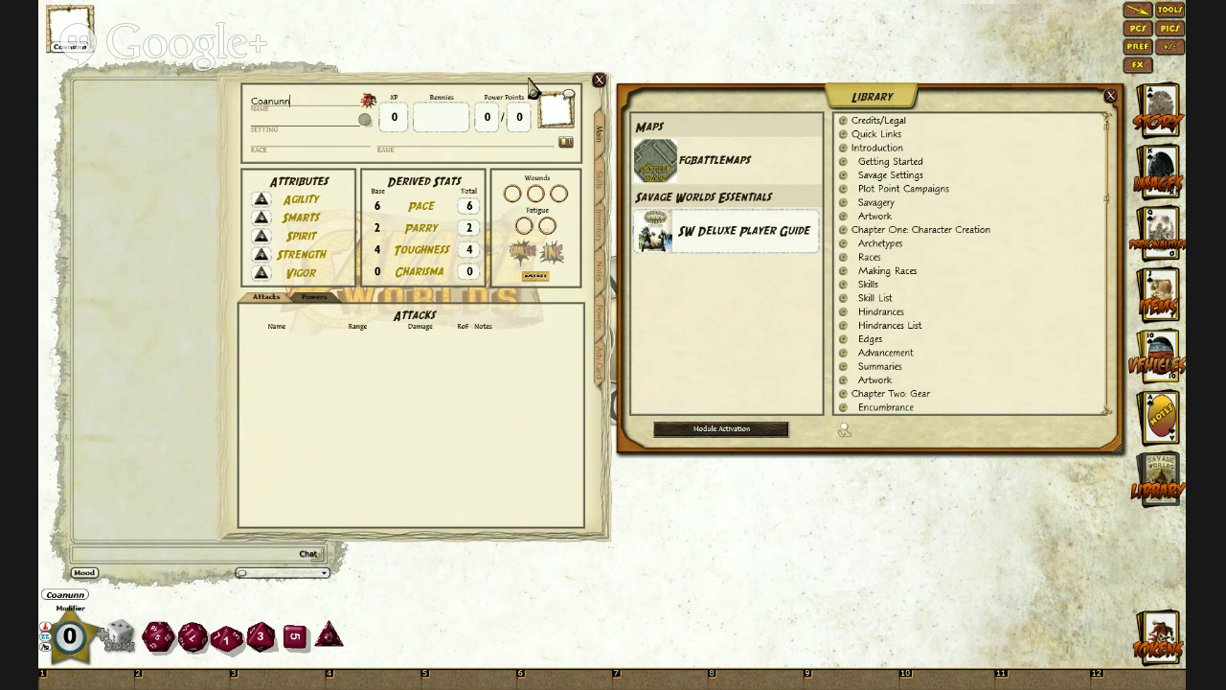
{"action": "left_click_drag", "start_coordinate": [527, 80], "coordinate": [519, 86]}
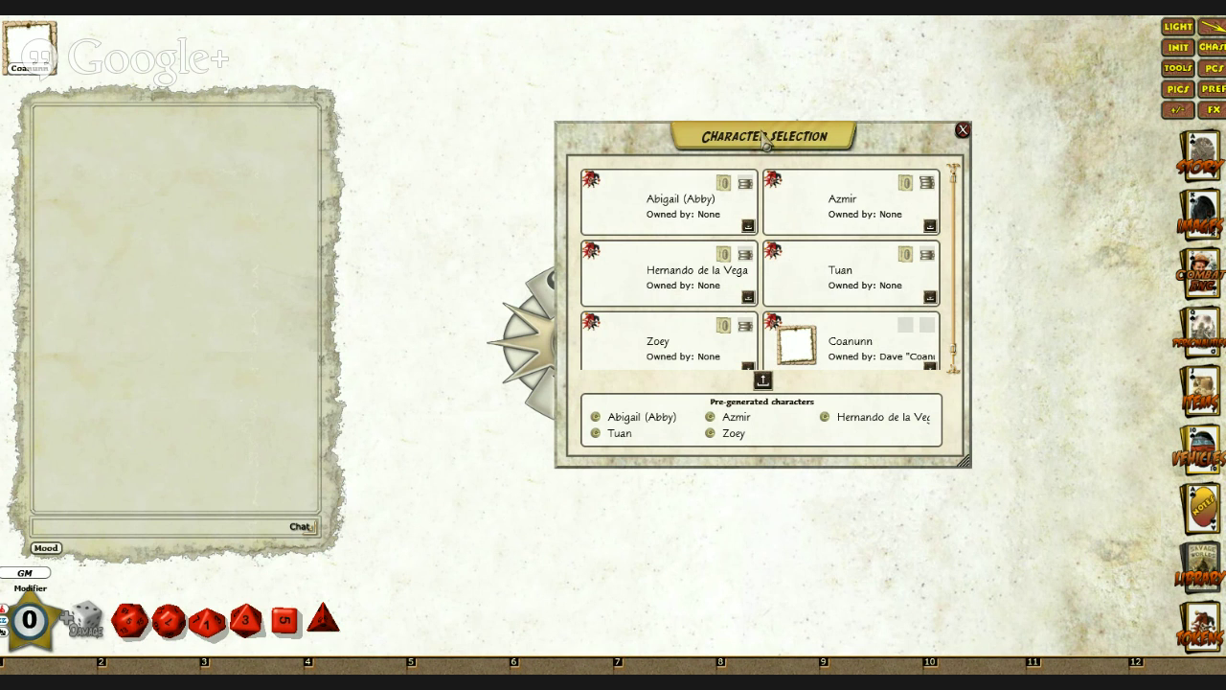
{"action": "left_click_drag", "start_coordinate": [762, 139], "coordinate": [571, 134]}
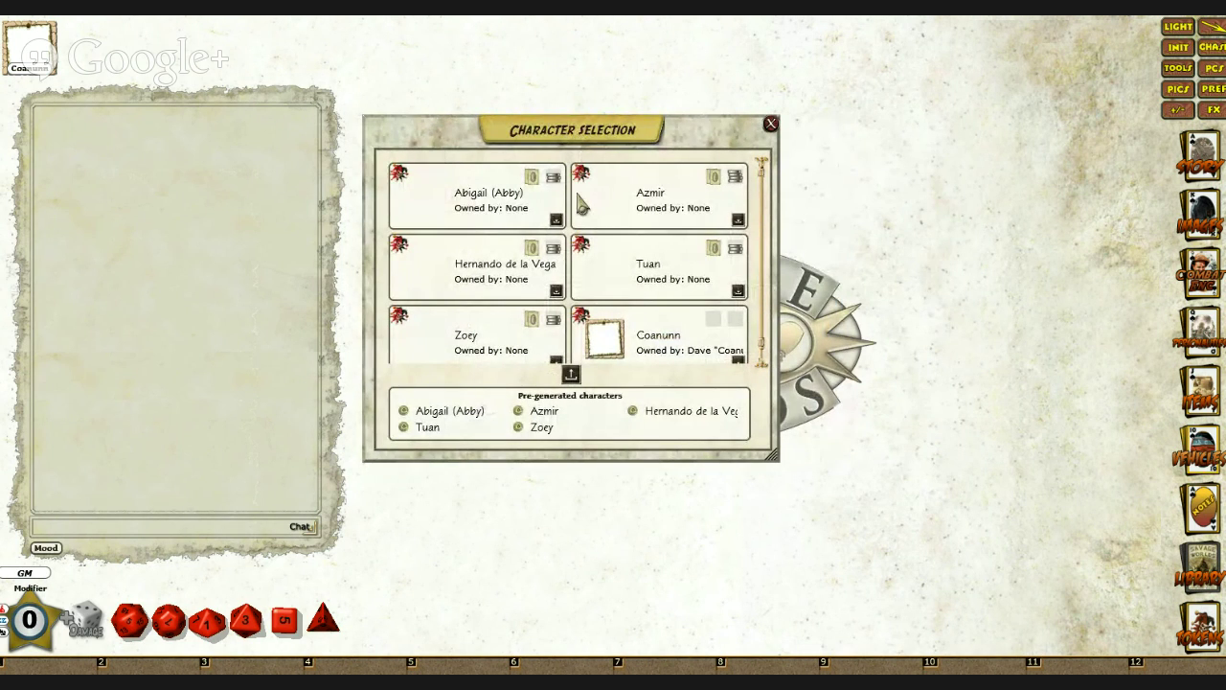
{"action": "scroll", "coordinate": [581, 203], "scroll_direction": "down", "scroll_amount": 1}
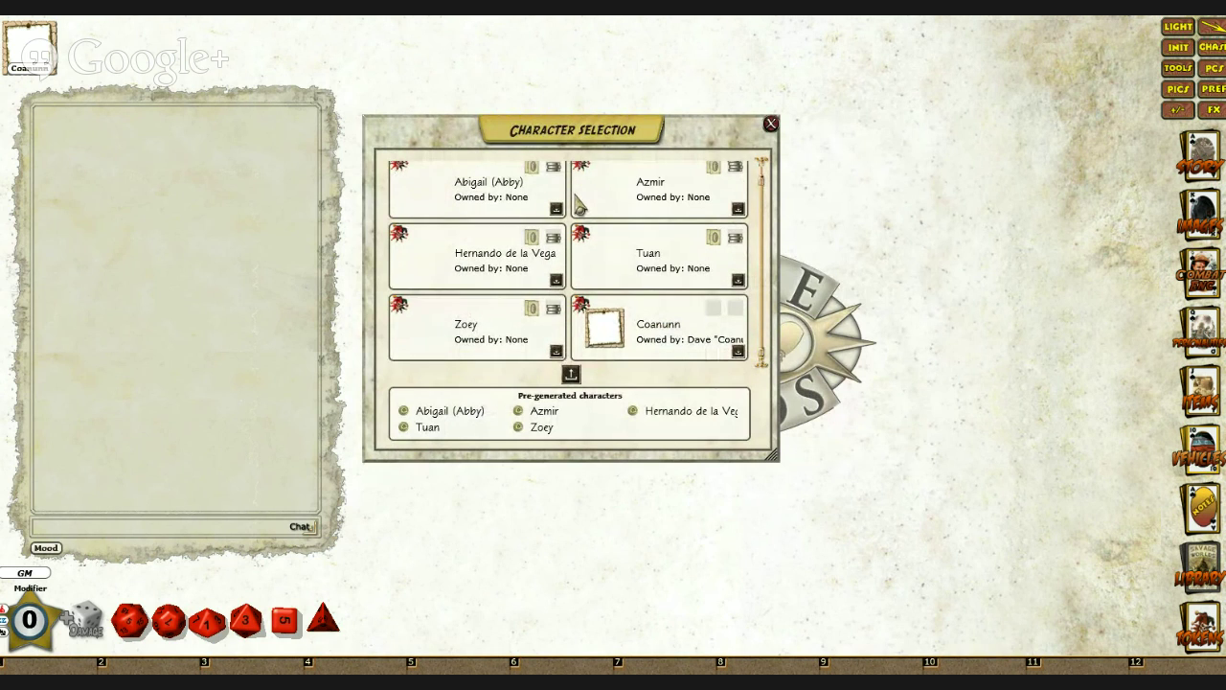
{"action": "scroll", "coordinate": [580, 203], "scroll_direction": "up", "scroll_amount": 1}
{"action": "scroll", "coordinate": [581, 203], "scroll_direction": "down", "scroll_amount": 1}
{"action": "right_click", "coordinate": [426, 380]}
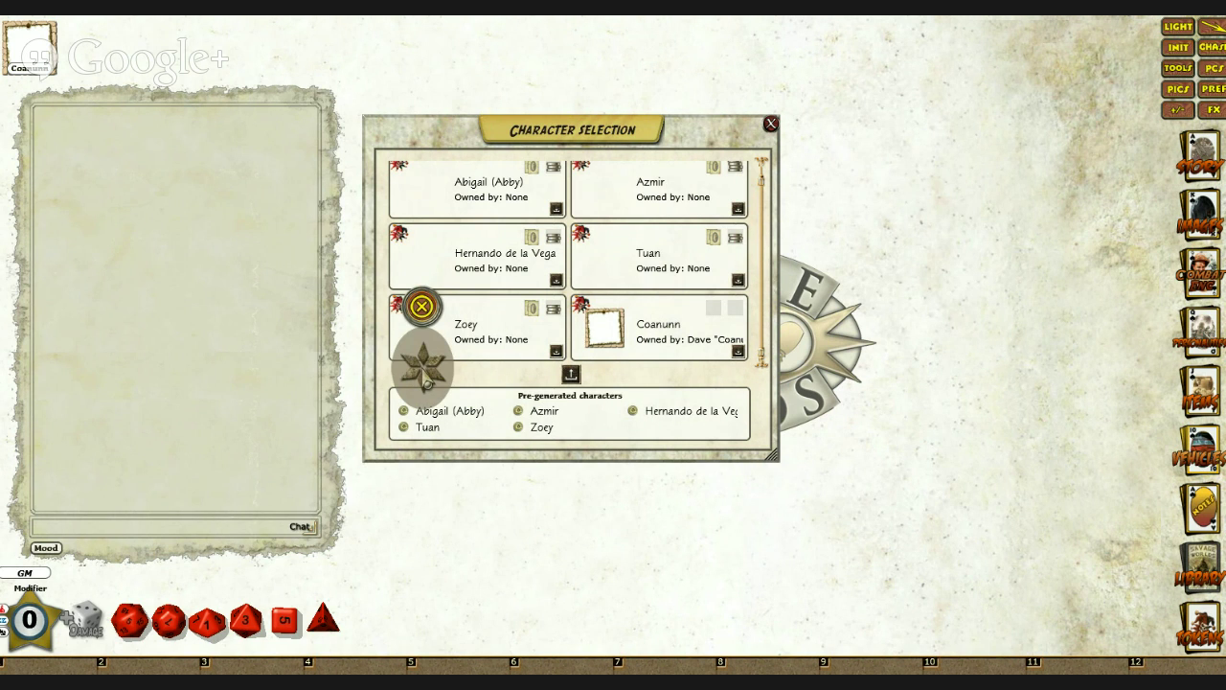
{"action": "left_click", "coordinate": [424, 373]}
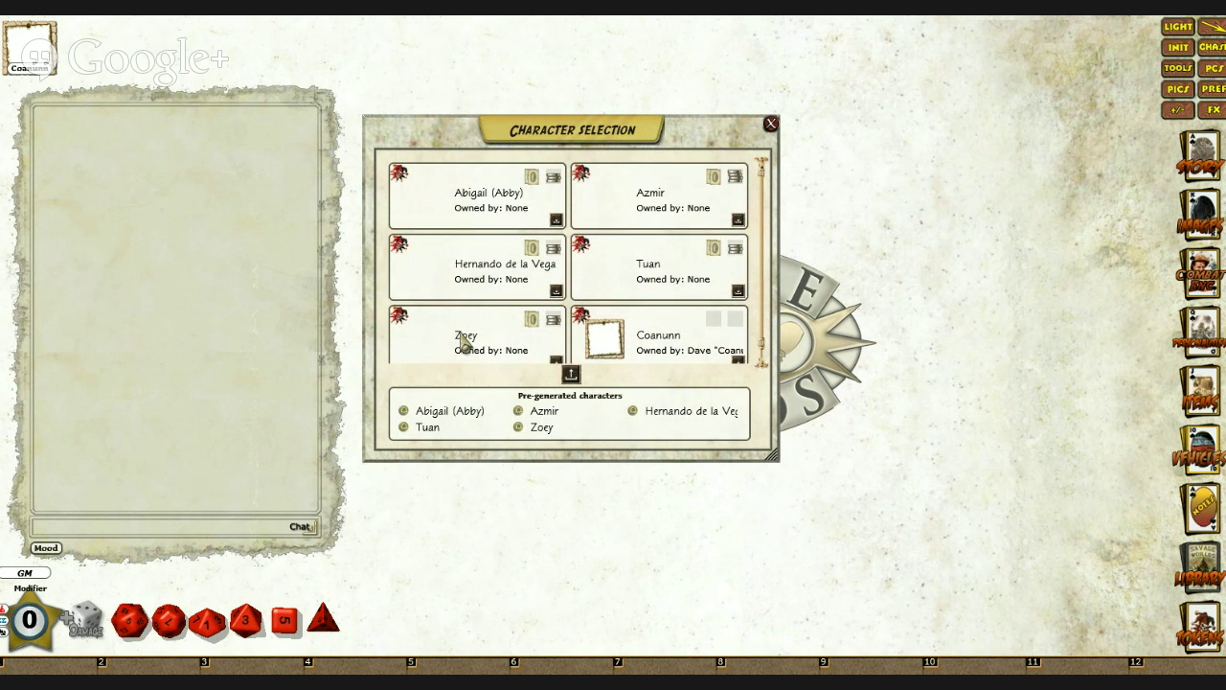
{"action": "scroll", "coordinate": [465, 343], "scroll_direction": "up", "scroll_amount": 1}
Step: Move the Character Selection window aside and open the sheet of the player-owned character
{"action": "left_click_drag", "start_coordinate": [582, 139], "coordinate": [721, 111]}
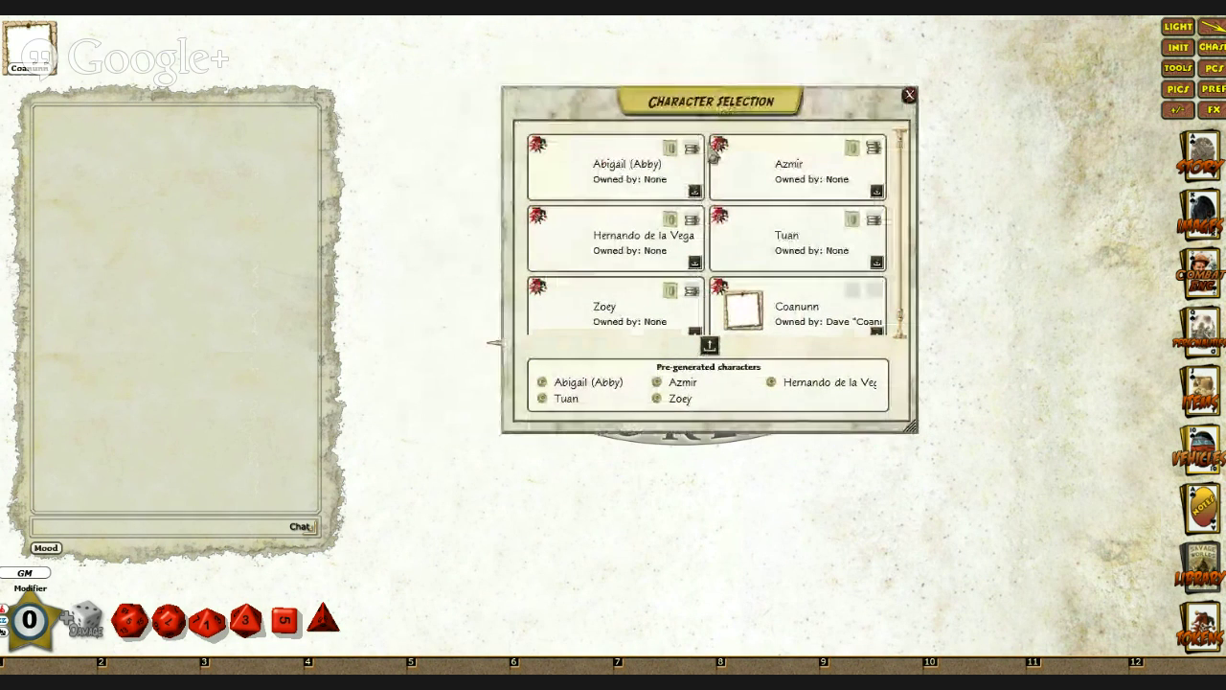
{"action": "left_click", "coordinate": [783, 313]}
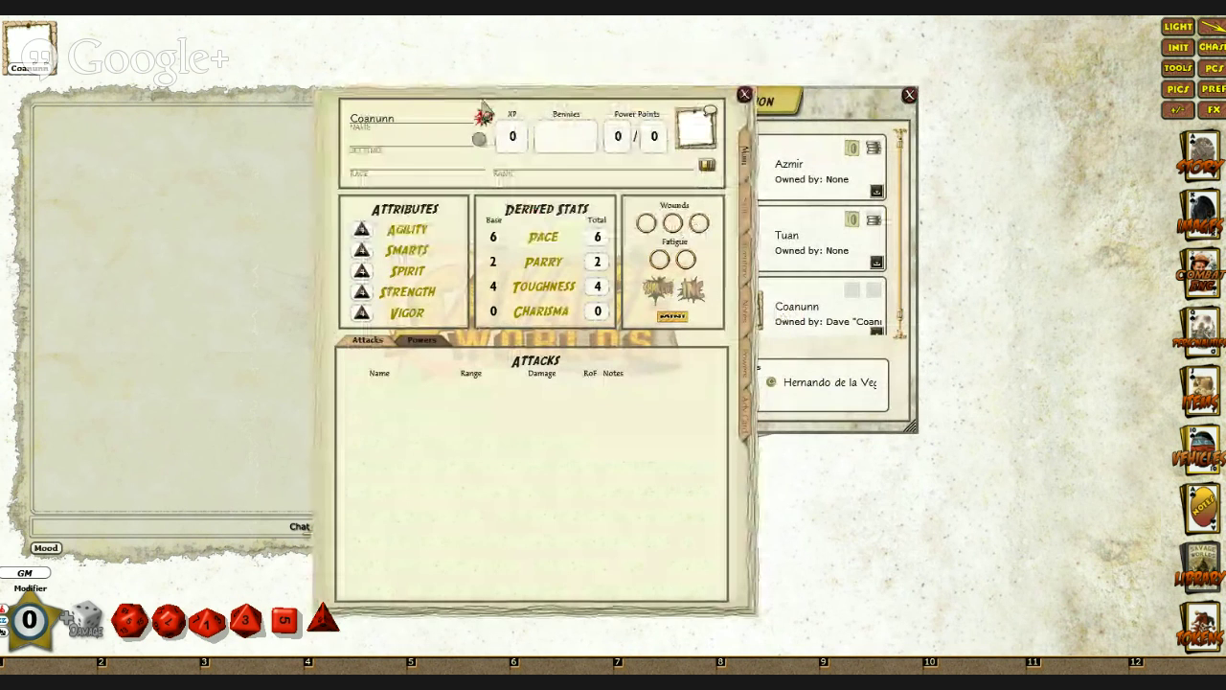
{"action": "left_click_drag", "start_coordinate": [481, 111], "coordinate": [533, 84]}
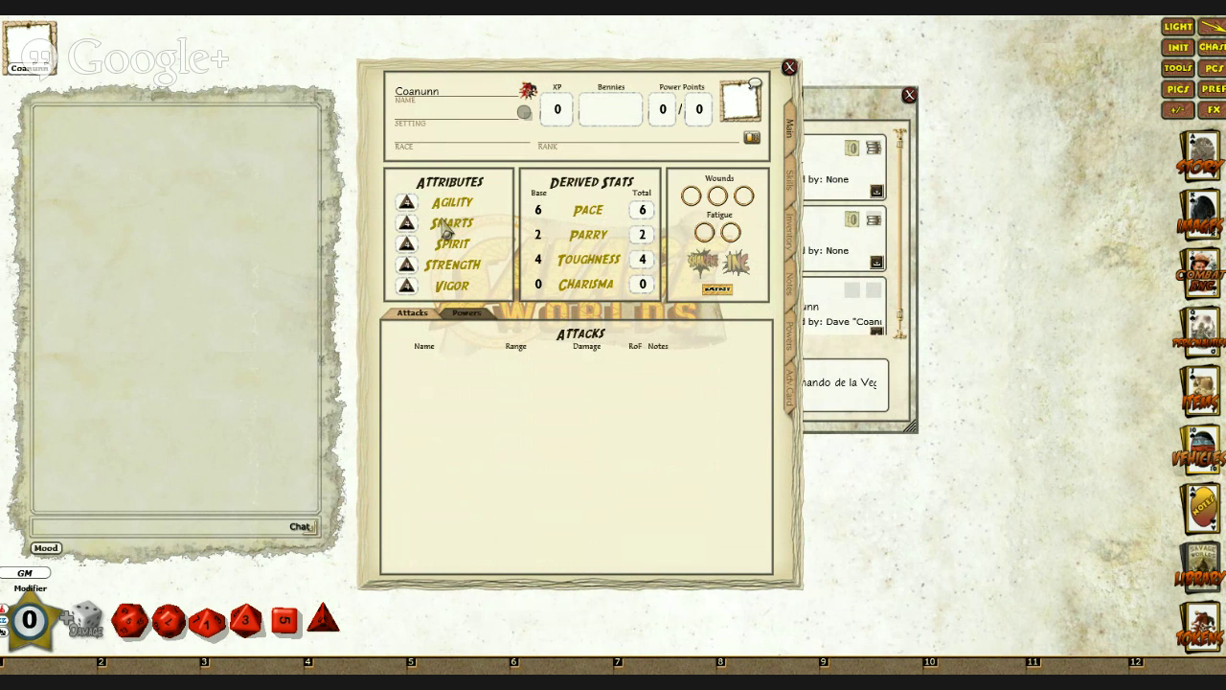
Step: Raise the Agility die to d12, lower it back to d4, and replace it with a d8
{"action": "key", "text": "ctrl"}
{"action": "scroll", "coordinate": [410, 208], "scroll_direction": "up", "scroll_amount": 4}
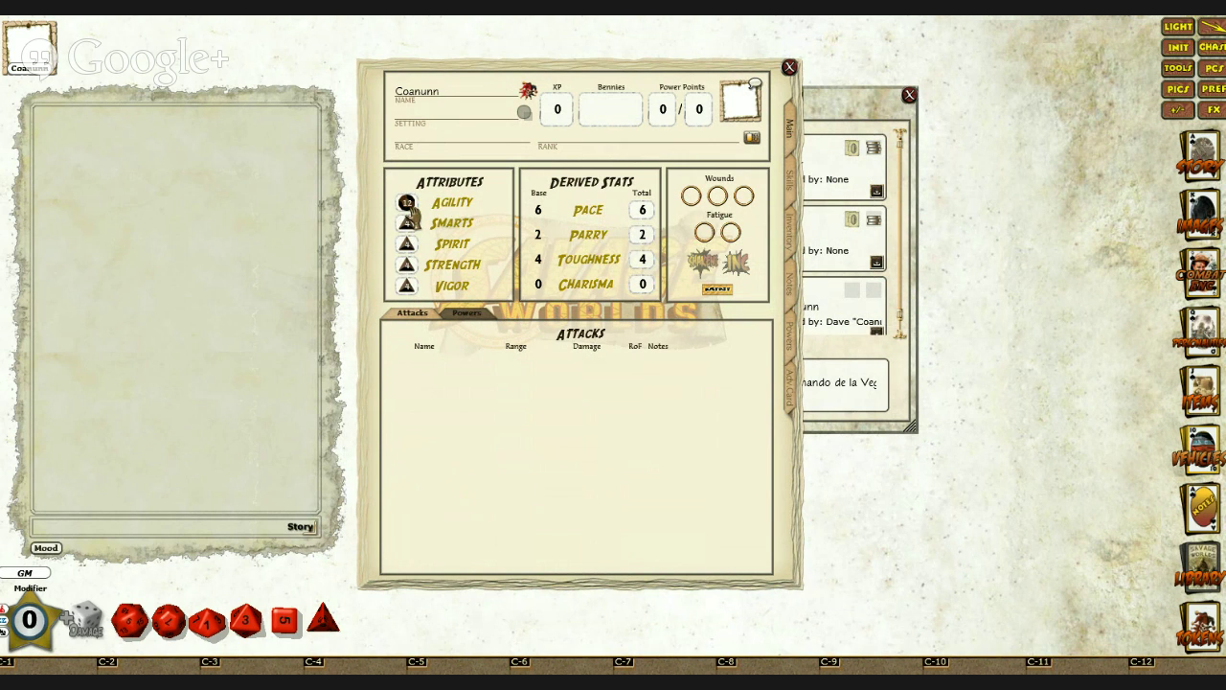
{"action": "scroll", "coordinate": [411, 212], "scroll_direction": "down", "scroll_amount": 3}
{"action": "scroll", "coordinate": [410, 212], "scroll_direction": "down", "scroll_amount": 1}
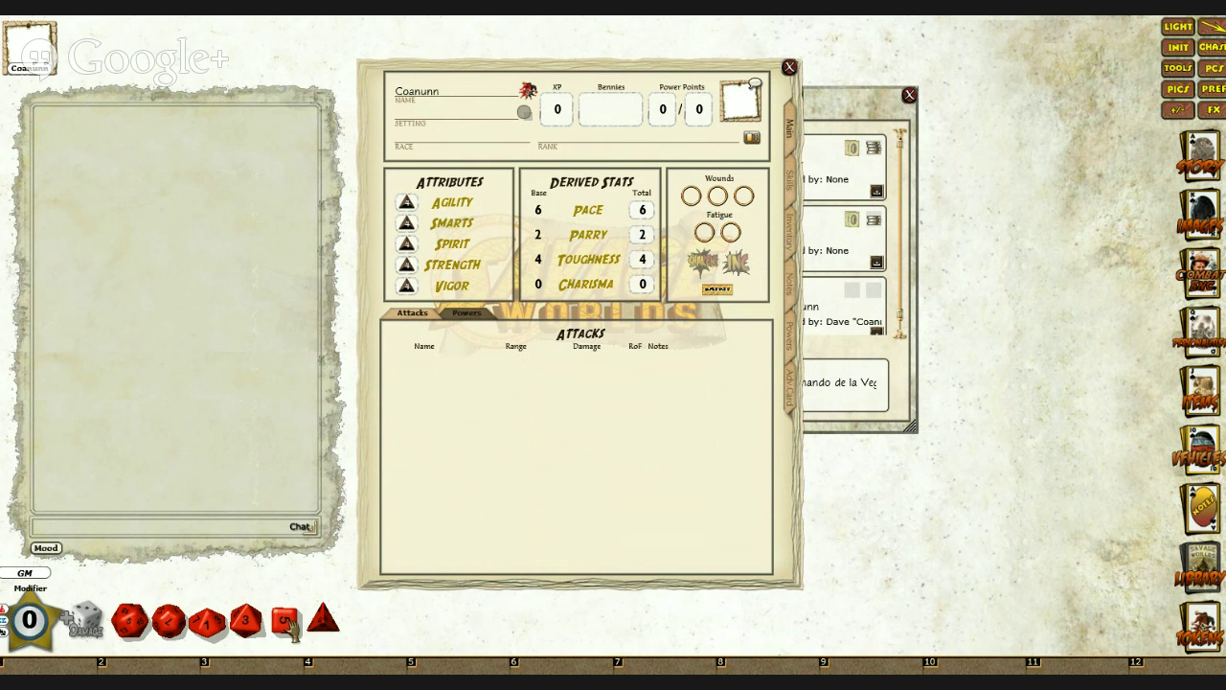
{"action": "left_click_drag", "start_coordinate": [245, 620], "coordinate": [406, 202]}
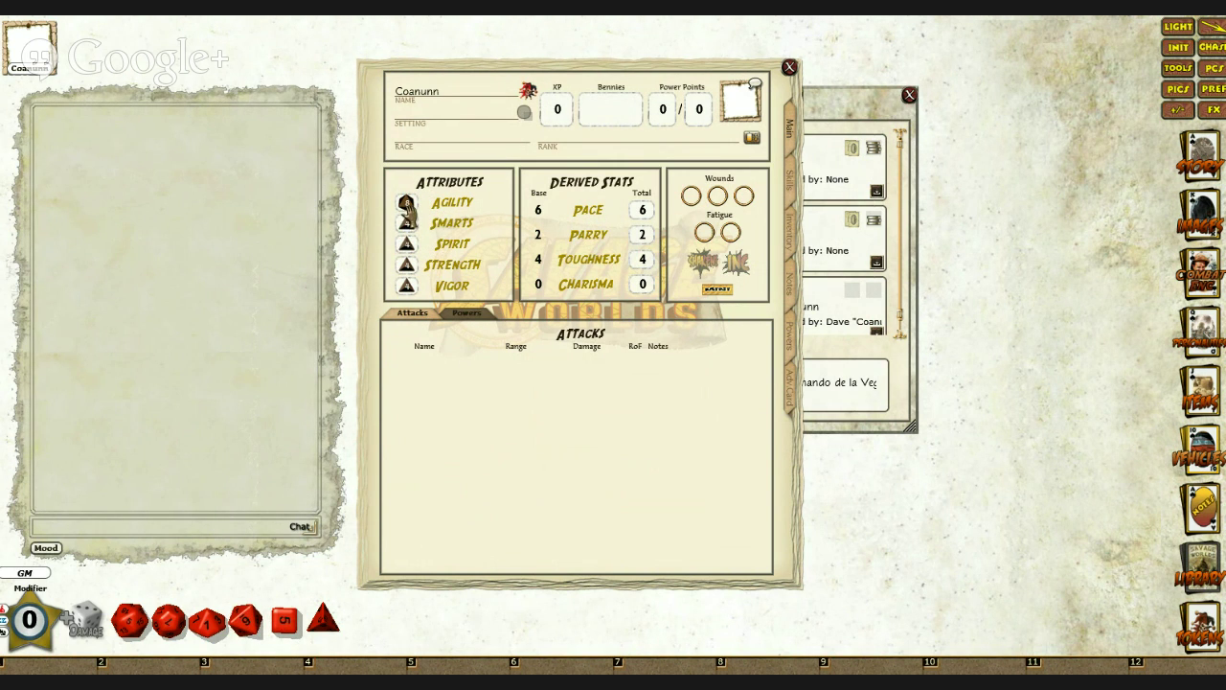
Step: Assign a d10 as the character's Agility die
{"action": "right_click", "coordinate": [406, 204]}
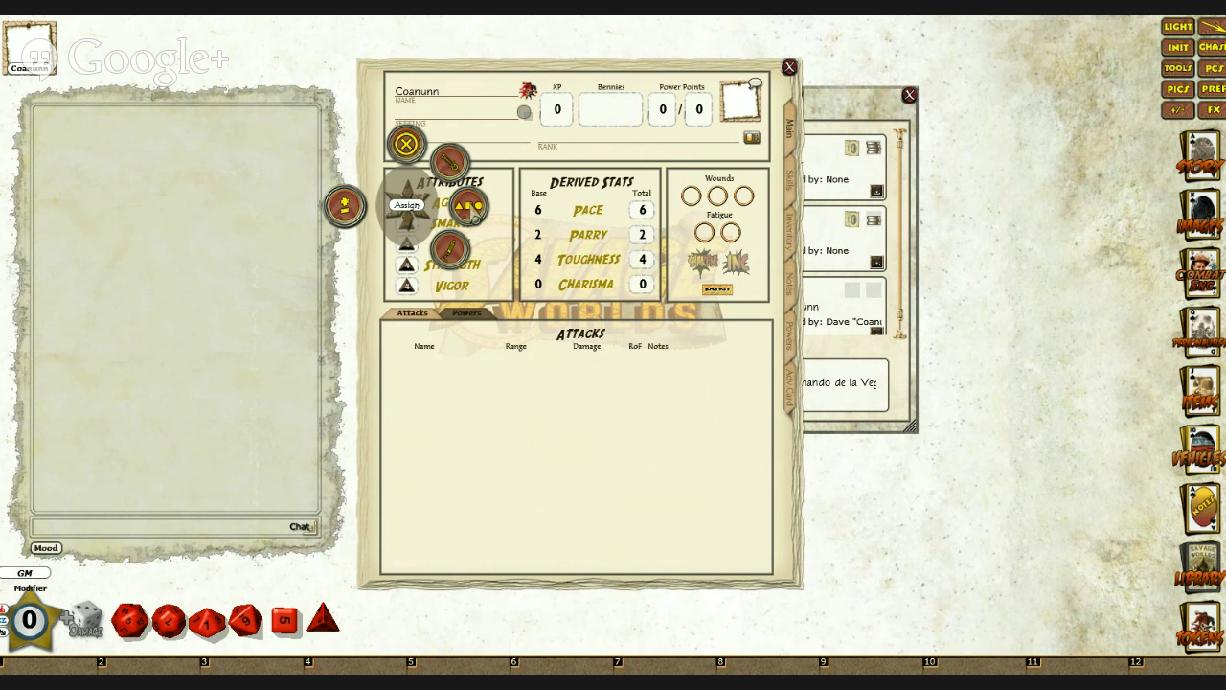
{"action": "left_click", "coordinate": [470, 207]}
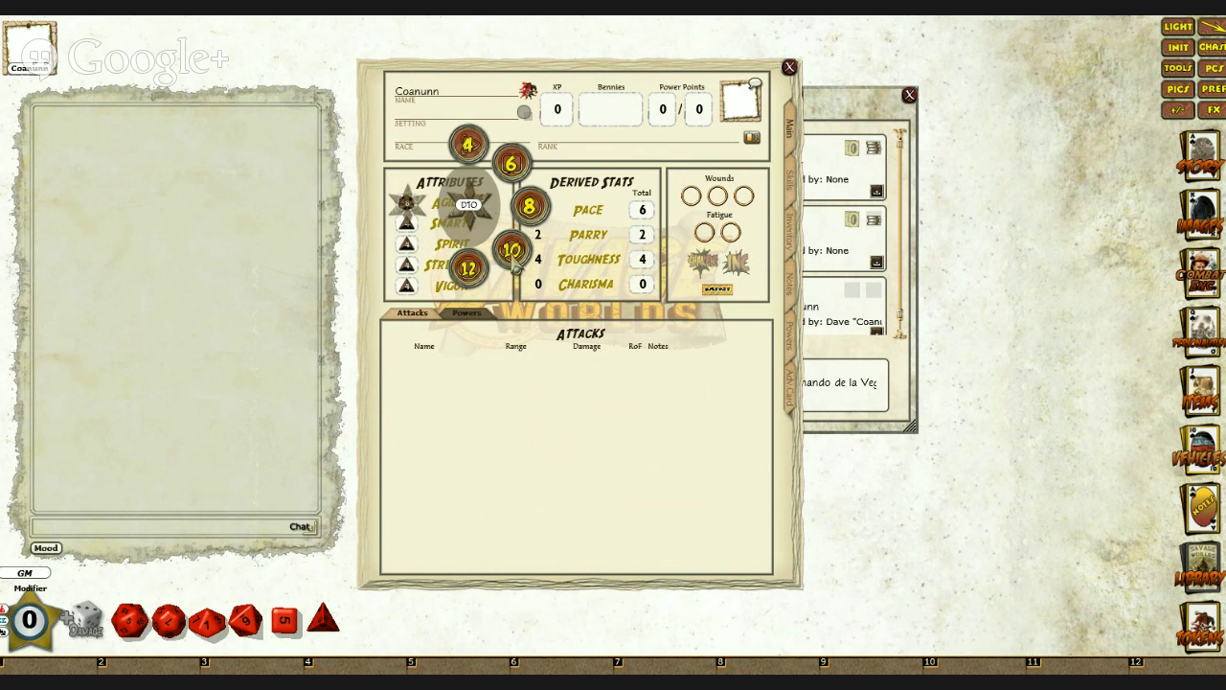
{"action": "left_click", "coordinate": [515, 258]}
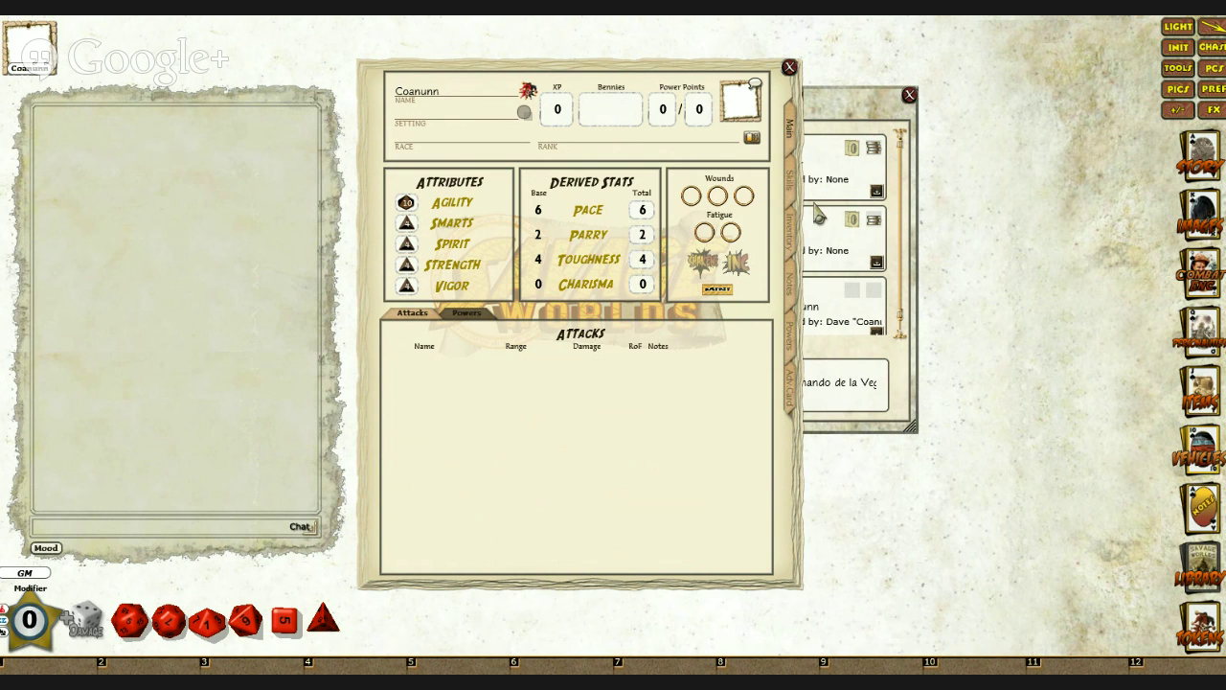
Step: Make the character a non-Wild Card and roll Agility twice, reopening the character sheet between the rolls
{"action": "right_click", "coordinate": [530, 96]}
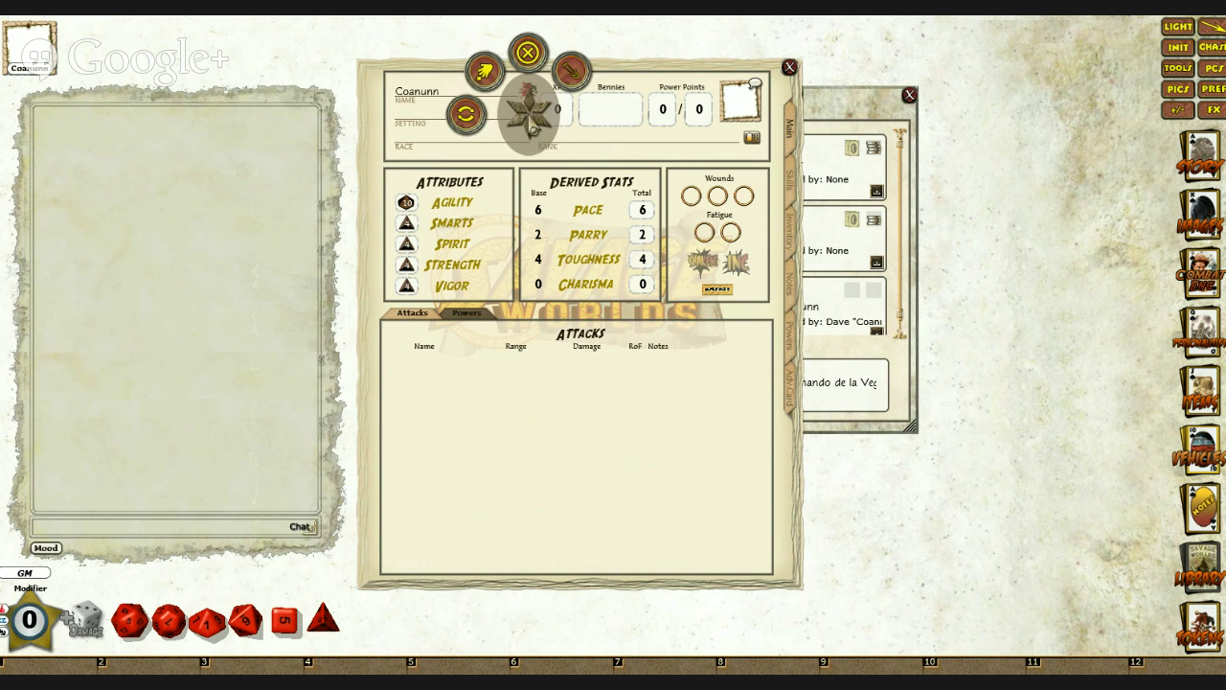
{"action": "left_click", "coordinate": [466, 117]}
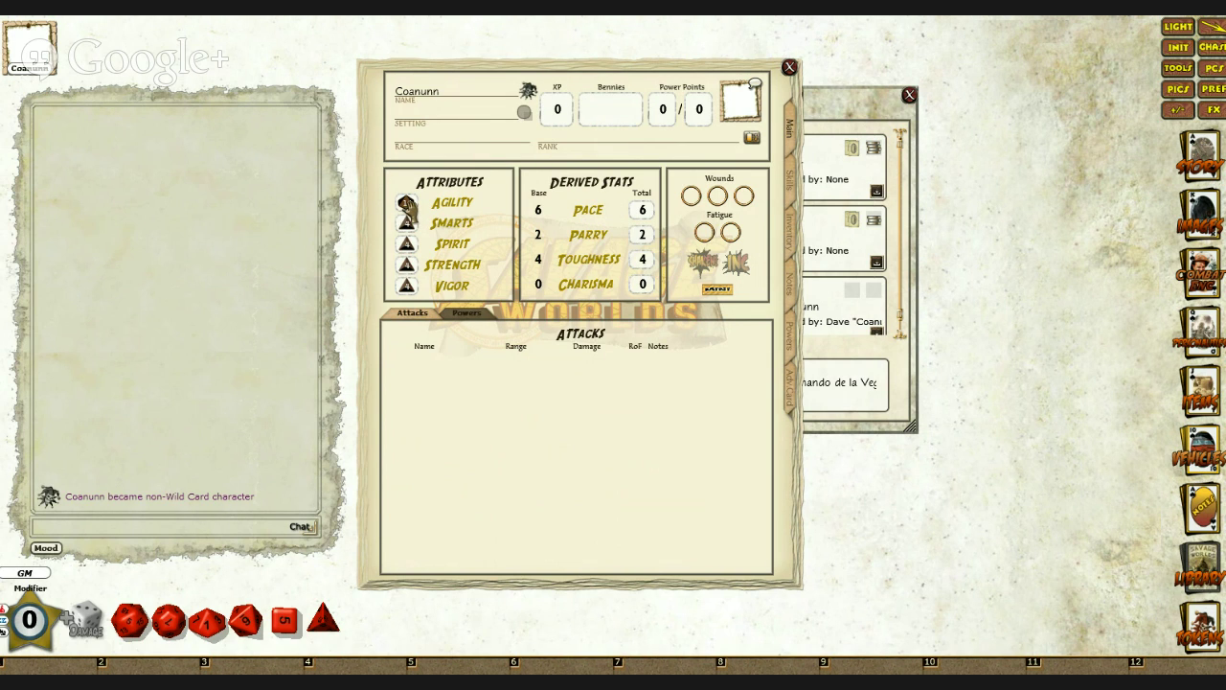
{"action": "double_click", "coordinate": [406, 204]}
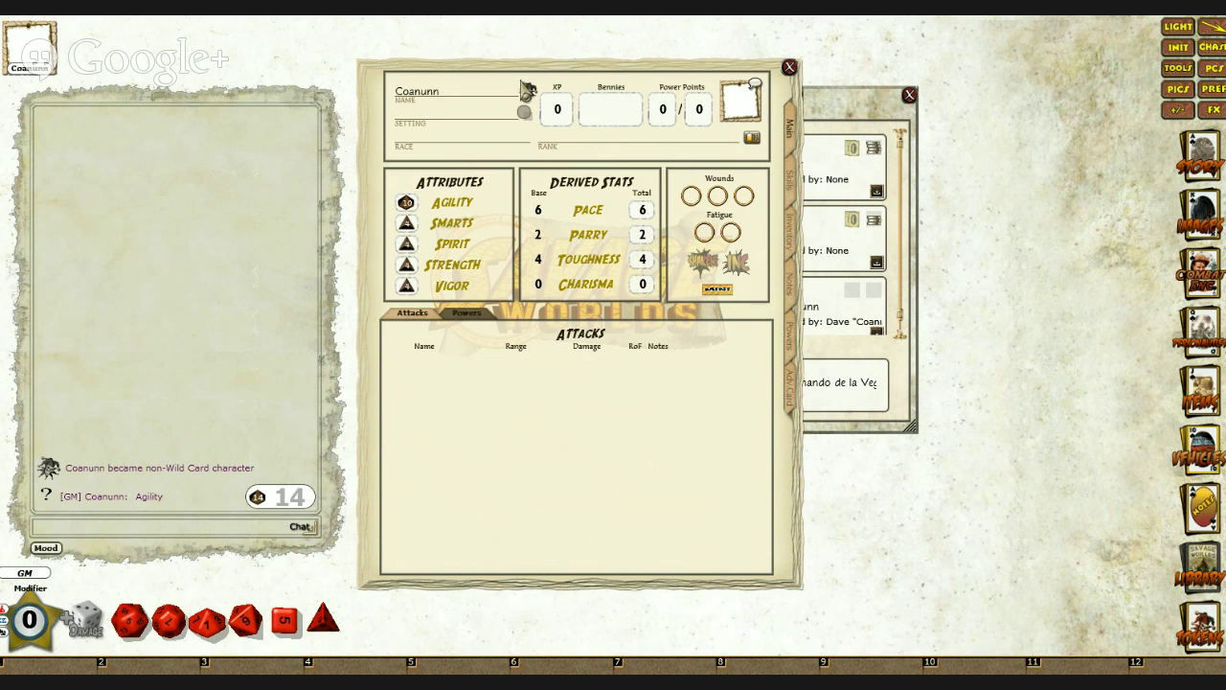
{"action": "left_click", "coordinate": [789, 67]}
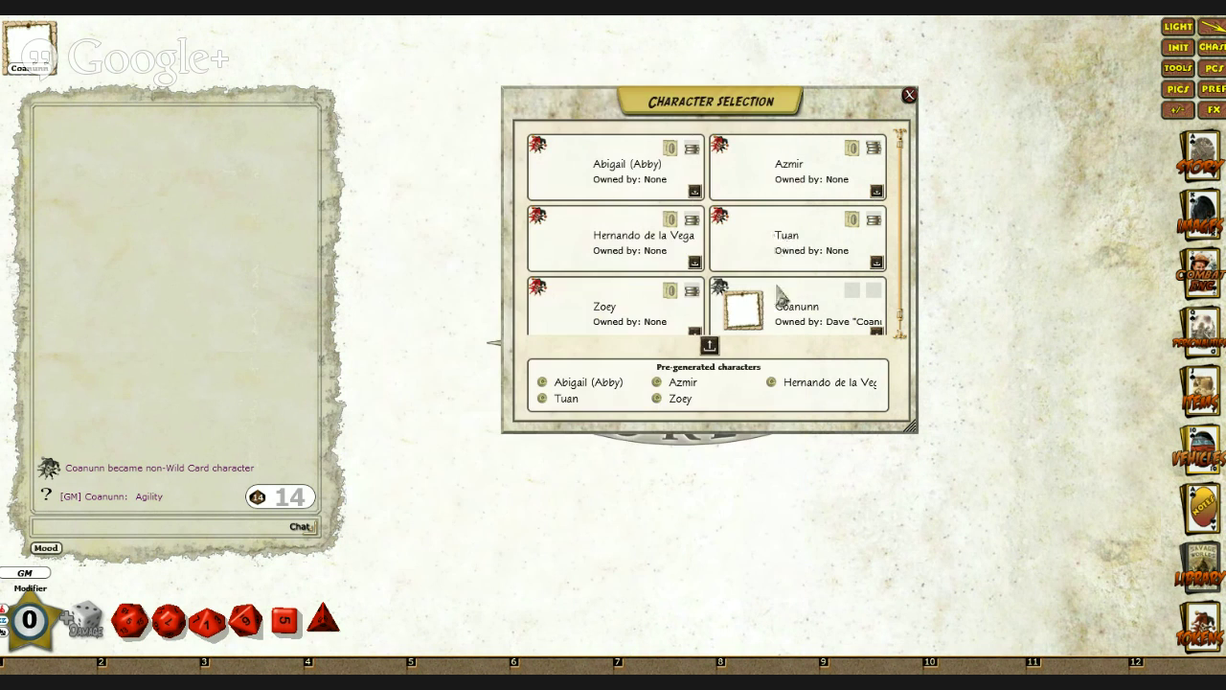
{"action": "double_click", "coordinate": [770, 323]}
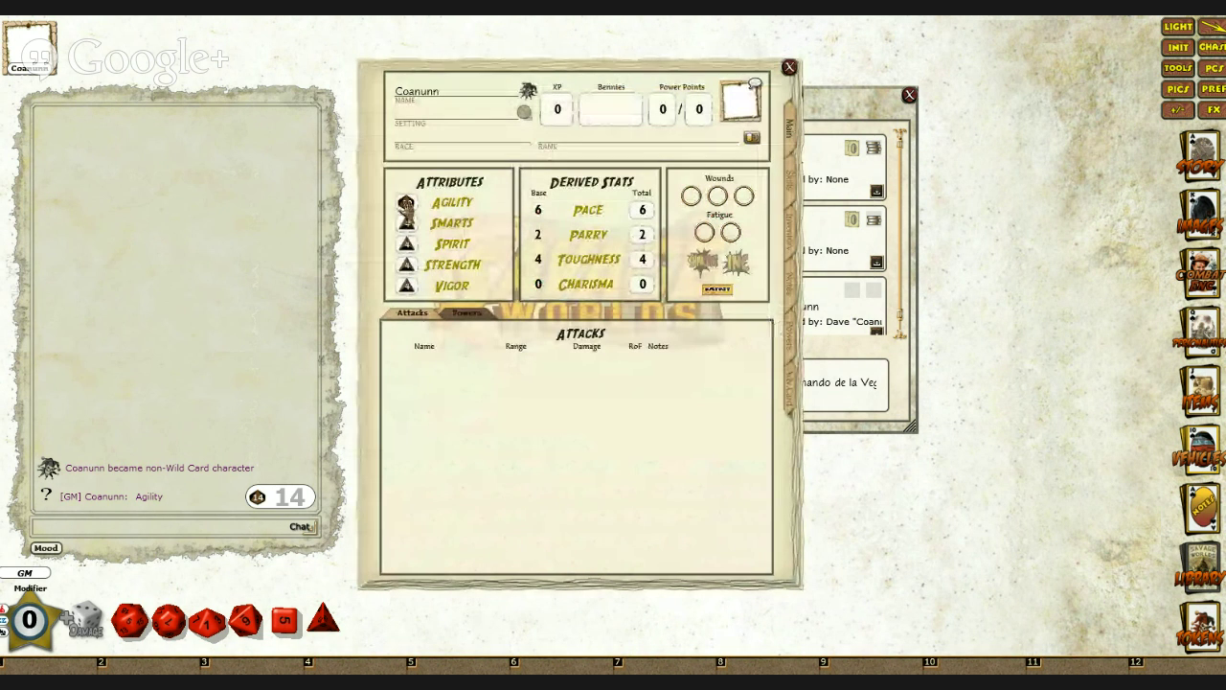
{"action": "double_click", "coordinate": [406, 203]}
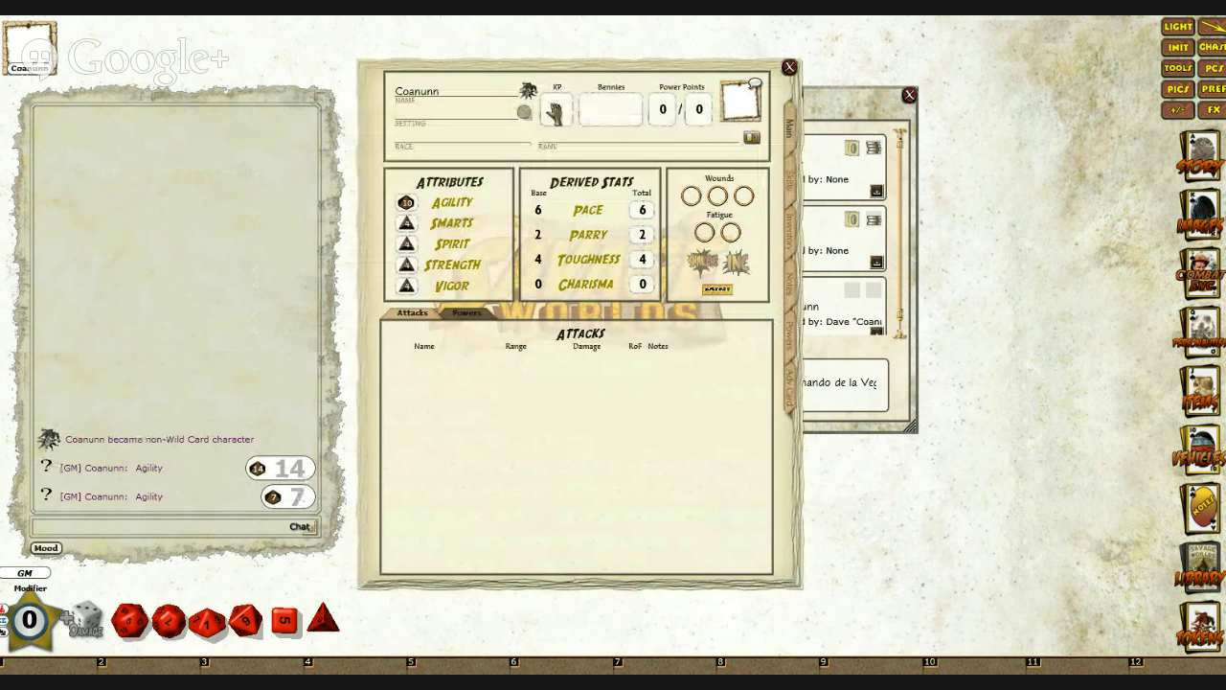
Step: Restore the character's Wild Card status and roll Agility two more times
{"action": "right_click", "coordinate": [535, 103]}
{"action": "left_click", "coordinate": [472, 86]}
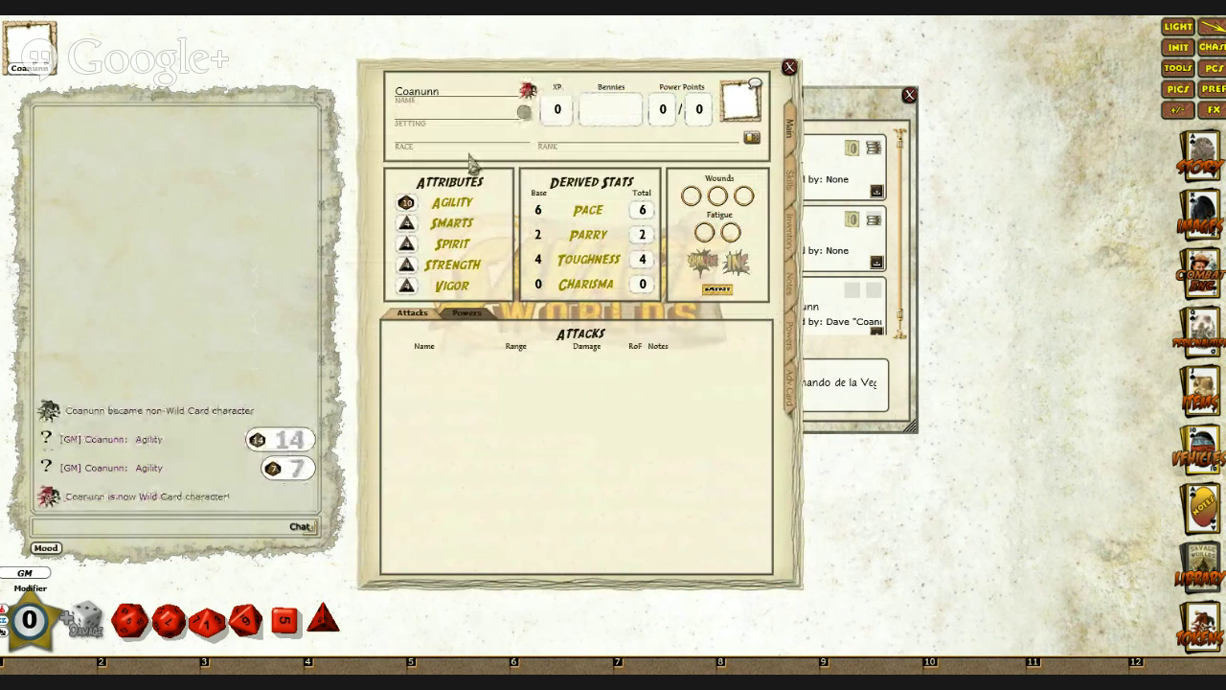
{"action": "double_click", "coordinate": [406, 202]}
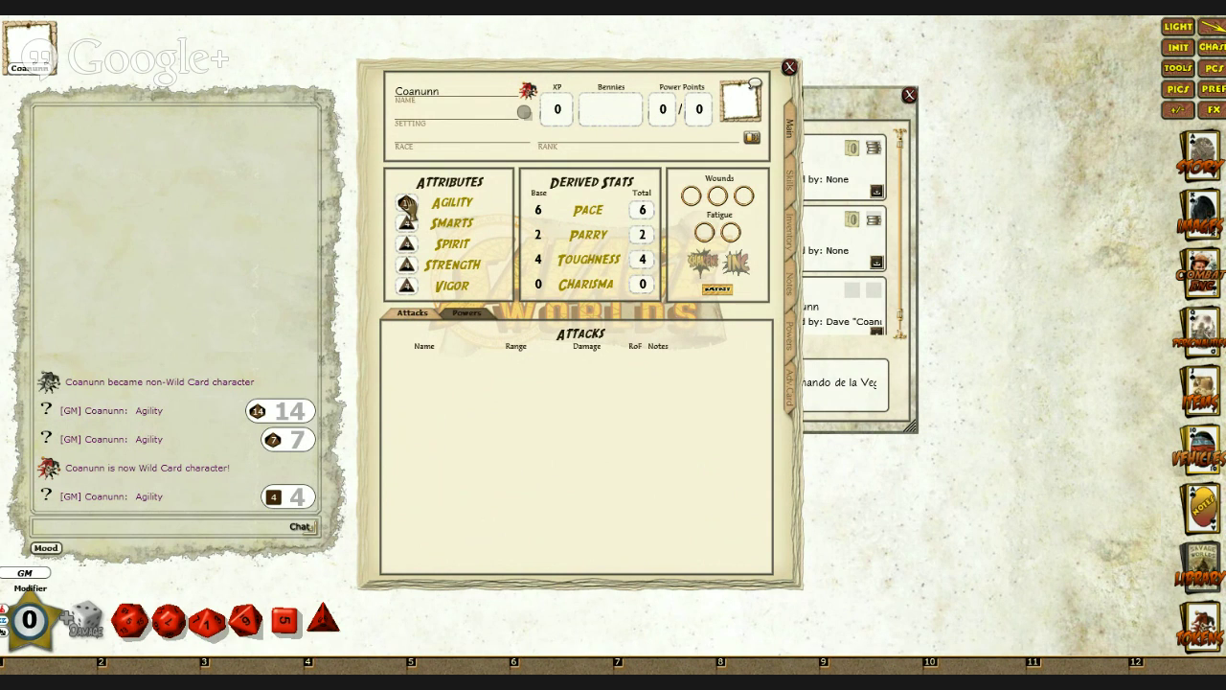
{"action": "double_click", "coordinate": [406, 205]}
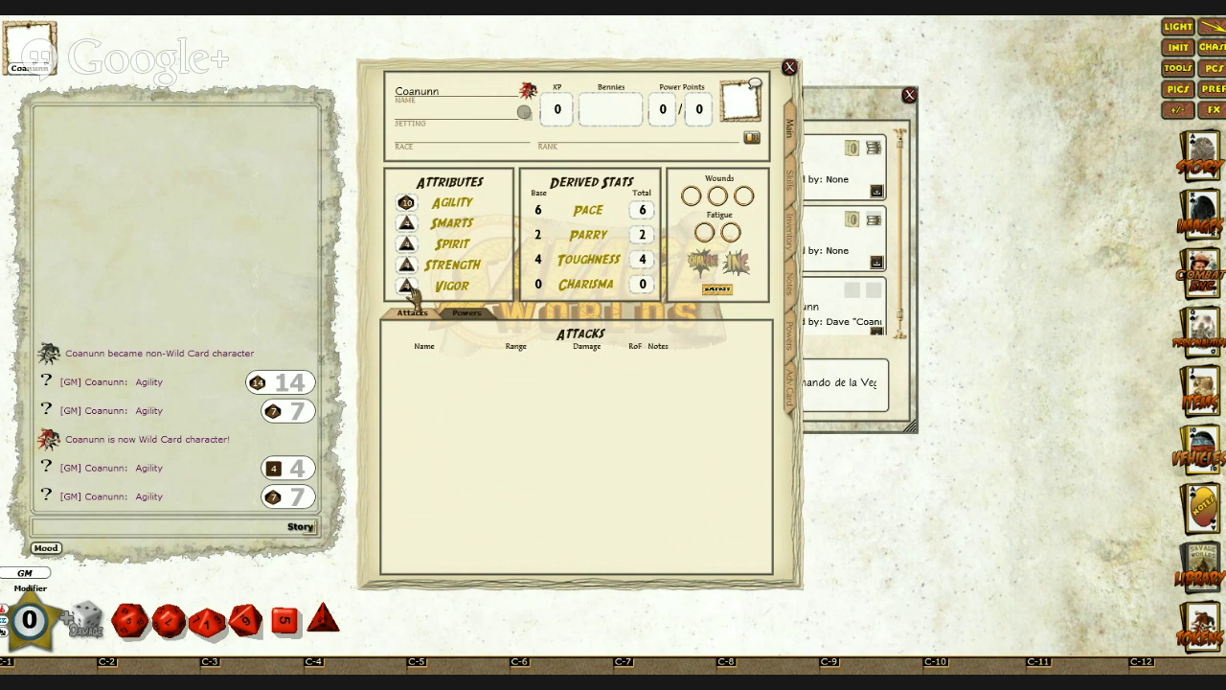
Step: Raise the Vigor die to d8 and adjust the total Toughness to 7
{"action": "scroll", "coordinate": [413, 292], "scroll_direction": "up", "scroll_amount": 2}
{"action": "scroll", "coordinate": [644, 267], "scroll_direction": "up", "scroll_amount": 2}
{"action": "scroll", "coordinate": [644, 267], "scroll_direction": "up", "scroll_amount": 1}
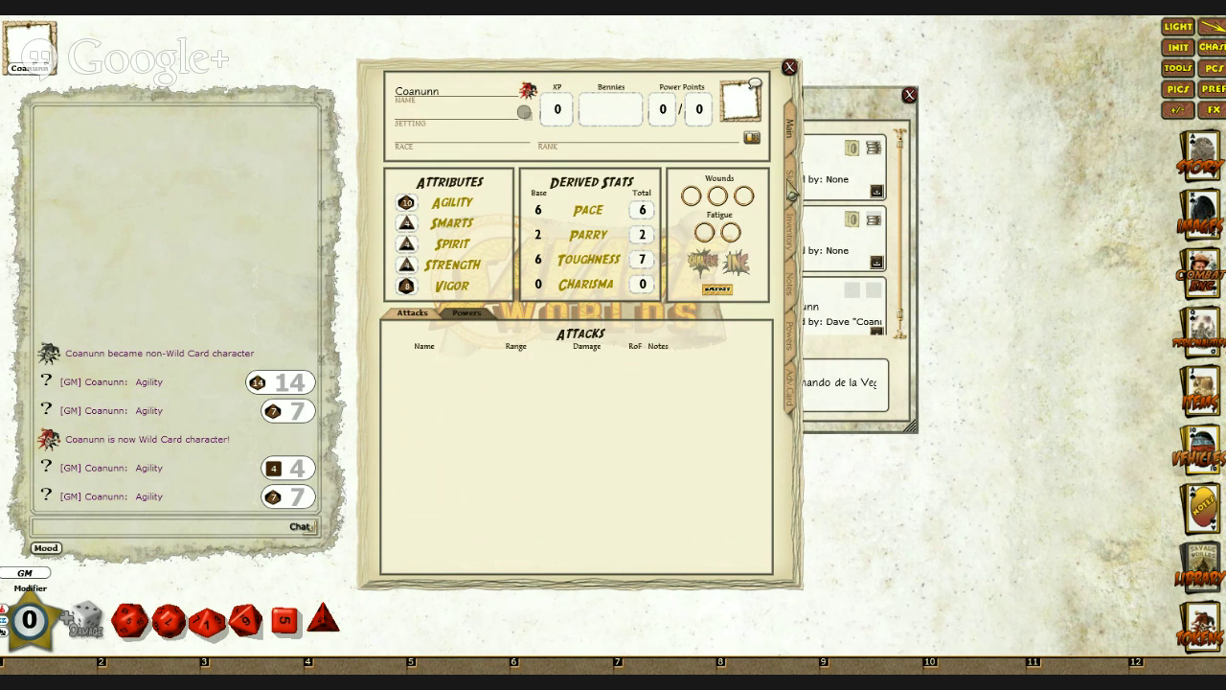
Step: Add a new skill named Fighting to the character's skills
{"action": "left_click", "coordinate": [791, 196]}
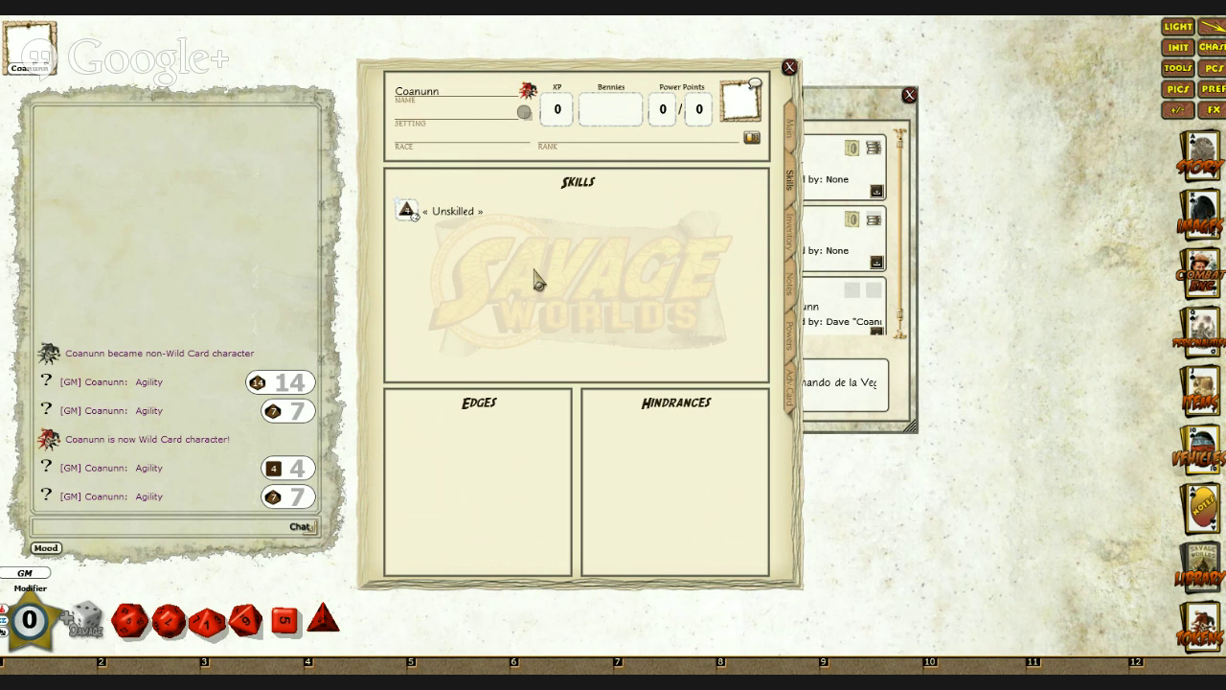
{"action": "right_click", "coordinate": [584, 233]}
{"action": "left_click", "coordinate": [581, 294]}
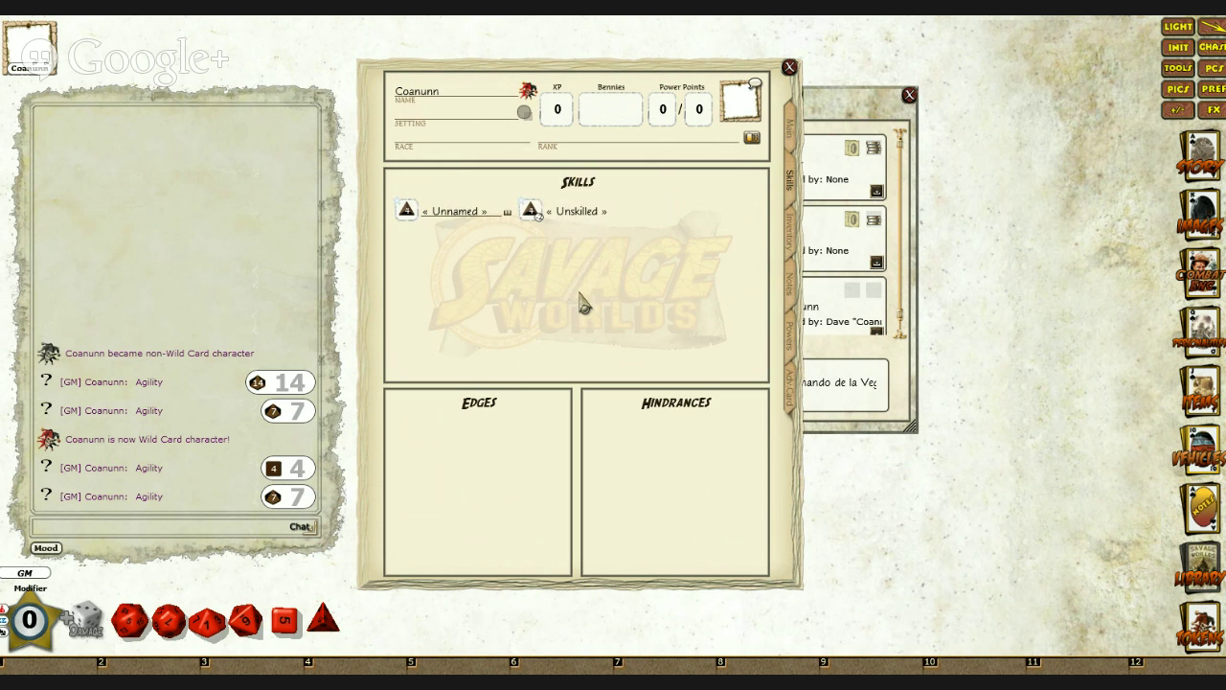
{"action": "left_click", "coordinate": [452, 215]}
{"action": "type", "text": "Fighting"}
{"action": "key", "text": "BackSpace"}
{"action": "key", "text": "BackSpace"}
{"action": "type", "text": "g"}
Step: Open the Skill List of the SW Deluxe Player Guide from the Library
{"action": "left_click", "coordinate": [1201, 570]}
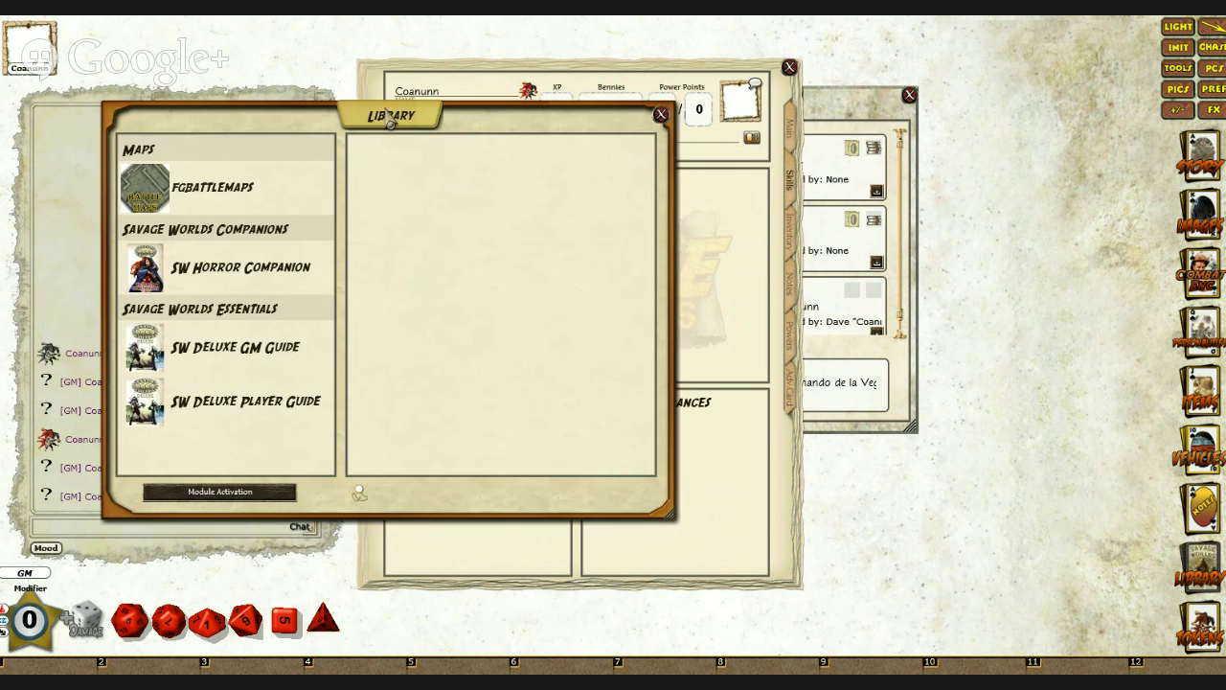
{"action": "left_click_drag", "start_coordinate": [391, 122], "coordinate": [989, 258]}
{"action": "left_click", "coordinate": [831, 542]}
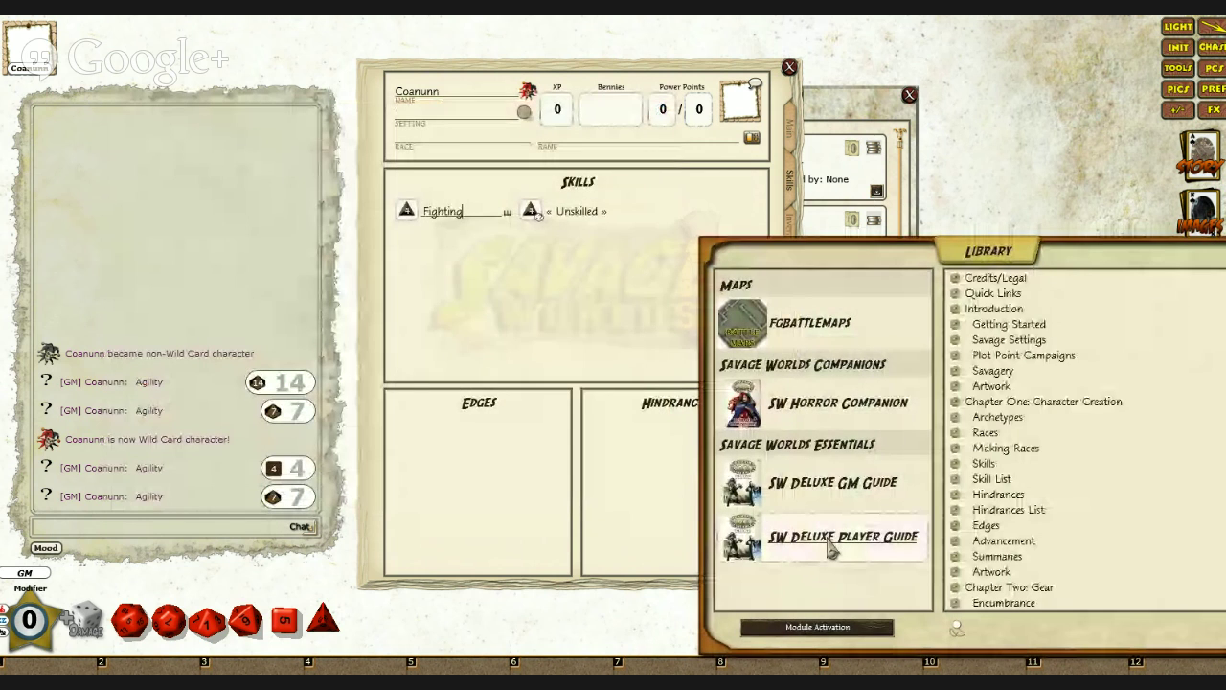
{"action": "left_click_drag", "start_coordinate": [988, 265], "coordinate": [829, 227]}
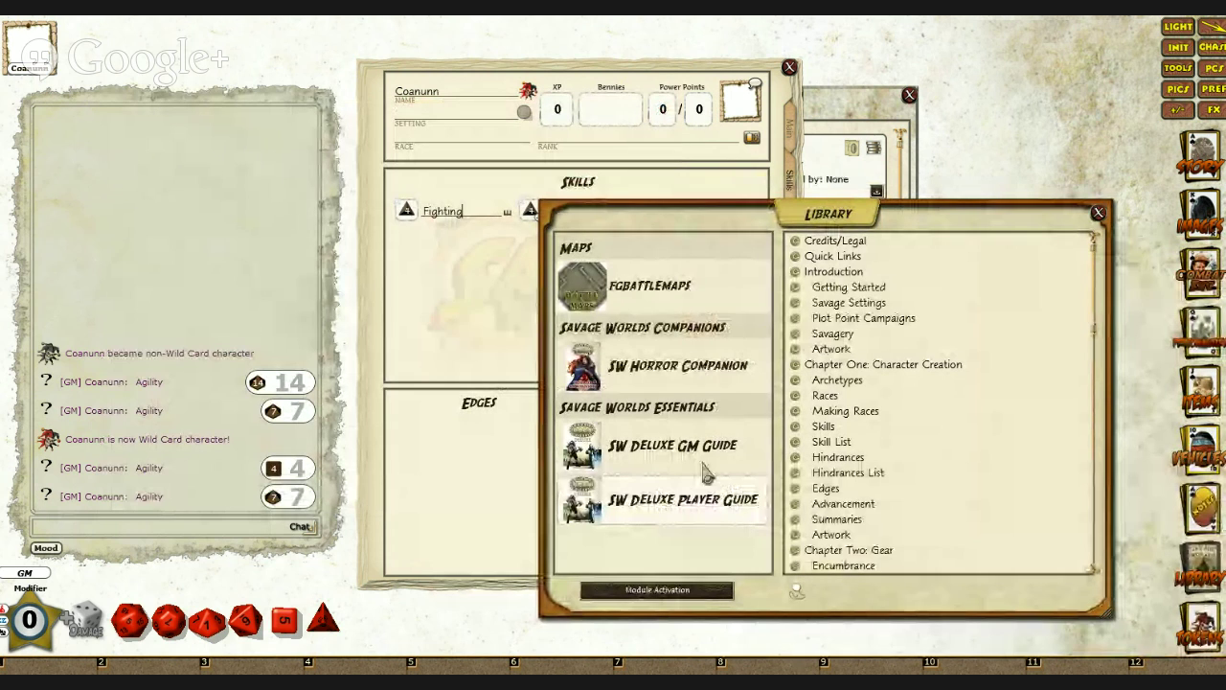
{"action": "scroll", "coordinate": [914, 419], "scroll_direction": "down", "scroll_amount": 3}
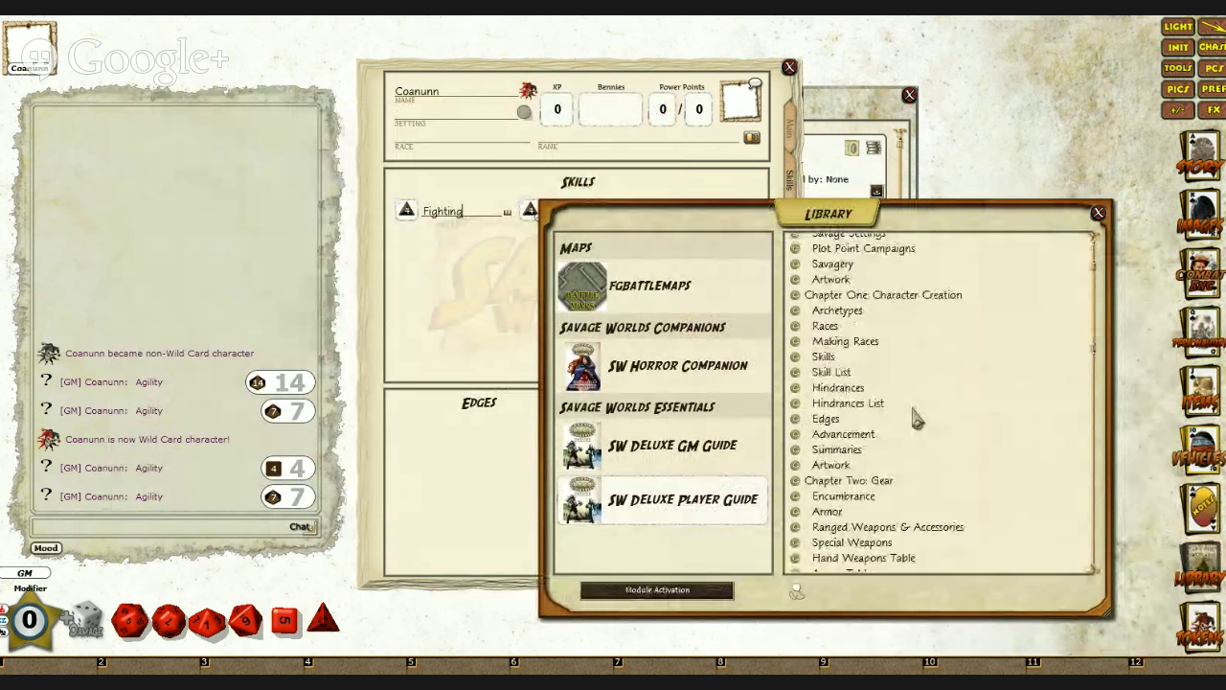
{"action": "left_click", "coordinate": [832, 374]}
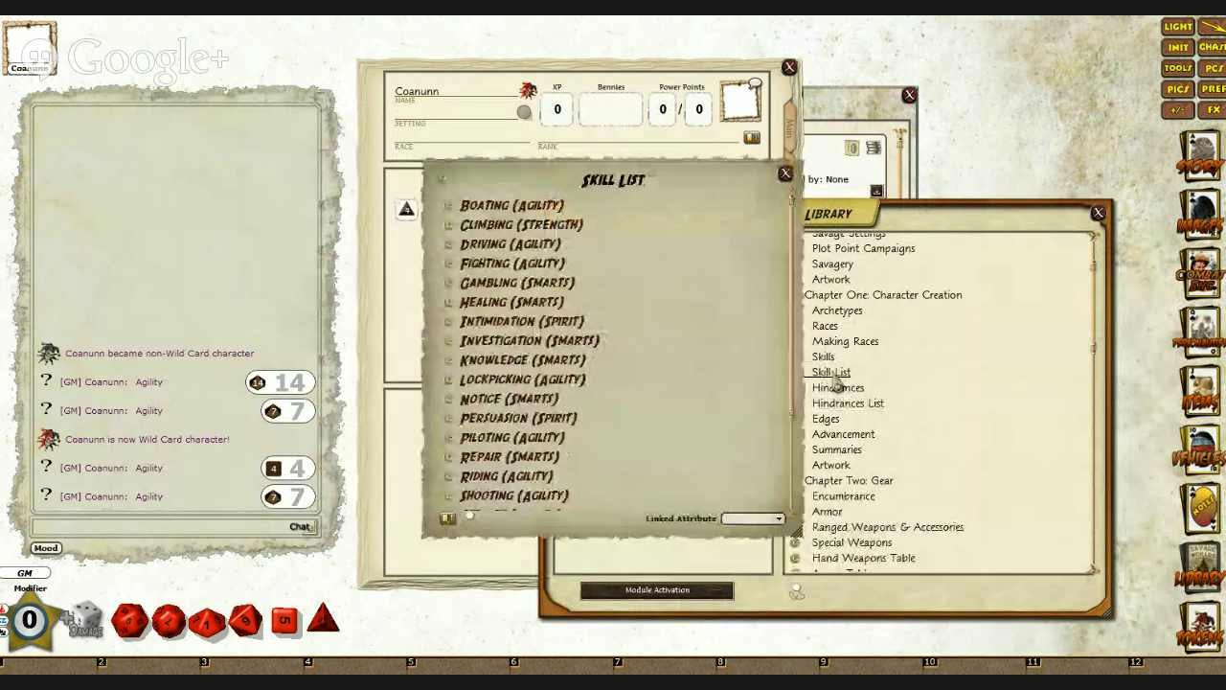
Step: Arrange the reference windows beside the character sheet and add Intimidation and Notice from the Skill List to the character's skills
{"action": "left_click_drag", "start_coordinate": [693, 175], "coordinate": [1013, 132]}
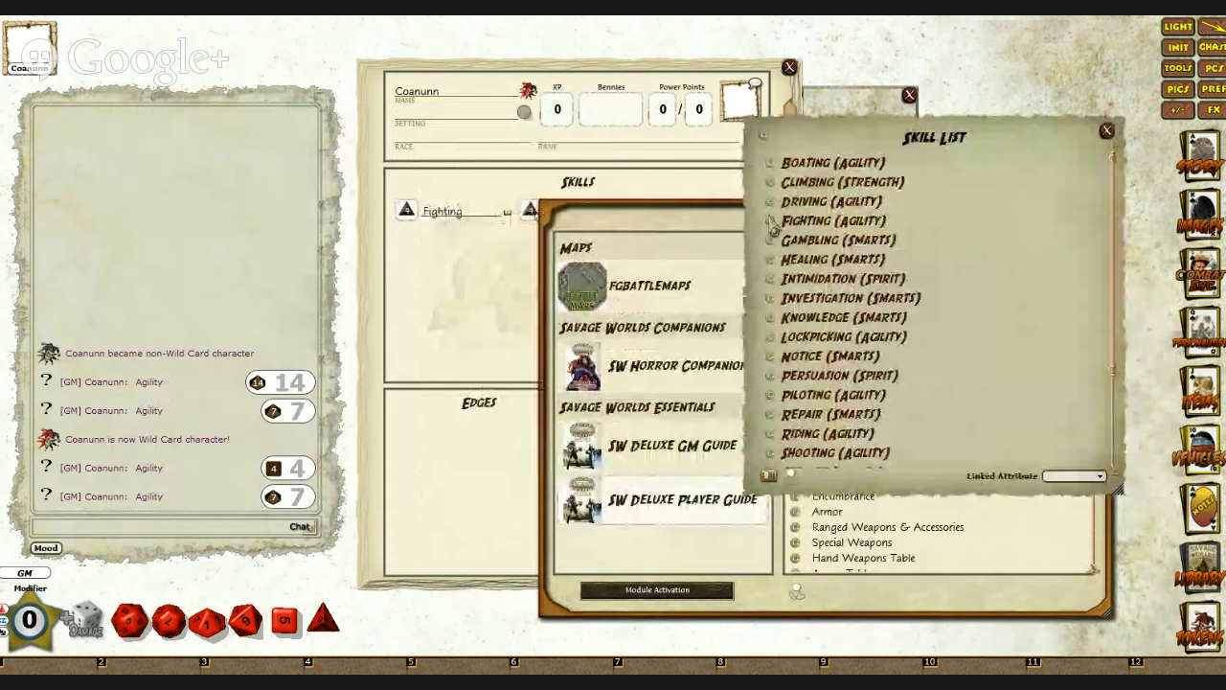
{"action": "left_click_drag", "start_coordinate": [687, 219], "coordinate": [852, 492]}
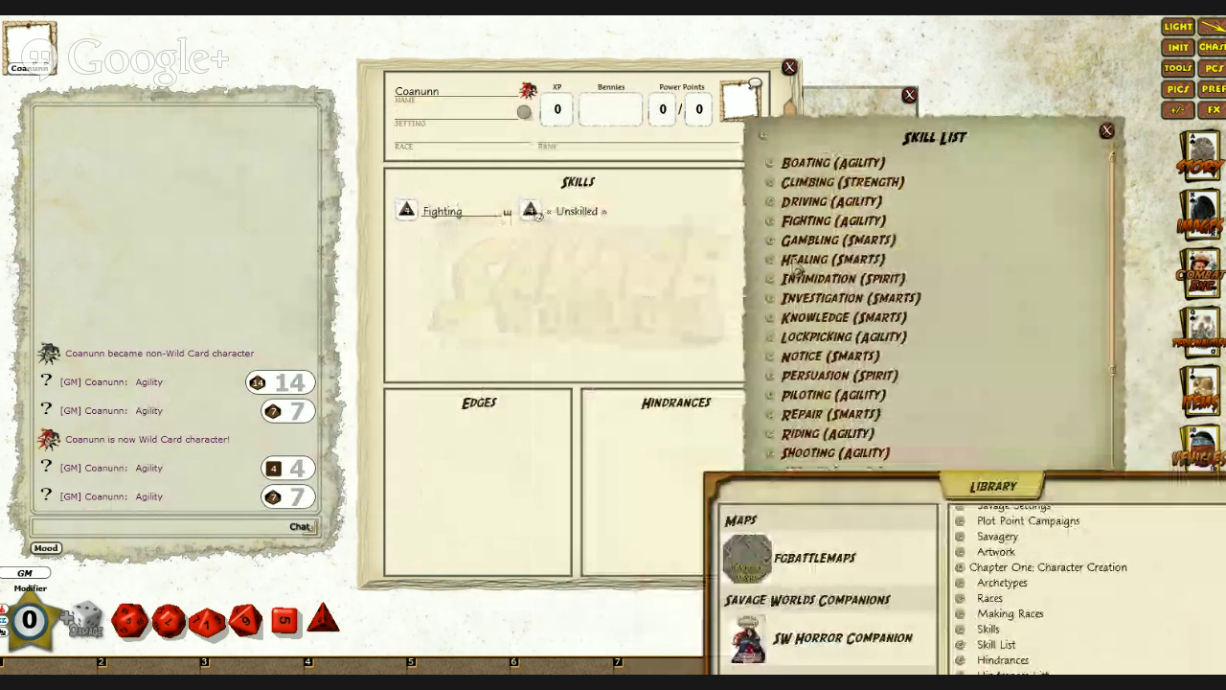
{"action": "left_click_drag", "start_coordinate": [772, 280], "coordinate": [540, 299]}
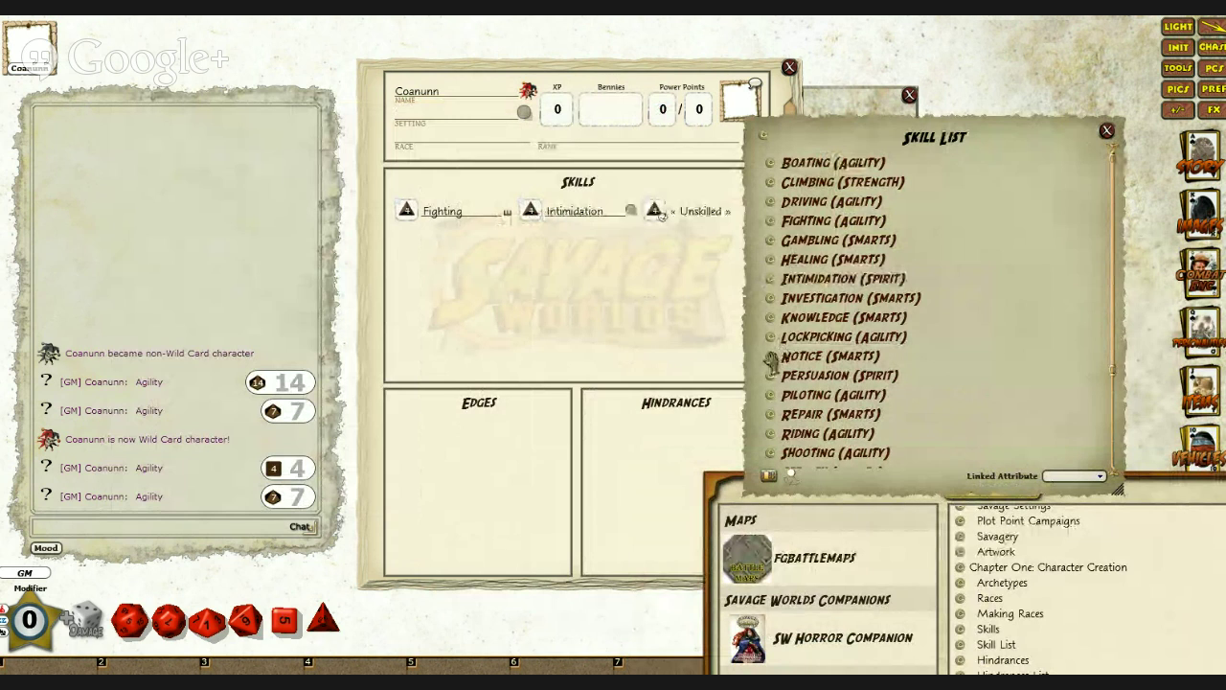
{"action": "left_click_drag", "start_coordinate": [772, 360], "coordinate": [575, 302]}
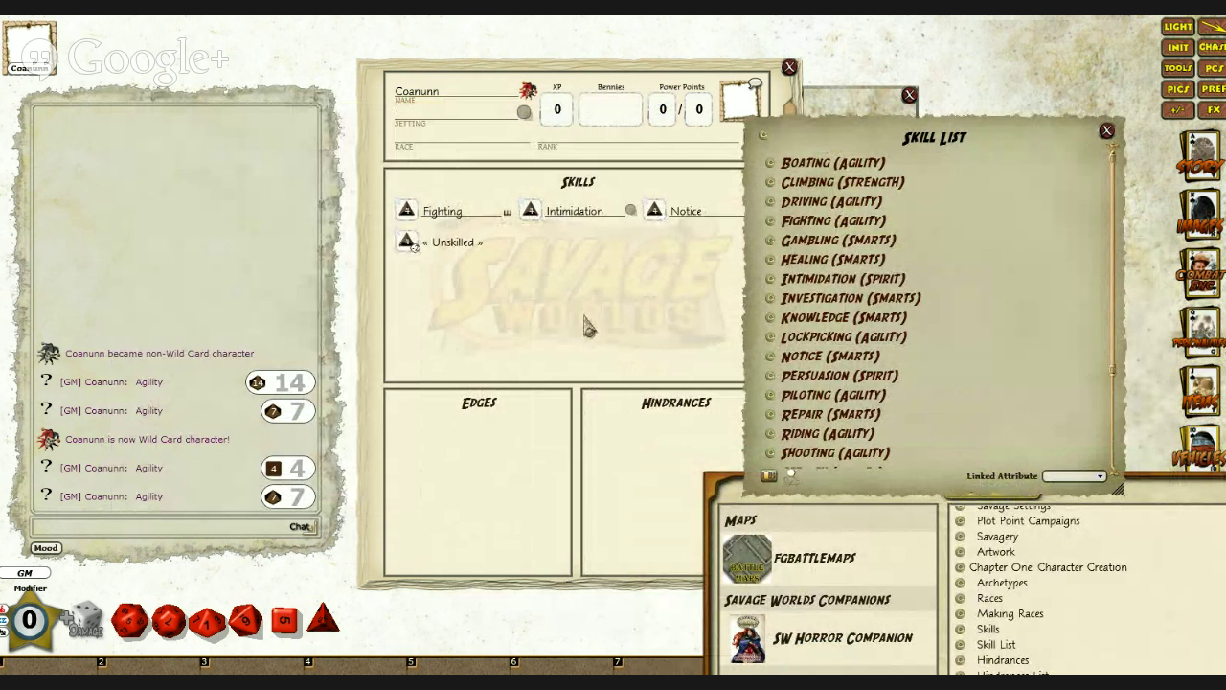
Step: Read the Notice skill's linked description from the character sheet, and close it
{"action": "left_click", "coordinate": [588, 327]}
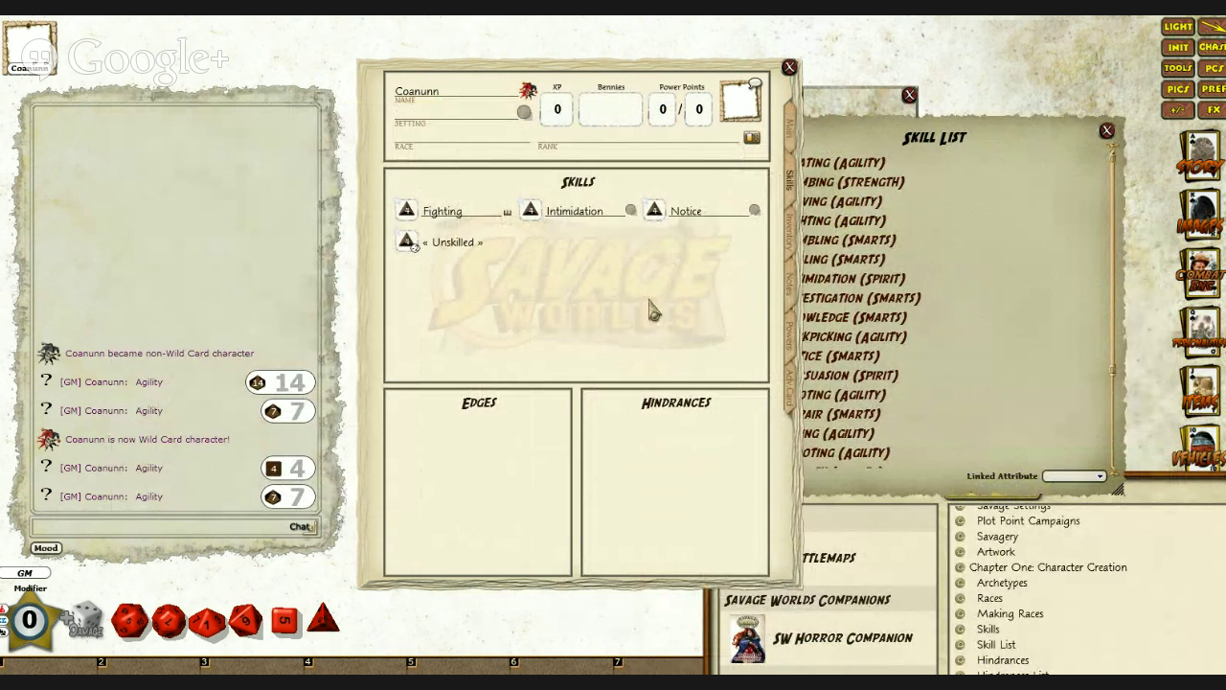
{"action": "left_click", "coordinate": [755, 211]}
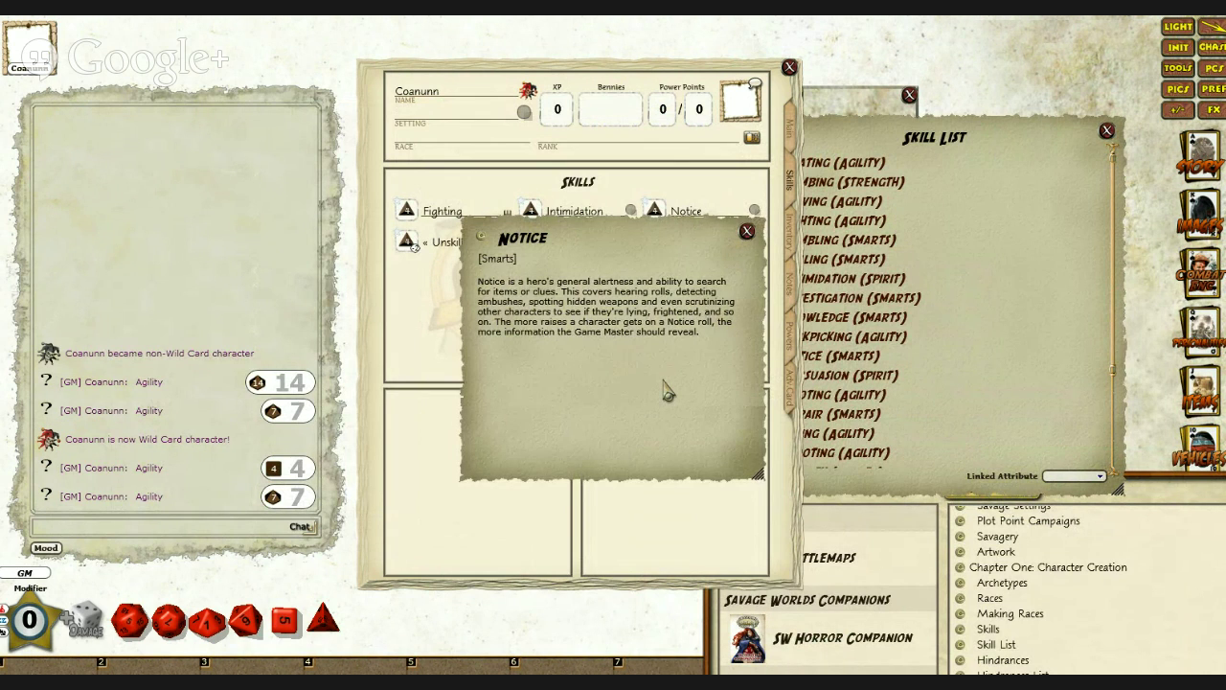
{"action": "left_click", "coordinate": [747, 231]}
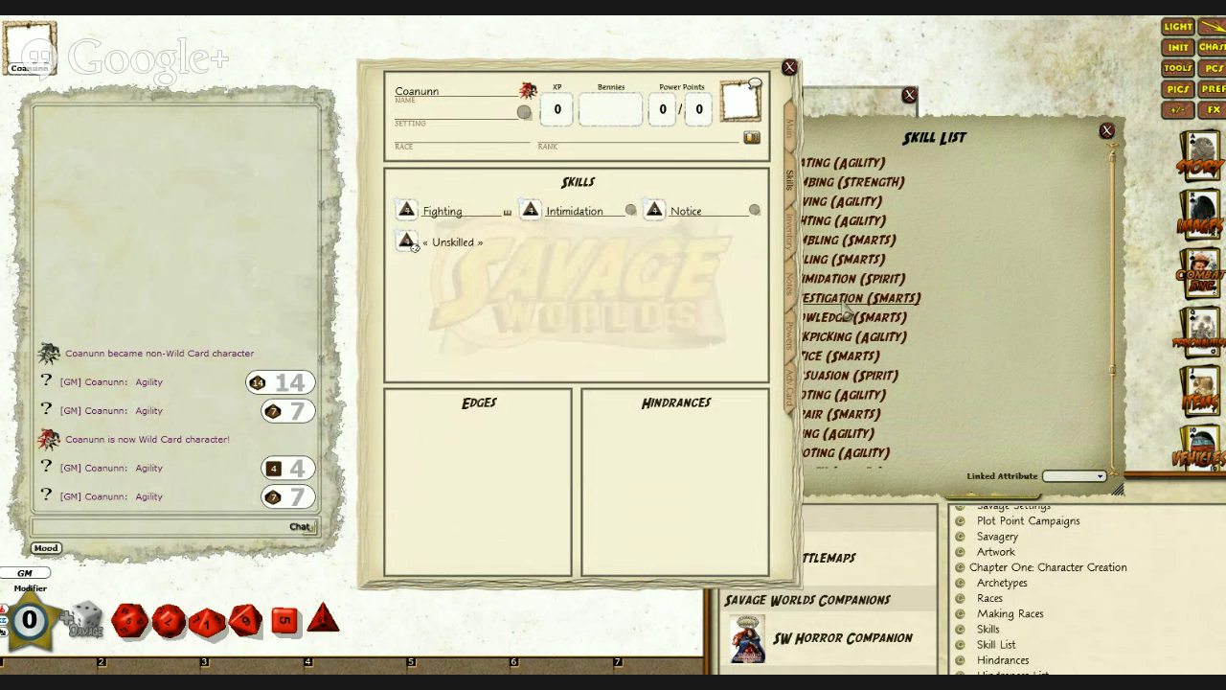
Step: Add Stealth from the Skill List to the character's skills
{"action": "left_click", "coordinate": [981, 134]}
{"action": "scroll", "coordinate": [895, 335], "scroll_direction": "down", "scroll_amount": 3}
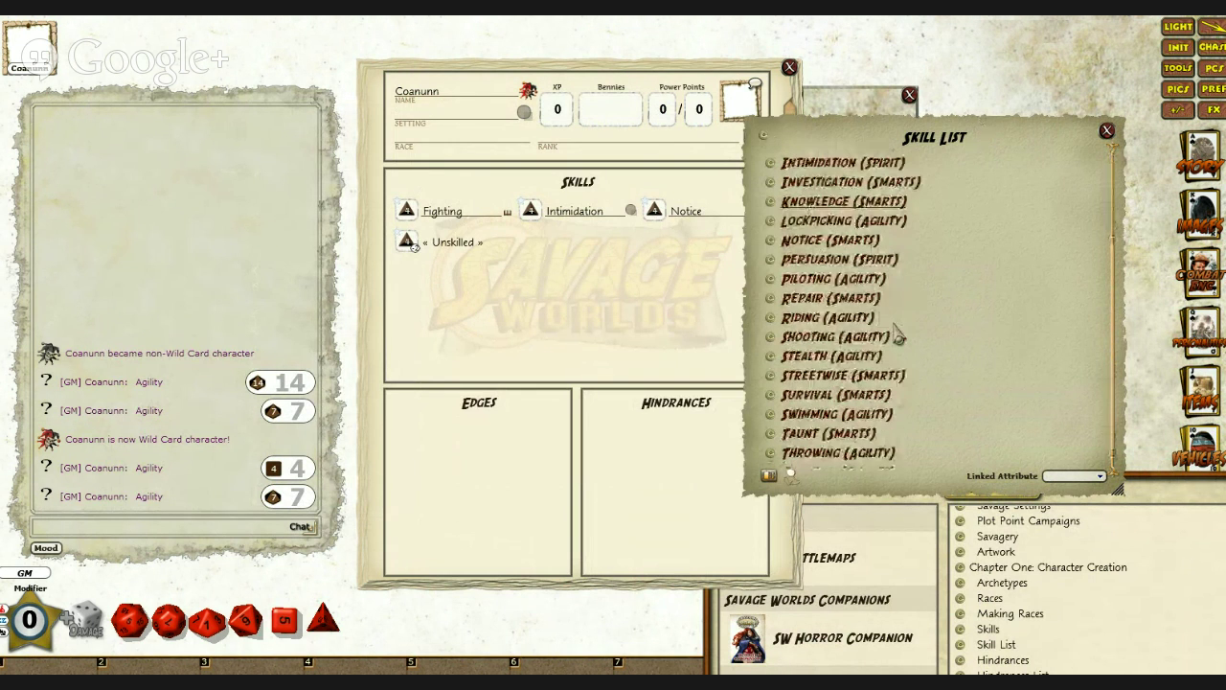
{"action": "left_click_drag", "start_coordinate": [810, 356], "coordinate": [548, 329]}
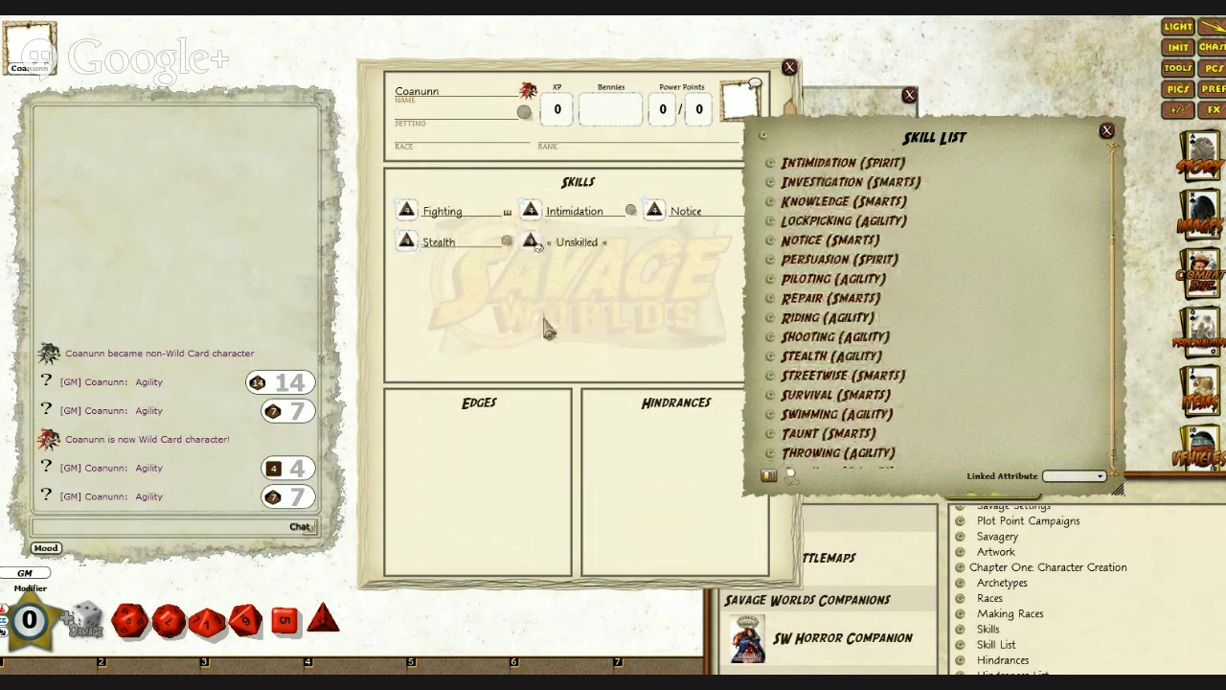
Step: Open the Stealth skill's description and its Stealth Modifiers Table, and place both windows on either side of the character sheet
{"action": "left_click", "coordinate": [506, 241]}
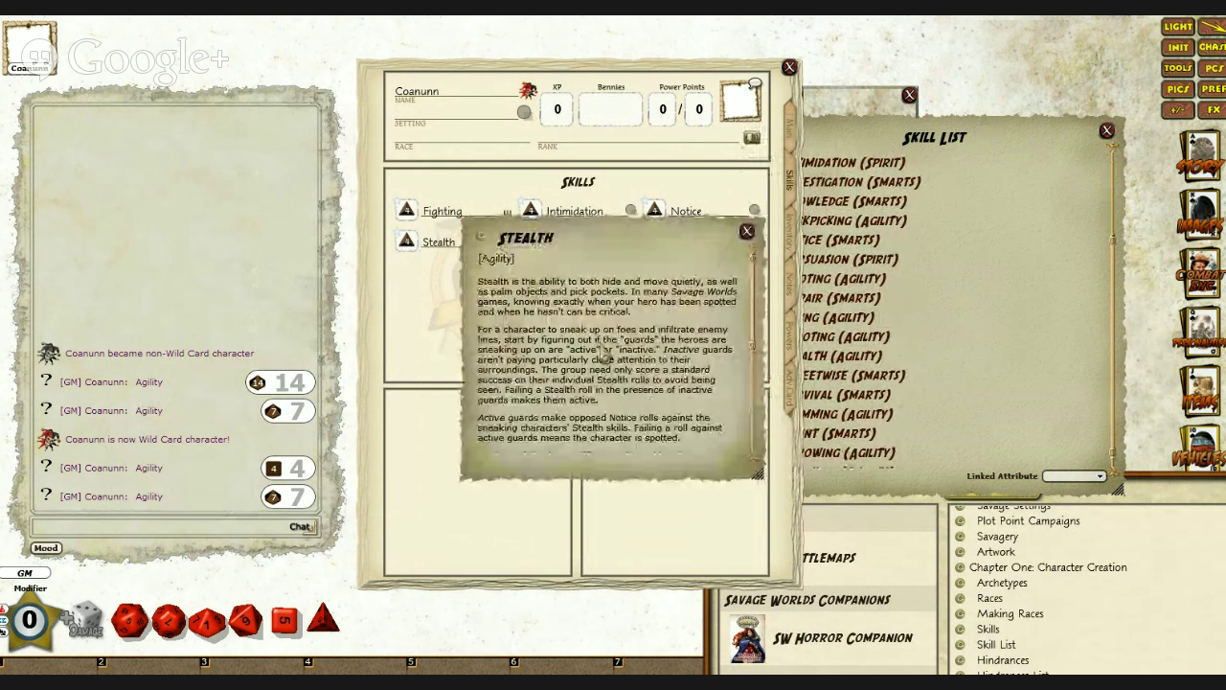
{"action": "scroll", "coordinate": [603, 350], "scroll_direction": "down", "scroll_amount": 5}
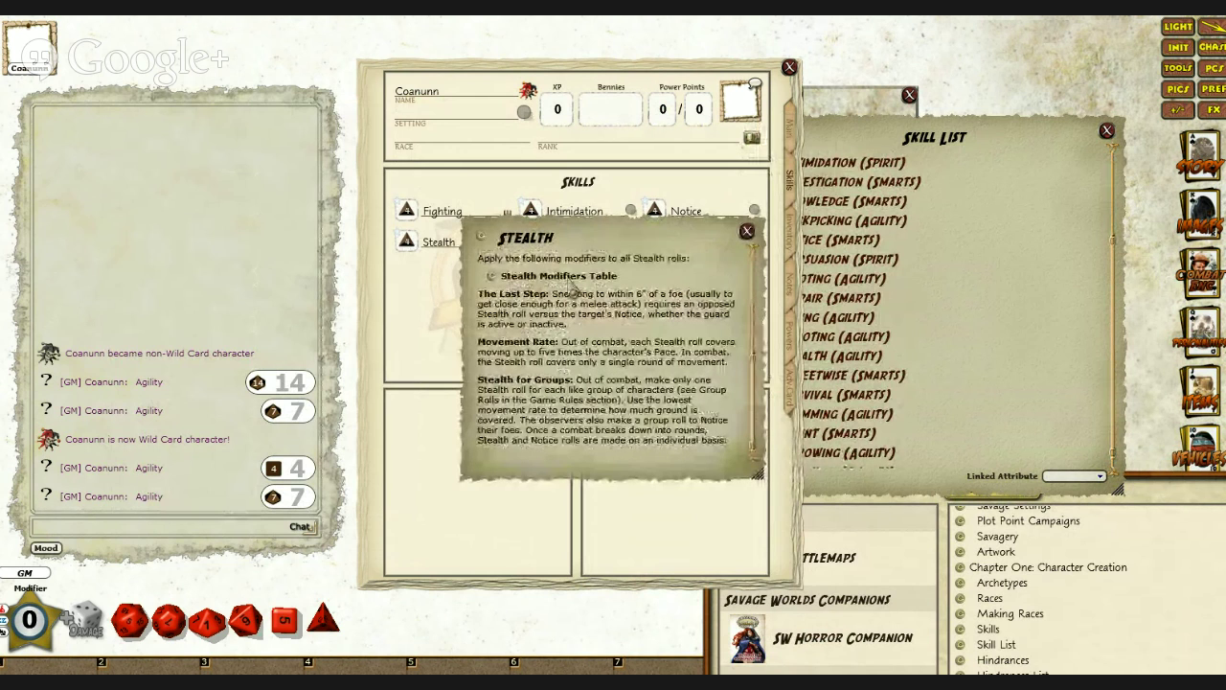
{"action": "left_click", "coordinate": [490, 276]}
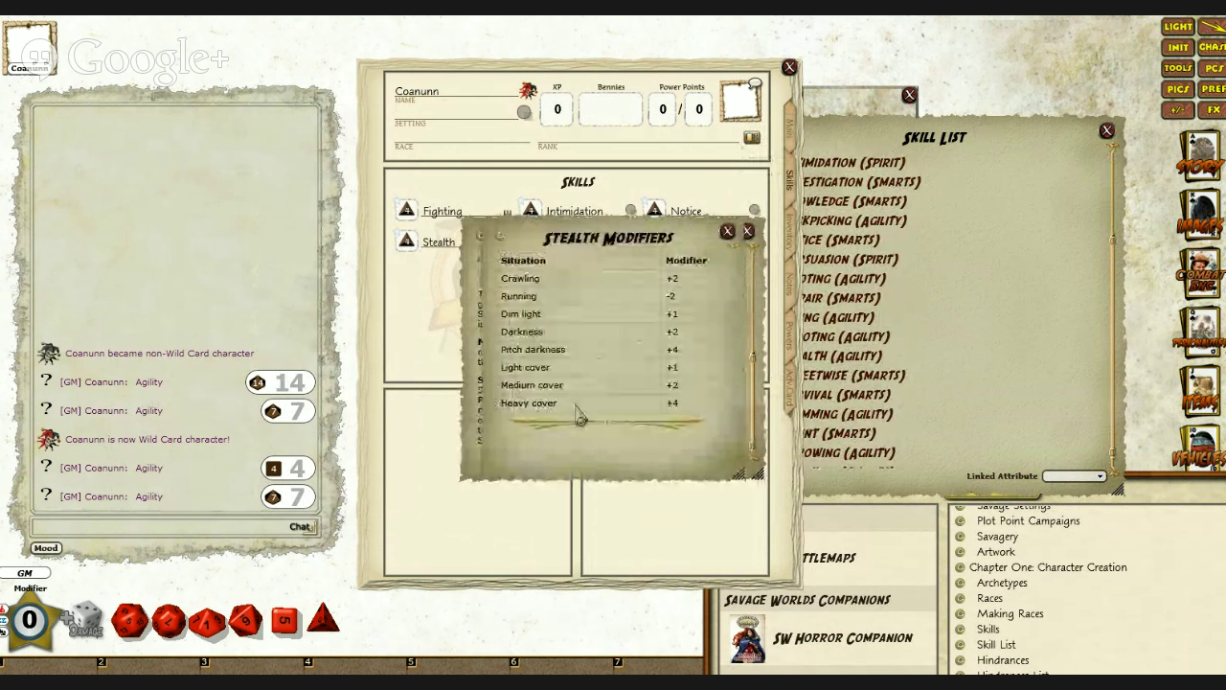
{"action": "left_click_drag", "start_coordinate": [661, 238], "coordinate": [259, 49]}
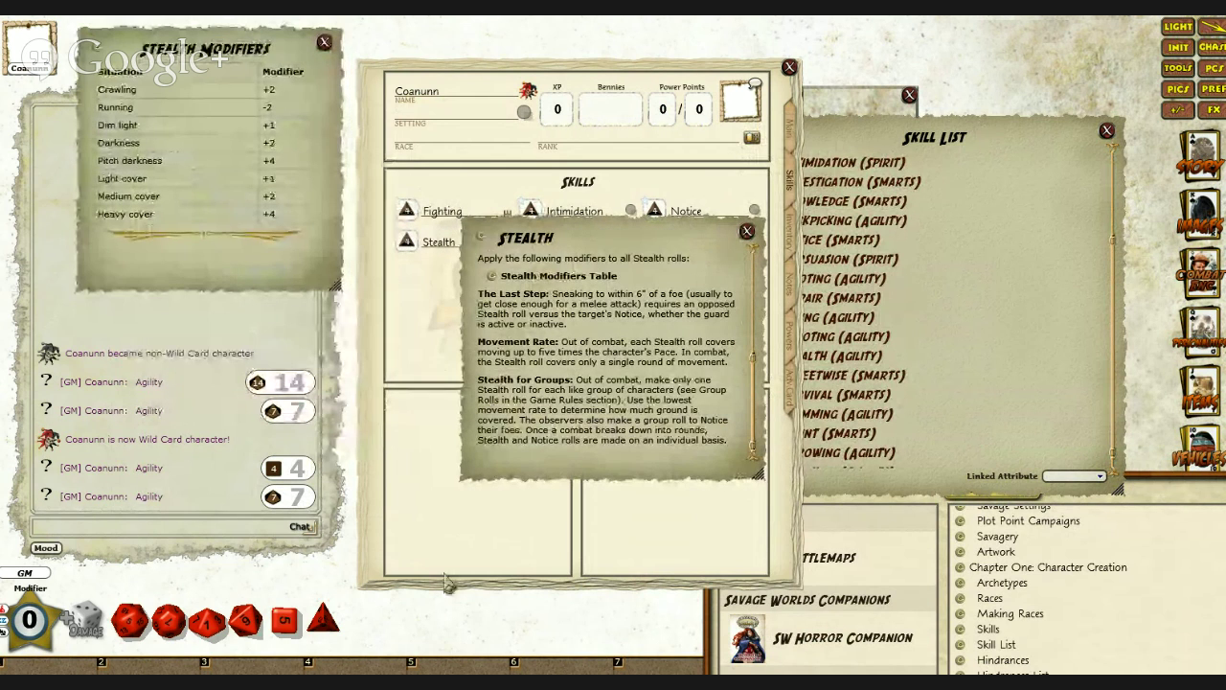
{"action": "left_click_drag", "start_coordinate": [606, 471], "coordinate": [1054, 285]}
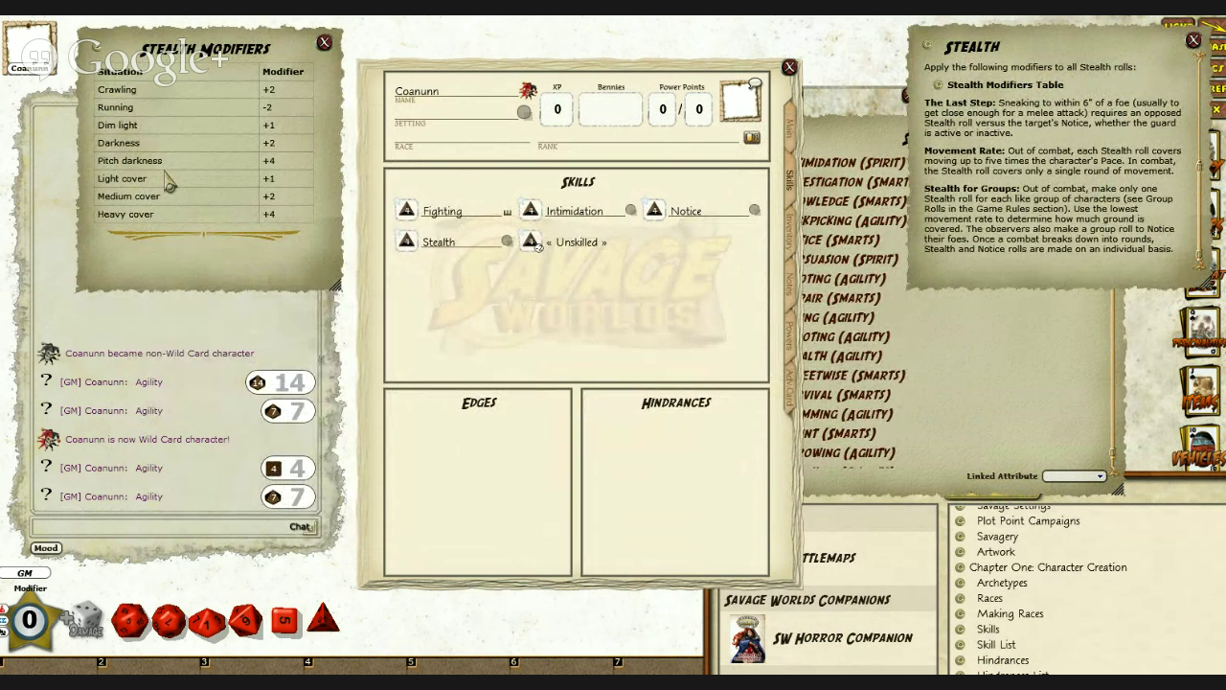
Step: Roll the character's Stealth skill once unmodified and once with a +2 modifier
{"action": "double_click", "coordinate": [408, 247]}
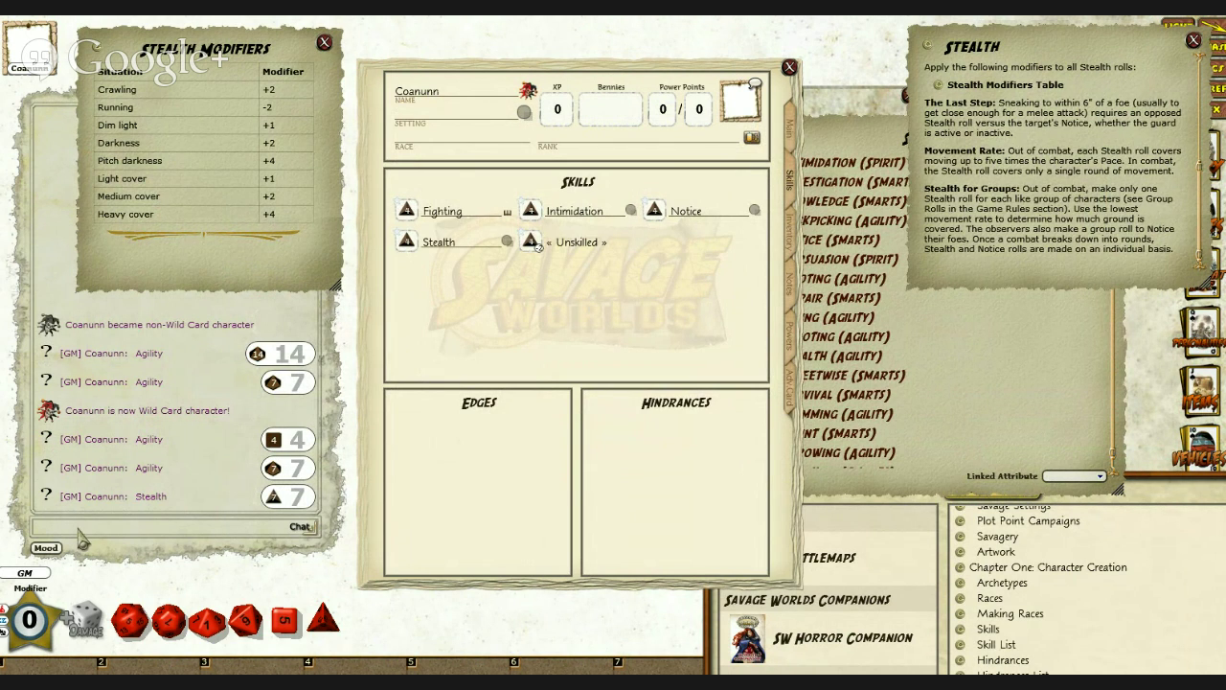
{"action": "key", "text": "ctrl"}
{"action": "scroll", "coordinate": [26, 627], "scroll_direction": "up", "scroll_amount": 2}
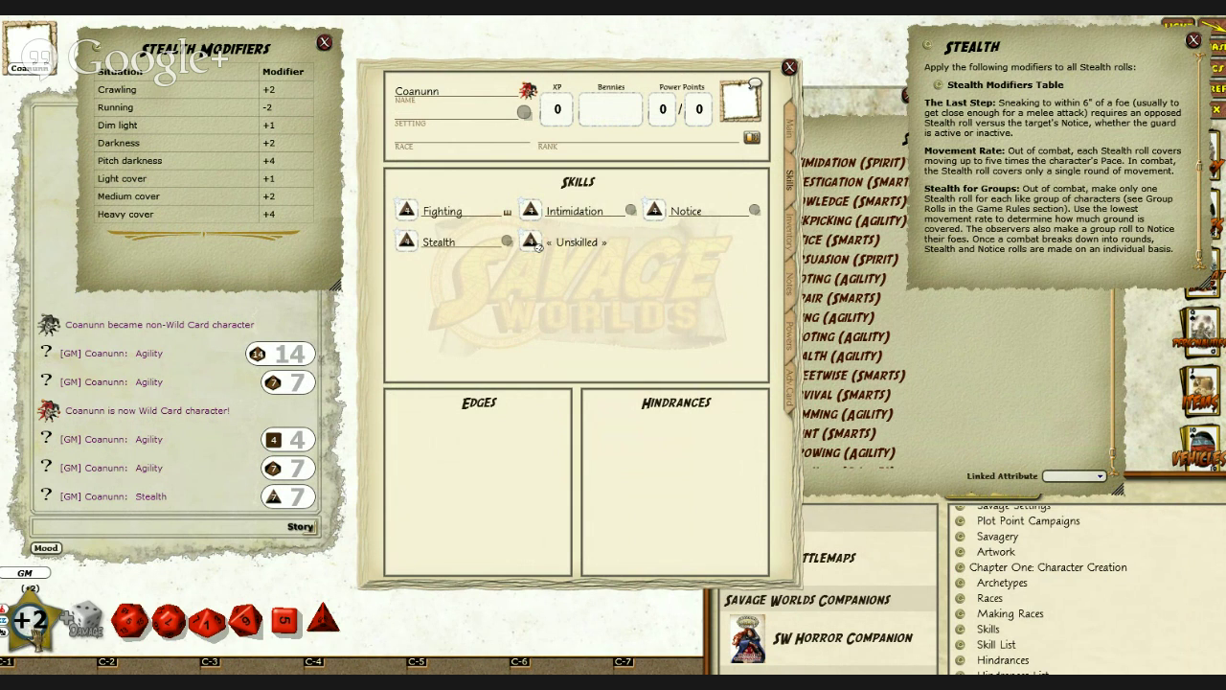
{"action": "double_click", "coordinate": [407, 244]}
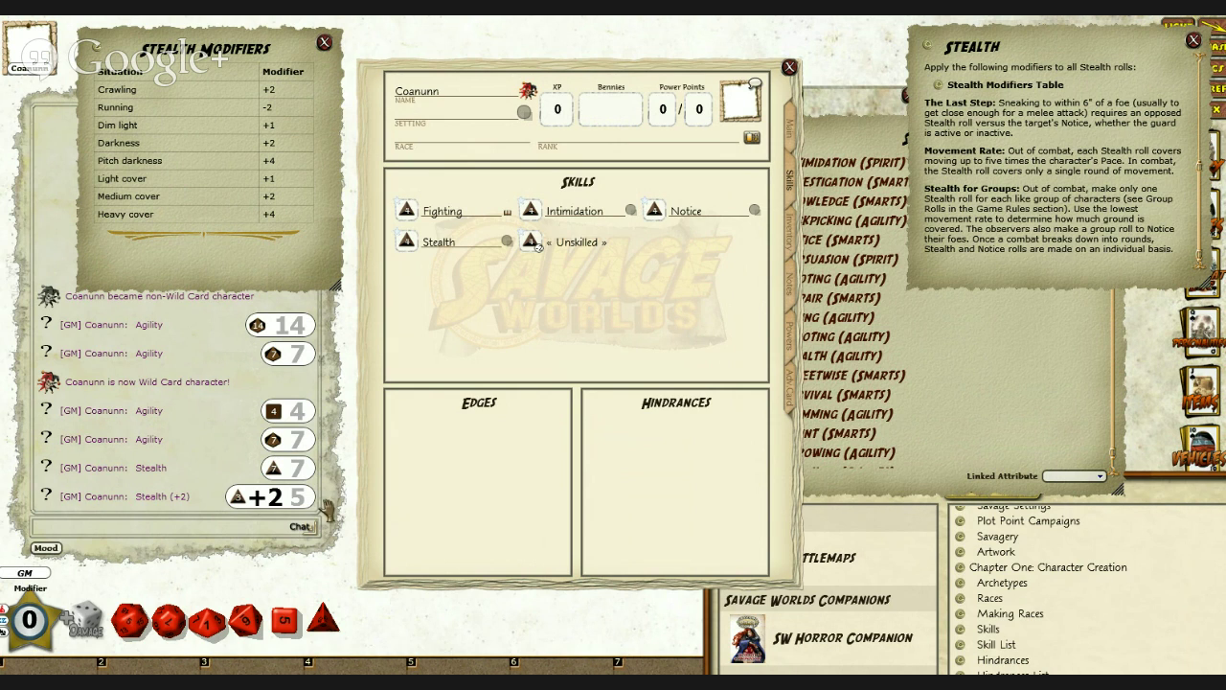
Step: Close the Stealth reference windows, the Skill List and the Library, leaving only the character sheet open
{"action": "left_click", "coordinate": [324, 43]}
{"action": "left_click", "coordinate": [1194, 42]}
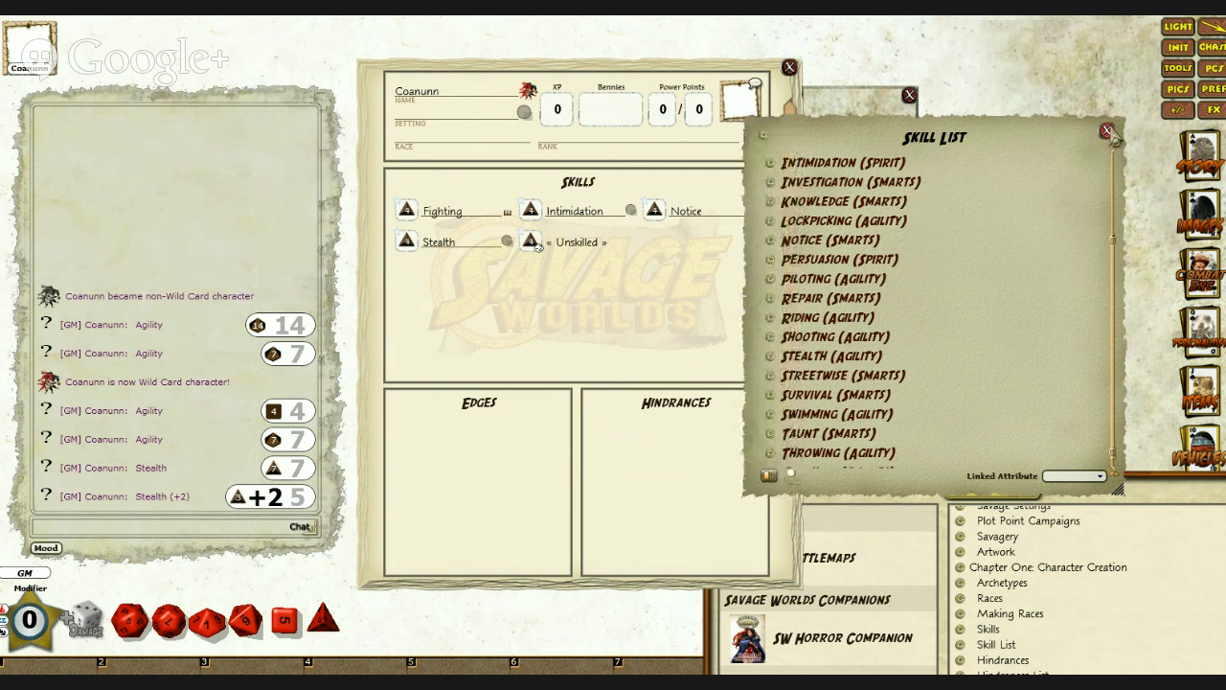
{"action": "left_click", "coordinate": [1108, 132]}
{"action": "left_click", "coordinate": [909, 96]}
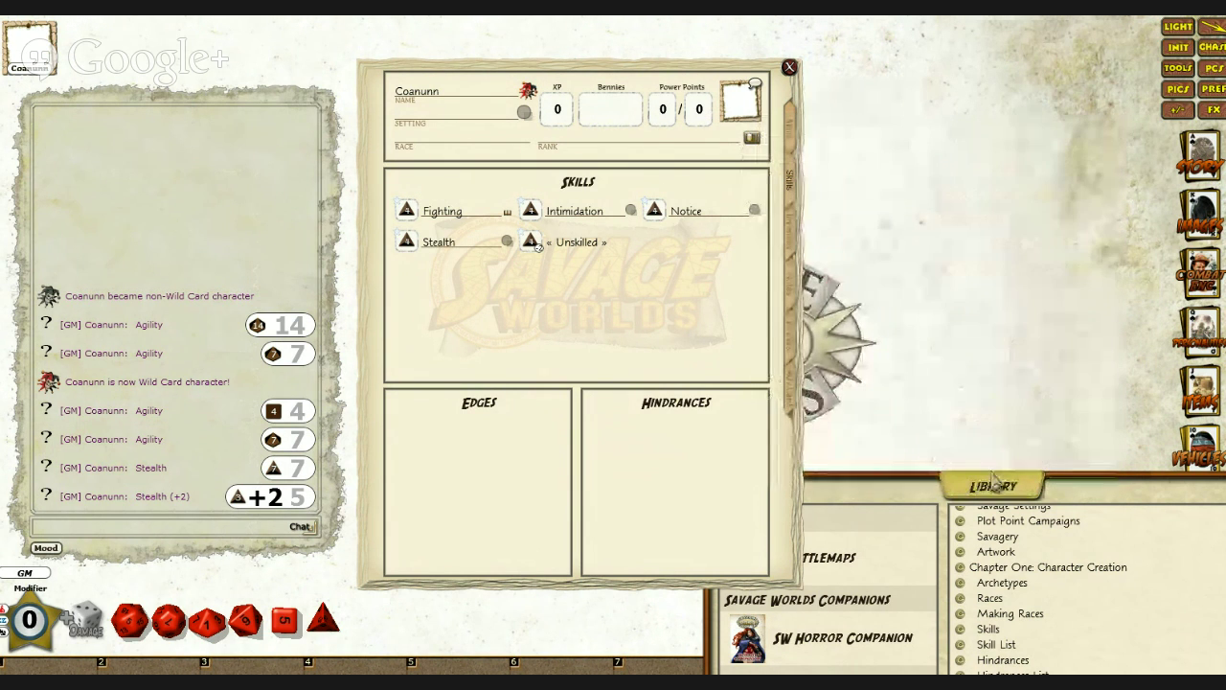
{"action": "left_click_drag", "start_coordinate": [997, 478], "coordinate": [678, 256]}
{"action": "left_click", "coordinate": [950, 259]}
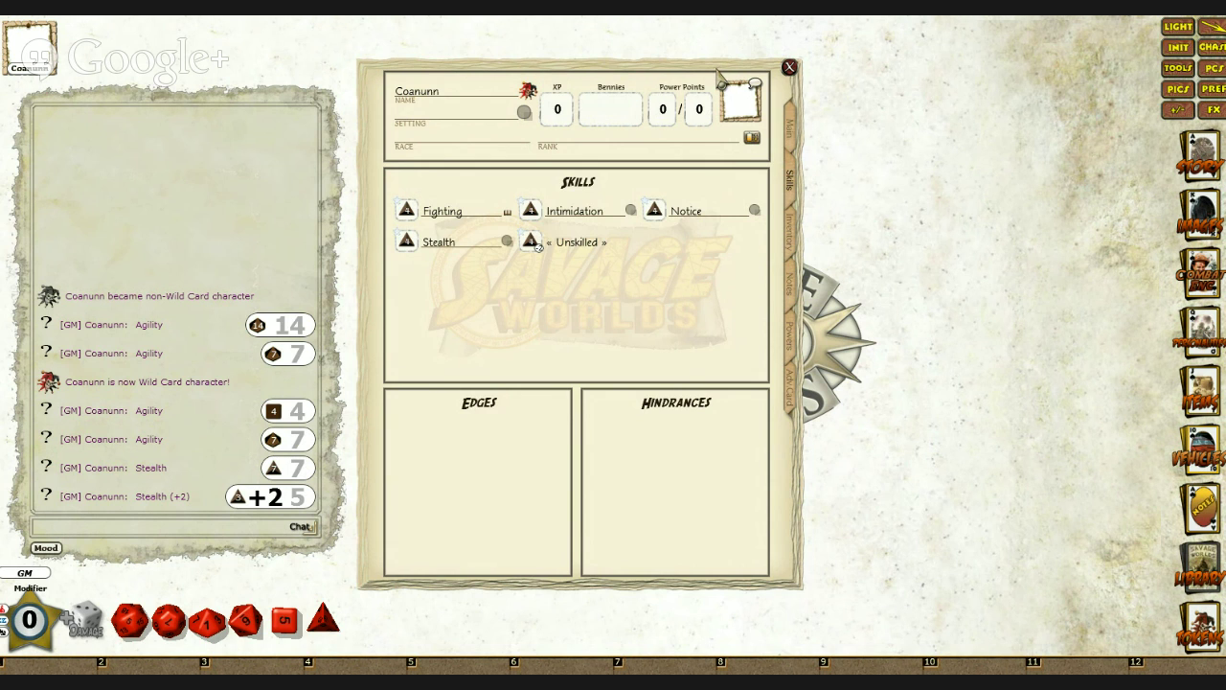
Step: Move the character sheet aside and open the The_Bridge_VTT map from the campaign images
{"action": "left_click_drag", "start_coordinate": [718, 73], "coordinate": [815, 87]}
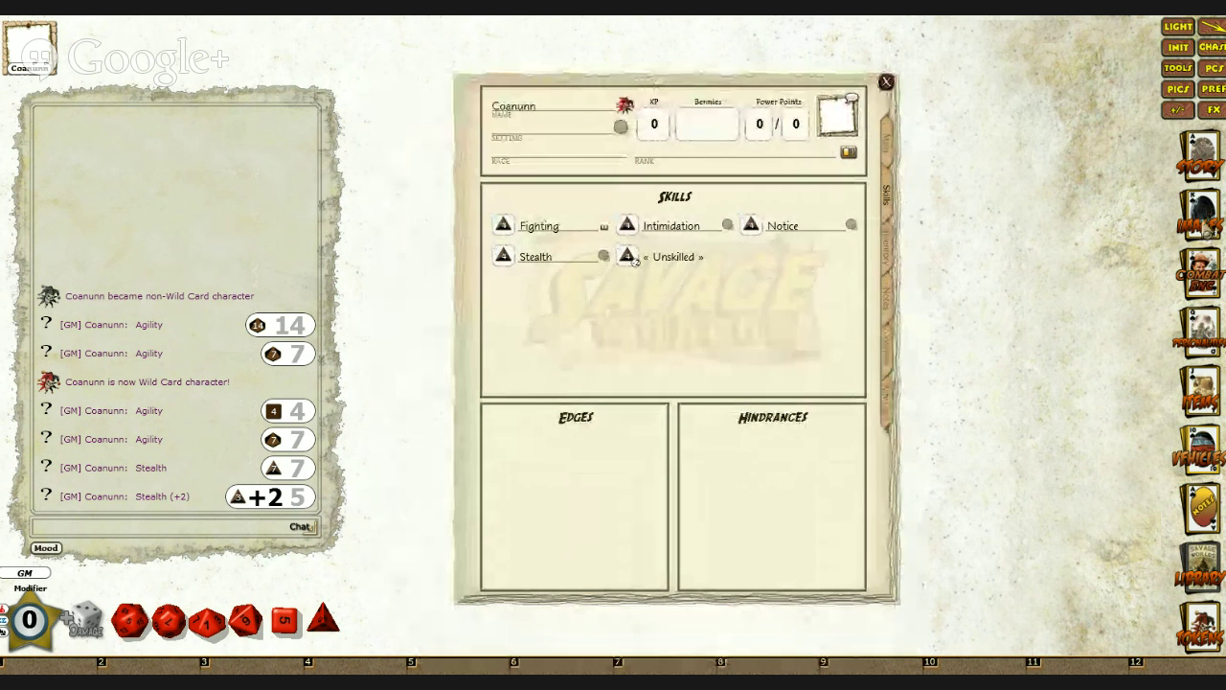
{"action": "left_click", "coordinate": [1201, 206]}
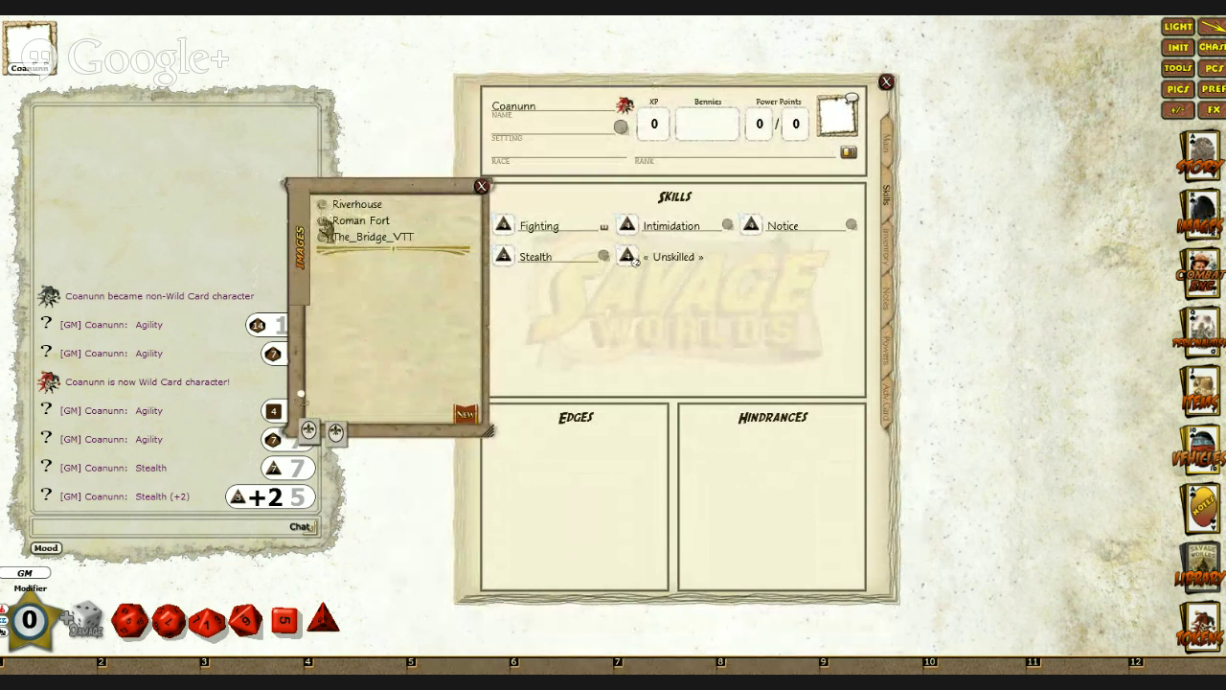
{"action": "left_click", "coordinate": [326, 238]}
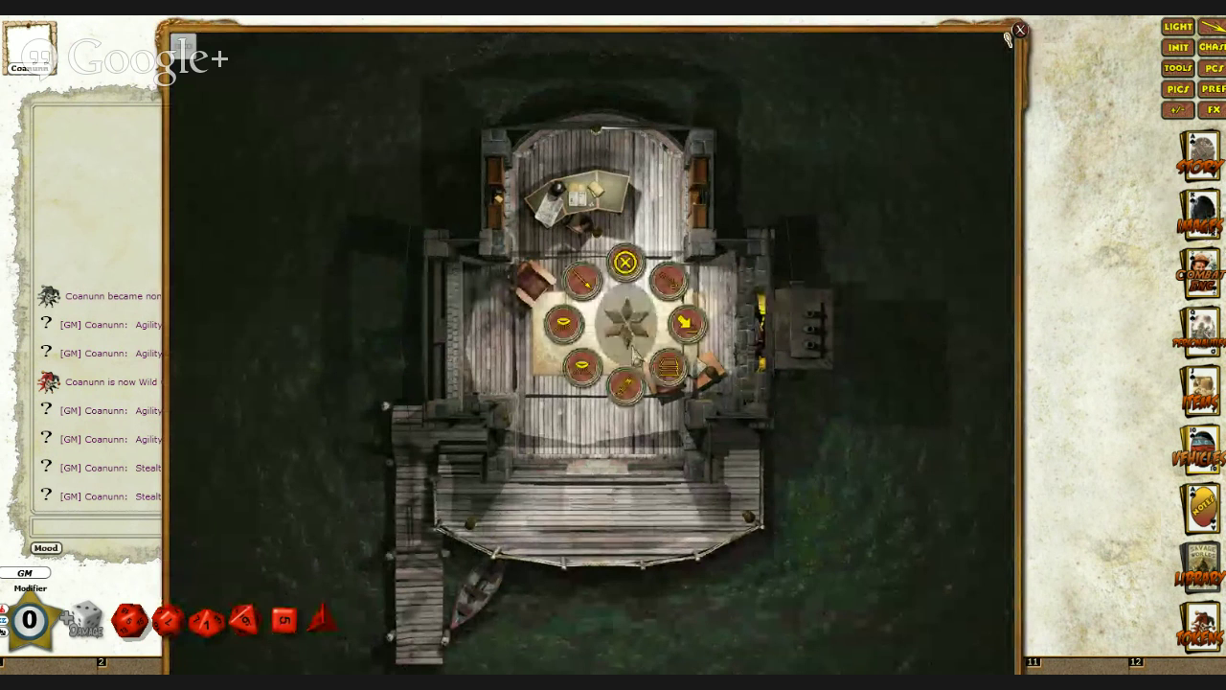
Step: Draw a square grid over the bridge map using its layer options, and nudge the map window into place
{"action": "right_click", "coordinate": [625, 325]}
{"action": "left_click", "coordinate": [668, 368]}
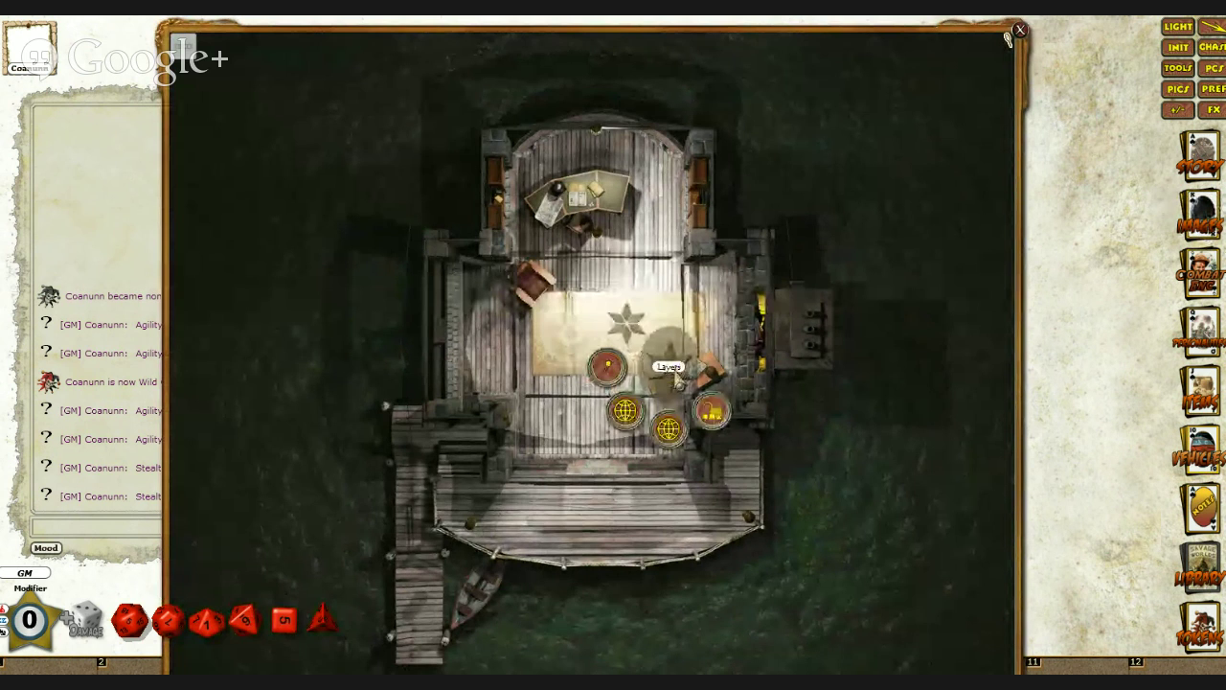
{"action": "left_click", "coordinate": [668, 429]}
{"action": "left_click_drag", "start_coordinate": [612, 333], "coordinate": [638, 370]}
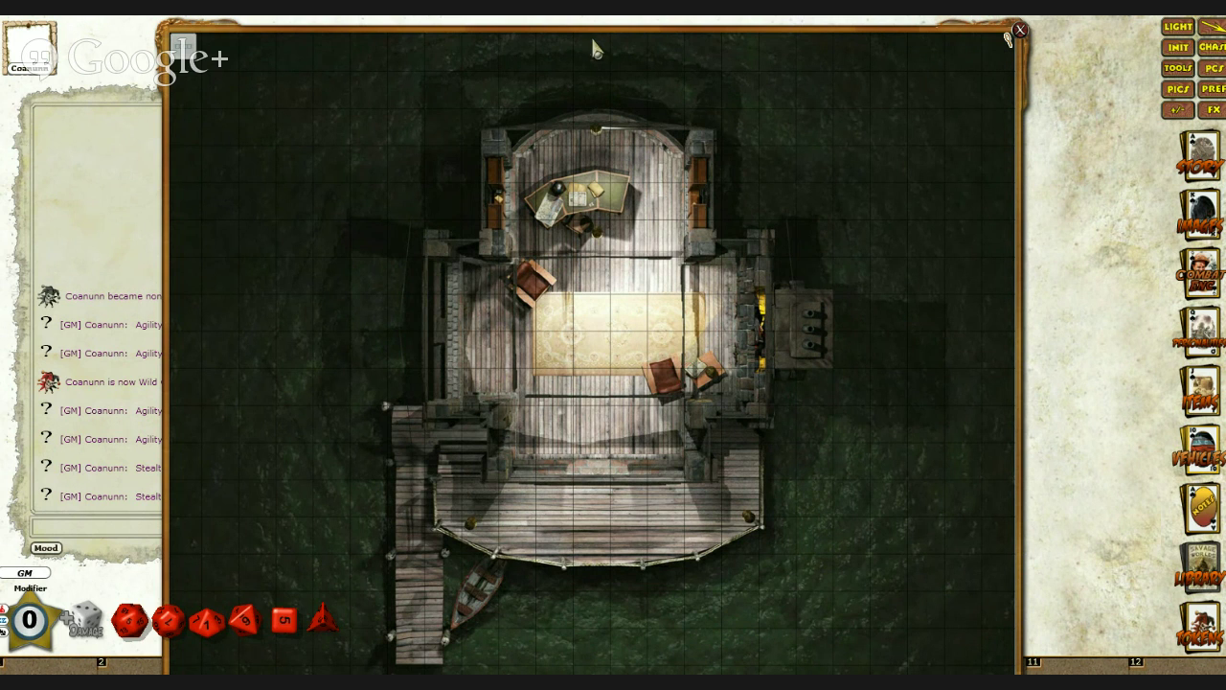
{"action": "left_click_drag", "start_coordinate": [591, 36], "coordinate": [594, 29]}
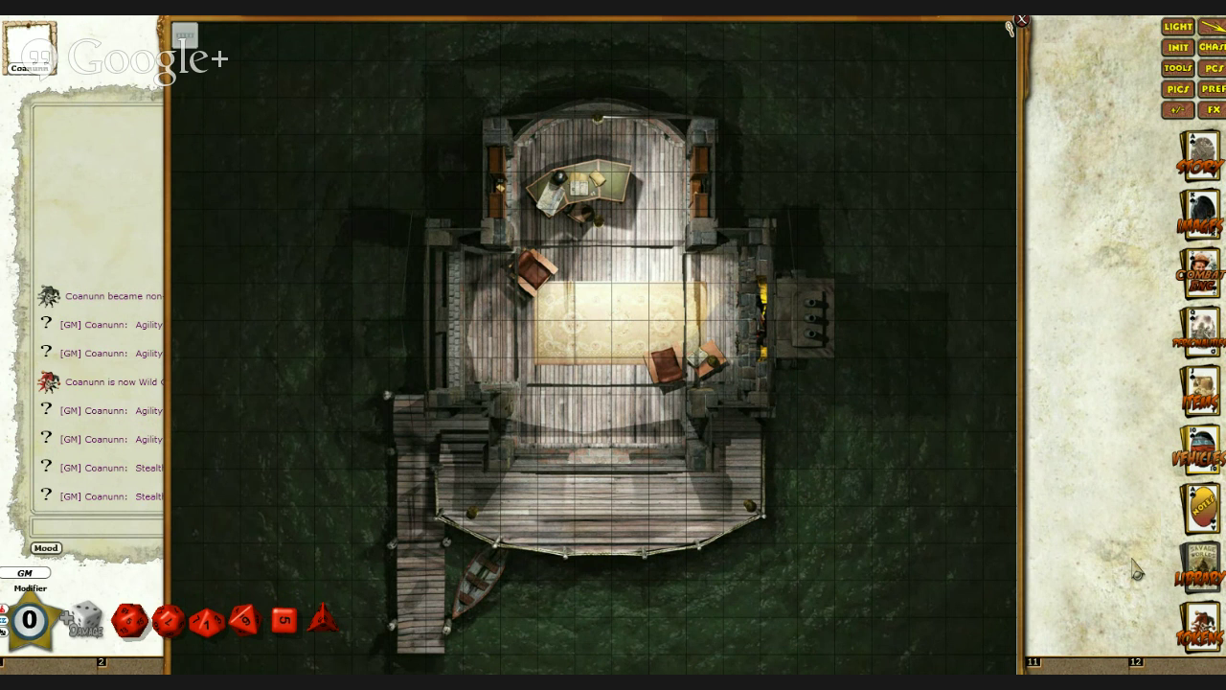
Step: Open the Library over the map, move it around the desktop, and close it
{"action": "left_click", "coordinate": [1202, 565]}
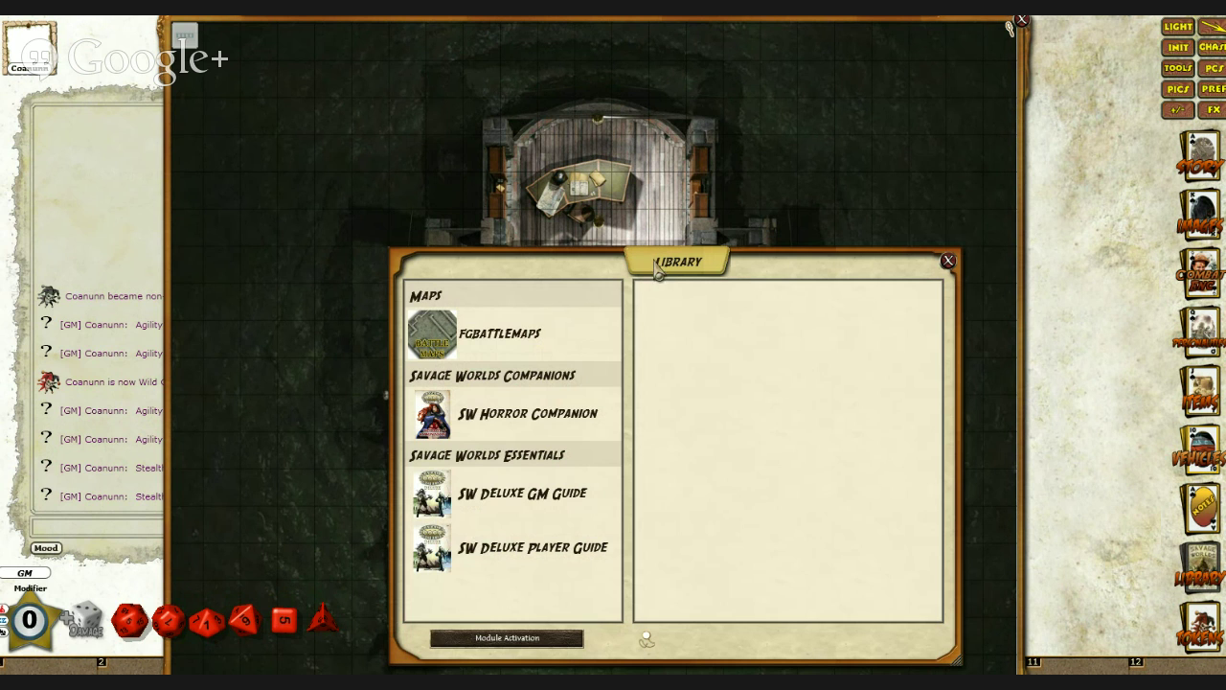
{"action": "left_click_drag", "start_coordinate": [658, 269], "coordinate": [978, 190]}
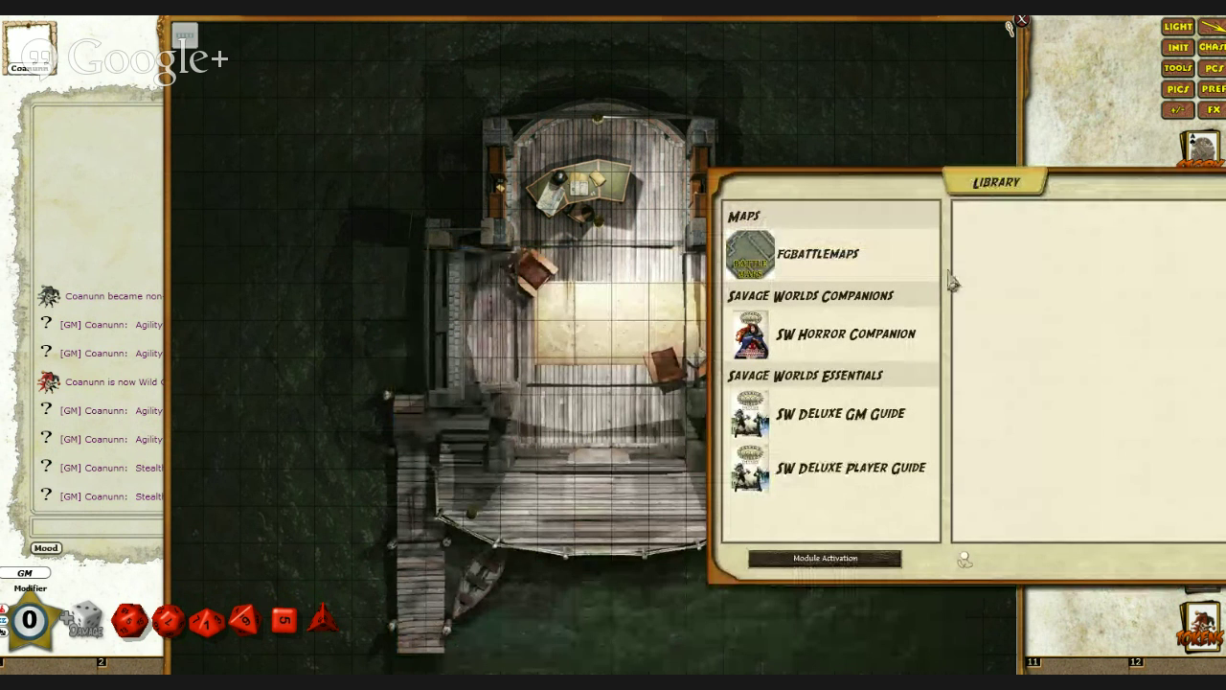
{"action": "left_click_drag", "start_coordinate": [984, 196], "coordinate": [571, 316]}
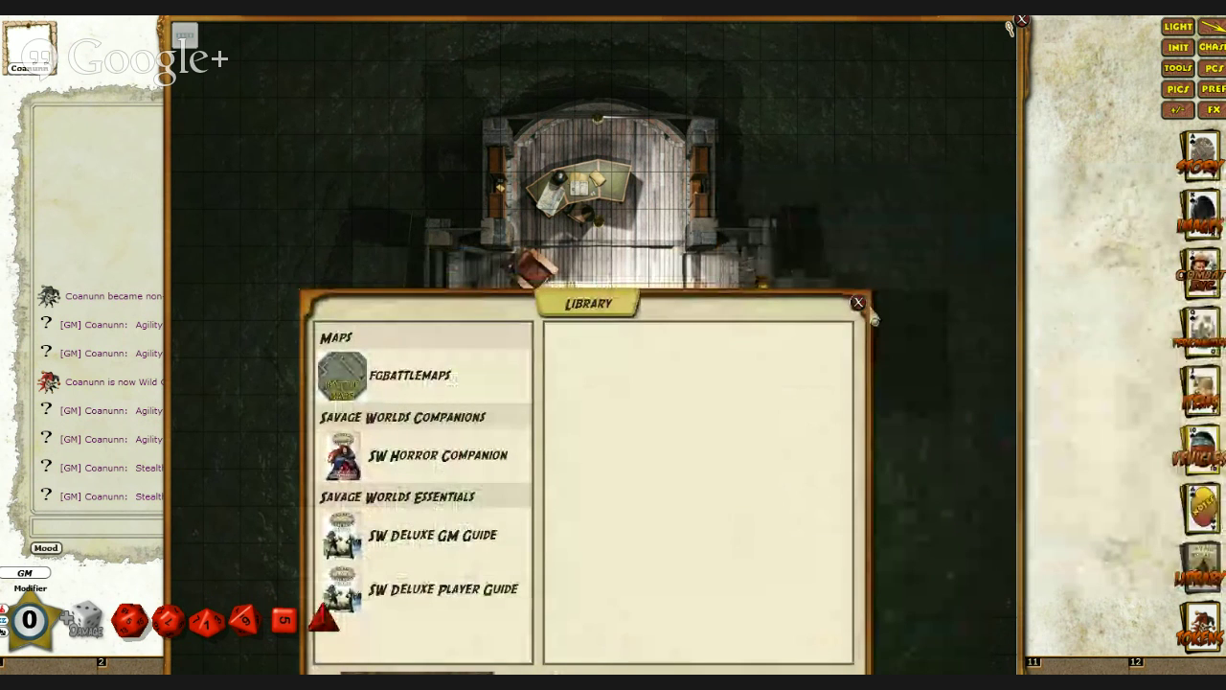
{"action": "left_click", "coordinate": [867, 308]}
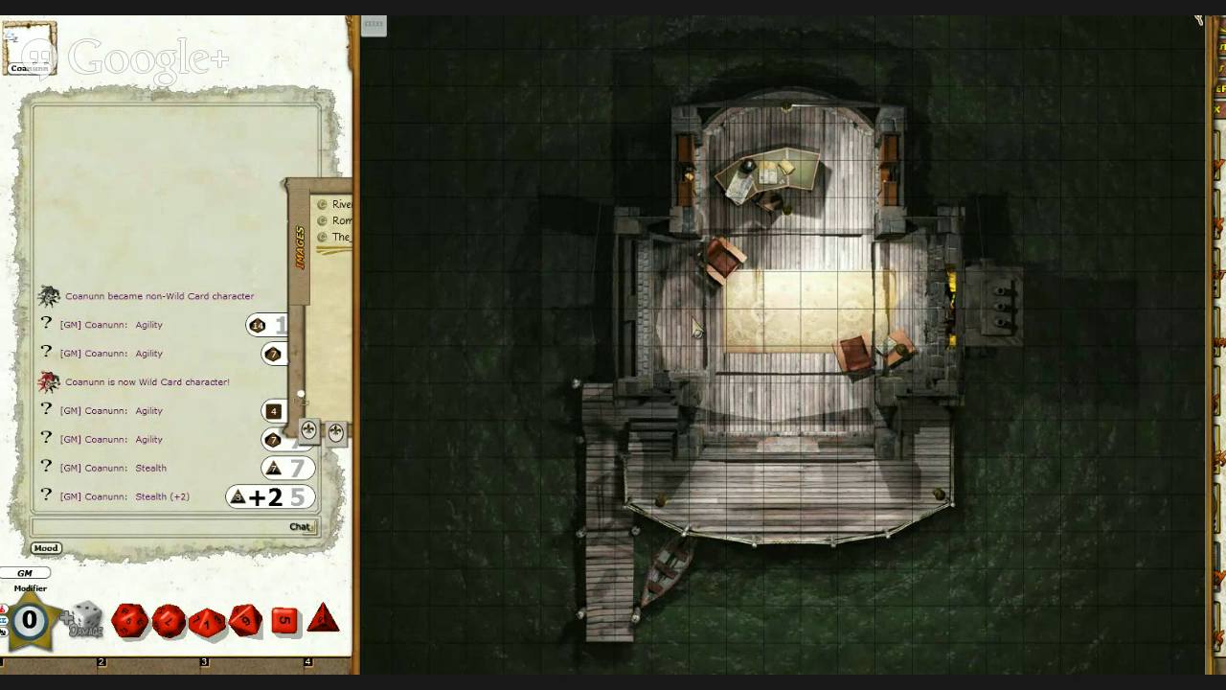
Step: Share the bridge map with the players through its client view options
{"action": "right_click", "coordinate": [590, 297]}
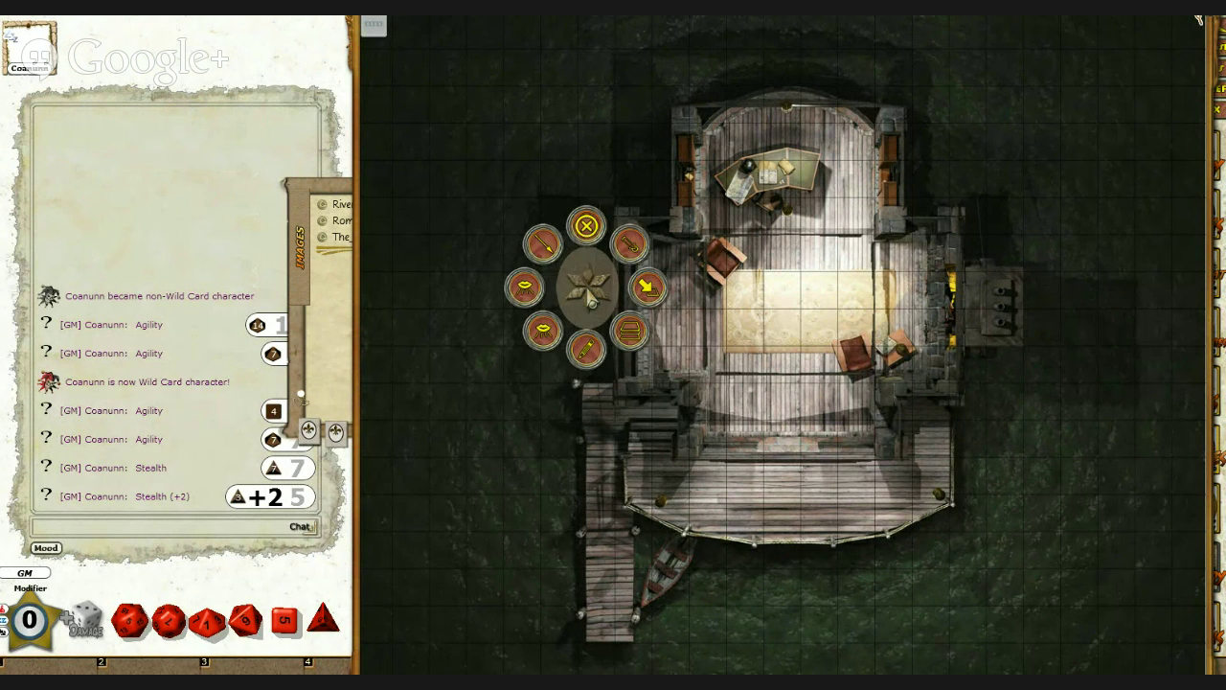
{"action": "left_click", "coordinate": [532, 300]}
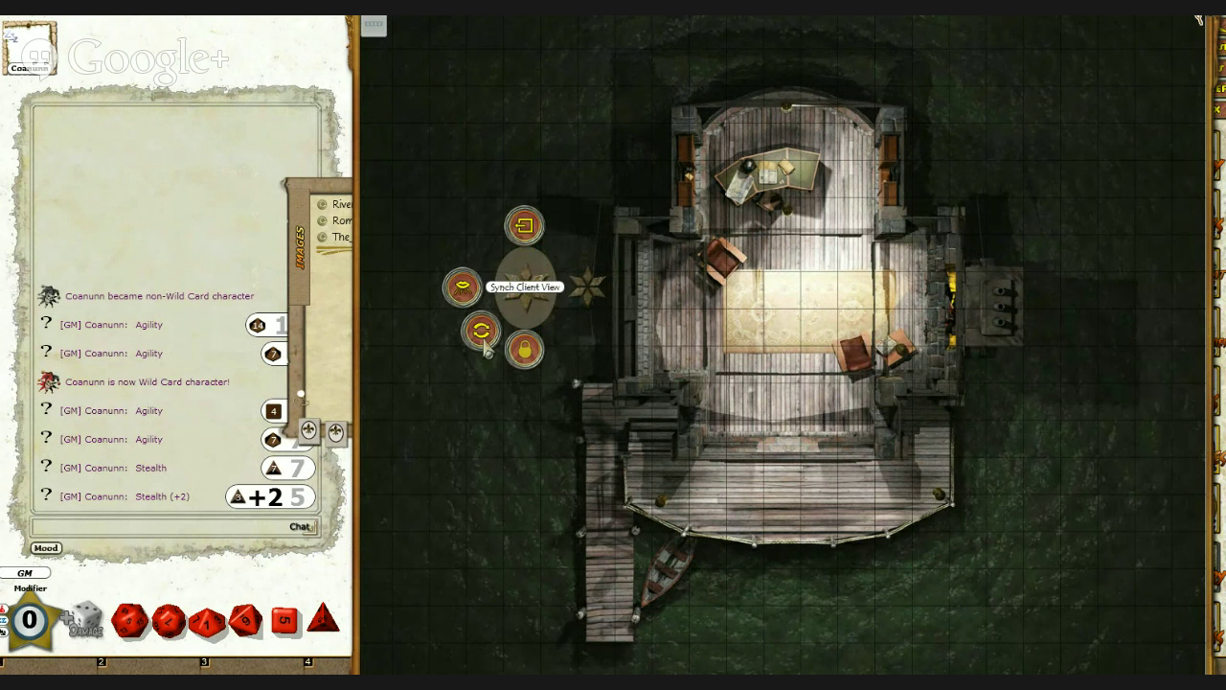
{"action": "left_click", "coordinate": [472, 296]}
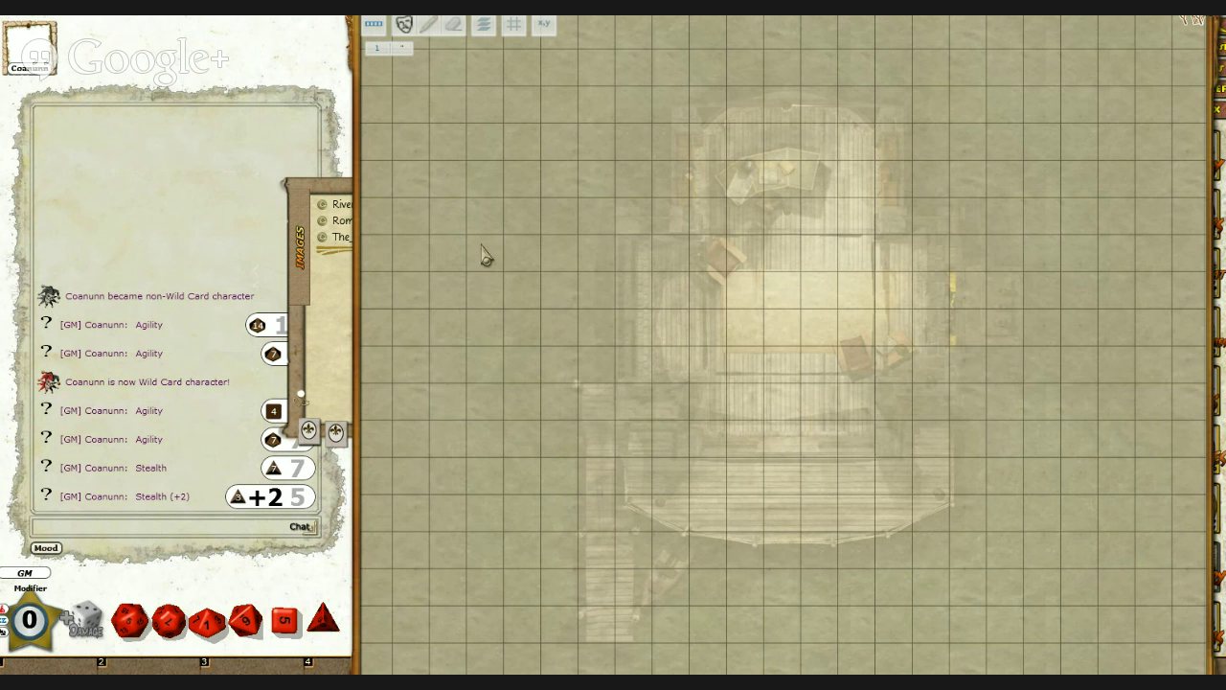
Step: Reposition the bridge map window on the desktop so that its frame and tools are fully accessible
{"action": "left_click_drag", "start_coordinate": [491, 245], "coordinate": [420, 218]}
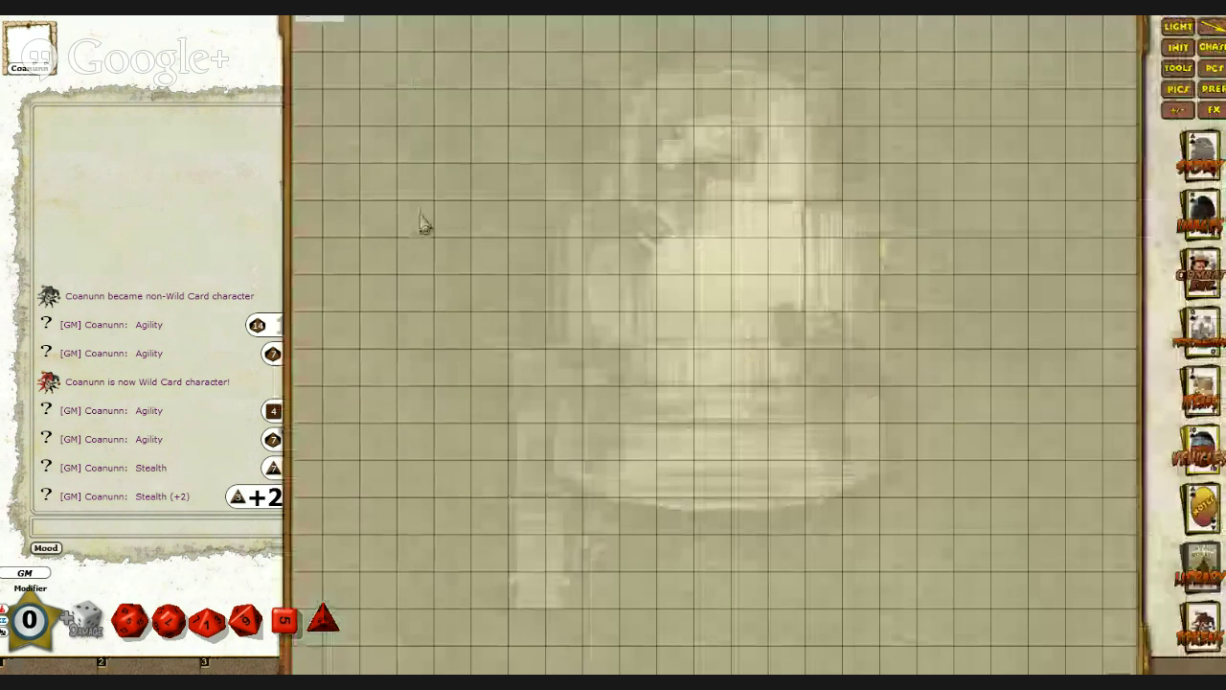
{"action": "mouse_move", "coordinate": [496, 263]}
{"action": "left_mouse_down"}
{"action": "mouse_move", "coordinate": [532, 321]}
{"action": "mouse_move", "coordinate": [496, 281]}
{"action": "left_mouse_up"}
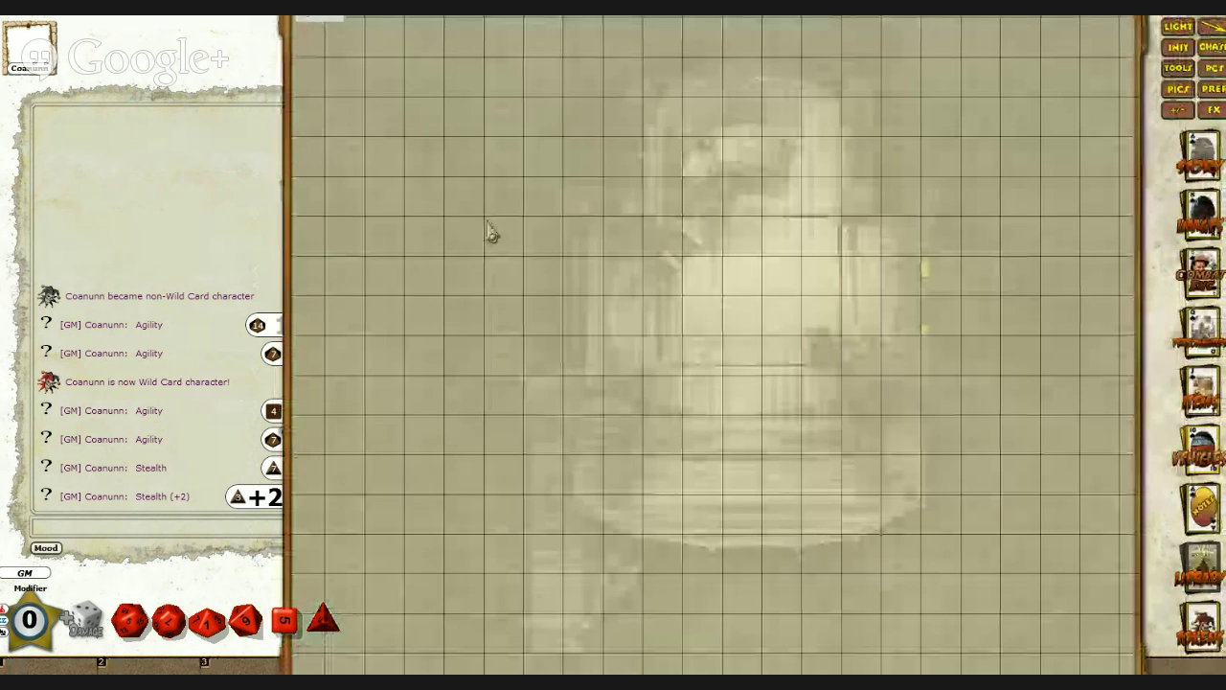
{"action": "left_click_drag", "start_coordinate": [481, 195], "coordinate": [498, 315]}
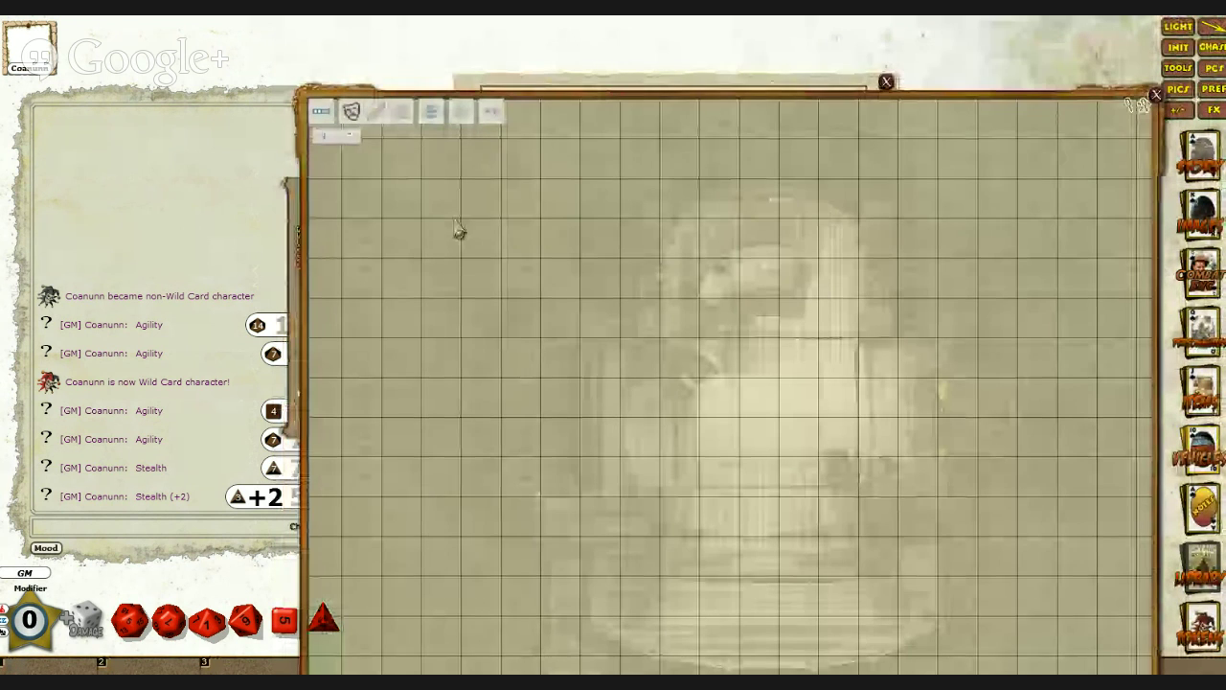
{"action": "right_click", "coordinate": [356, 122]}
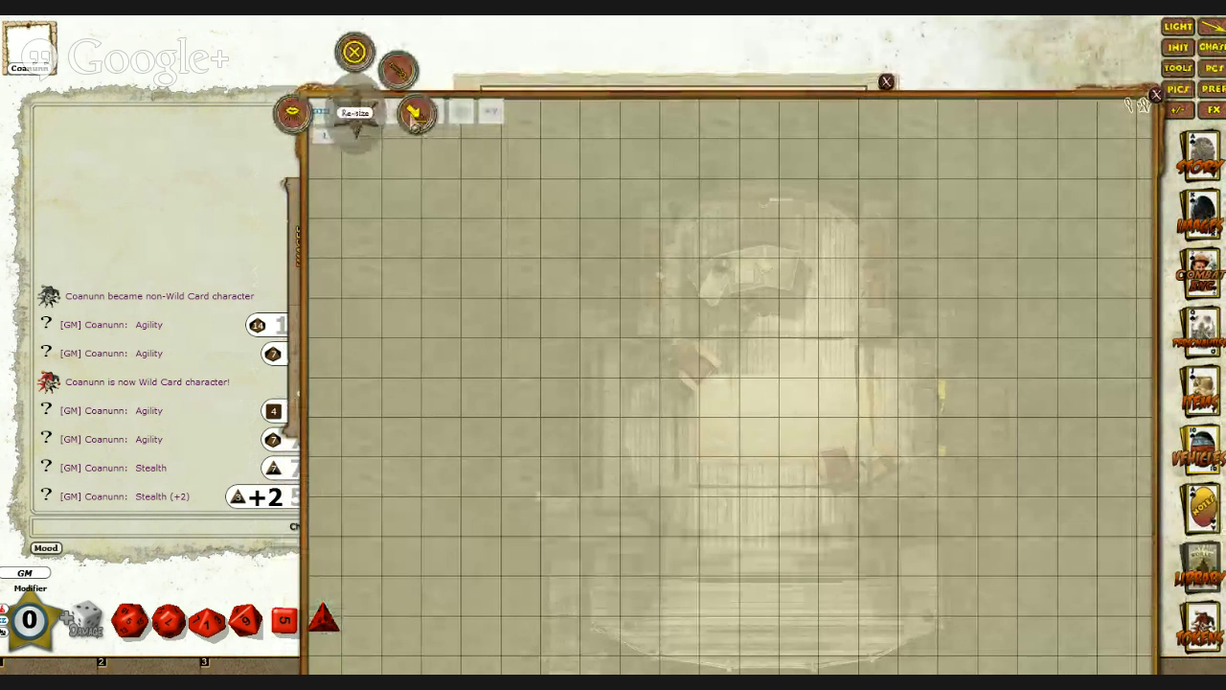
{"action": "left_click", "coordinate": [354, 119]}
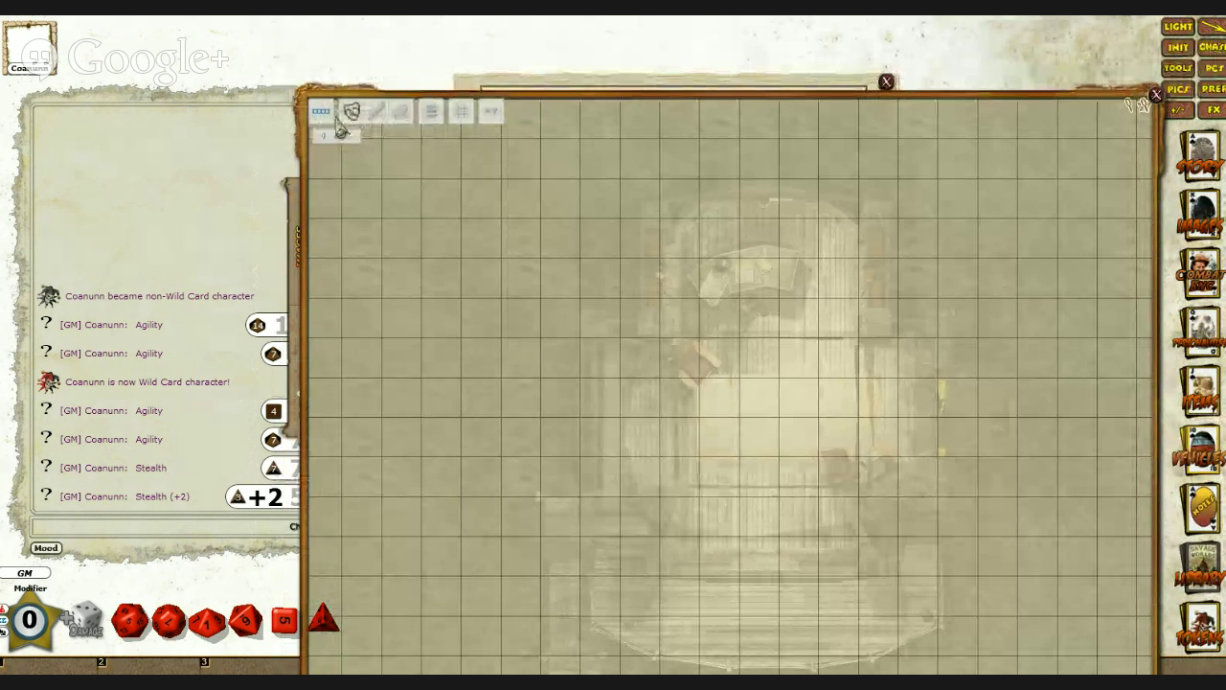
Step: Work with the mask on the map's bottom layer: reveal and re-hide trial areas, and uncover one large rectangle over the building
{"action": "left_click", "coordinate": [433, 115]}
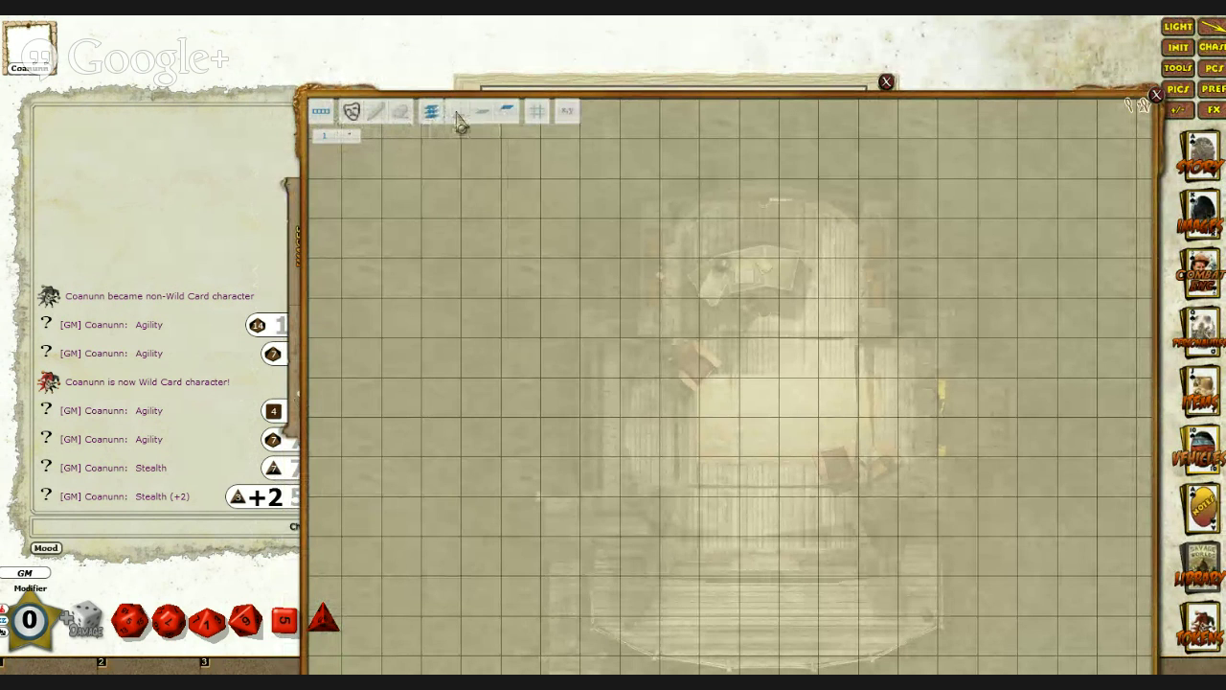
{"action": "left_click", "coordinate": [458, 121]}
{"action": "left_click", "coordinate": [353, 112]}
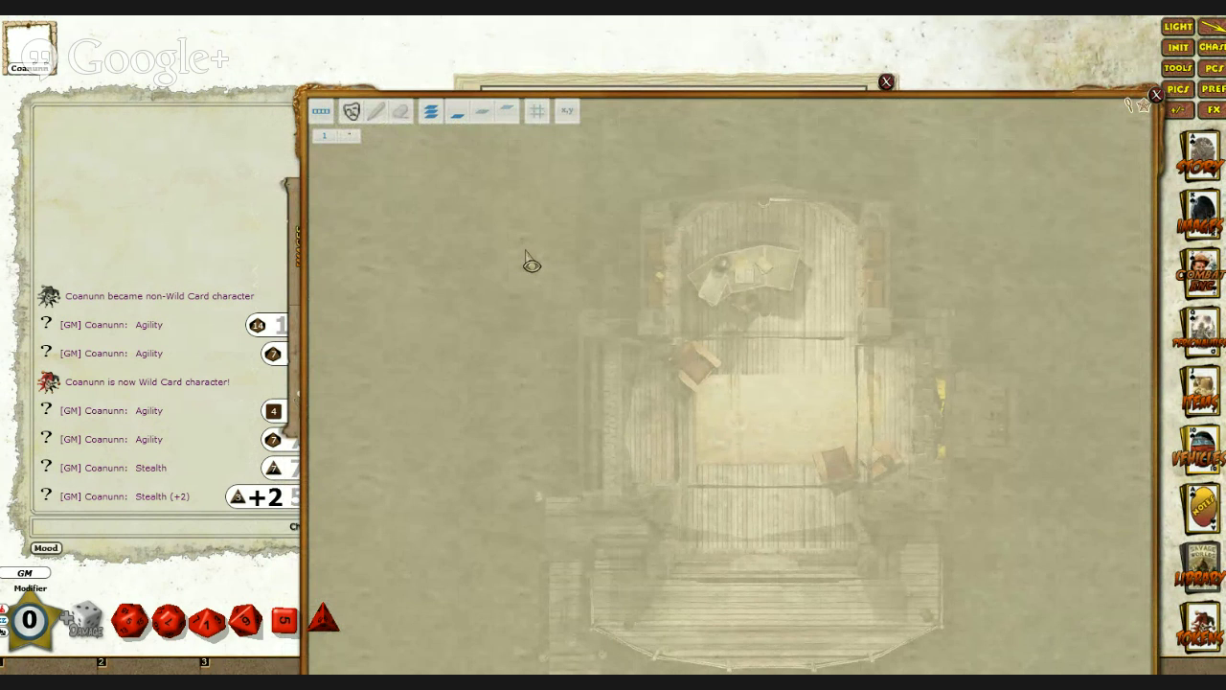
{"action": "left_click_drag", "start_coordinate": [525, 251], "coordinate": [646, 366]}
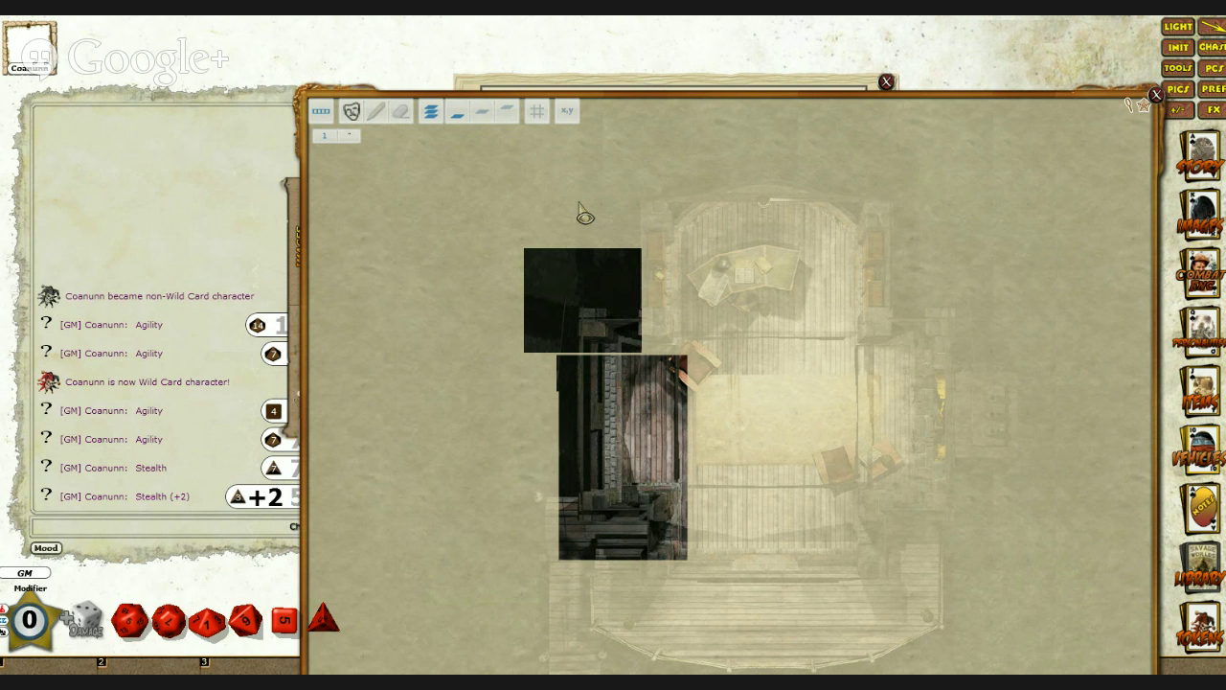
{"action": "left_click_drag", "start_coordinate": [578, 202], "coordinate": [941, 581]}
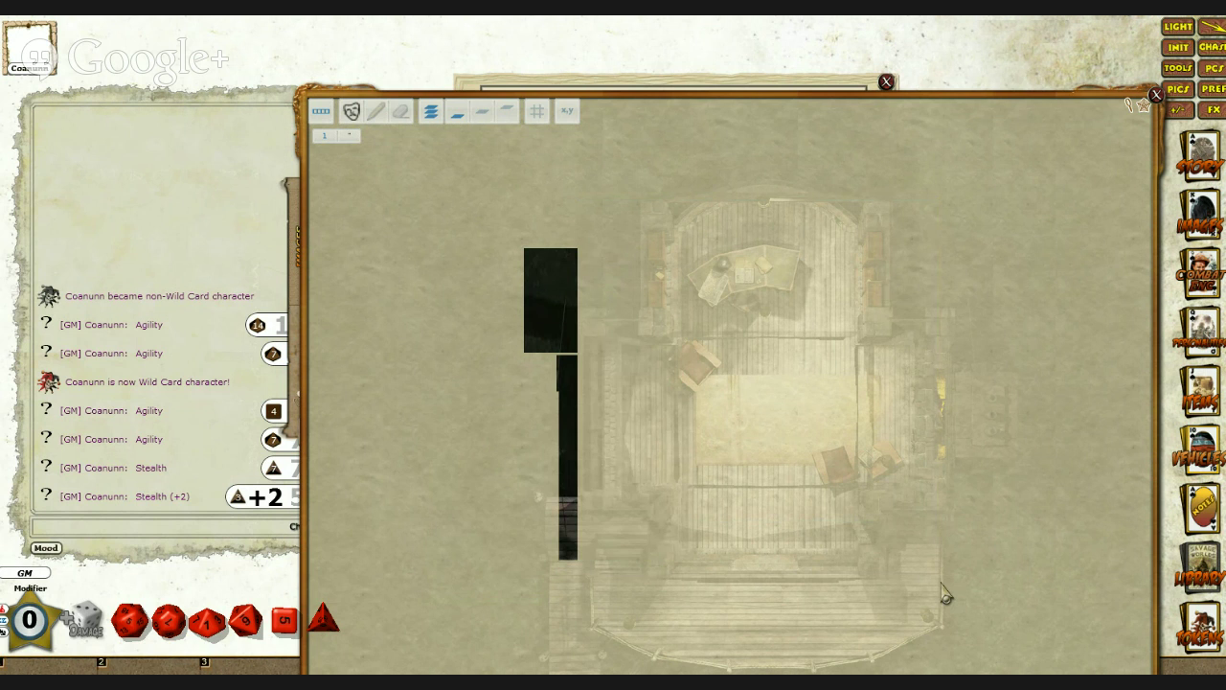
{"action": "left_click_drag", "start_coordinate": [515, 182], "coordinate": [981, 630]}
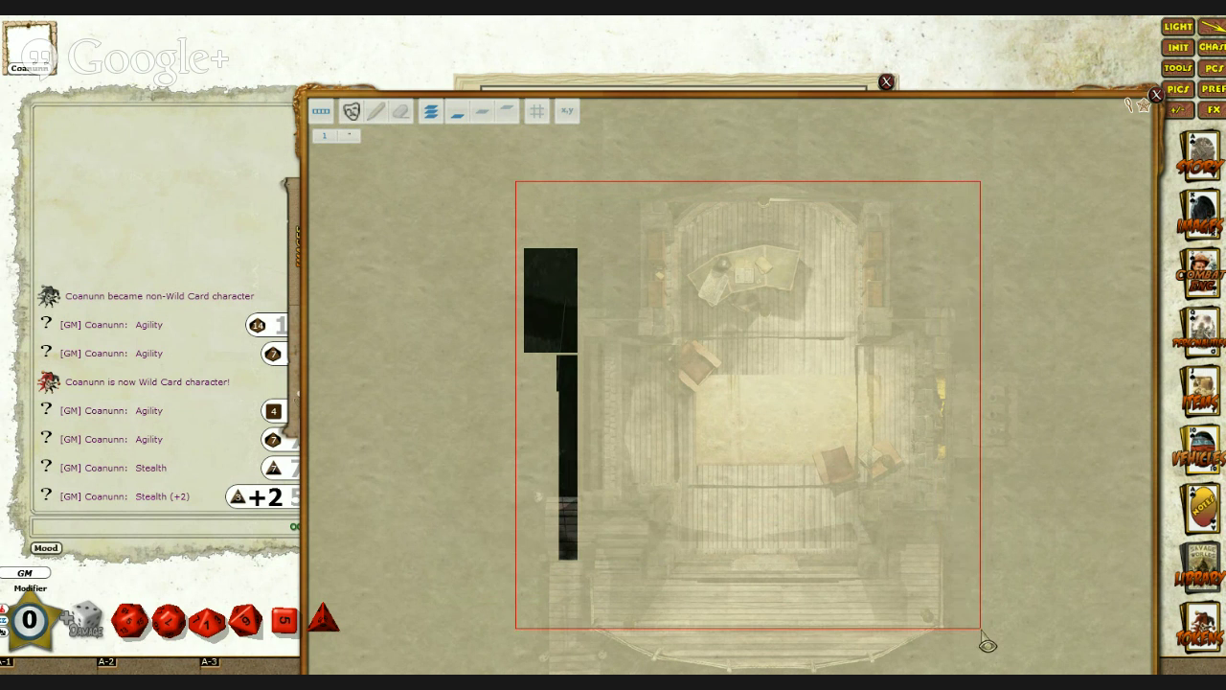
{"action": "left_click", "coordinate": [767, 620]}
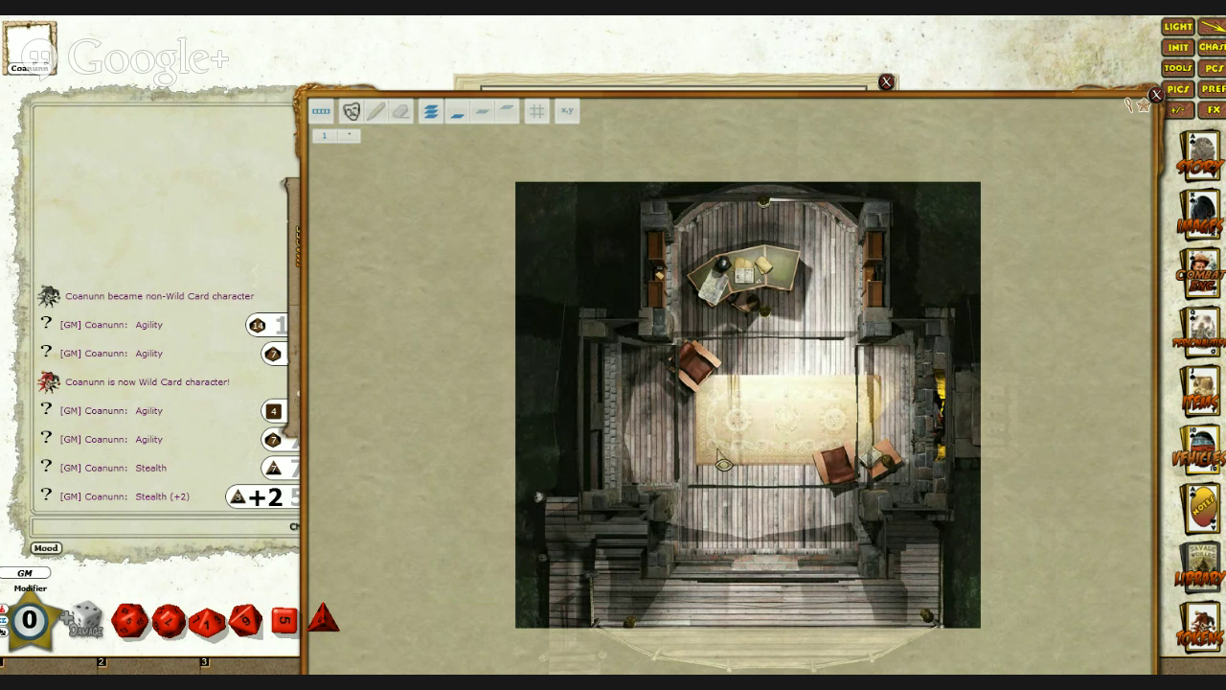
Step: Adjust the grid on the map's top layer: nudge it right and down, and make its squares smaller and larger again
{"action": "left_click", "coordinate": [506, 117]}
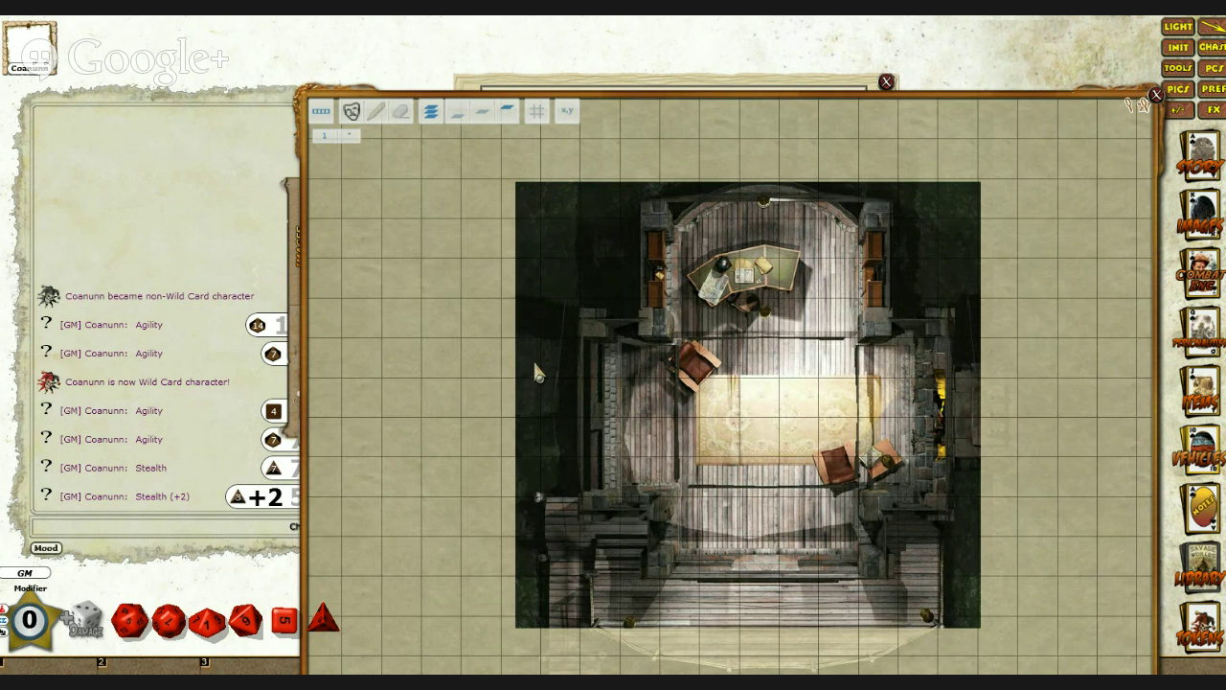
{"action": "left_click", "coordinate": [536, 111]}
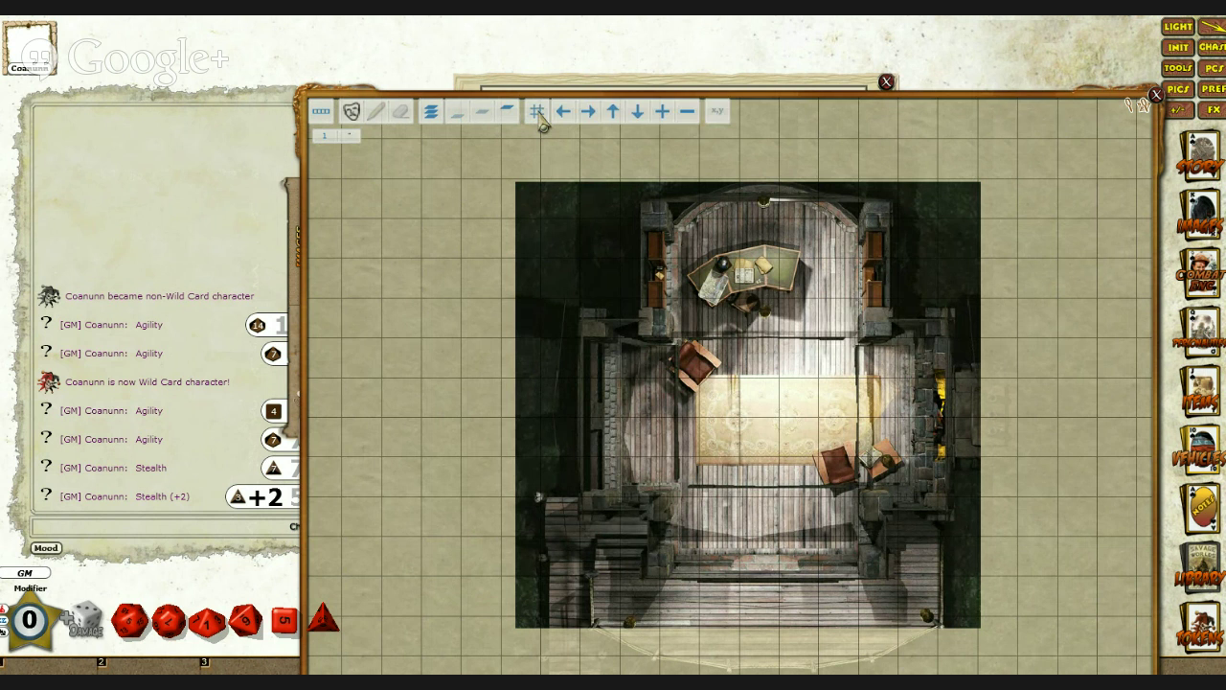
{"action": "left_click", "coordinate": [589, 112]}
{"action": "left_click", "coordinate": [589, 112]}
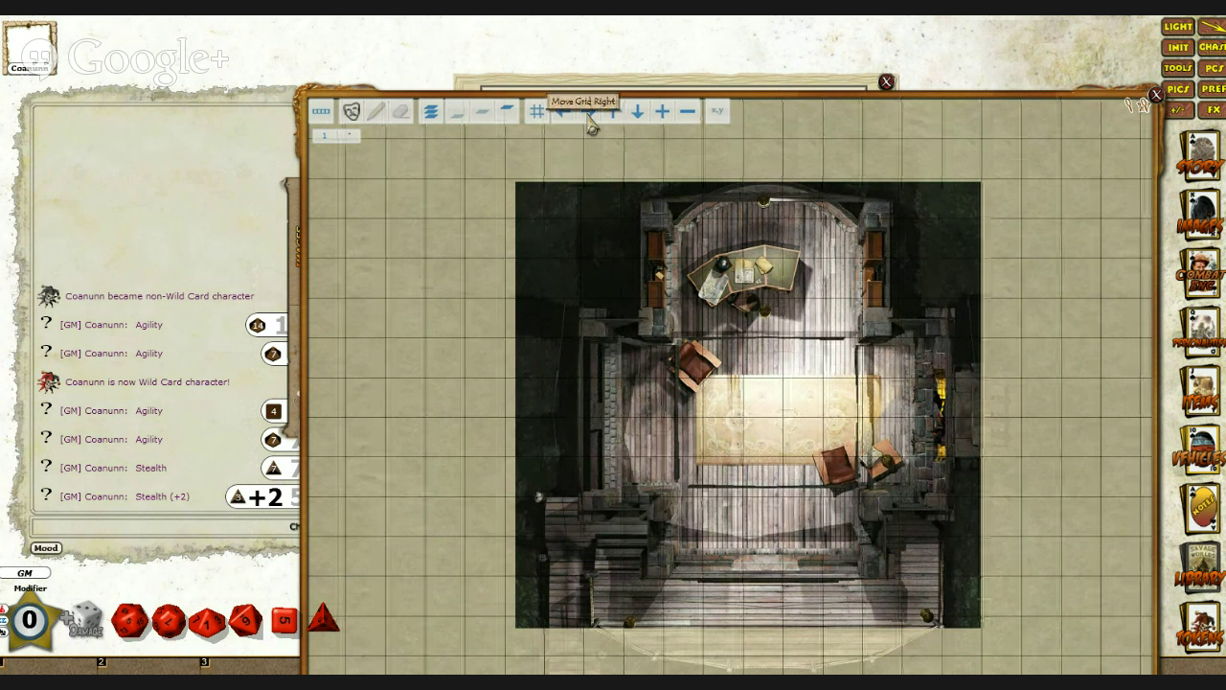
{"action": "left_click", "coordinate": [643, 116]}
{"action": "left_click", "coordinate": [641, 116]}
{"action": "left_click", "coordinate": [689, 113]}
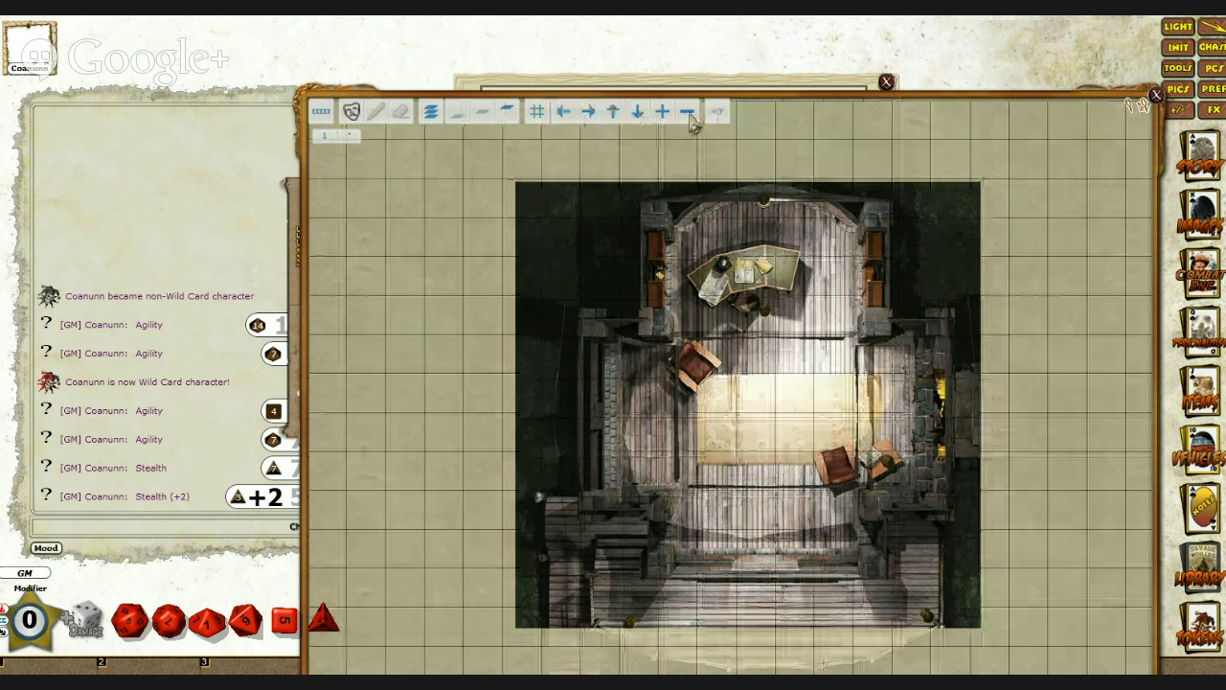
{"action": "left_click", "coordinate": [689, 113]}
{"action": "left_click", "coordinate": [662, 112]}
{"action": "left_click", "coordinate": [662, 113]}
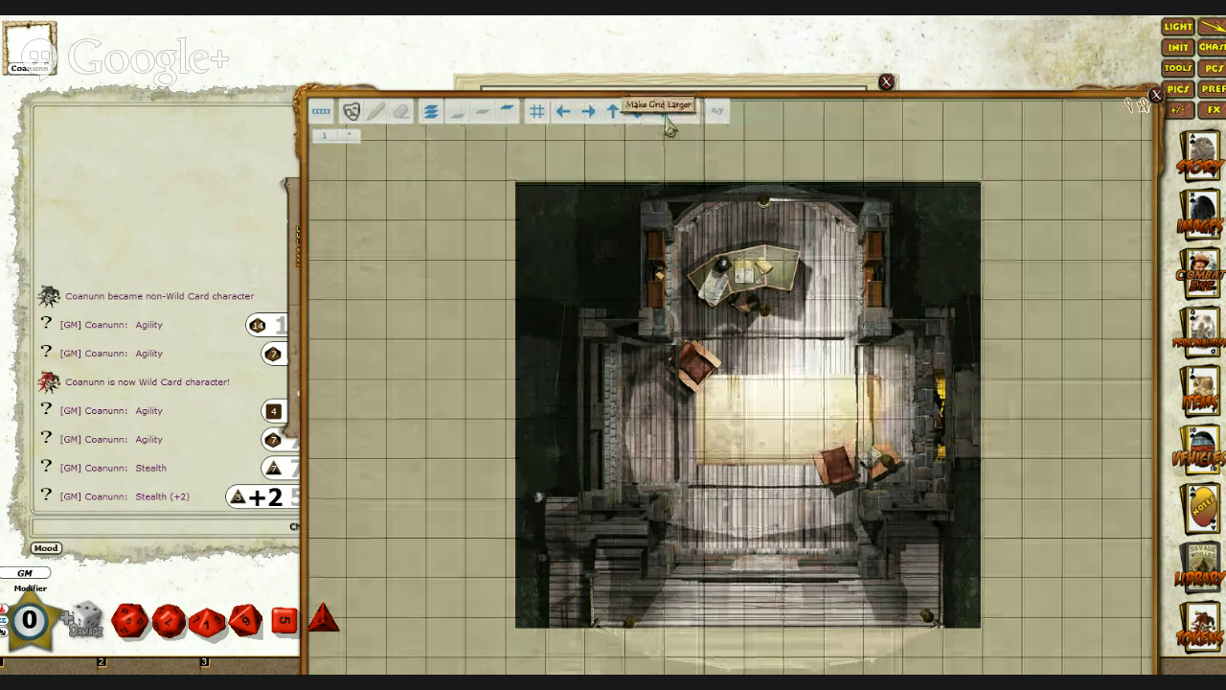
Step: Check the map's middle layer, return to the top layer, and draw a freehand squiggle over the rug
{"action": "left_click", "coordinate": [479, 115]}
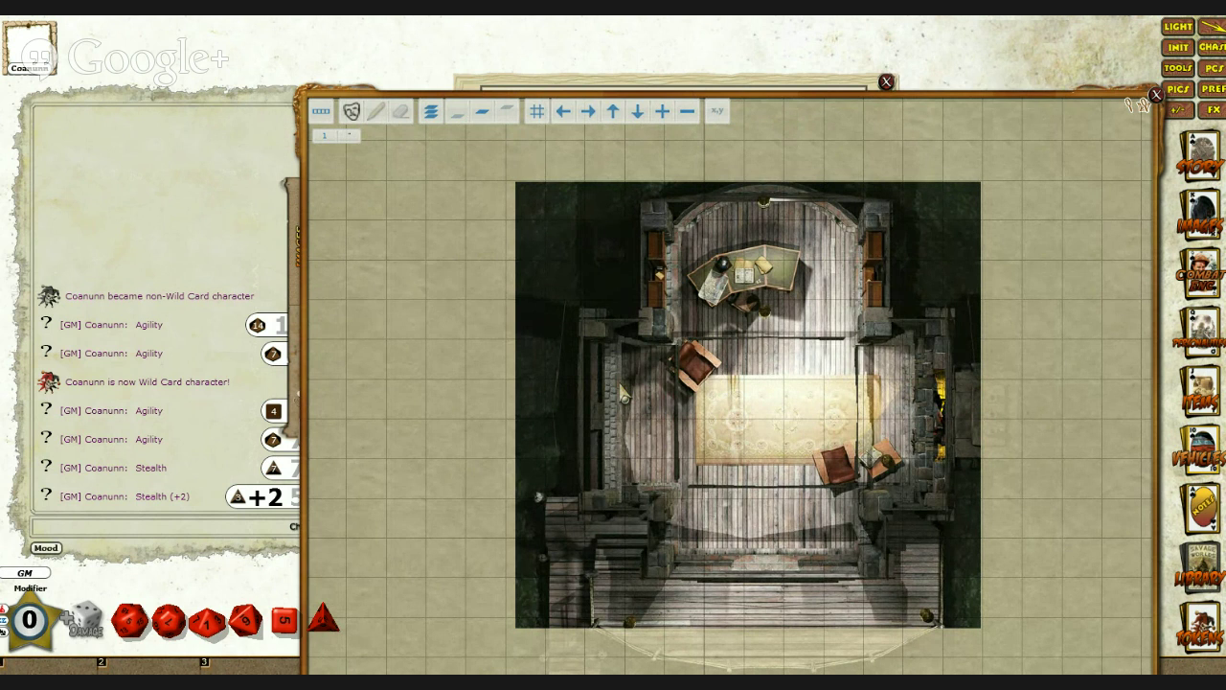
{"action": "left_click", "coordinate": [508, 112]}
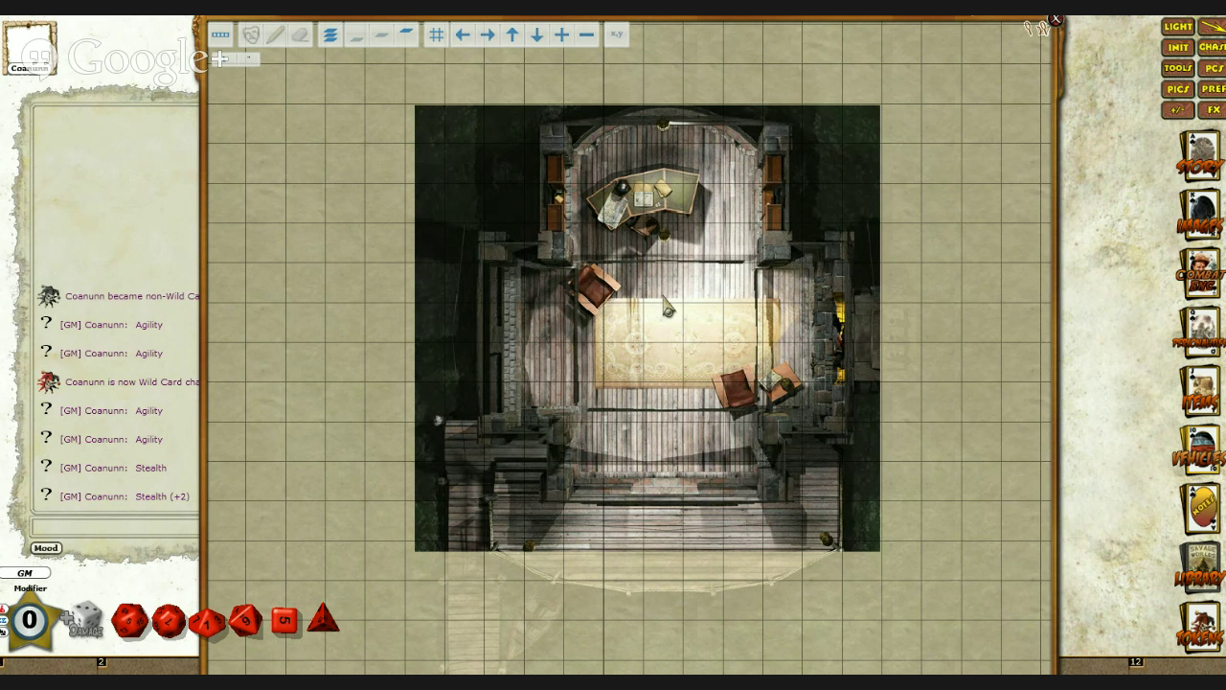
{"action": "left_click", "coordinate": [284, 44]}
{"action": "mouse_move", "coordinate": [643, 262]}
{"action": "left_mouse_down"}
{"action": "mouse_move", "coordinate": [676, 304]}
{"action": "mouse_move", "coordinate": [655, 343]}
{"action": "mouse_move", "coordinate": [675, 343]}
{"action": "left_mouse_up"}
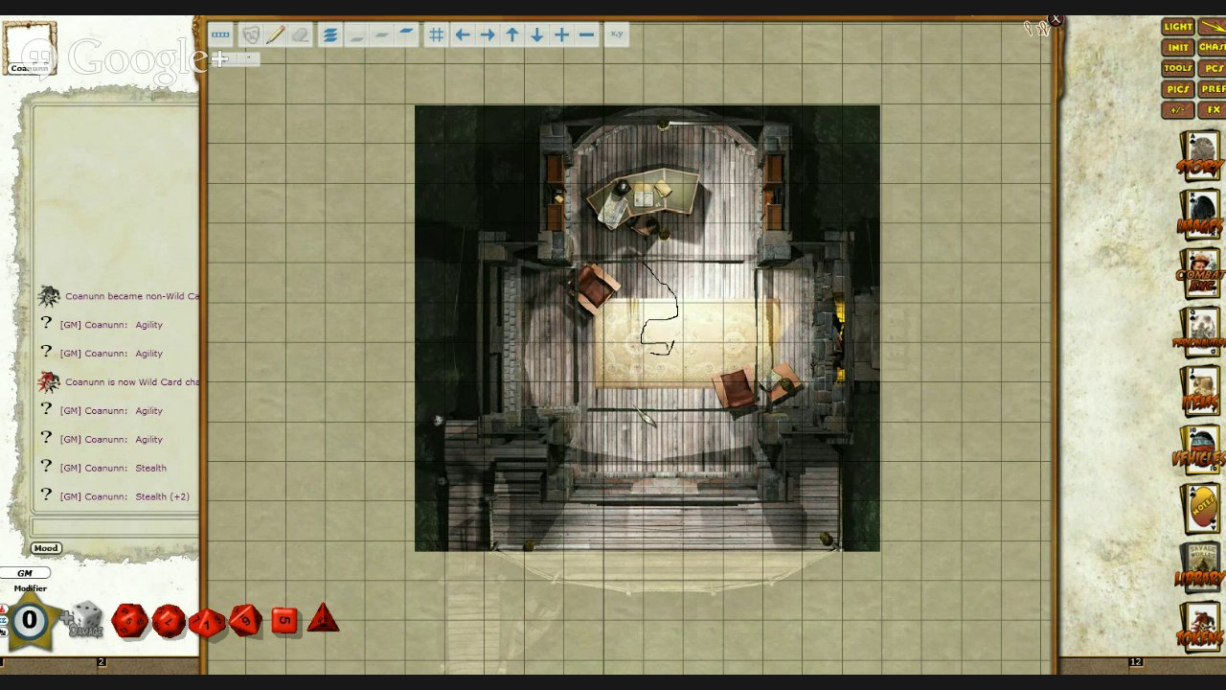
Step: Draw a Large Burst pointer on the map and move it around the room to the building's upper-left corner
{"action": "right_click", "coordinate": [536, 347]}
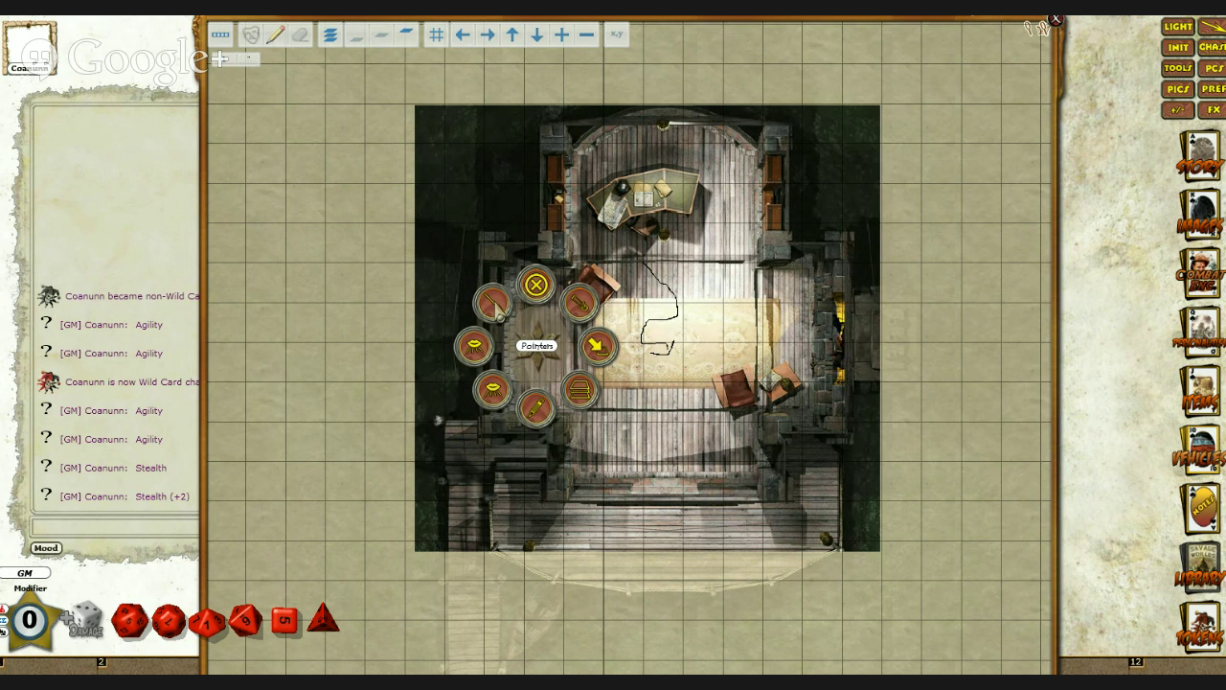
{"action": "left_click", "coordinate": [497, 310]}
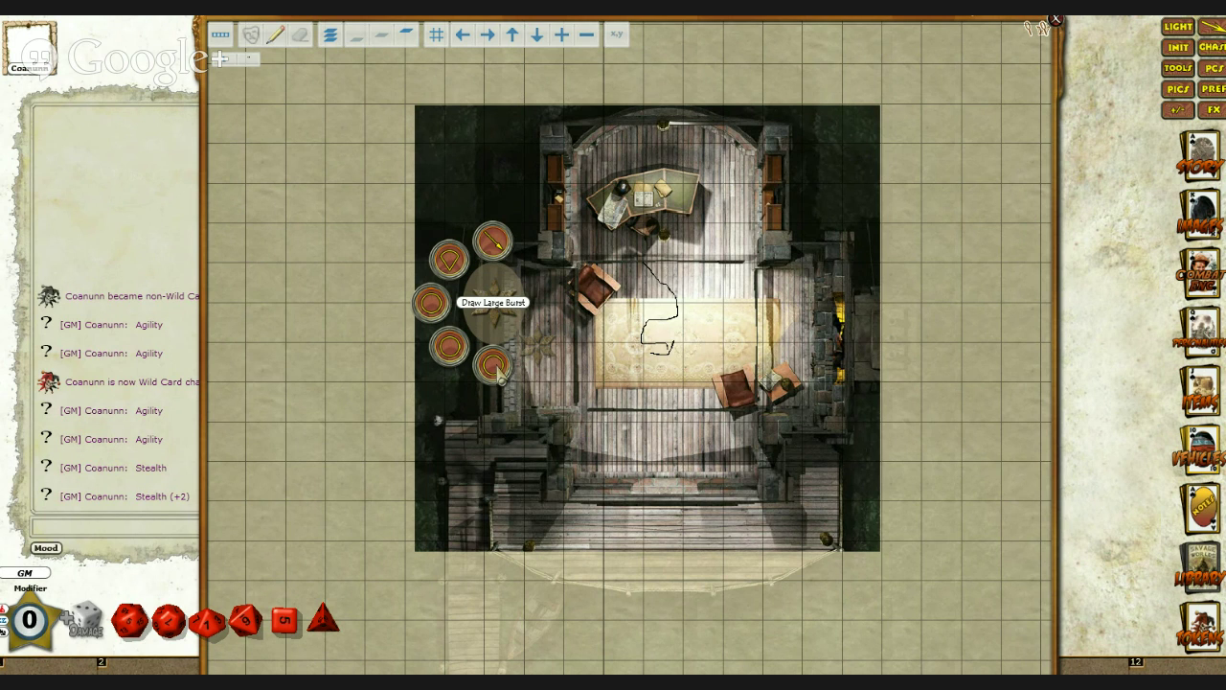
{"action": "left_click", "coordinate": [493, 365]}
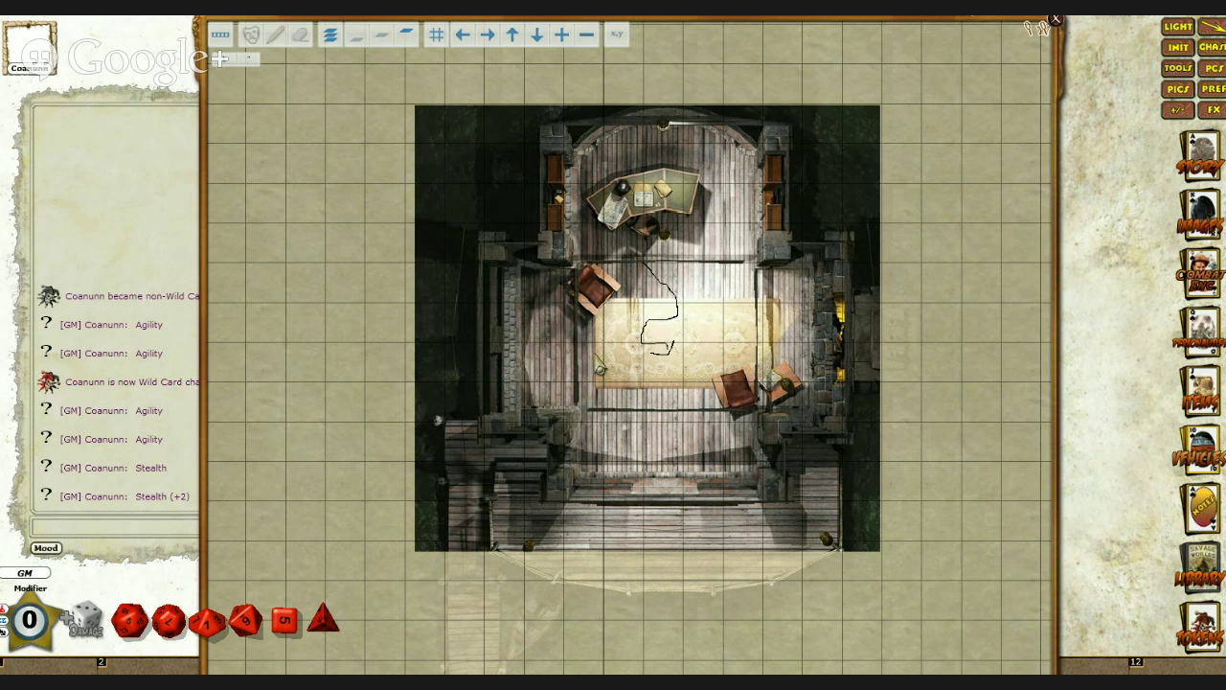
{"action": "left_click_drag", "start_coordinate": [588, 346], "coordinate": [606, 371]}
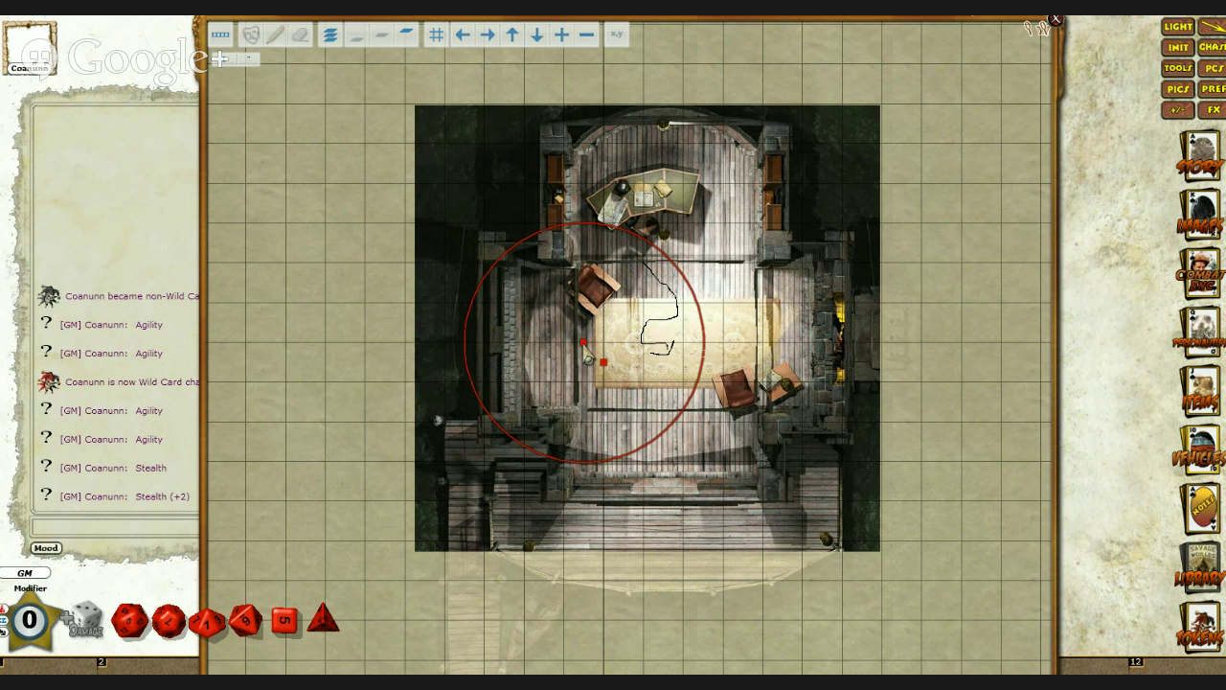
{"action": "left_click_drag", "start_coordinate": [588, 357], "coordinate": [723, 285]}
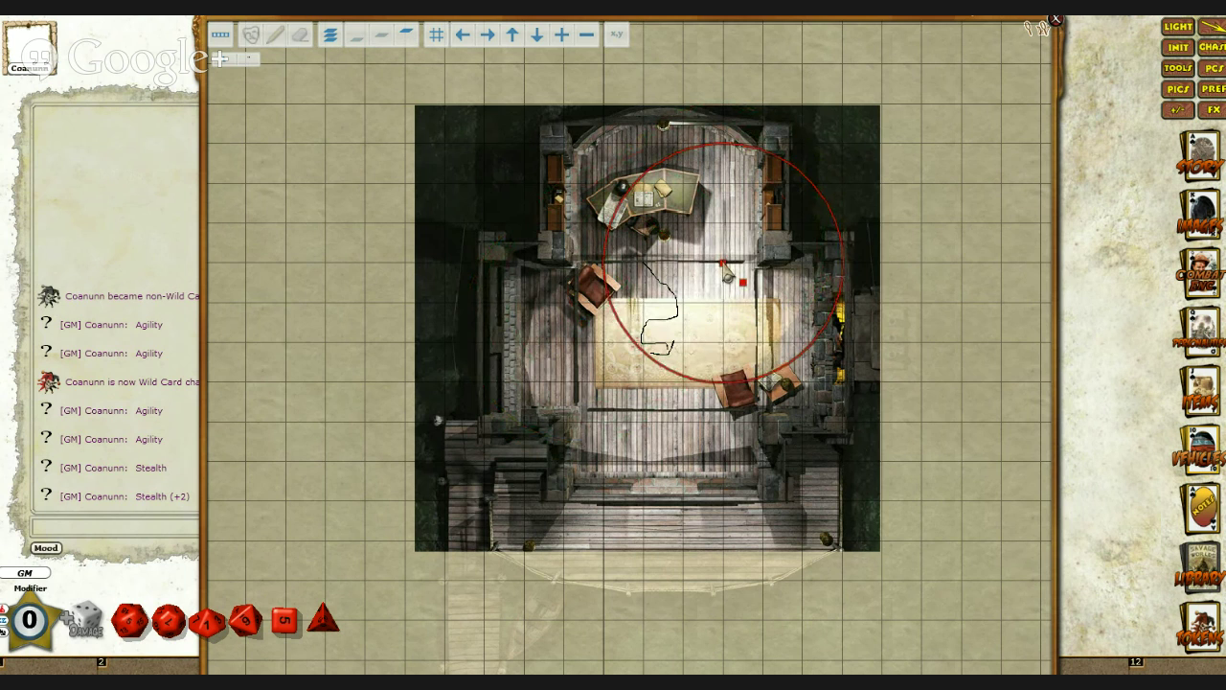
{"action": "left_click_drag", "start_coordinate": [728, 272], "coordinate": [555, 234]}
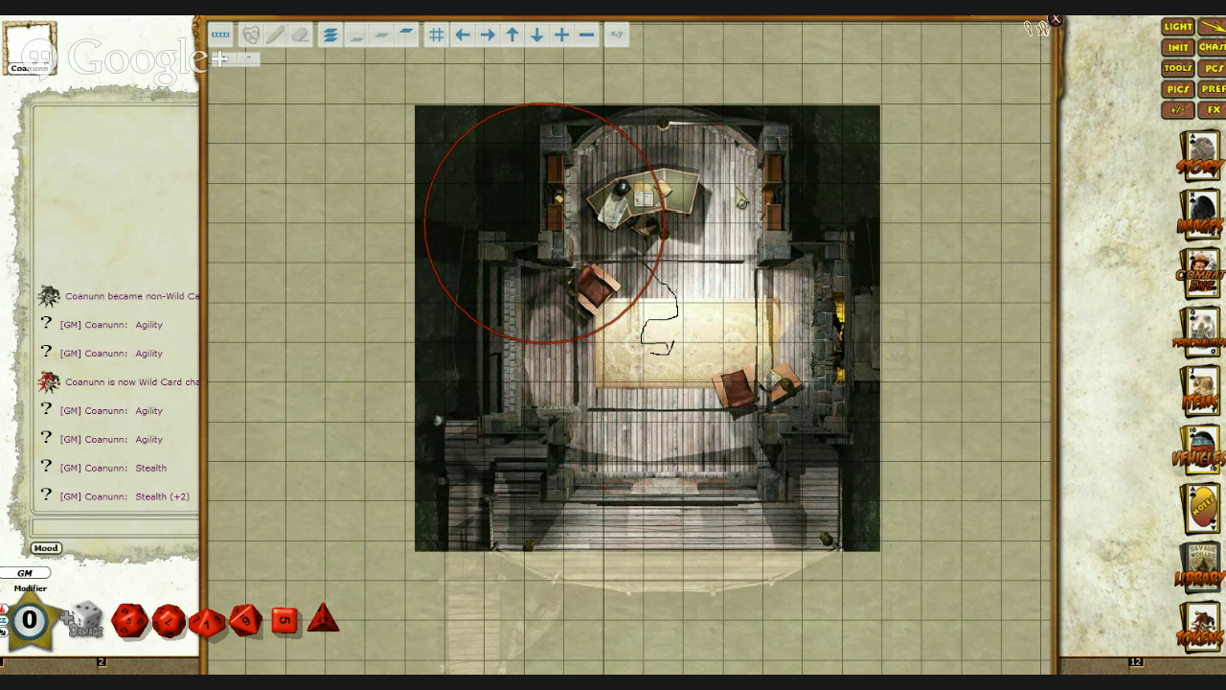
Step: Draw a vertical arrow pointer across the room and a cone pointer aimed toward the burst circle
{"action": "left_click_drag", "start_coordinate": [725, 184], "coordinate": [726, 465]}
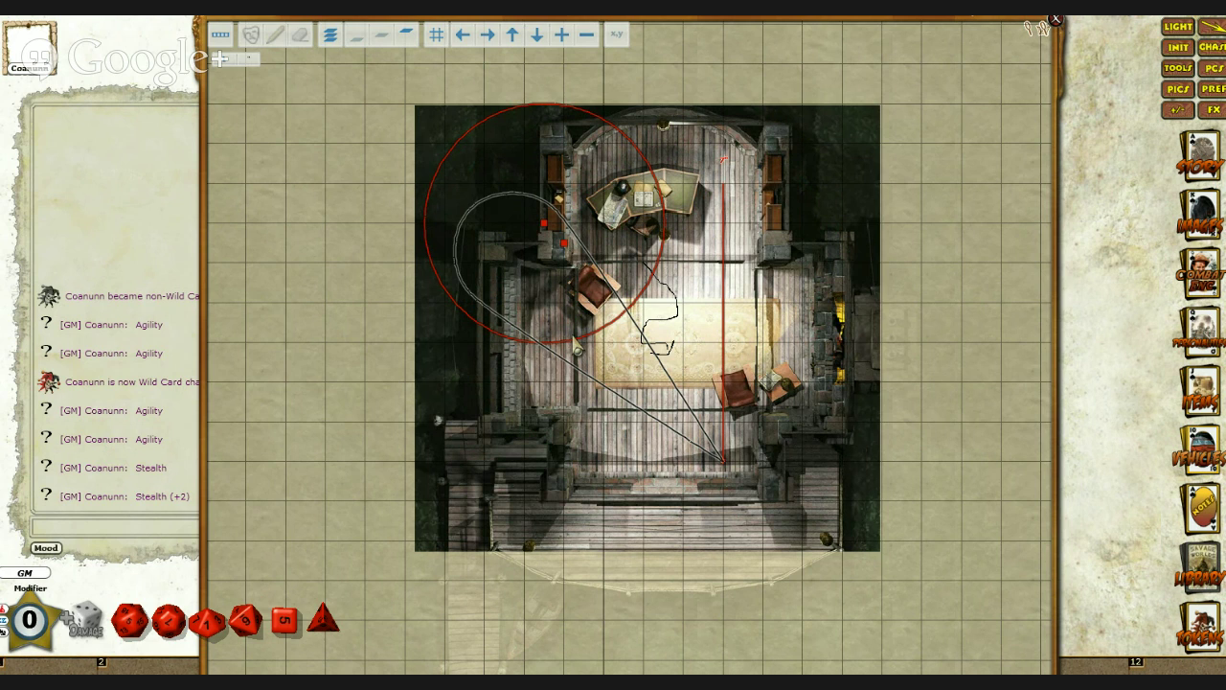
{"action": "right_click", "coordinate": [705, 251]}
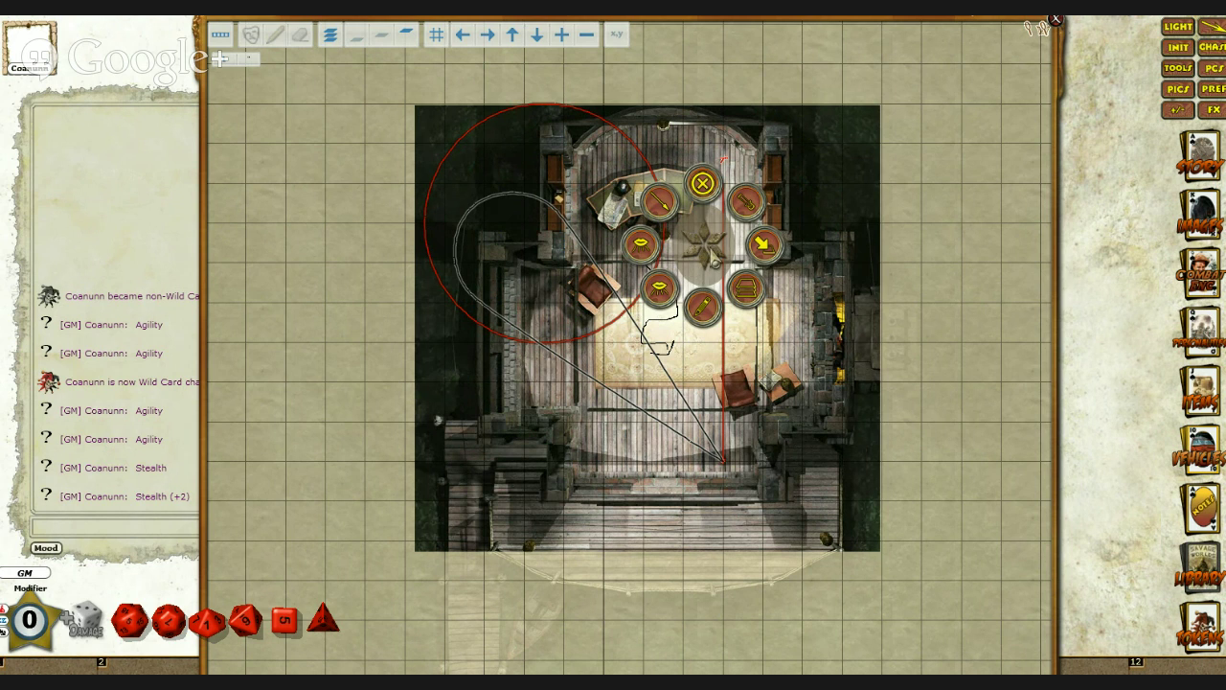
{"action": "left_click", "coordinate": [705, 249]}
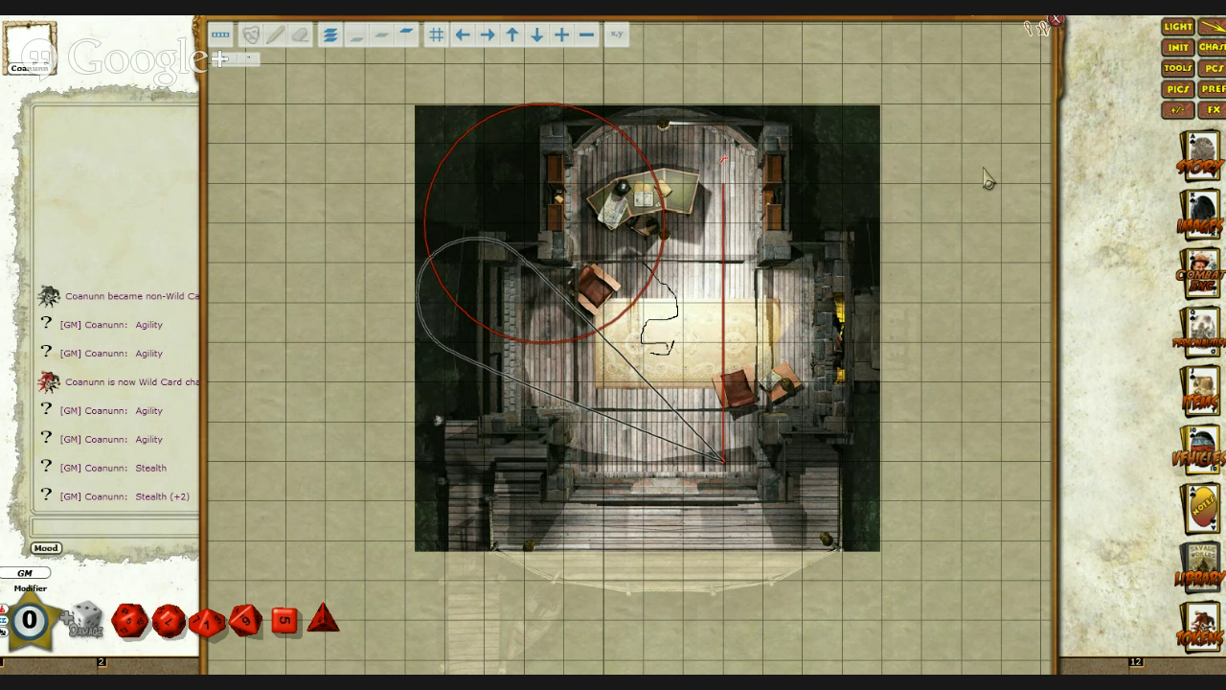
Step: Close the bridge map and the character sheet to clear the desktop
{"action": "left_click", "coordinate": [1055, 19]}
{"action": "left_click", "coordinate": [486, 187]}
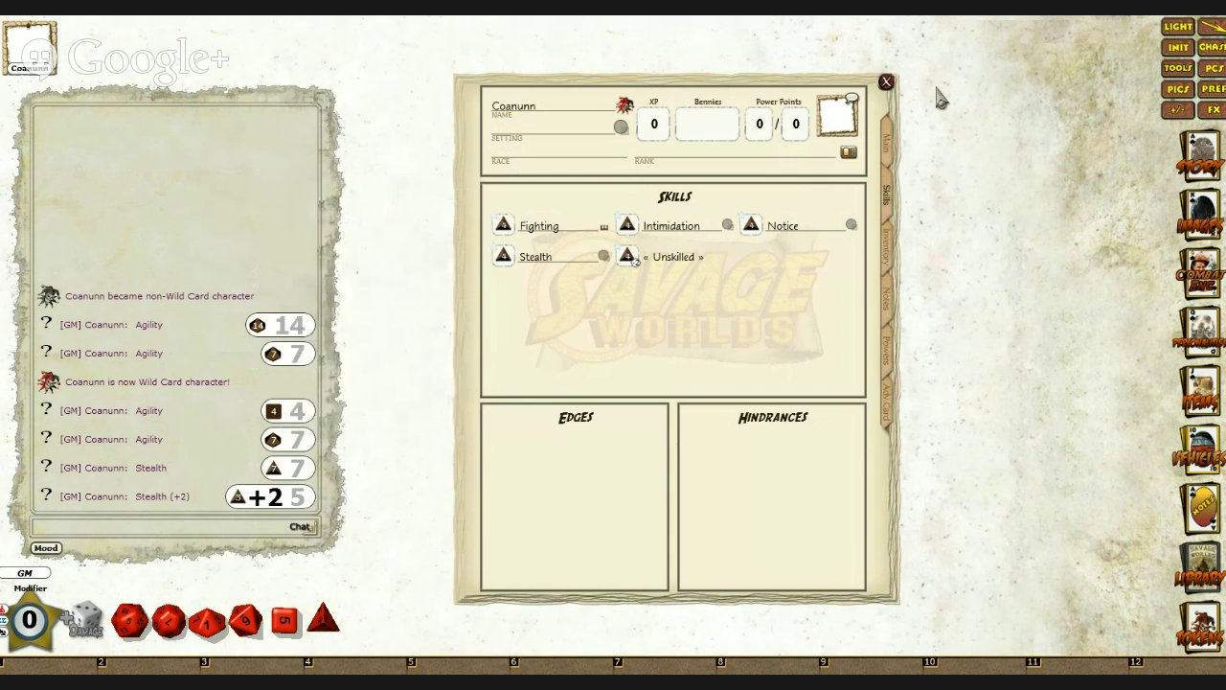
{"action": "left_click", "coordinate": [886, 83]}
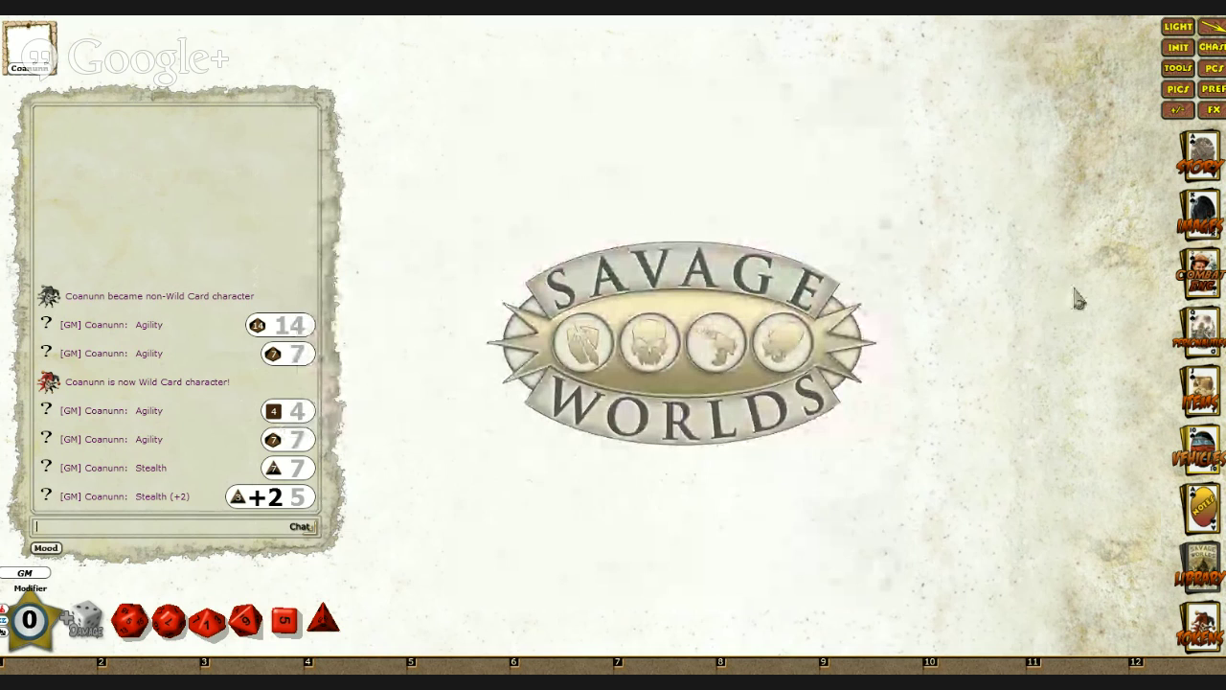
Step: Open the dice colour selector and recolour the dice blue, white, and pink
{"action": "left_click", "coordinate": [1215, 32]}
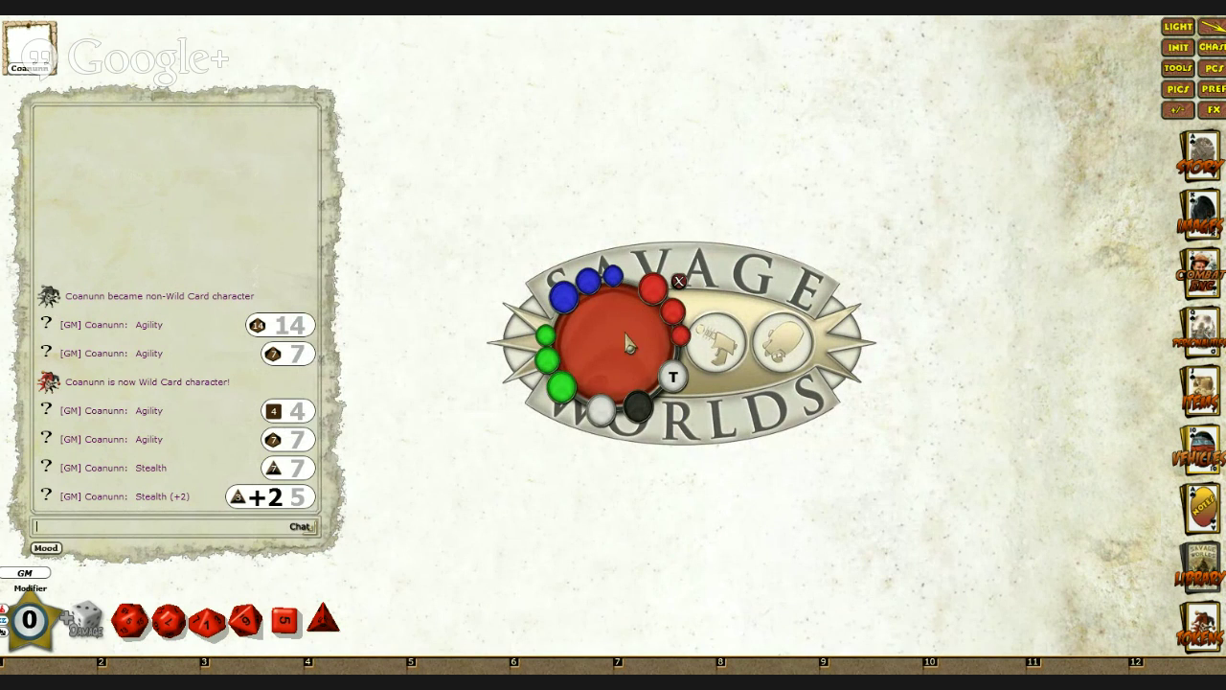
{"action": "left_click", "coordinate": [571, 305]}
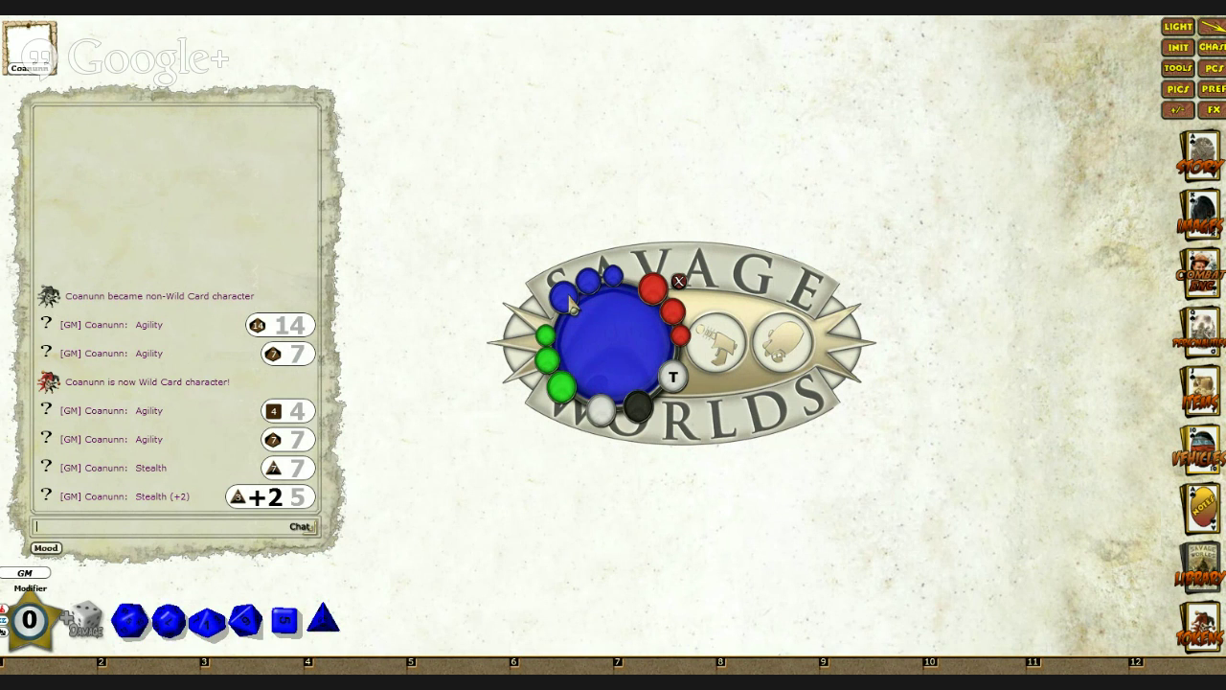
{"action": "left_click", "coordinate": [605, 422]}
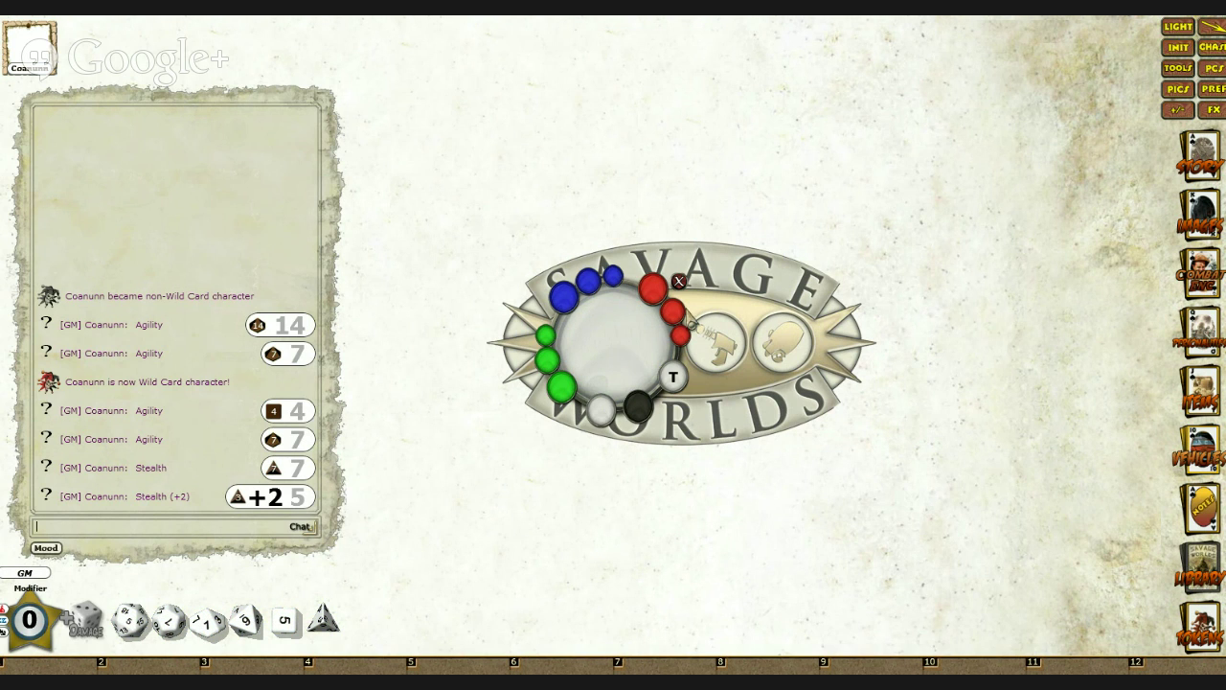
{"action": "left_click", "coordinate": [677, 325]}
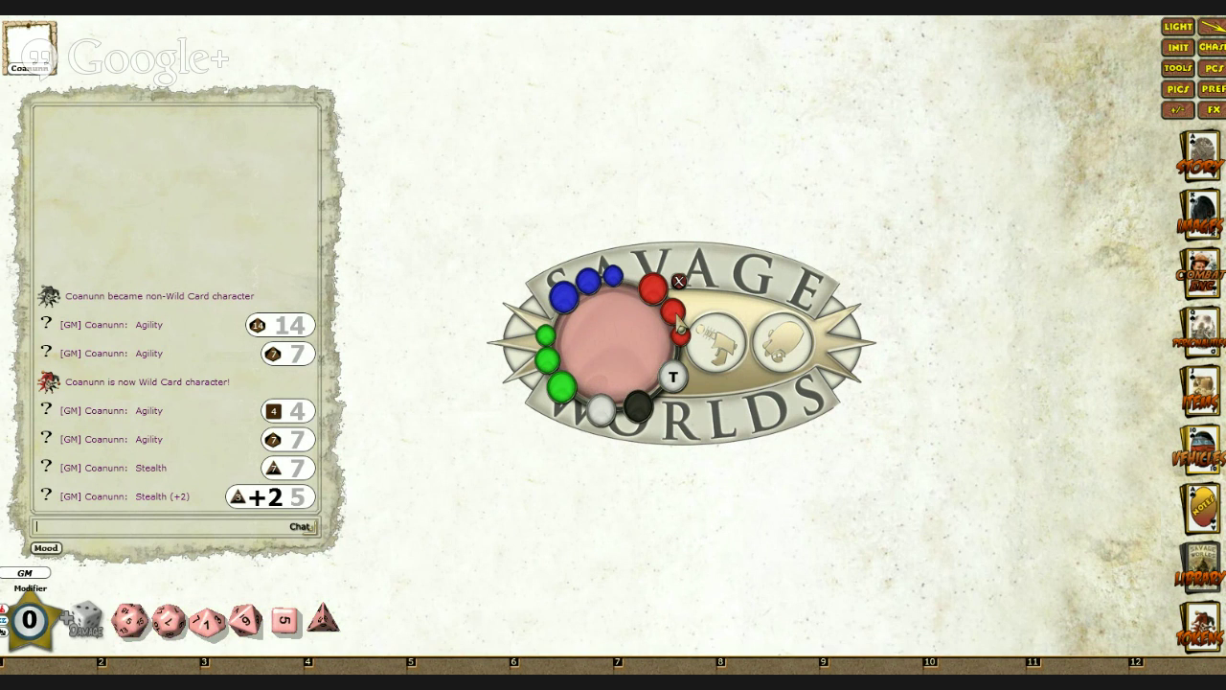
{"action": "left_click", "coordinate": [604, 414]}
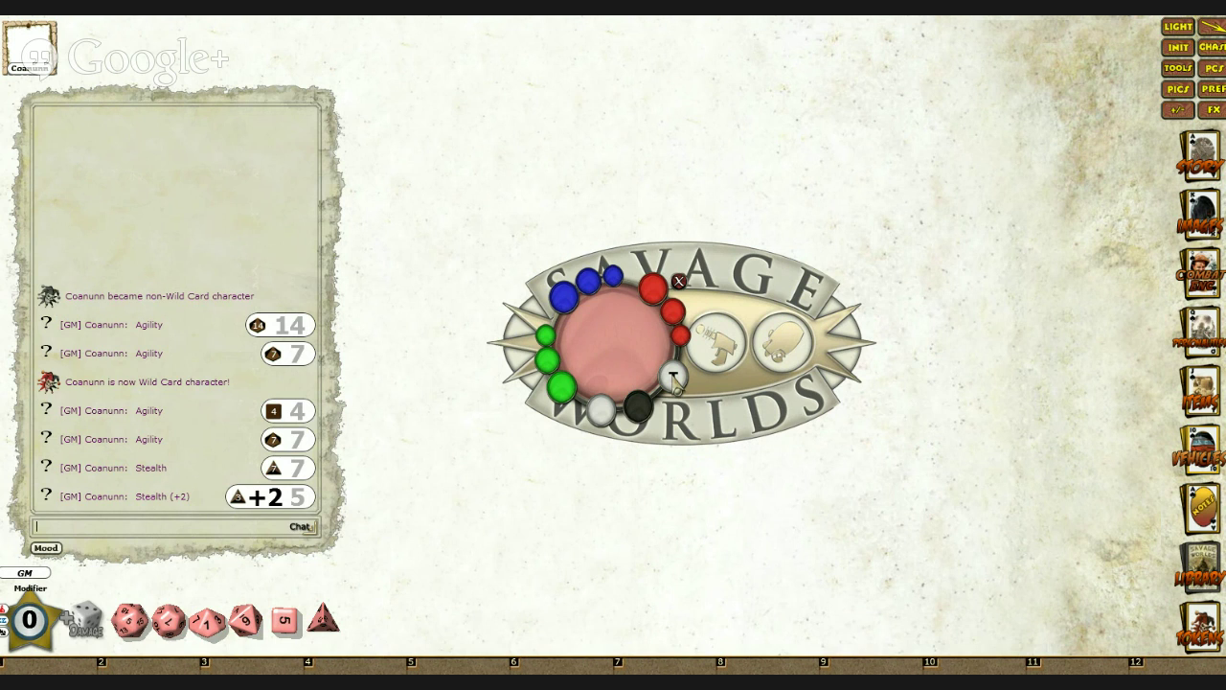
Step: Switch the dice number colour to white and close the dice colour selector
{"action": "left_click", "coordinate": [674, 380]}
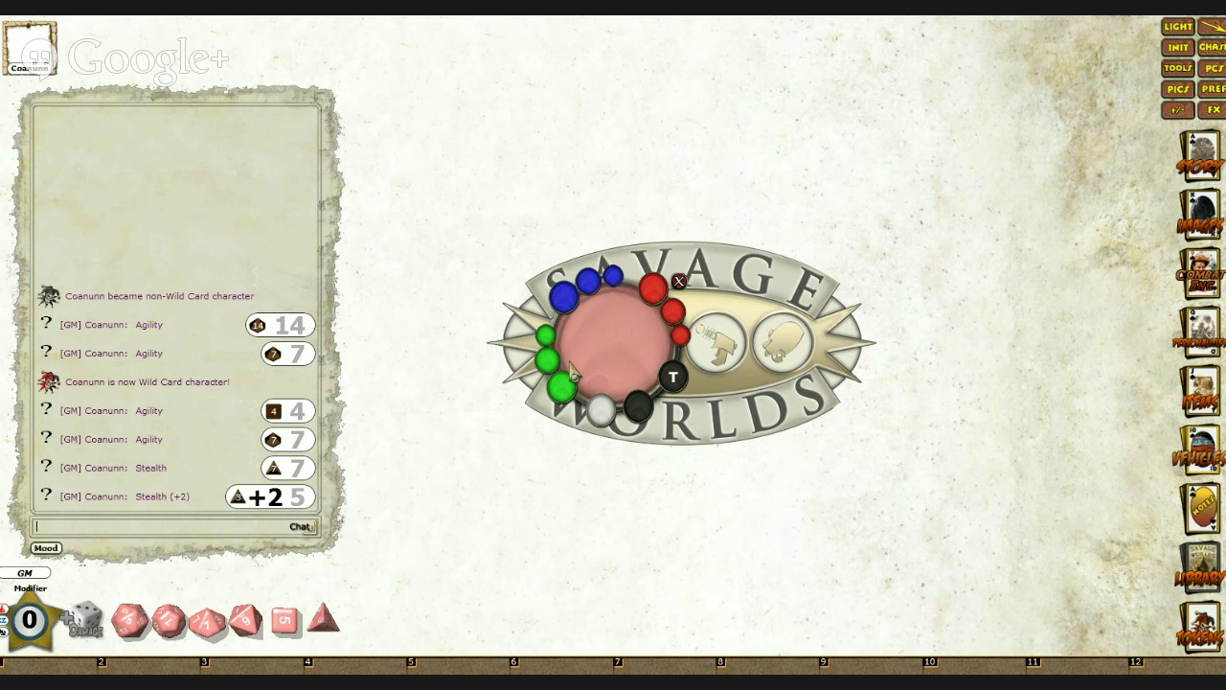
{"action": "left_click", "coordinate": [679, 281]}
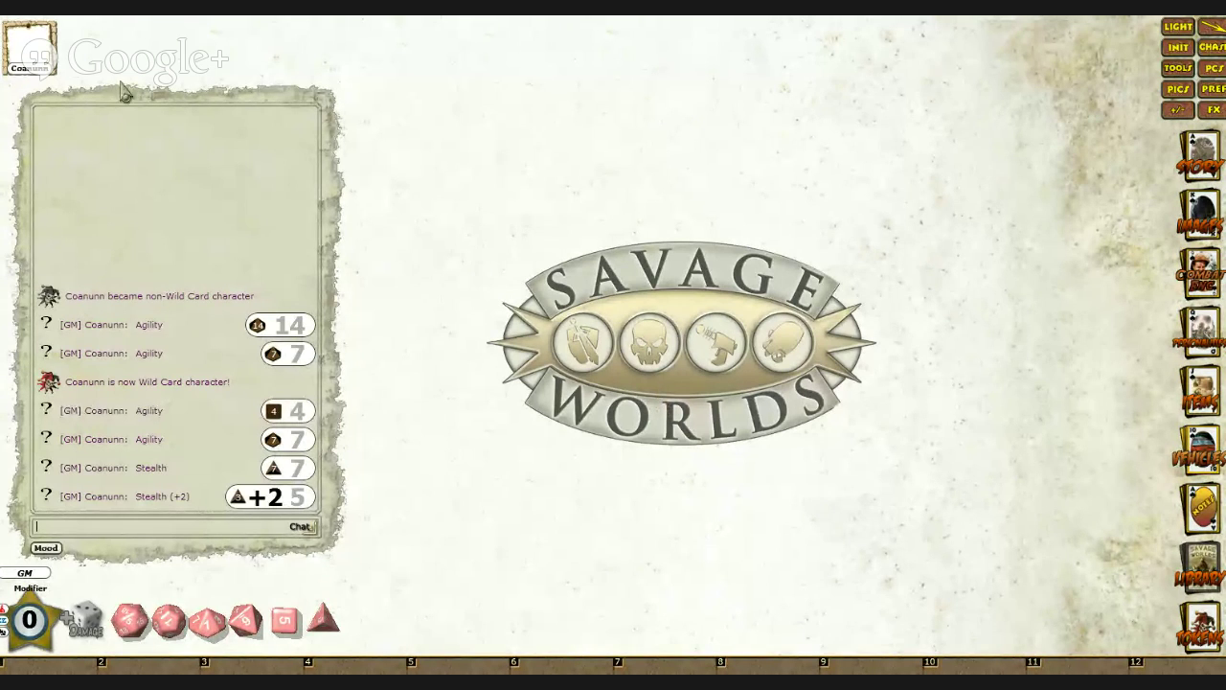
Step: Open the character sheet's skills page and add an Edge named "Big damn heroes"
{"action": "left_click", "coordinate": [38, 55]}
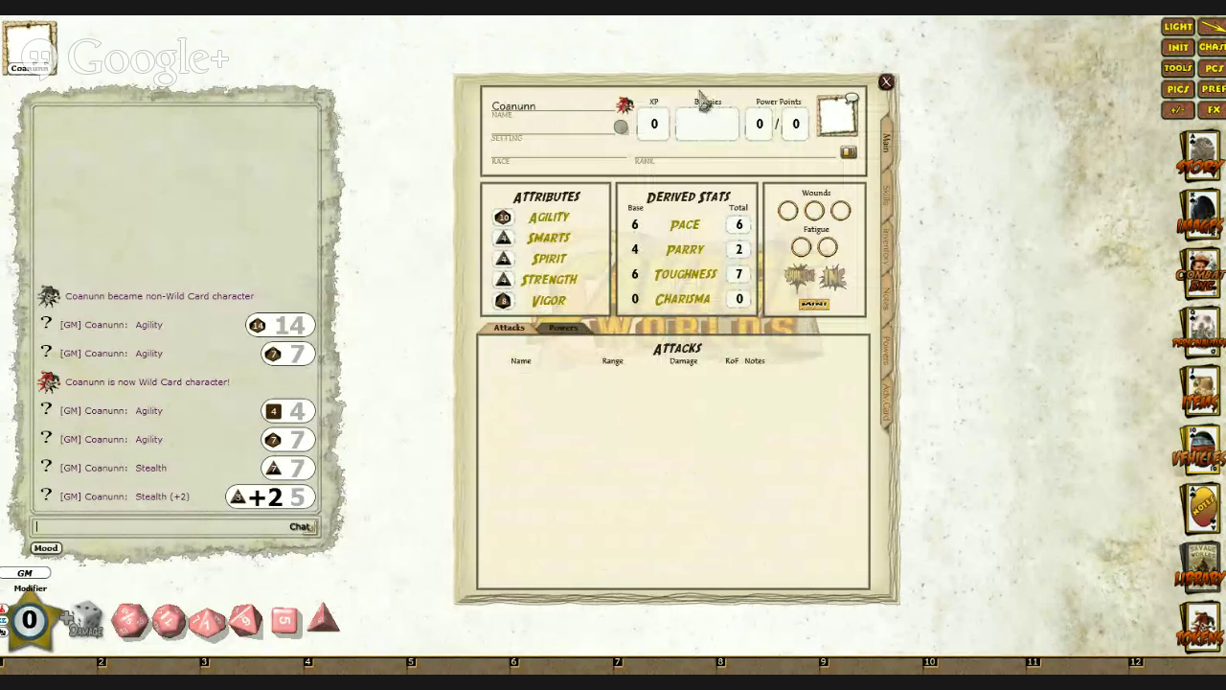
{"action": "left_click_drag", "start_coordinate": [680, 93], "coordinate": [661, 72]}
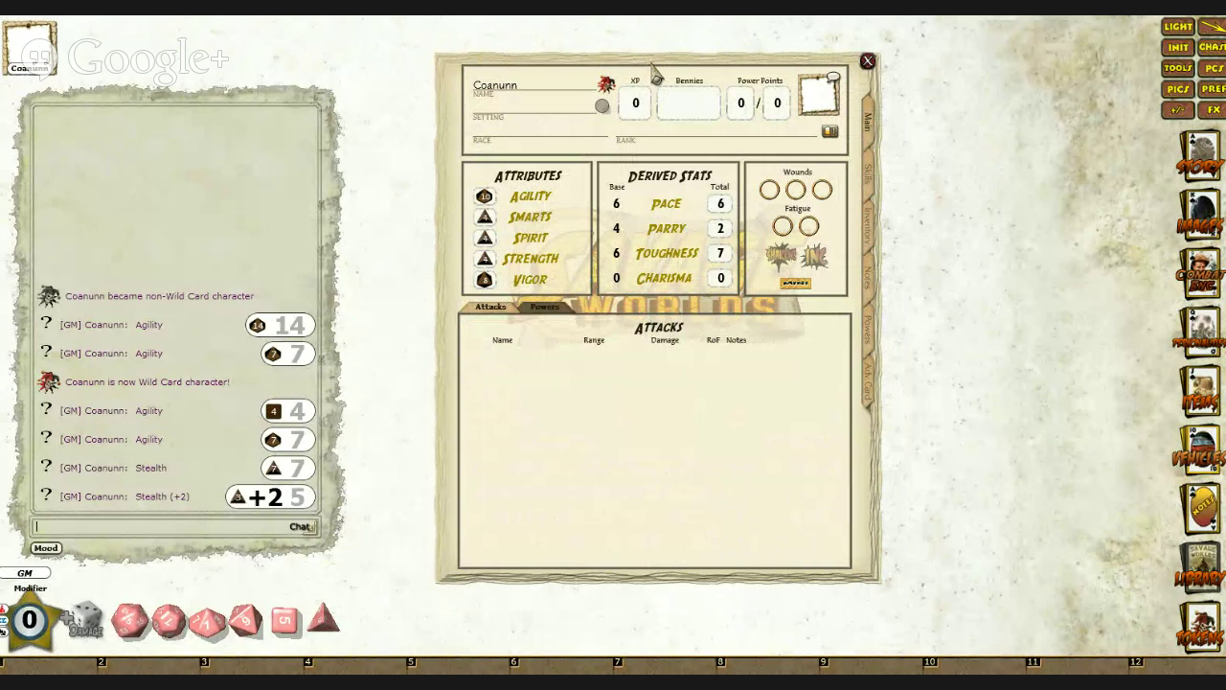
{"action": "left_click", "coordinate": [869, 182]}
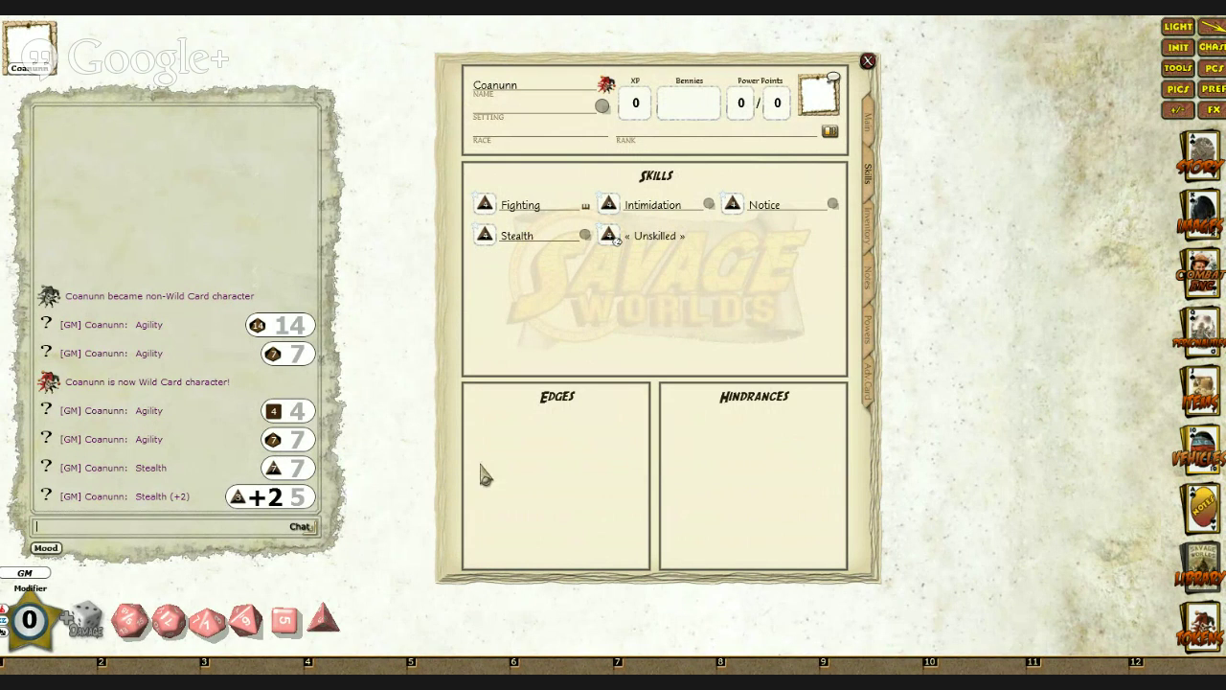
{"action": "right_click", "coordinate": [504, 432]}
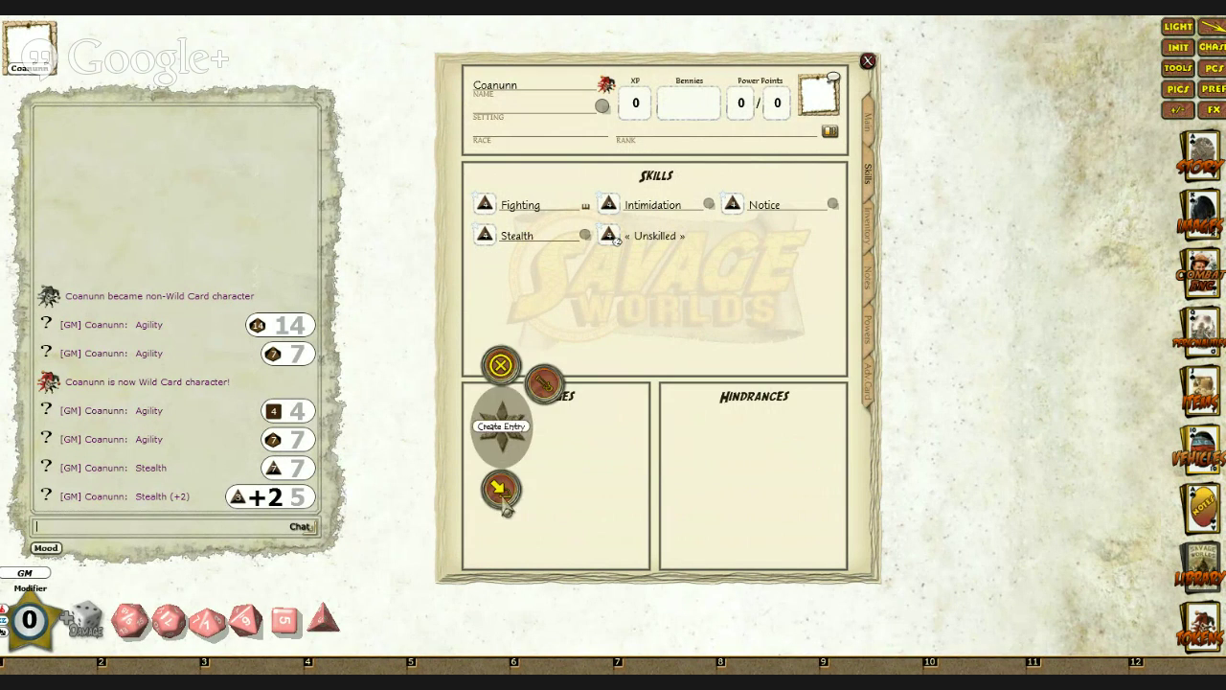
{"action": "left_click", "coordinate": [501, 491]}
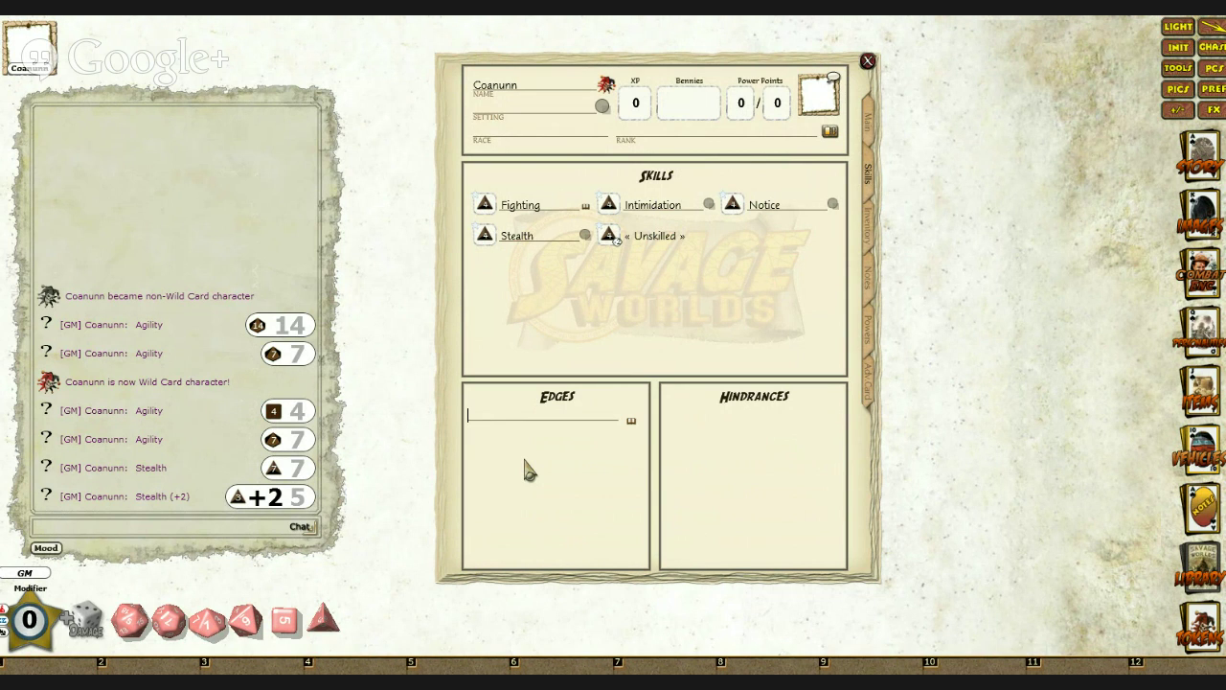
{"action": "type", "text": "Big damn heroes"}
Step: In the Big damn heroes details, set the type to "Combat Edge" and enter "Requirements: Veteran, Vigor d8+"
{"action": "left_click", "coordinate": [633, 430]}
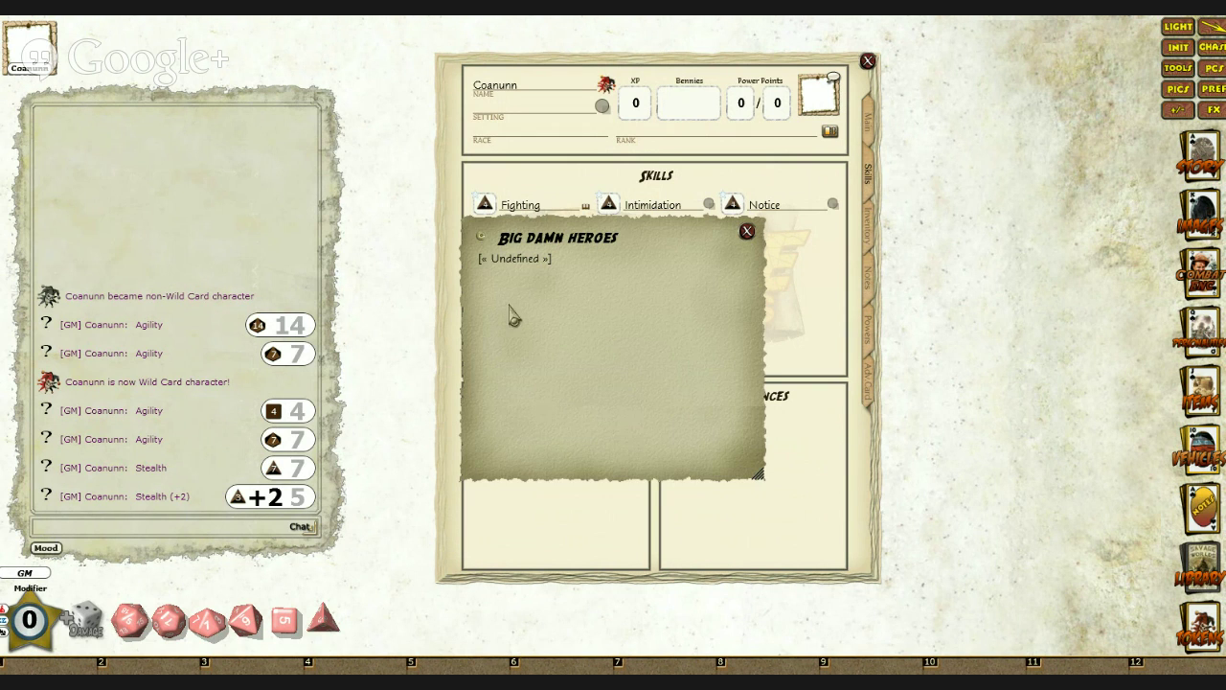
{"action": "left_click", "coordinate": [508, 267]}
{"action": "type", "text": "Combat Edge"}
{"action": "right_click", "coordinate": [505, 300]}
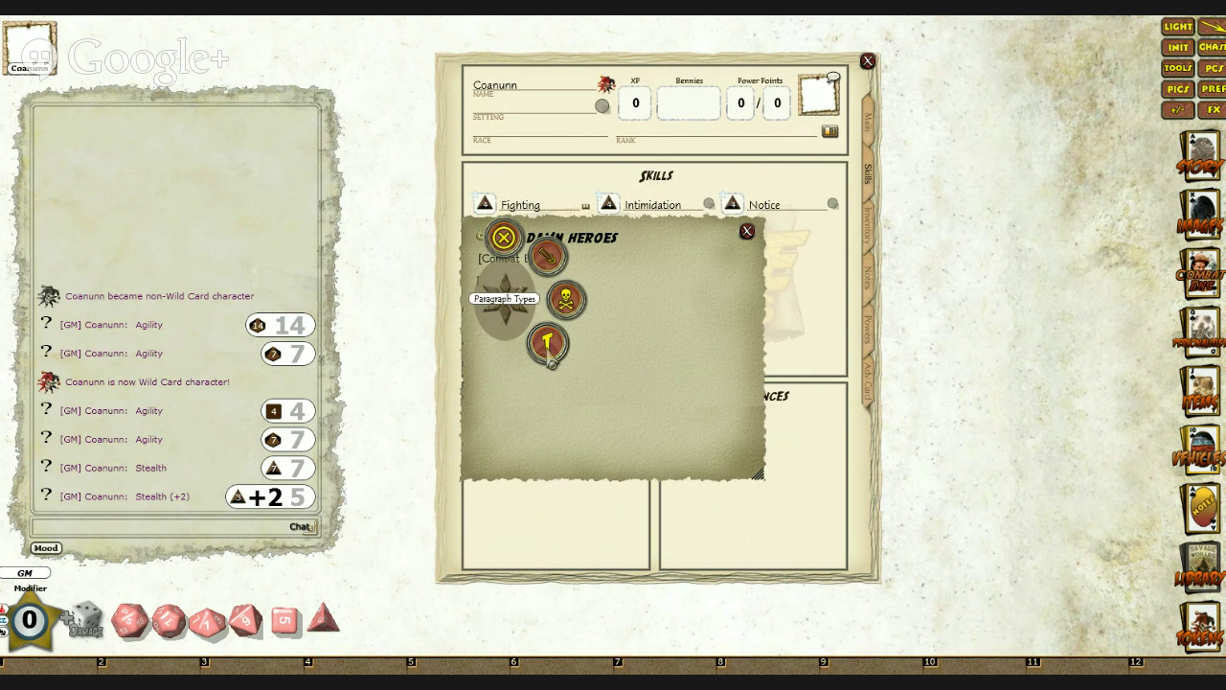
{"action": "left_click", "coordinate": [502, 296]}
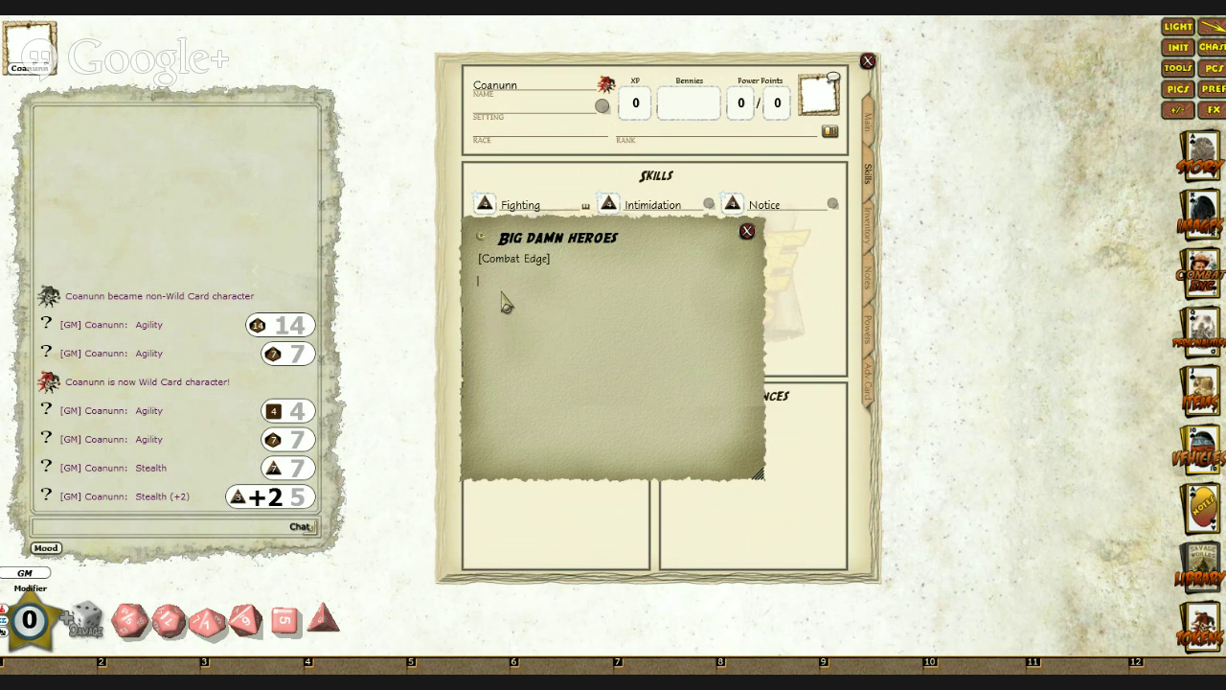
{"action": "type", "text": "Requirements: Veteran, Vigor d8"}
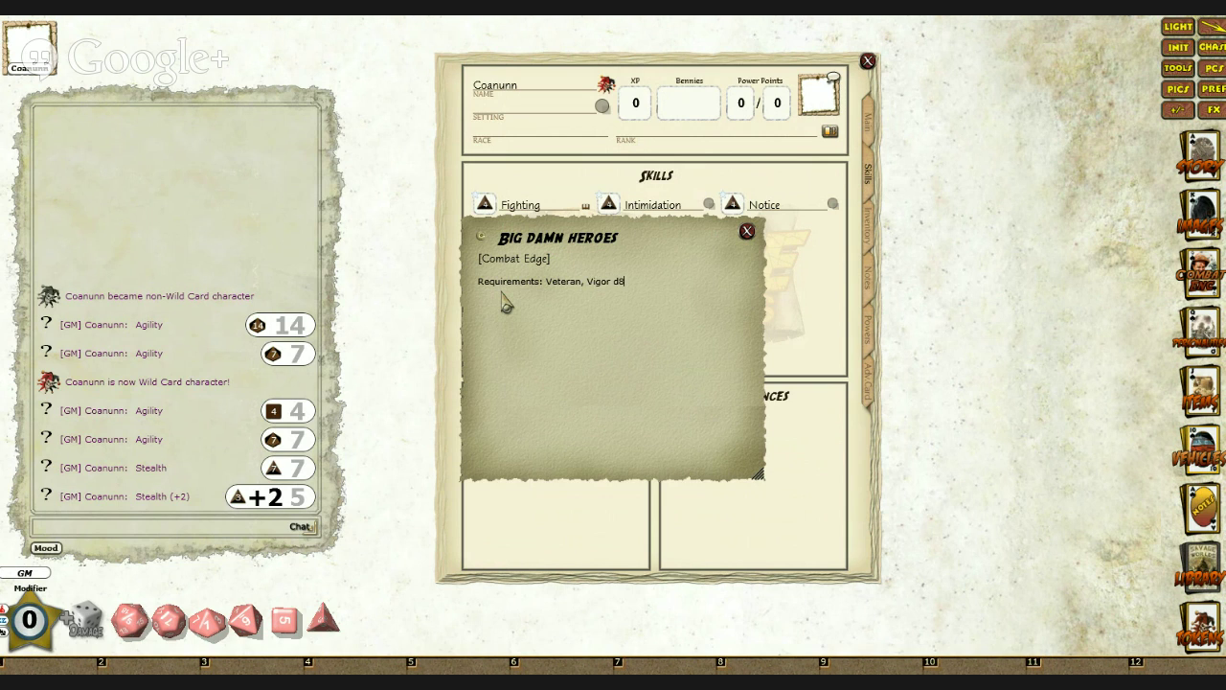
{"action": "type", "text": "+"}
{"action": "key", "text": "shift"}
{"action": "key", "text": "shift"}
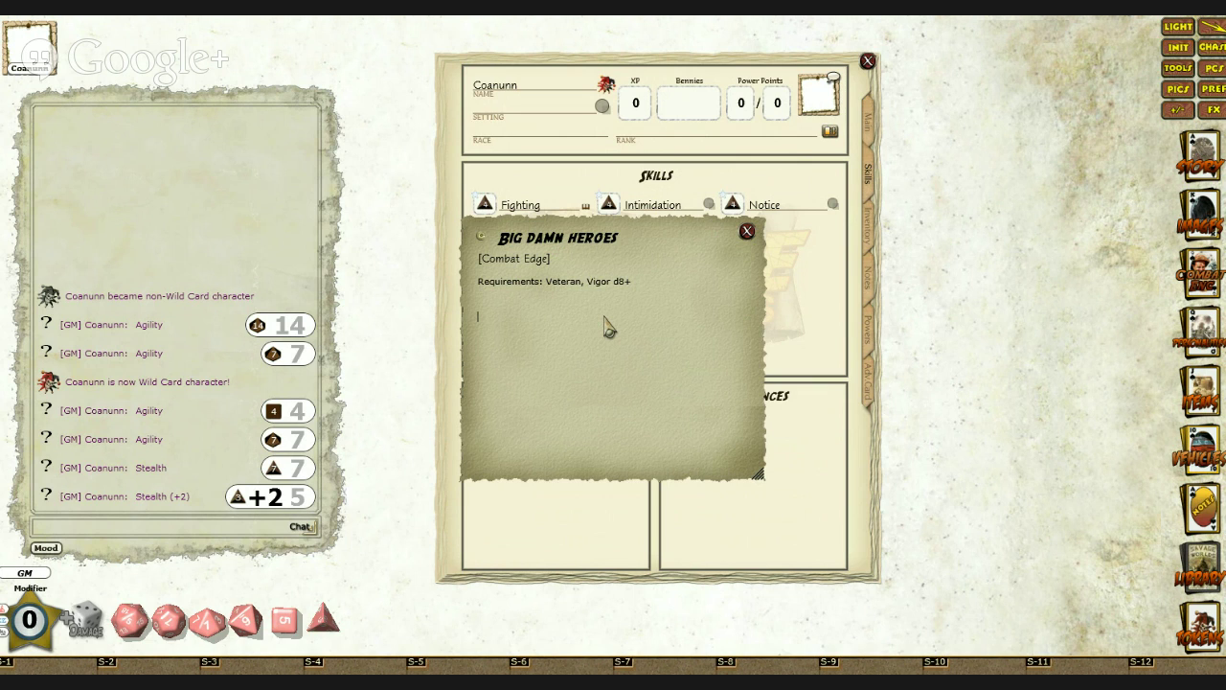
Step: Add the description "You immediately heal one wound after combat." and shorten the edge's window and move it aside
{"action": "type", "text": "You "}
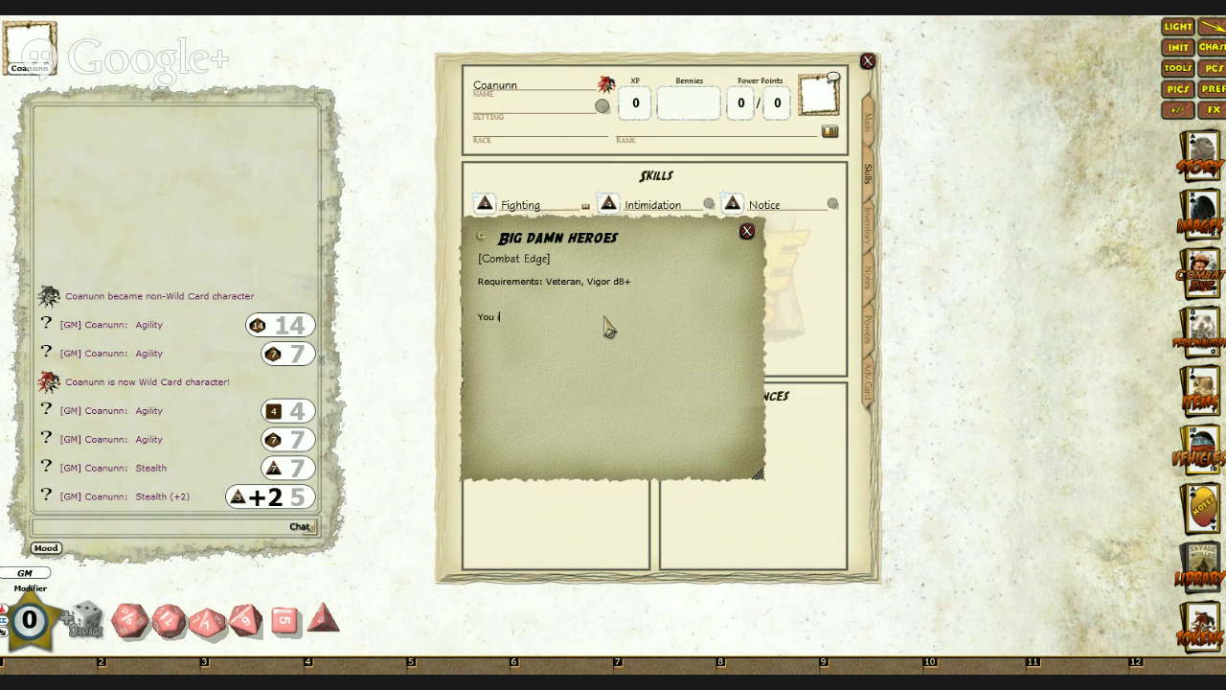
{"action": "type", "text": "immediately heal one wound after combat."}
{"action": "left_click_drag", "start_coordinate": [616, 419], "coordinate": [469, 381]}
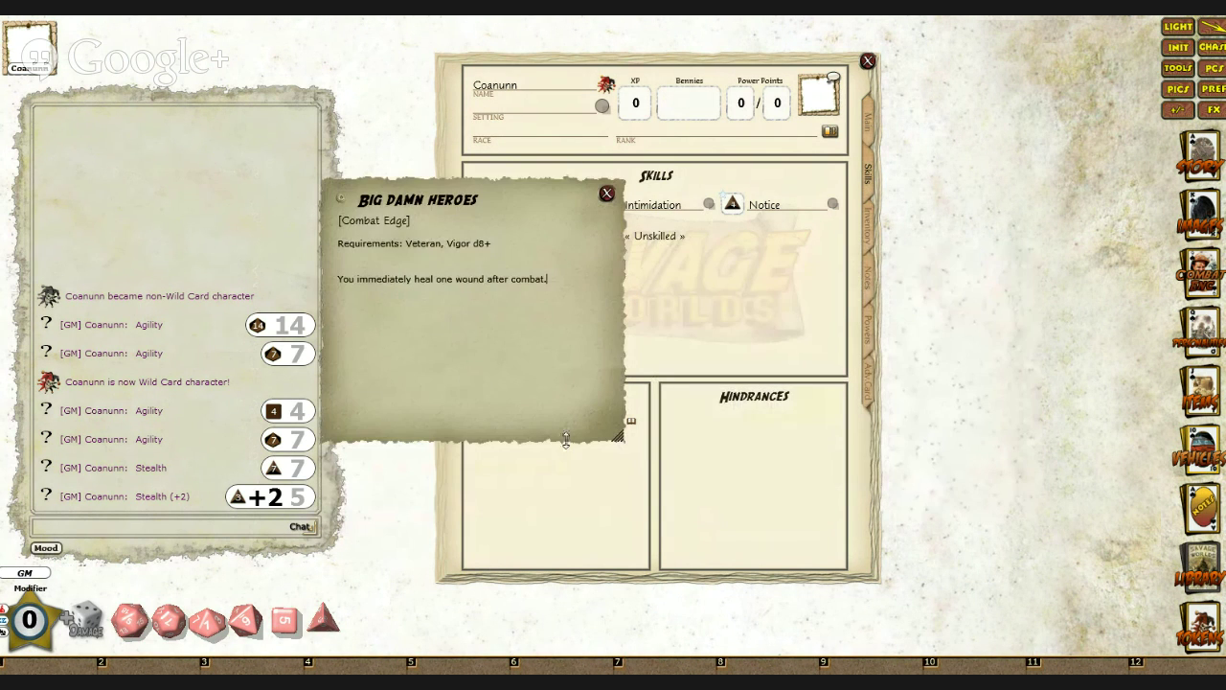
{"action": "mouse_move", "coordinate": [618, 437]}
{"action": "left_mouse_down"}
{"action": "mouse_move", "coordinate": [663, 485]}
{"action": "mouse_move", "coordinate": [755, 509]}
{"action": "mouse_move", "coordinate": [720, 508]}
{"action": "mouse_move", "coordinate": [647, 471]}
{"action": "mouse_move", "coordinate": [621, 424]}
{"action": "left_mouse_up"}
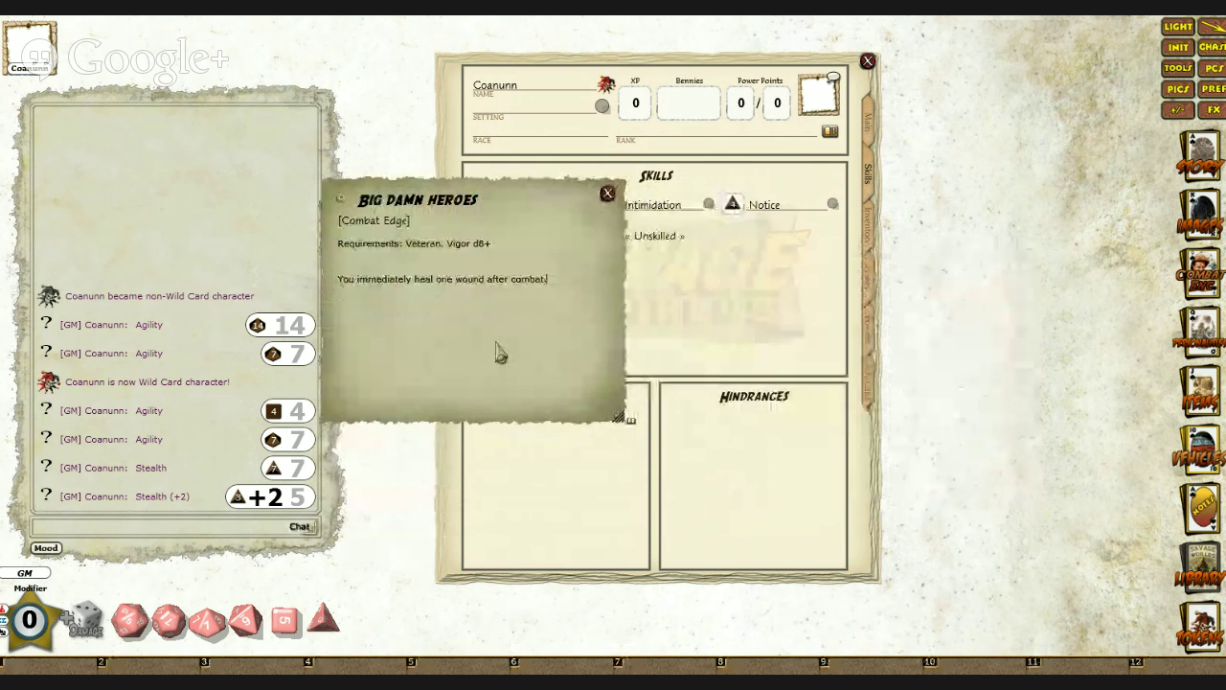
{"action": "left_click_drag", "start_coordinate": [496, 351], "coordinate": [1013, 282]}
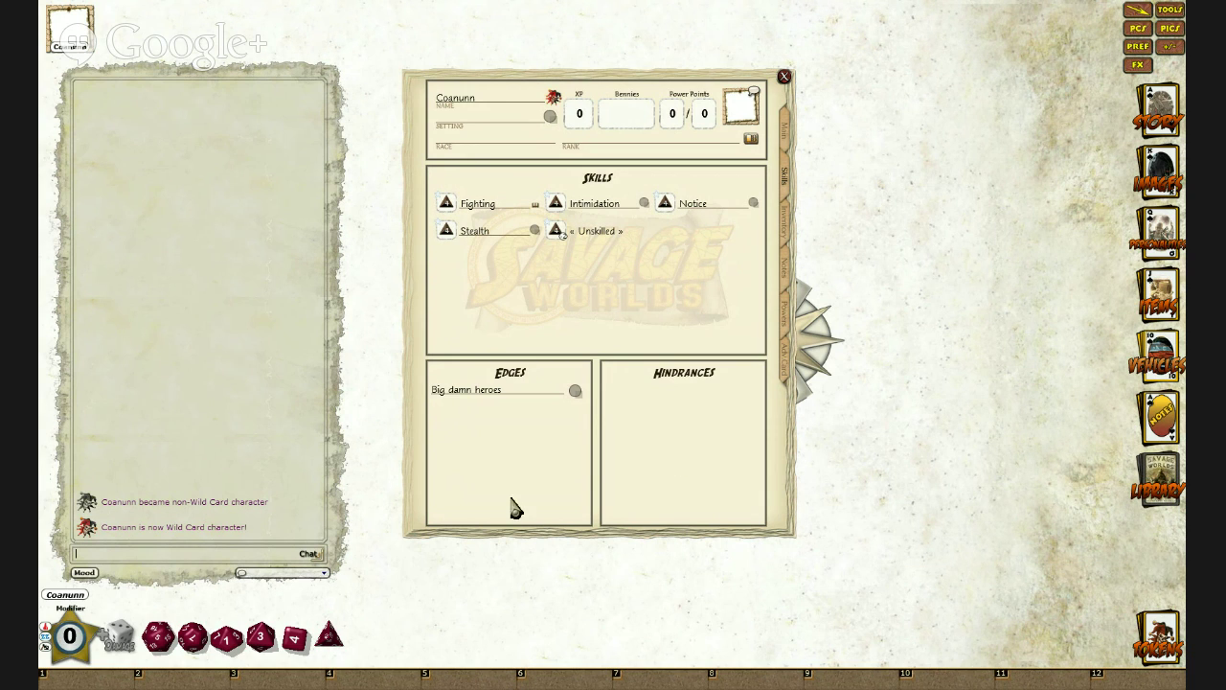
Step: View the Big damn heroes details from the player's copy of the character sheet and close them
{"action": "left_click", "coordinate": [575, 392]}
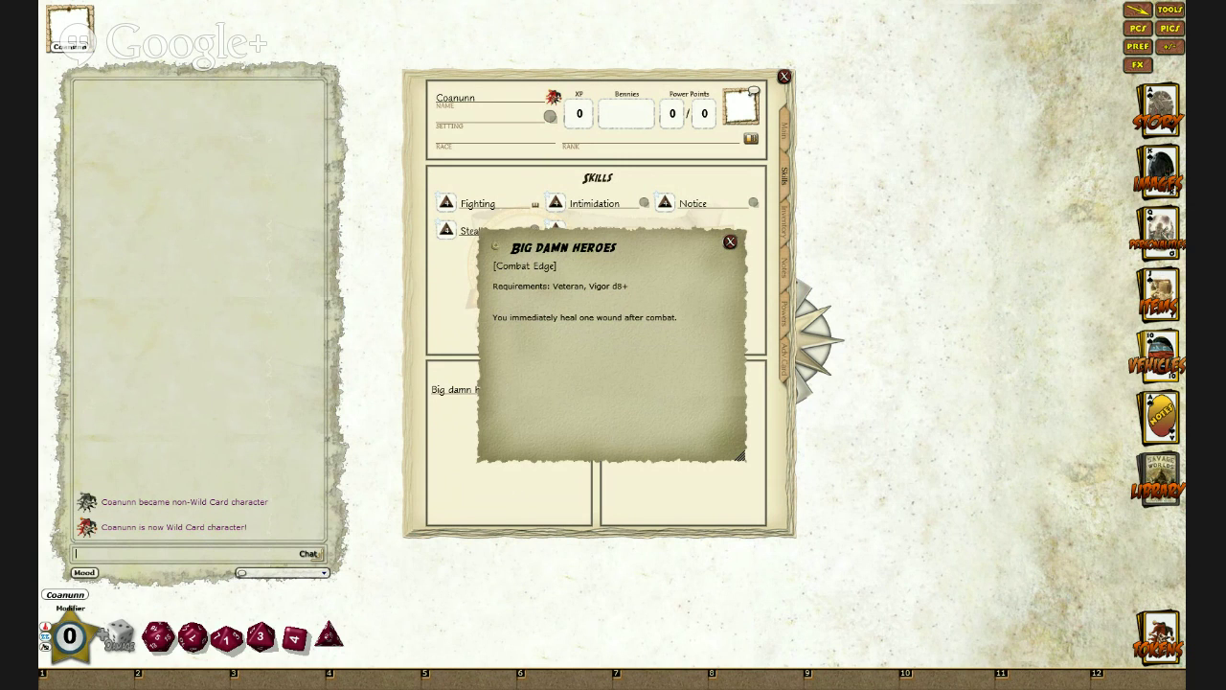
{"action": "left_click", "coordinate": [730, 242]}
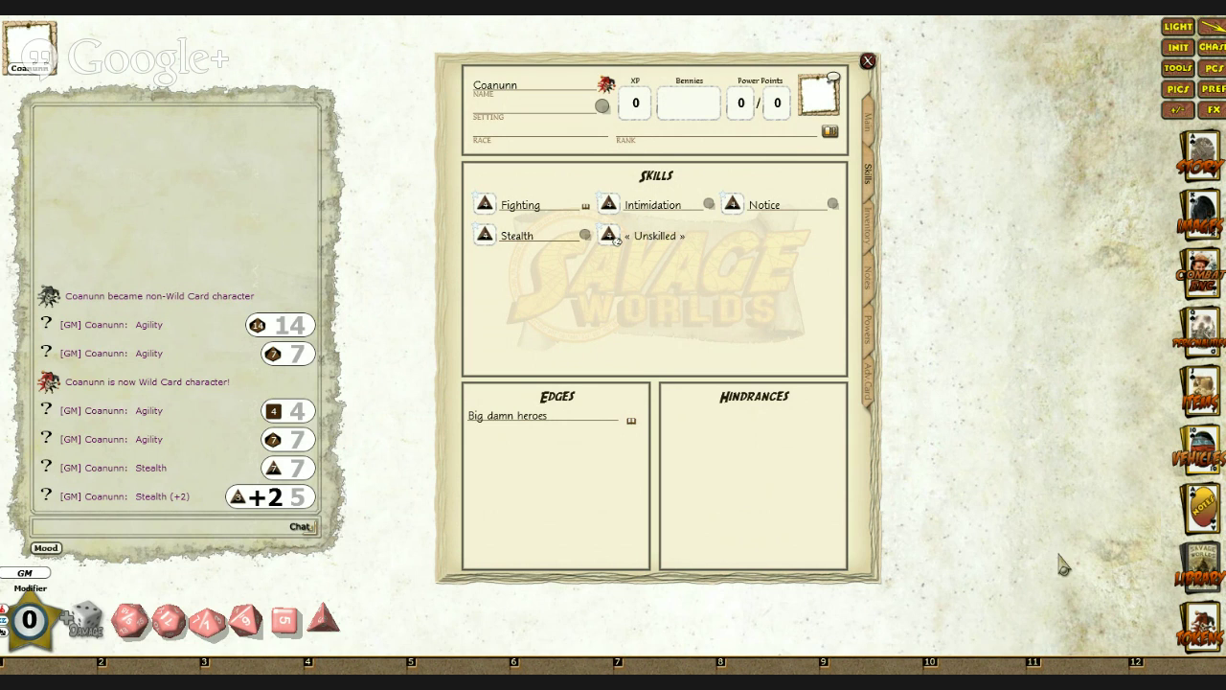
Step: Open the Library and create a new book named "Homebrew Campaign"
{"action": "left_click", "coordinate": [1200, 565]}
{"action": "left_click_drag", "start_coordinate": [610, 320], "coordinate": [684, 142]}
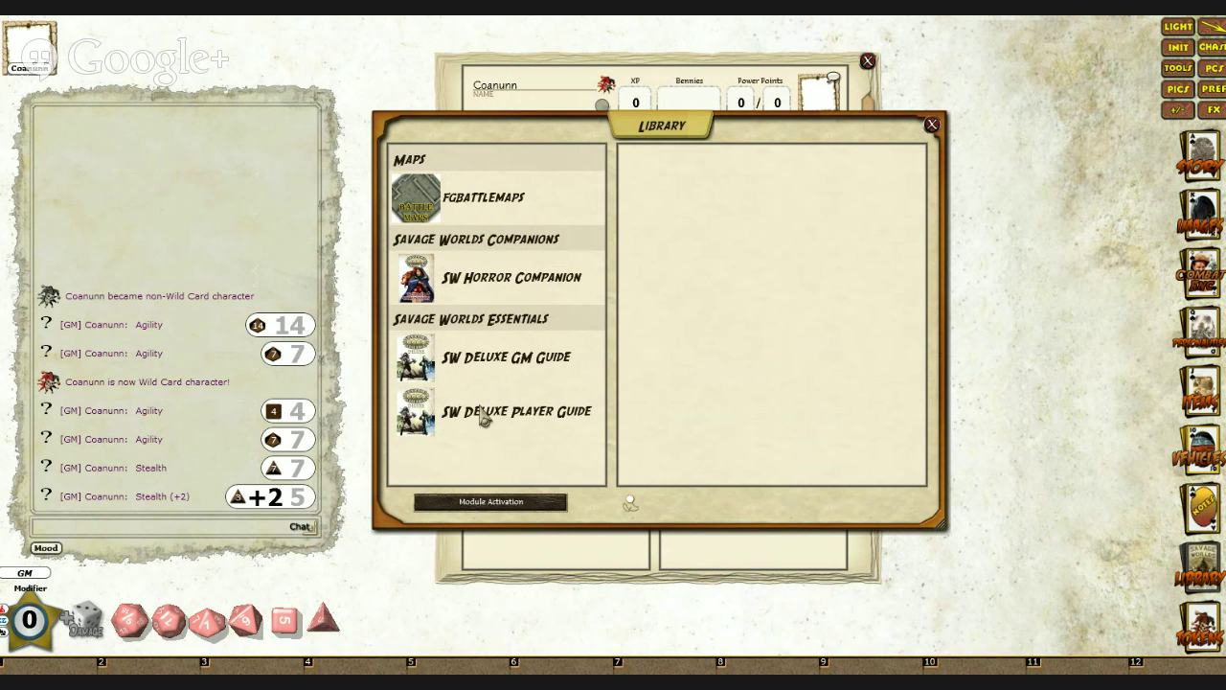
{"action": "right_click", "coordinate": [495, 442]}
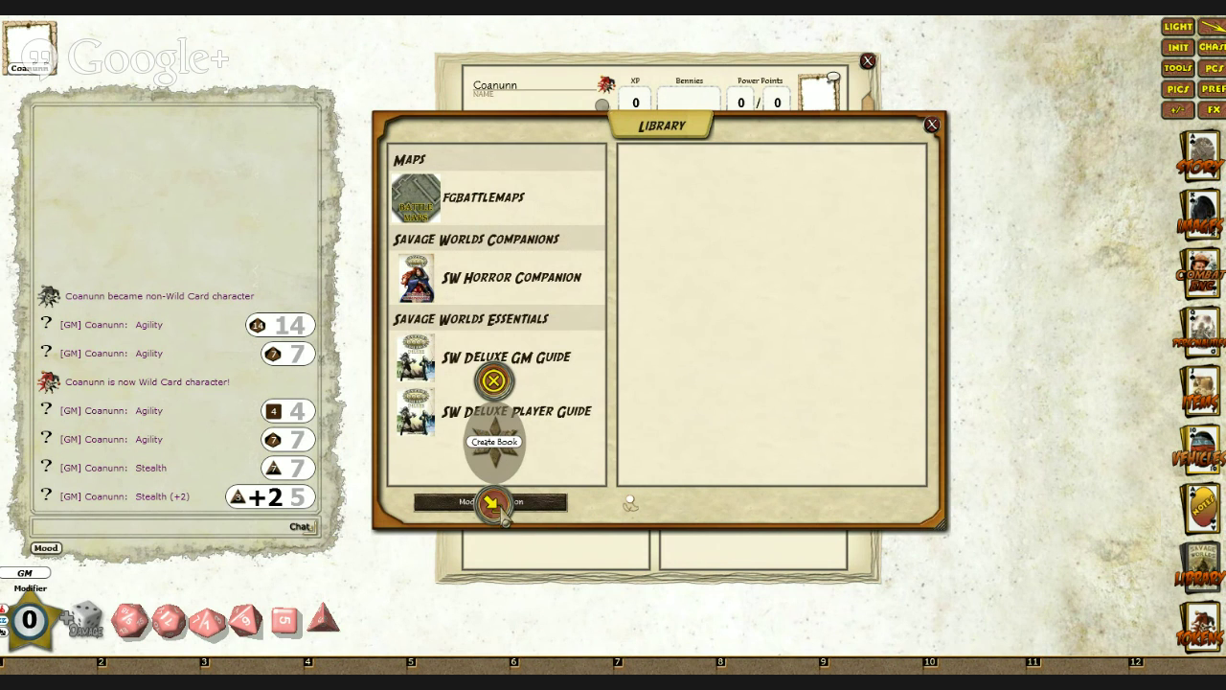
{"action": "left_click", "coordinate": [493, 502]}
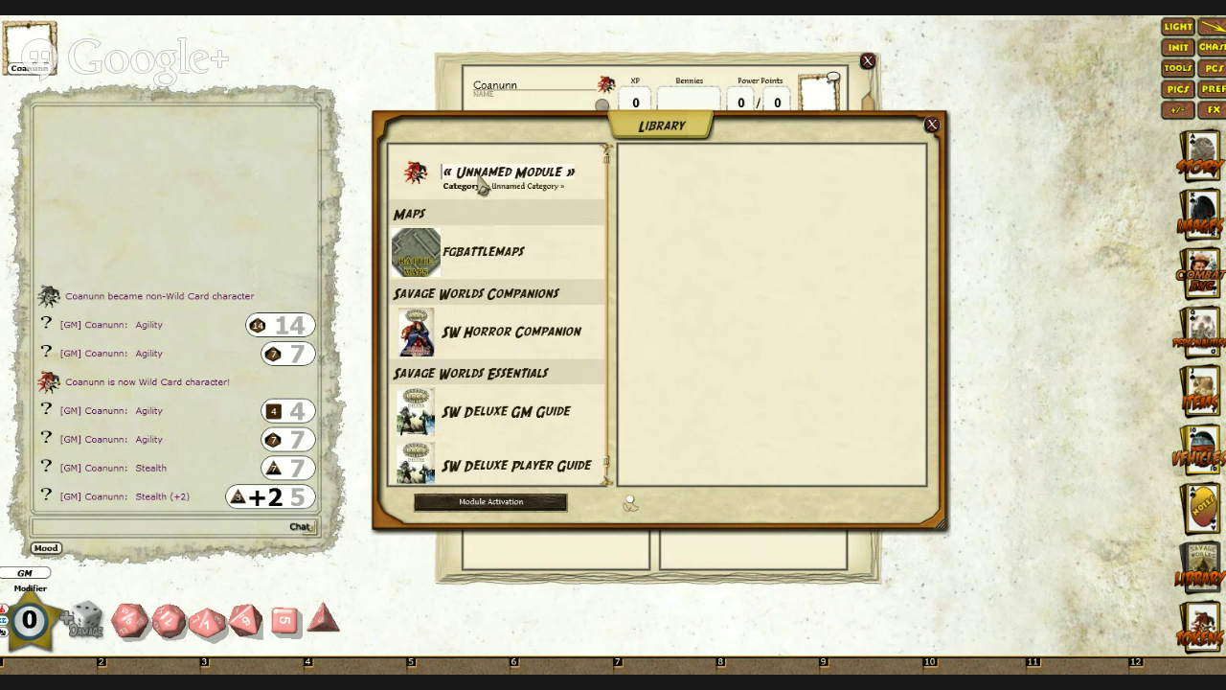
{"action": "key", "text": "shift"}
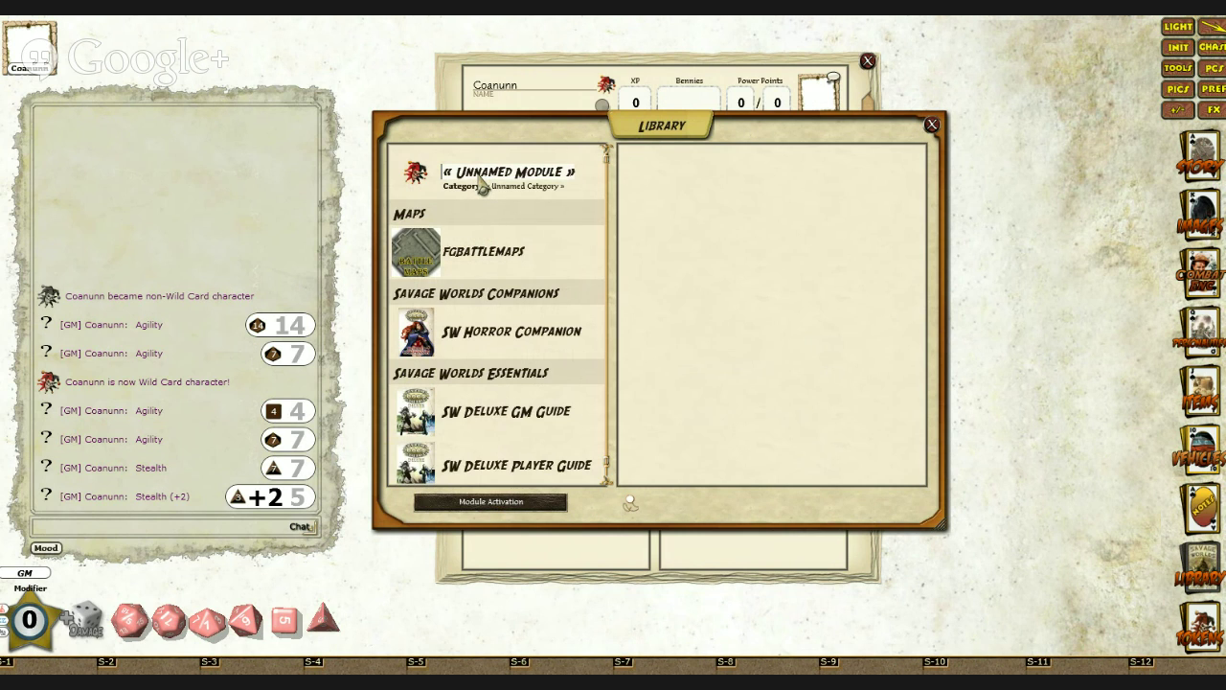
{"action": "type", "text": "Homebr"}
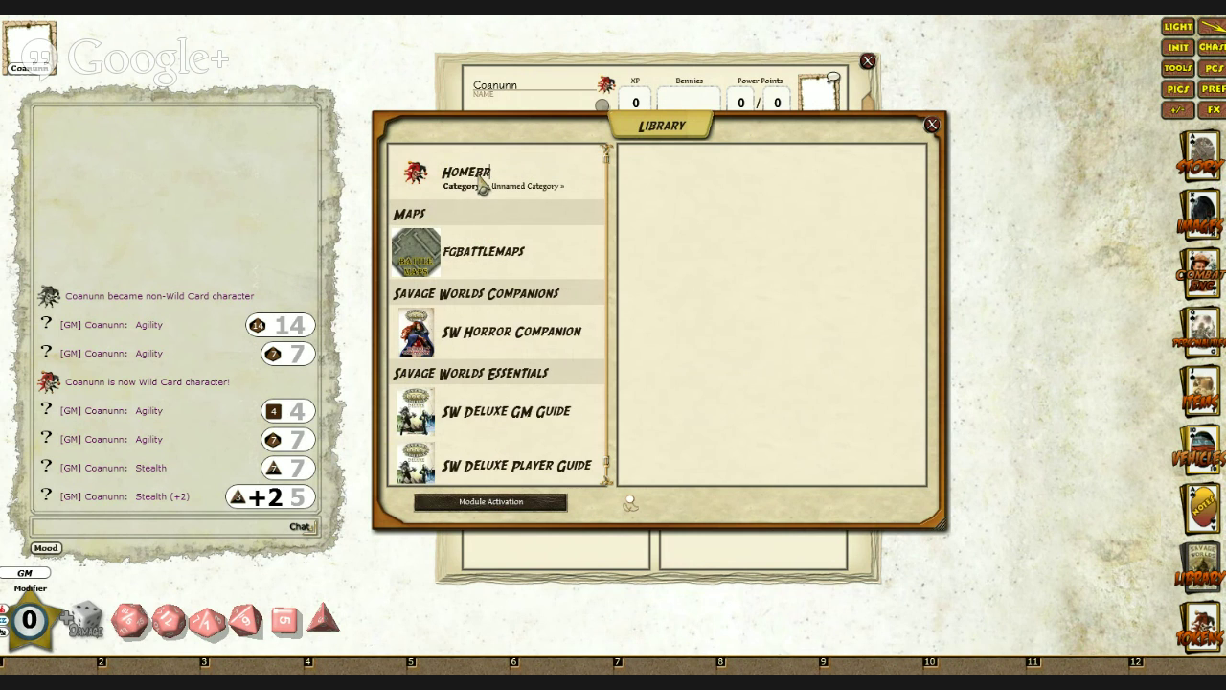
{"action": "type", "text": "ew Campaign"}
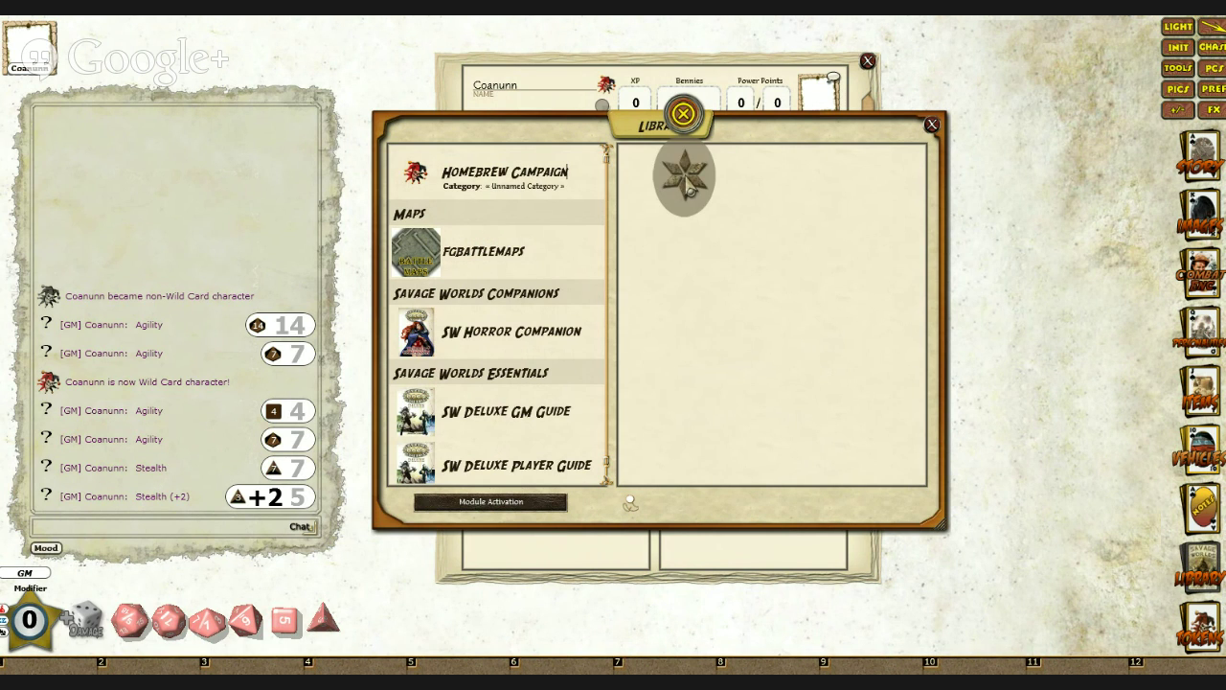
Step: Set the Homebrew Campaign book's category to "Setting"
{"action": "left_click", "coordinate": [493, 188]}
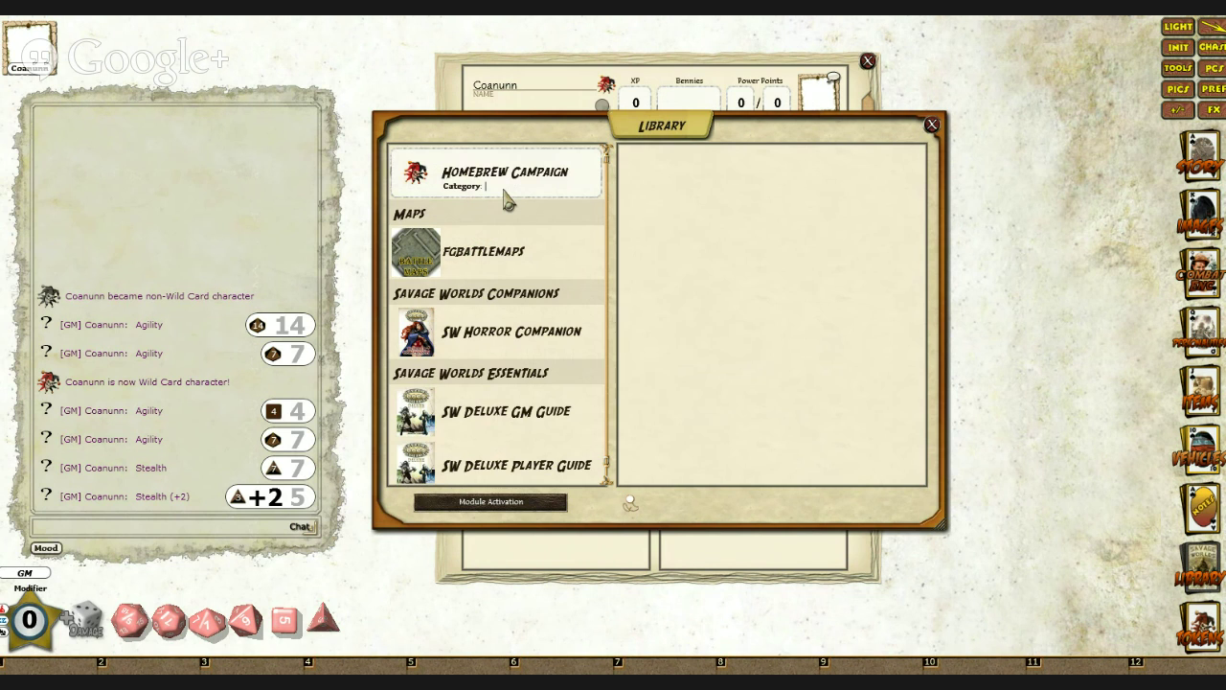
{"action": "key", "text": "shift"}
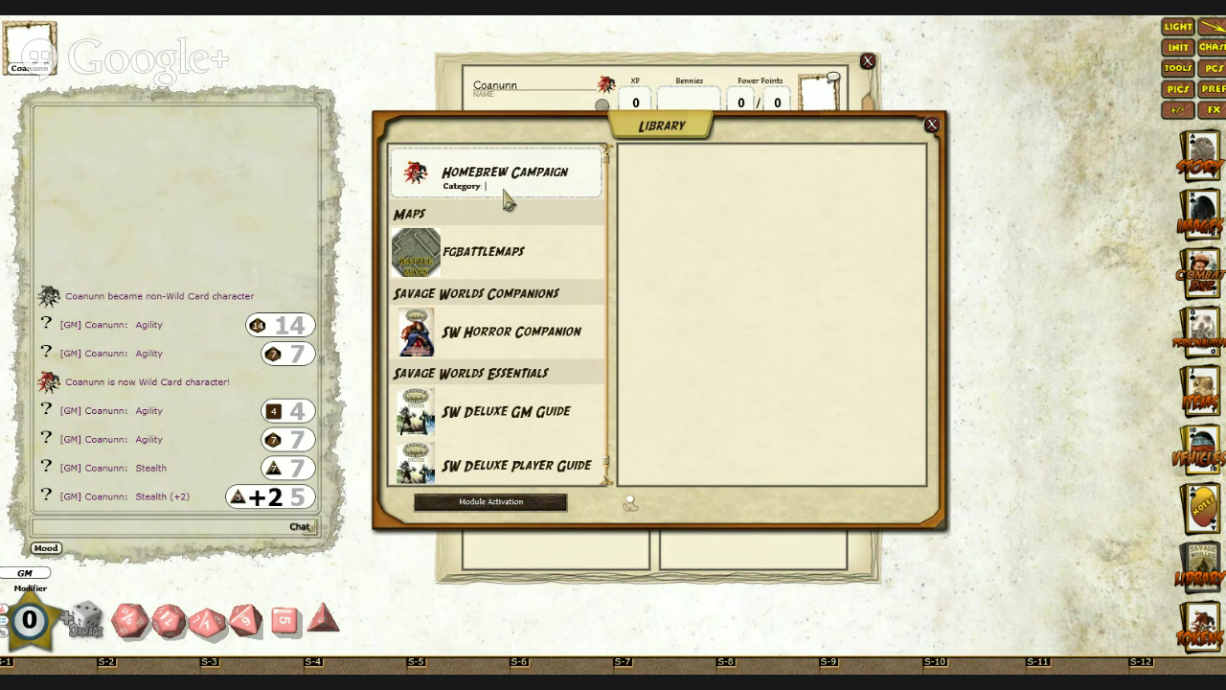
{"action": "type", "text": "Setting"}
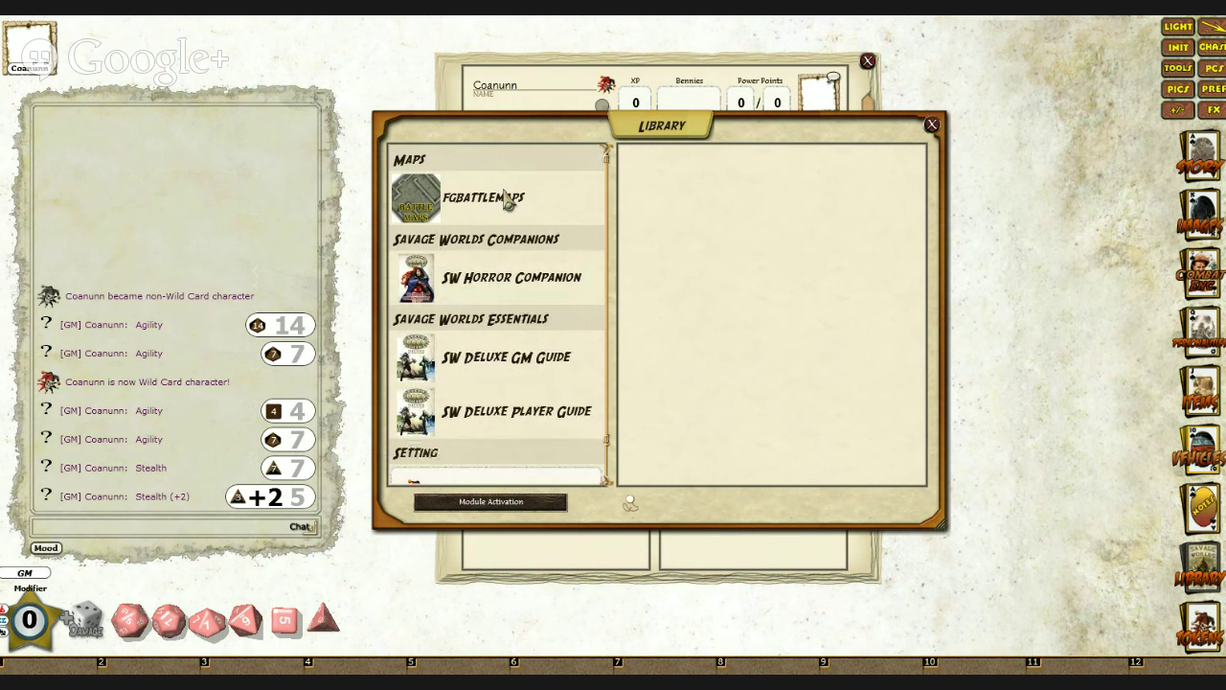
{"action": "scroll", "coordinate": [517, 323], "scroll_direction": "down", "scroll_amount": 1}
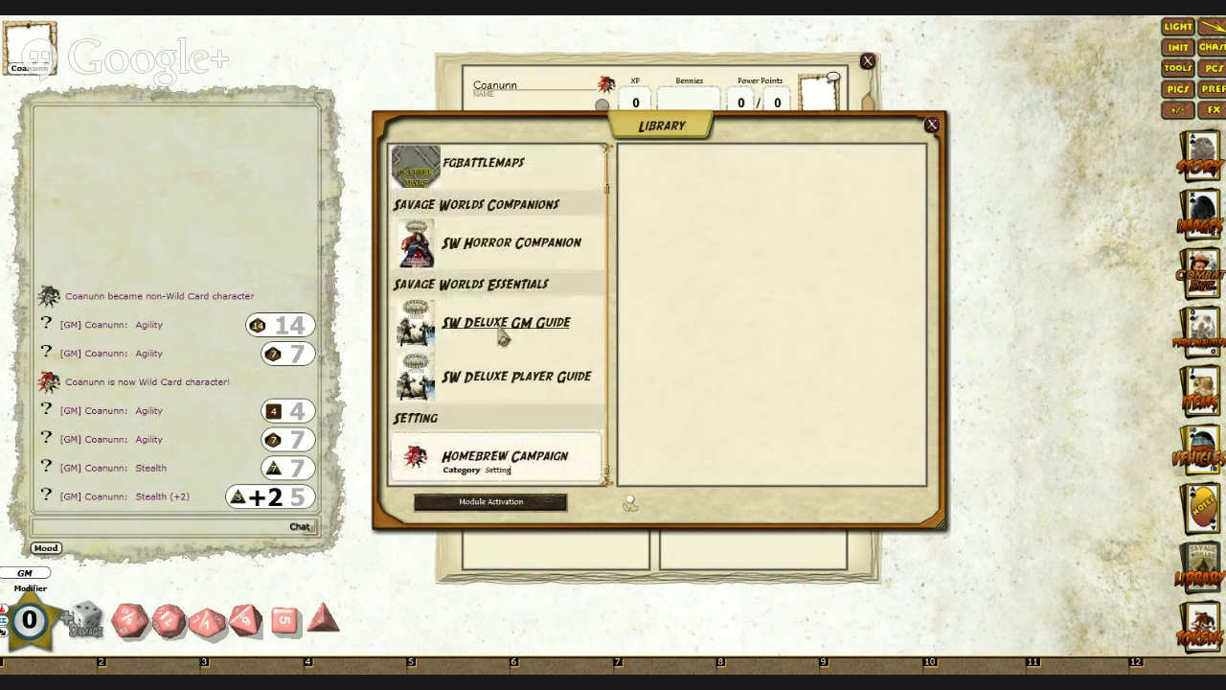
Step: Add an Edges list entry to the Homebrew Campaign book and title it "New Edges"
{"action": "right_click", "coordinate": [701, 216]}
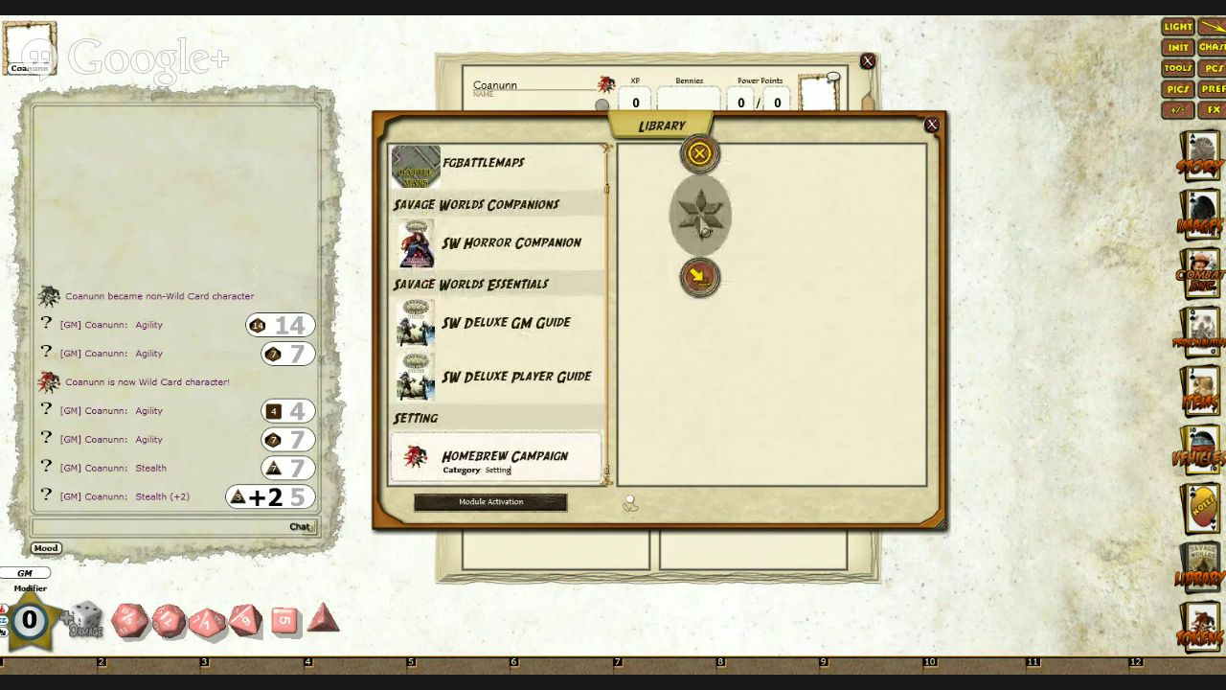
{"action": "left_click", "coordinate": [702, 280]}
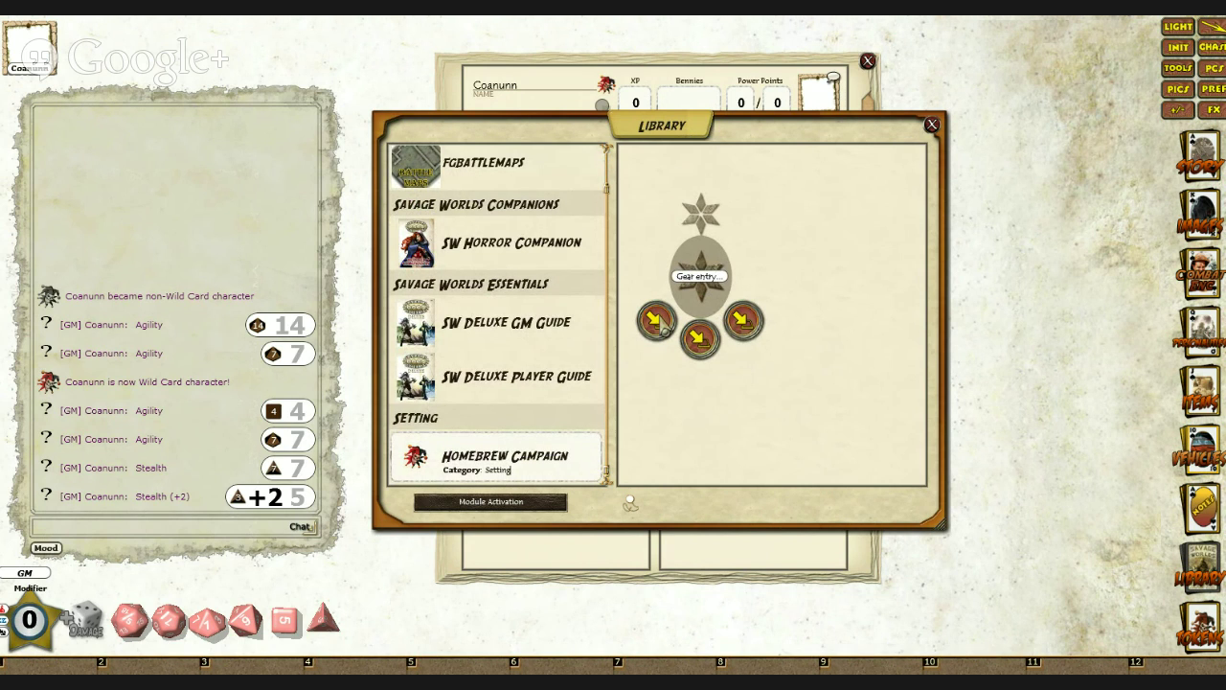
{"action": "left_click", "coordinate": [743, 323]}
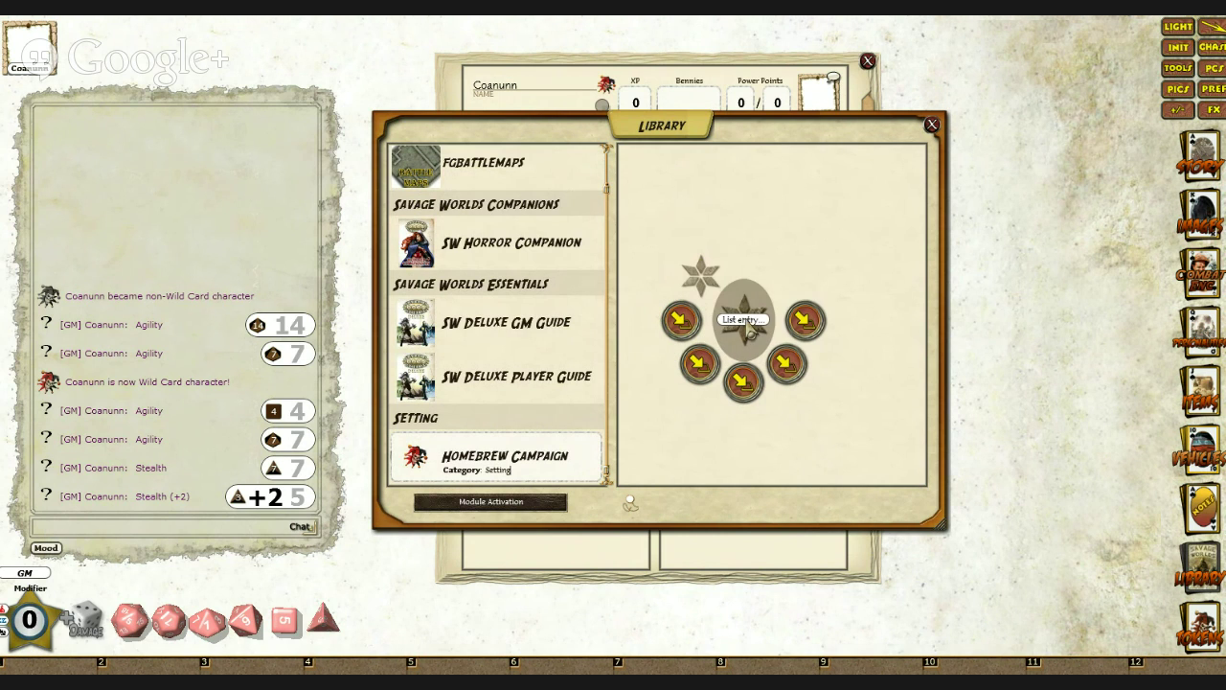
{"action": "left_click", "coordinate": [785, 364]}
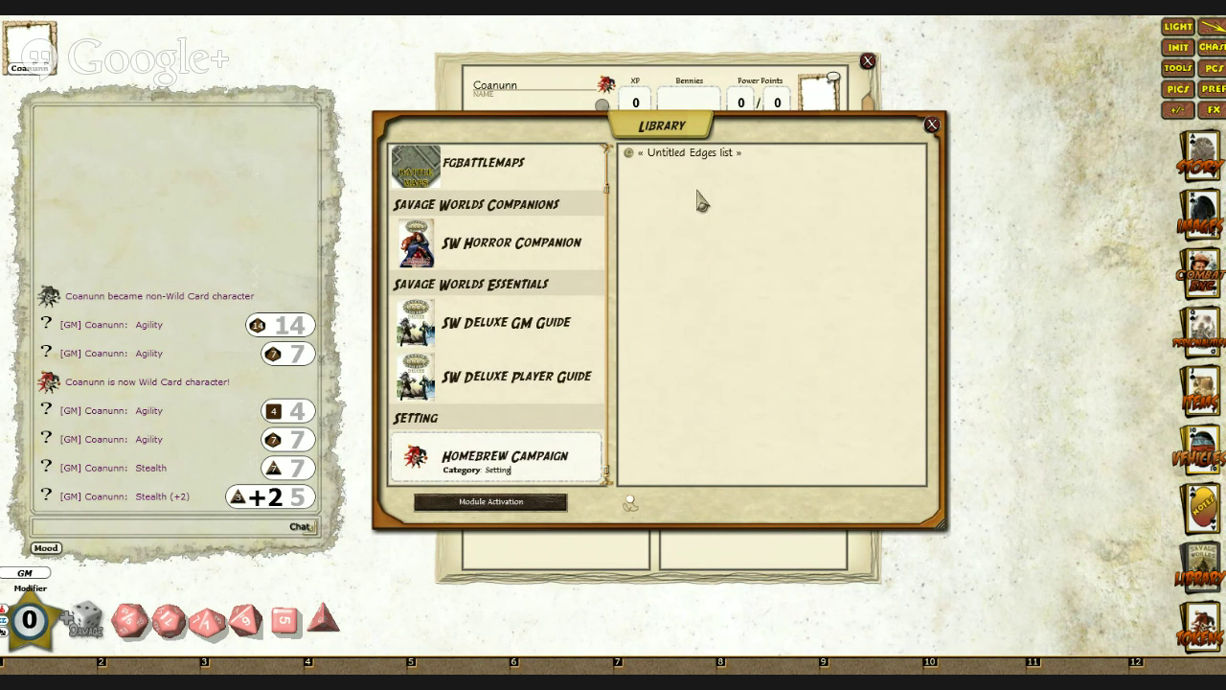
{"action": "left_click", "coordinate": [690, 155]}
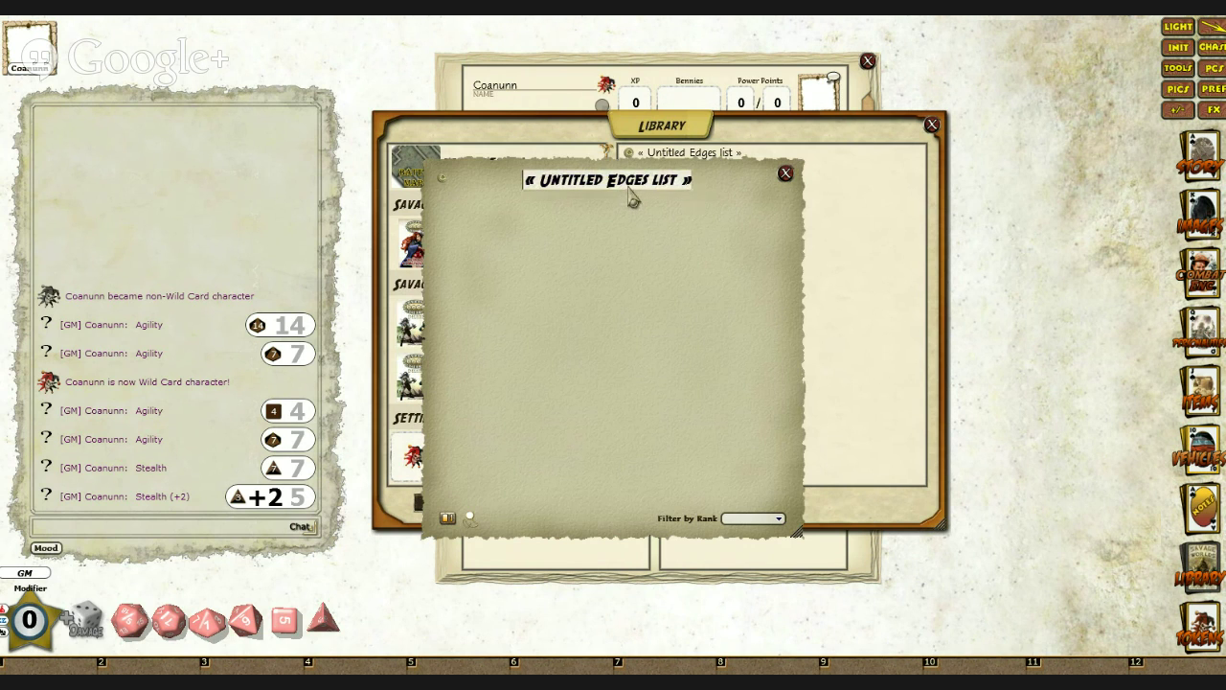
{"action": "type", "text": "New E"}
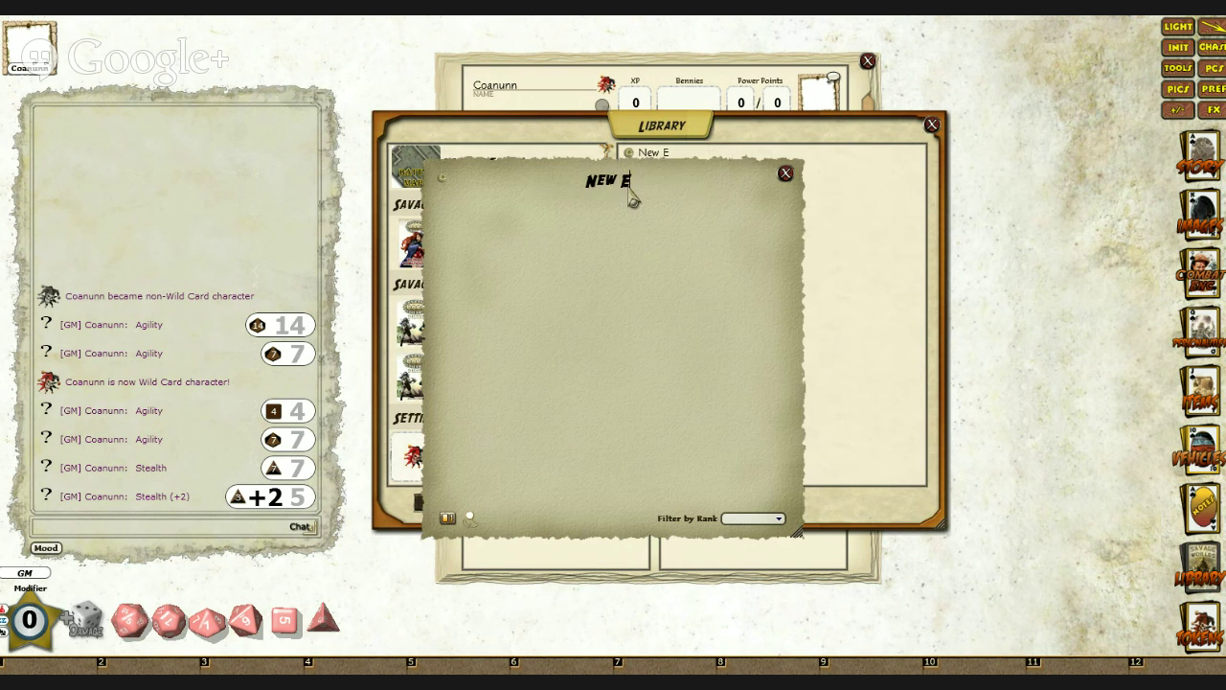
{"action": "type", "text": "dges"}
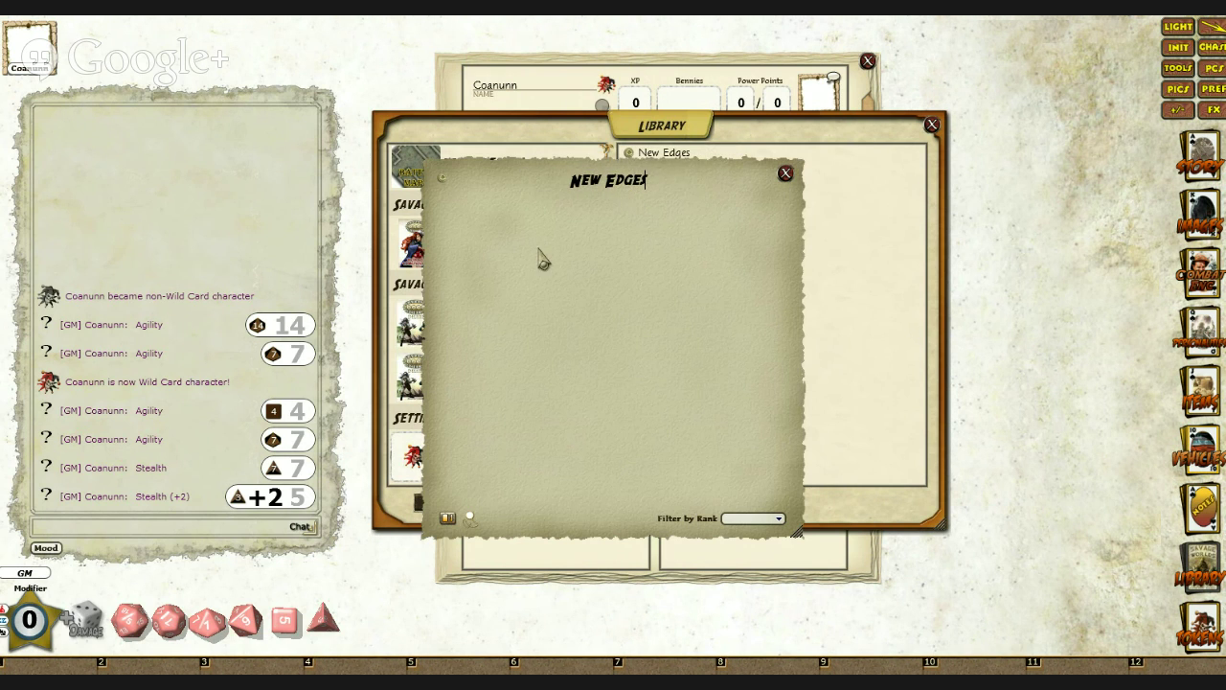
Step: Create an entry in the New Edges list and name it "Big damn heroes", moving the character sheet and edge window clear of it
{"action": "right_click", "coordinate": [490, 237]}
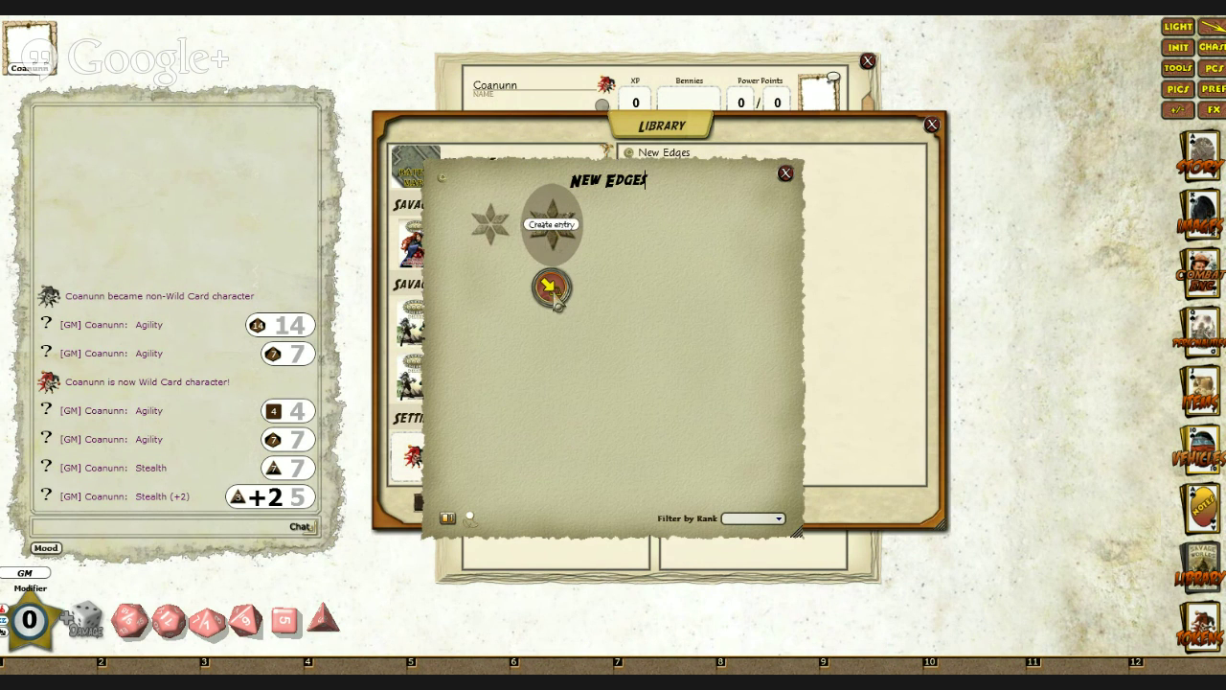
{"action": "left_click", "coordinate": [559, 297]}
{"action": "left_click", "coordinate": [499, 228]}
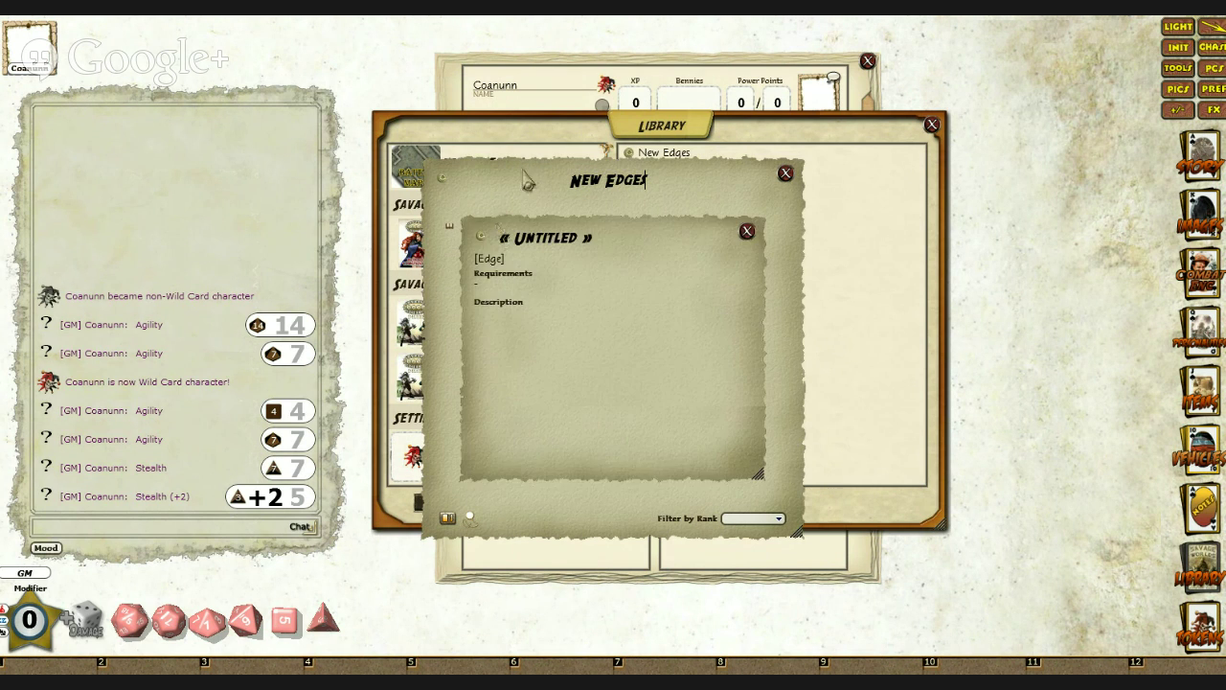
{"action": "left_click_drag", "start_coordinate": [565, 69], "coordinate": [161, 77]}
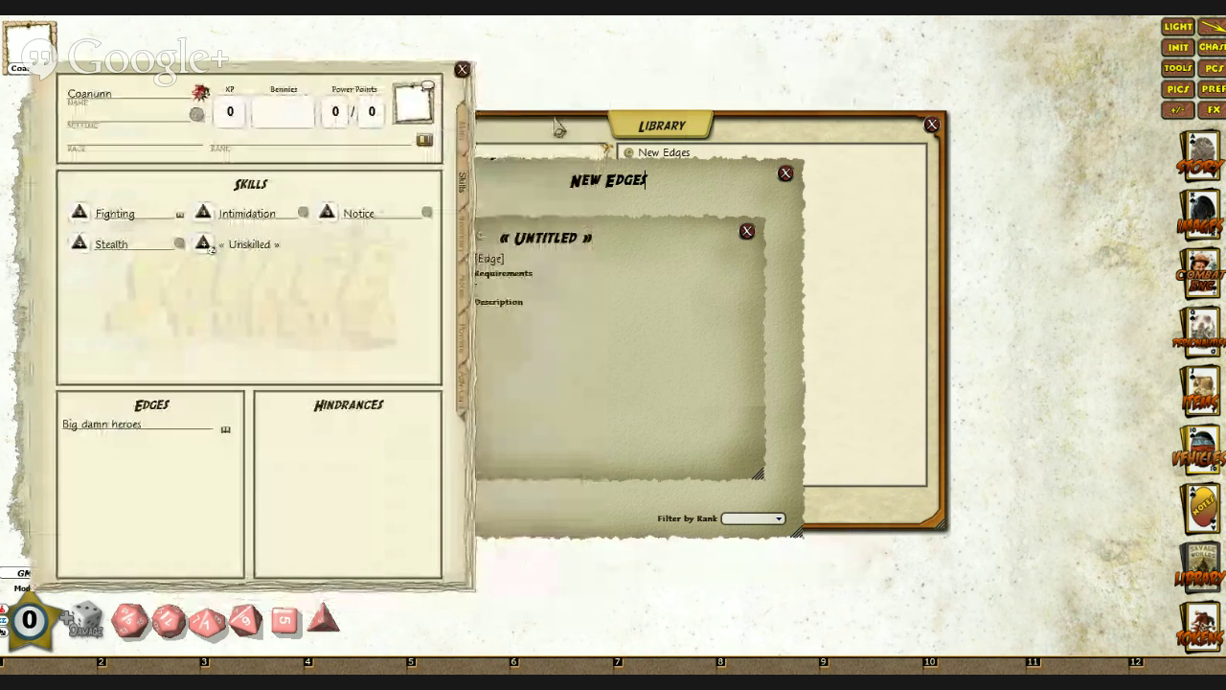
{"action": "left_click_drag", "start_coordinate": [582, 238], "coordinate": [676, 215]}
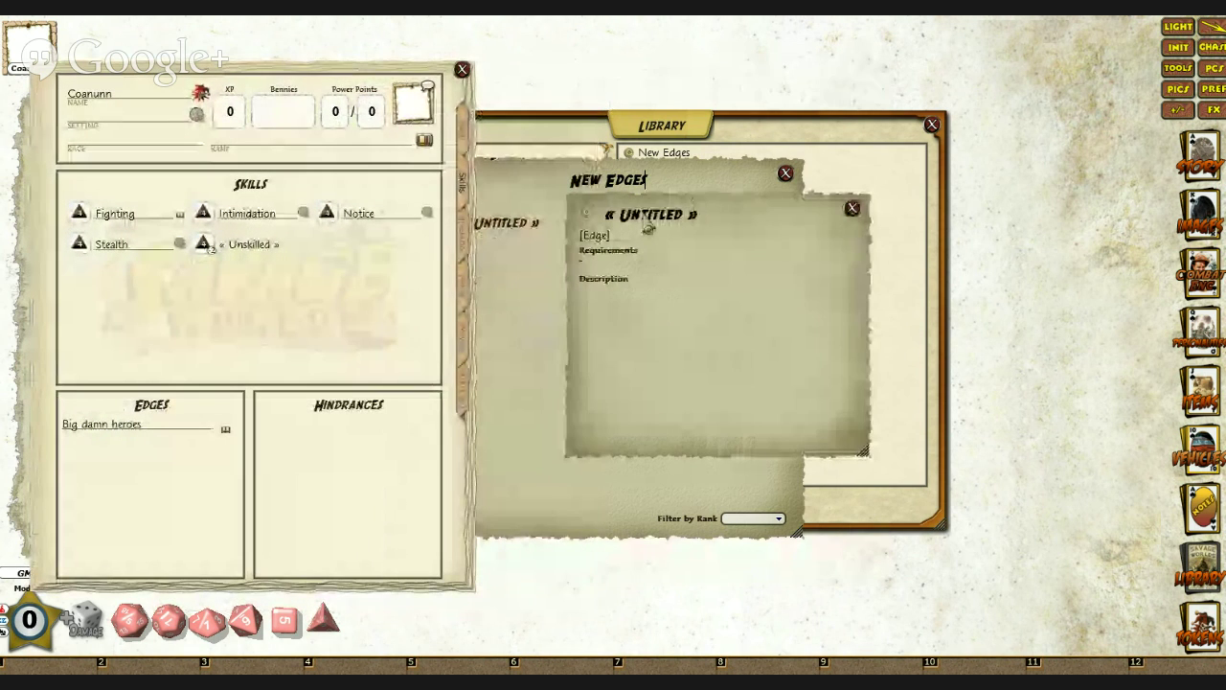
{"action": "left_click", "coordinate": [637, 216]}
{"action": "type", "text": "Bi"}
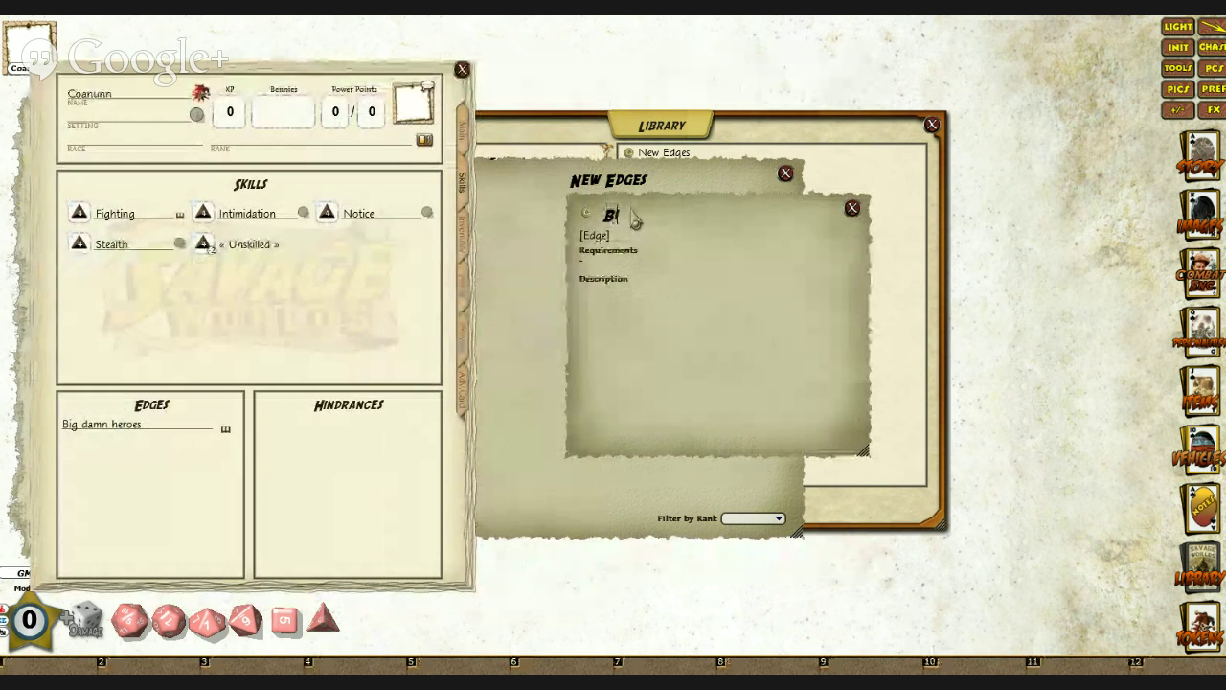
{"action": "type", "text": "g damn heroes"}
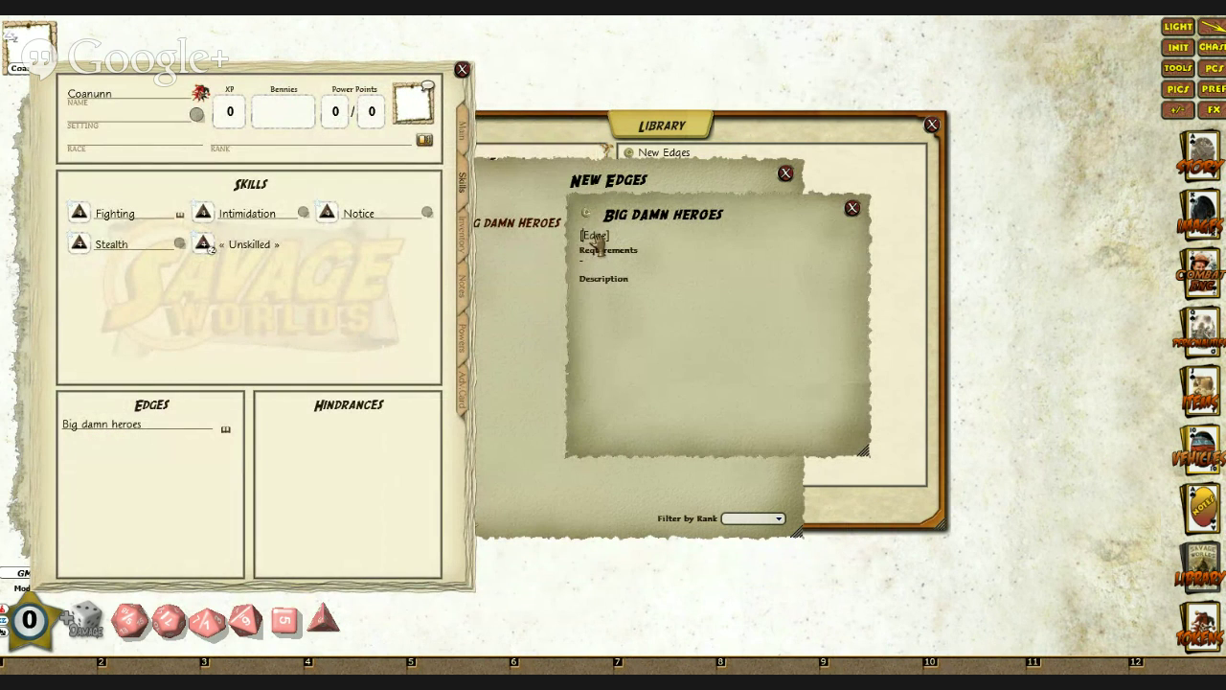
Step: Set the Big damn heroes library edge's type to "Combat" and its requirements to "Veteran, Vigor d8+"
{"action": "left_click", "coordinate": [595, 239]}
{"action": "type", "text": "Combat"}
{"action": "left_click", "coordinate": [587, 264]}
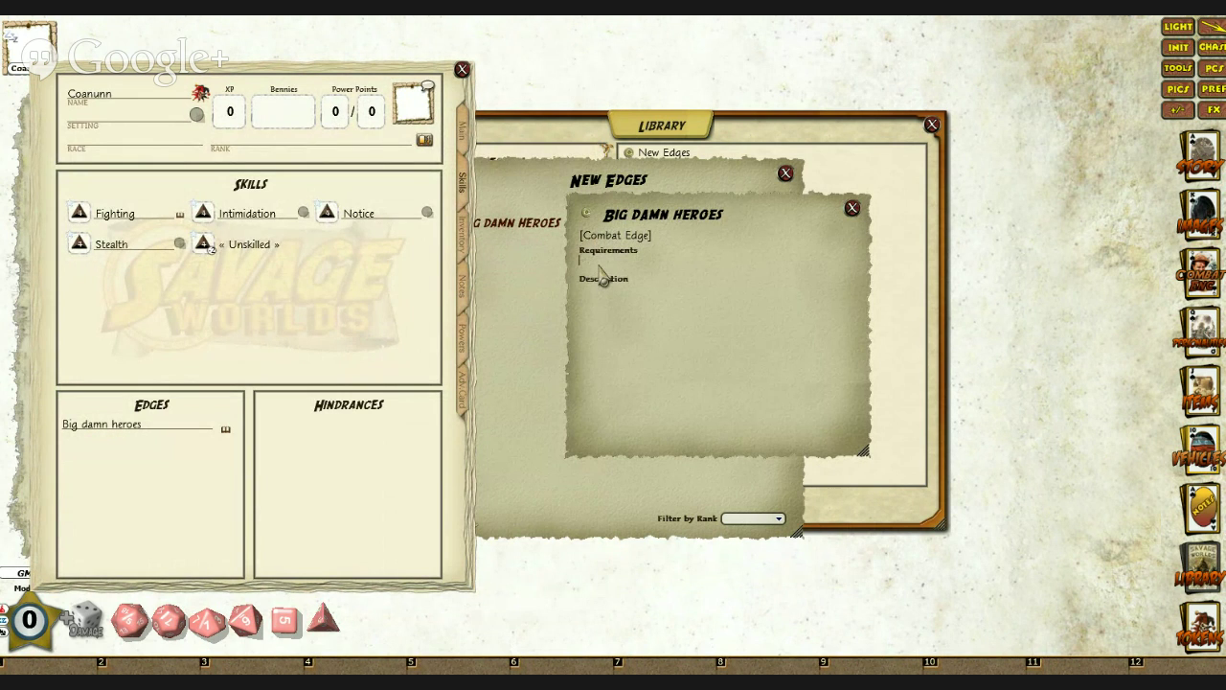
{"action": "type", "text": "Veteran, Vigor d8+"}
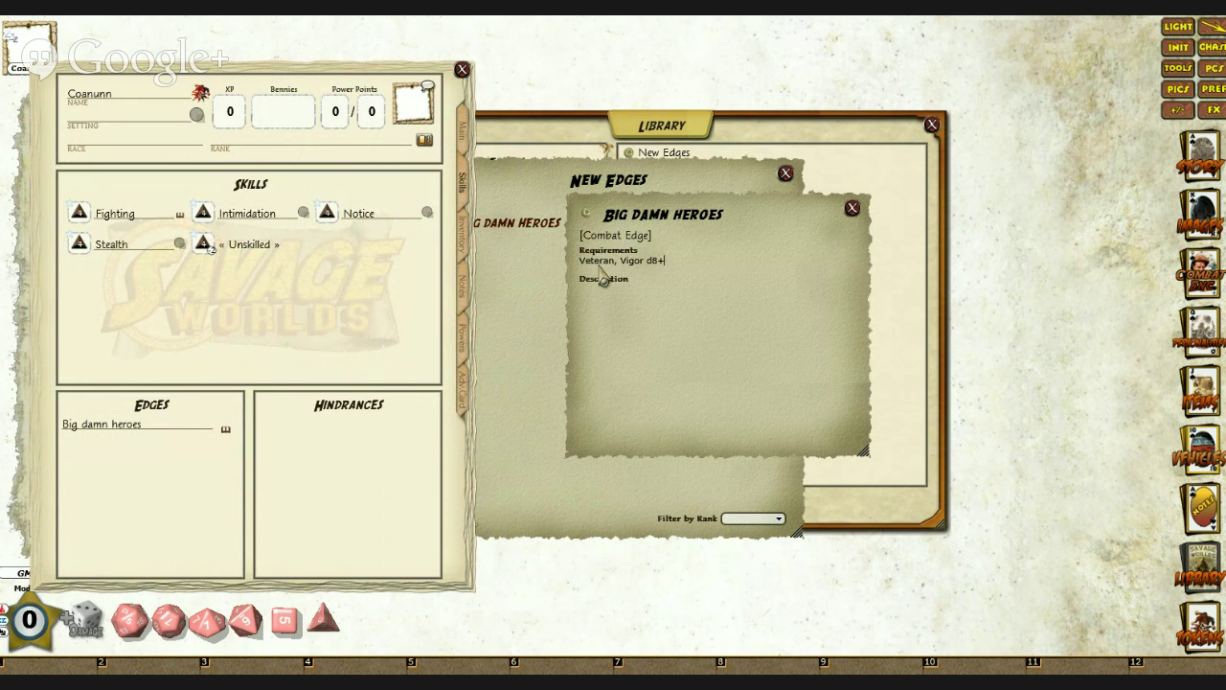
Step: Check the existing Big damn heroes details on the character sheet and delete that edge from the sheet
{"action": "left_click", "coordinate": [227, 431]}
{"action": "left_click_drag", "start_coordinate": [985, 257], "coordinate": [5, 257]}
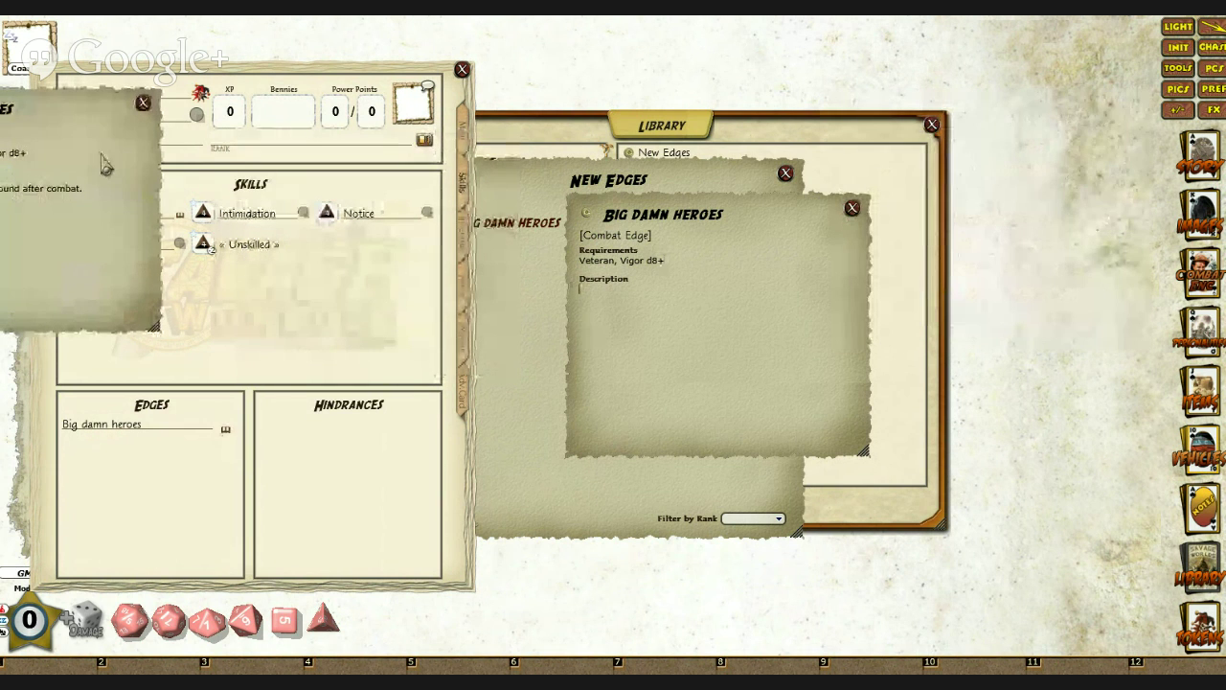
{"action": "left_click_drag", "start_coordinate": [99, 142], "coordinate": [476, 386]}
{"action": "left_click", "coordinate": [518, 346]}
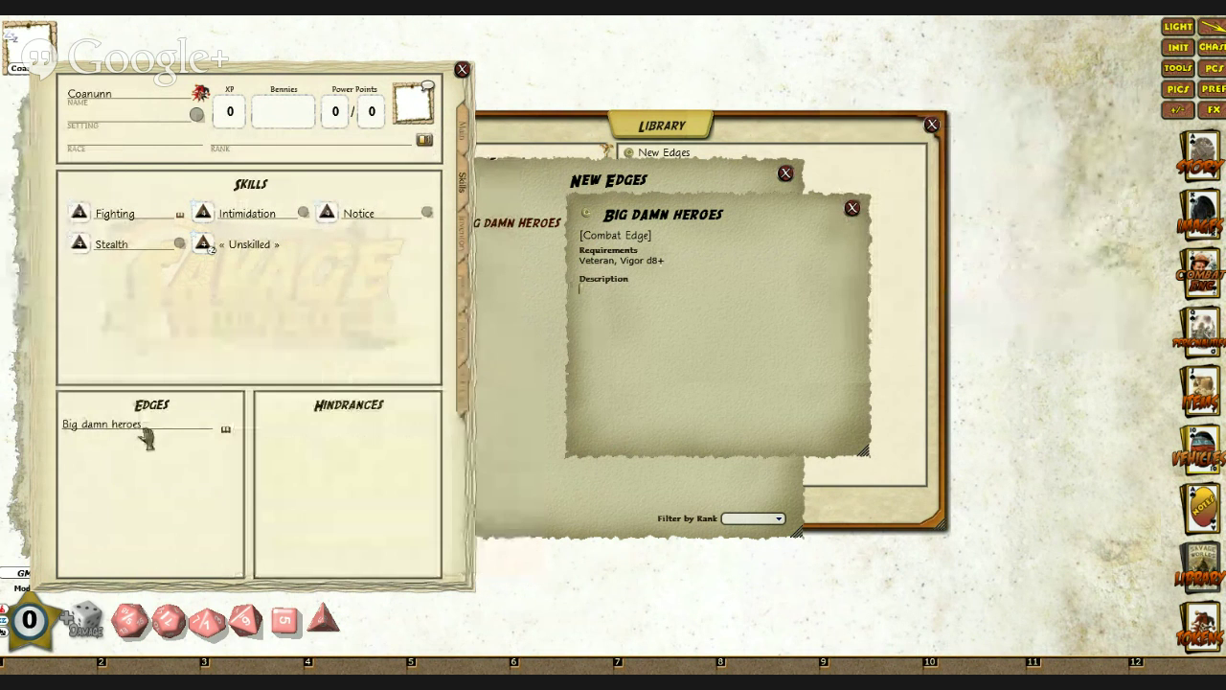
{"action": "right_click", "coordinate": [120, 423]}
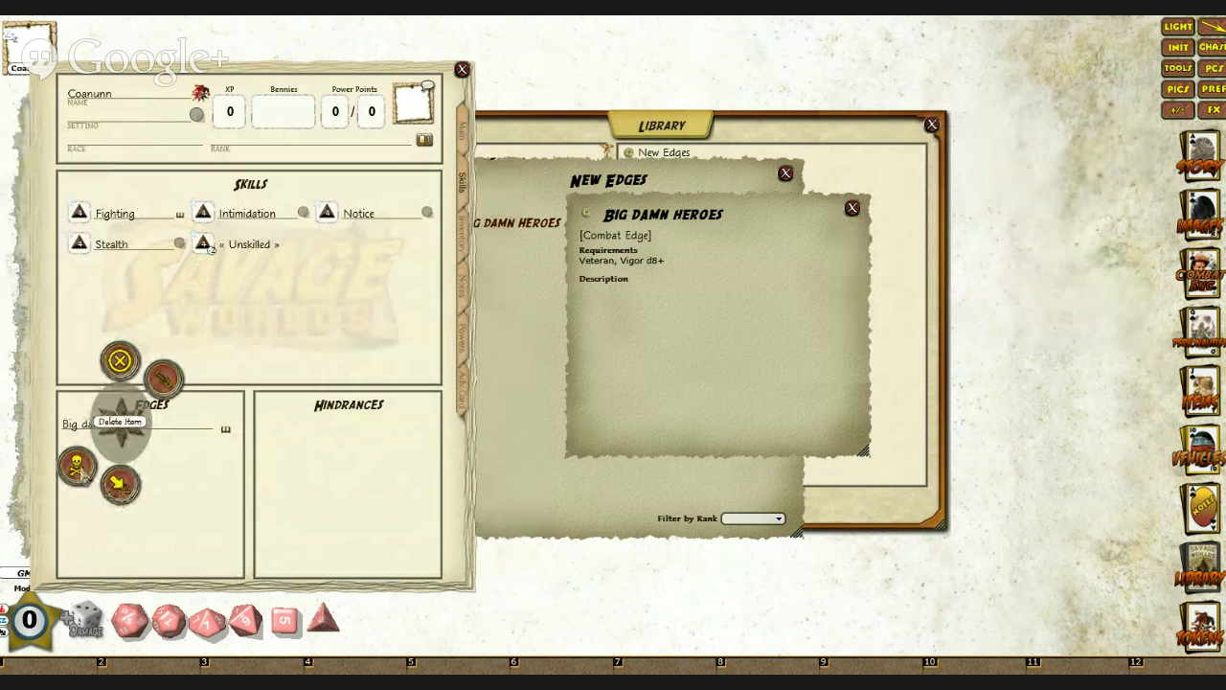
{"action": "left_click", "coordinate": [77, 467]}
{"action": "left_click", "coordinate": [16, 467]}
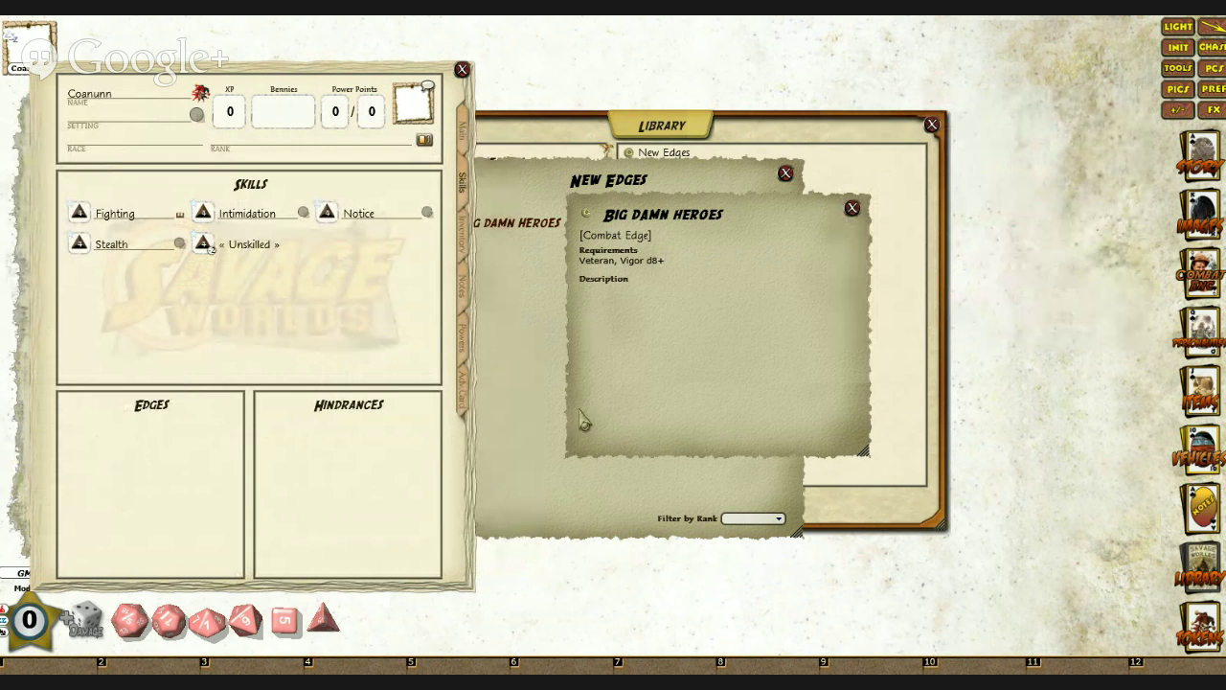
Step: Add the library's Big damn heroes edge to the character sheet's Edges list and check its linked details
{"action": "left_click_drag", "start_coordinate": [625, 369], "coordinate": [702, 388]}
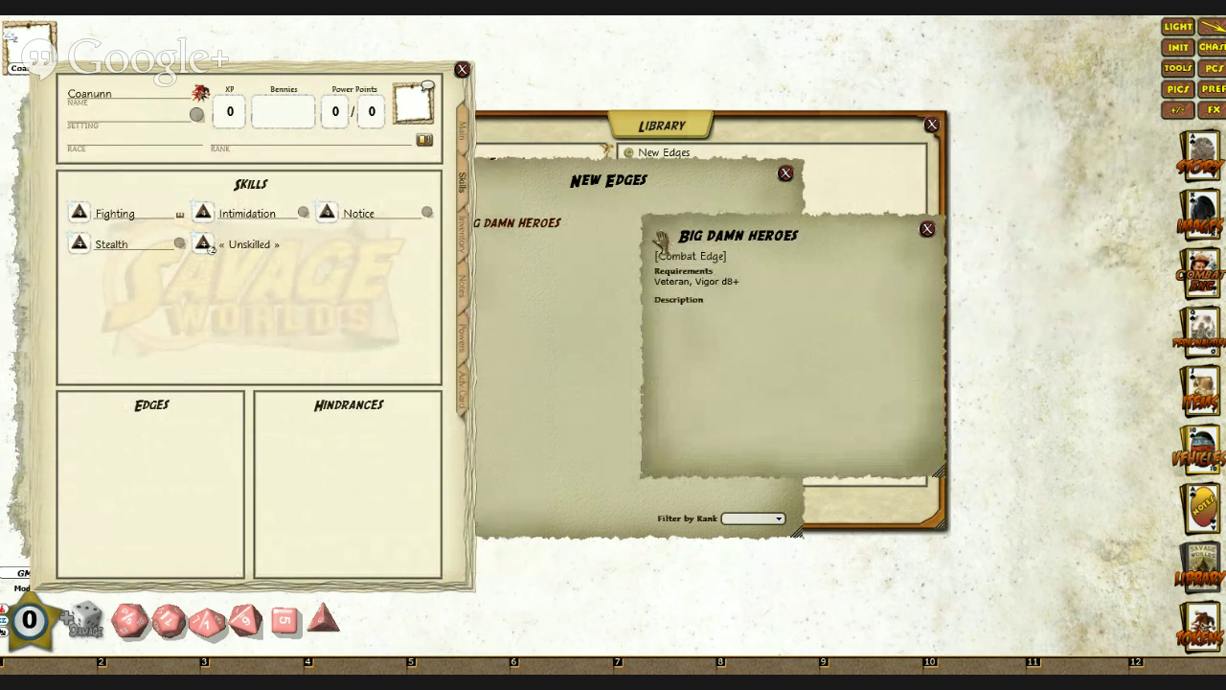
{"action": "left_click_drag", "start_coordinate": [660, 234], "coordinate": [158, 453]}
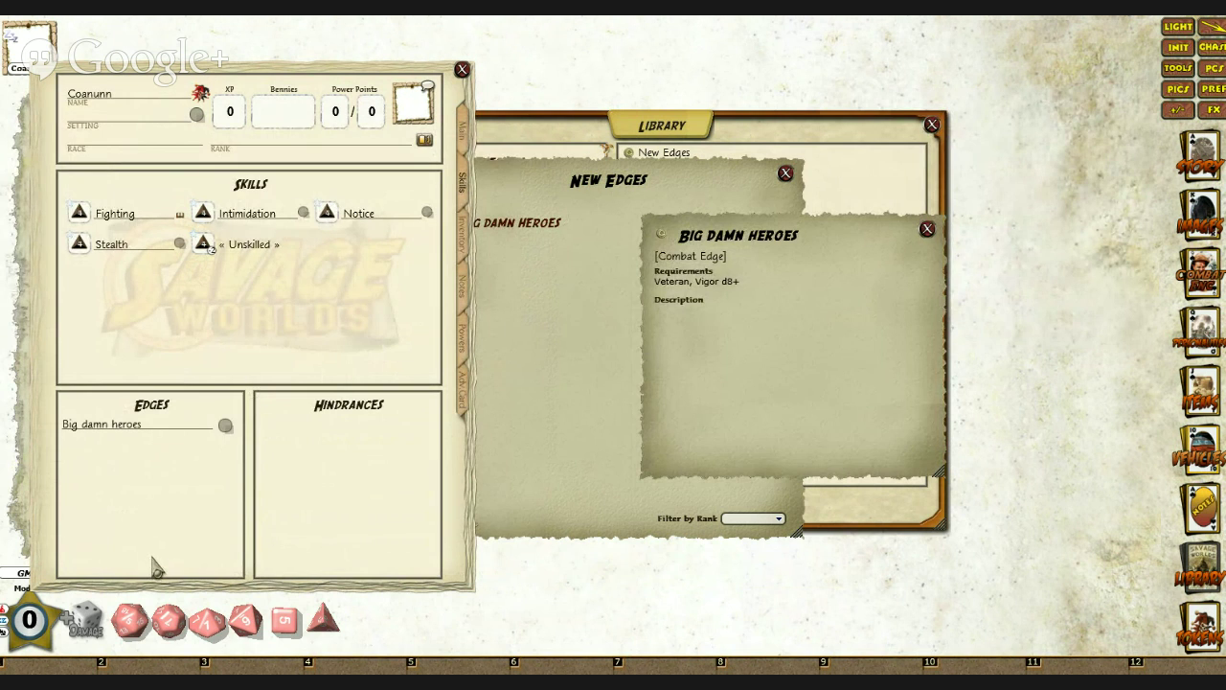
{"action": "left_click", "coordinate": [933, 235]}
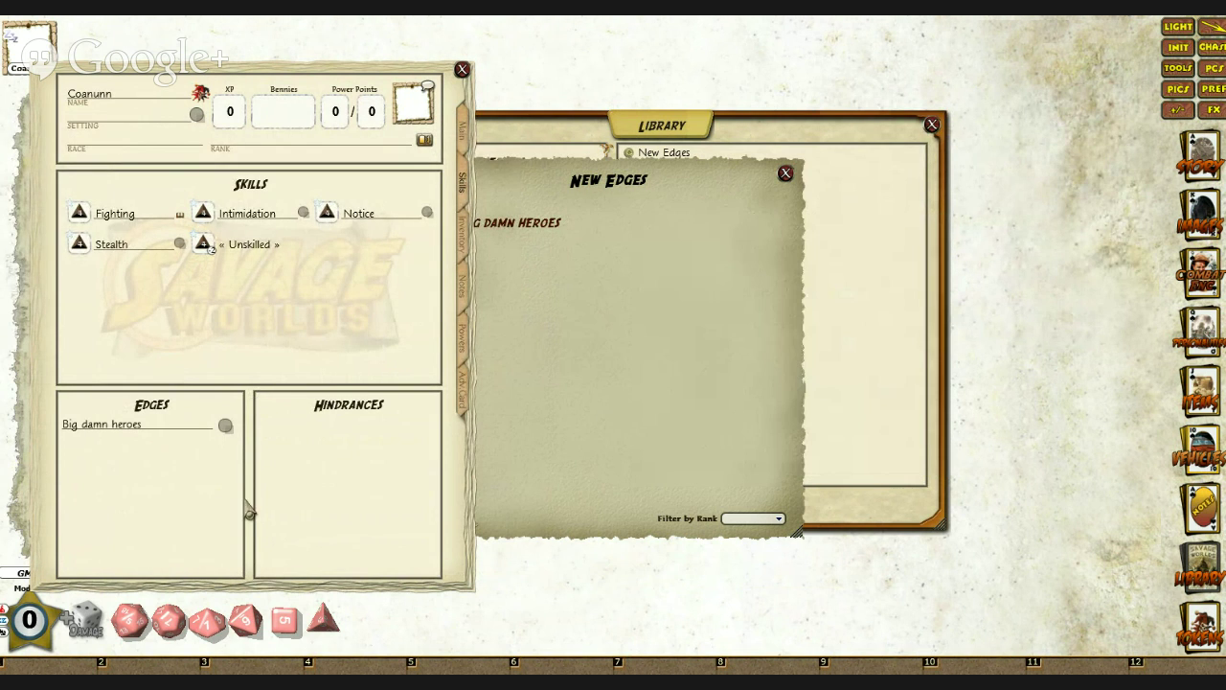
{"action": "left_click", "coordinate": [222, 428]}
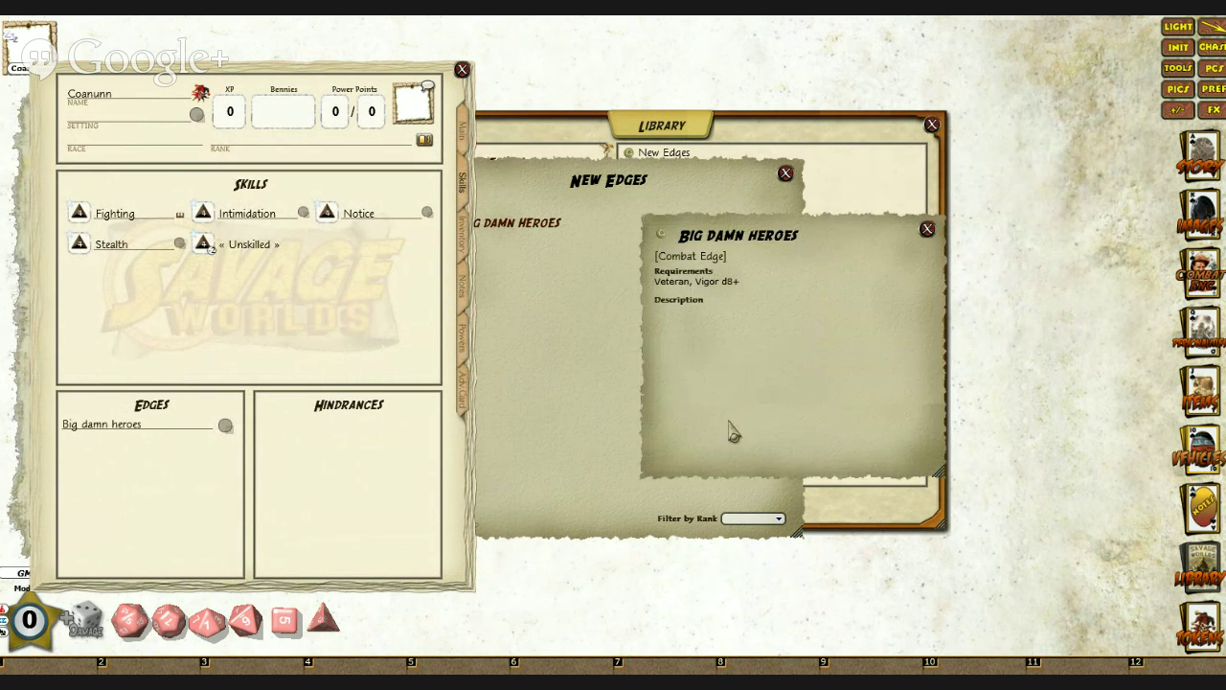
{"action": "left_click", "coordinate": [927, 230]}
Step: Close the New Edges list and the character sheet, leaving only the Library open
{"action": "left_click_drag", "start_coordinate": [610, 329], "coordinate": [865, 322]}
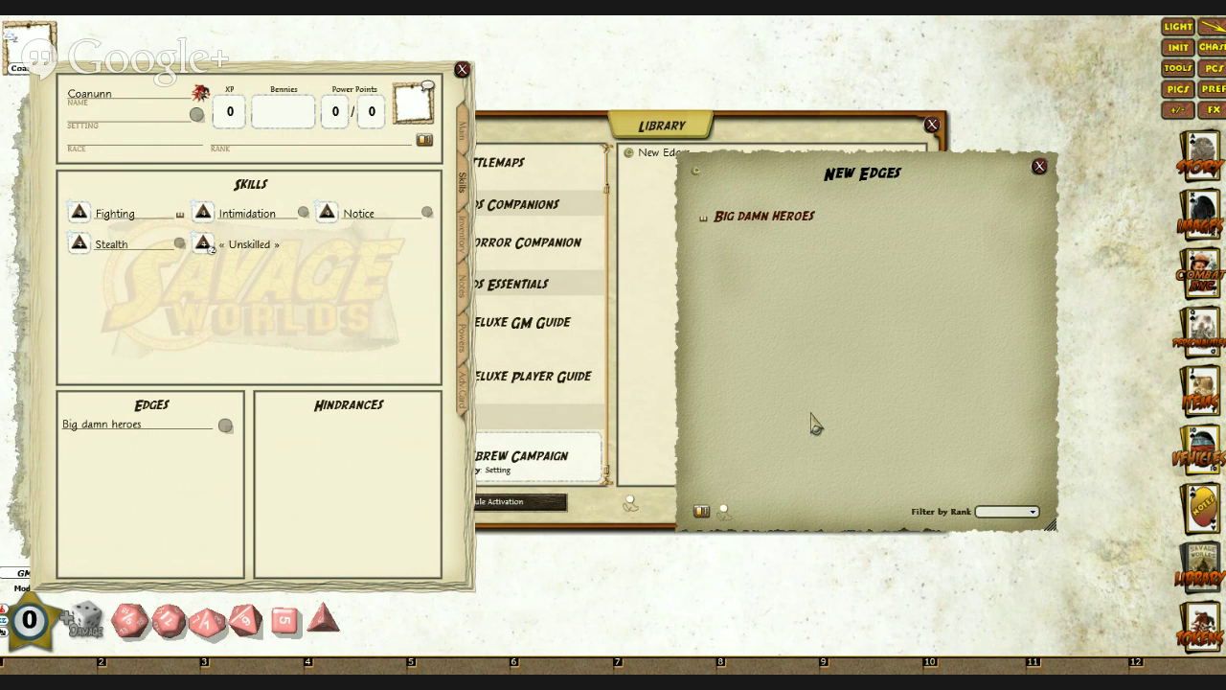
{"action": "left_click", "coordinate": [1040, 167]}
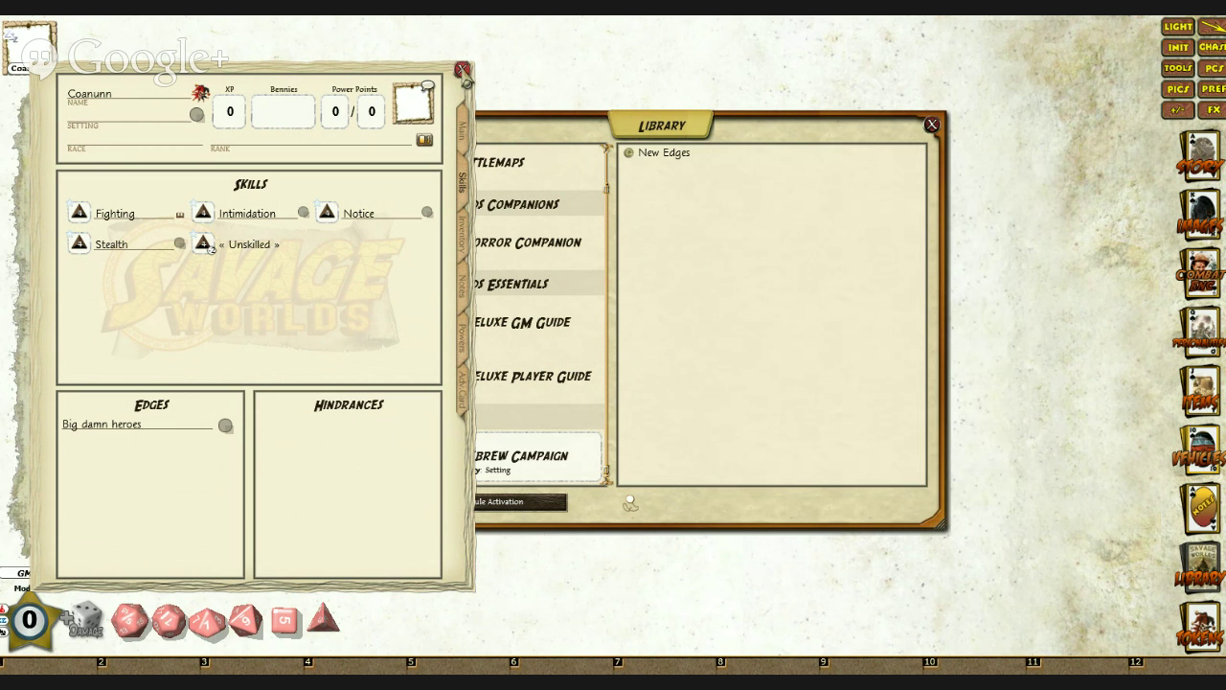
{"action": "left_click", "coordinate": [462, 70]}
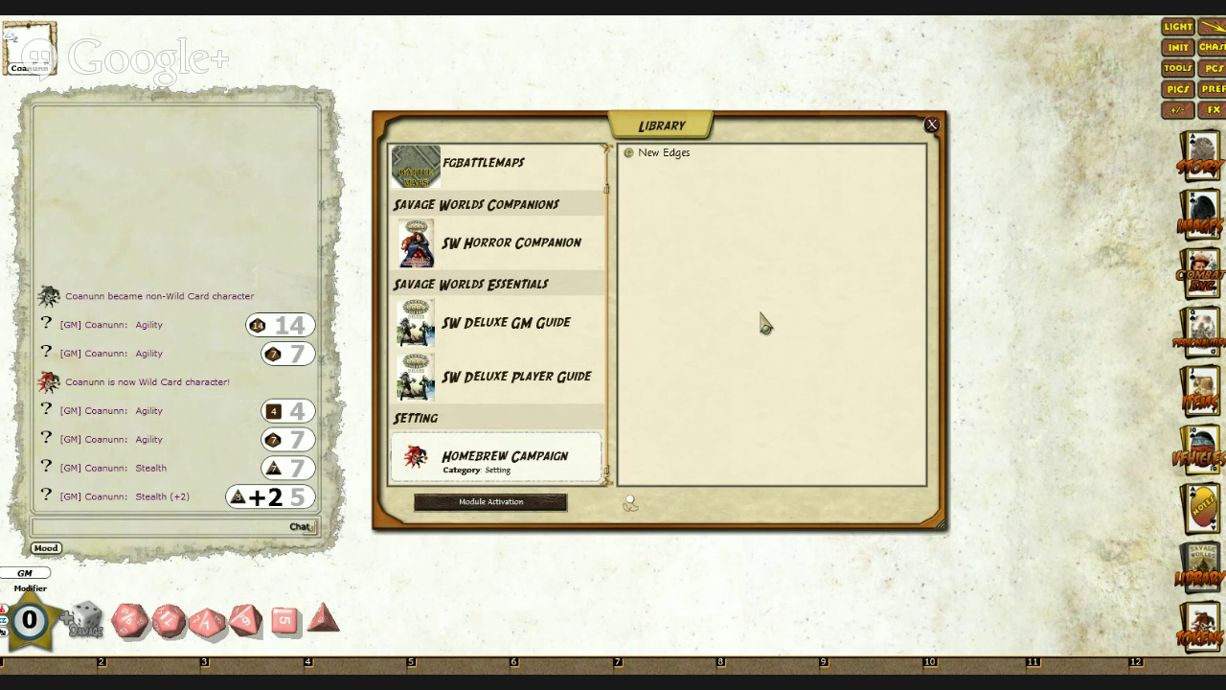
Step: Reopen the New Edges list from the Homebrew Campaign book, view its available options, and close it
{"action": "left_click", "coordinate": [631, 159]}
{"action": "right_click", "coordinate": [801, 289]}
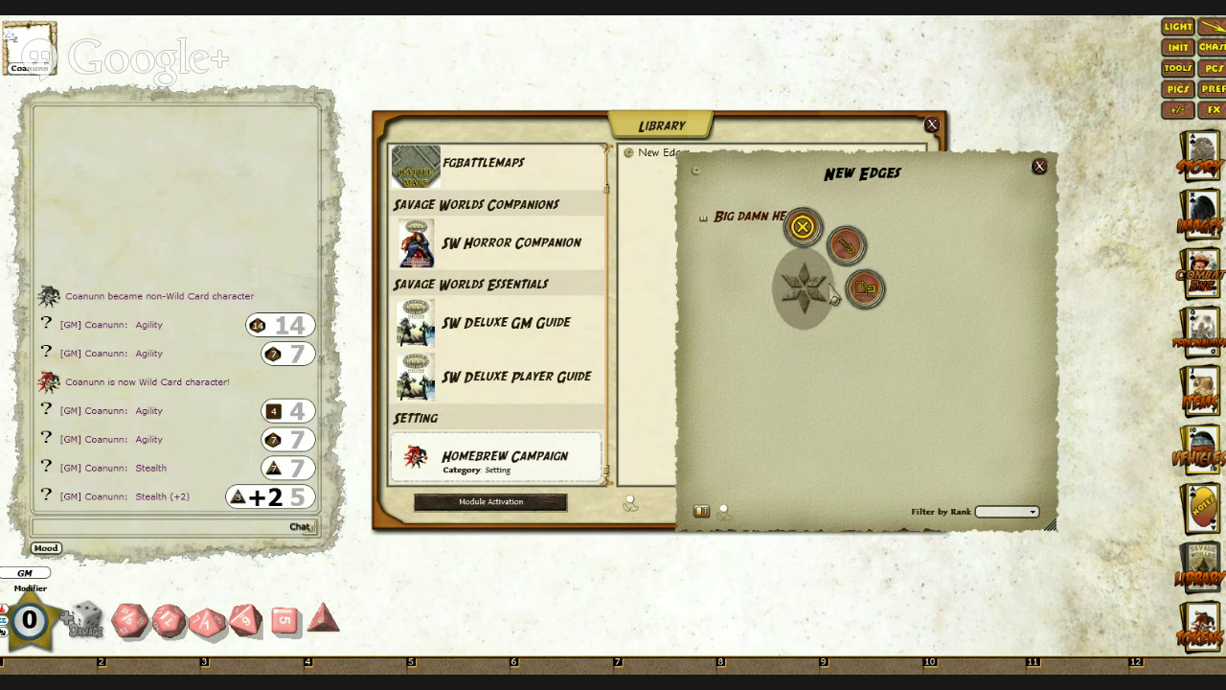
{"action": "left_click", "coordinate": [809, 295]}
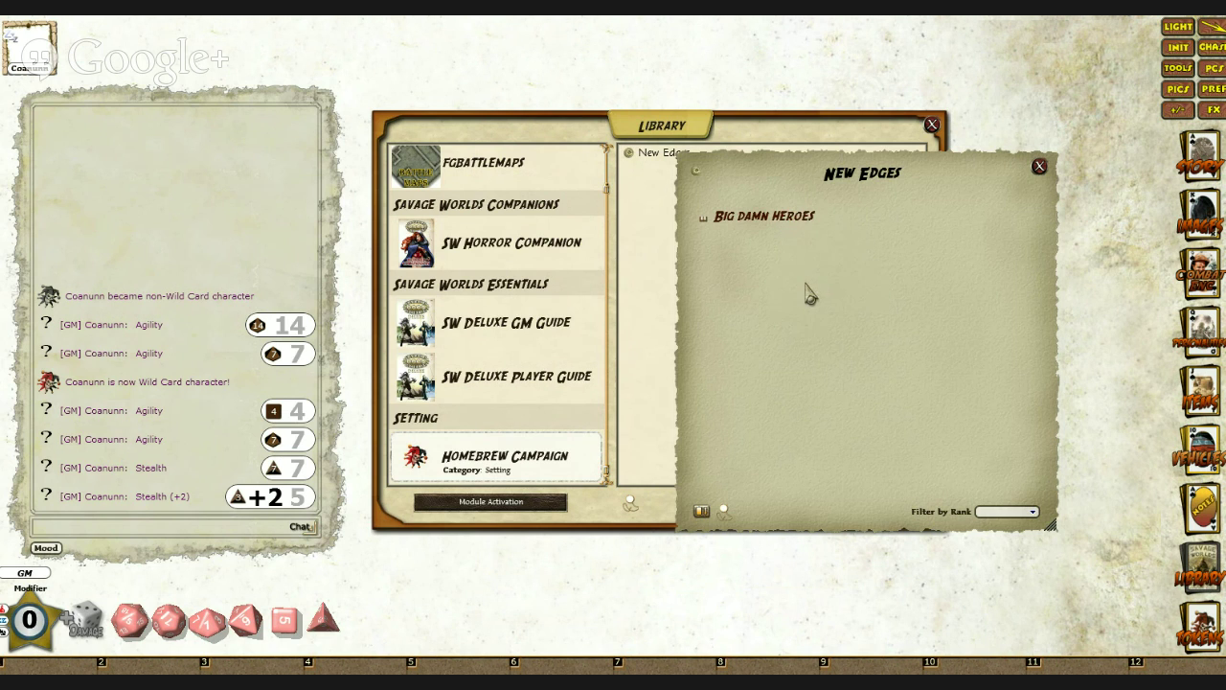
{"action": "left_click", "coordinate": [1040, 167]}
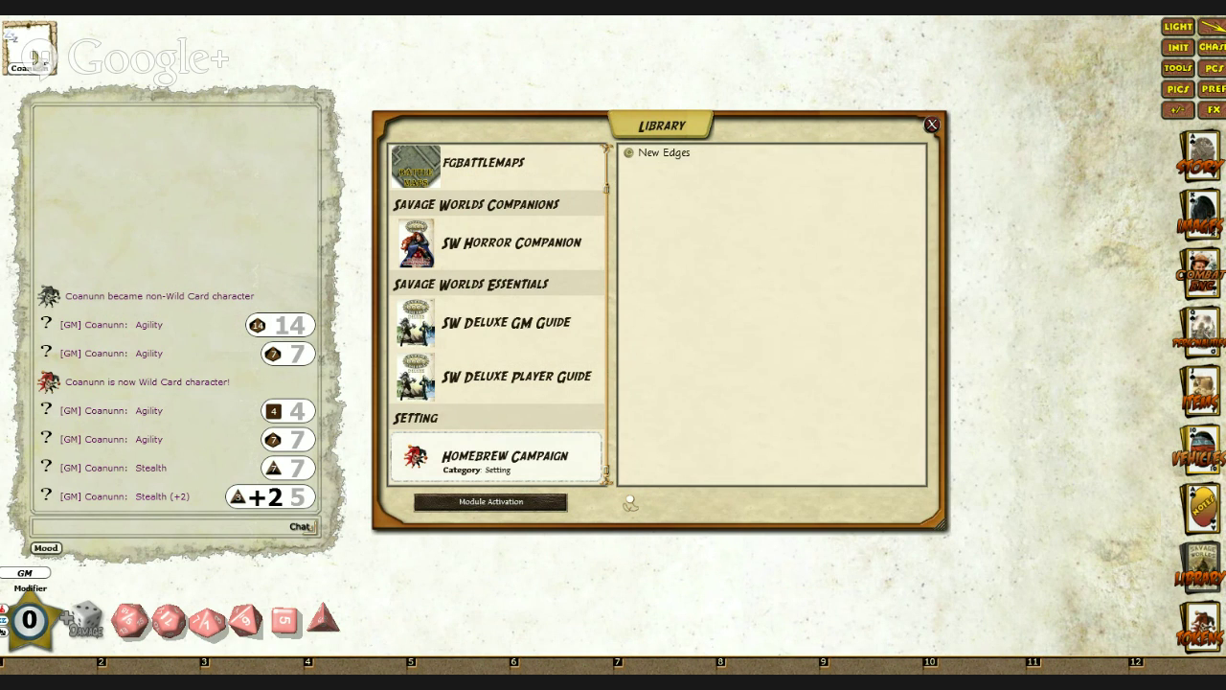
Step: Open the character sheet's skills and add a +2 bonus named "Alertness" to the Notice skill
{"action": "left_click", "coordinate": [35, 54]}
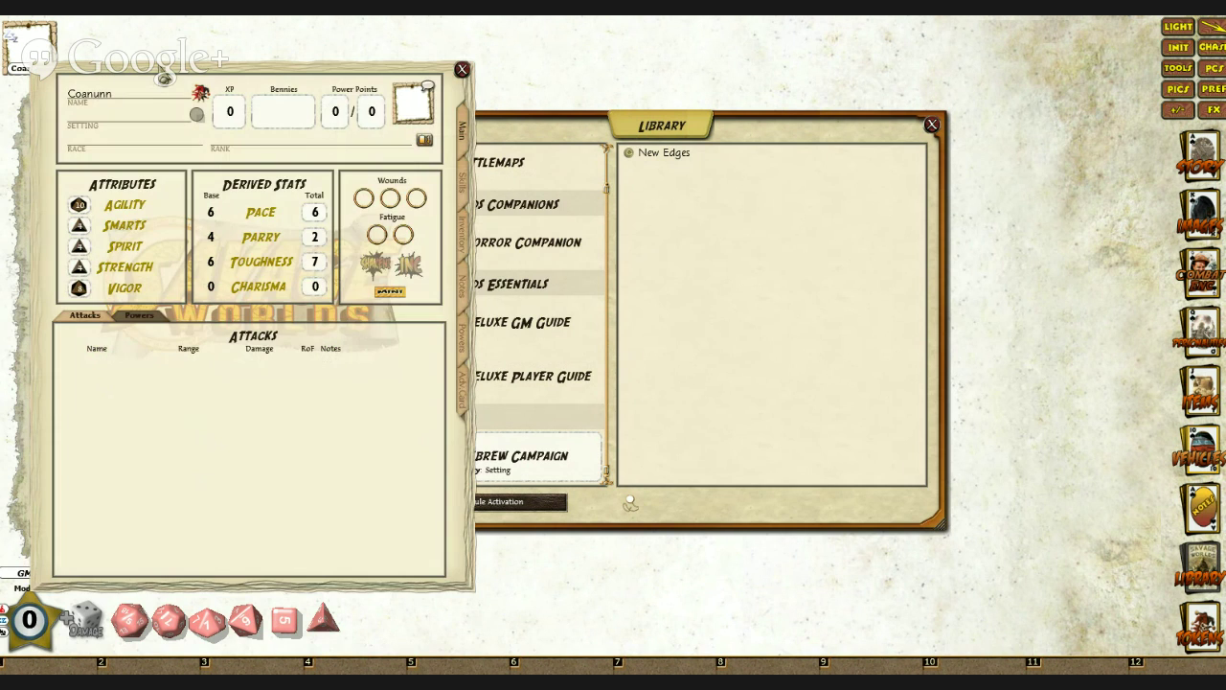
{"action": "left_click_drag", "start_coordinate": [161, 77], "coordinate": [628, 62]}
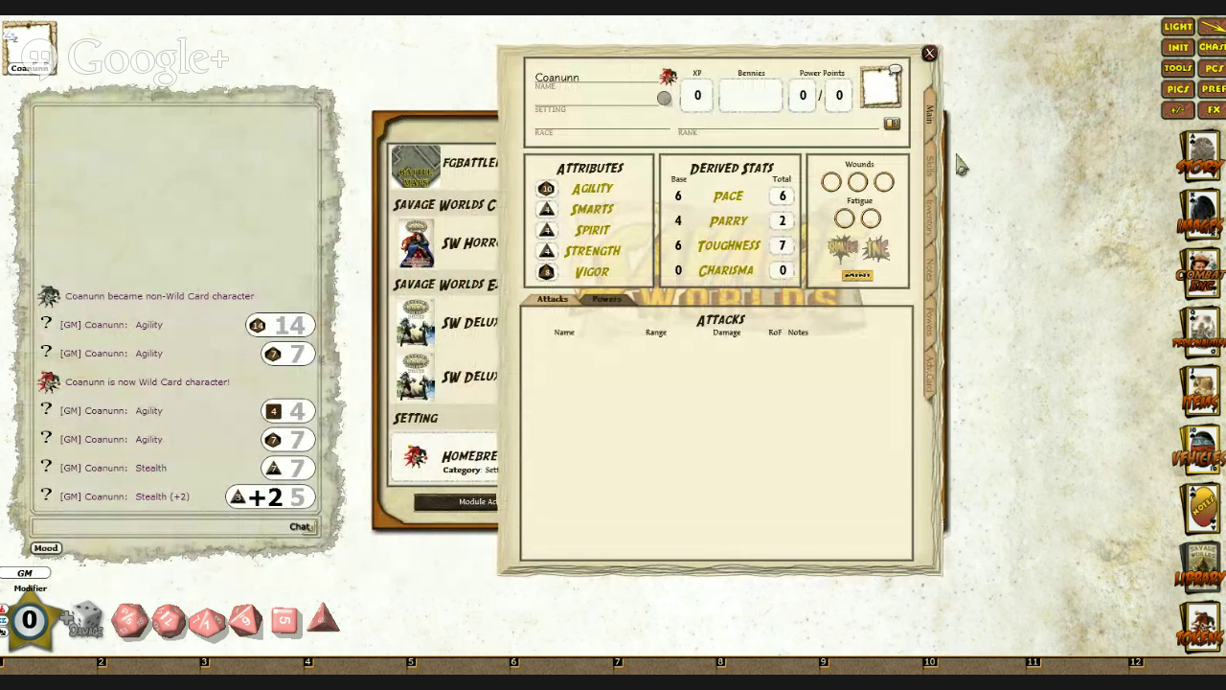
{"action": "left_click", "coordinate": [933, 176]}
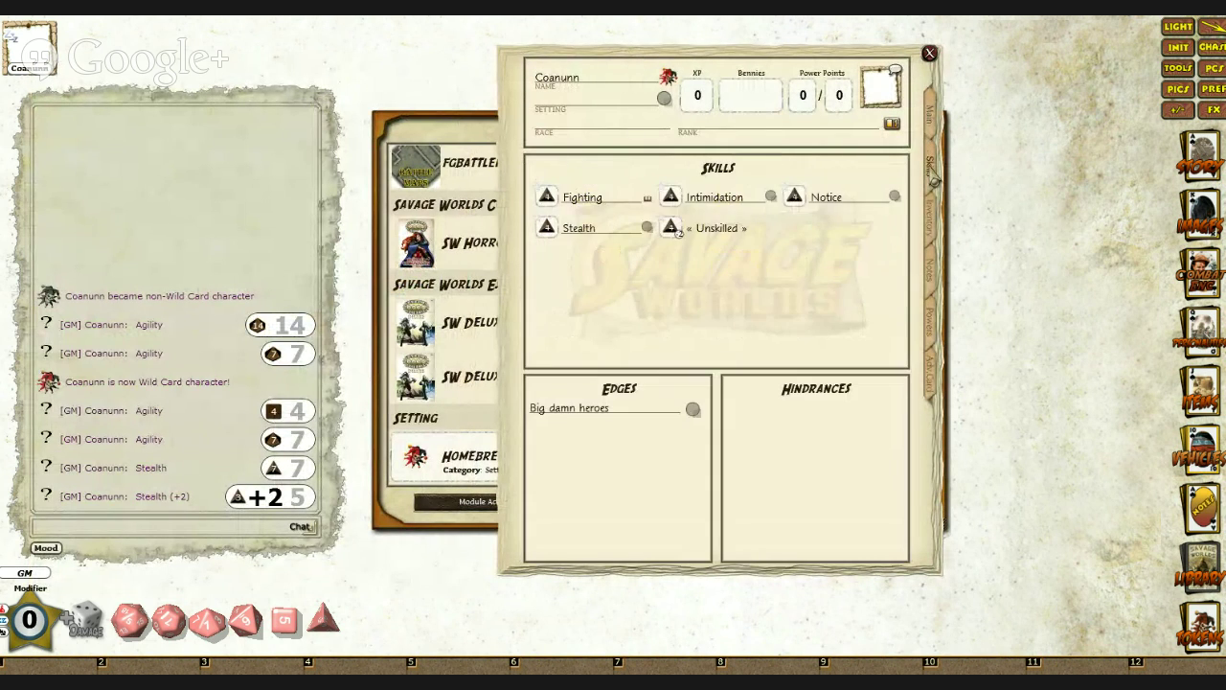
{"action": "right_click", "coordinate": [796, 201]}
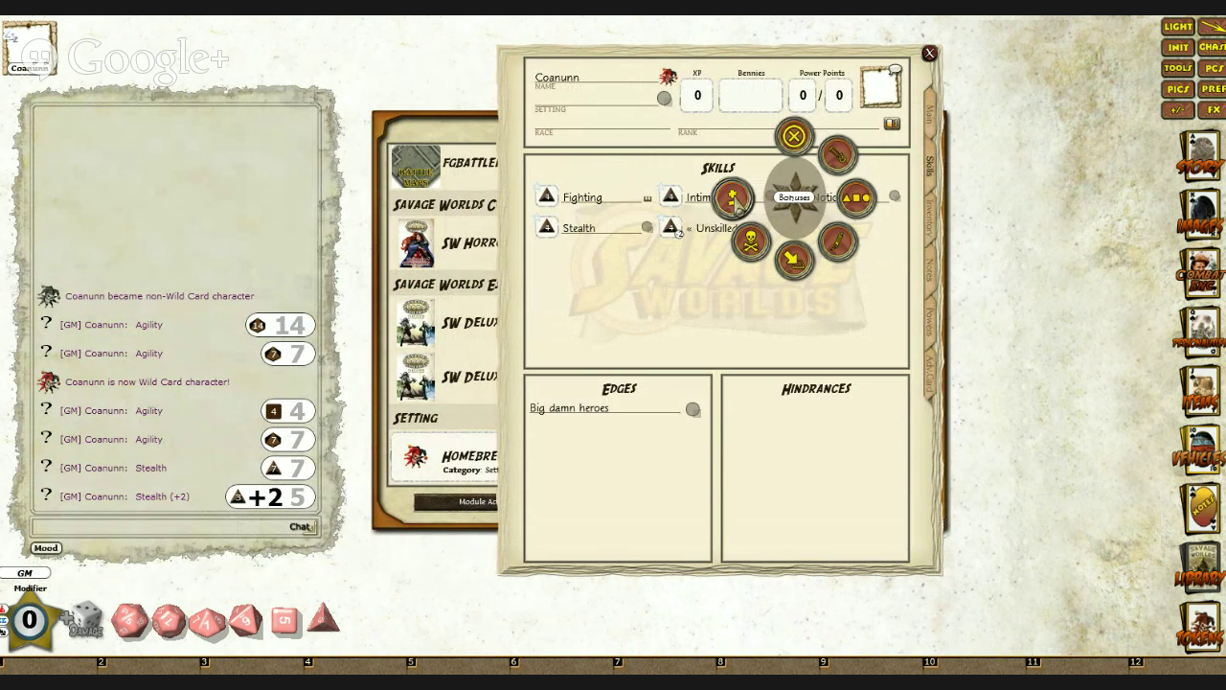
{"action": "left_click", "coordinate": [738, 201]}
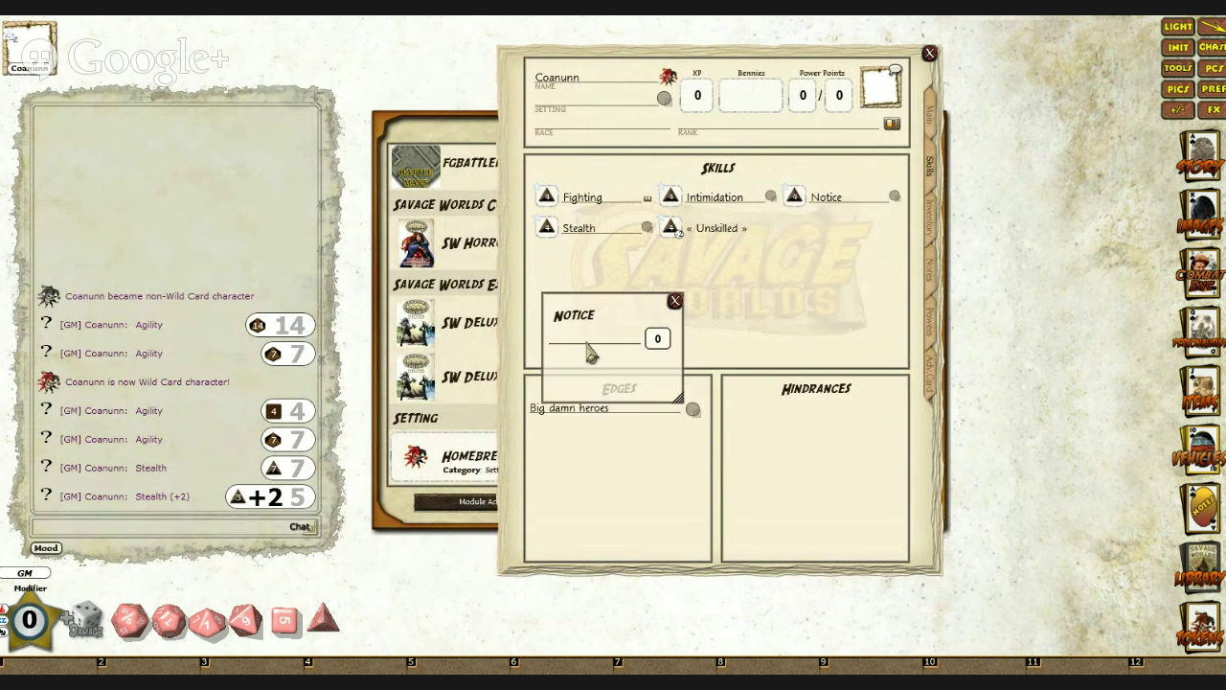
{"action": "type", "text": "Alertness"}
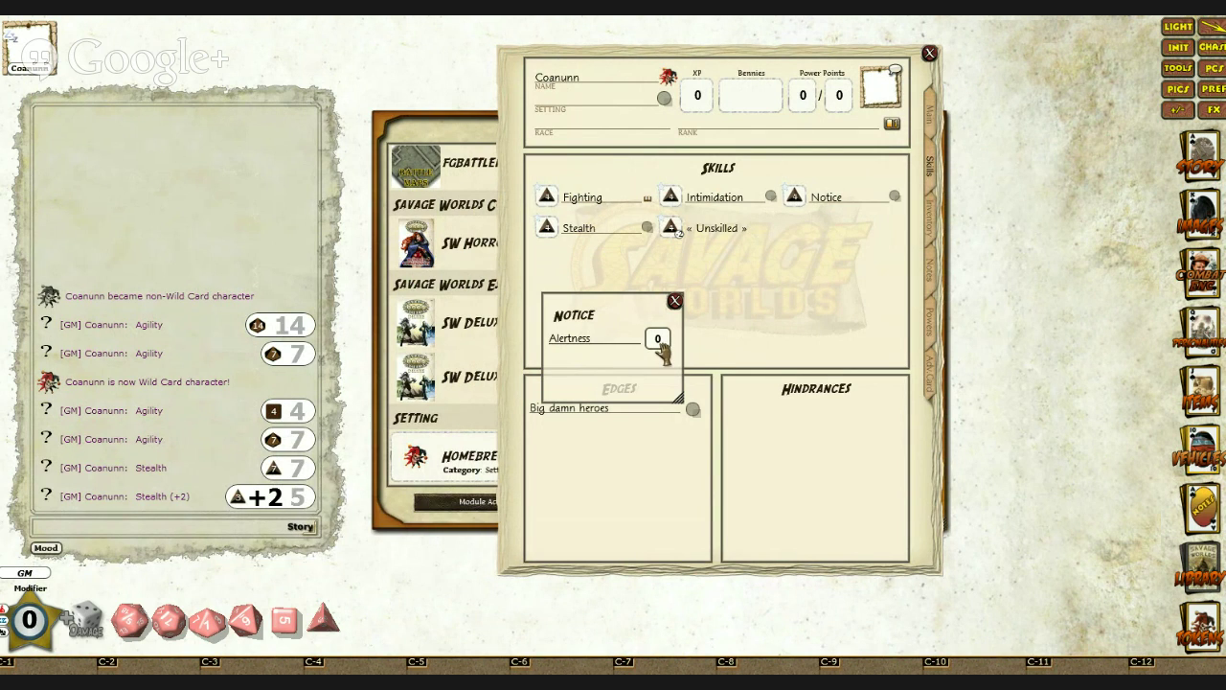
{"action": "scroll", "coordinate": [659, 347], "scroll_direction": "up", "scroll_amount": 2}
{"action": "left_click", "coordinate": [676, 300]}
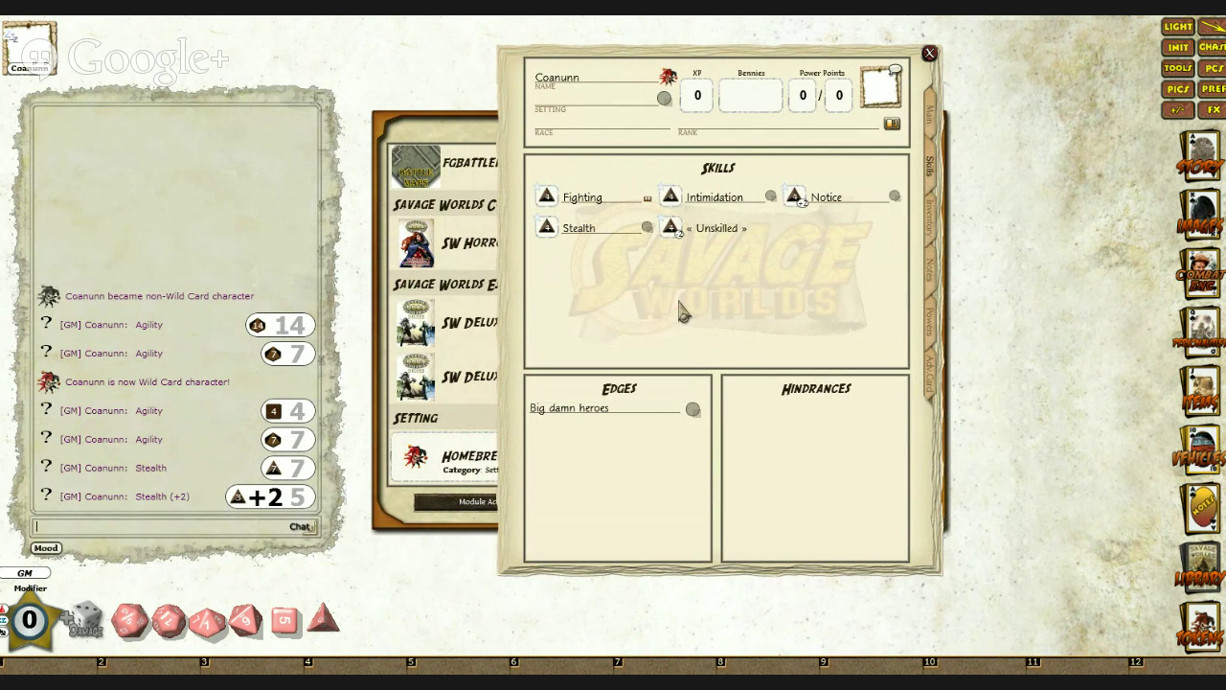
Step: Roll the Notice skill with its Alertness bonus, then review the skill's bonus entry and close it
{"action": "double_click", "coordinate": [805, 197]}
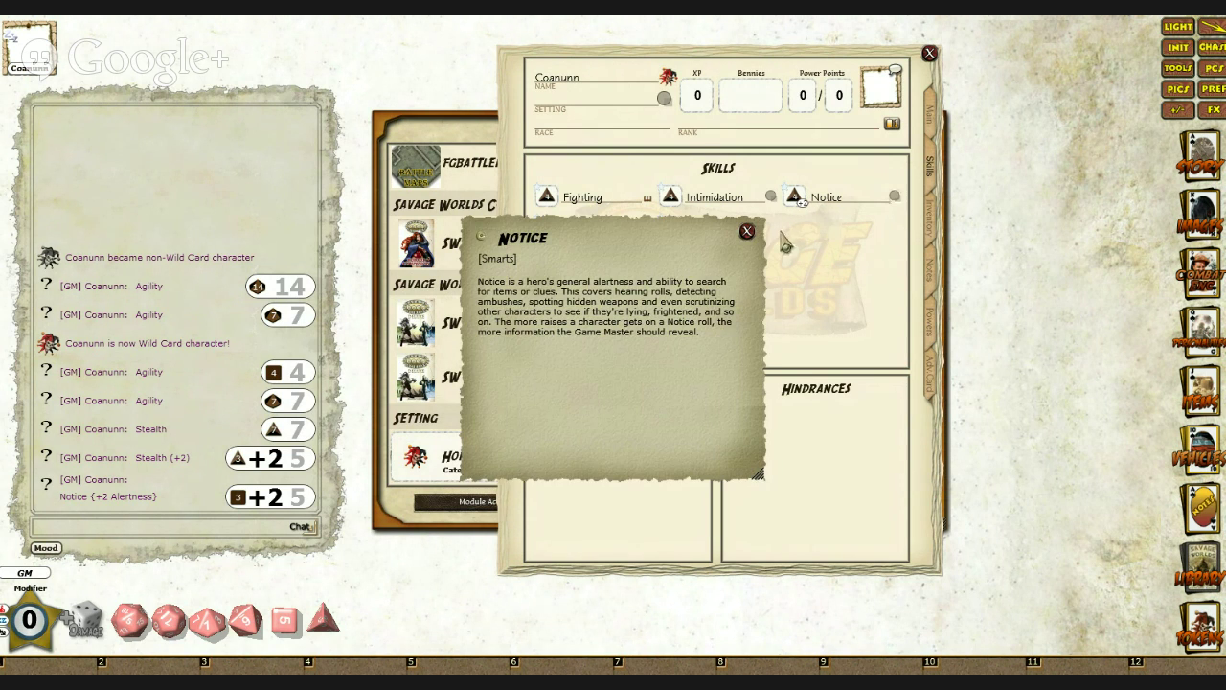
{"action": "right_click", "coordinate": [796, 192]}
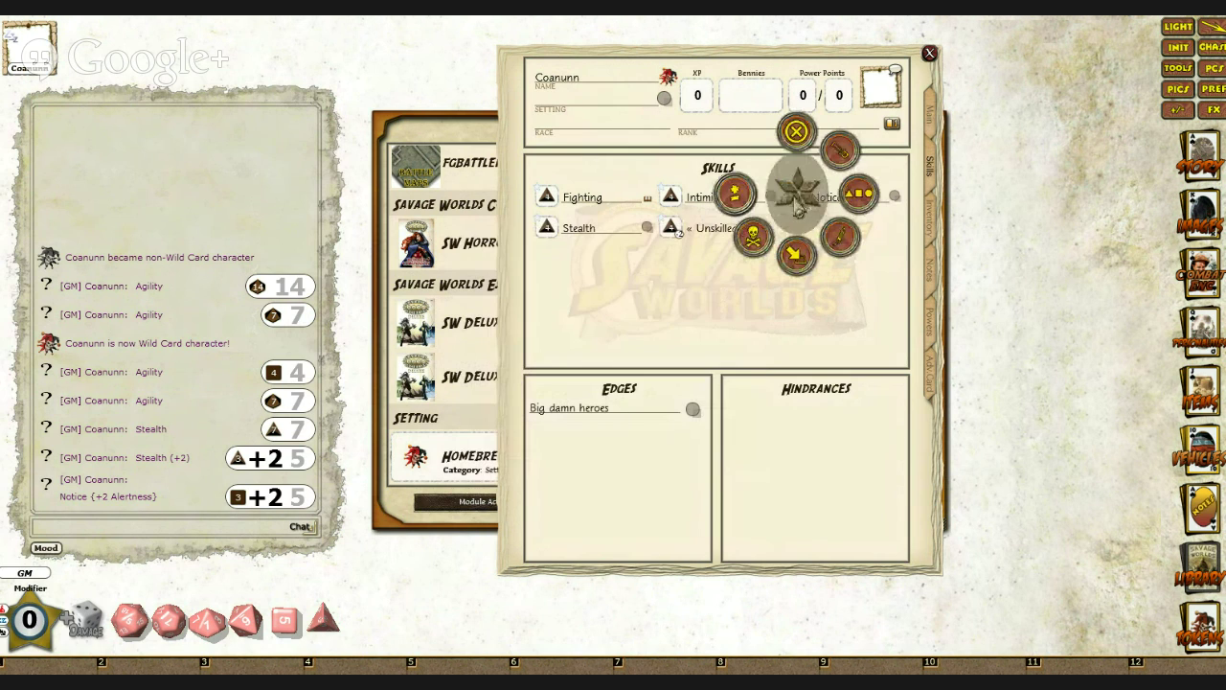
{"action": "left_click", "coordinate": [736, 201]}
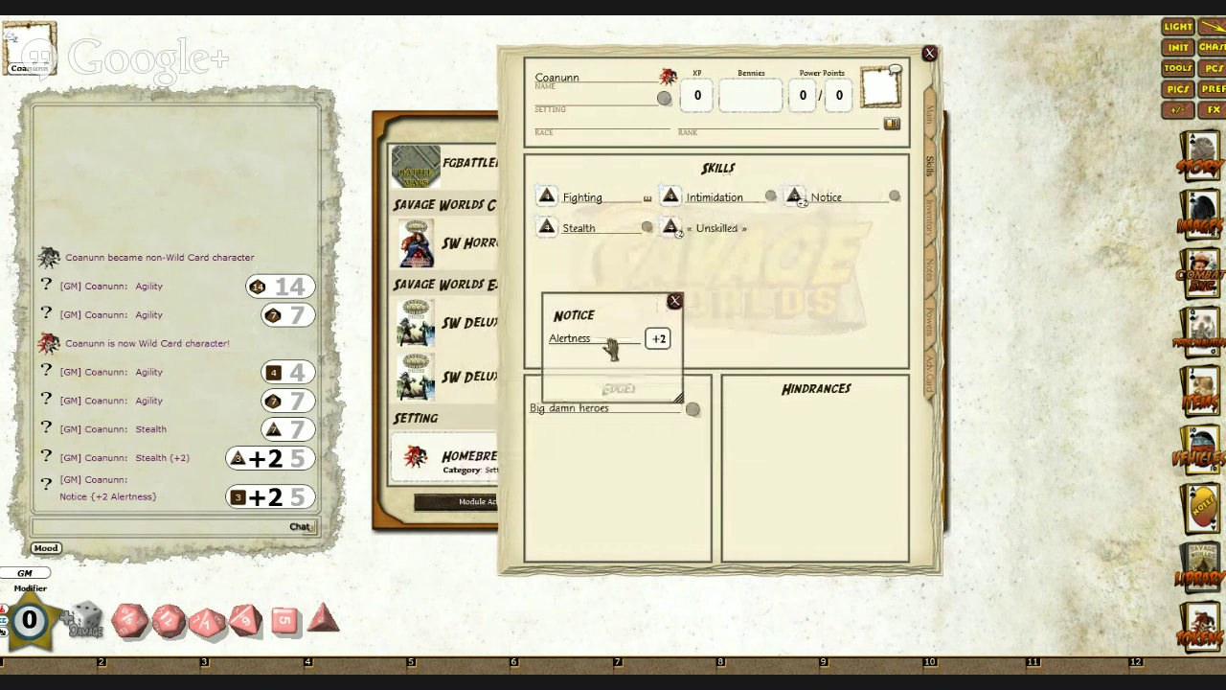
{"action": "left_click_drag", "start_coordinate": [618, 342], "coordinate": [608, 343]}
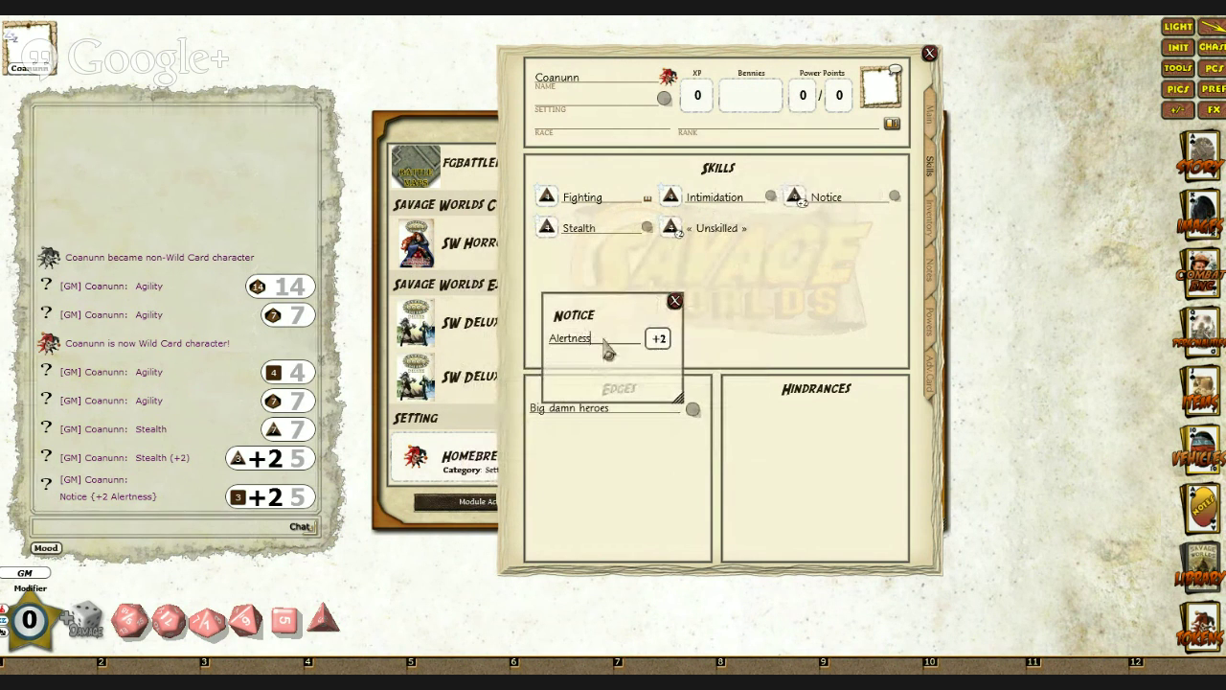
{"action": "left_click", "coordinate": [675, 303]}
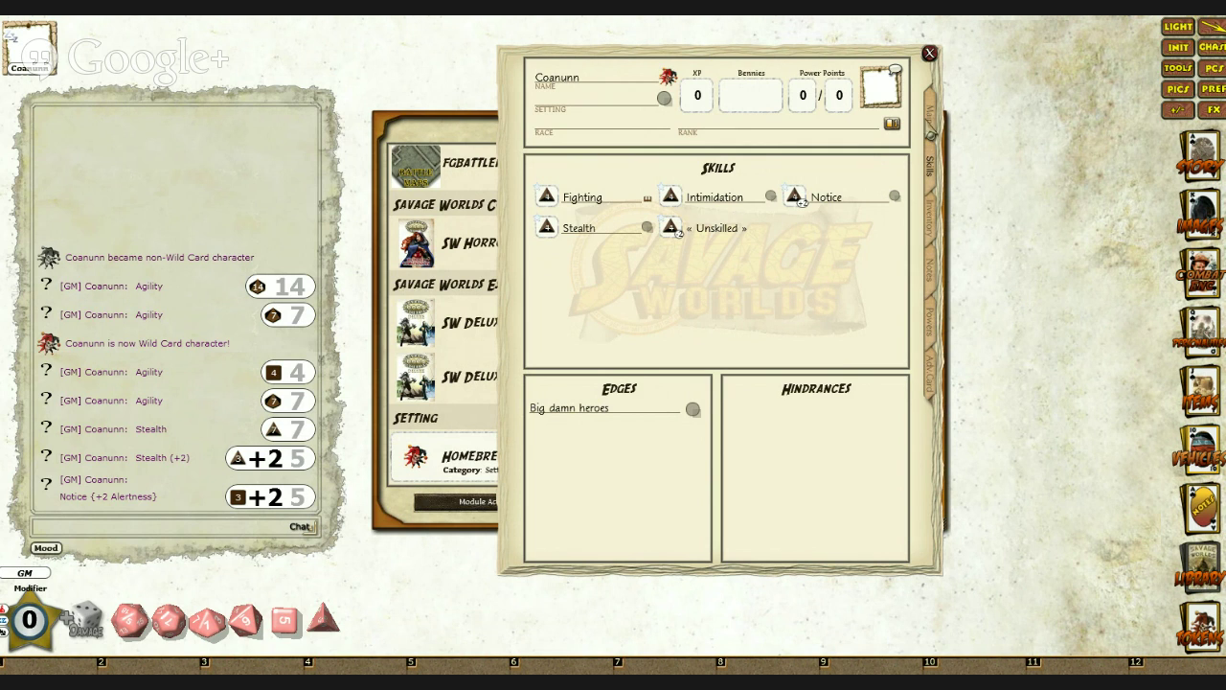
Step: Set the character's total Charisma to 2 and add a bonus named "Charisma" to the Intimidation skill
{"action": "left_click", "coordinate": [930, 127]}
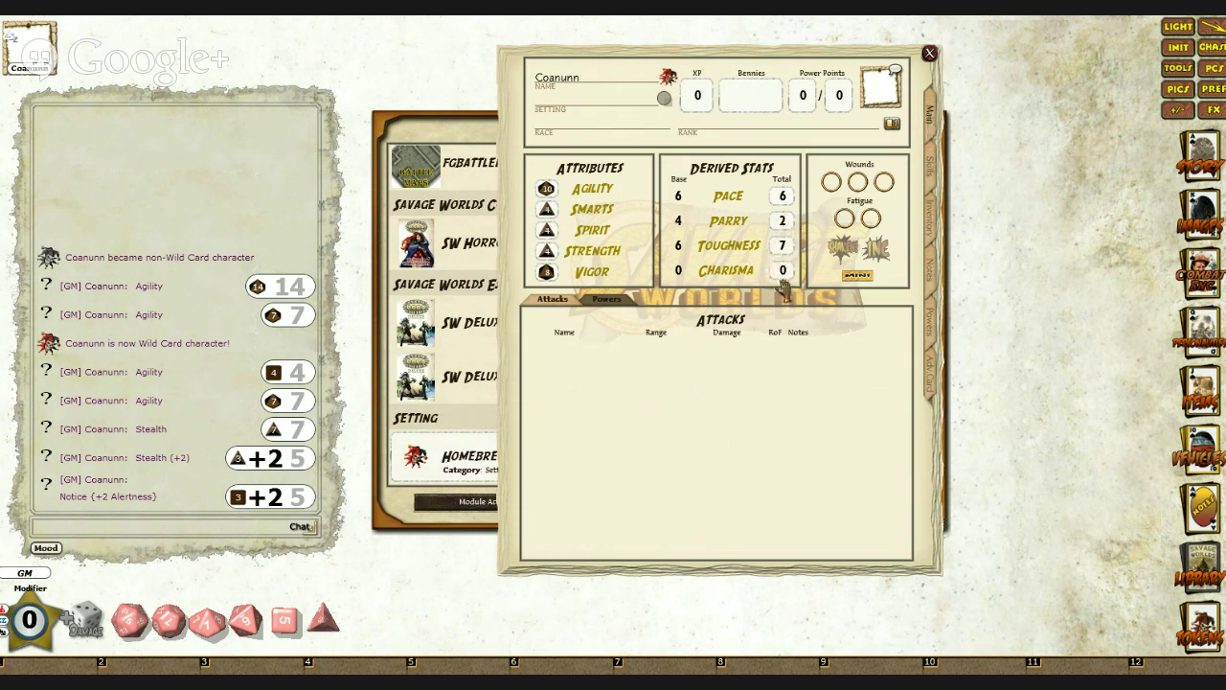
{"action": "scroll", "coordinate": [784, 273], "scroll_direction": "up", "scroll_amount": 2}
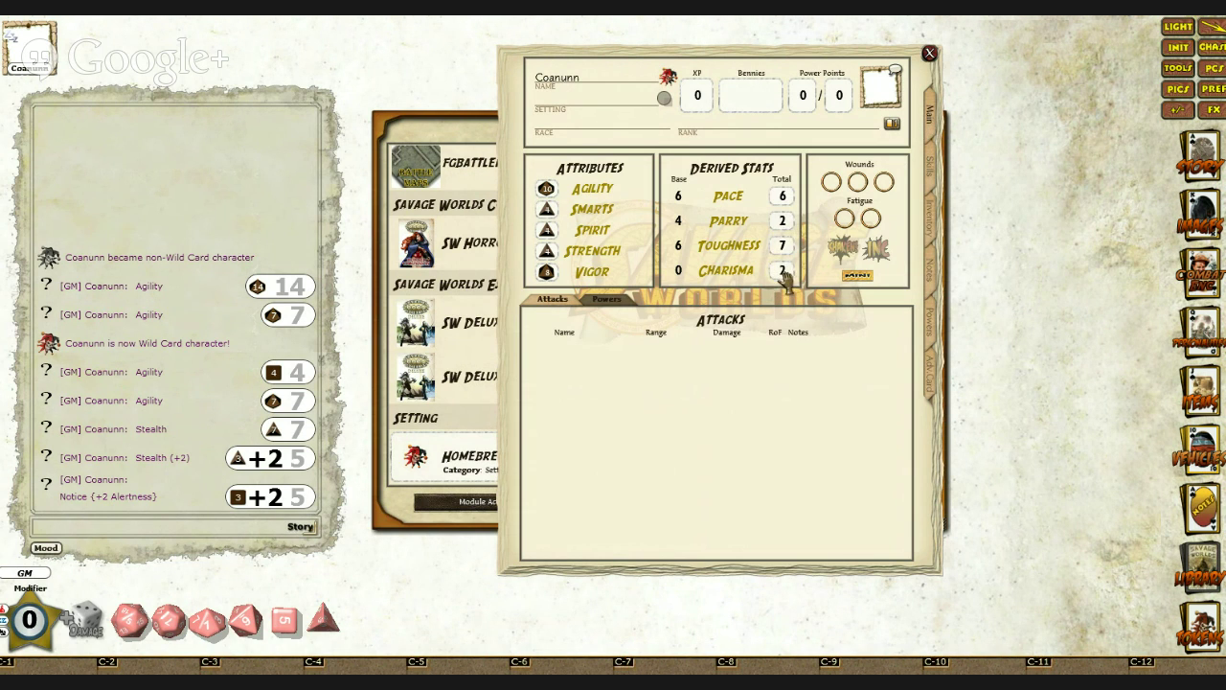
{"action": "left_click", "coordinate": [934, 167]}
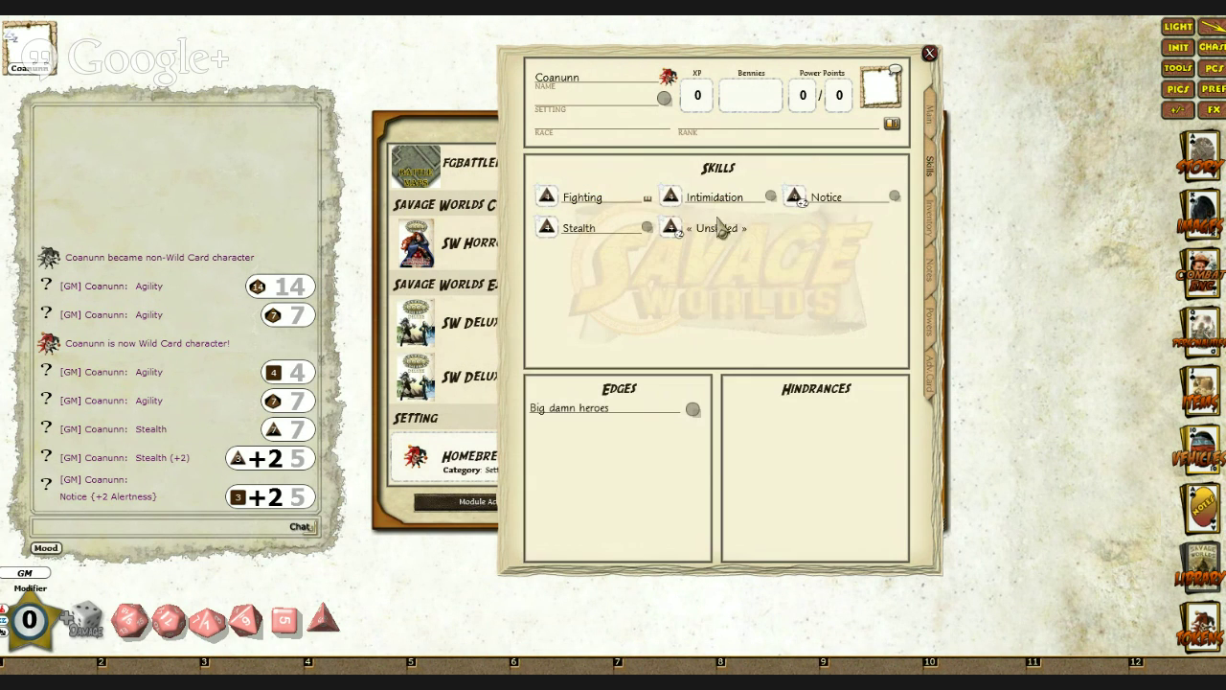
{"action": "right_click", "coordinate": [671, 199]}
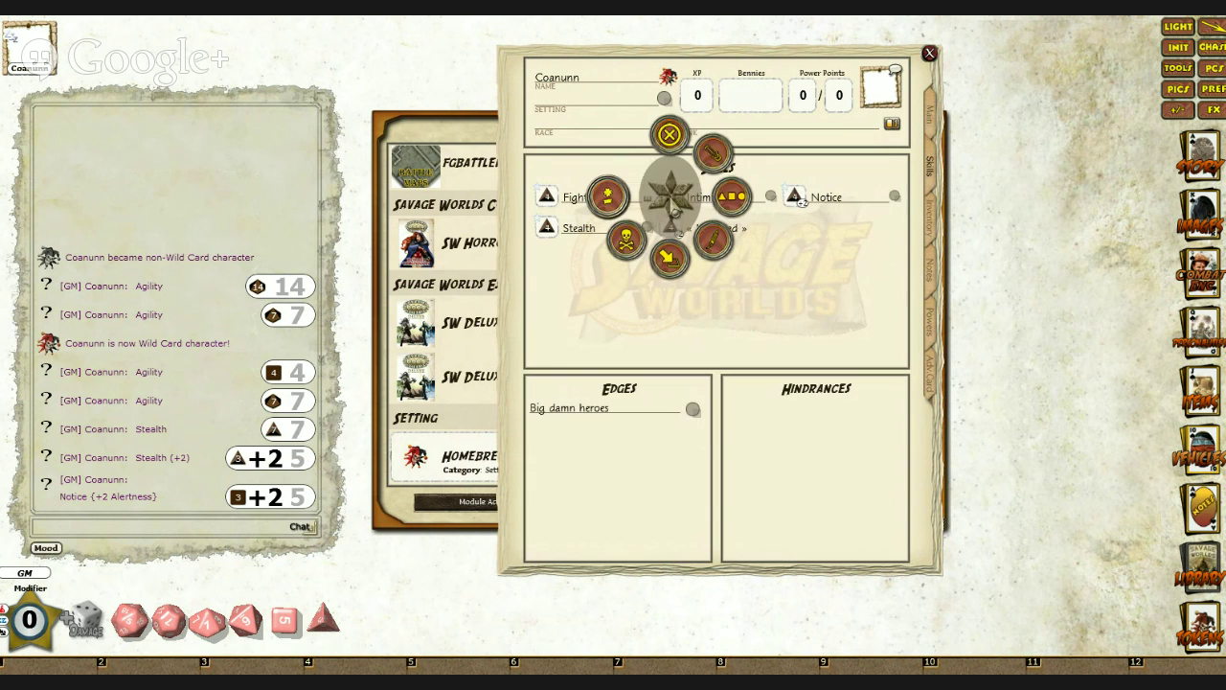
{"action": "left_click", "coordinate": [616, 211]}
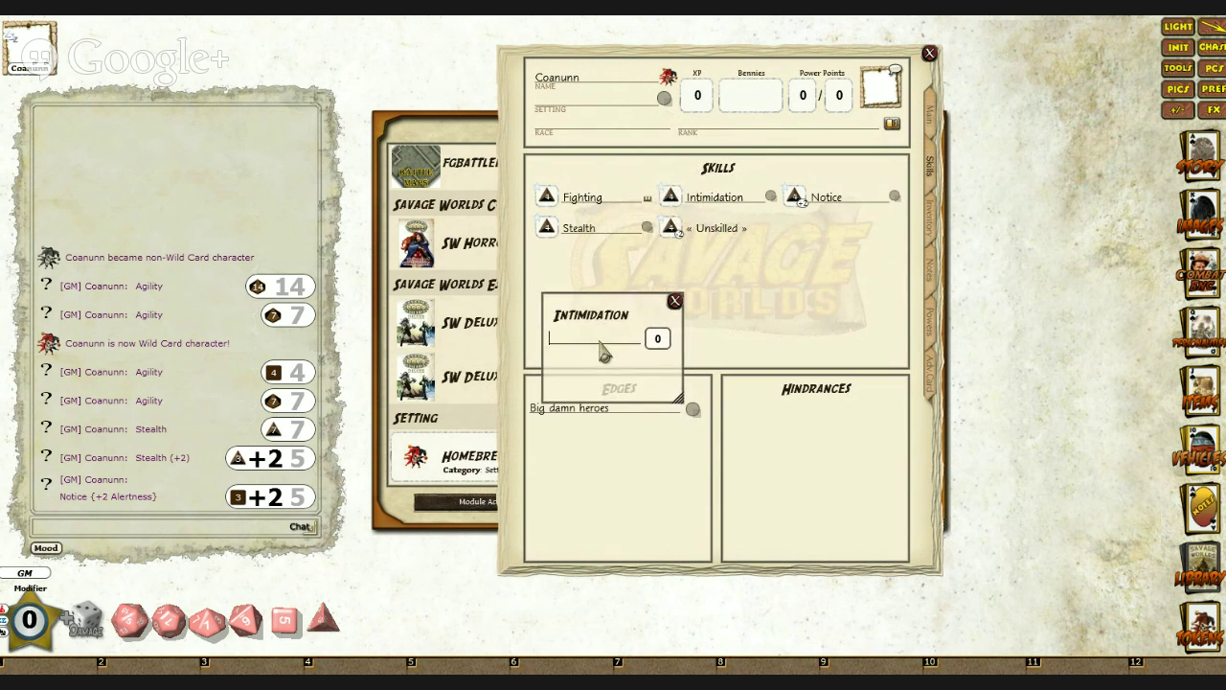
{"action": "type", "text": "Charl"}
{"action": "type", "text": "sma"}
Step: Check the character's Charisma against the Intimidation skill, then raise total Charisma to 4
{"action": "left_click", "coordinate": [930, 115]}
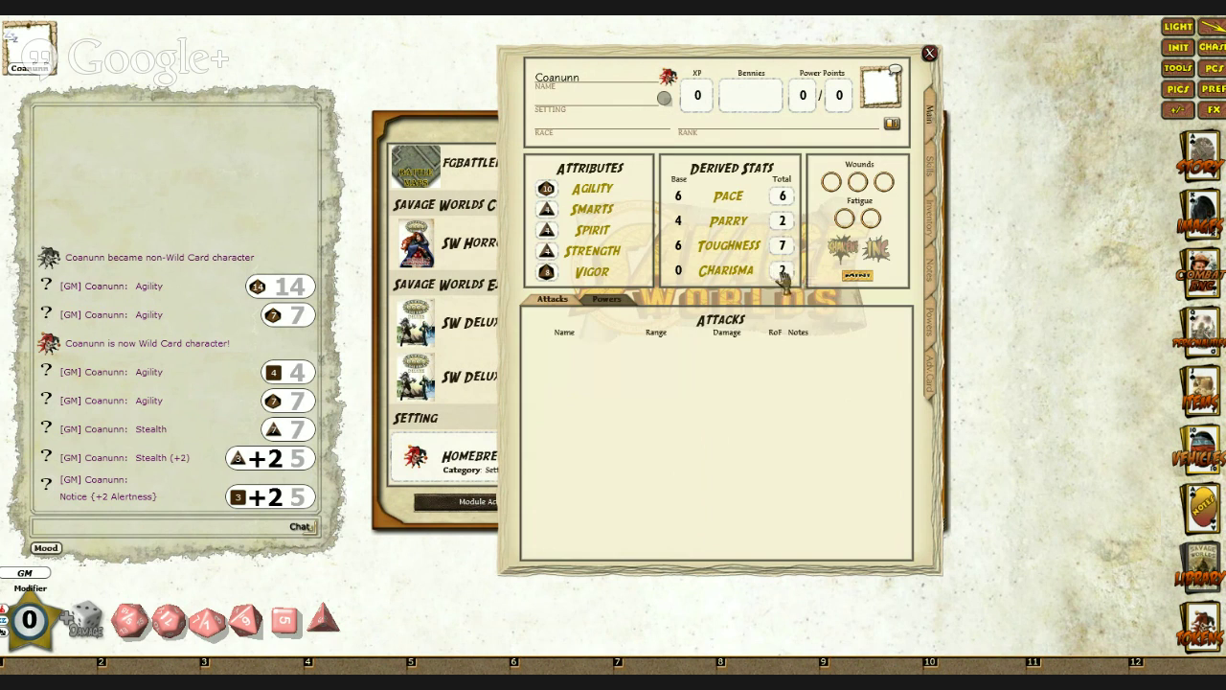
{"action": "left_click", "coordinate": [930, 179]}
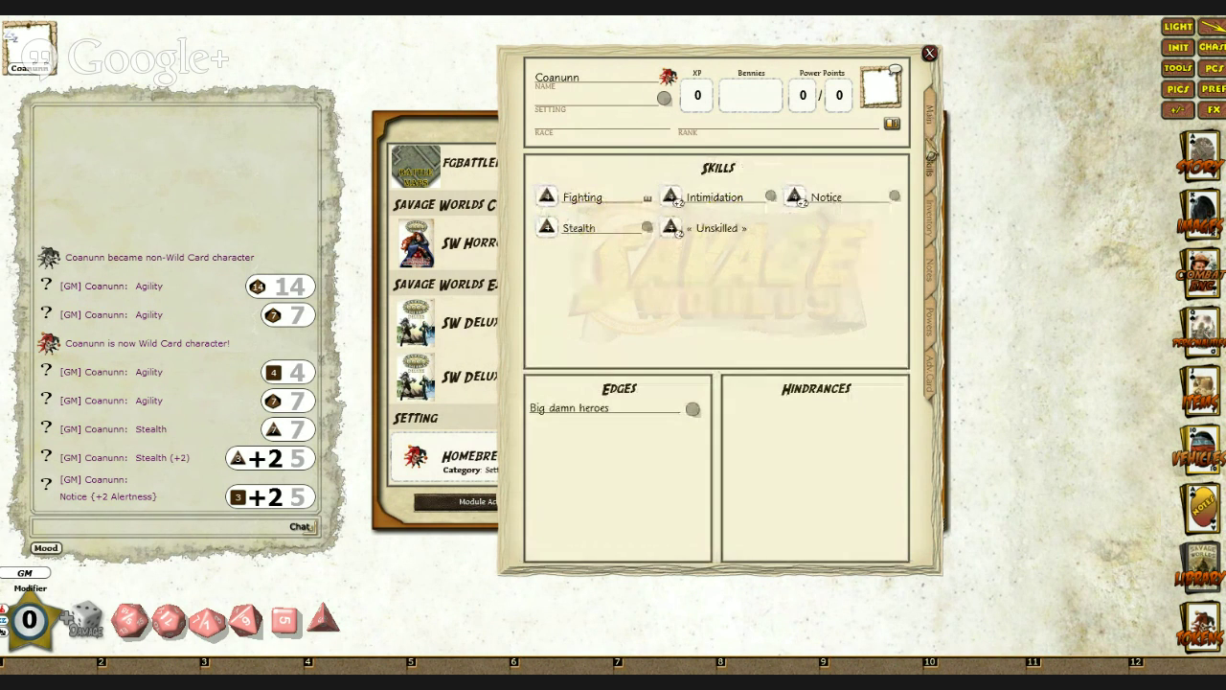
{"action": "left_click", "coordinate": [929, 115]}
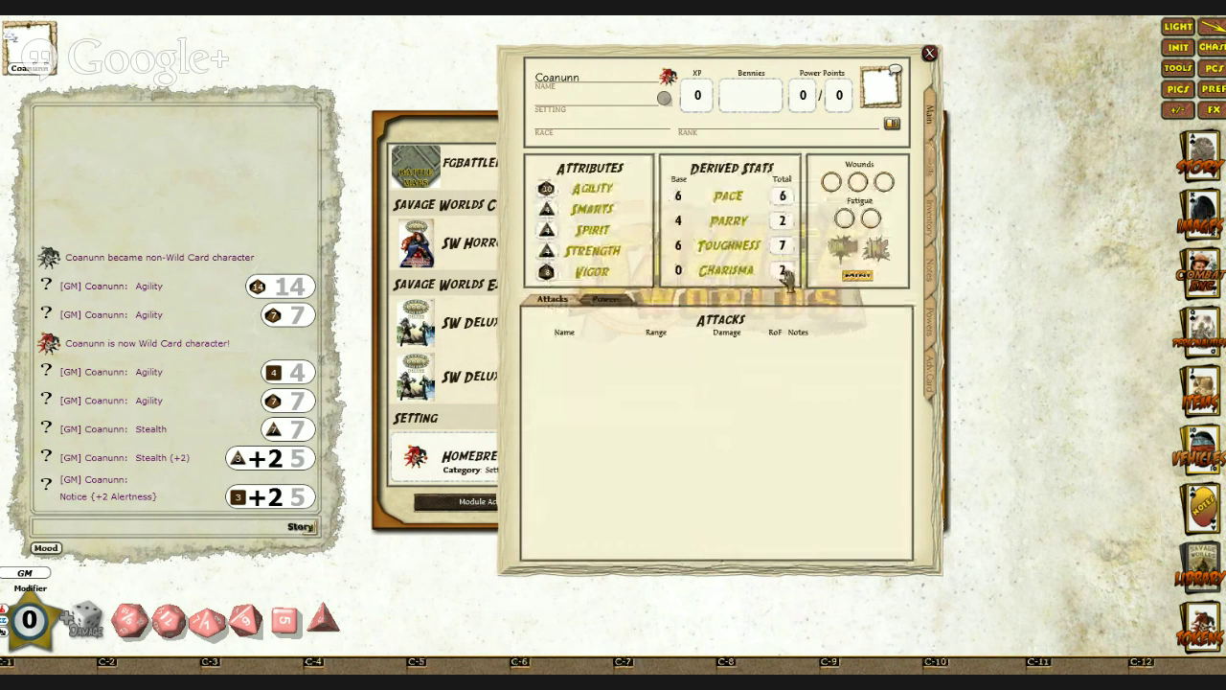
{"action": "scroll", "coordinate": [783, 274], "scroll_direction": "up", "scroll_amount": 2}
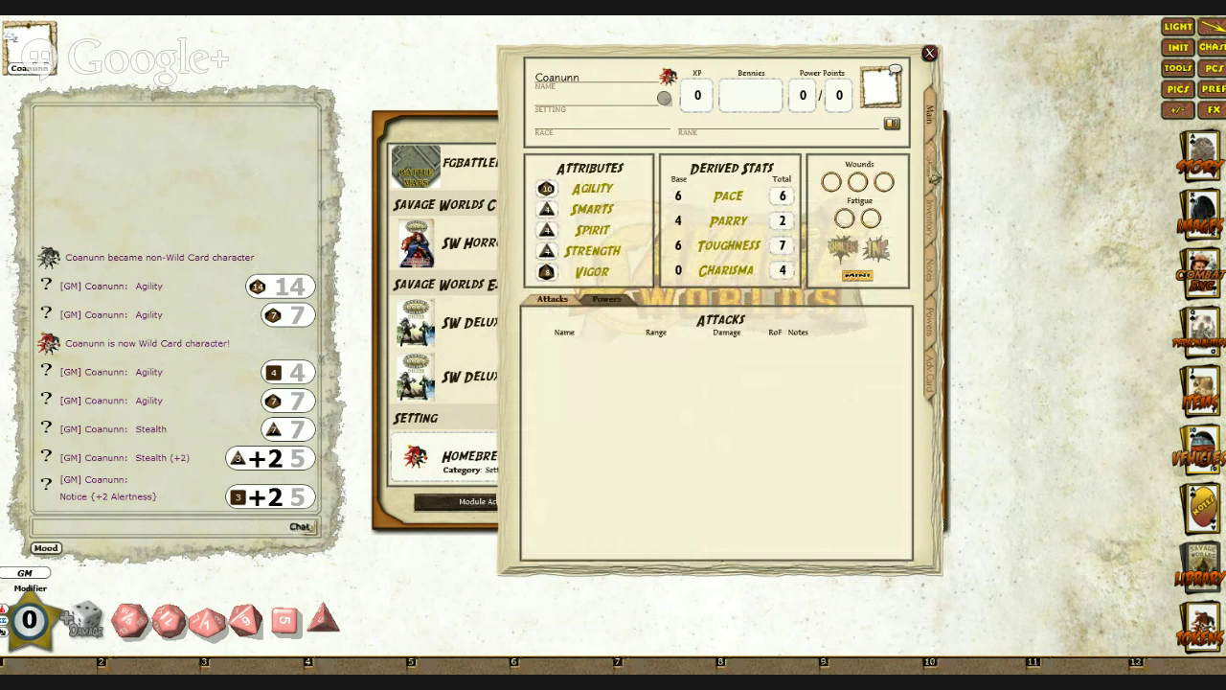
Step: Review the Charisma bonus entry on the Intimidation skill and close it
{"action": "left_click", "coordinate": [930, 173]}
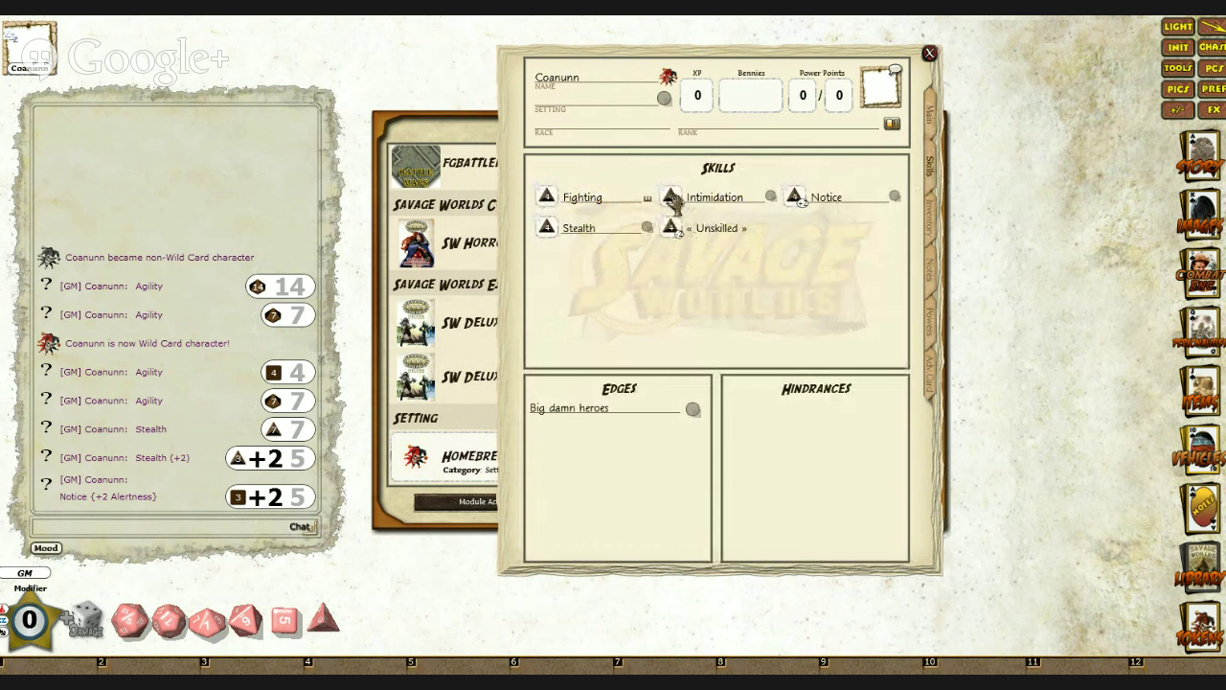
{"action": "right_click", "coordinate": [676, 199]}
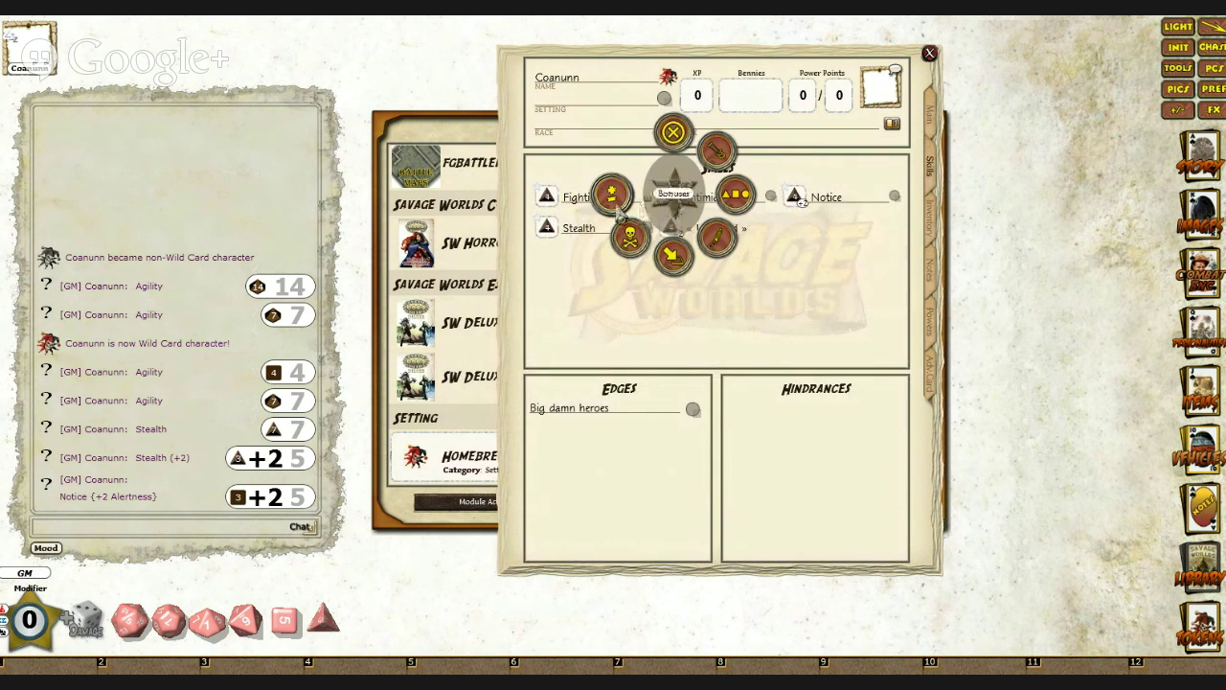
{"action": "left_click", "coordinate": [622, 216]}
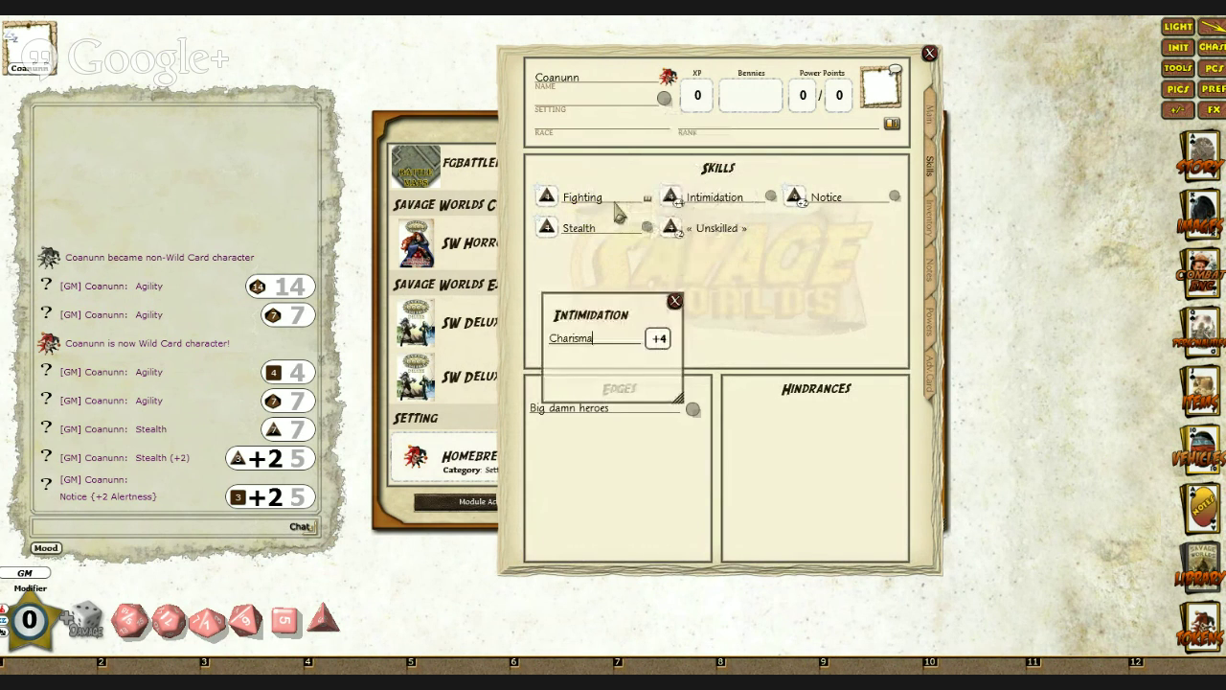
{"action": "left_click", "coordinate": [675, 302]}
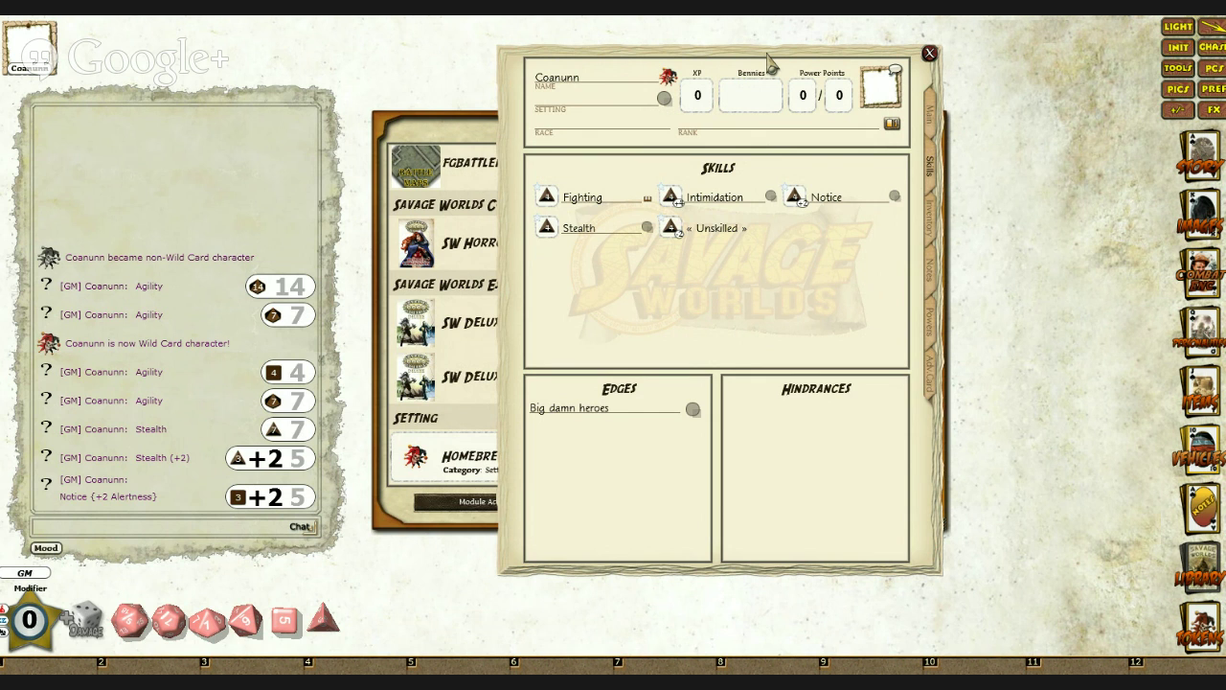
Step: Move the character sheet clear of the Library, close the Library, and reposition the sheet in the open workspace
{"action": "left_click_drag", "start_coordinate": [767, 55], "coordinate": [953, 129]}
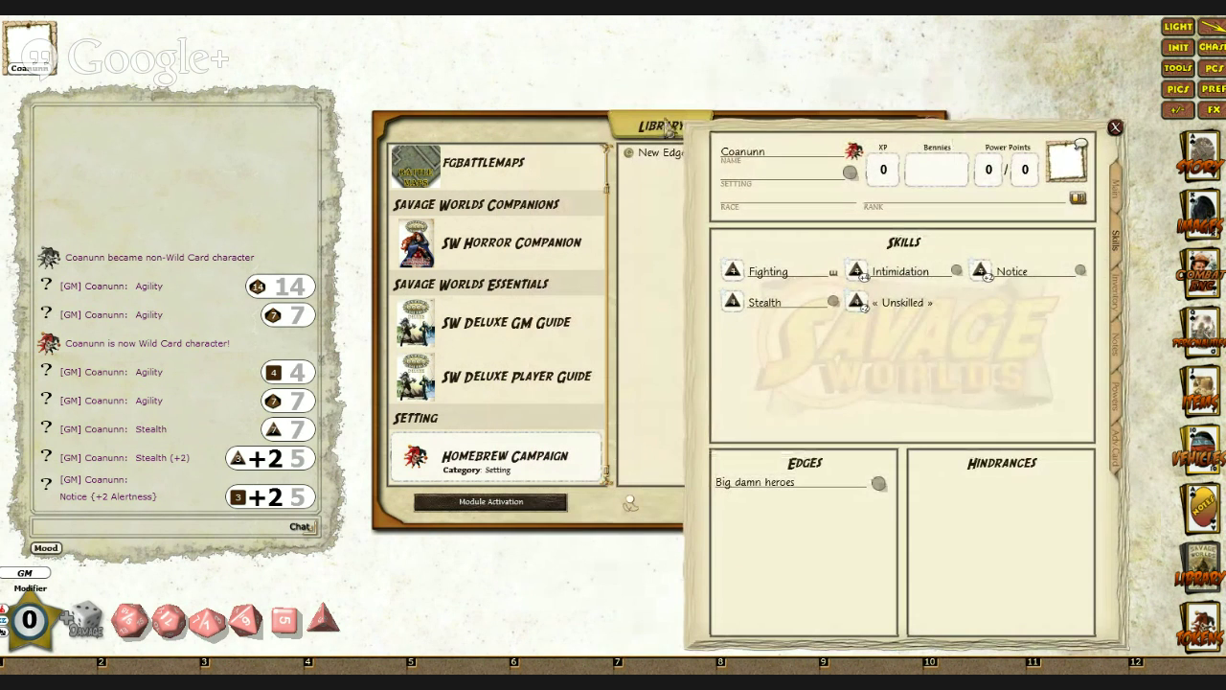
{"action": "left_click_drag", "start_coordinate": [667, 127], "coordinate": [405, 46]}
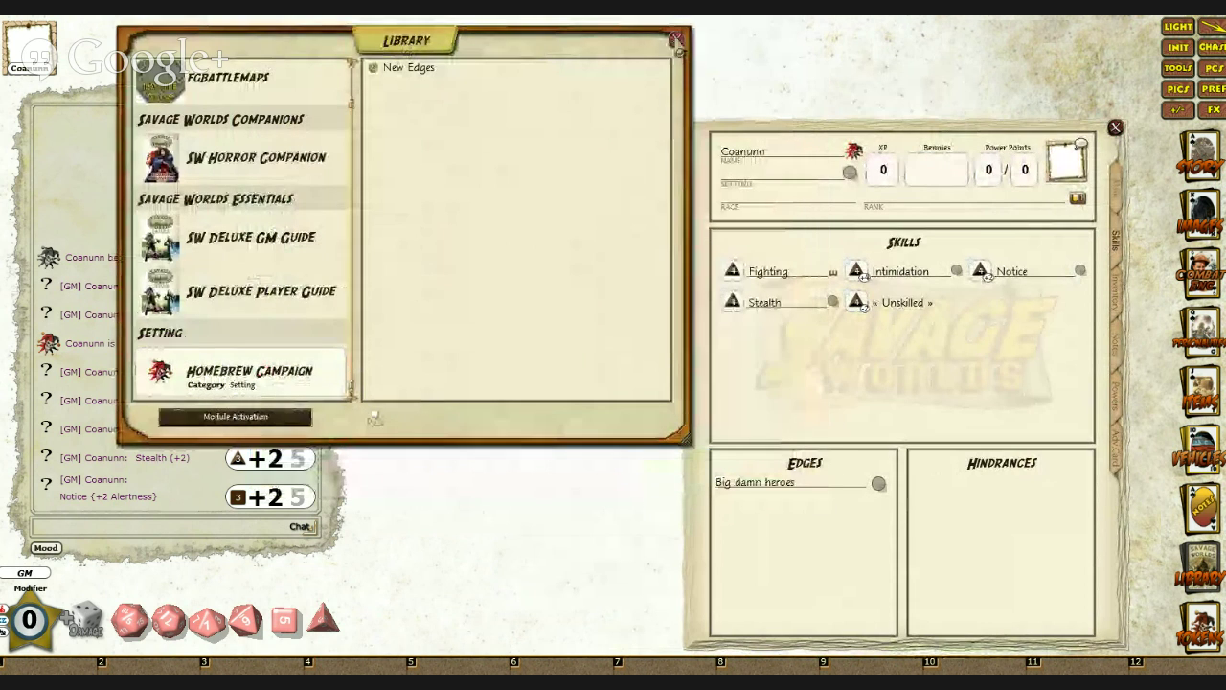
{"action": "left_click", "coordinate": [675, 41]}
{"action": "left_click_drag", "start_coordinate": [931, 134], "coordinate": [816, 69]}
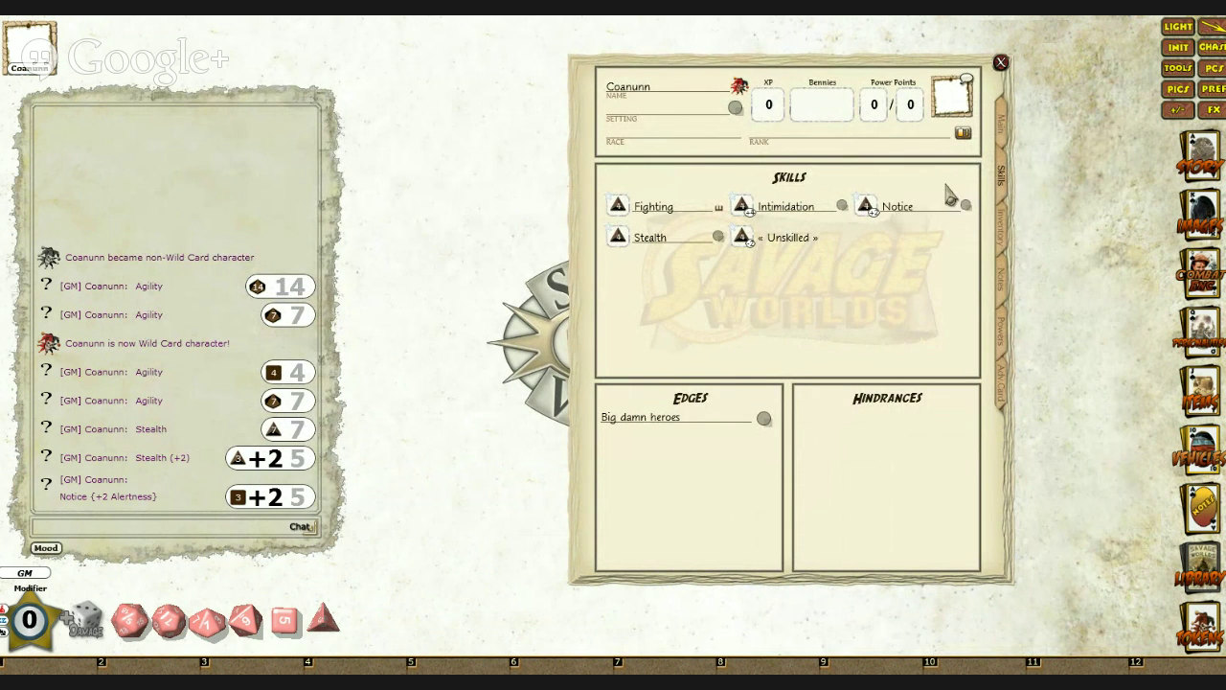
Step: Choose an arcane type in the character sheet's powers section to enable its Trappings/Powers list
{"action": "left_click", "coordinate": [1003, 129]}
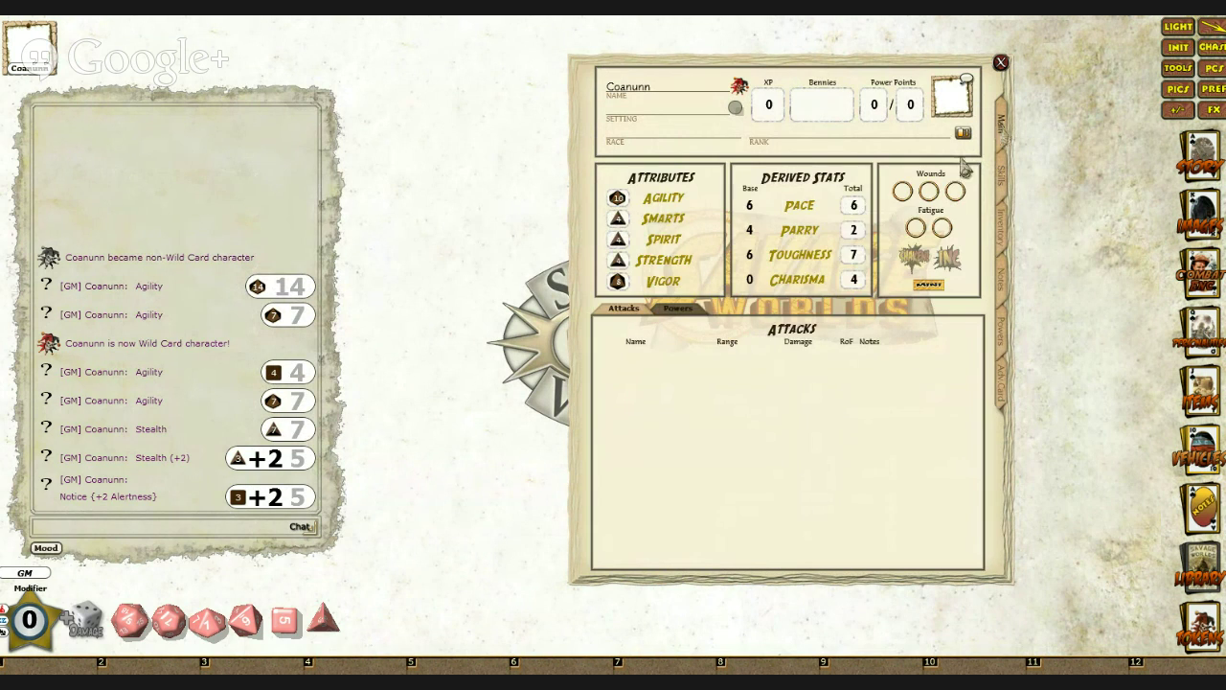
{"action": "left_click", "coordinate": [677, 309]}
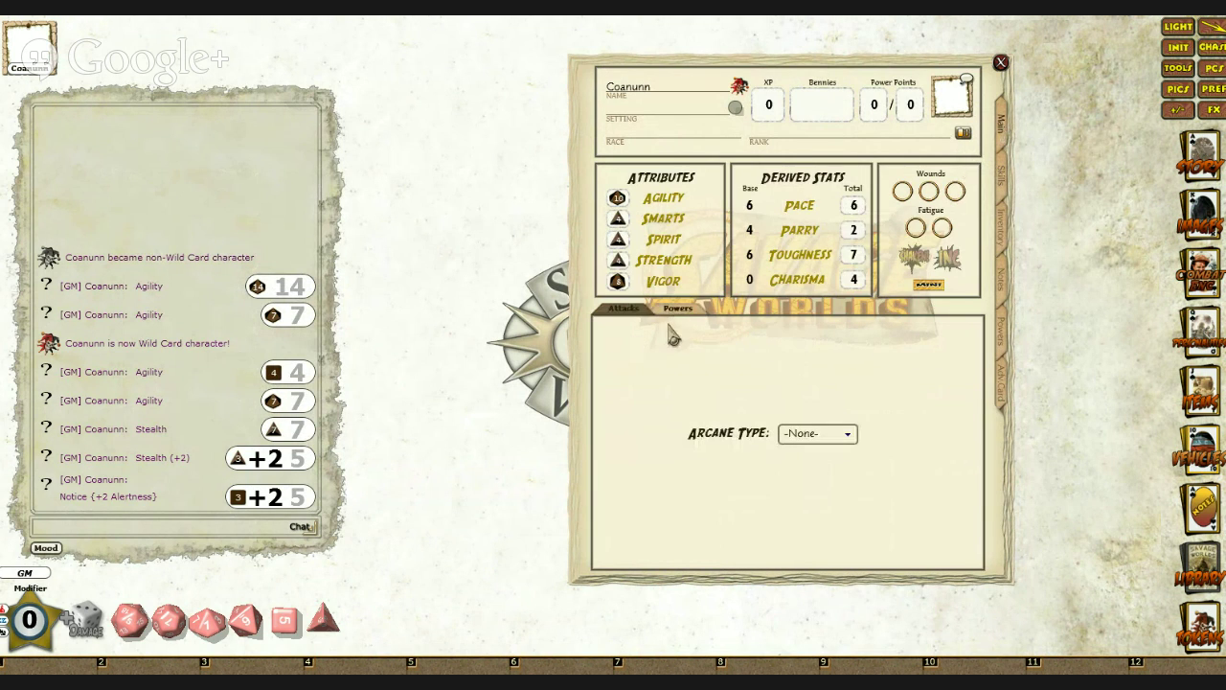
{"action": "left_click", "coordinate": [848, 439]}
{"action": "left_click", "coordinate": [805, 464]}
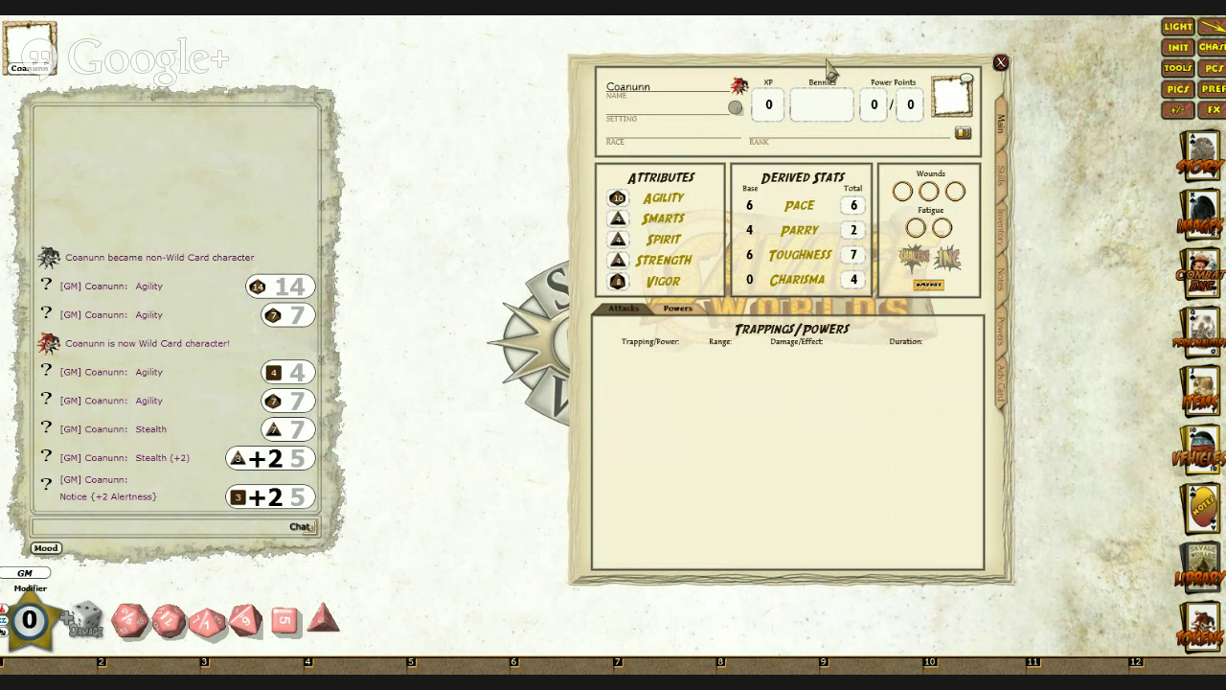
Step: Open the Powers List from the SW Deluxe Player Guide in the Library, with the character sheet kept alongside
{"action": "left_click_drag", "start_coordinate": [829, 69], "coordinate": [454, 52]}
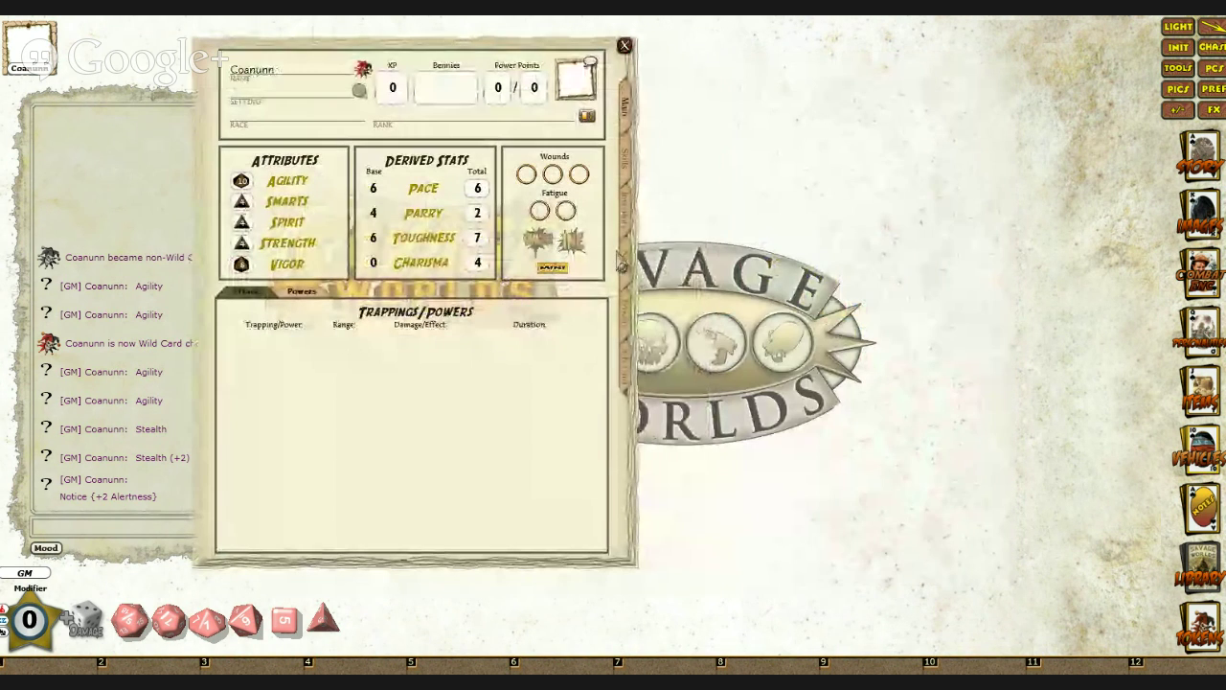
{"action": "left_click", "coordinate": [1193, 575]}
{"action": "left_click_drag", "start_coordinate": [309, 59], "coordinate": [859, 117]}
{"action": "left_click", "coordinate": [774, 393]}
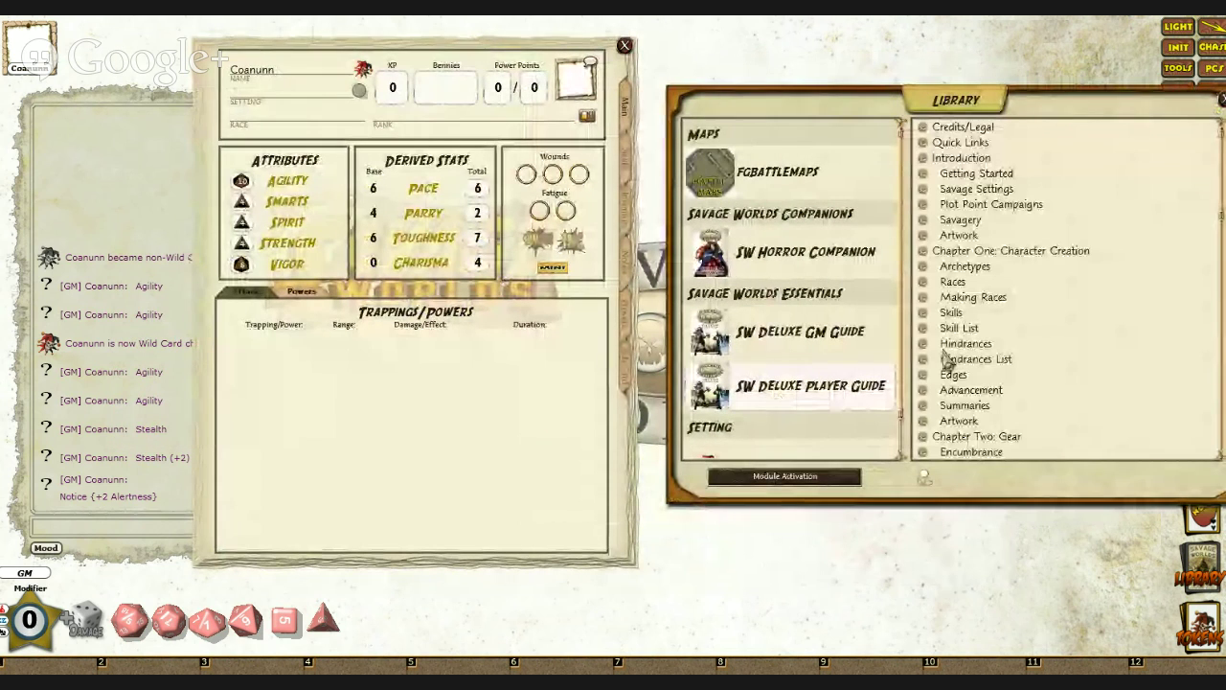
{"action": "scroll", "coordinate": [969, 340], "scroll_direction": "down", "scroll_amount": 7}
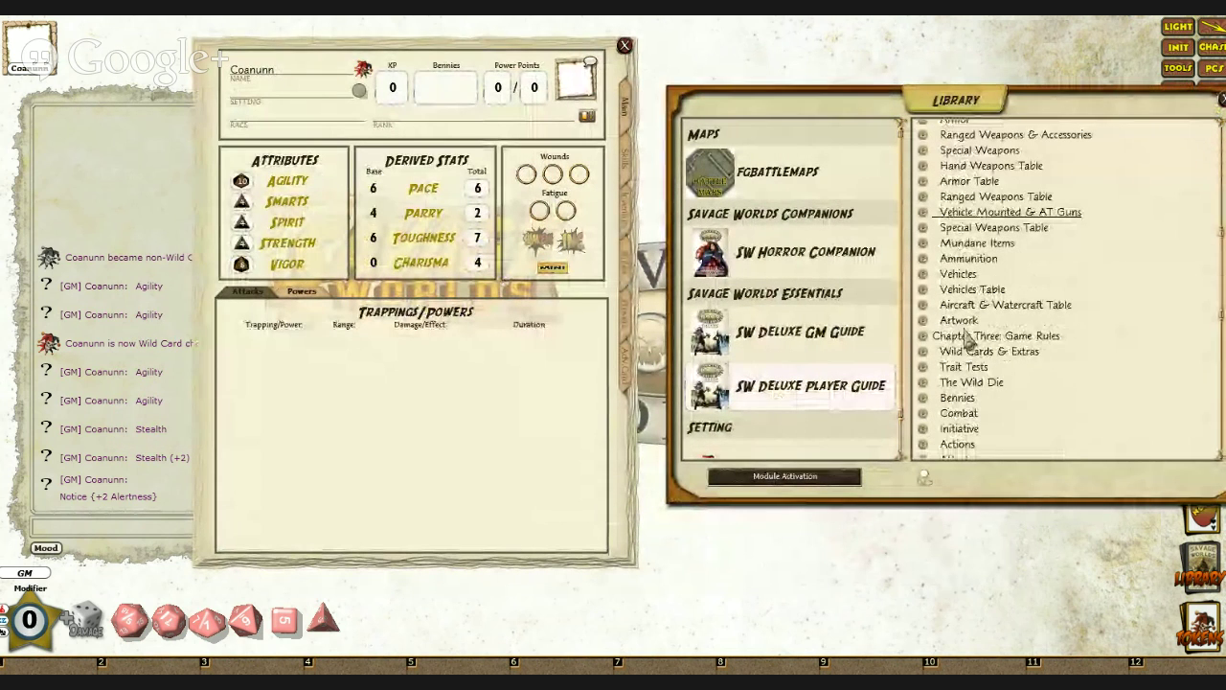
{"action": "scroll", "coordinate": [967, 340], "scroll_direction": "down", "scroll_amount": 6}
{"action": "scroll", "coordinate": [969, 342], "scroll_direction": "down", "scroll_amount": 3}
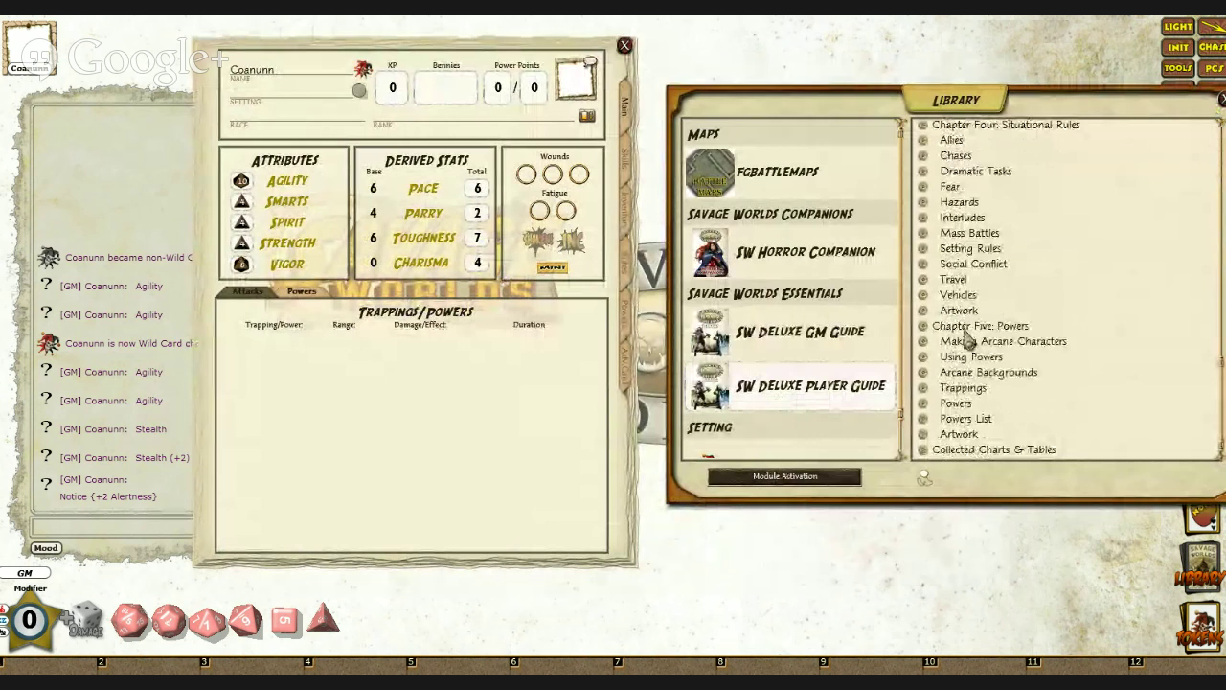
{"action": "left_click", "coordinate": [961, 419]}
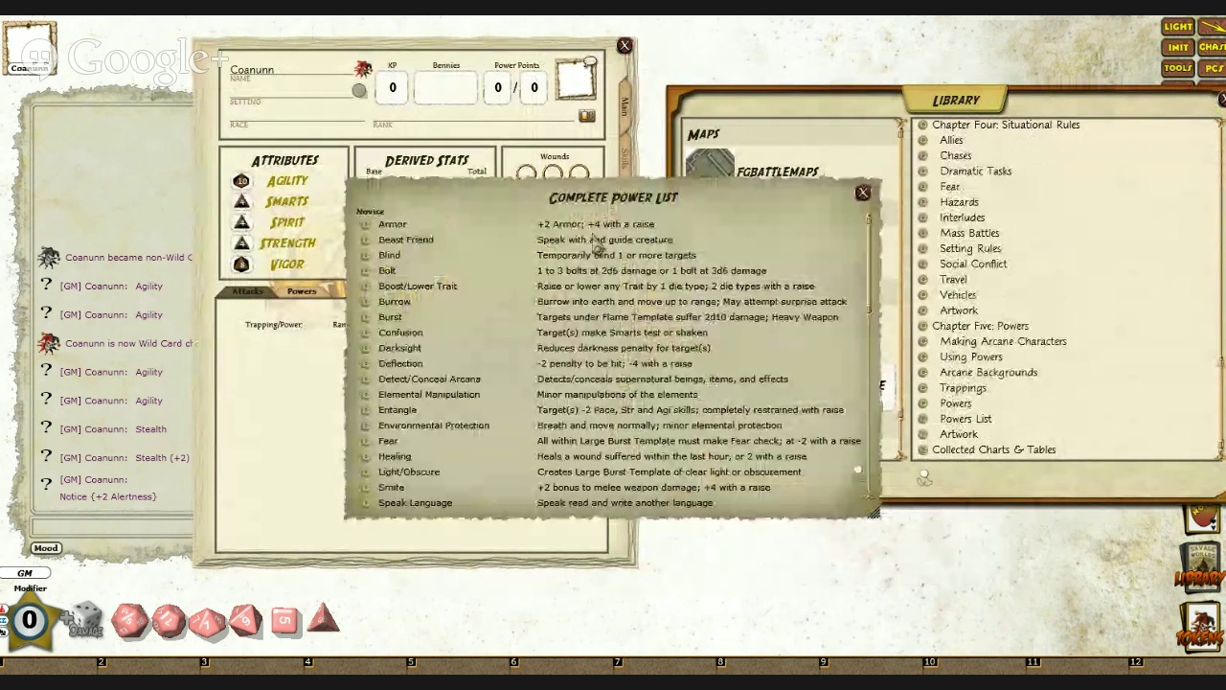
Step: Add the Bolt power from the Complete Power List to the character's Trappings/Powers, then close the list and the Library
{"action": "left_click_drag", "start_coordinate": [518, 196], "coordinate": [819, 182]}
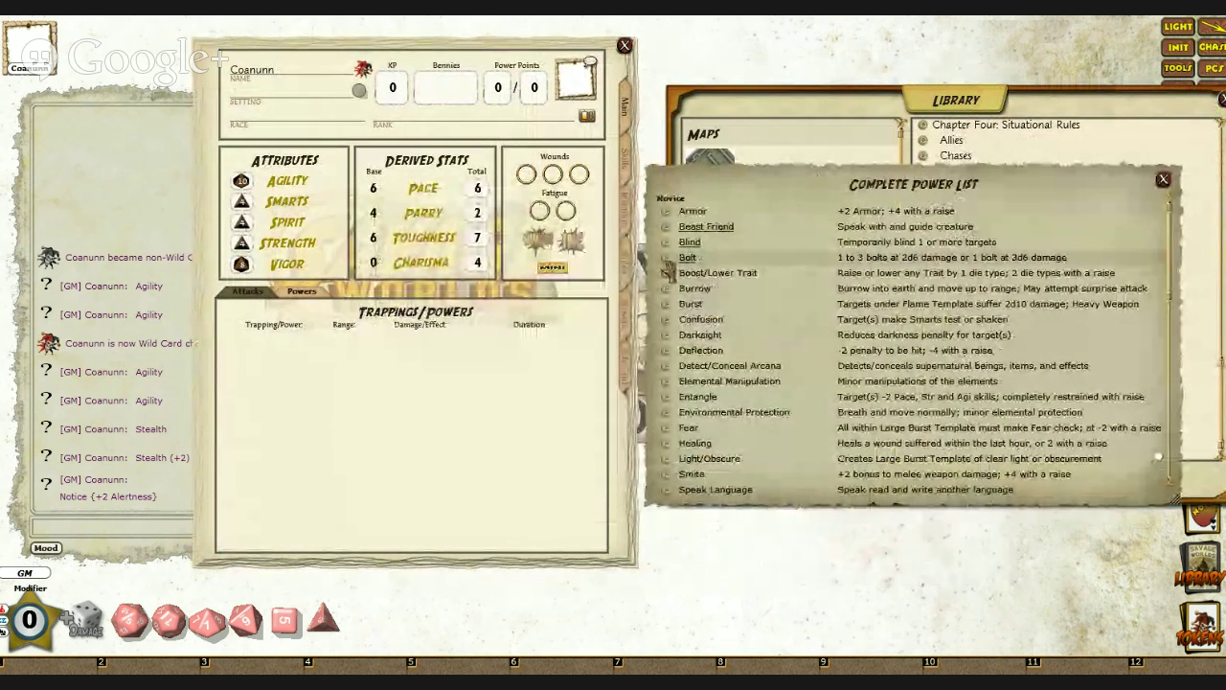
{"action": "left_click_drag", "start_coordinate": [284, 381], "coordinate": [286, 383]}
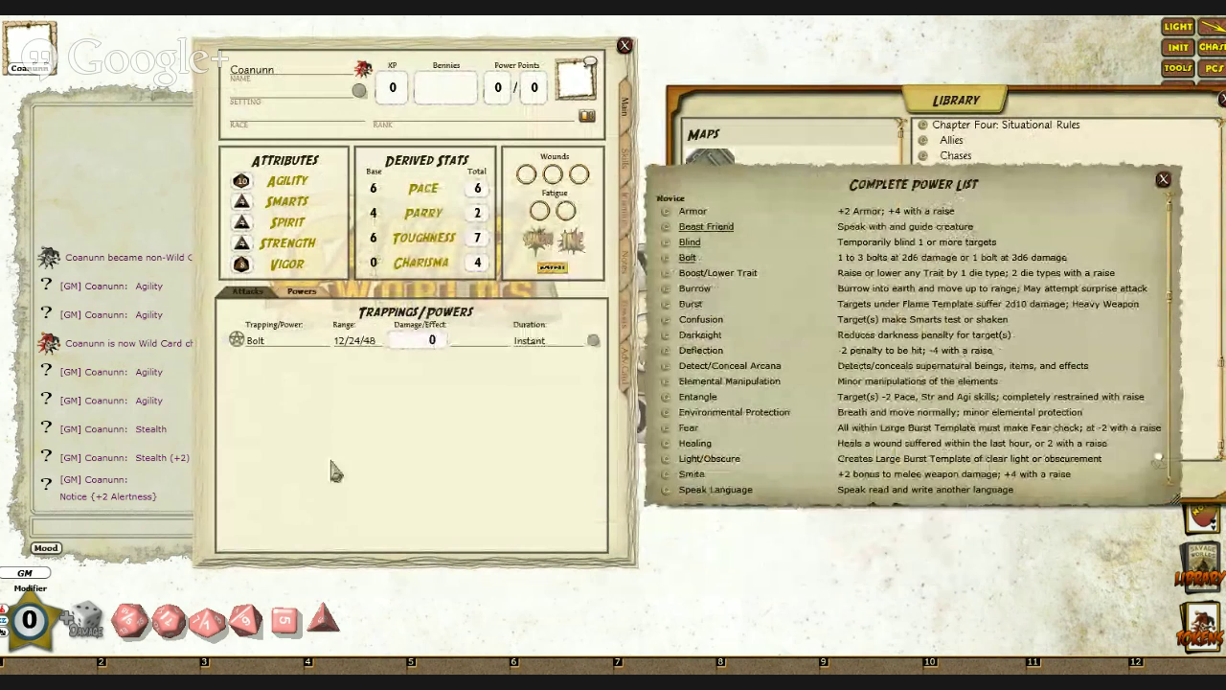
{"action": "left_click", "coordinate": [1163, 179]}
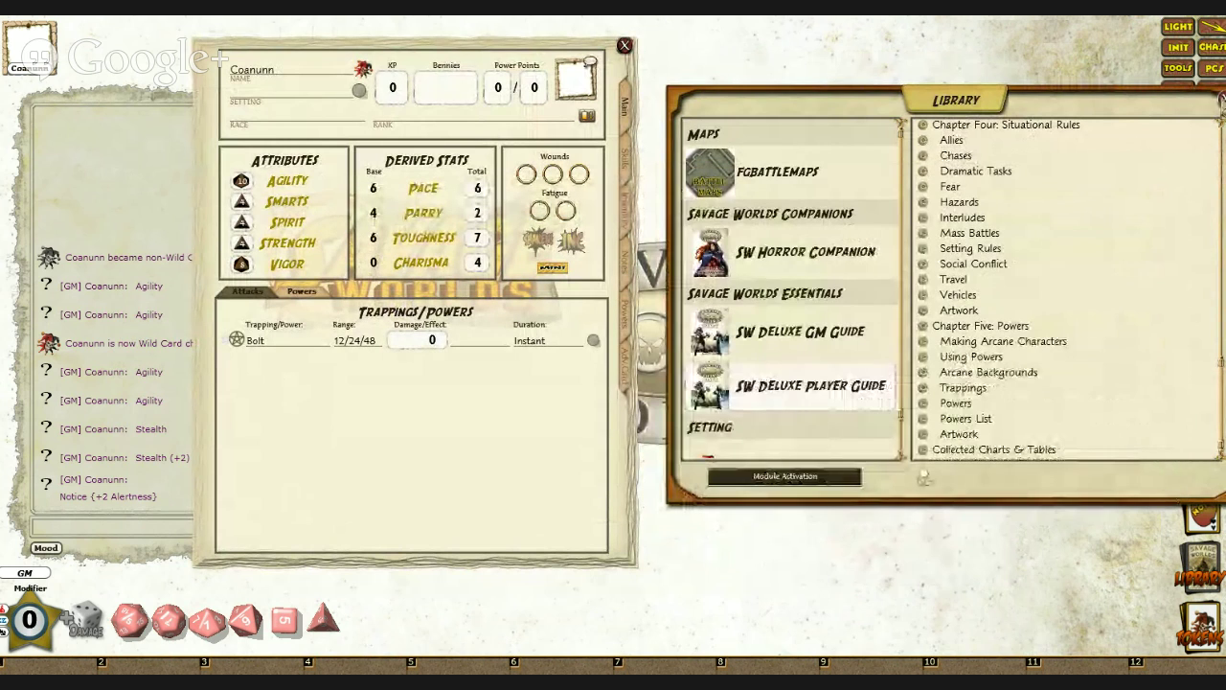
{"action": "left_click", "coordinate": [1221, 99]}
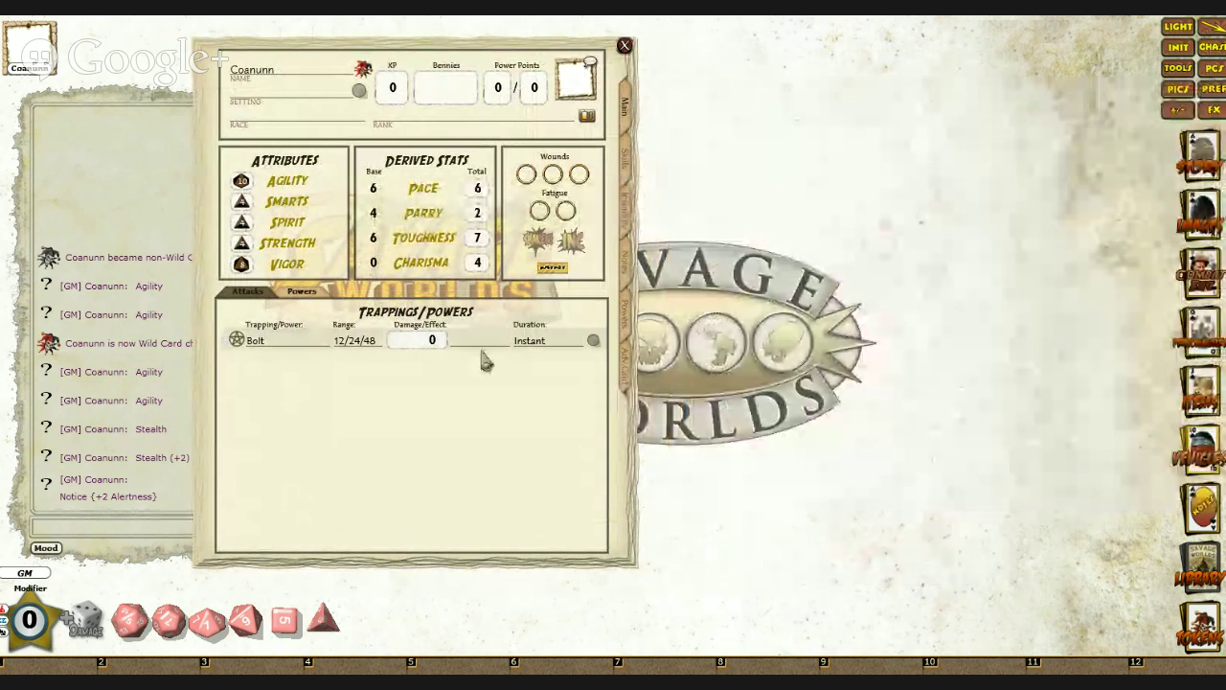
Step: Look through the Bolt power's type options and add a blank entry to the Trappings/Powers list
{"action": "right_click", "coordinate": [237, 345]}
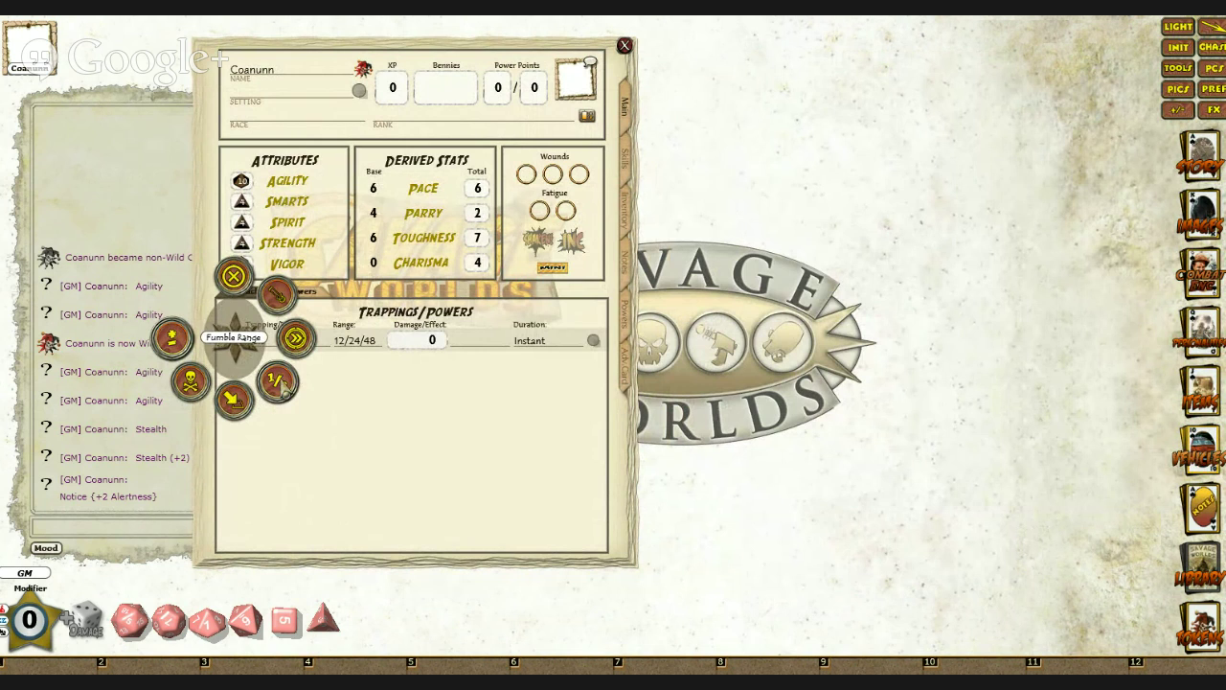
{"action": "left_click", "coordinate": [297, 340]}
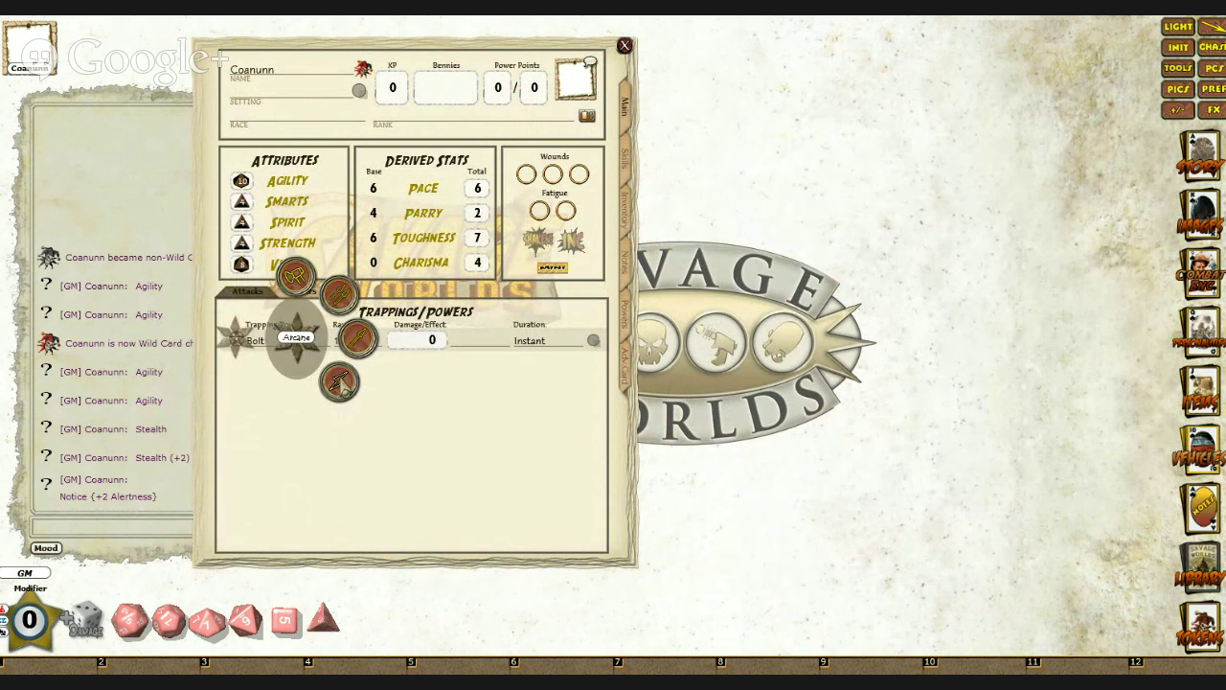
{"action": "left_click", "coordinate": [339, 381]}
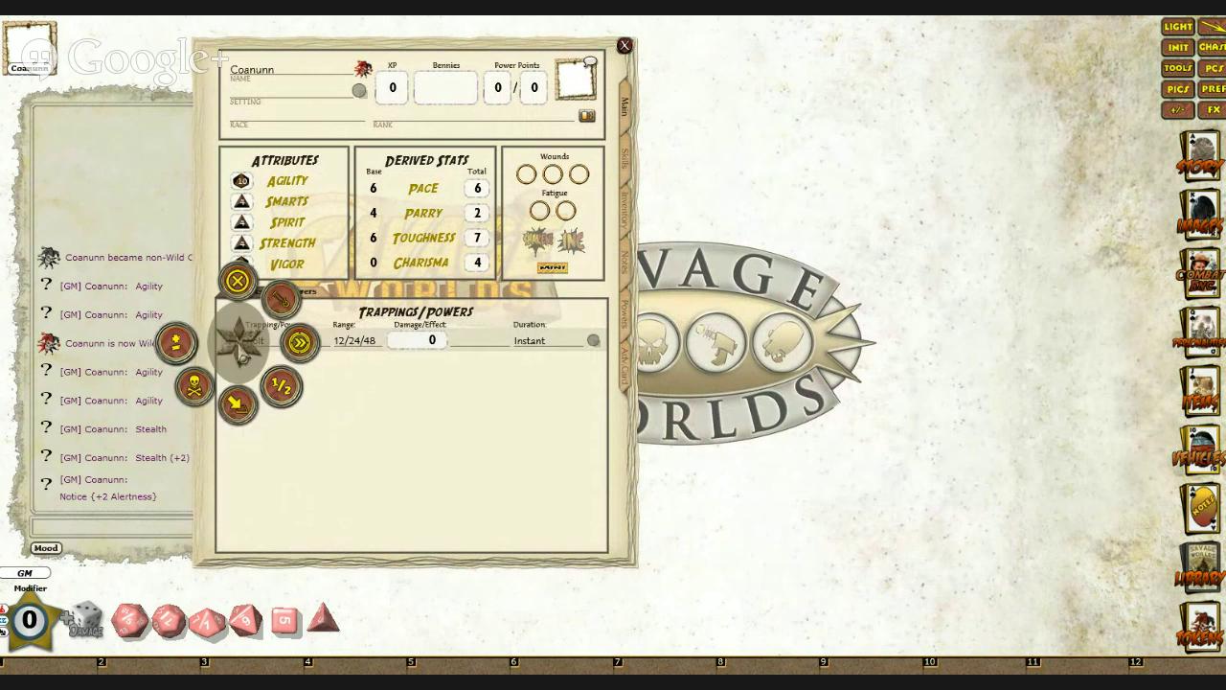
{"action": "right_click", "coordinate": [239, 347]}
{"action": "left_click", "coordinate": [238, 408]}
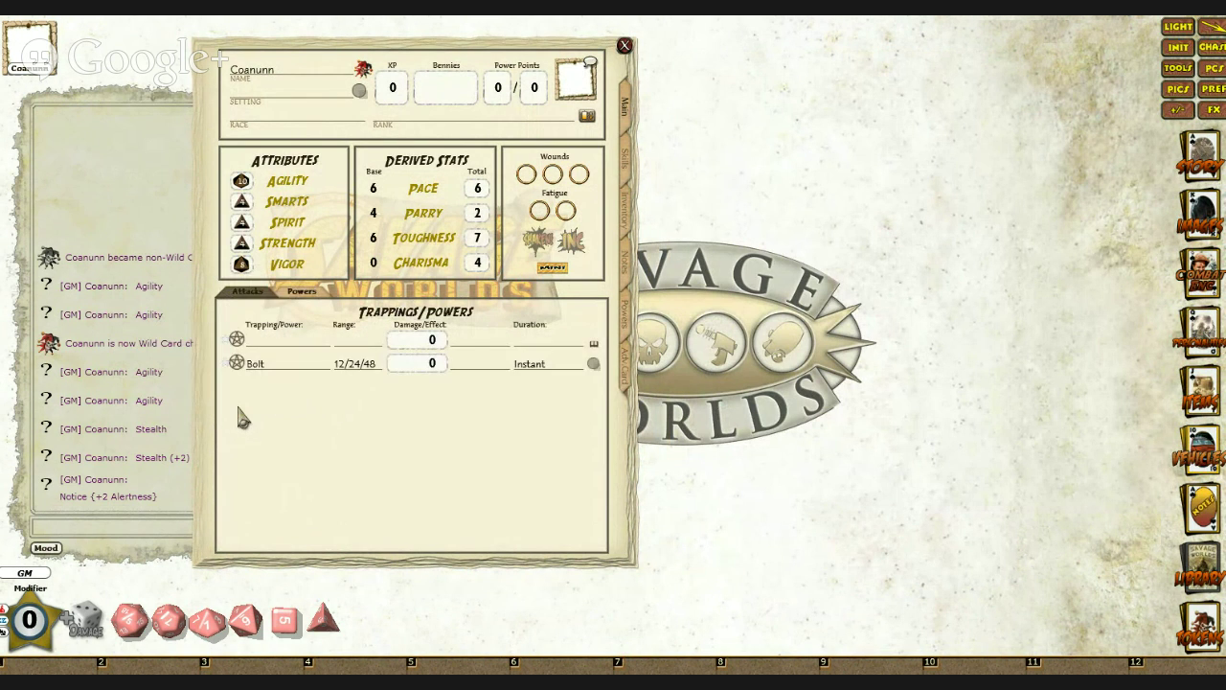
Step: Compare the character's Attacks and Powers lists and view the options available for the Bolt power
{"action": "left_click", "coordinate": [251, 293]}
{"action": "left_click", "coordinate": [296, 292]}
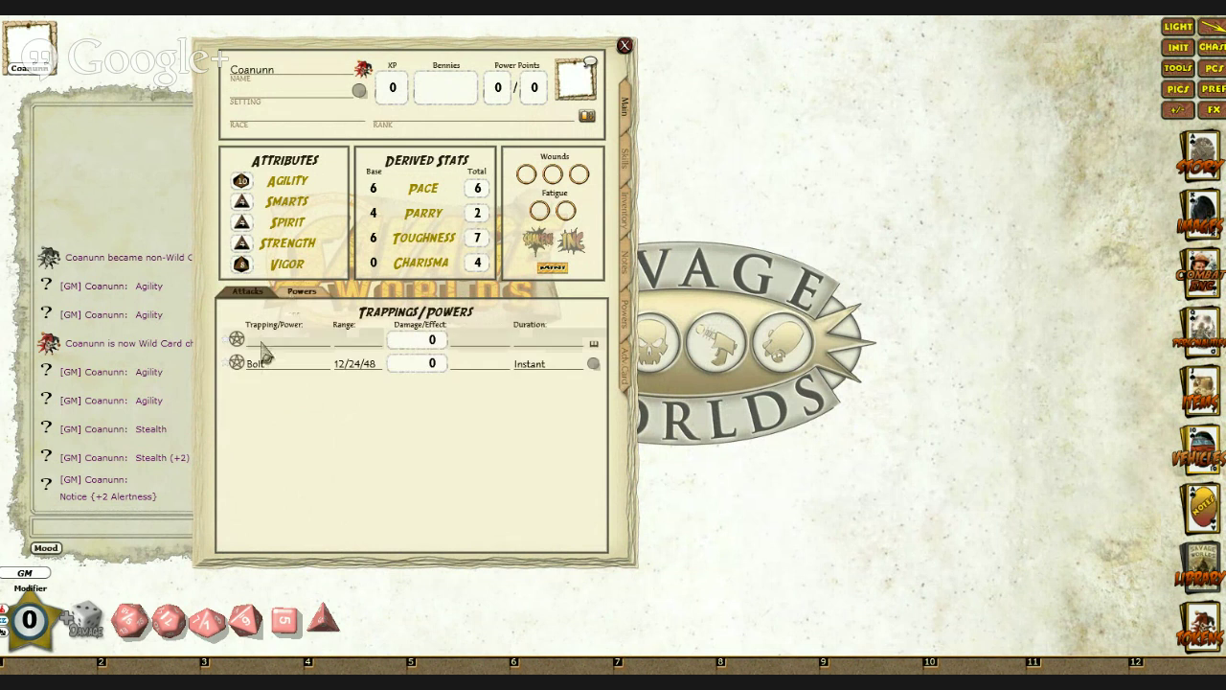
{"action": "right_click", "coordinate": [237, 365]}
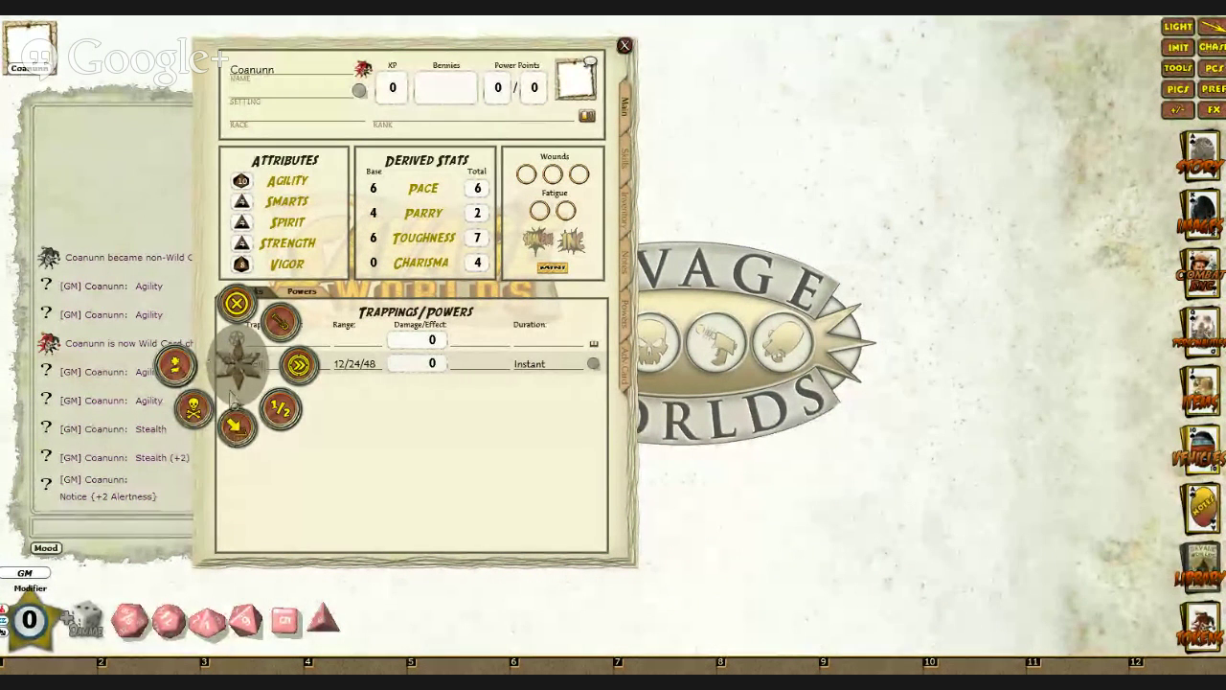
{"action": "left_click", "coordinate": [299, 288]}
{"action": "left_click", "coordinate": [257, 293]}
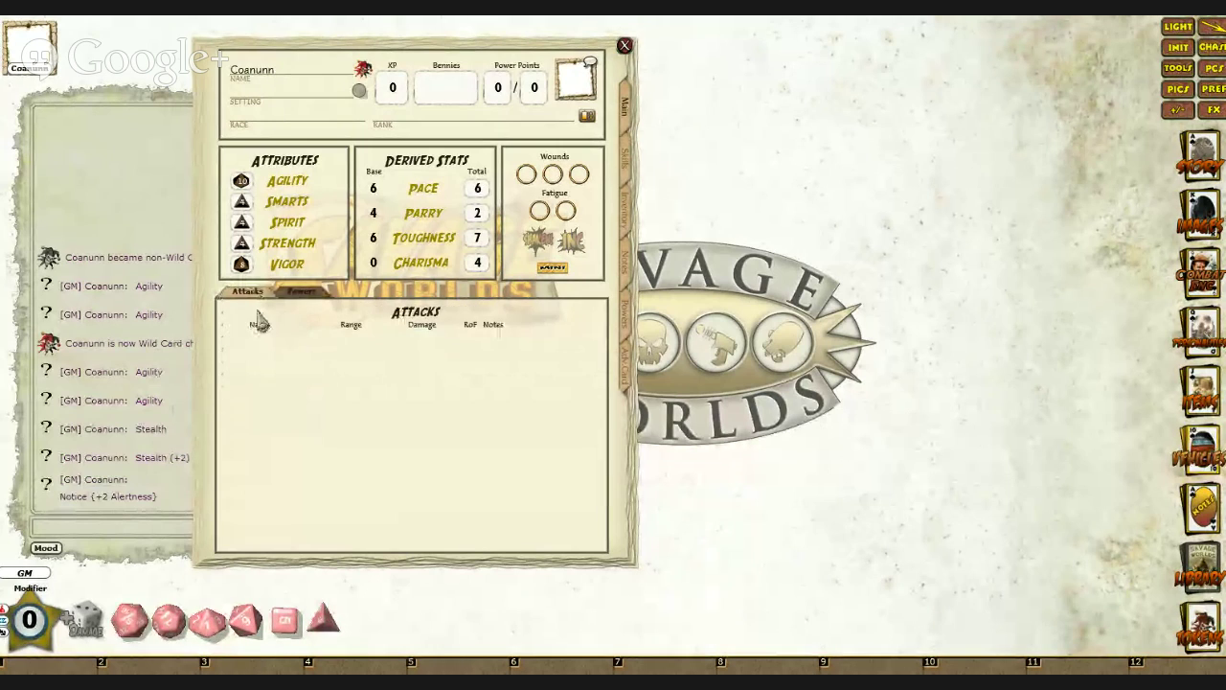
Step: Add a blank entry to the character's Attacks list and view the options available for it
{"action": "right_click", "coordinate": [260, 362]}
{"action": "left_click", "coordinate": [256, 426]}
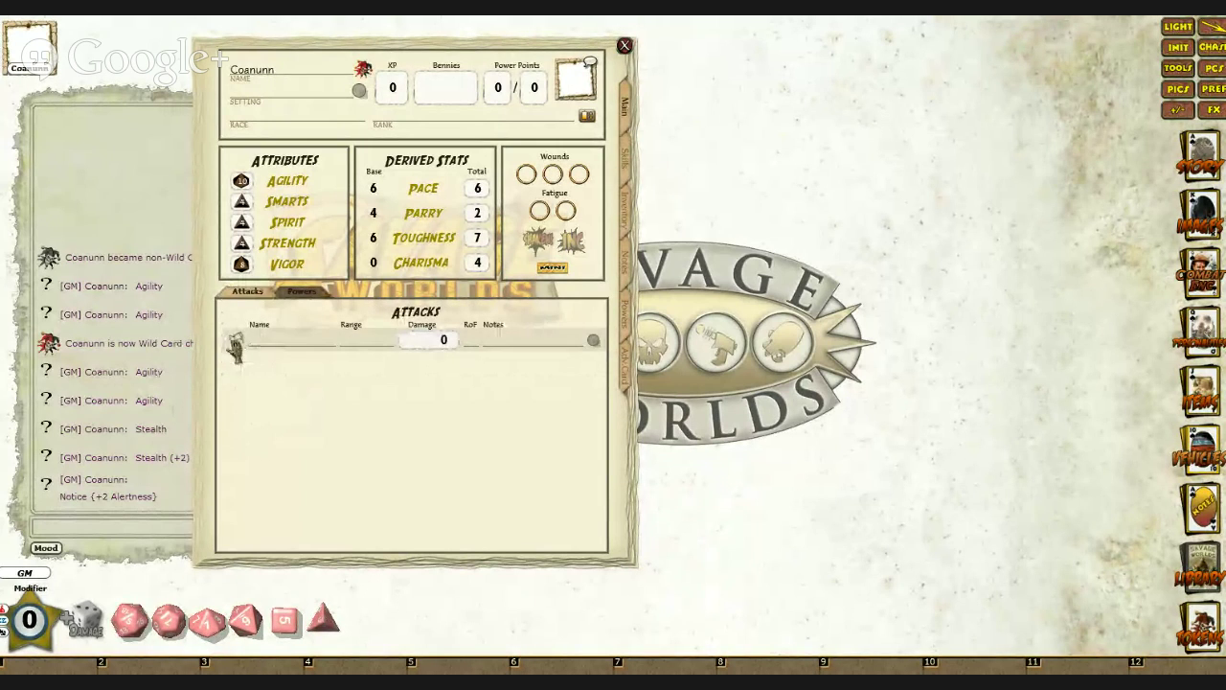
{"action": "right_click", "coordinate": [233, 343]}
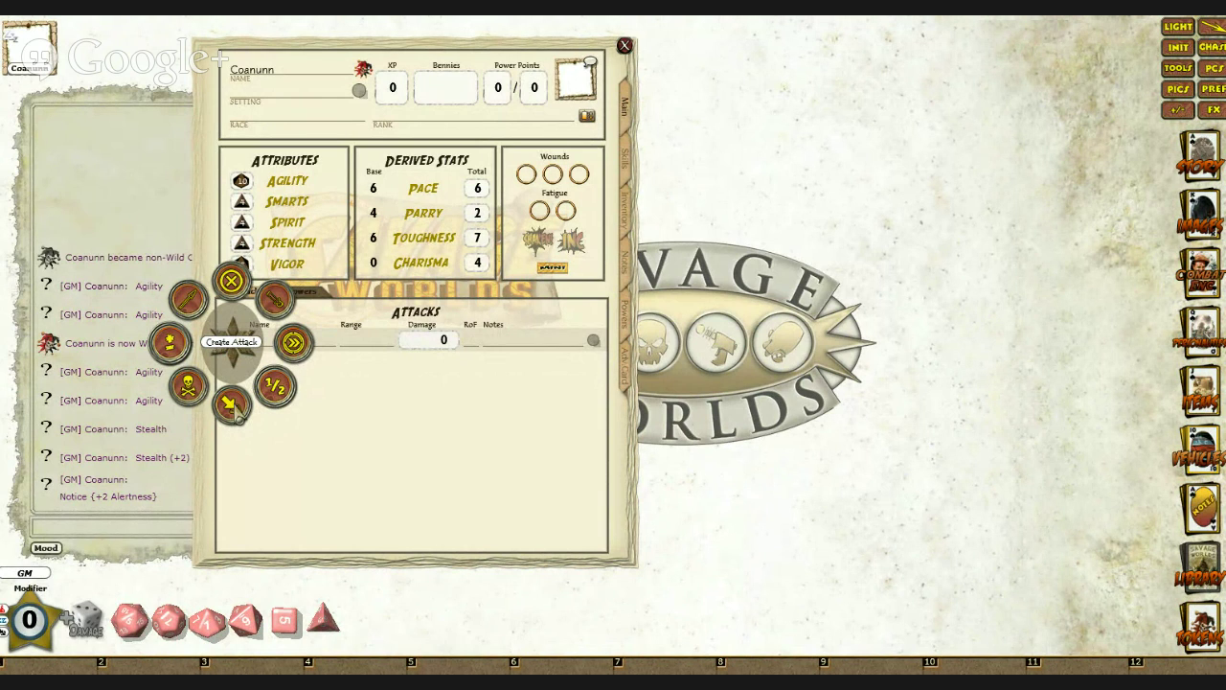
{"action": "left_click", "coordinate": [231, 406]}
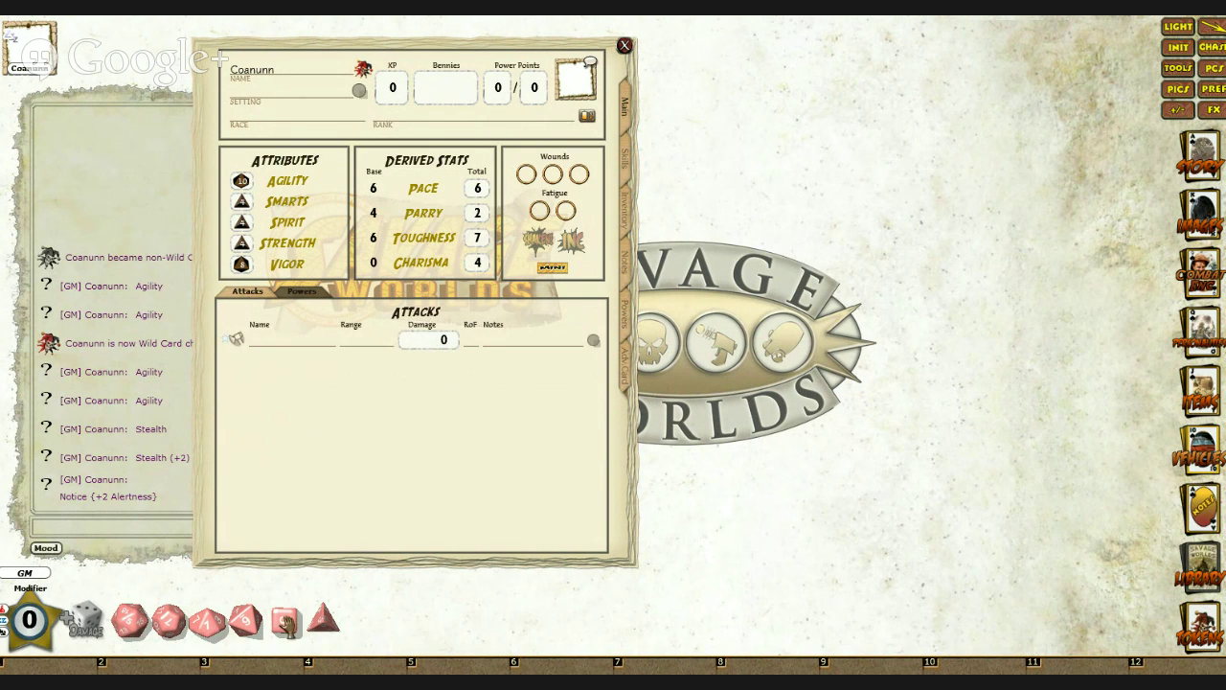
Step: Roll the new attack's damage with one d6 and again with three d6, moving the sheet clear of the chat
{"action": "left_click_drag", "start_coordinate": [285, 621], "coordinate": [419, 340]}
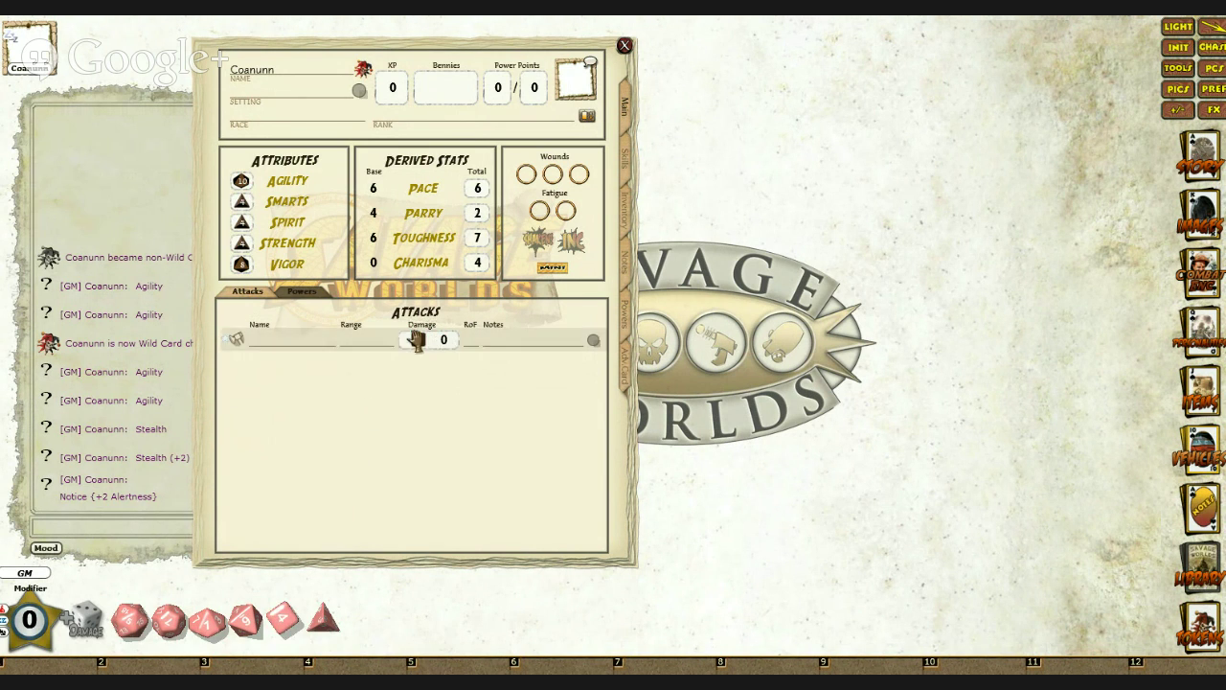
{"action": "double_click", "coordinate": [417, 345]}
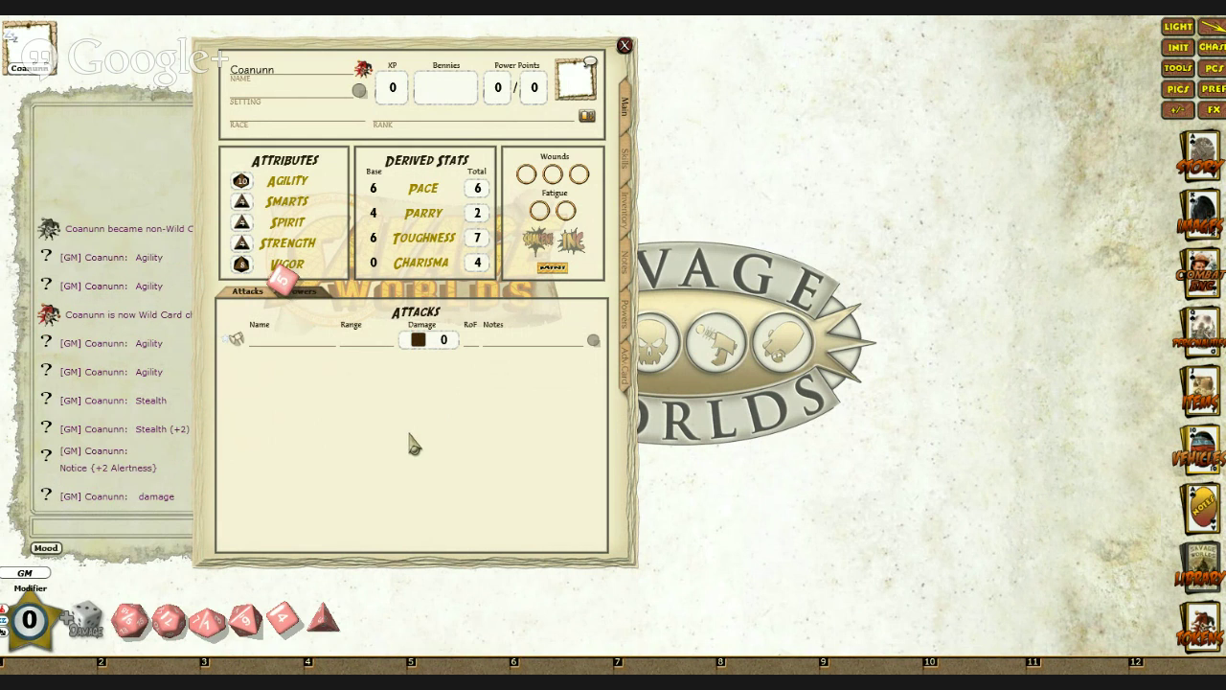
{"action": "left_click_drag", "start_coordinate": [282, 278], "coordinate": [419, 340]}
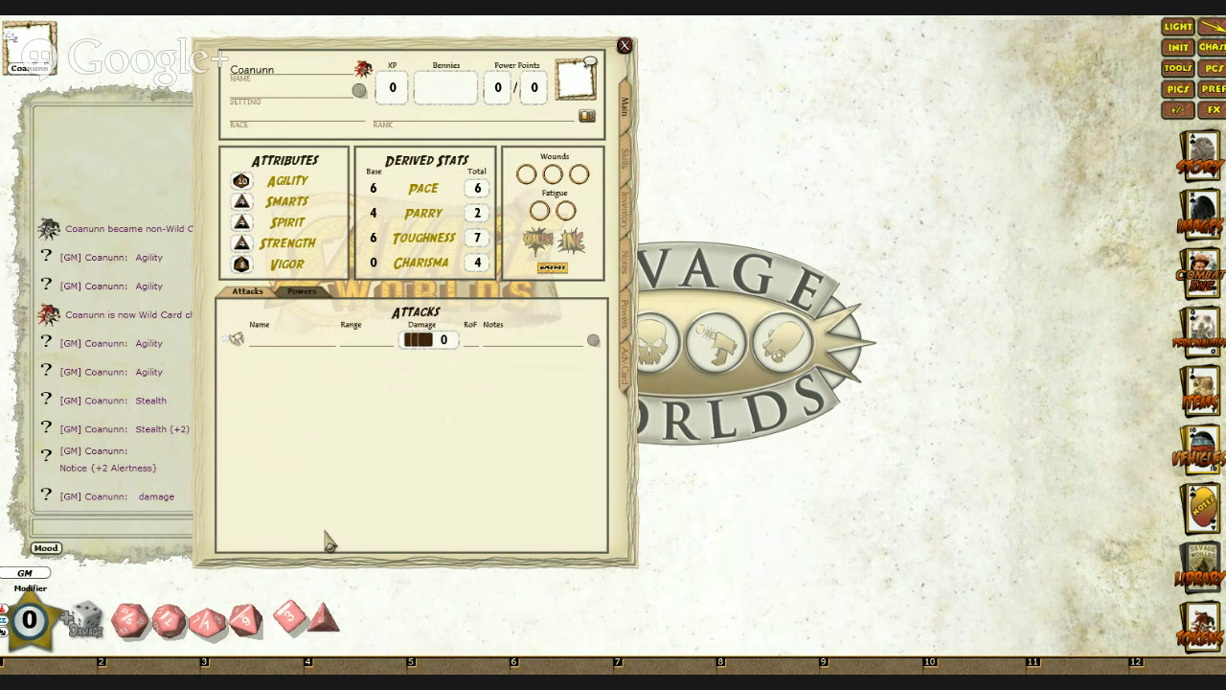
{"action": "double_click", "coordinate": [421, 341]}
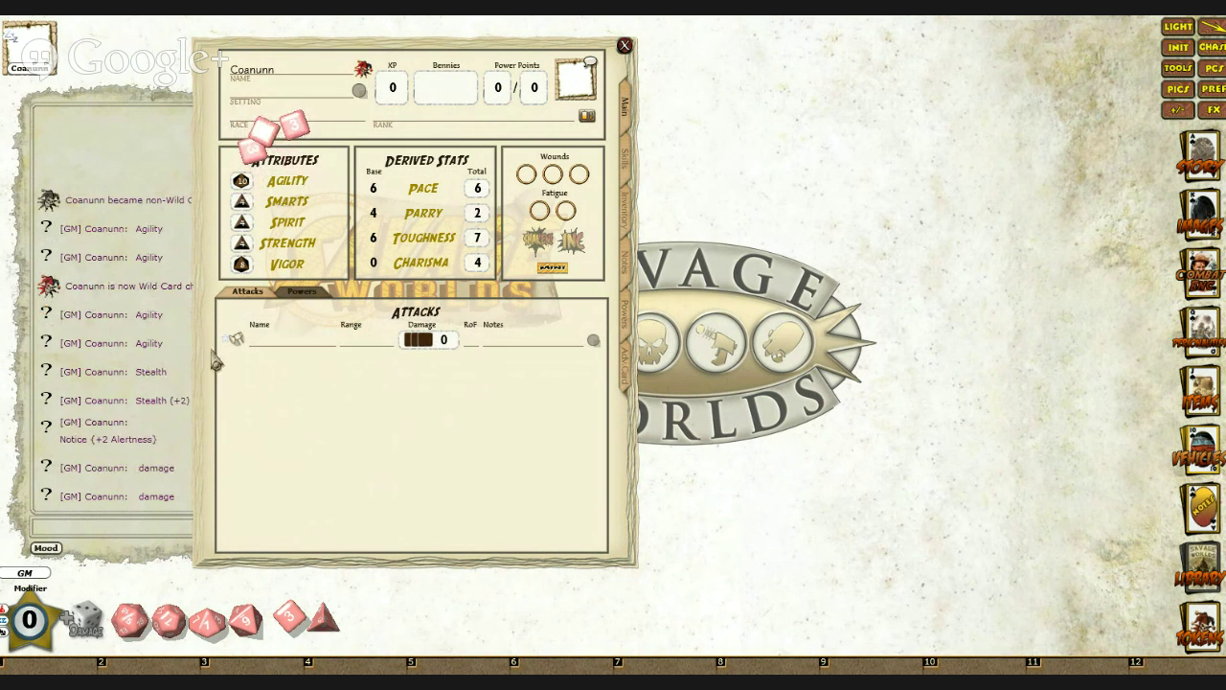
{"action": "left_click_drag", "start_coordinate": [211, 360], "coordinate": [452, 393]}
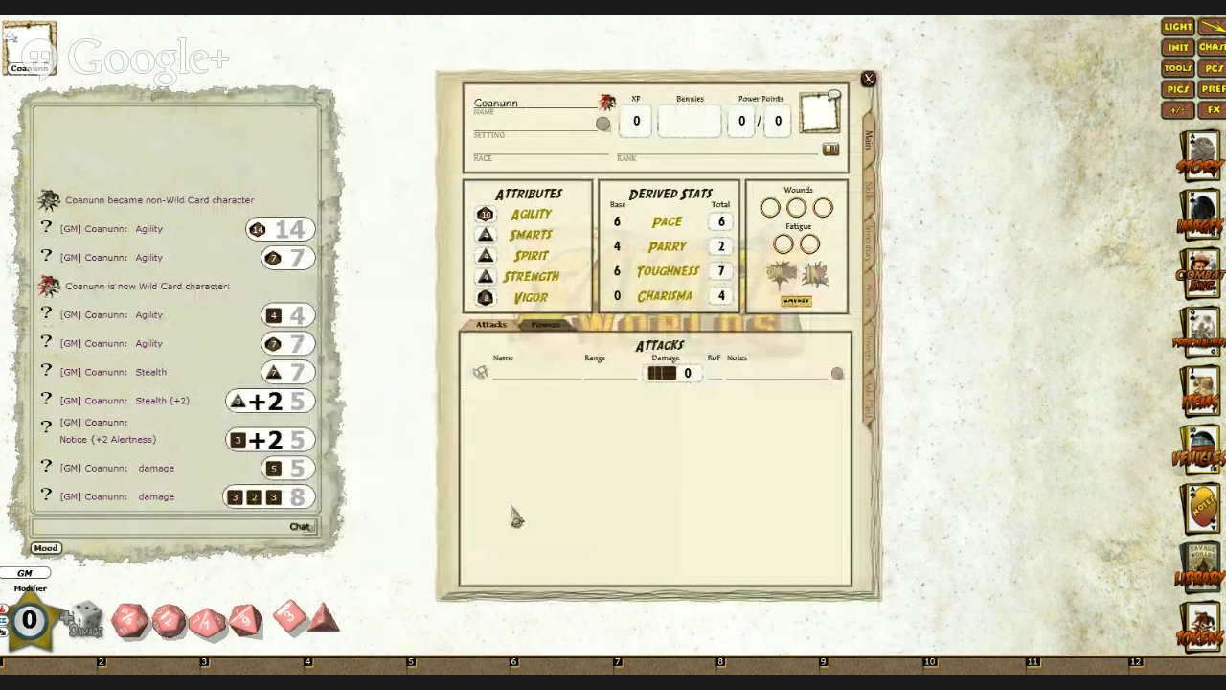
Step: Delete the blank entry above Bolt from the Trappings/Powers list
{"action": "left_click", "coordinate": [545, 326]}
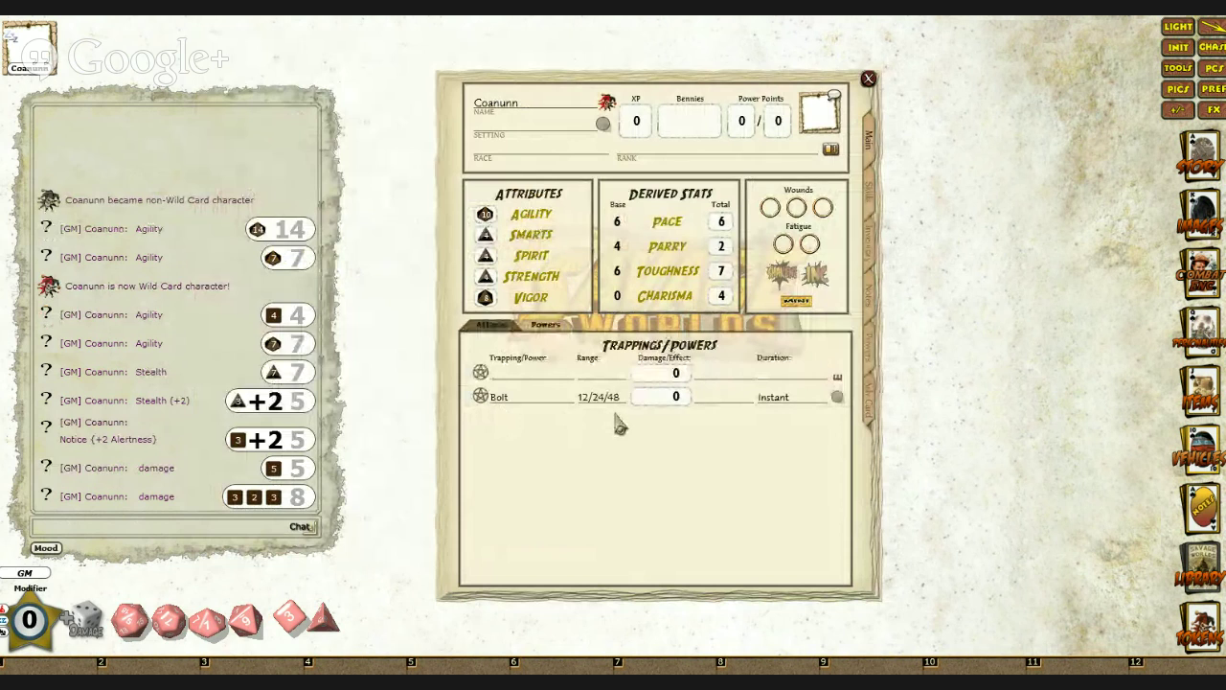
{"action": "right_click", "coordinate": [525, 382]}
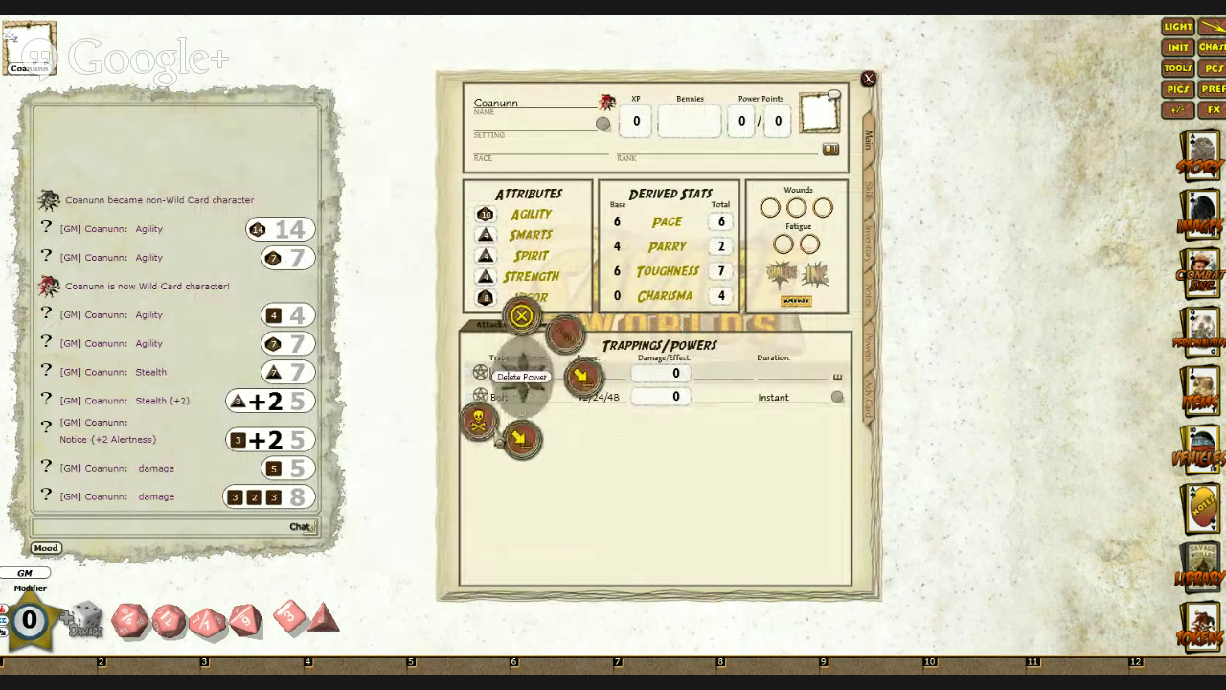
{"action": "left_click", "coordinate": [479, 420]}
{"action": "left_click", "coordinate": [416, 421]}
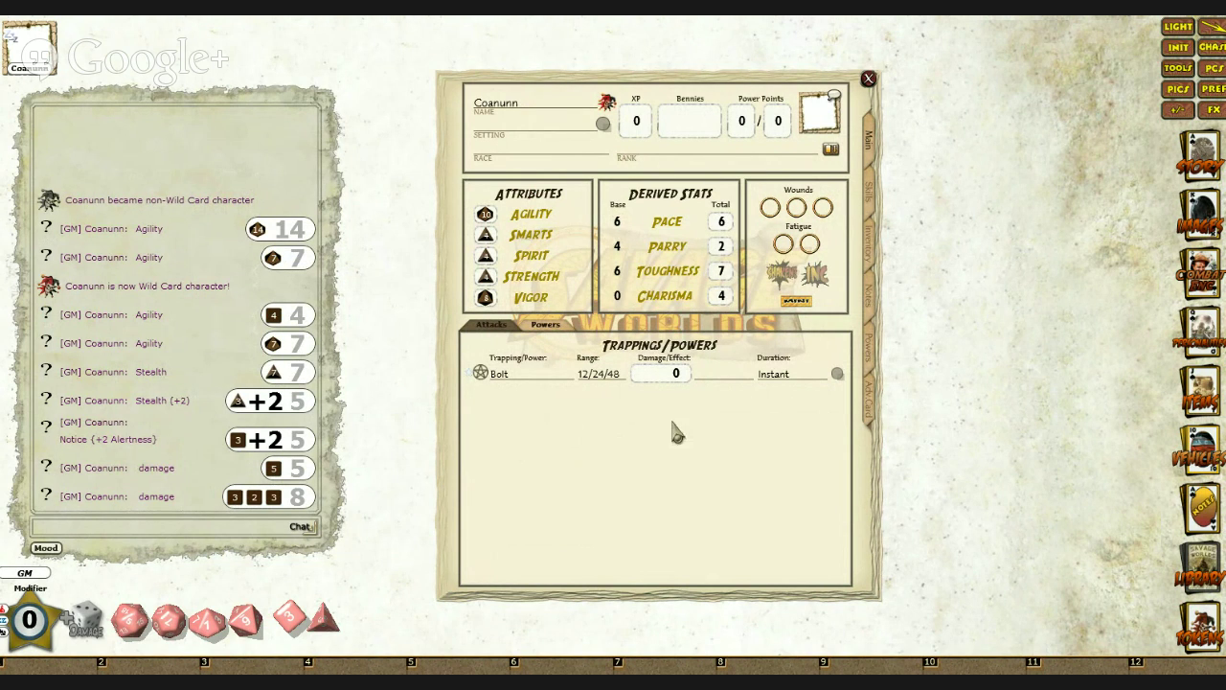
Step: Create a new skill named Spellcasting in the character's Skills list
{"action": "left_click", "coordinate": [870, 202]}
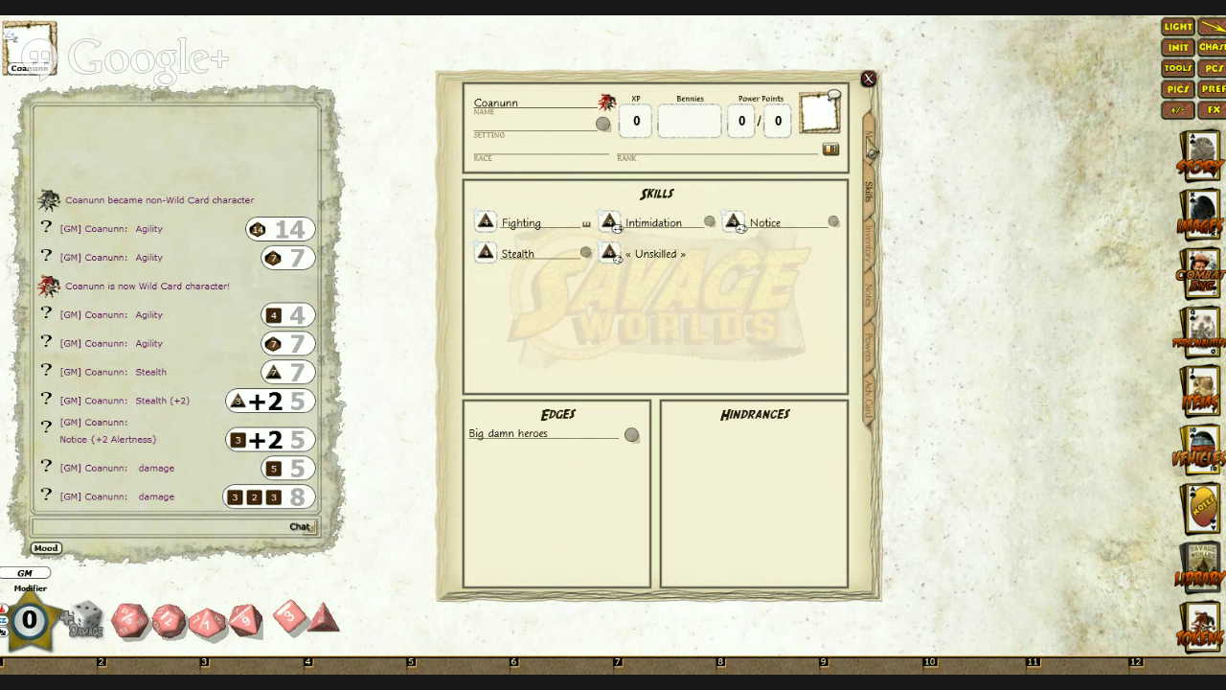
{"action": "left_click", "coordinate": [870, 145]}
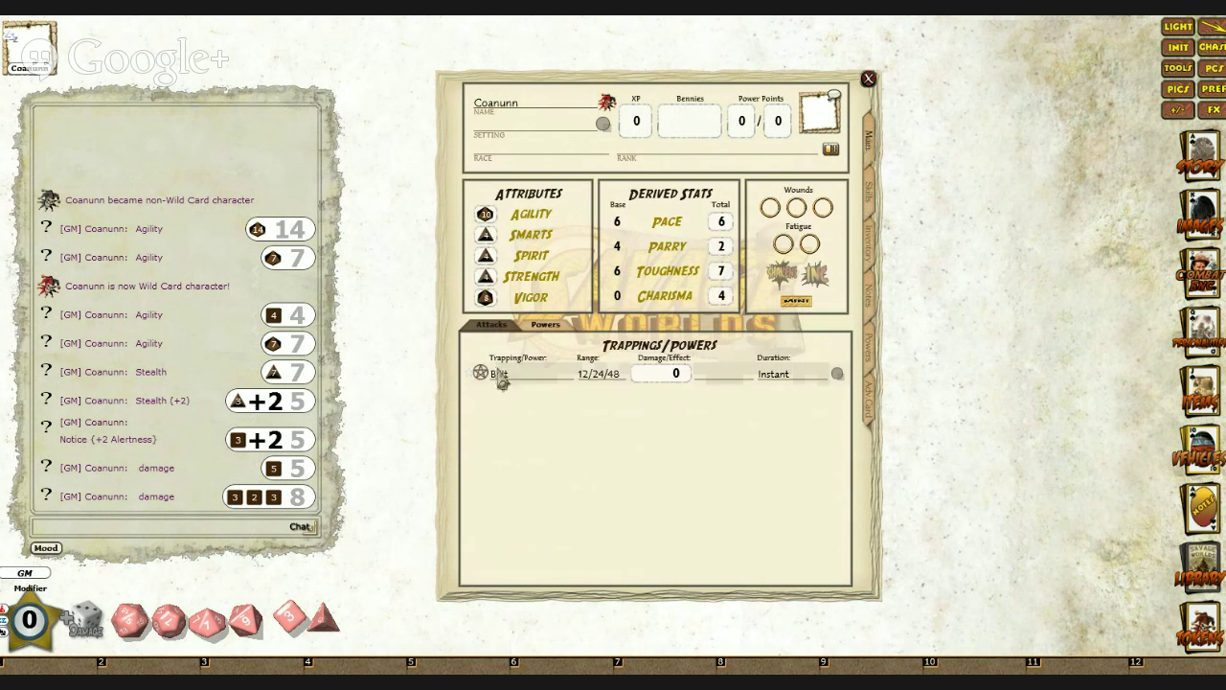
{"action": "left_click", "coordinate": [869, 190]}
{"action": "right_click", "coordinate": [649, 299]}
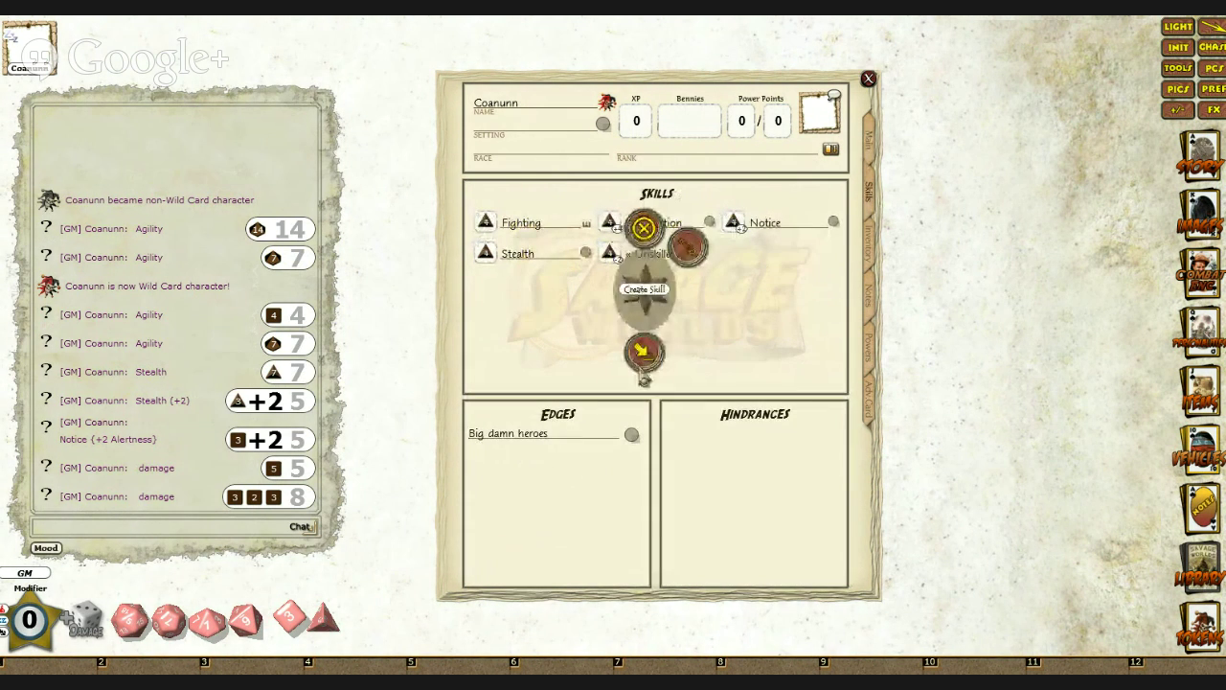
{"action": "left_click", "coordinate": [651, 353]}
{"action": "left_click", "coordinate": [539, 226]}
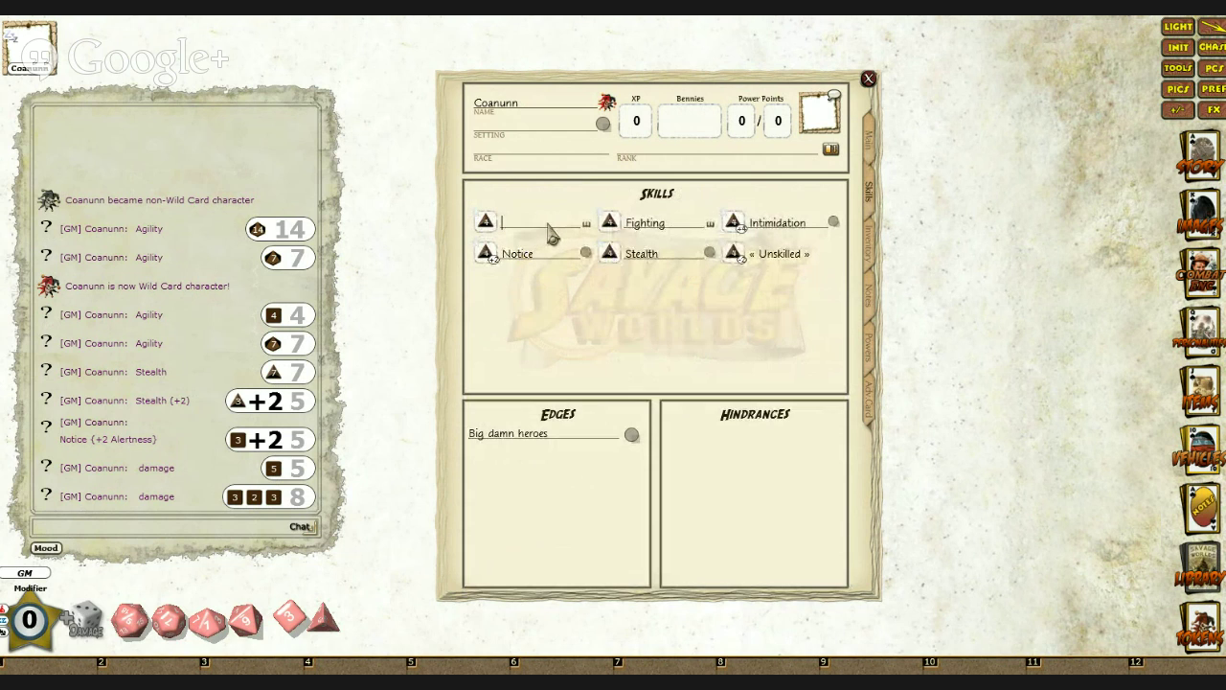
{"action": "type", "text": "Spellcasting"}
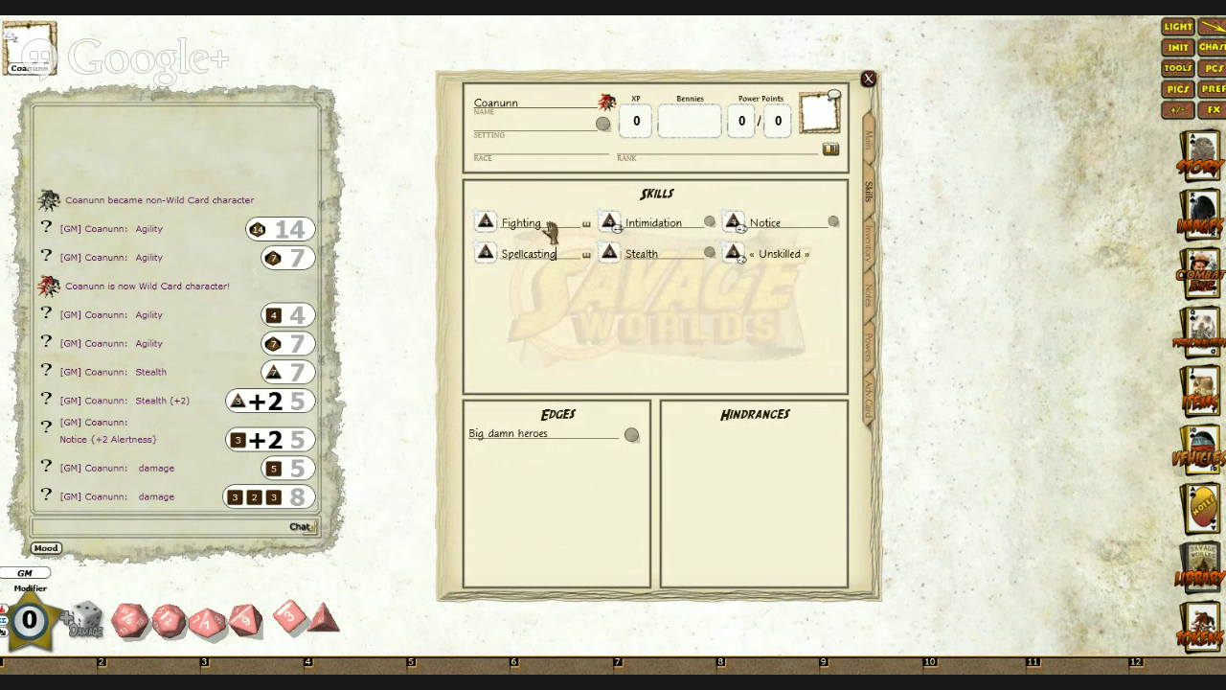
Step: Roll the Spellcasting skill twice, and roll the Bolt power twice from the Trappings/Powers list
{"action": "double_click", "coordinate": [486, 254]}
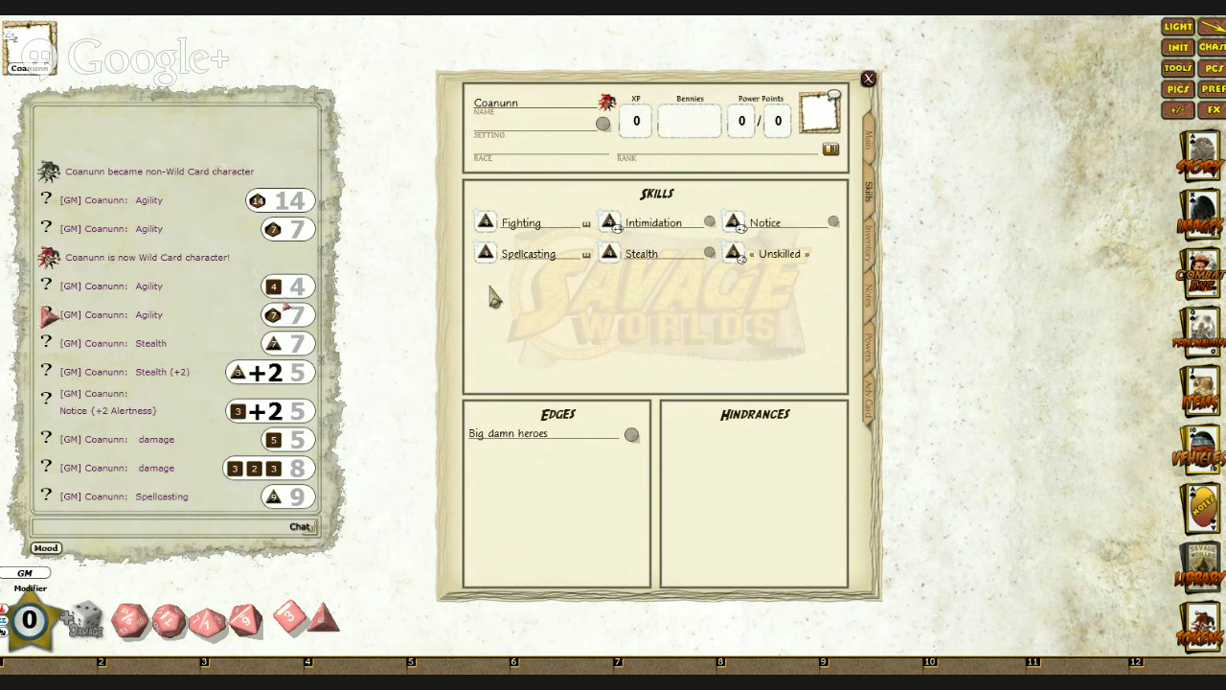
{"action": "left_click_drag", "start_coordinate": [486, 253], "coordinate": [116, 415]}
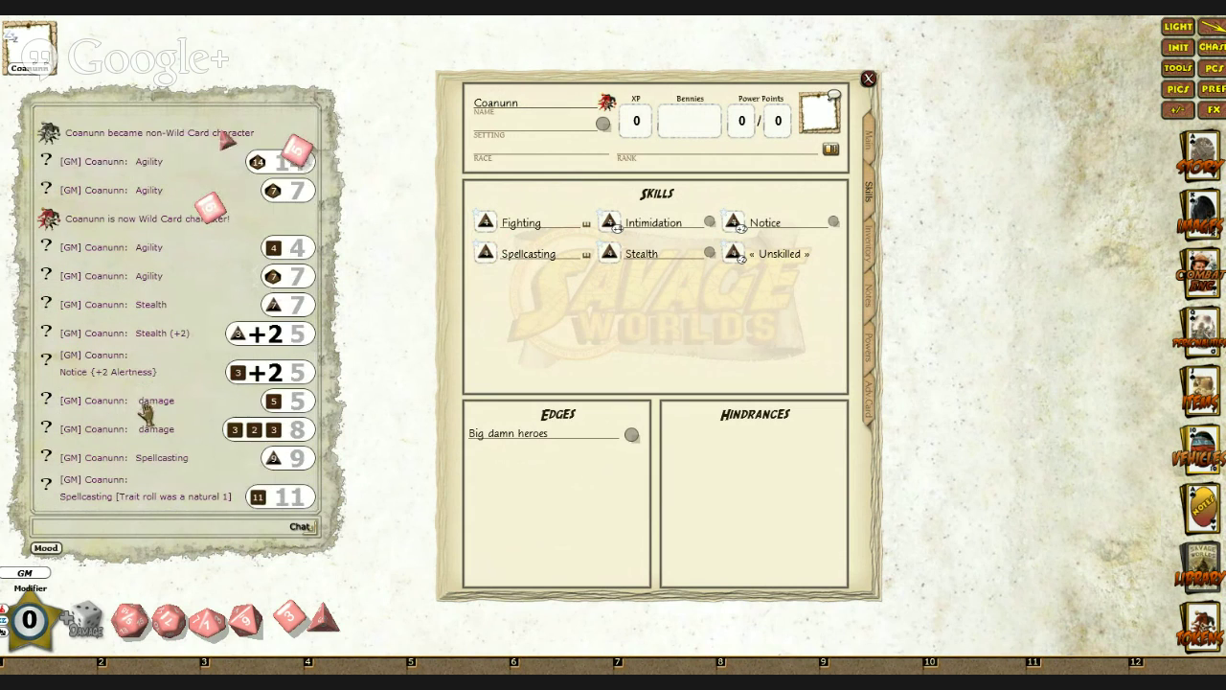
{"action": "left_click", "coordinate": [872, 158]}
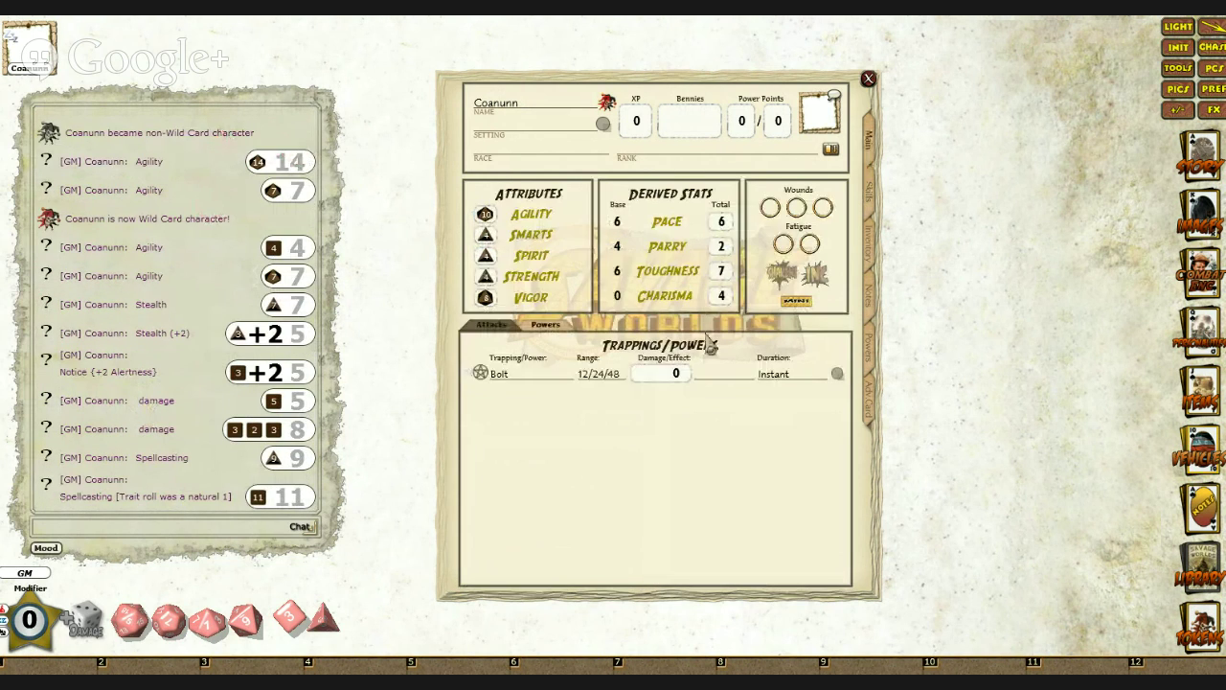
{"action": "double_click", "coordinate": [484, 375]}
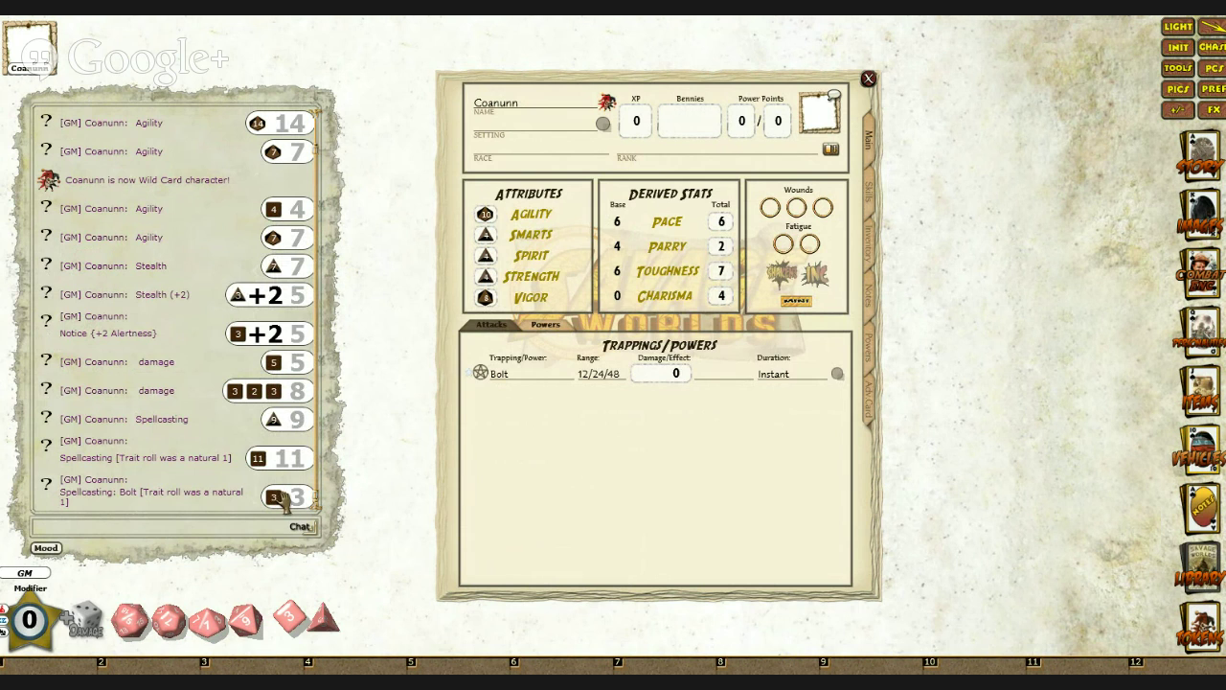
{"action": "double_click", "coordinate": [481, 373]}
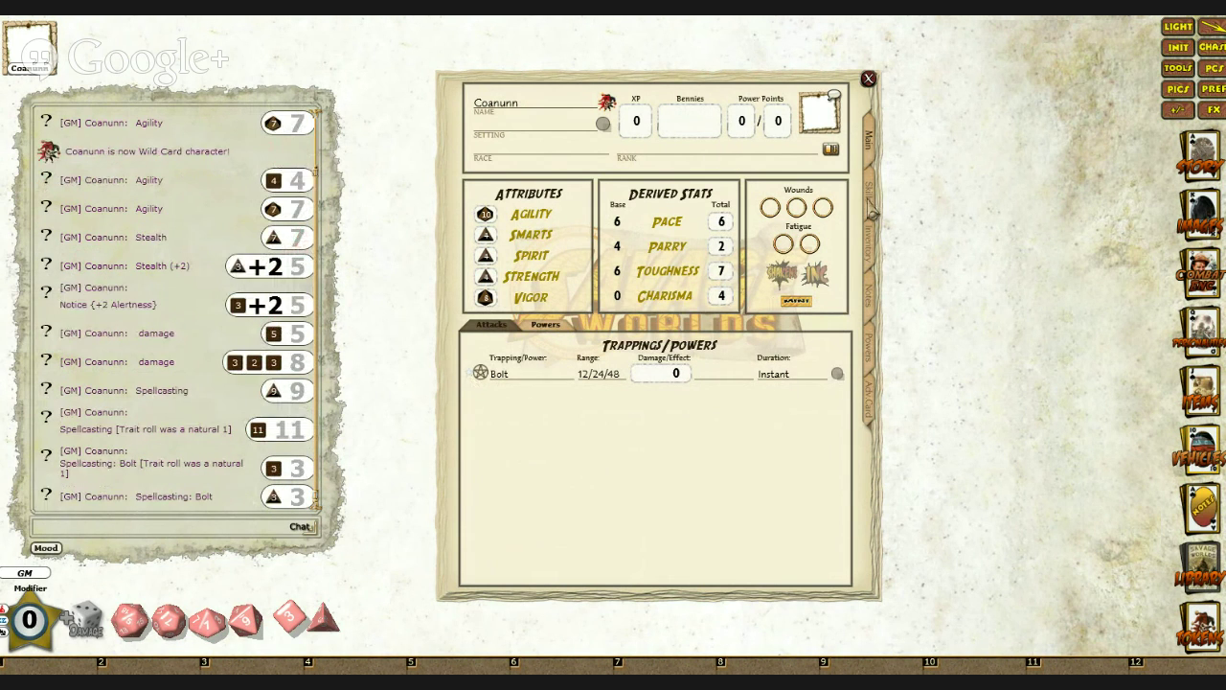
Step: Delete the Spellcasting skill and roll the Bolt power unskilled
{"action": "left_click", "coordinate": [870, 193]}
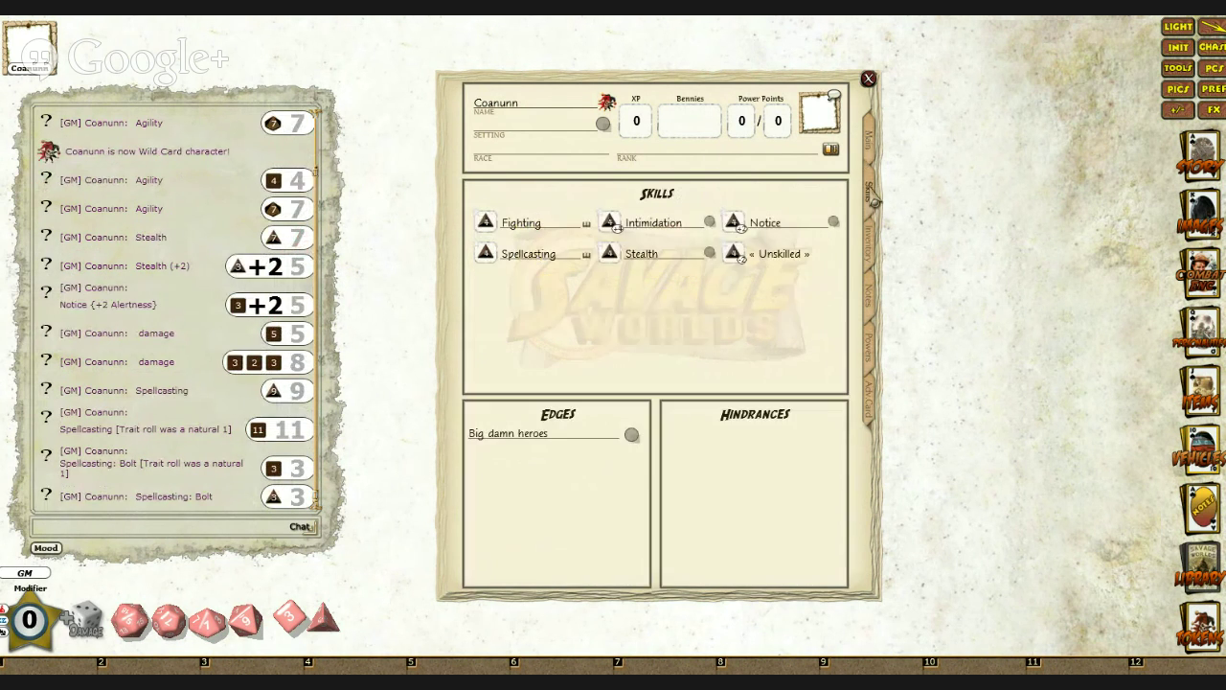
{"action": "right_click", "coordinate": [545, 258]}
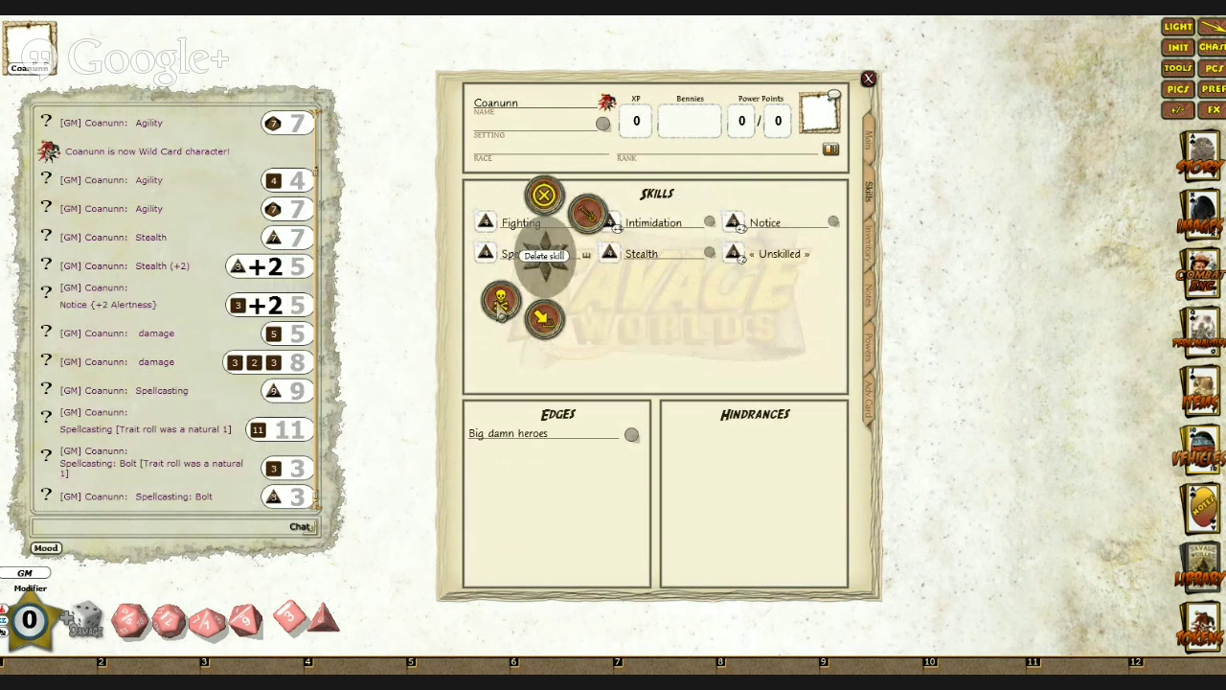
{"action": "left_click", "coordinate": [545, 251]}
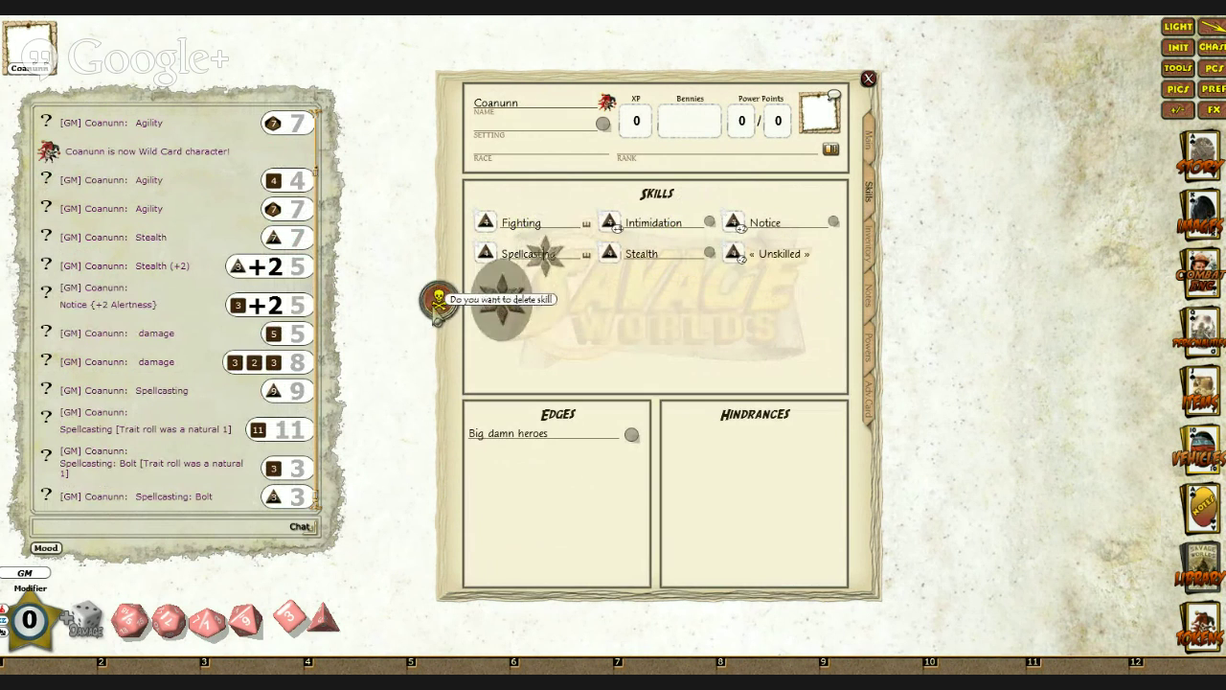
{"action": "left_click", "coordinate": [872, 148]}
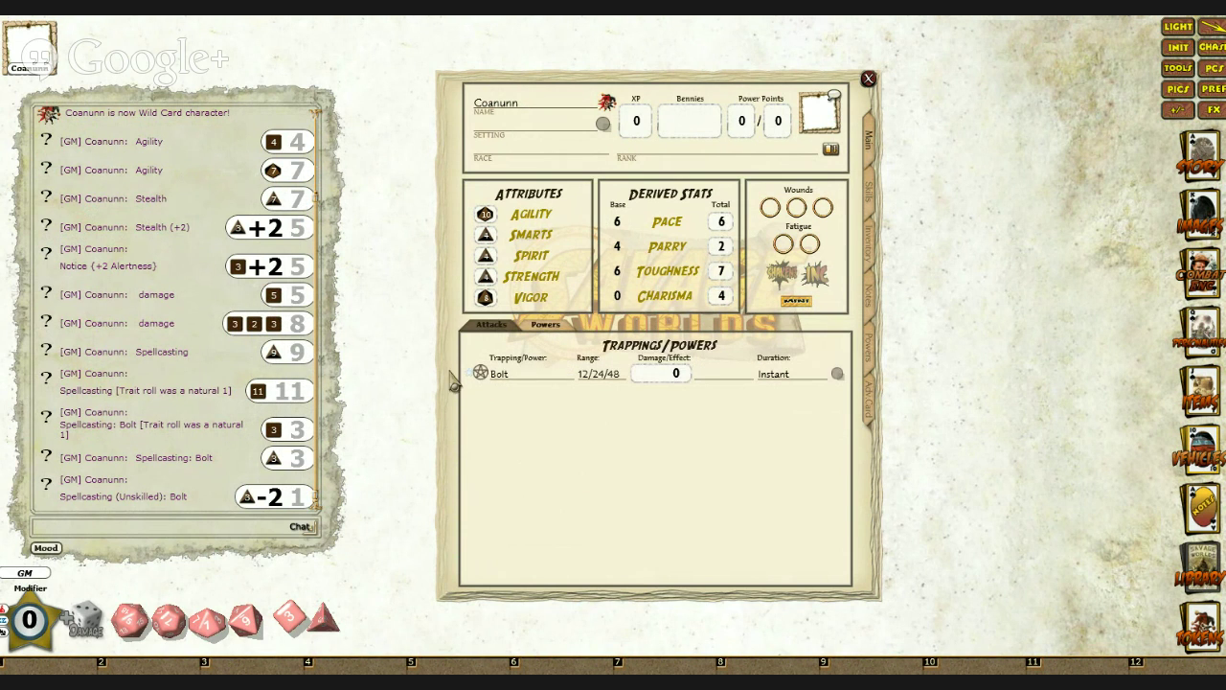
Step: Move the character sheet aside, assign the Intimidation skill to hotkey slot 4 and roll it from there
{"action": "left_click_drag", "start_coordinate": [446, 381], "coordinate": [642, 377]}
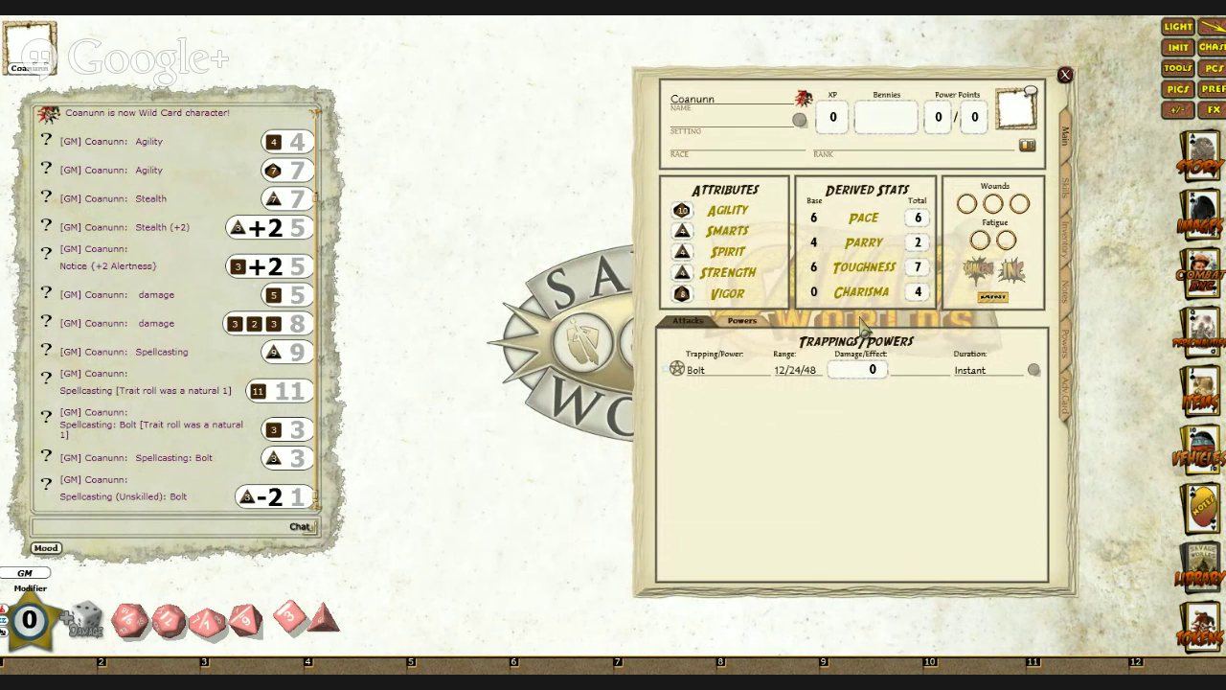
{"action": "left_click", "coordinate": [1066, 199]}
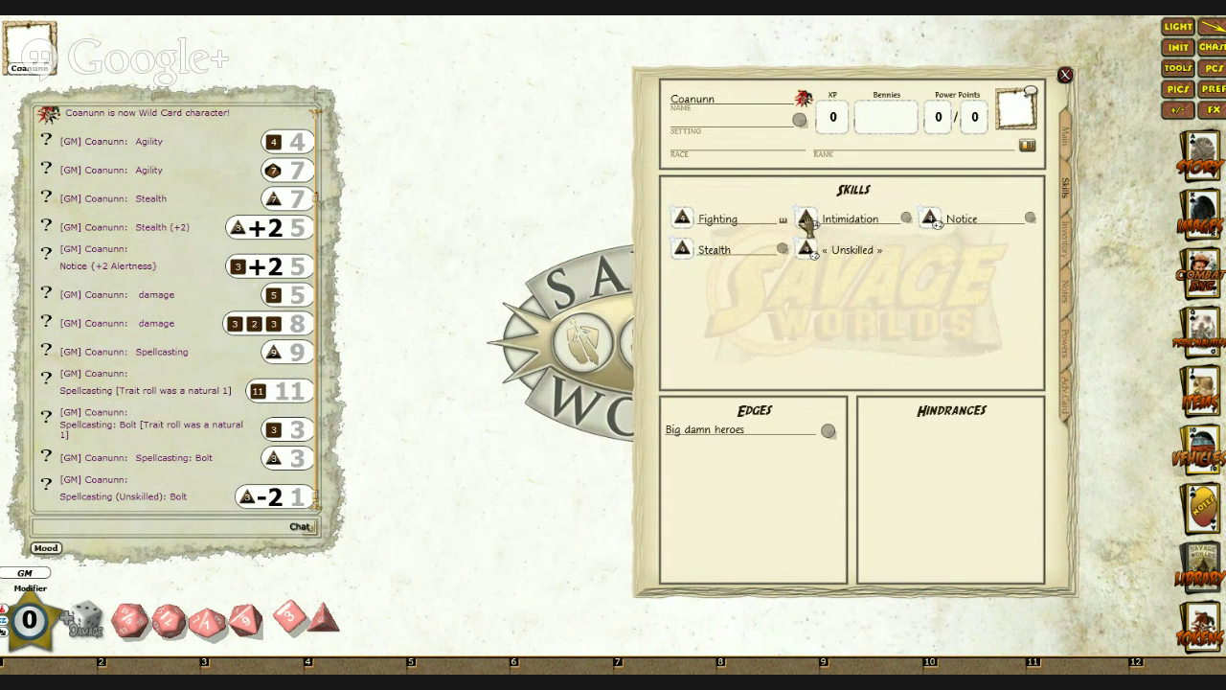
{"action": "left_click_drag", "start_coordinate": [807, 222], "coordinate": [406, 575]}
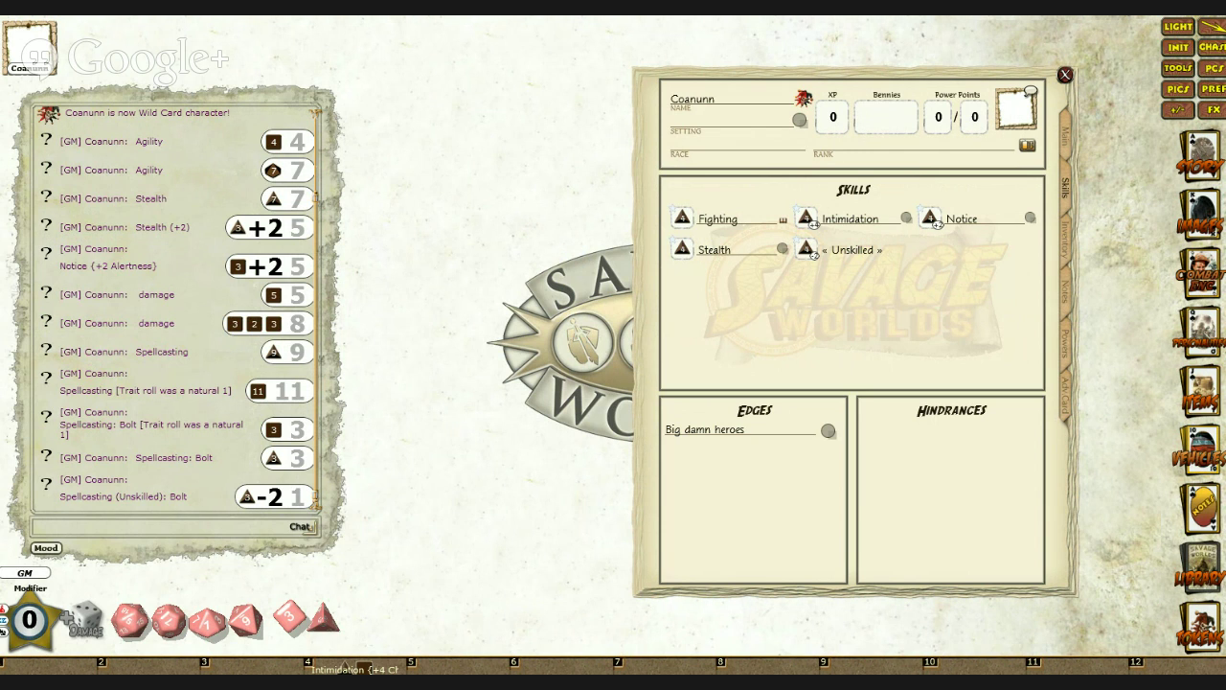
{"action": "left_click", "coordinate": [363, 668]}
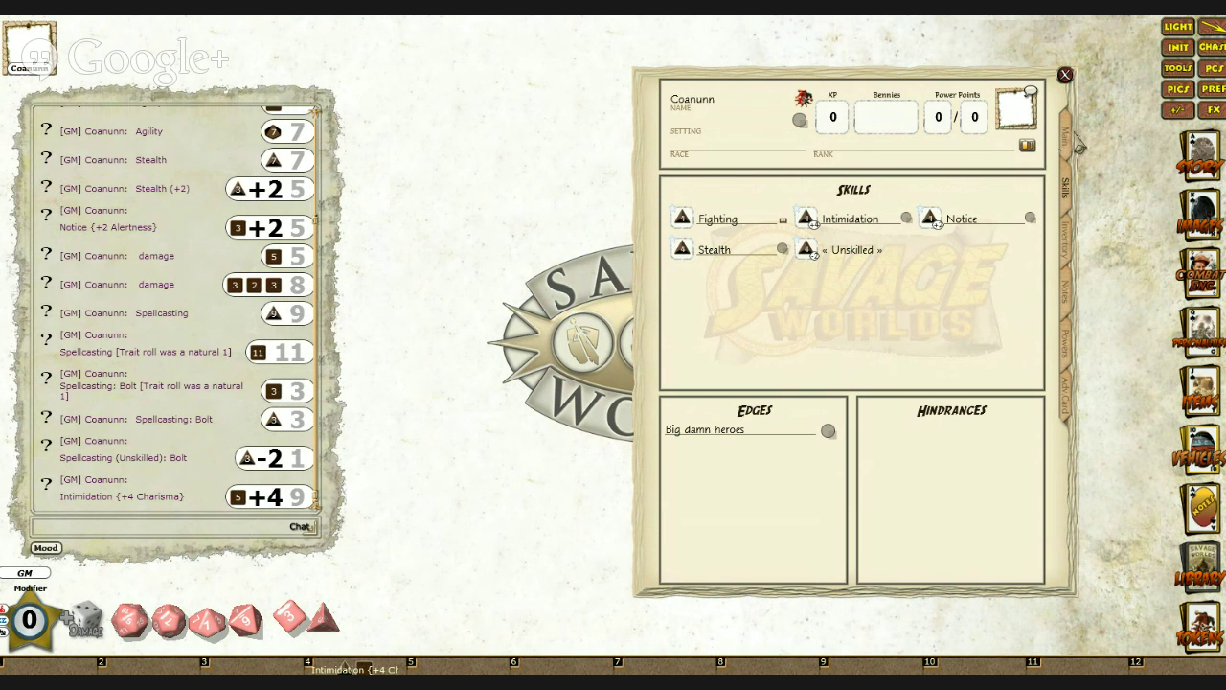
Step: Open the character's mini sheet beside the chat, add the Fighting skill to it, and return to the main character page
{"action": "left_click", "coordinate": [1067, 136]}
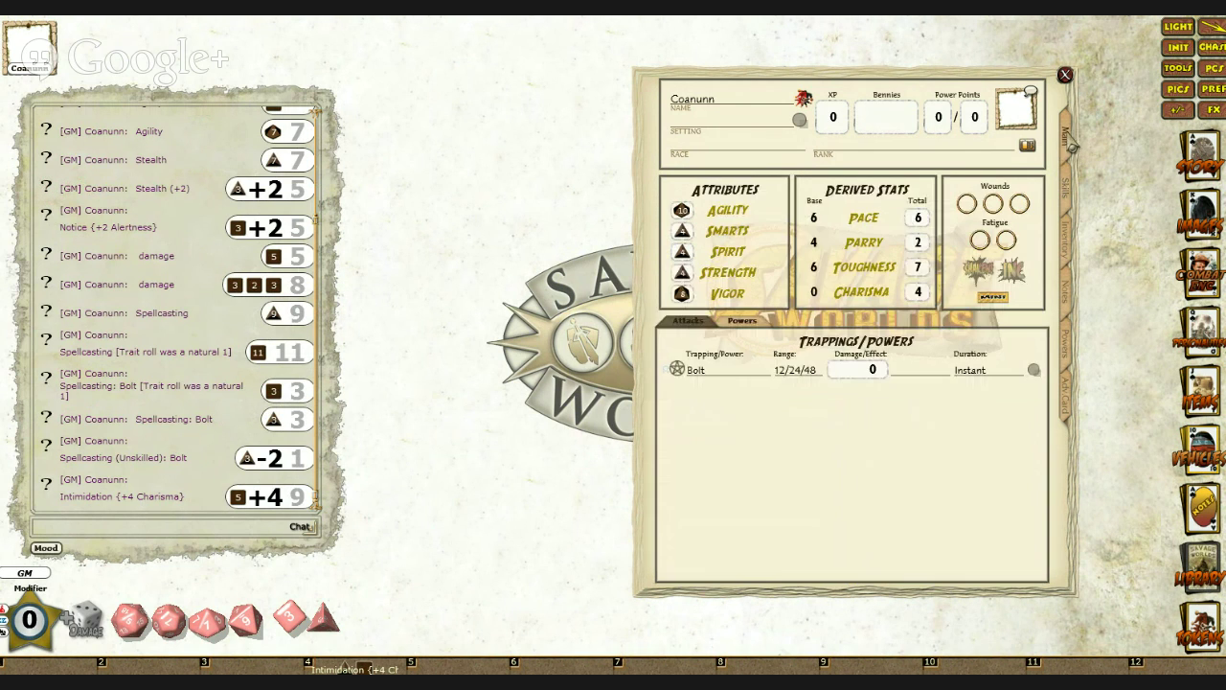
{"action": "left_click", "coordinate": [994, 299]}
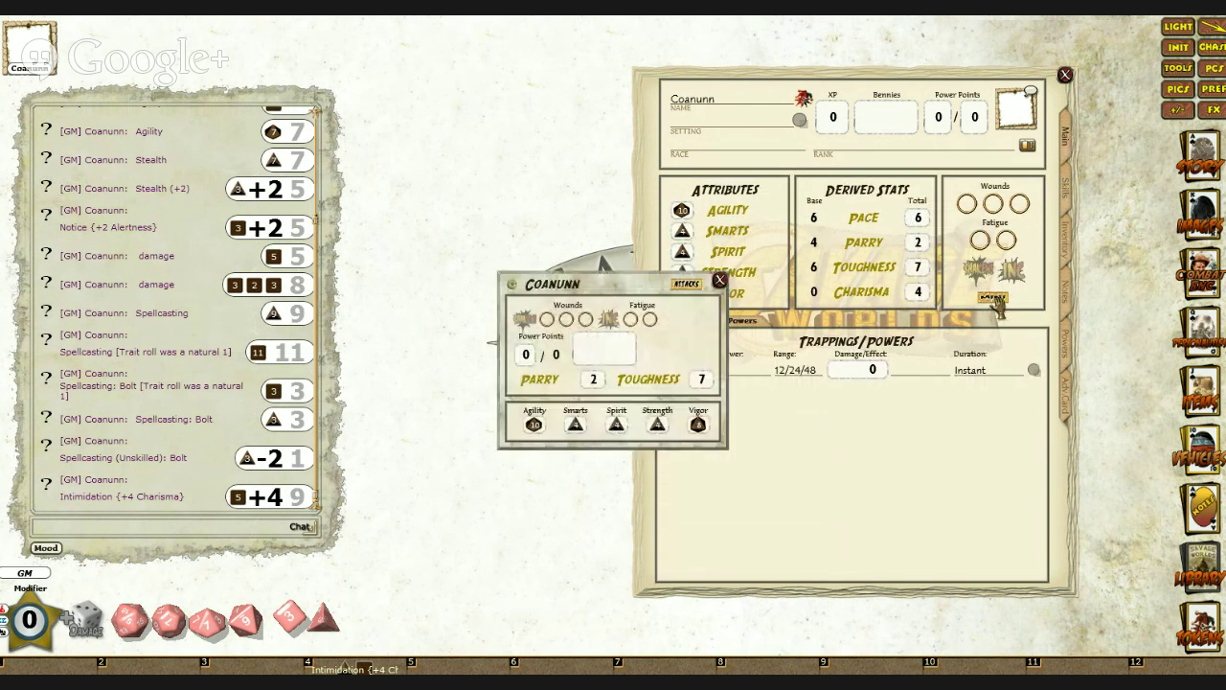
{"action": "left_click_drag", "start_coordinate": [623, 287], "coordinate": [485, 148]}
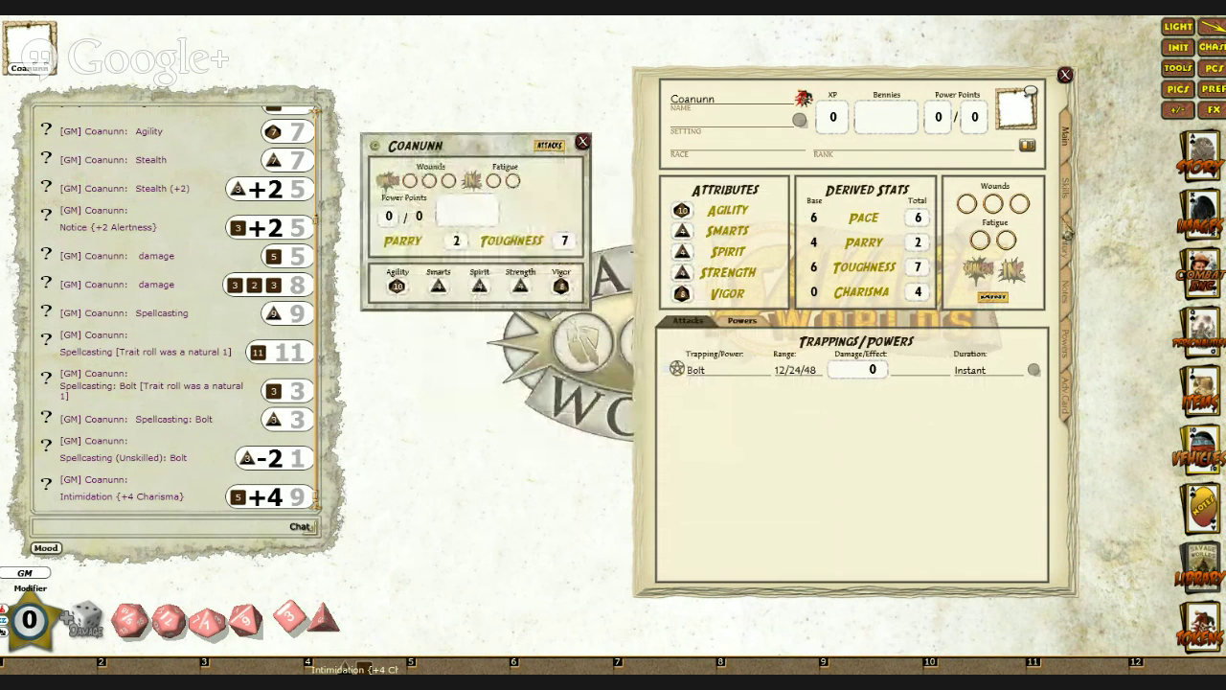
{"action": "left_click", "coordinate": [1069, 201]}
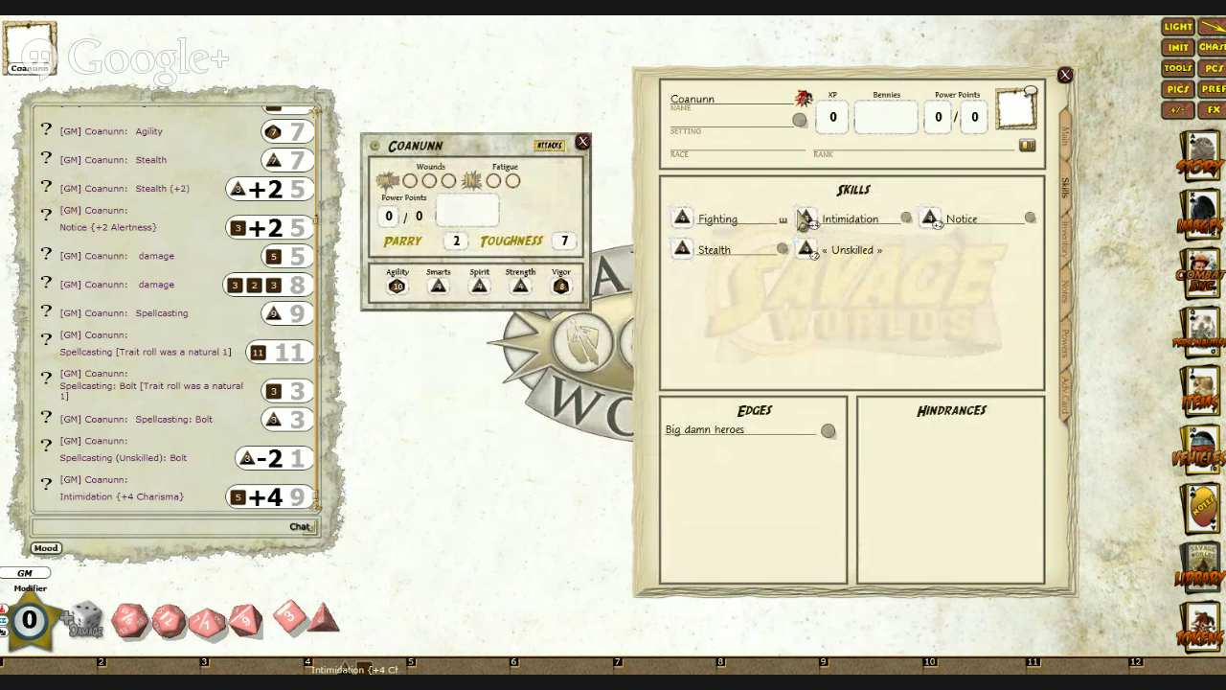
{"action": "left_click", "coordinate": [680, 219]}
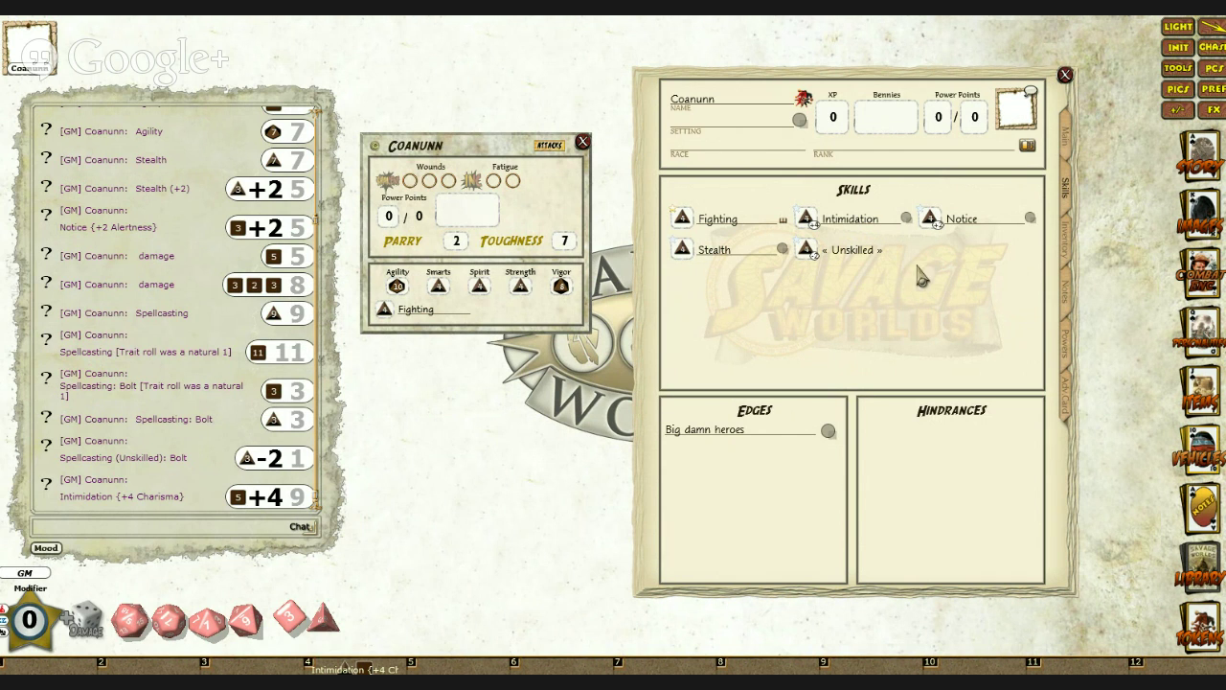
{"action": "left_click", "coordinate": [1066, 136]}
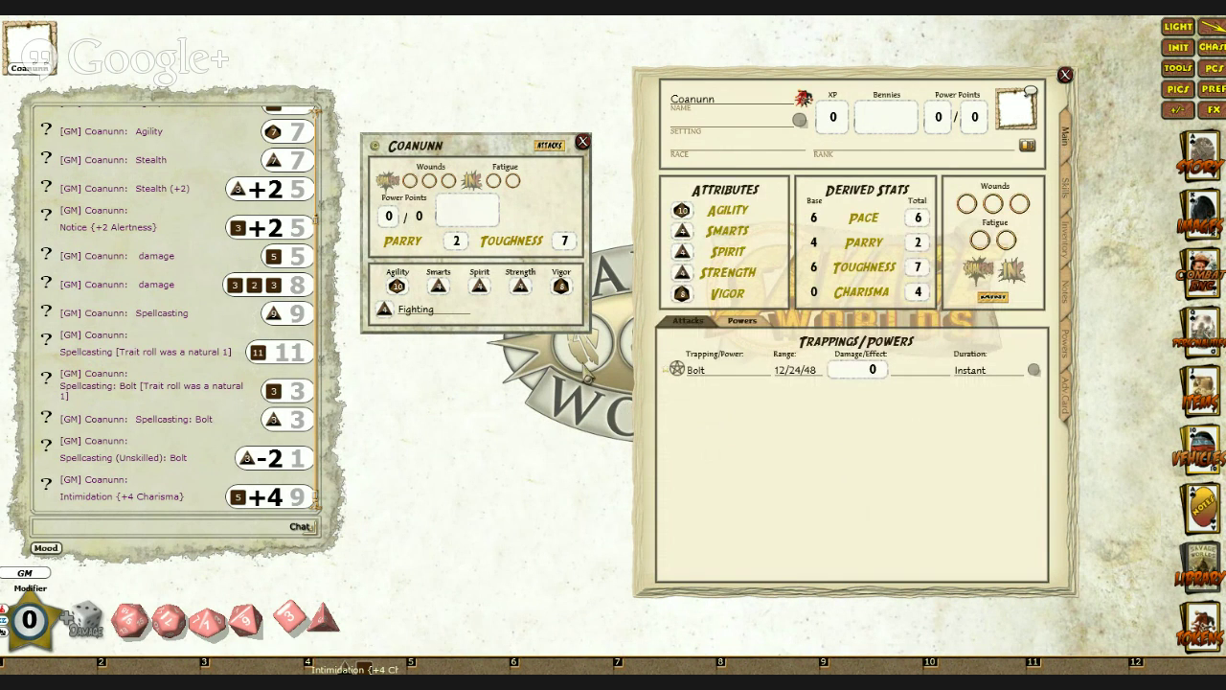
Step: Open the mini sheet's attacks window, place it directly beneath the mini sheet, and close the full character sheet
{"action": "left_click", "coordinate": [546, 144]}
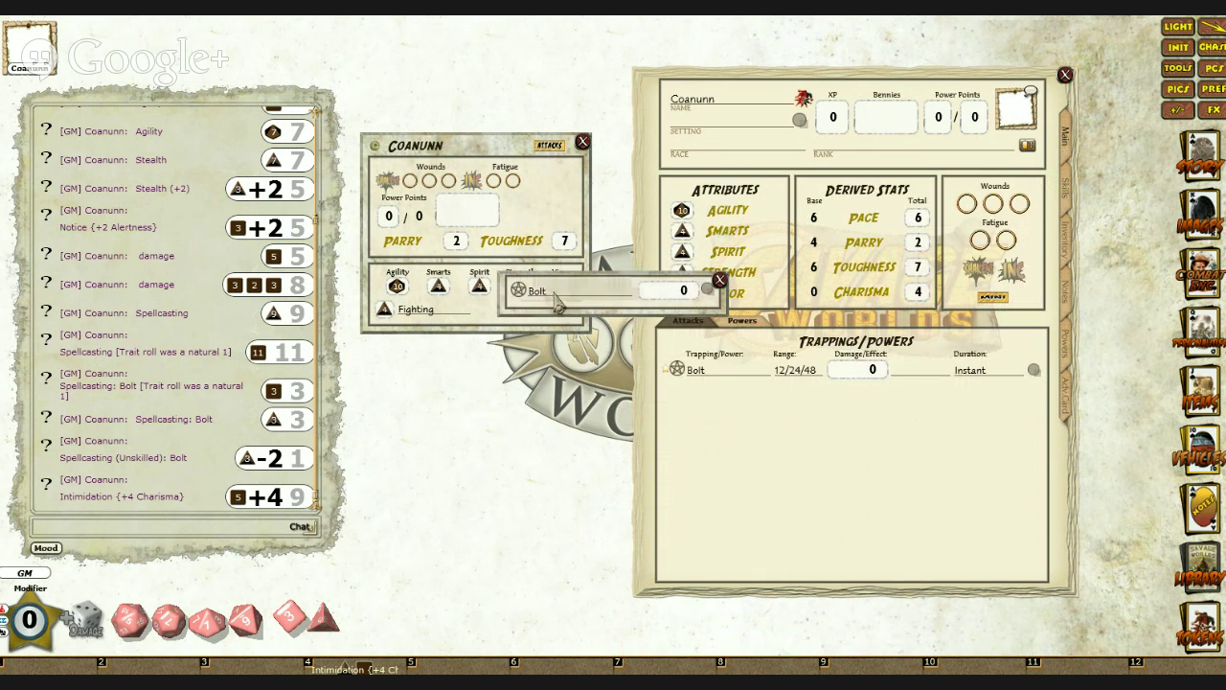
{"action": "left_click_drag", "start_coordinate": [608, 283], "coordinate": [472, 348]}
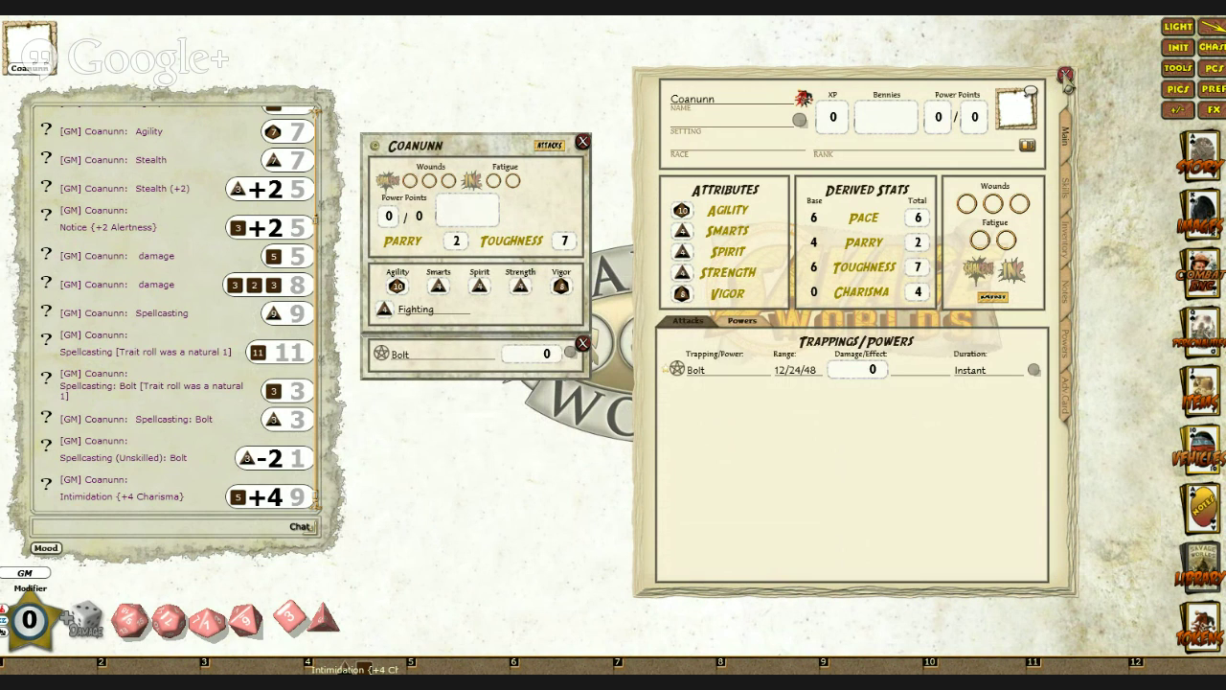
{"action": "left_click", "coordinate": [1065, 75]}
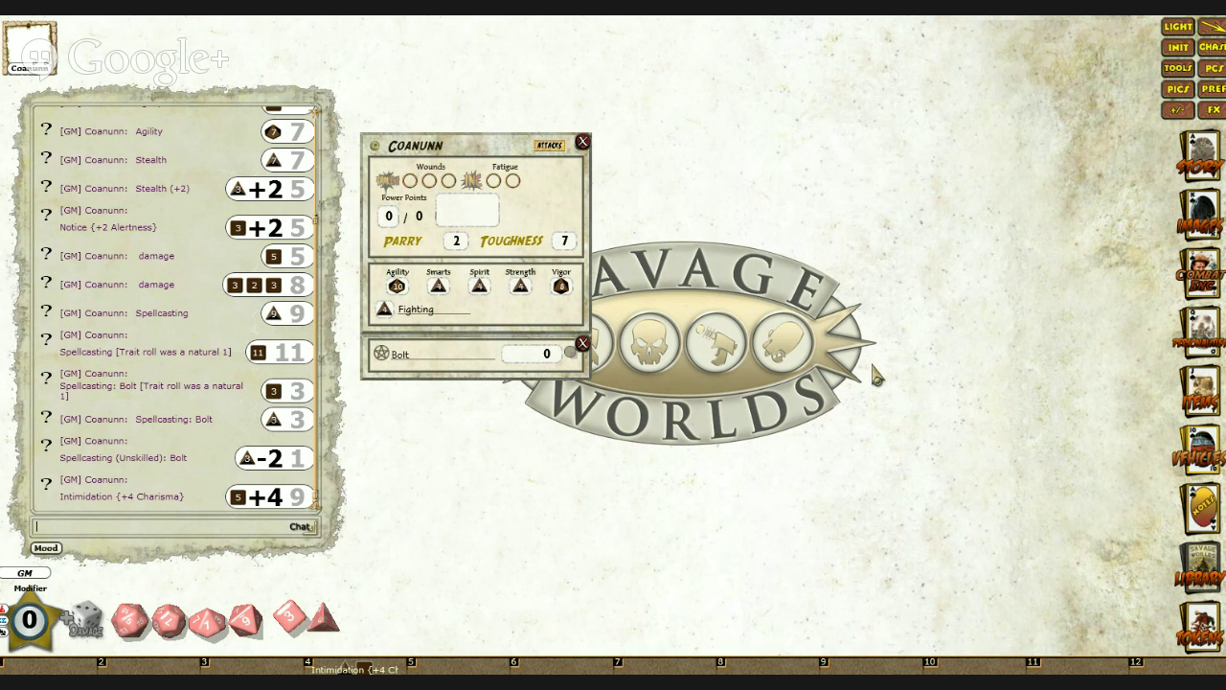
Step: Assign the Wild Attack modifier from the modifiers list to hotkey slot 2 and apply it from there
{"action": "left_click", "coordinate": [1177, 111]}
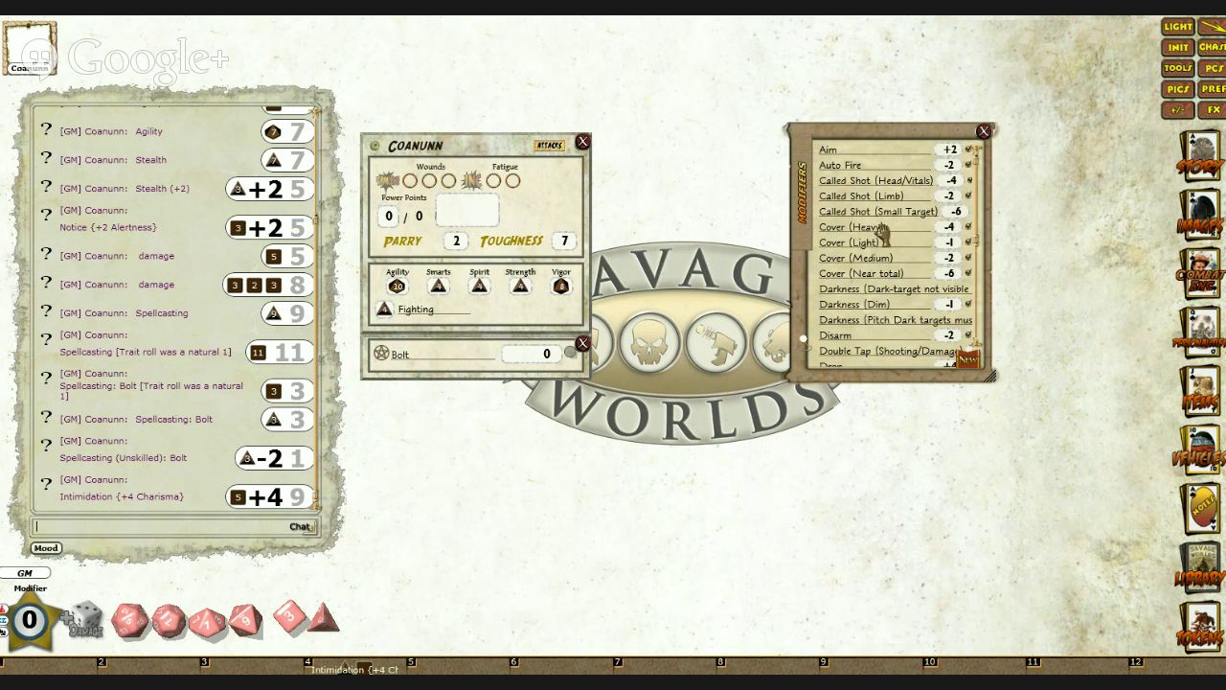
{"action": "scroll", "coordinate": [881, 235], "scroll_direction": "down", "scroll_amount": 5}
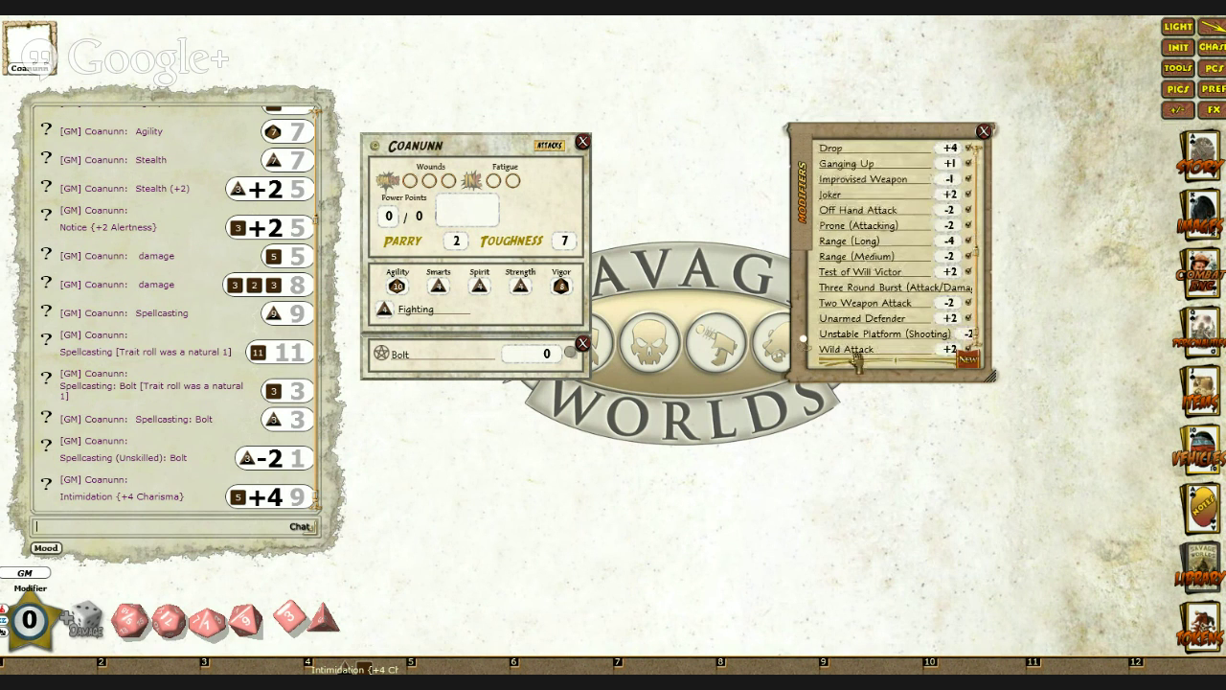
{"action": "left_click_drag", "start_coordinate": [851, 350], "coordinate": [206, 651]}
{"action": "key", "text": "F2"}
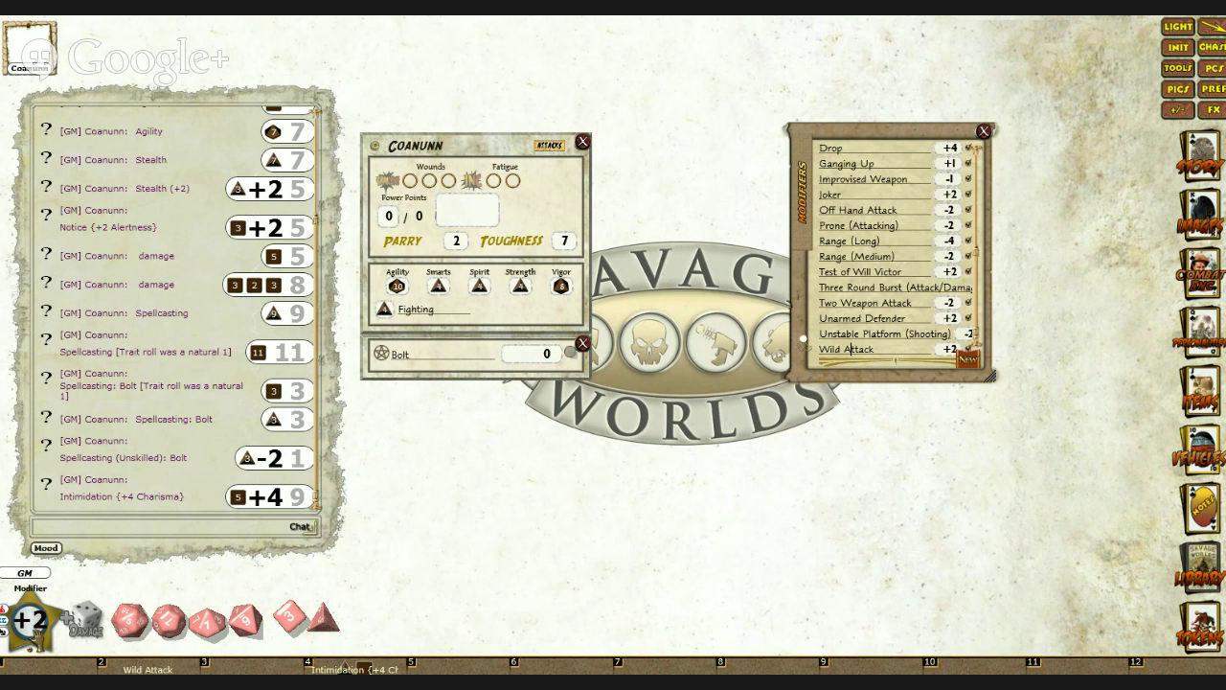
Step: Roll Coanunn's Fighting skill with the Wild Attack +2 modifier, and add a new effect named Wild Attack
{"action": "double_click", "coordinate": [384, 311]}
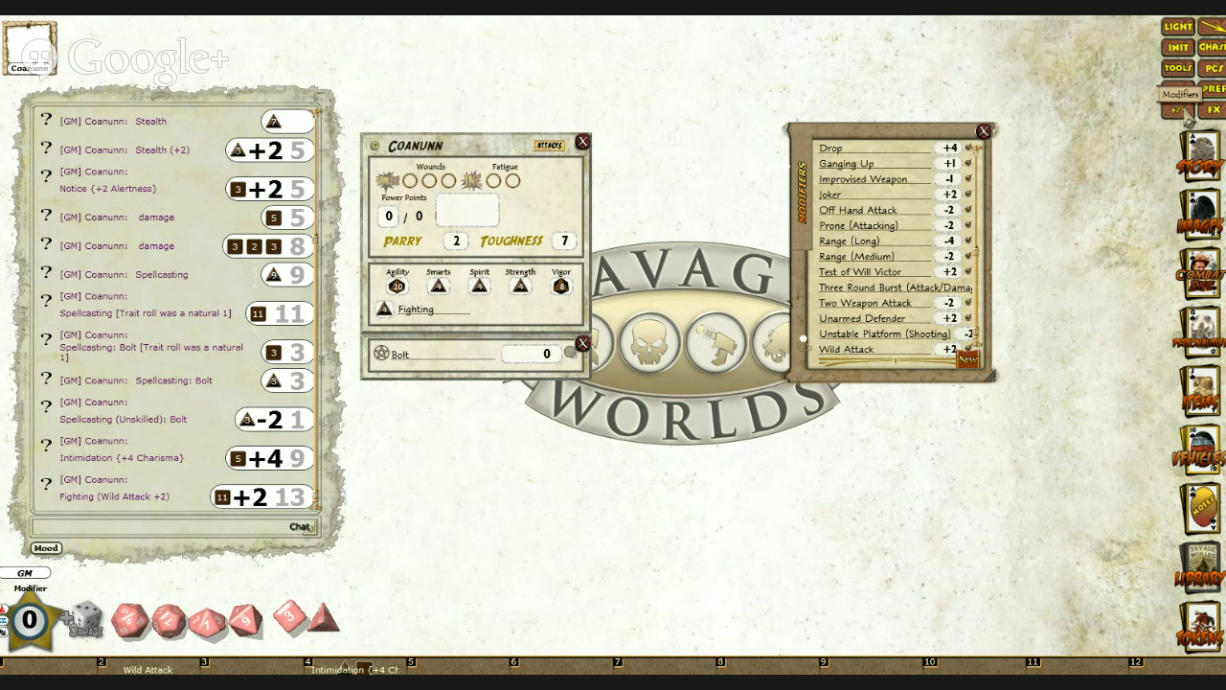
{"action": "left_click", "coordinate": [1214, 110]}
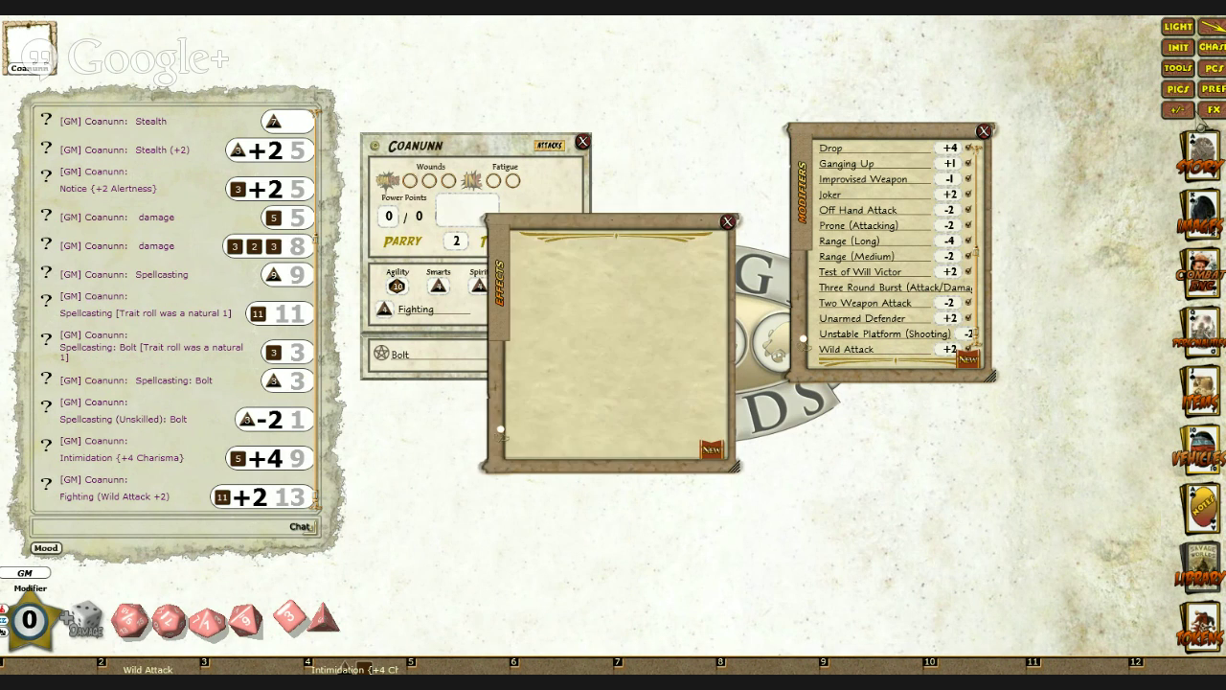
{"action": "left_click", "coordinate": [602, 326]}
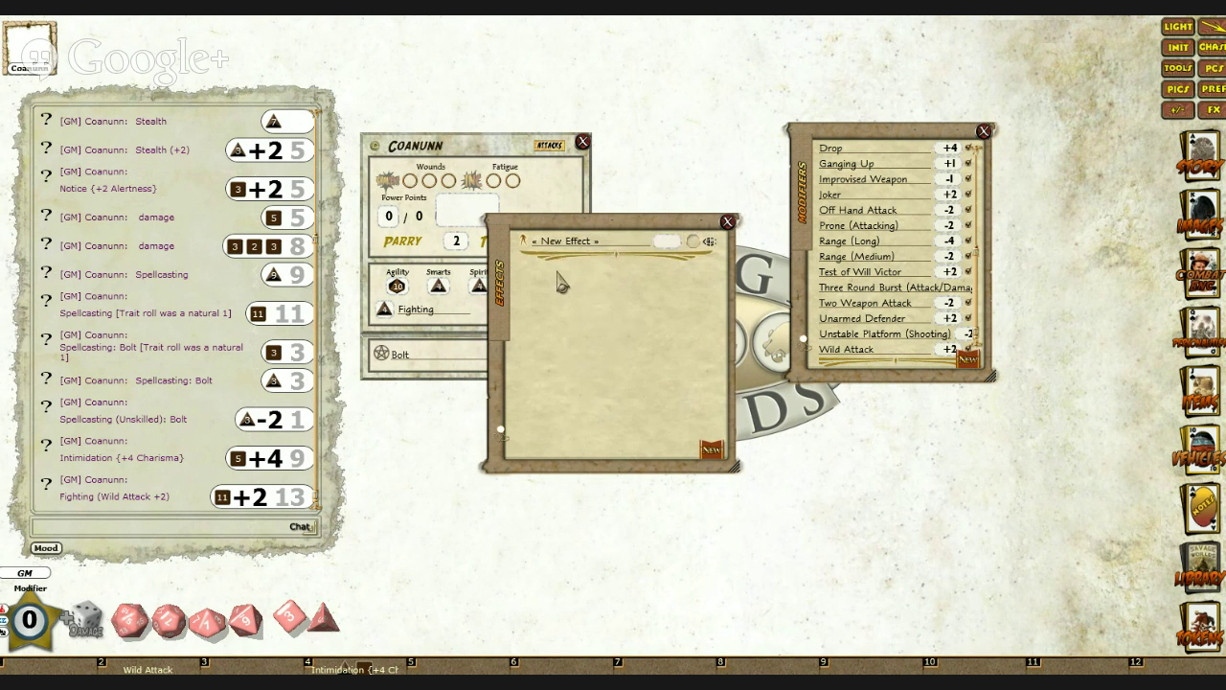
{"action": "left_click", "coordinate": [547, 240]}
{"action": "left_click", "coordinate": [671, 243]}
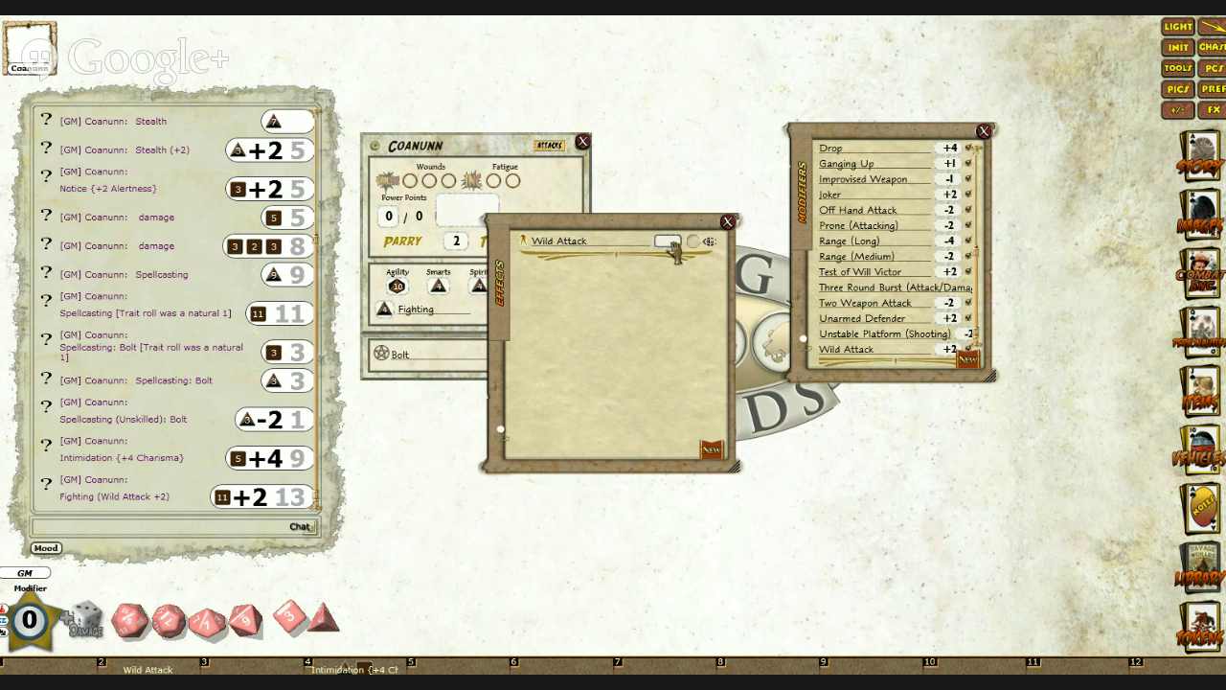
Step: Open the combat tracker, close the modifiers list, and arrange the tracker, effects list and Coanunn's mini sheet without overlap
{"action": "left_click", "coordinate": [1186, 57]}
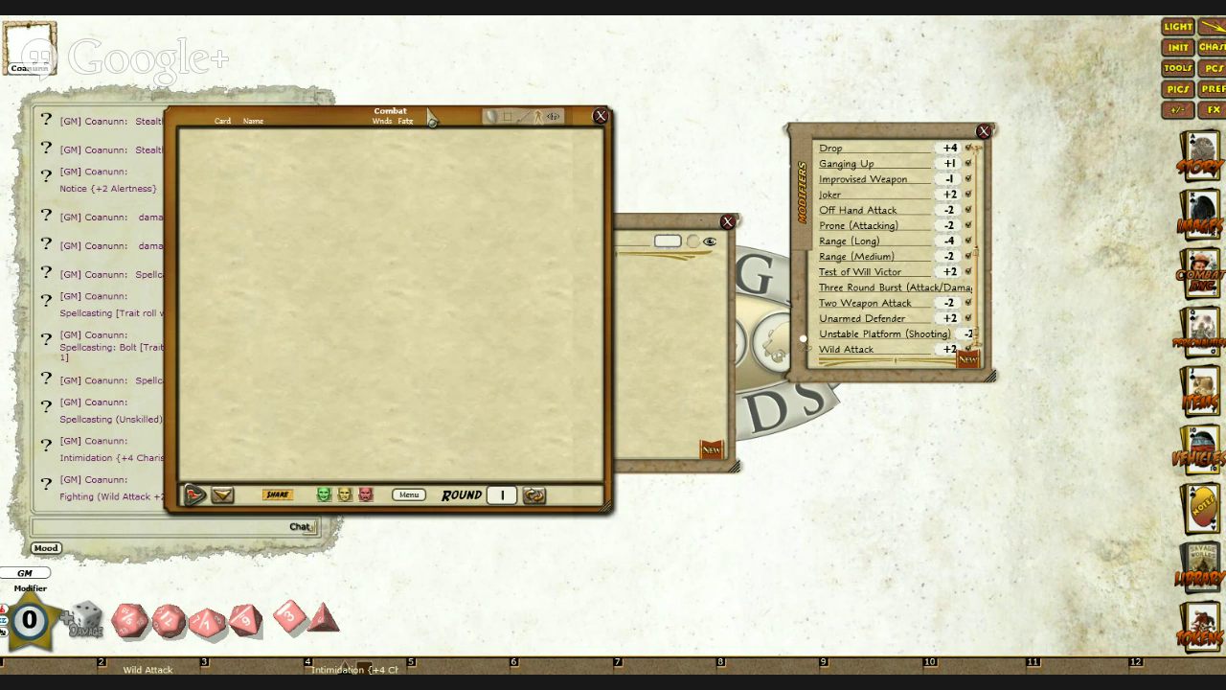
{"action": "left_click_drag", "start_coordinate": [433, 115], "coordinate": [984, 234]}
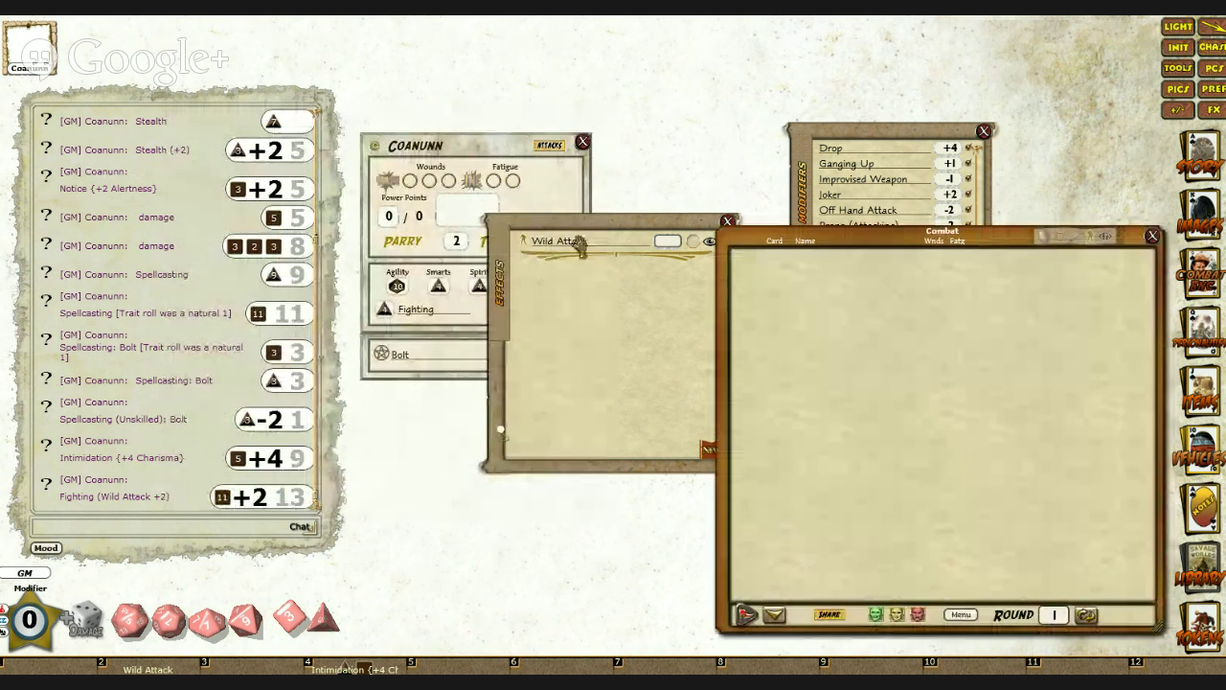
{"action": "left_click_drag", "start_coordinate": [618, 227], "coordinate": [494, 400]}
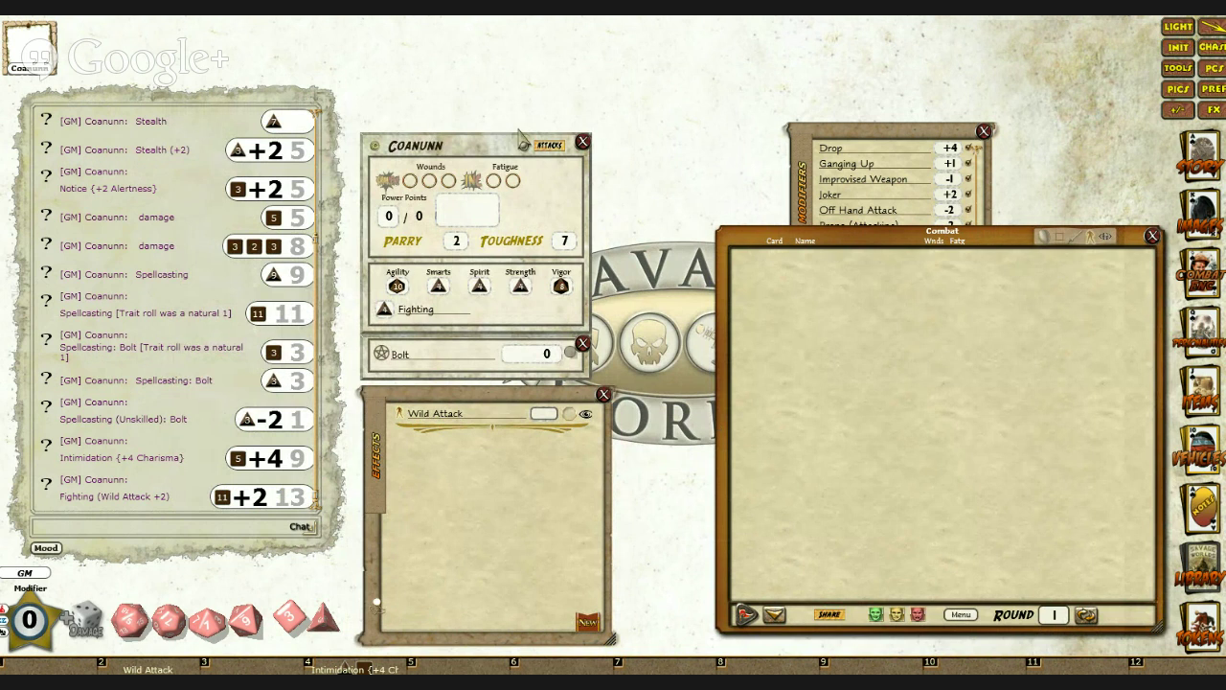
{"action": "left_click_drag", "start_coordinate": [501, 151], "coordinate": [495, 44]}
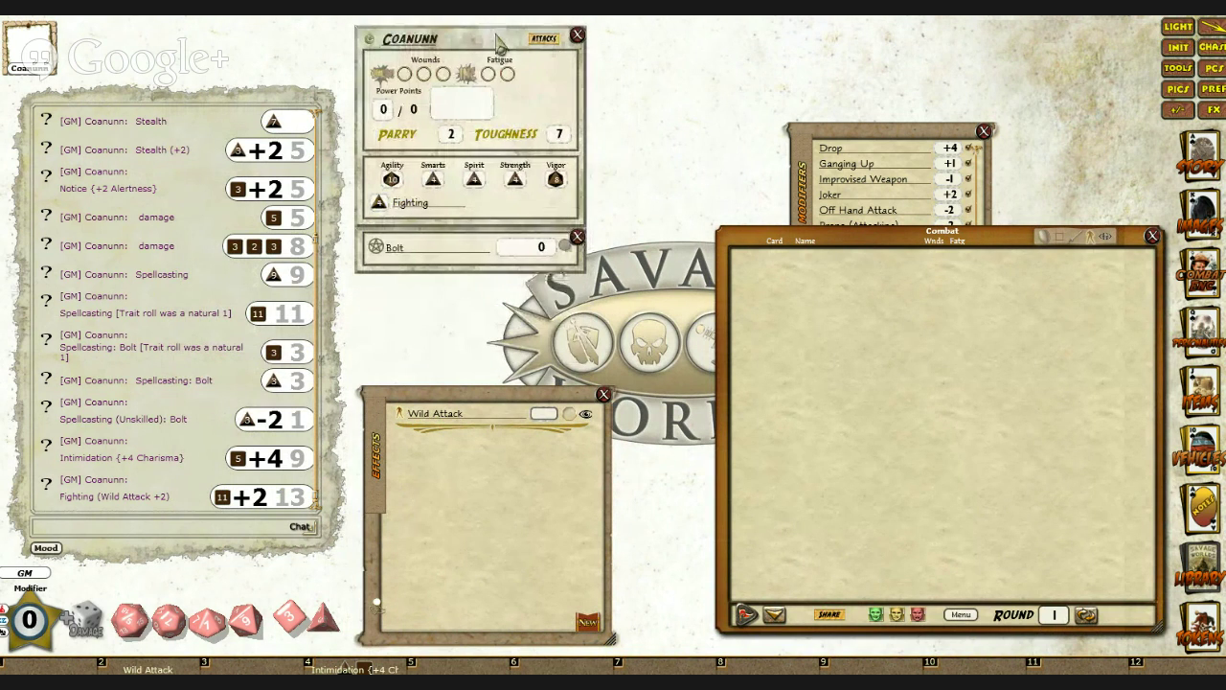
{"action": "left_click", "coordinate": [985, 131]}
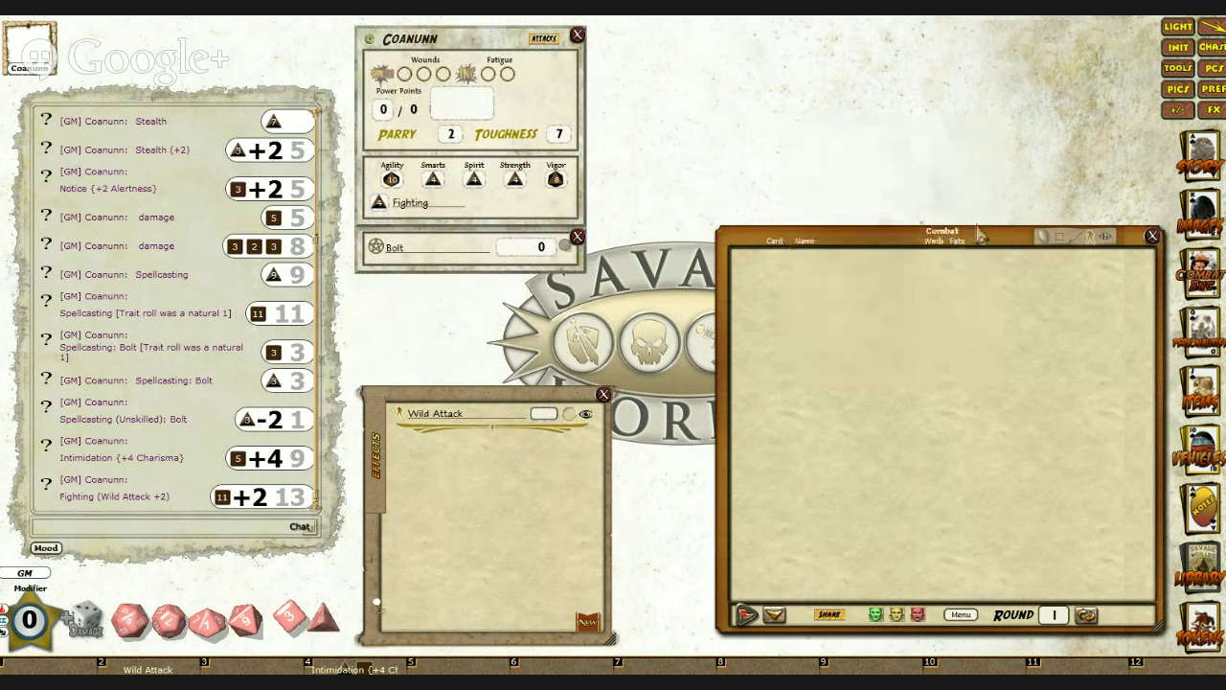
{"action": "left_click_drag", "start_coordinate": [995, 239], "coordinate": [934, 57]}
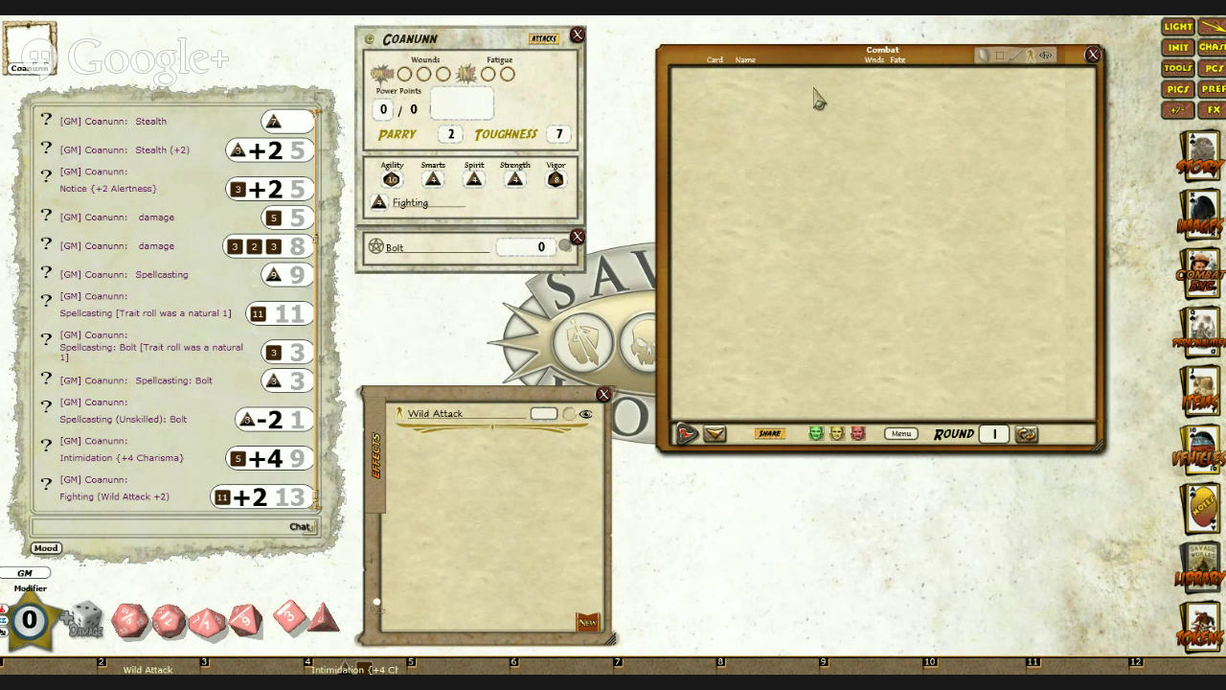
{"action": "mouse_move", "coordinate": [813, 95]}
{"action": "left_mouse_down"}
{"action": "mouse_move", "coordinate": [802, 259]}
{"action": "mouse_move", "coordinate": [801, 103]}
{"action": "left_mouse_up"}
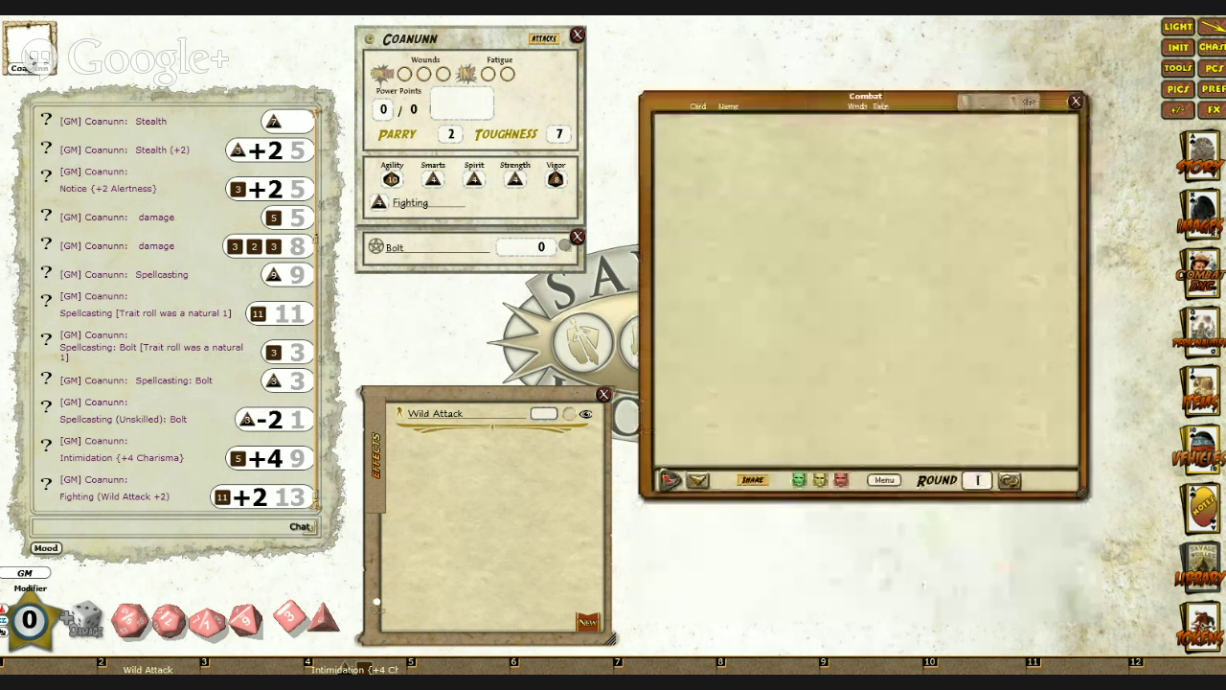
Step: Open Coanunn's full character sheet and place it beside the combat tracker so both are accessible
{"action": "double_click", "coordinate": [27, 50]}
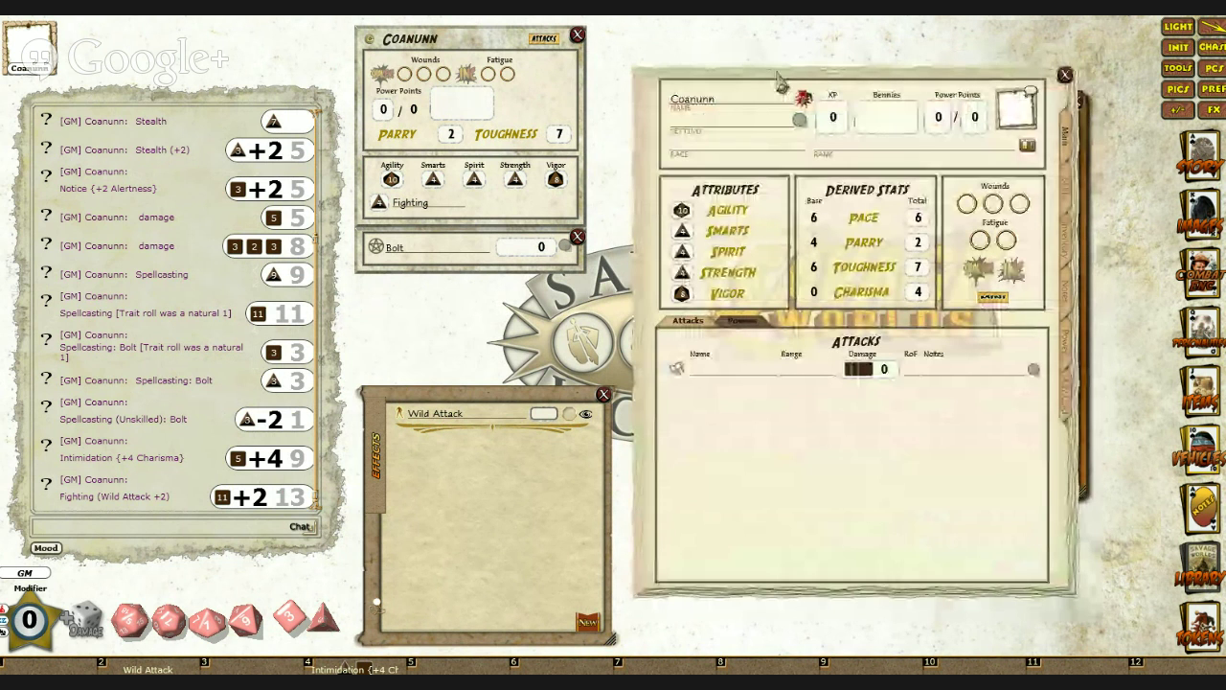
{"action": "left_click_drag", "start_coordinate": [779, 73], "coordinate": [162, 100]}
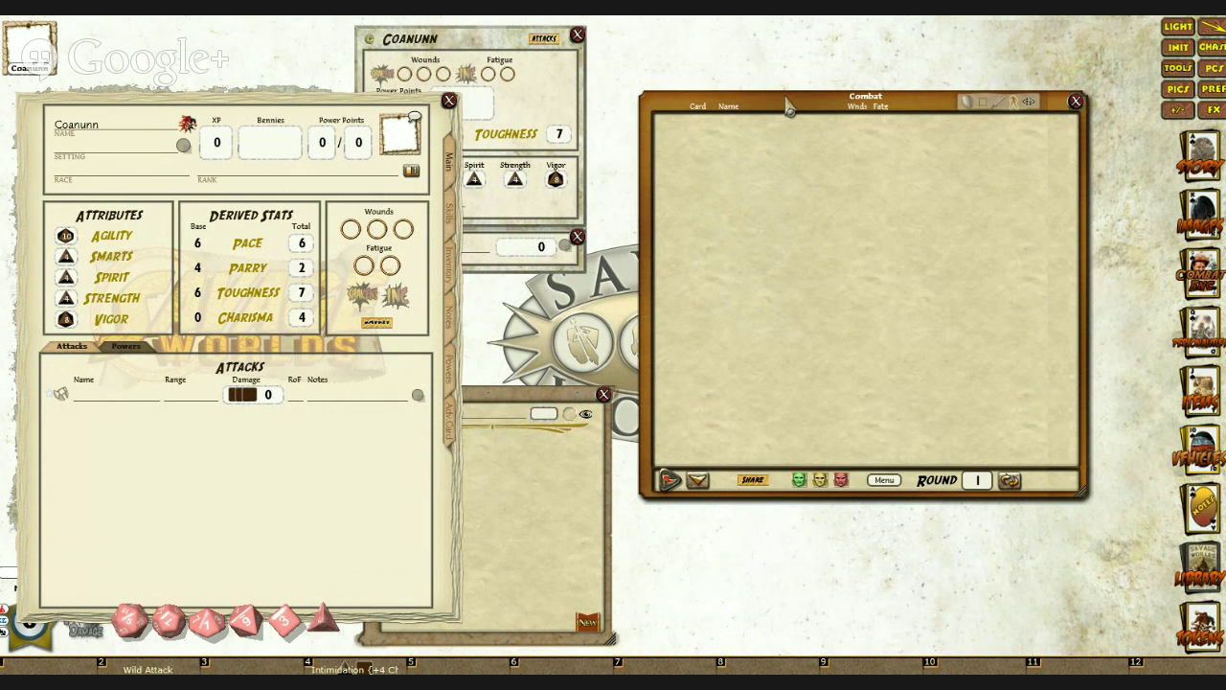
{"action": "mouse_move", "coordinate": [788, 107]}
{"action": "left_mouse_down"}
{"action": "mouse_move", "coordinate": [799, 166]}
{"action": "mouse_move", "coordinate": [906, 322]}
{"action": "mouse_move", "coordinate": [827, 322]}
{"action": "mouse_move", "coordinate": [781, 102]}
{"action": "mouse_move", "coordinate": [799, 92]}
{"action": "left_mouse_up"}
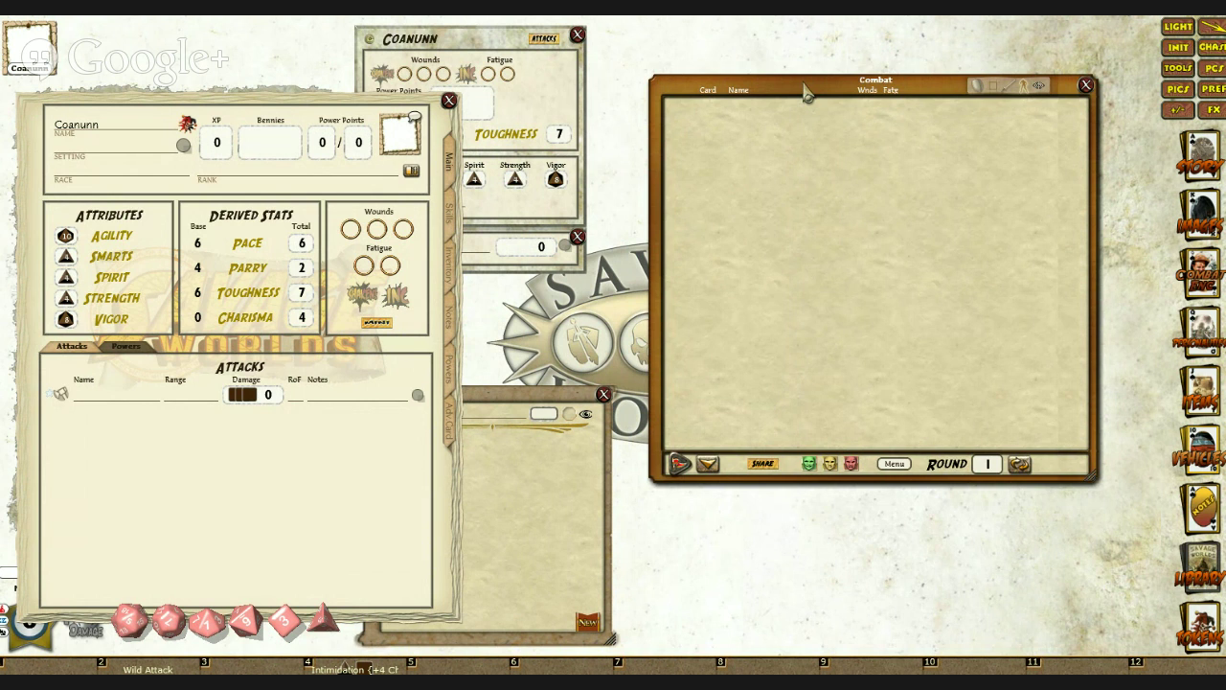
{"action": "left_click_drag", "start_coordinate": [807, 93], "coordinate": [830, 149]}
{"action": "left_click_drag", "start_coordinate": [310, 113], "coordinate": [337, 113]}
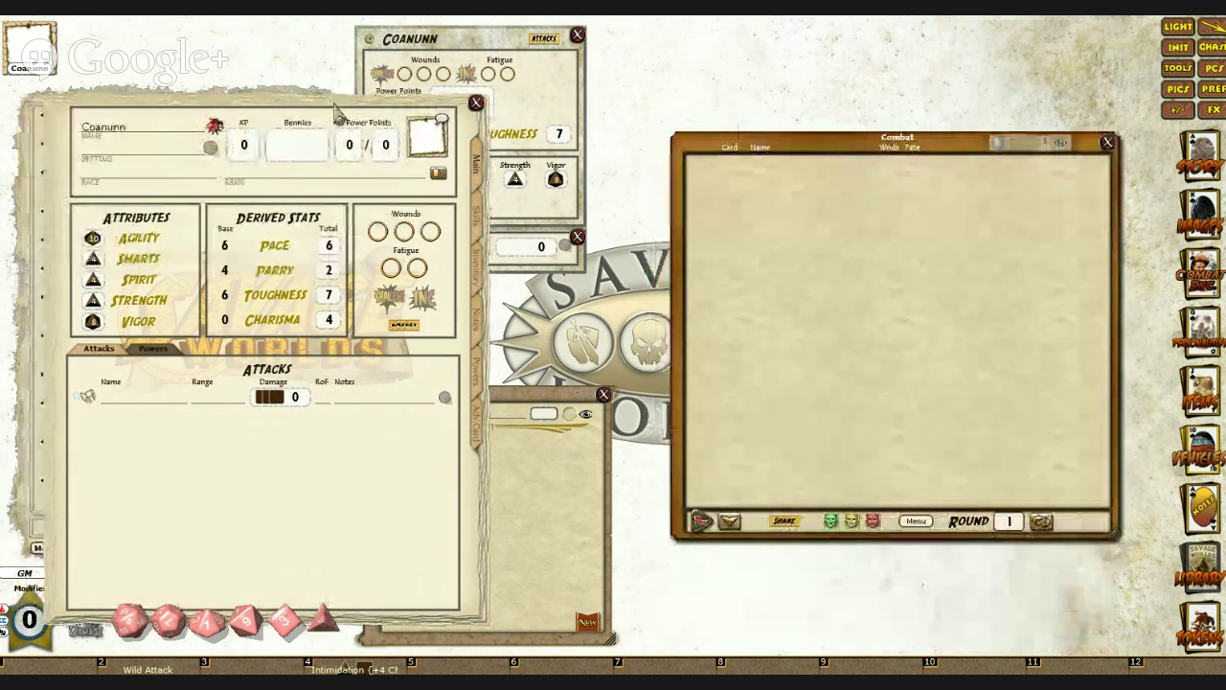
Step: Open the Bestiary from the SW Deluxe GM Guide in the library, keeping the combat tracker uncovered
{"action": "left_click", "coordinate": [1199, 570]}
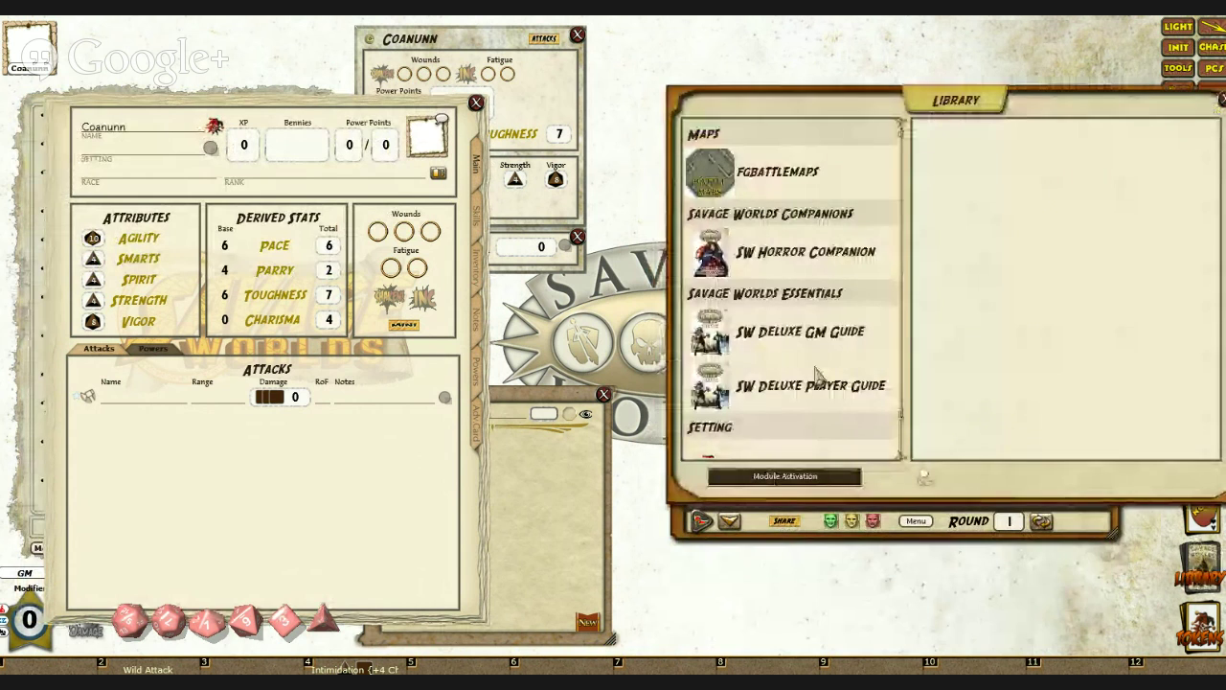
{"action": "left_click", "coordinate": [803, 334]}
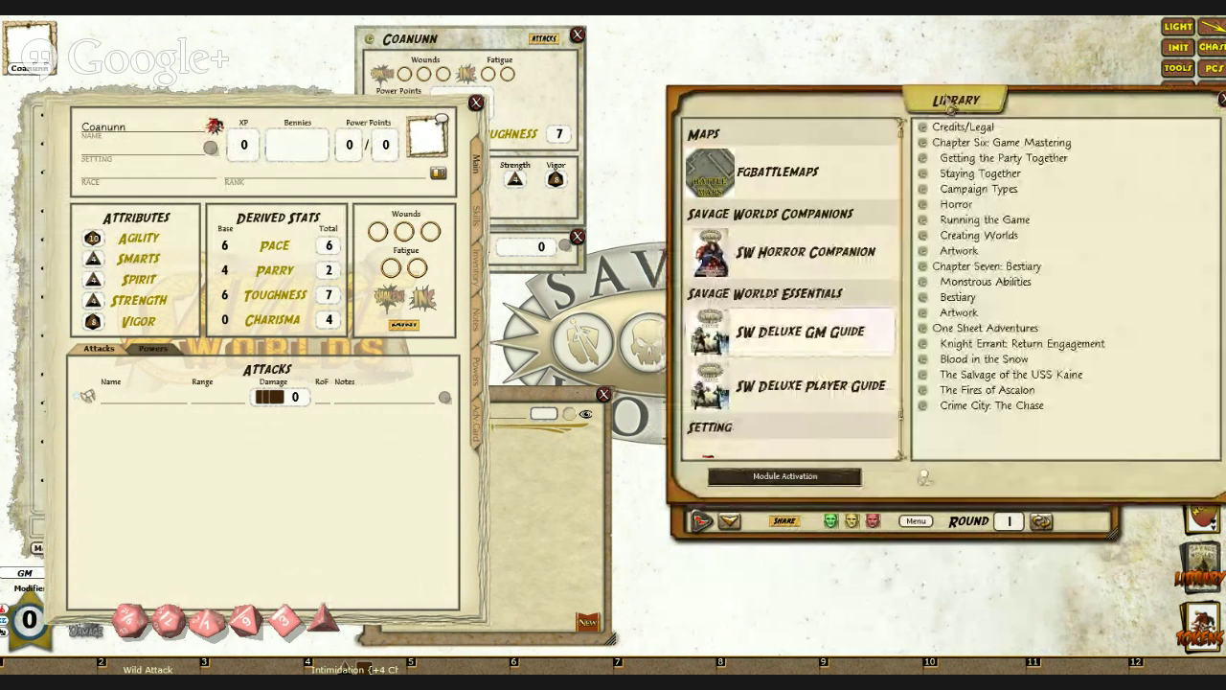
{"action": "left_click_drag", "start_coordinate": [949, 107], "coordinate": [342, 49]}
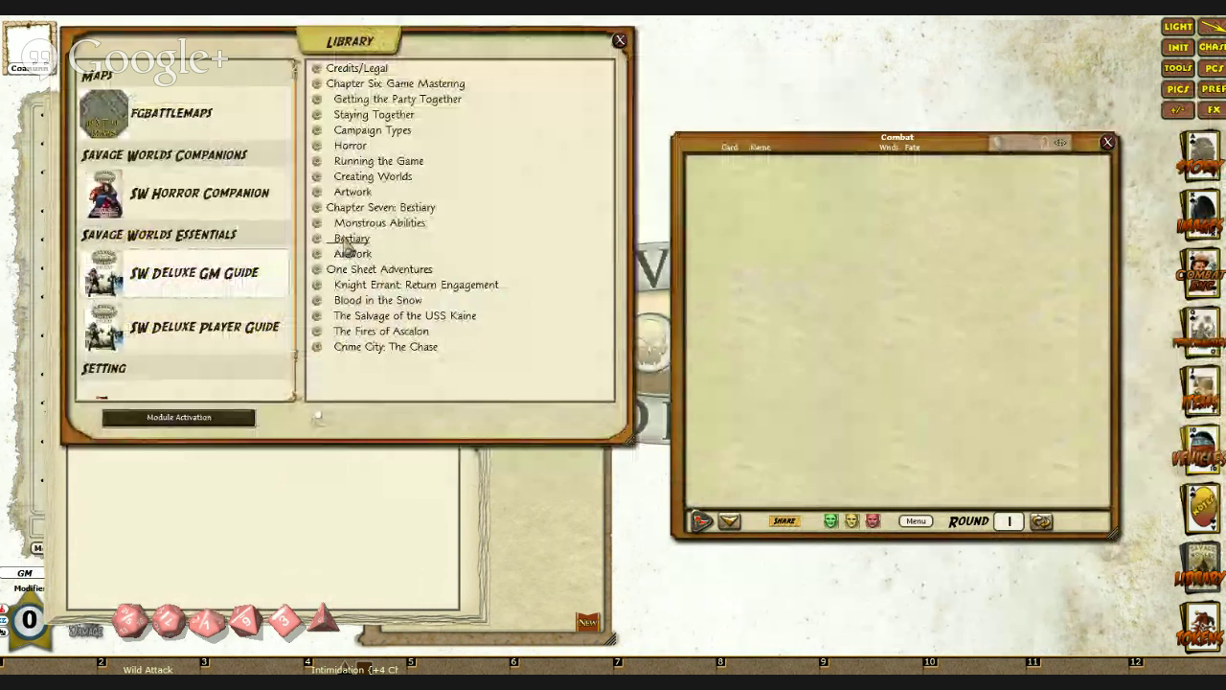
{"action": "left_click", "coordinate": [347, 247]}
{"action": "left_click_drag", "start_coordinate": [513, 175], "coordinate": [325, 66]}
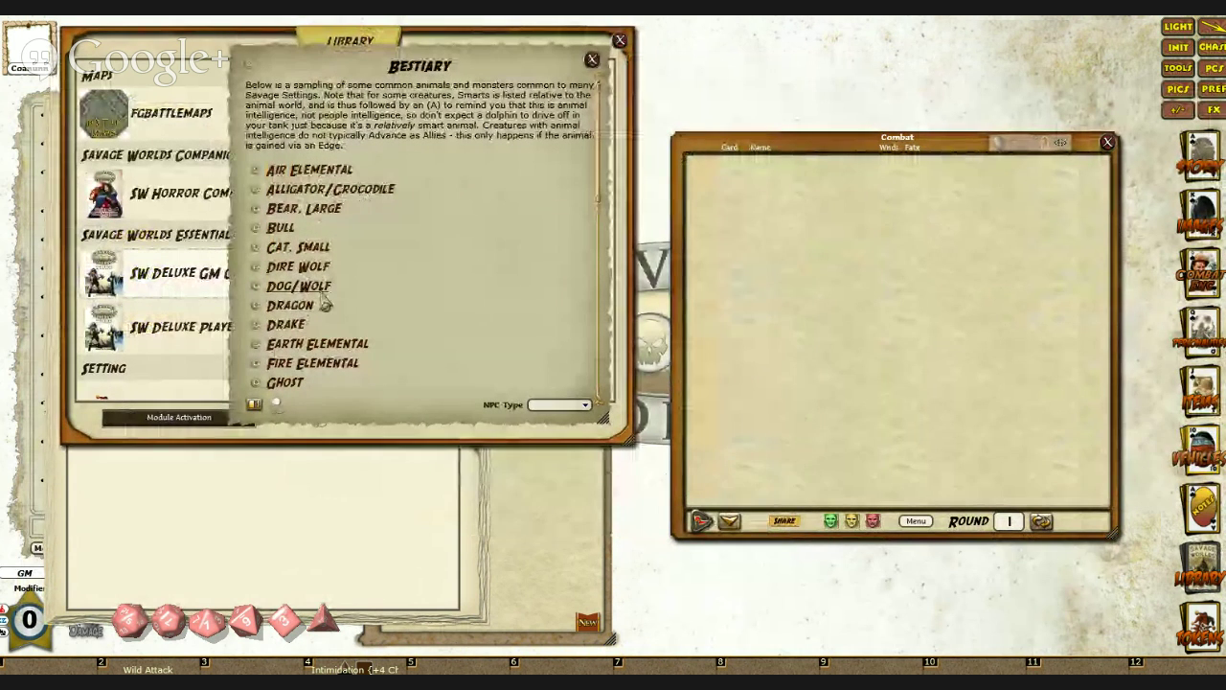
Step: Find the Orc in the Bestiary, check its stat sheet, add it to the combat tracker, and close the library windows
{"action": "scroll", "coordinate": [340, 307], "scroll_direction": "down", "scroll_amount": 5}
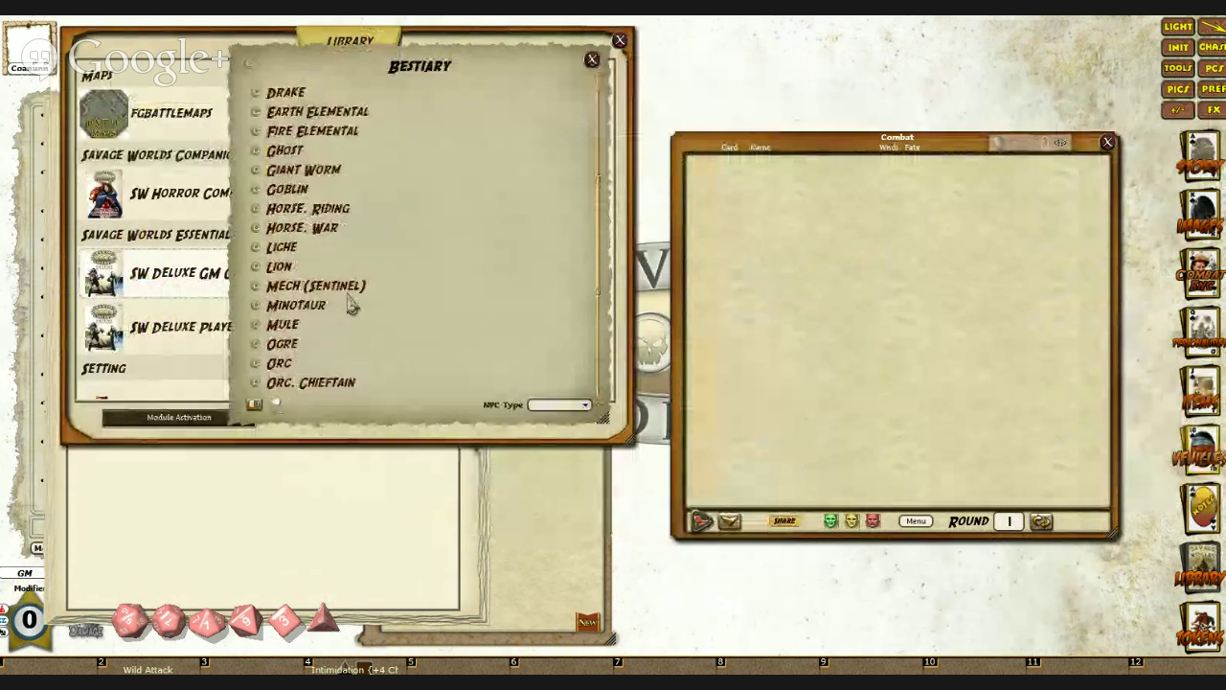
{"action": "scroll", "coordinate": [351, 304], "scroll_direction": "down", "scroll_amount": 3}
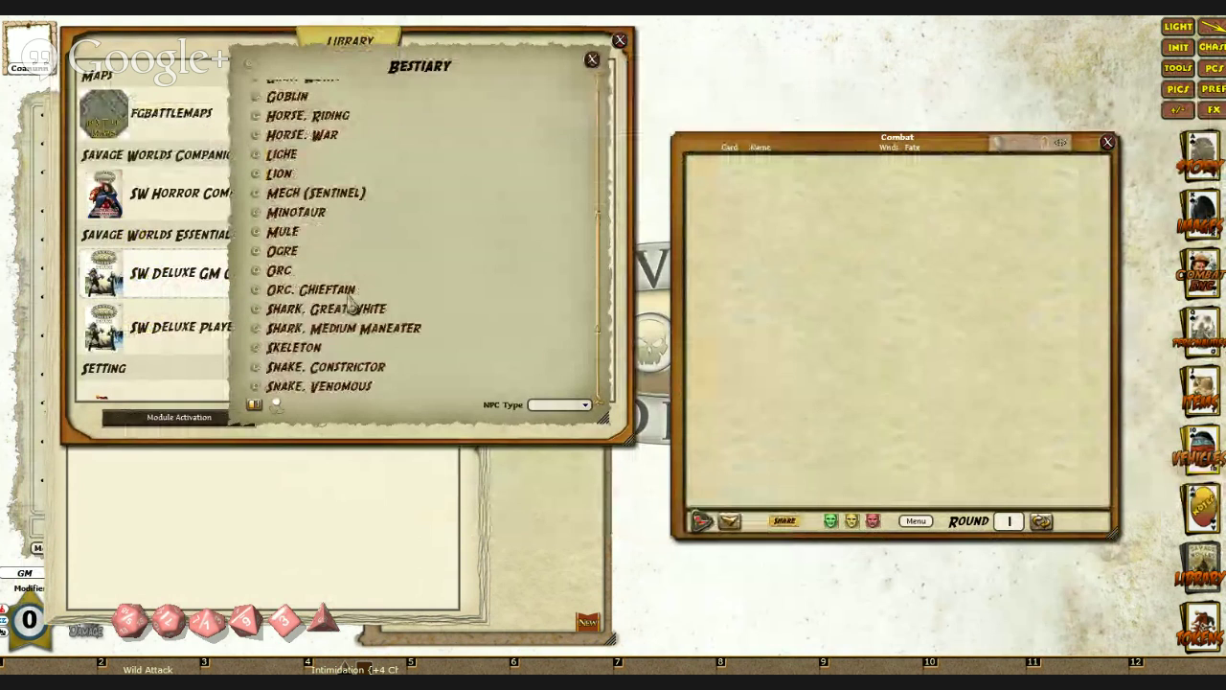
{"action": "left_click", "coordinate": [257, 276]}
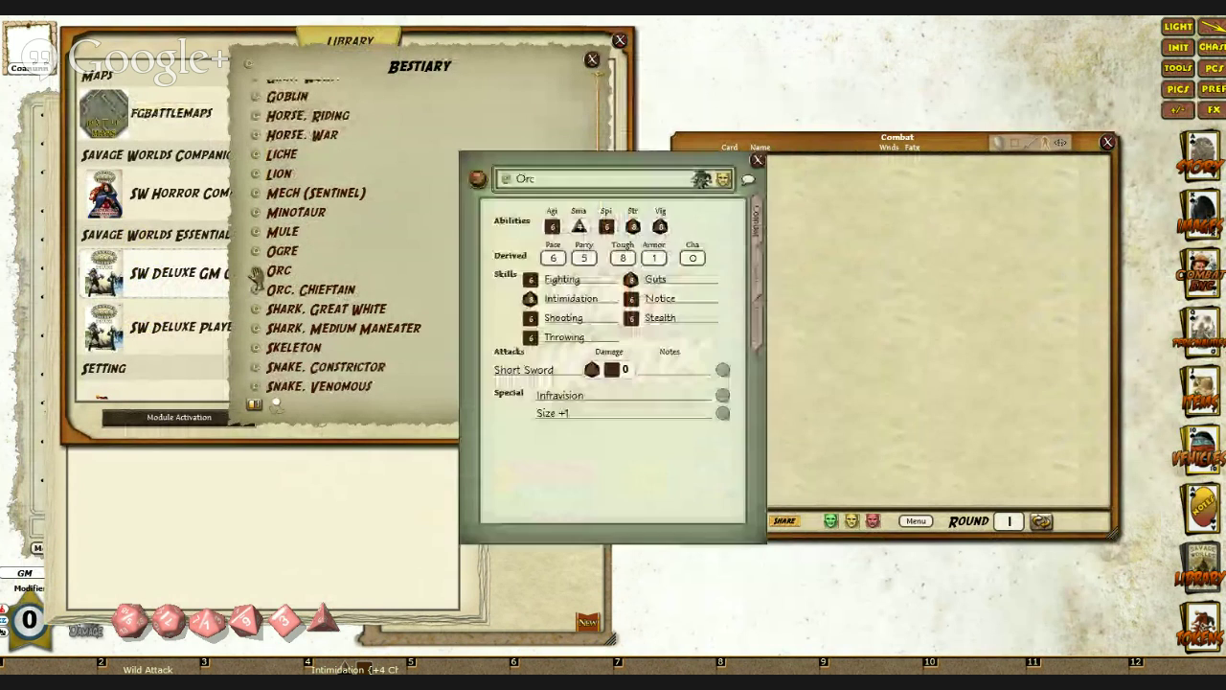
{"action": "left_click", "coordinate": [757, 161]}
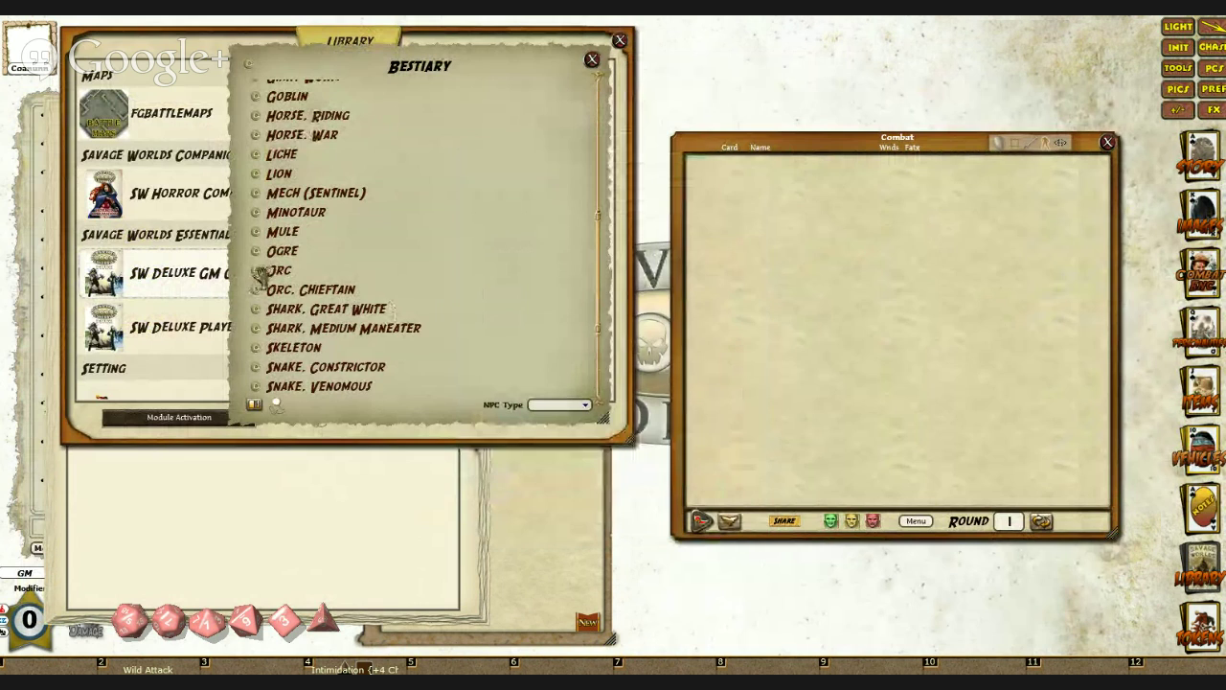
{"action": "left_click_drag", "start_coordinate": [260, 274], "coordinate": [795, 209]}
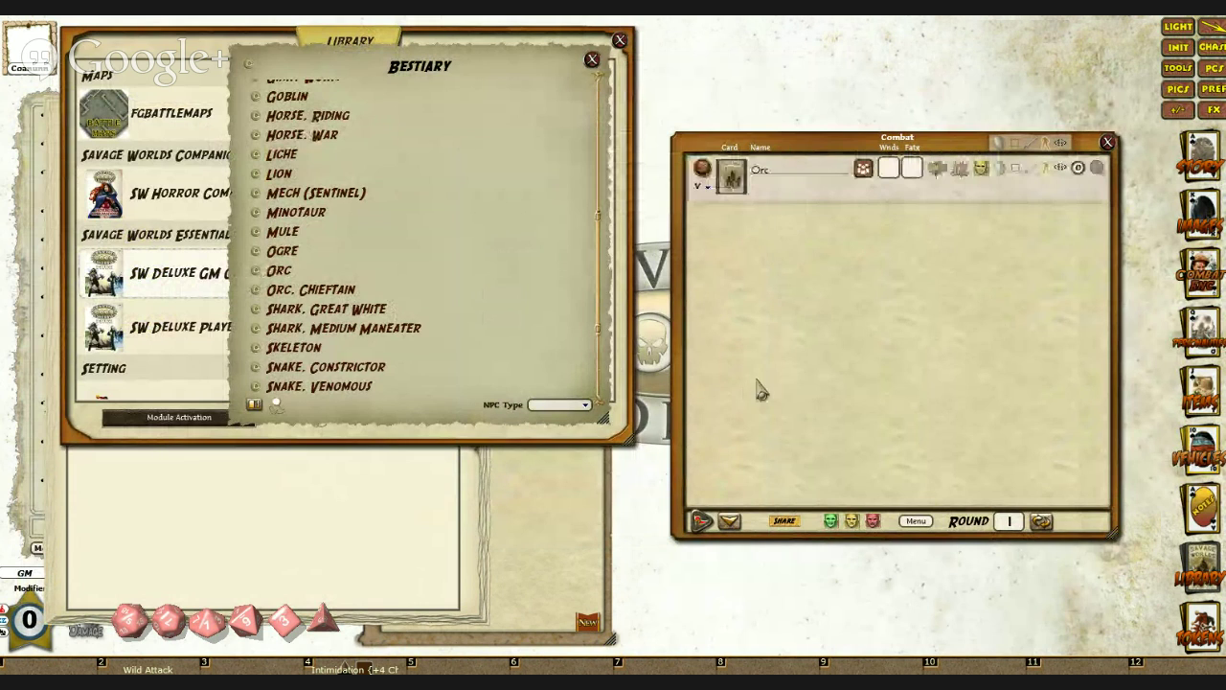
{"action": "left_click", "coordinate": [593, 60]}
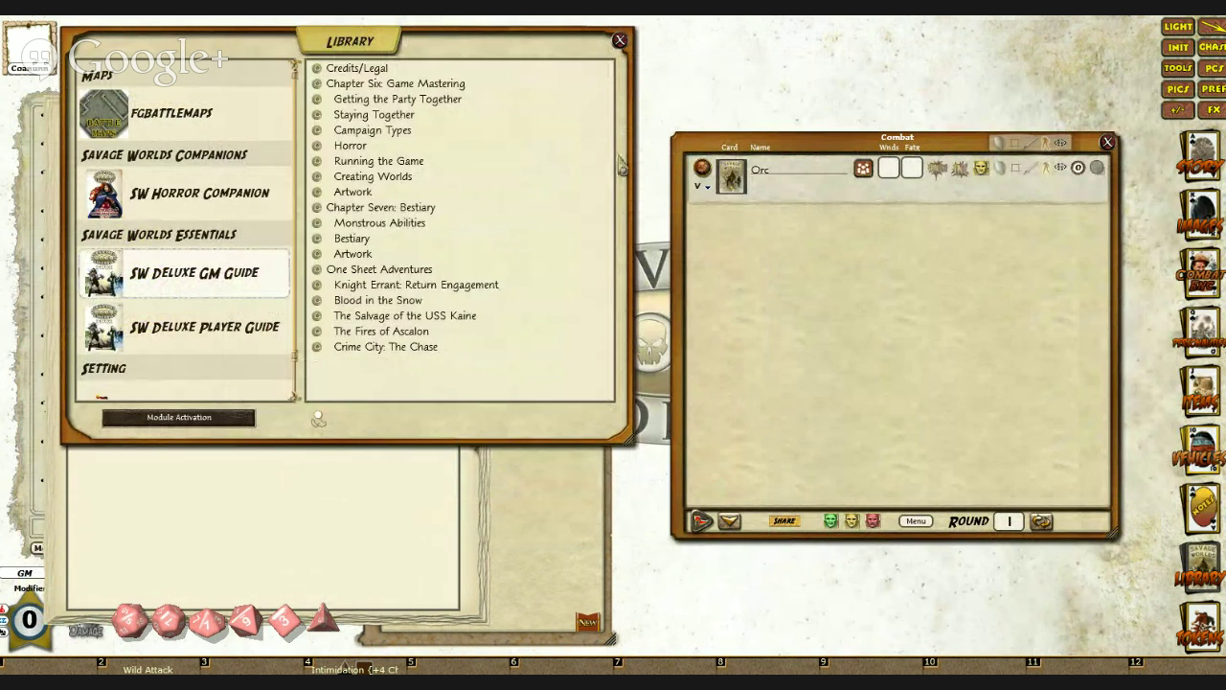
{"action": "left_click", "coordinate": [619, 41]}
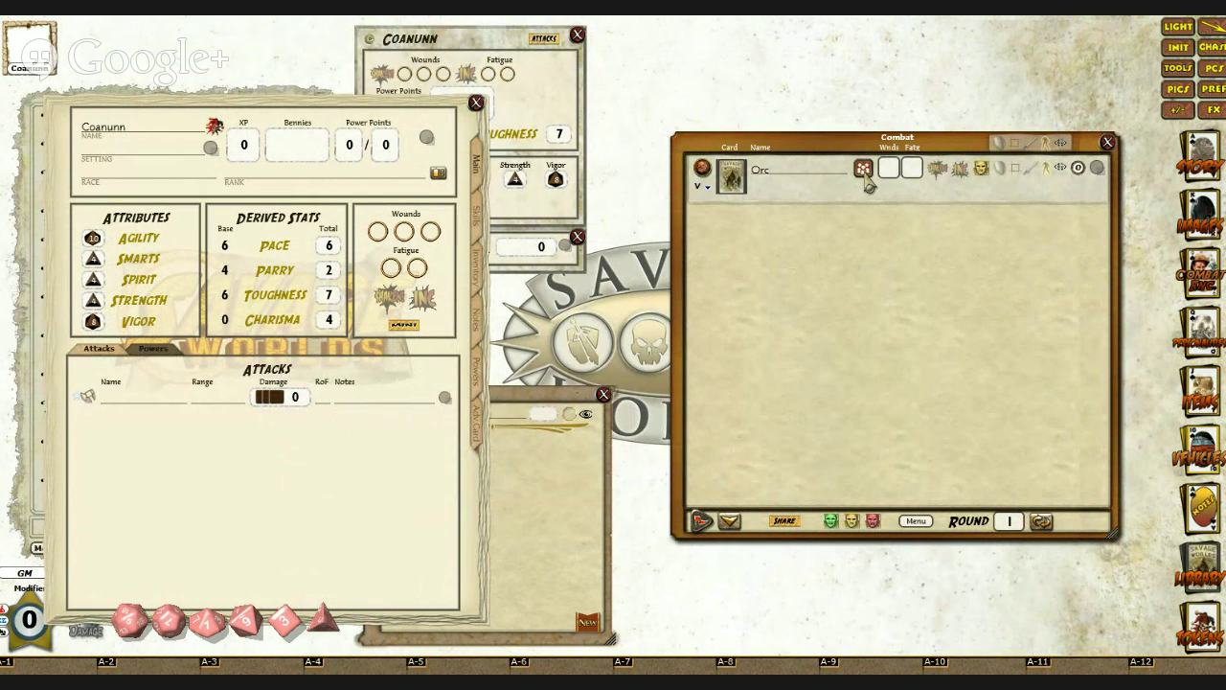
Step: Add five Orc members to the Orc's group in the combat tracker
{"action": "left_click", "coordinate": [864, 175]}
{"action": "left_click", "coordinate": [864, 175]}
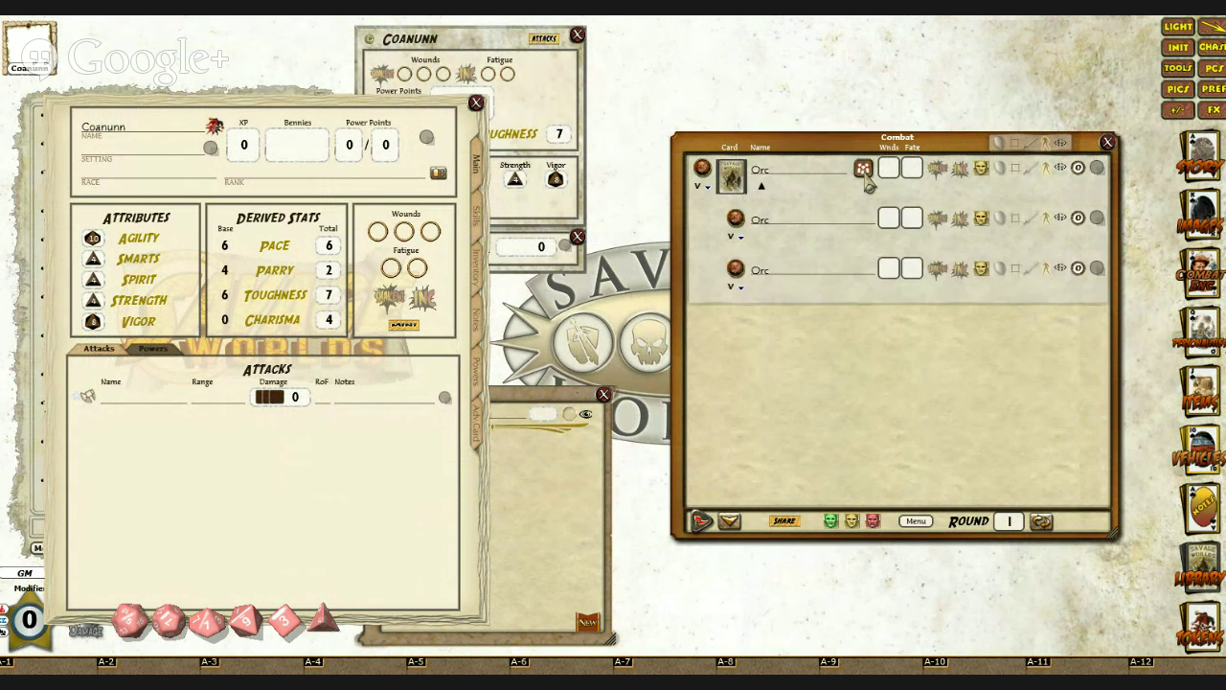
{"action": "left_click", "coordinate": [864, 175]}
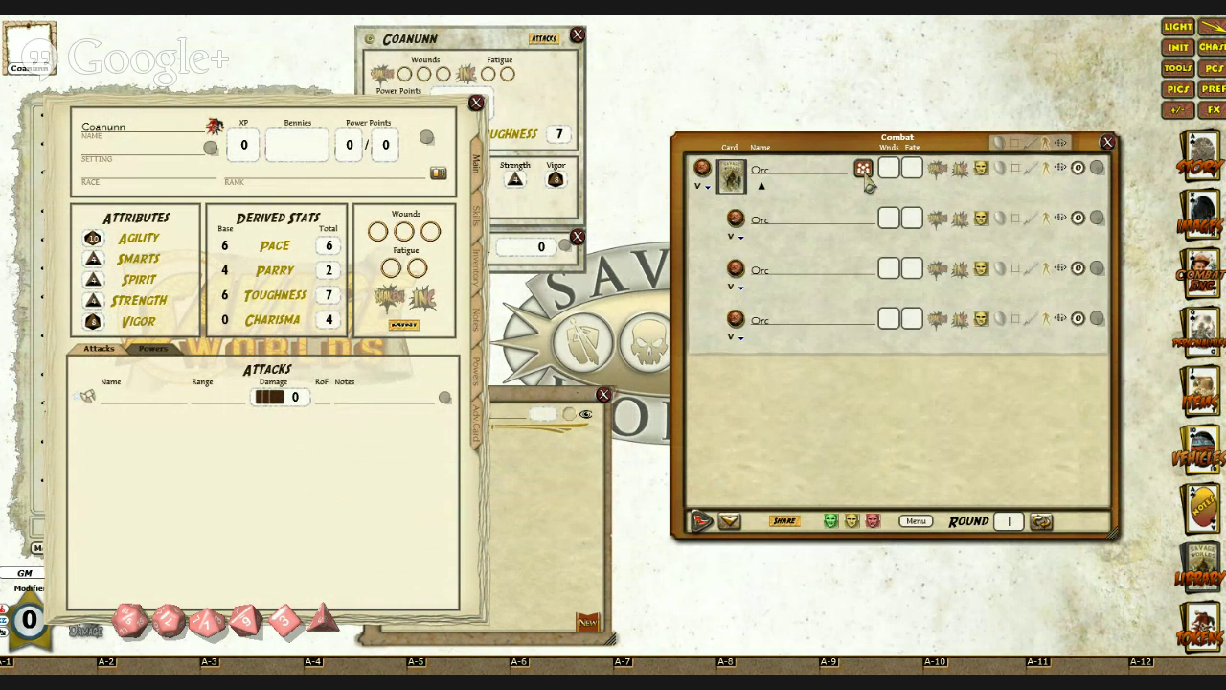
{"action": "left_click", "coordinate": [864, 175]}
{"action": "left_click", "coordinate": [864, 175]}
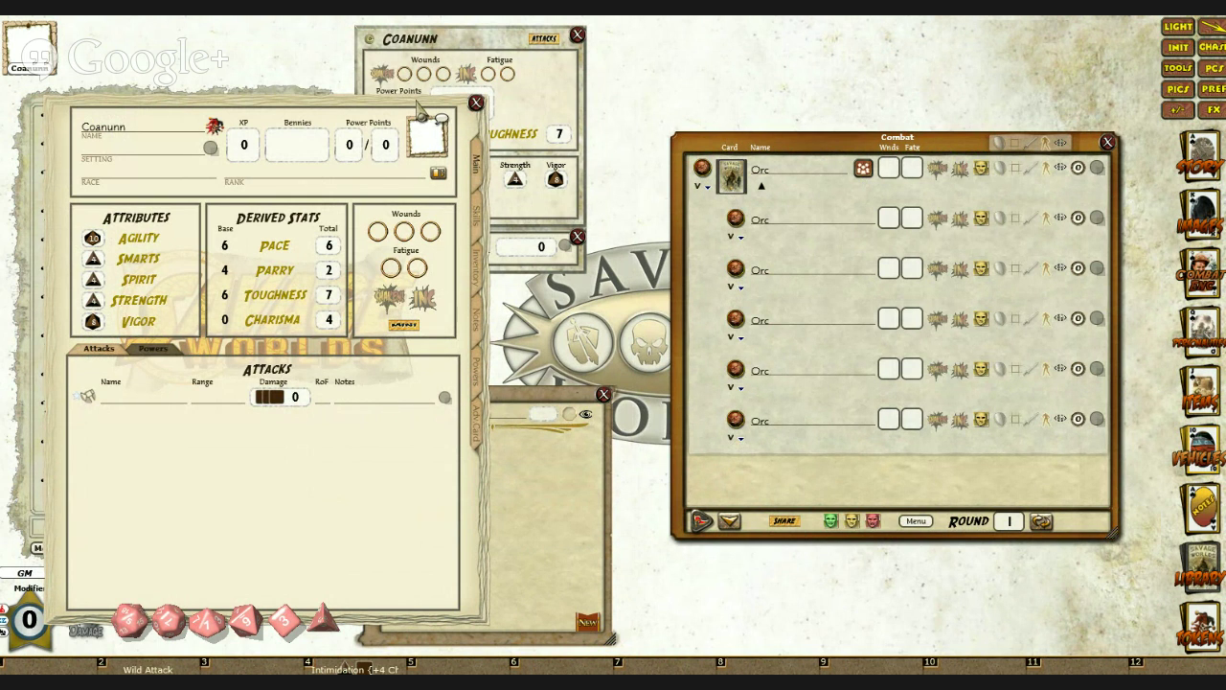
Step: Open the Images list and place the portrait selection window beside it so both can be used
{"action": "left_click_drag", "start_coordinate": [417, 107], "coordinate": [491, 78]}
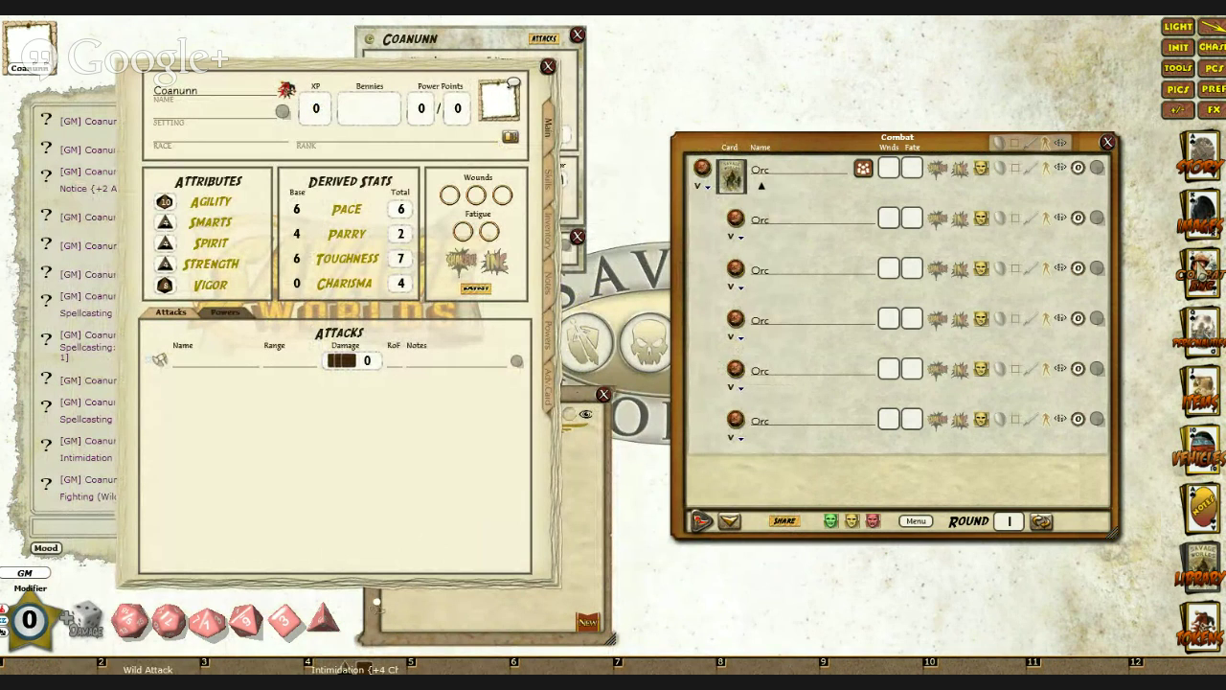
{"action": "left_click", "coordinate": [1179, 89]}
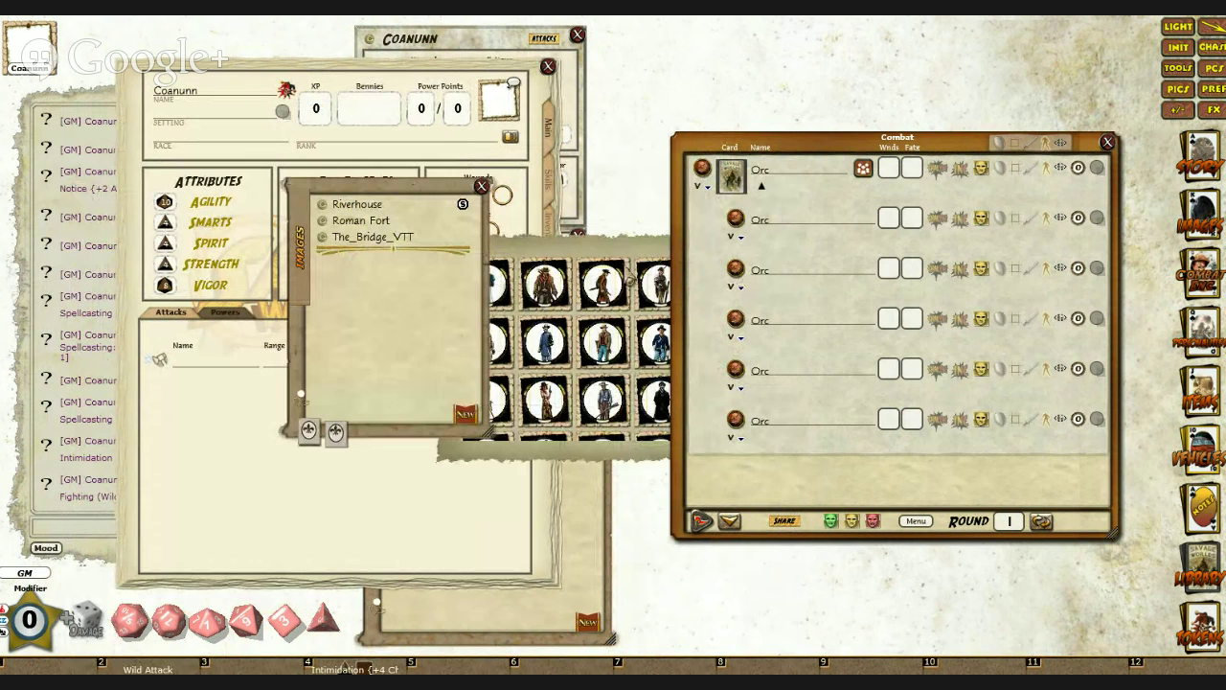
{"action": "left_click_drag", "start_coordinate": [611, 251], "coordinate": [665, 125]}
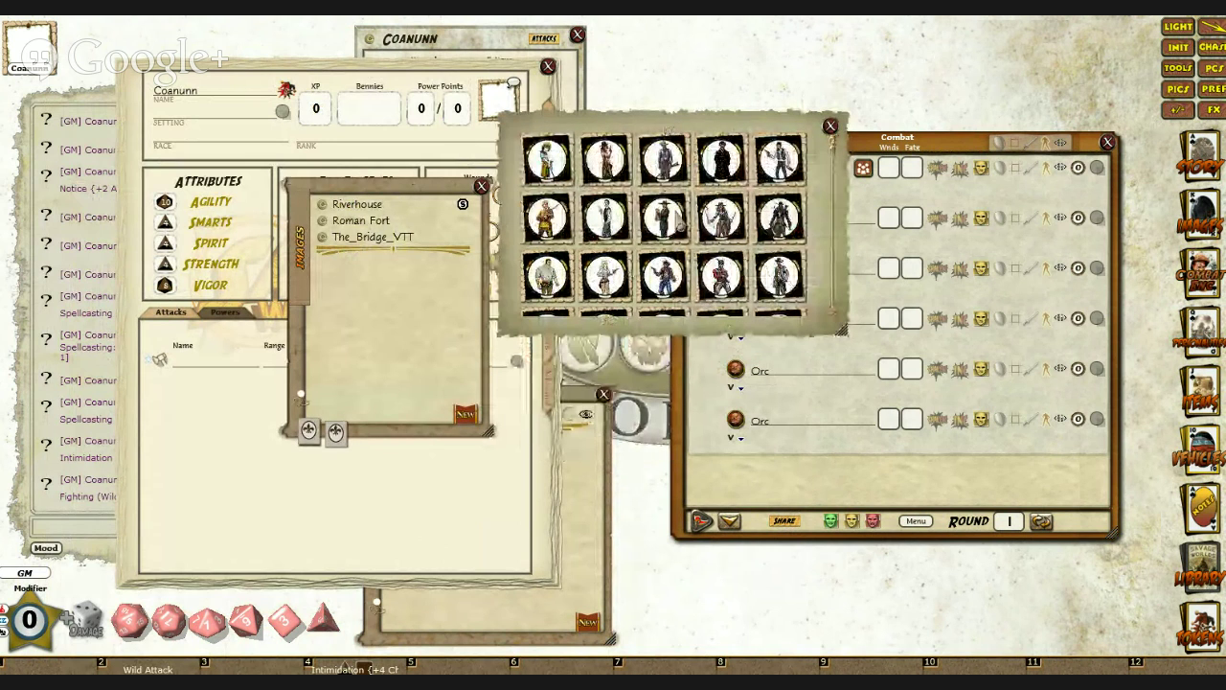
Step: Give Coanunn the portrait of the bearded man in glasses on a red background and add Coanunn to the combat tracker
{"action": "scroll", "coordinate": [663, 230], "scroll_direction": "down", "scroll_amount": 3}
{"action": "scroll", "coordinate": [752, 182], "scroll_direction": "up", "scroll_amount": 2}
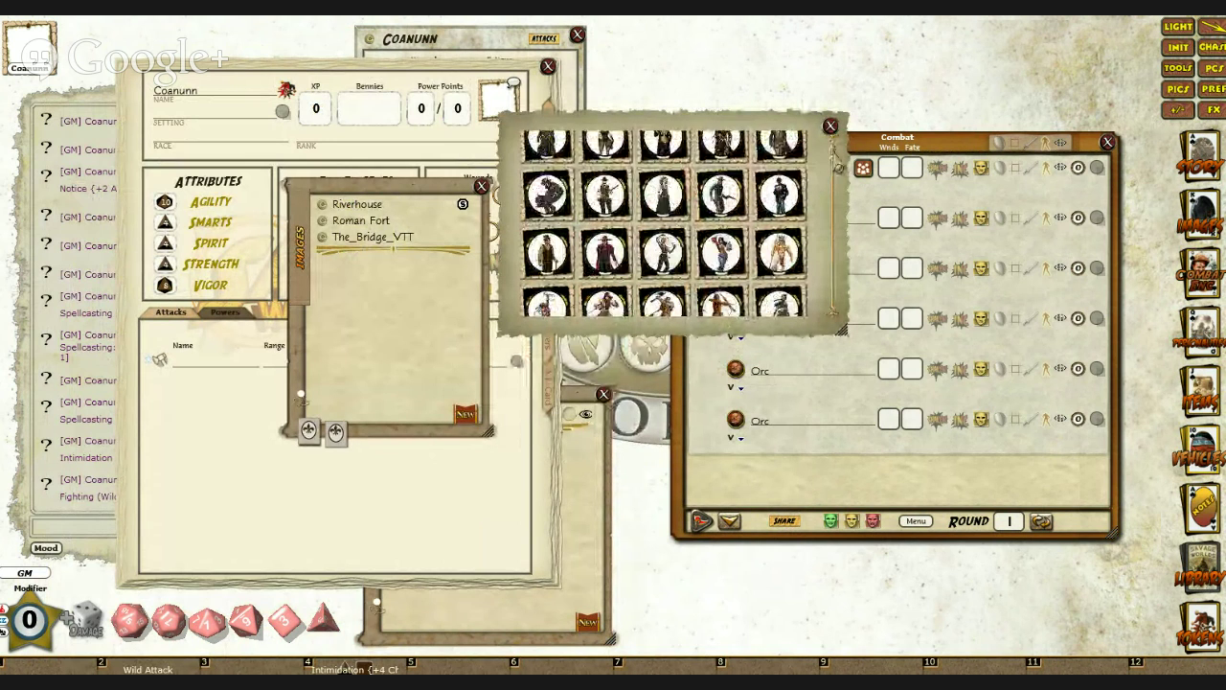
{"action": "scroll", "coordinate": [839, 182], "scroll_direction": "up", "scroll_amount": 2}
{"action": "left_click_drag", "start_coordinate": [839, 164], "coordinate": [839, 328]}
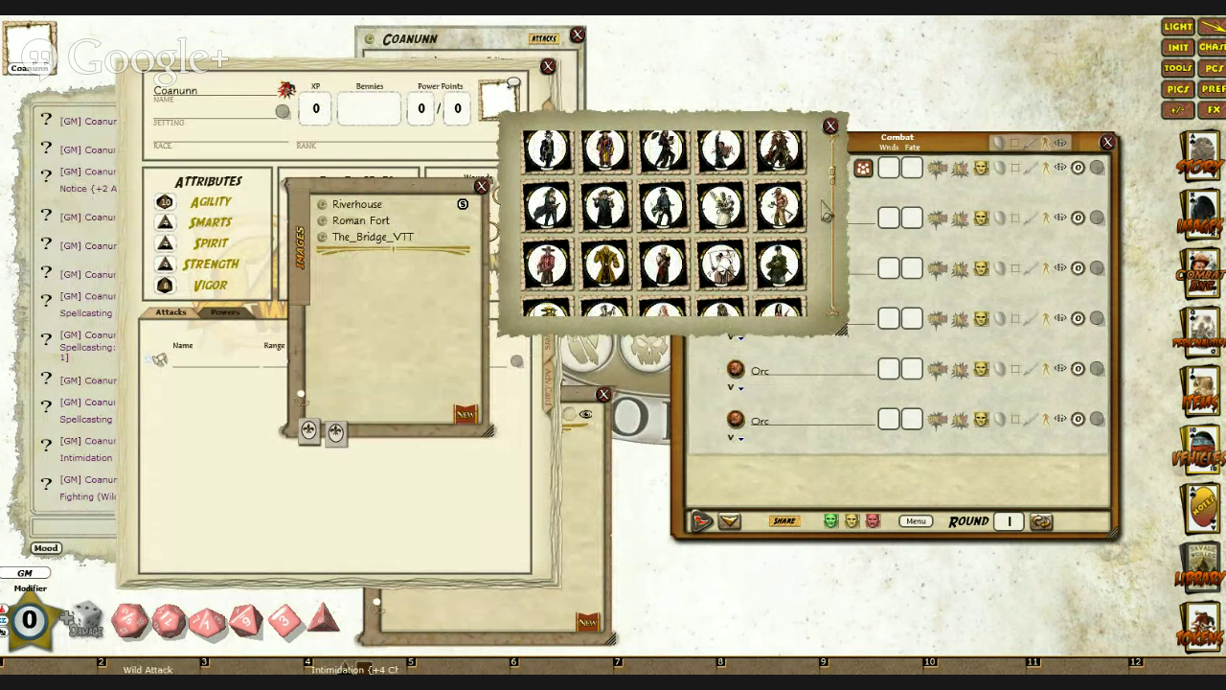
{"action": "scroll", "coordinate": [787, 209], "scroll_direction": "down", "scroll_amount": 3}
{"action": "scroll", "coordinate": [787, 209], "scroll_direction": "down", "scroll_amount": 5}
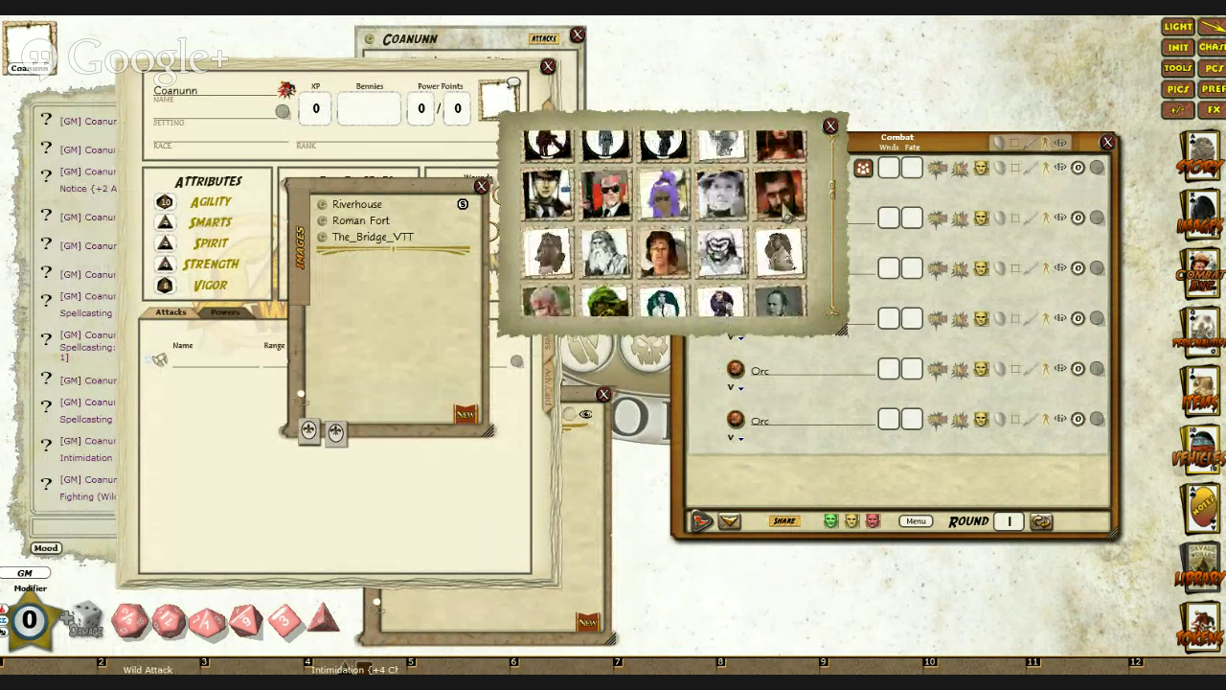
{"action": "scroll", "coordinate": [665, 224], "scroll_direction": "down", "scroll_amount": 5}
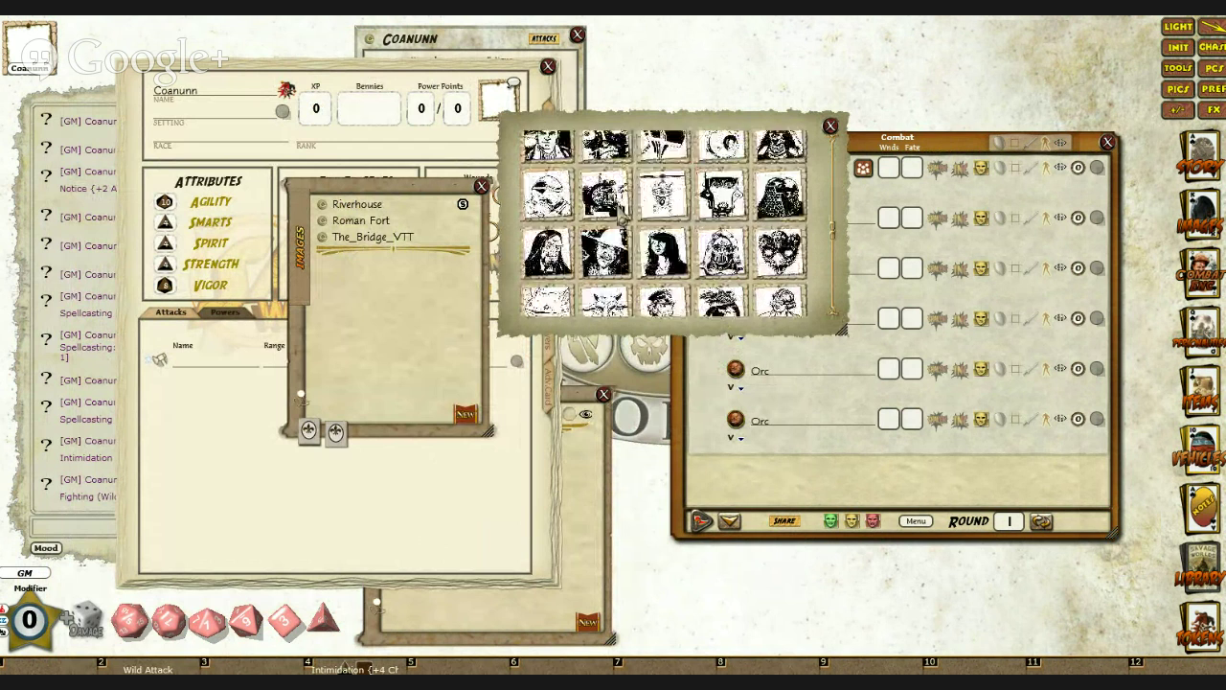
{"action": "scroll", "coordinate": [622, 219], "scroll_direction": "down", "scroll_amount": 3}
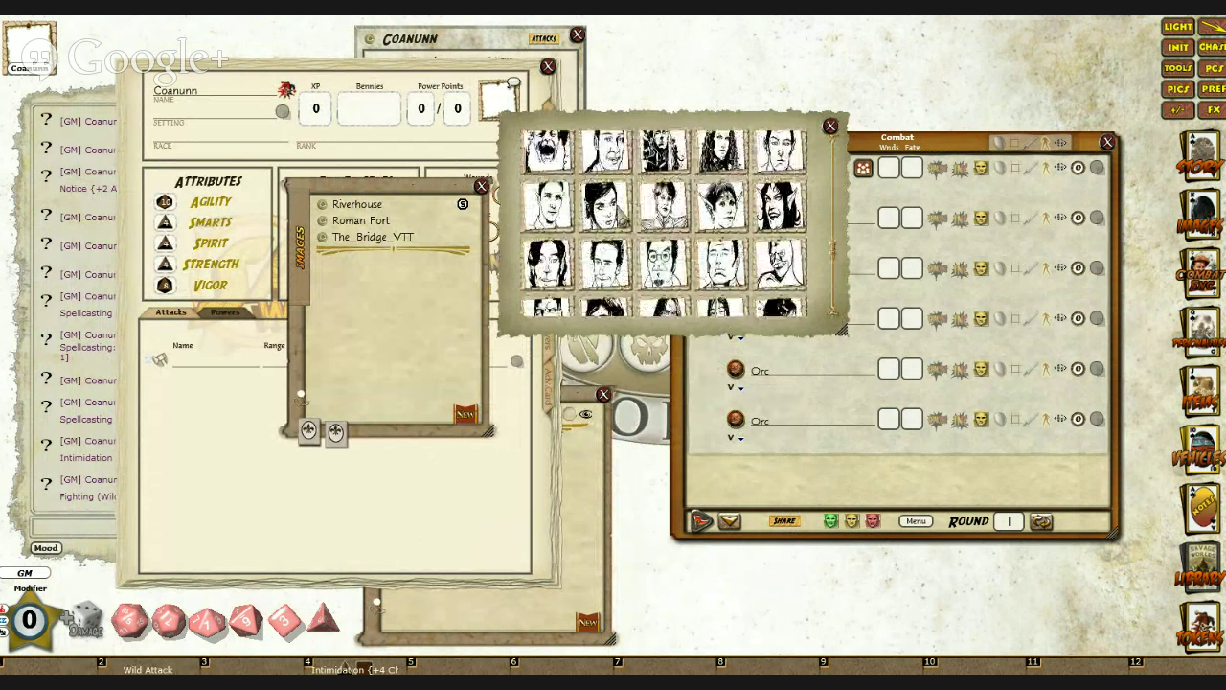
{"action": "scroll", "coordinate": [665, 221], "scroll_direction": "down", "scroll_amount": 10}
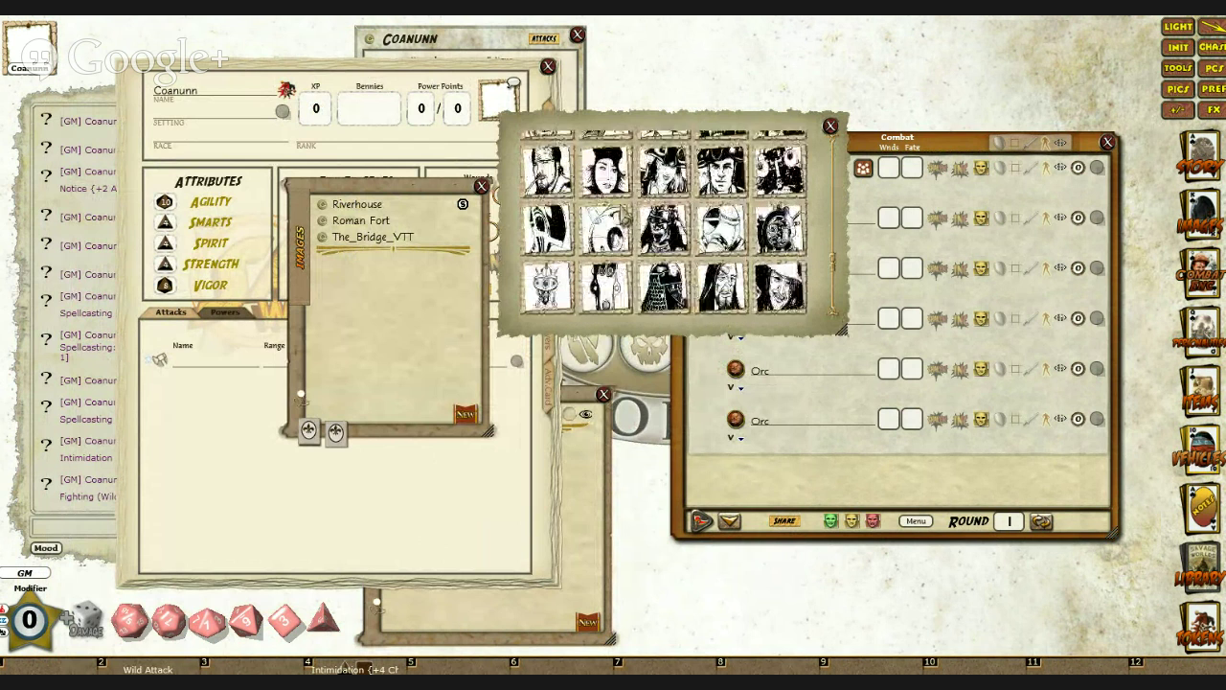
{"action": "scroll", "coordinate": [623, 216], "scroll_direction": "down", "scroll_amount": 8}
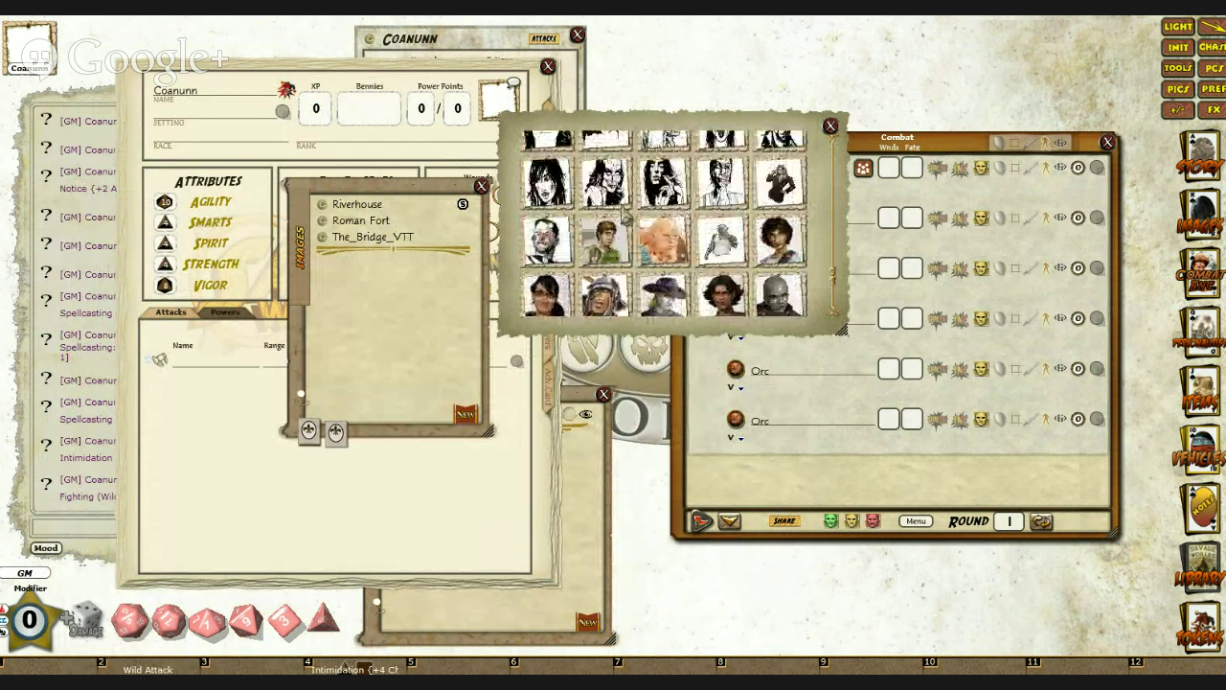
{"action": "scroll", "coordinate": [624, 218], "scroll_direction": "down", "scroll_amount": 5}
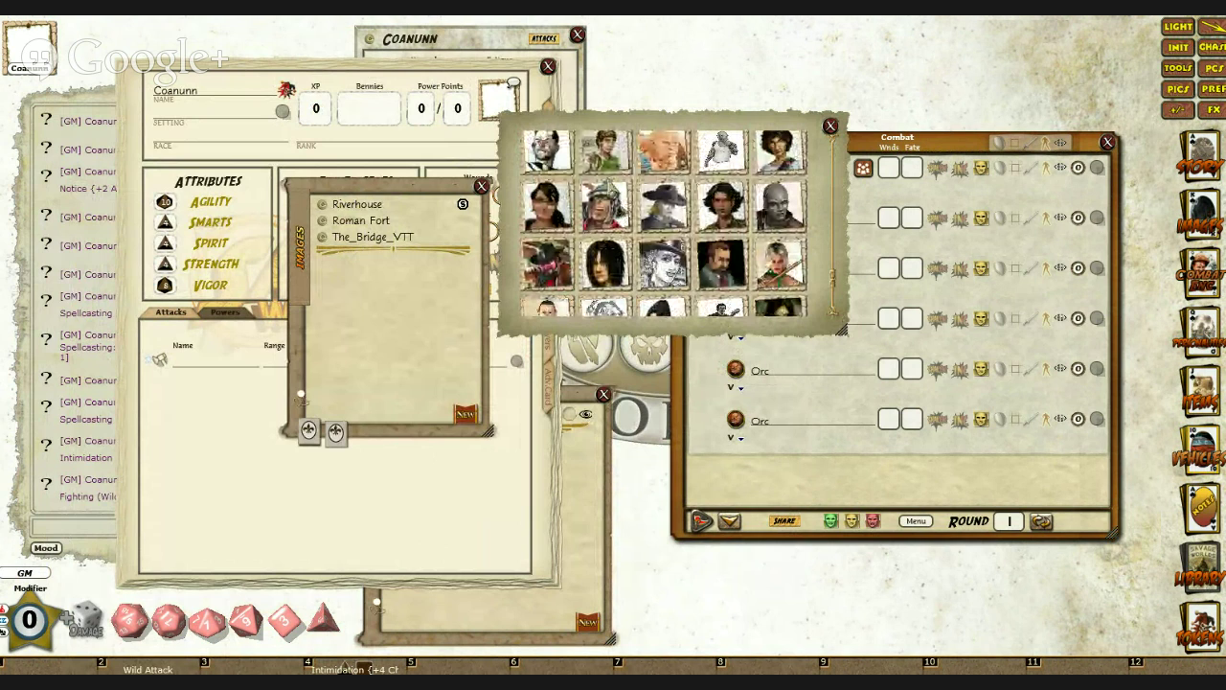
{"action": "scroll", "coordinate": [613, 190], "scroll_direction": "down", "scroll_amount": 4}
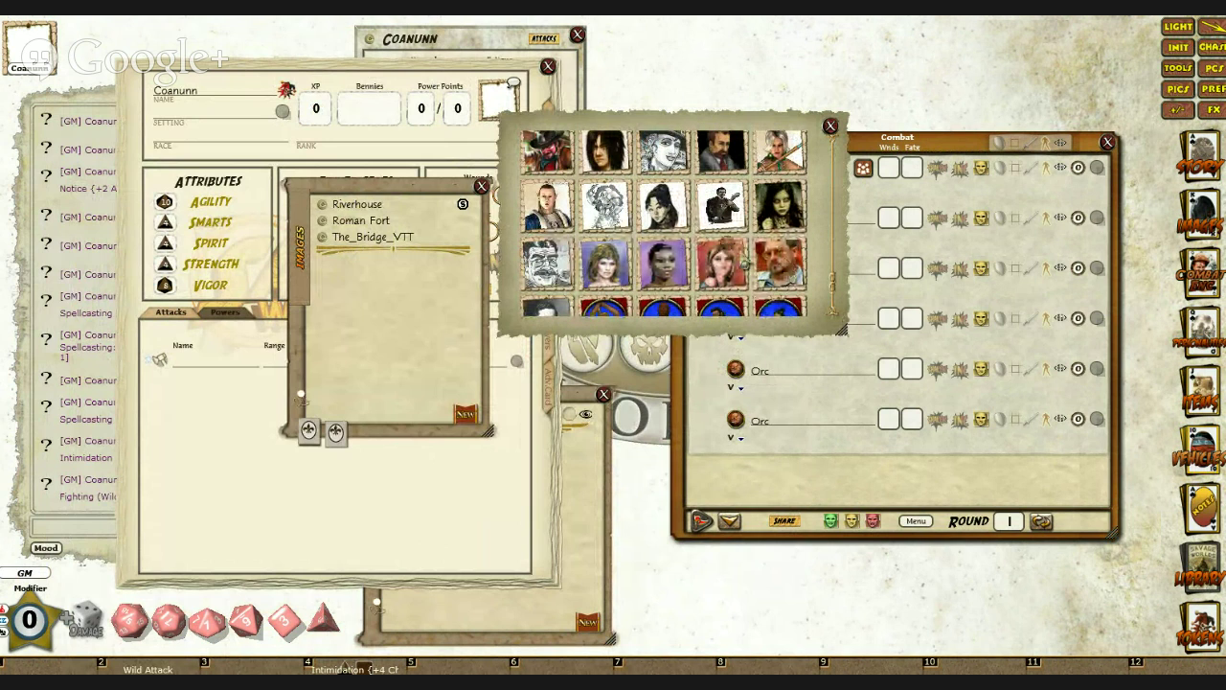
{"action": "left_click", "coordinate": [780, 261]}
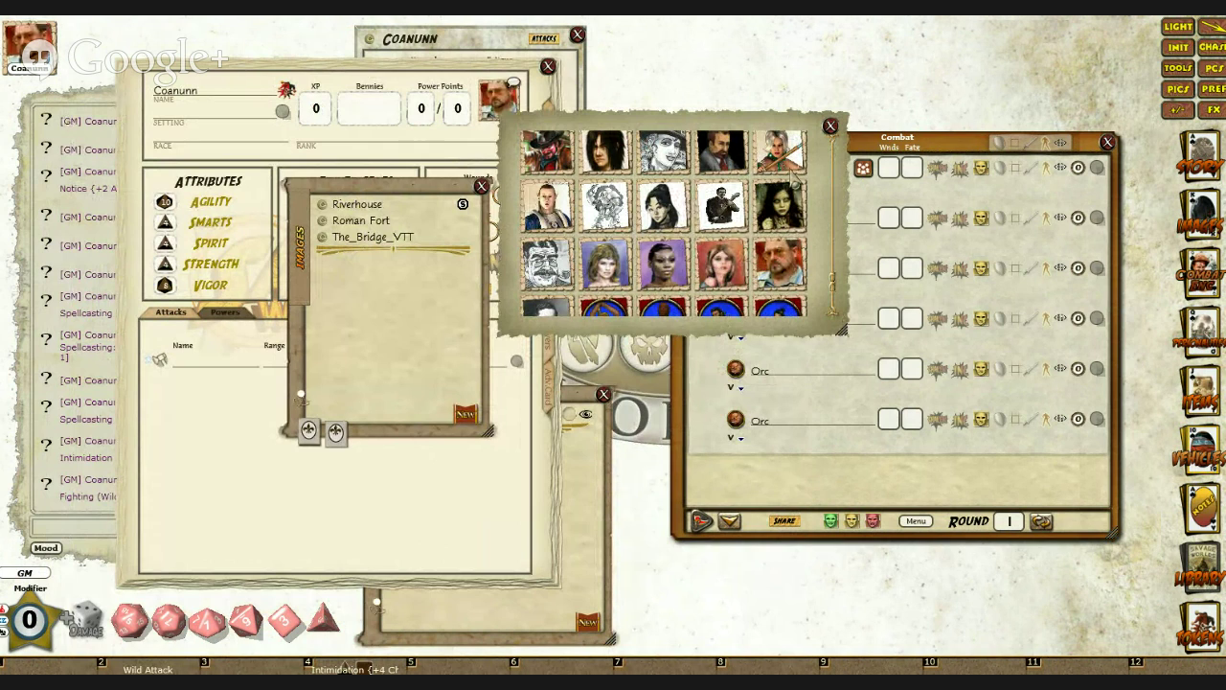
{"action": "left_click", "coordinate": [830, 126]}
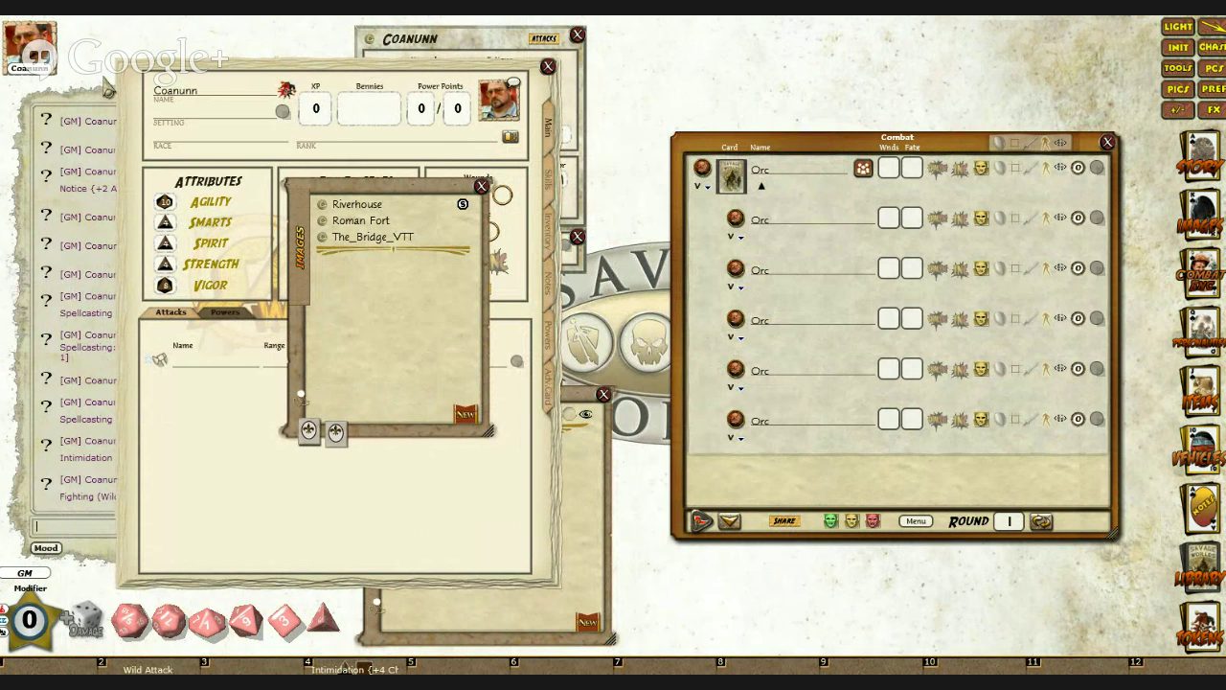
{"action": "left_click_drag", "start_coordinate": [40, 54], "coordinate": [770, 484]}
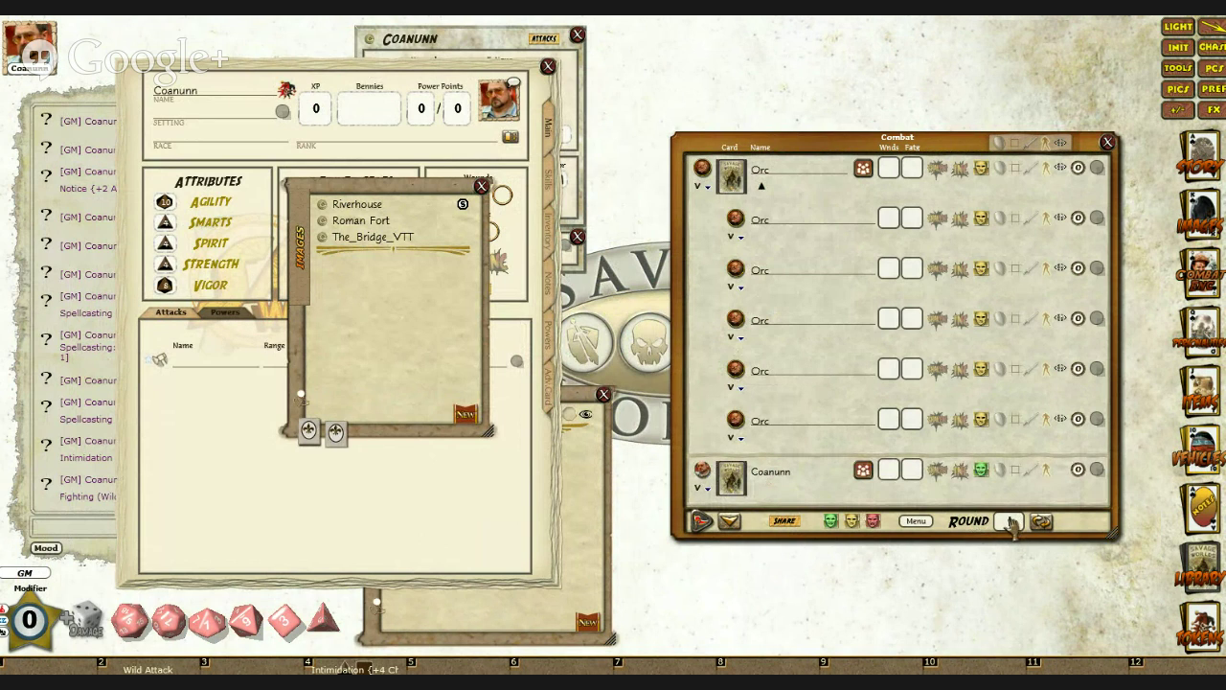
Step: Open the Roman Fort map and share it with the players
{"action": "left_click", "coordinate": [325, 224]}
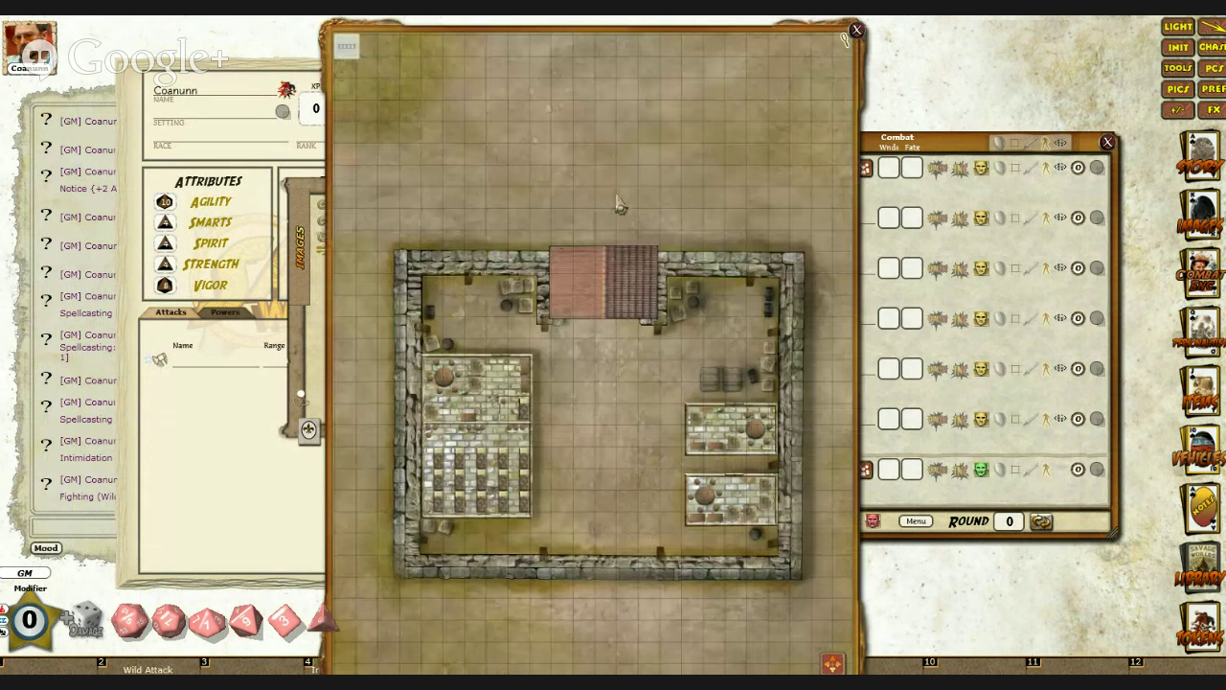
{"action": "left_click_drag", "start_coordinate": [618, 204], "coordinate": [432, 251]}
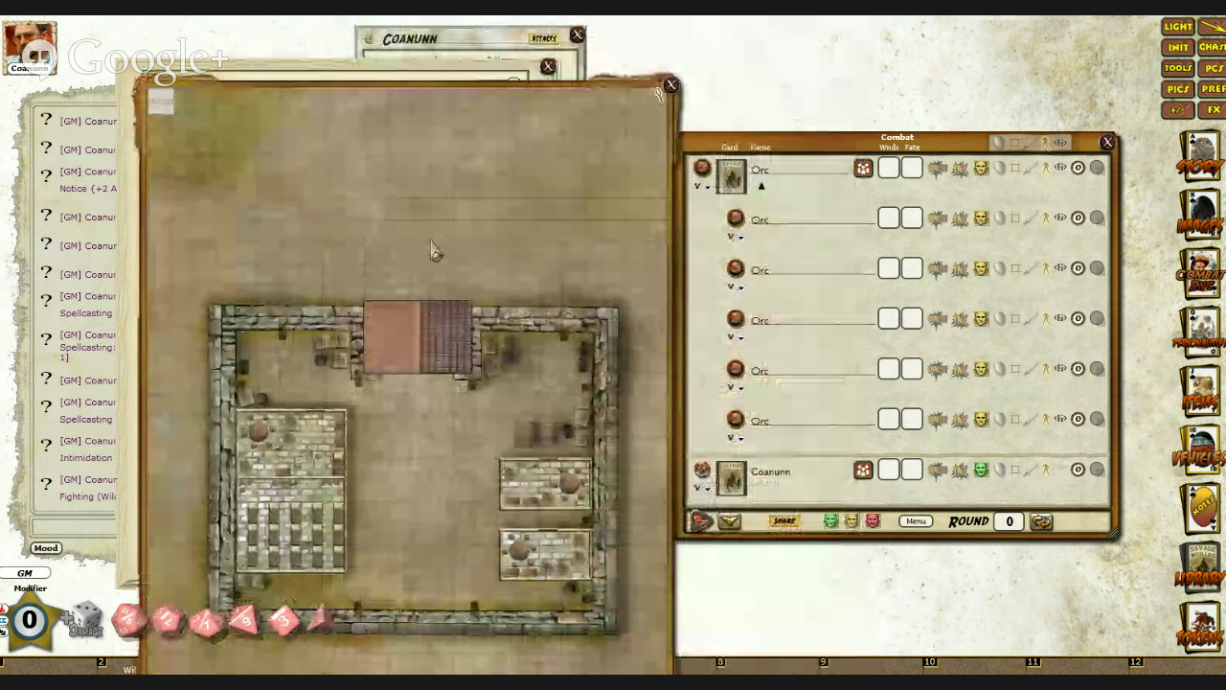
{"action": "right_click", "coordinate": [385, 205]}
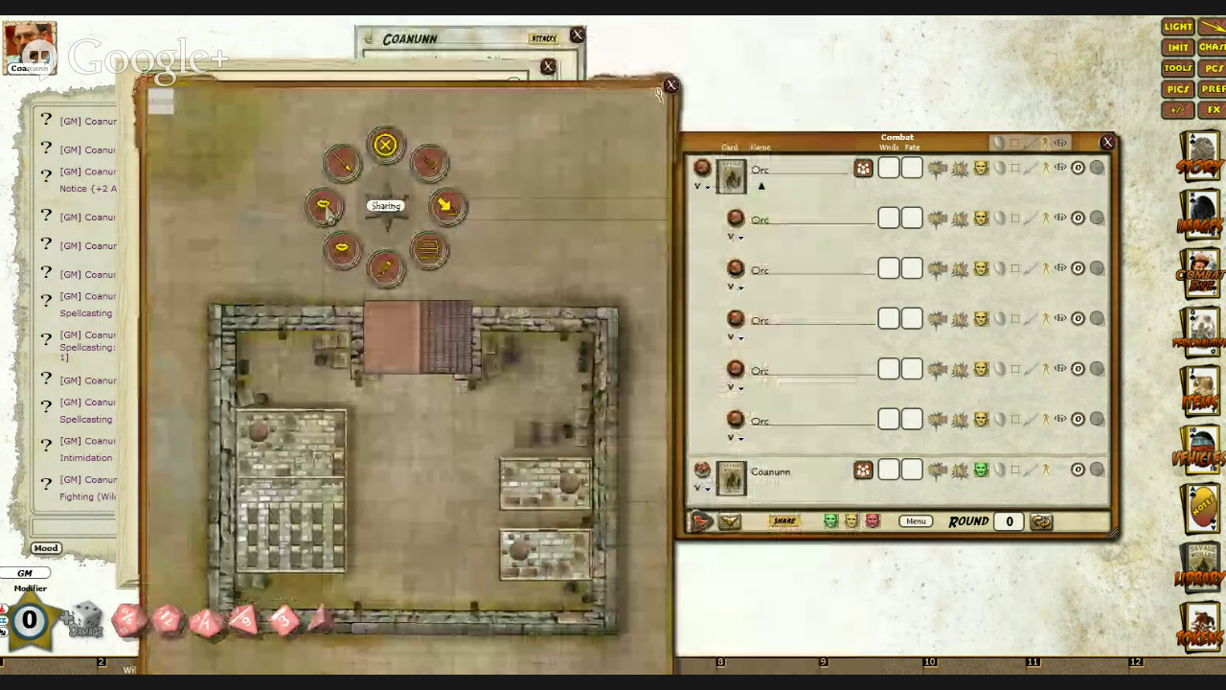
{"action": "left_click", "coordinate": [327, 213]}
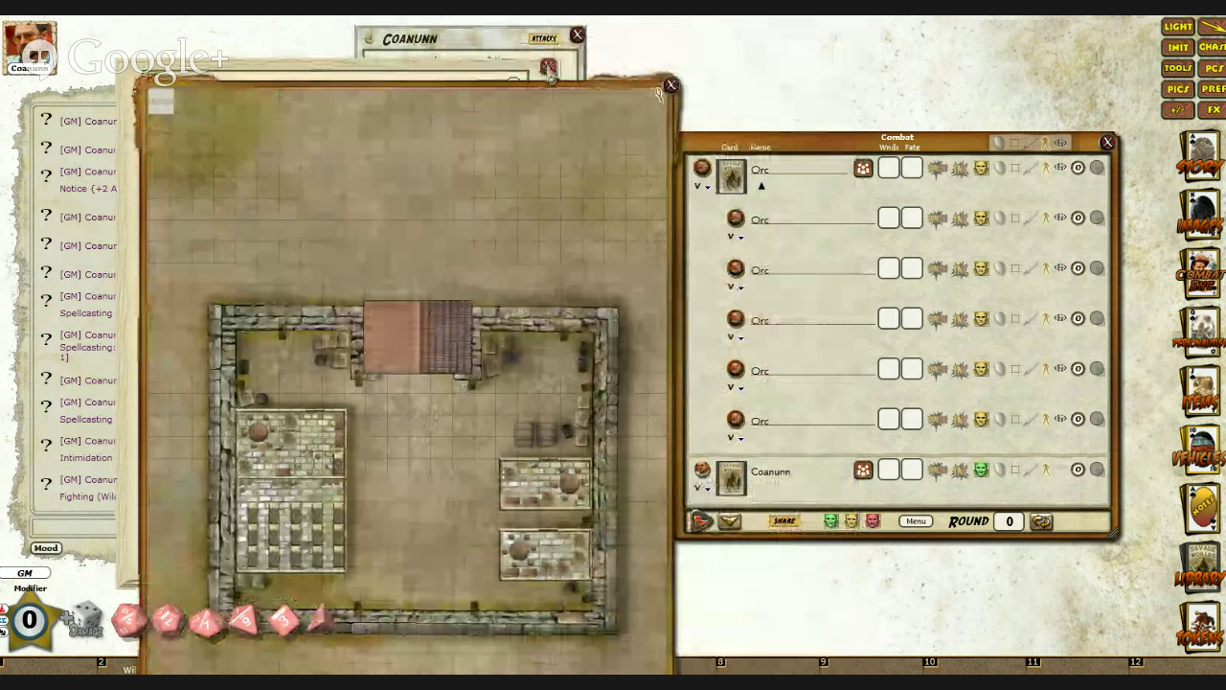
Step: Close Coanunn's sheet, the Images list and the small leftover window, and relocate the Effects list above the combat tracker
{"action": "left_click", "coordinate": [545, 68]}
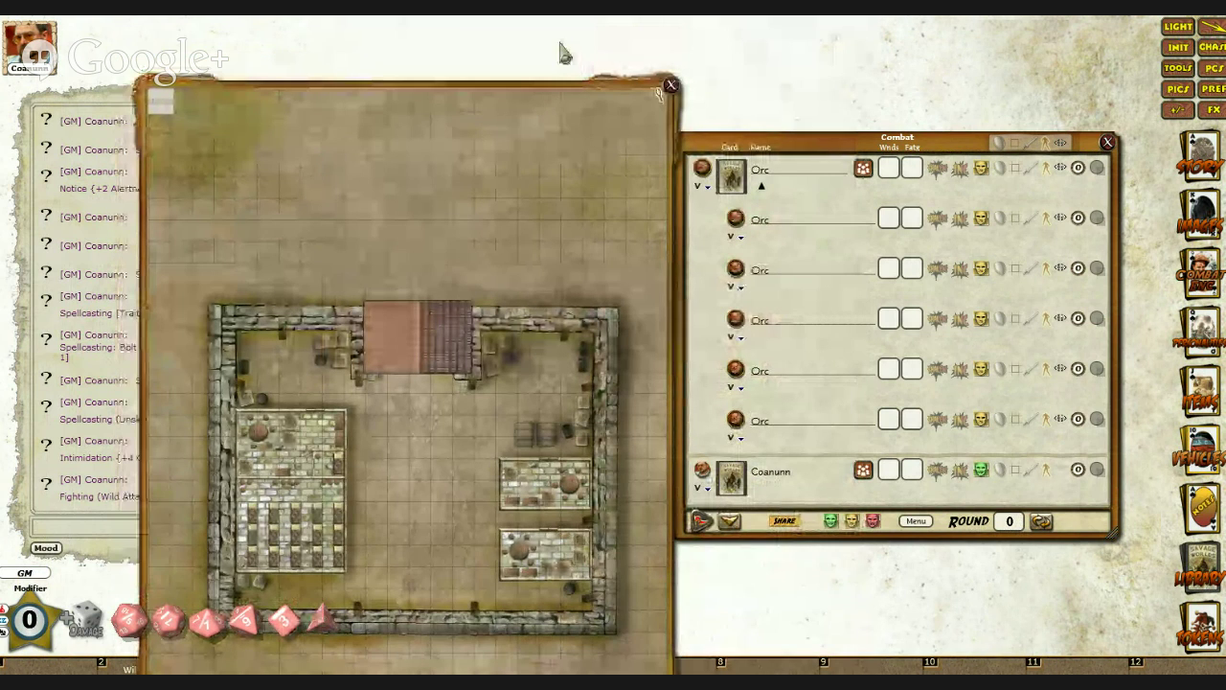
{"action": "left_click_drag", "start_coordinate": [520, 97], "coordinate": [970, 210]}
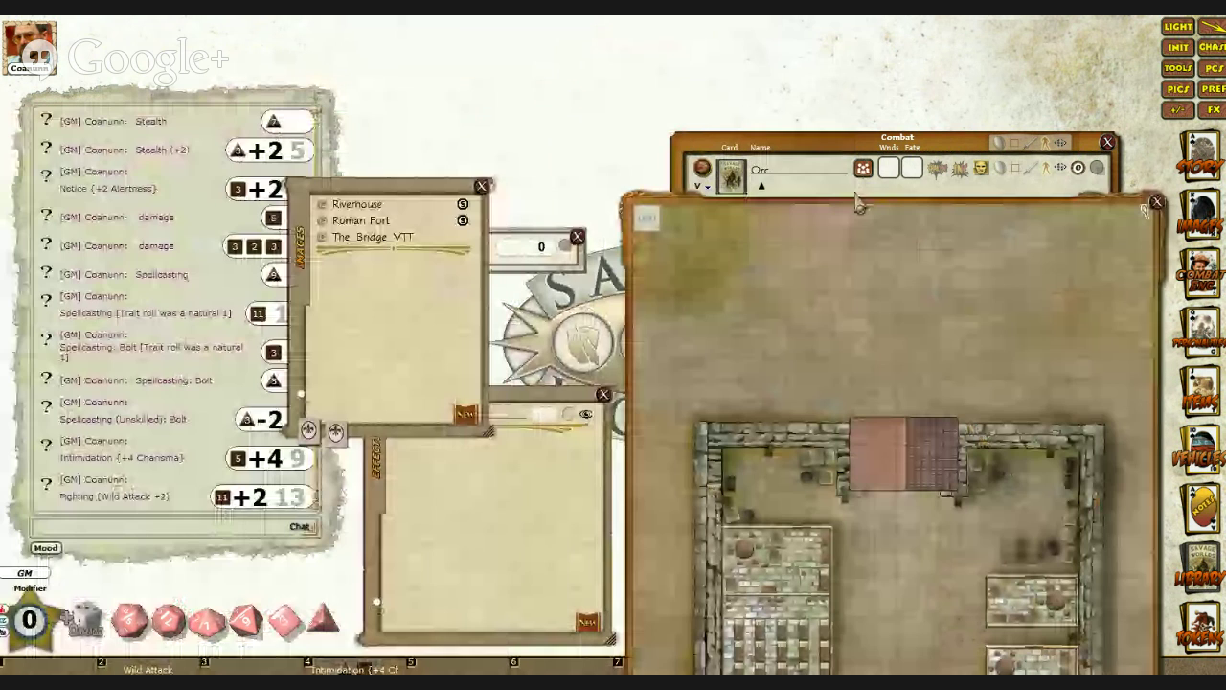
{"action": "left_click", "coordinate": [482, 186]}
{"action": "left_click", "coordinate": [578, 236]}
{"action": "left_click_drag", "start_coordinate": [536, 400], "coordinate": [1023, 67]}
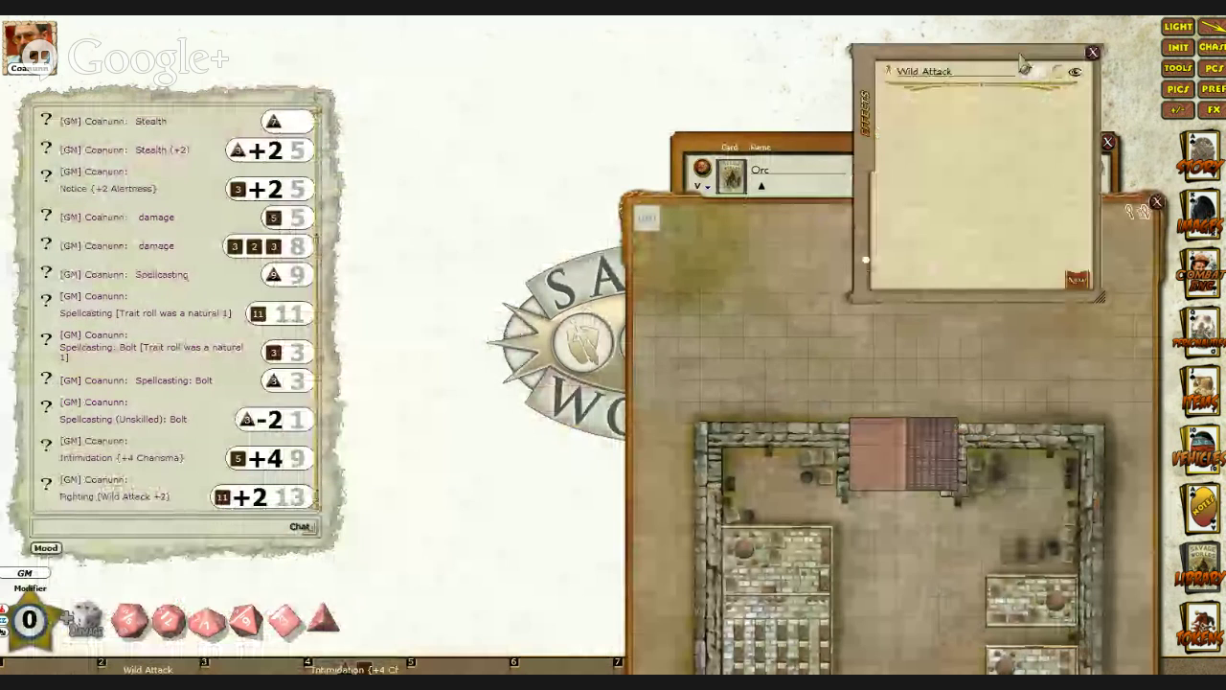
{"action": "left_click_drag", "start_coordinate": [1023, 67], "coordinate": [1066, 53]}
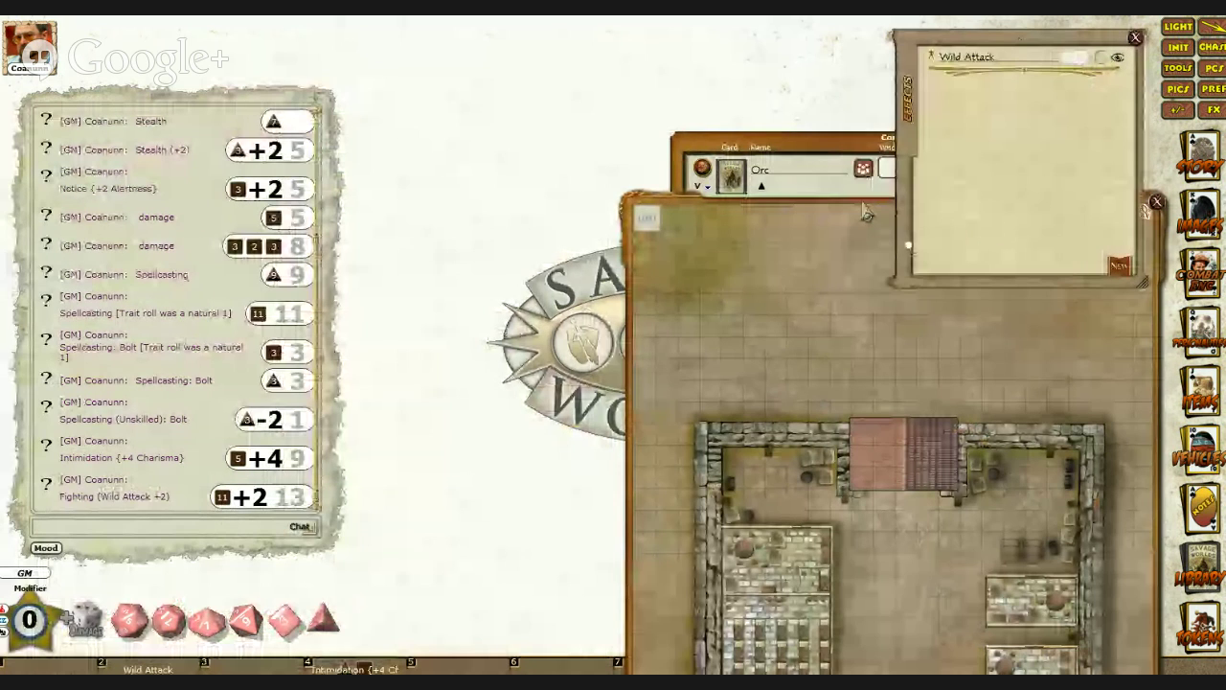
Step: Arrange the Roman Fort map and the combat tracker side by side so neither covers the other
{"action": "left_click_drag", "start_coordinate": [865, 210], "coordinate": [297, 35]}
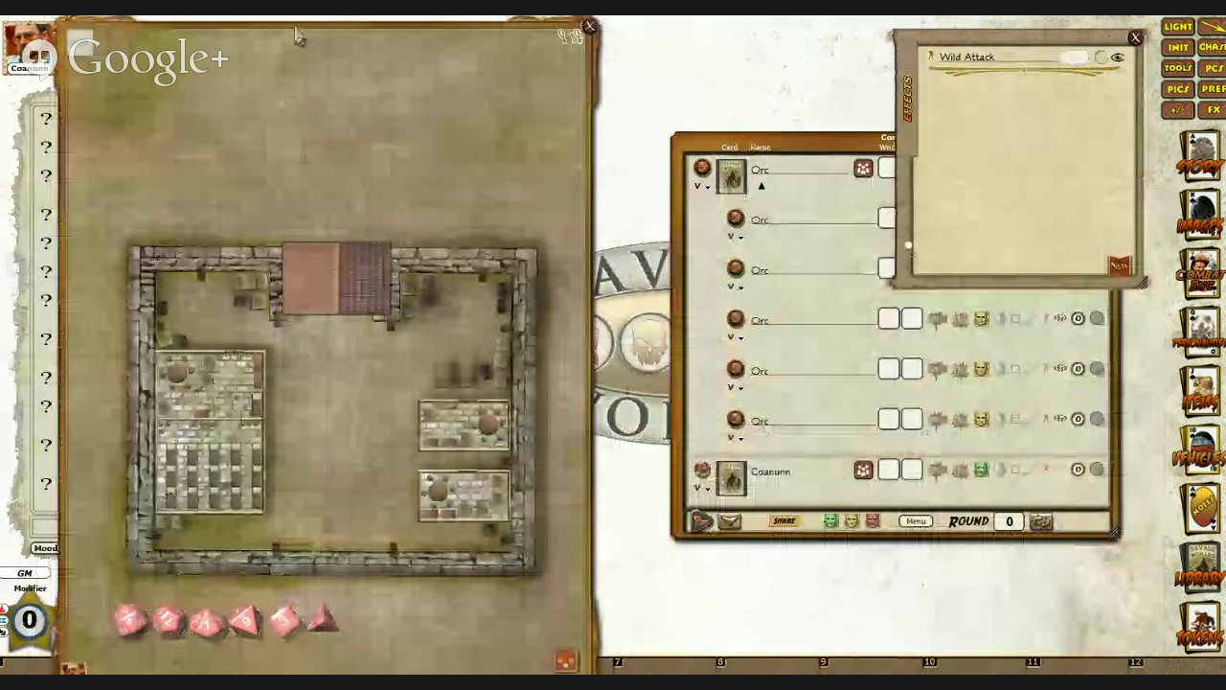
{"action": "left_click_drag", "start_coordinate": [297, 35], "coordinate": [305, 27]}
{"action": "left_click_drag", "start_coordinate": [829, 149], "coordinate": [792, 247]}
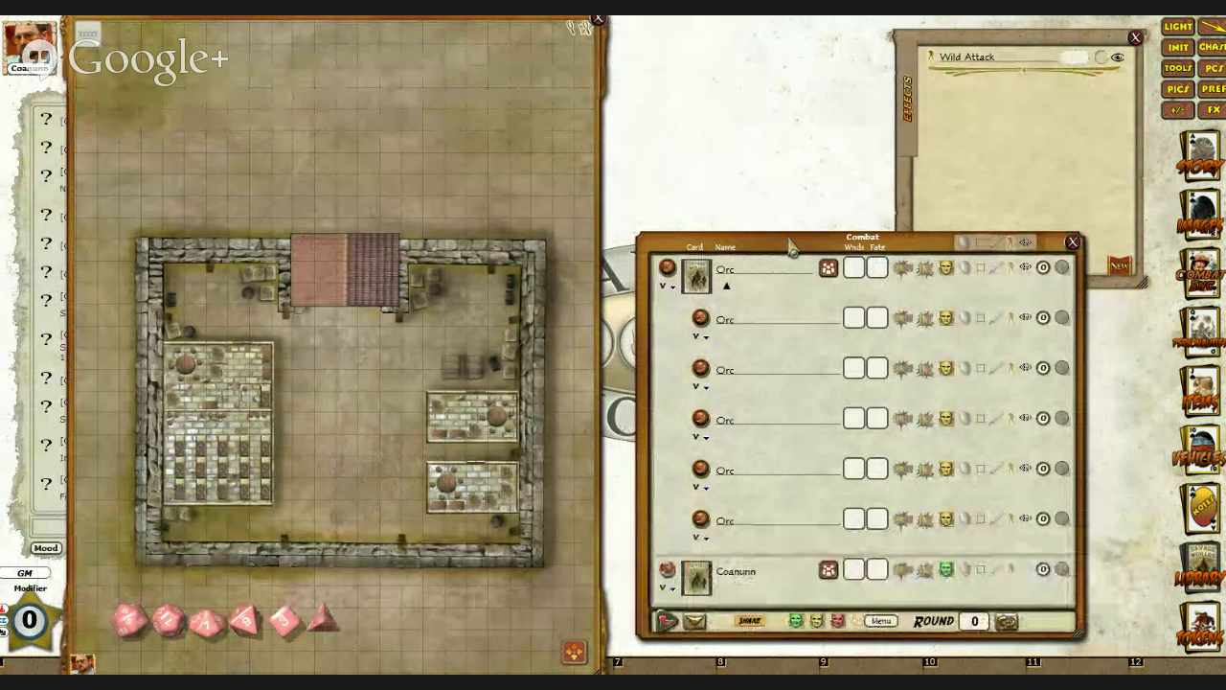
{"action": "left_click_drag", "start_coordinate": [790, 249], "coordinate": [875, 109]}
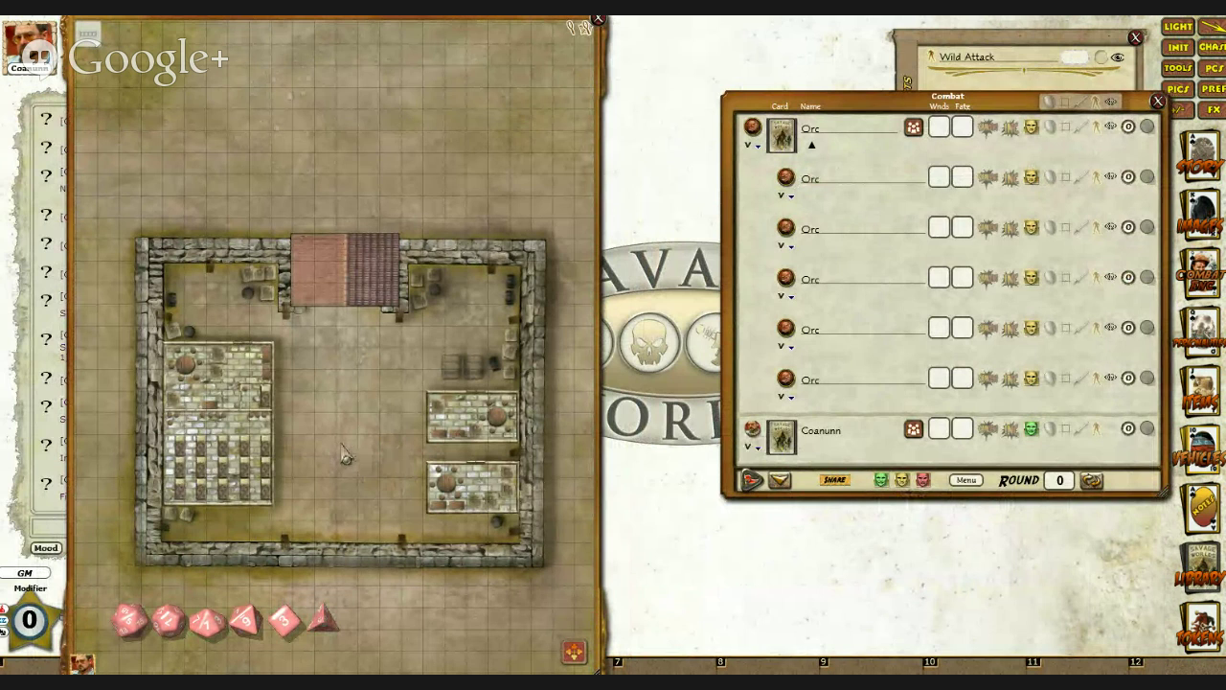
Step: Place Coanunn's token in the courtyard just below the fort's gatehouse and scale the token to 0.8
{"action": "left_click_drag", "start_coordinate": [752, 429], "coordinate": [348, 337]}
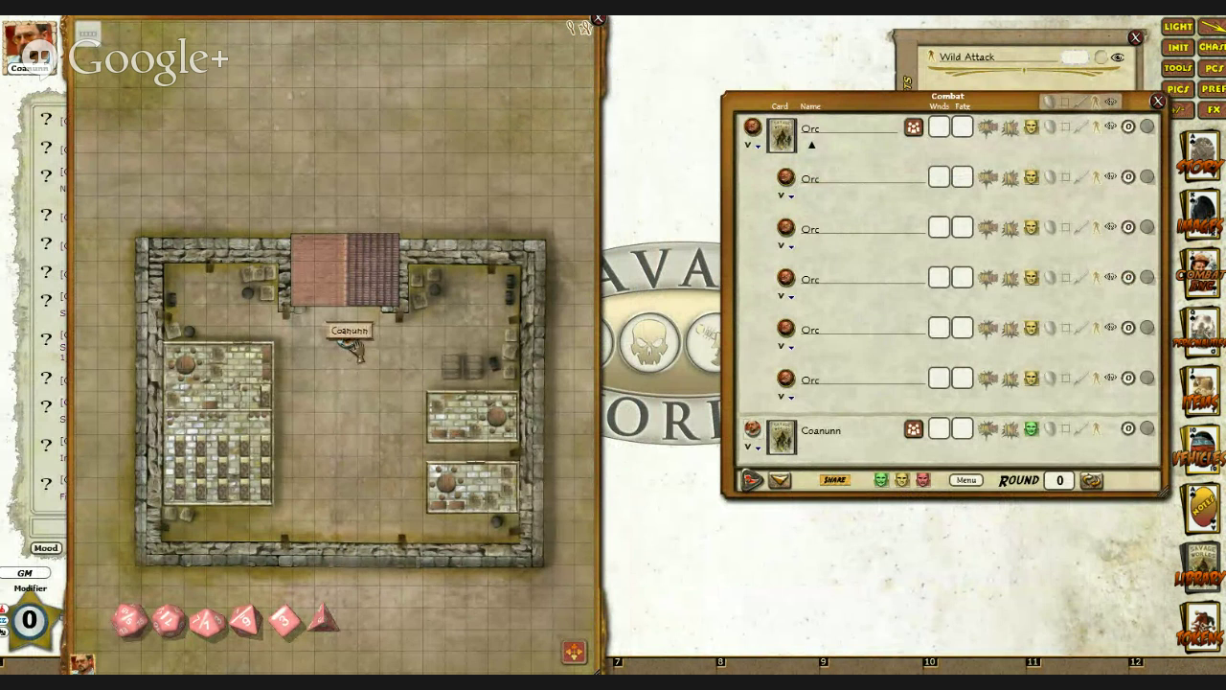
{"action": "key", "text": "ctrl"}
{"action": "scroll", "coordinate": [352, 342], "scroll_direction": "down", "scroll_amount": 2}
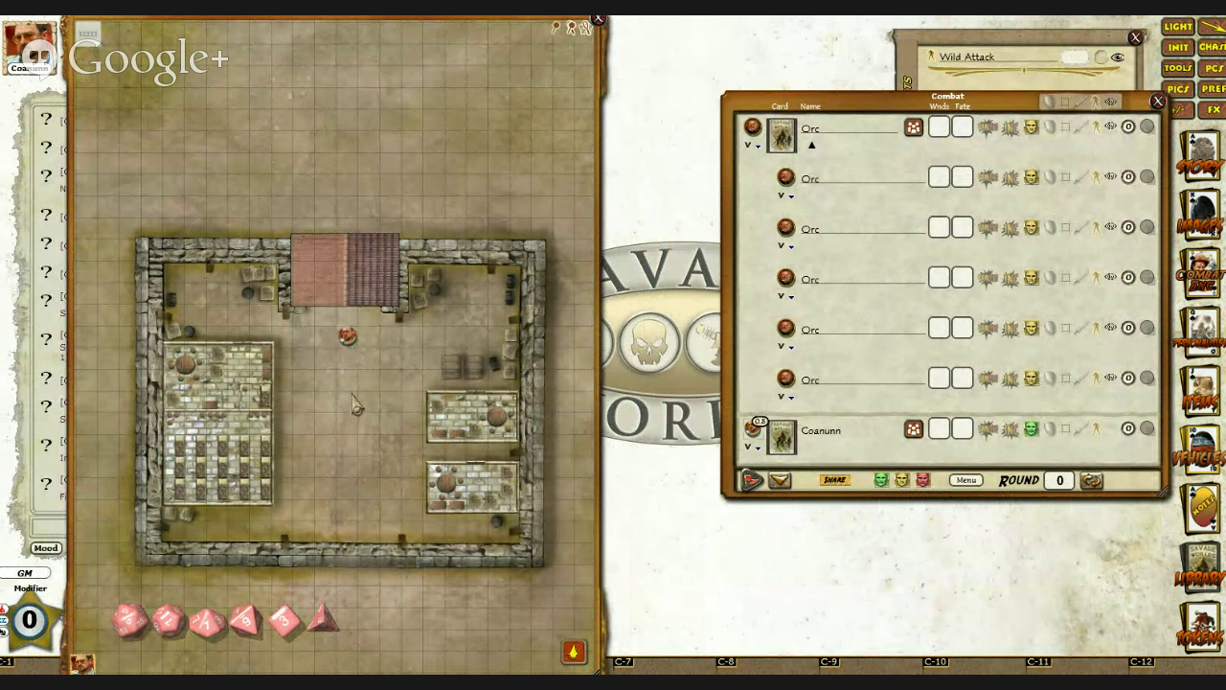
{"action": "scroll", "coordinate": [354, 349], "scroll_direction": "up", "scroll_amount": 7}
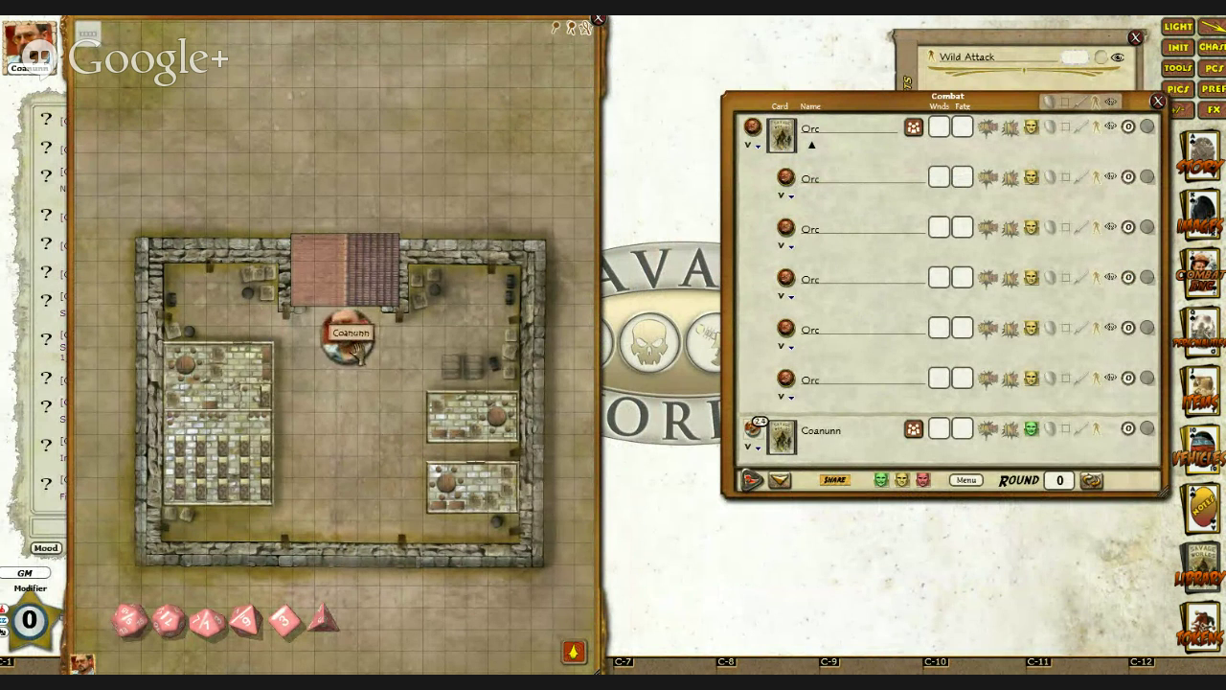
{"action": "scroll", "coordinate": [357, 353], "scroll_direction": "down", "scroll_amount": 6}
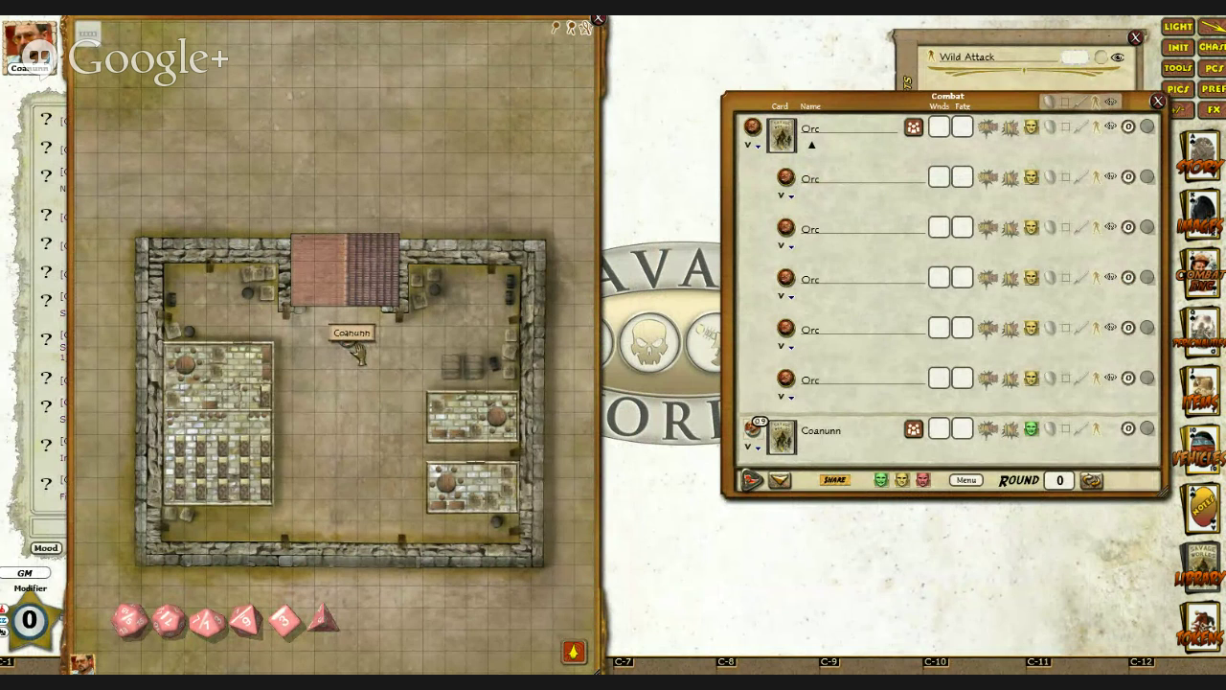
{"action": "scroll", "coordinate": [350, 342], "scroll_direction": "down", "scroll_amount": 1}
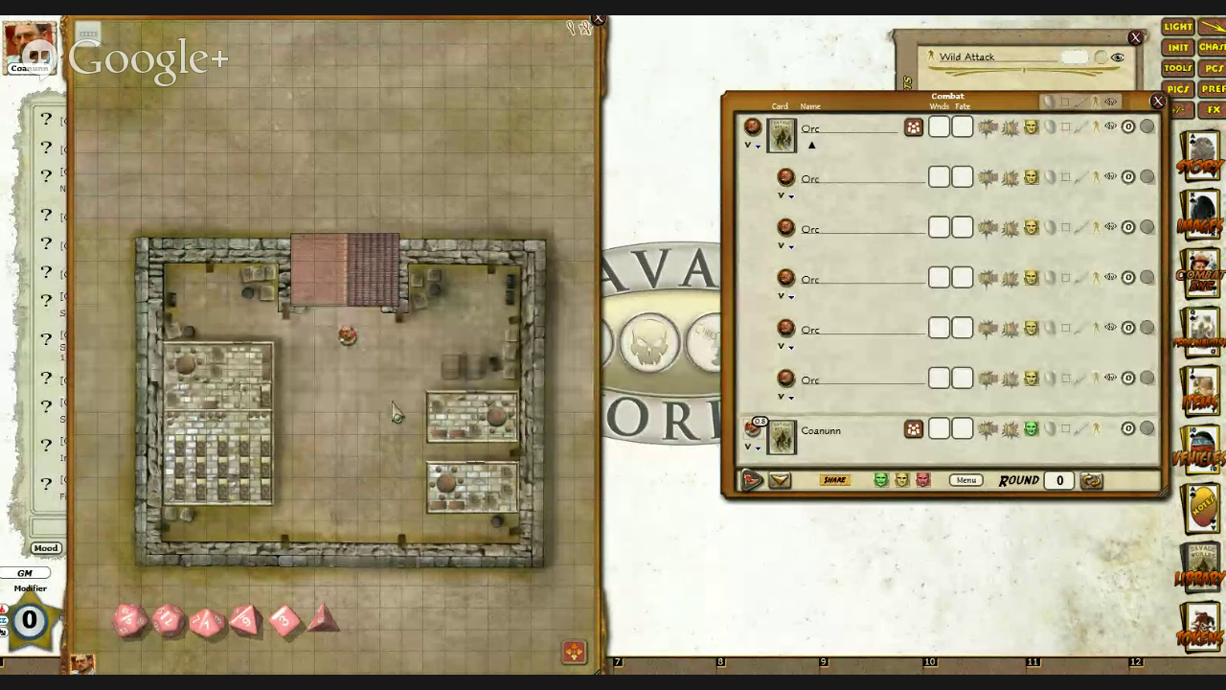
Step: Try an option on Coanunn's token and check how the token scales as the map is zoomed in and out
{"action": "right_click", "coordinate": [348, 338]}
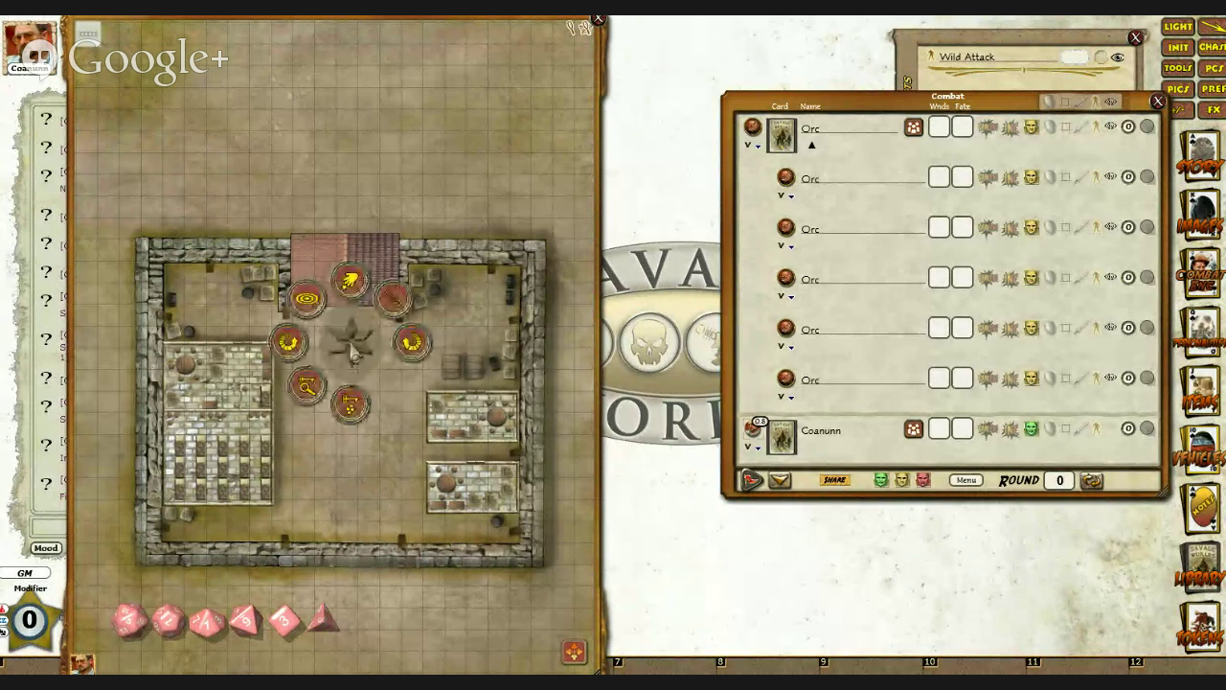
{"action": "left_click", "coordinate": [316, 407]}
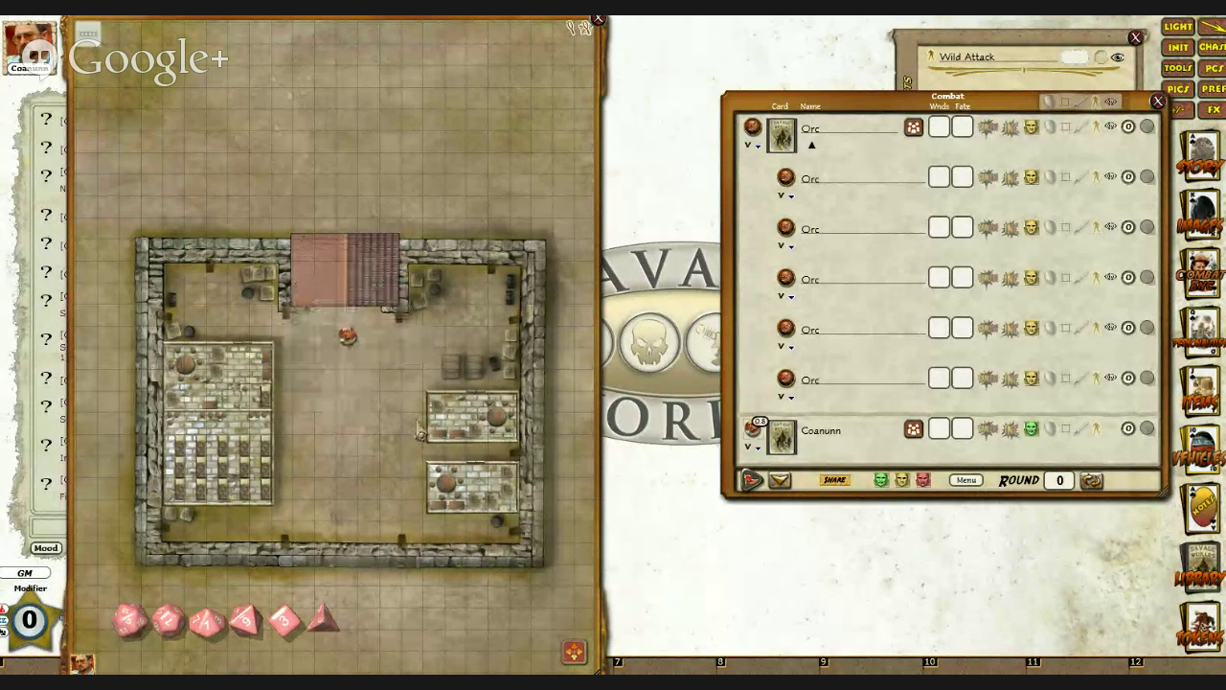
{"action": "scroll", "coordinate": [420, 431], "scroll_direction": "up", "scroll_amount": 4}
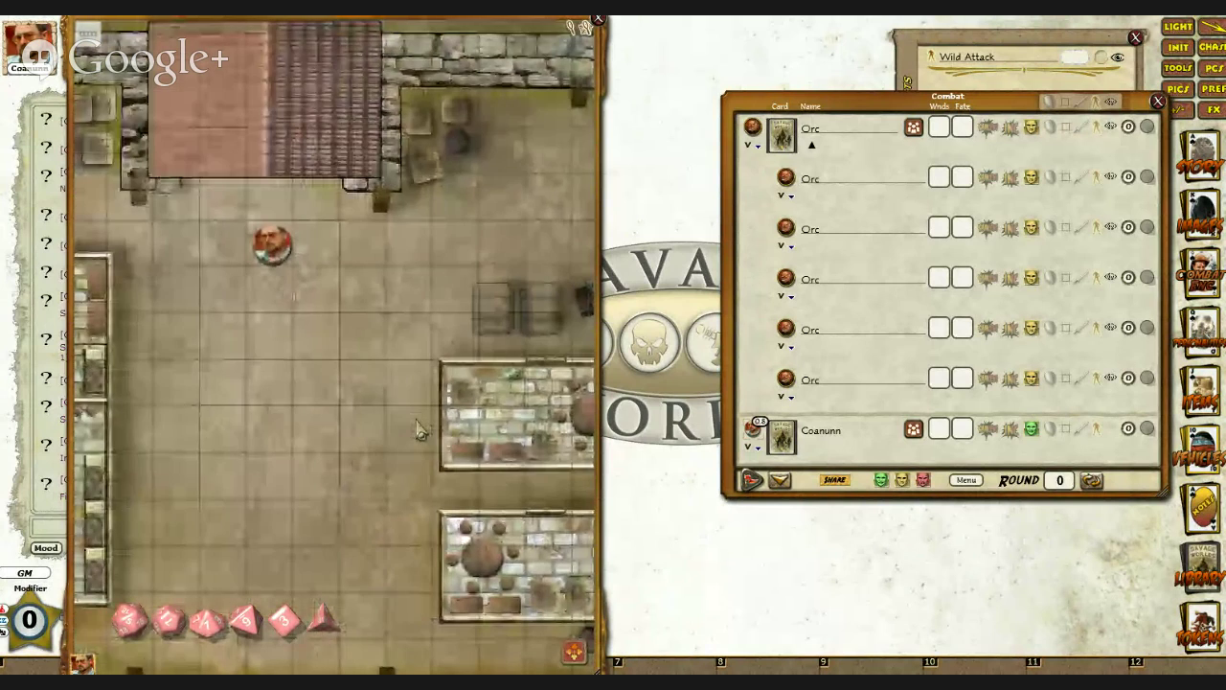
{"action": "scroll", "coordinate": [420, 431], "scroll_direction": "down", "scroll_amount": 4}
{"action": "scroll", "coordinate": [420, 431], "scroll_direction": "up", "scroll_amount": 2}
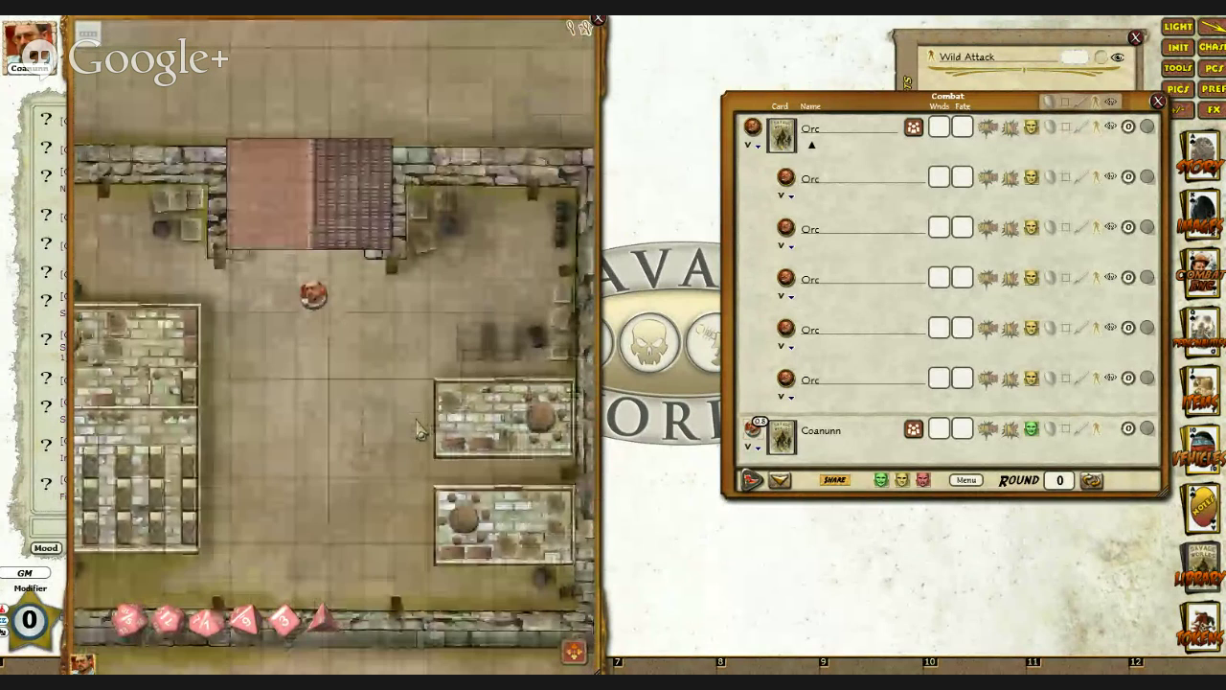
Step: Place the six Orc tokens from the combat tracker in the courtyard south of Coanunn's token on the Roman Fort map
{"action": "scroll", "coordinate": [419, 431], "scroll_direction": "up", "scroll_amount": 2}
{"action": "scroll", "coordinate": [419, 431], "scroll_direction": "down", "scroll_amount": 4}
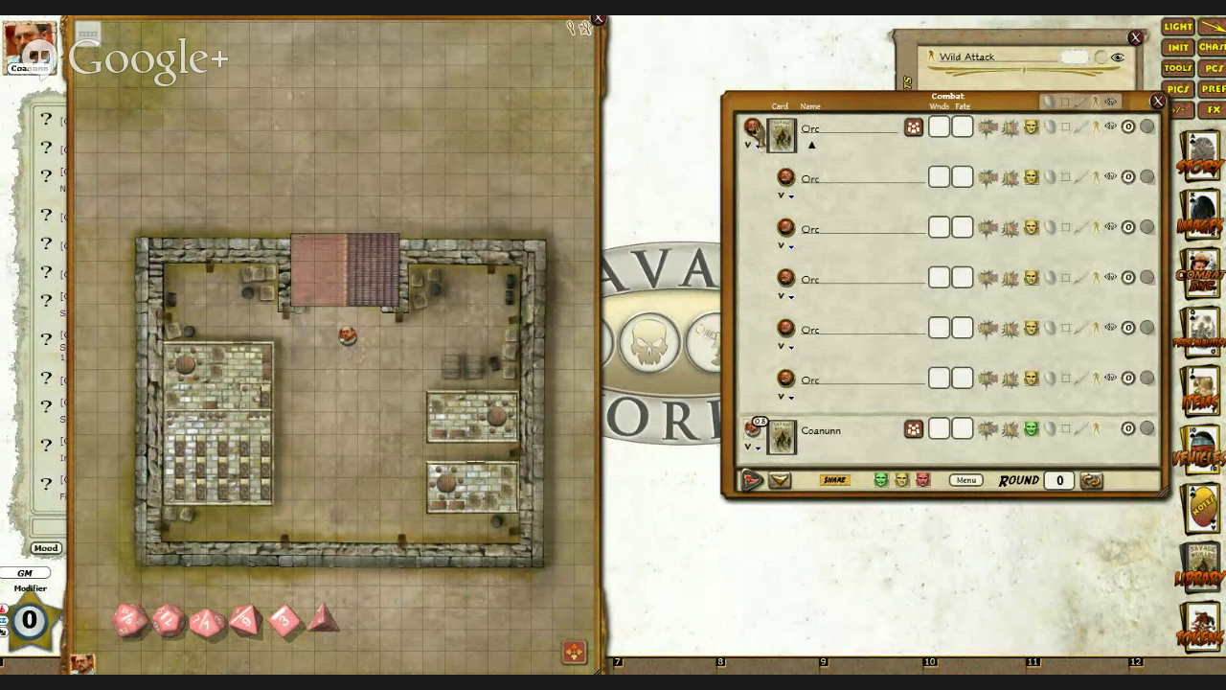
{"action": "left_click_drag", "start_coordinate": [753, 127], "coordinate": [392, 424]}
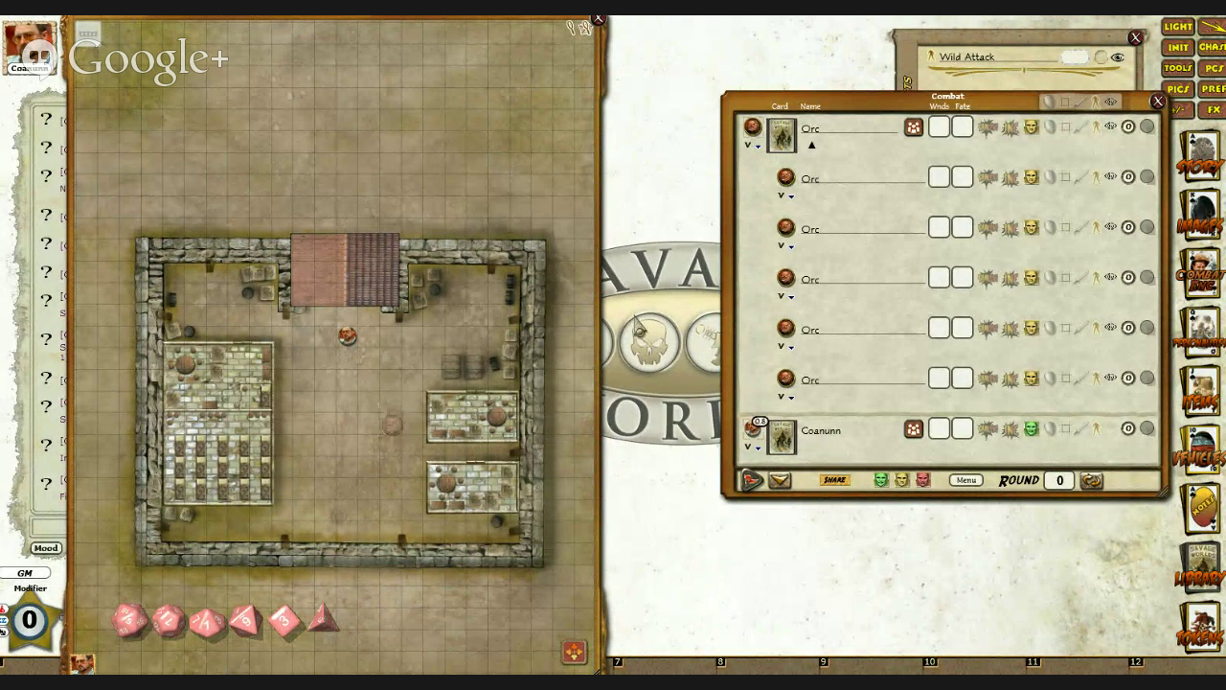
{"action": "left_click_drag", "start_coordinate": [785, 179], "coordinate": [347, 454]}
{"action": "left_click_drag", "start_coordinate": [785, 228], "coordinate": [303, 427]}
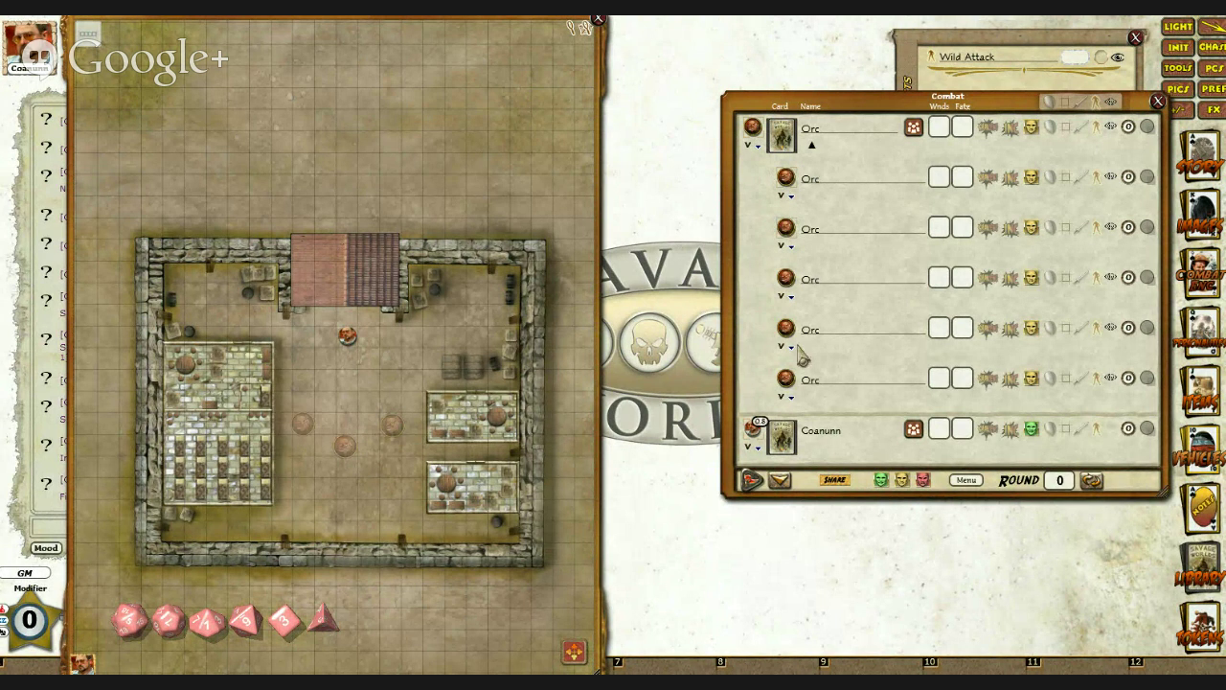
{"action": "left_click_drag", "start_coordinate": [785, 285], "coordinate": [388, 462]}
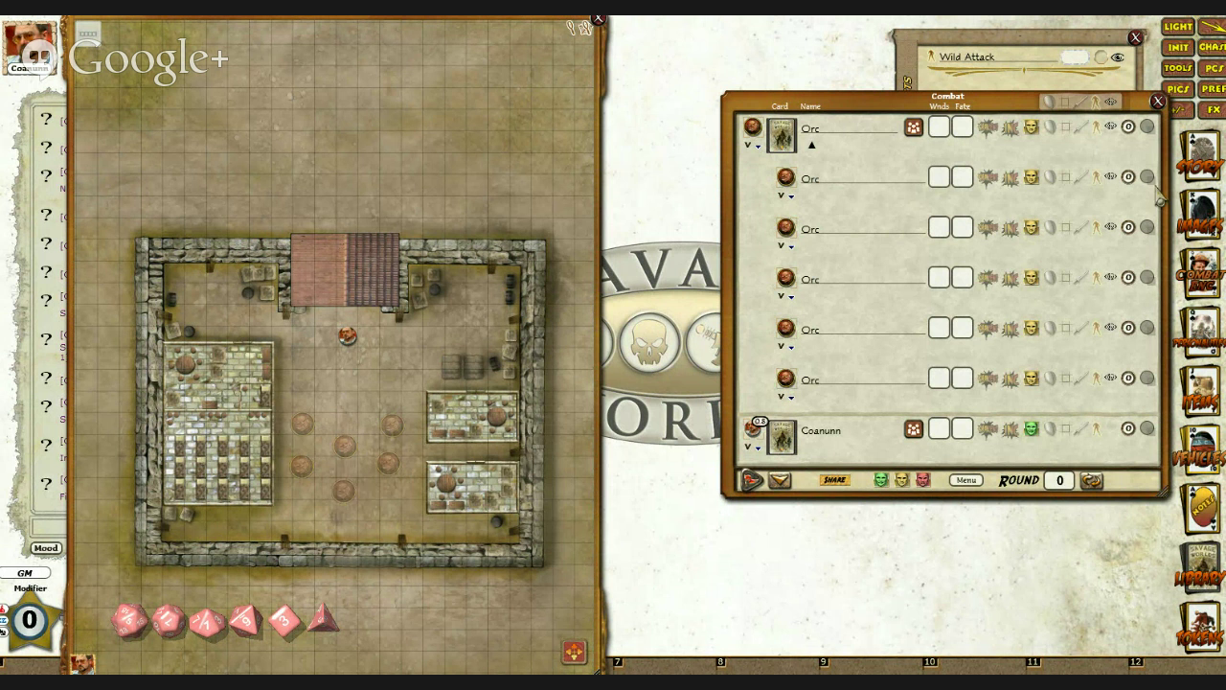
Step: Set the token visibility of the first grouped Orc and of the Orc group's leader to N in the combat tracker
{"action": "left_click", "coordinate": [1111, 128]}
{"action": "left_click", "coordinate": [789, 207]}
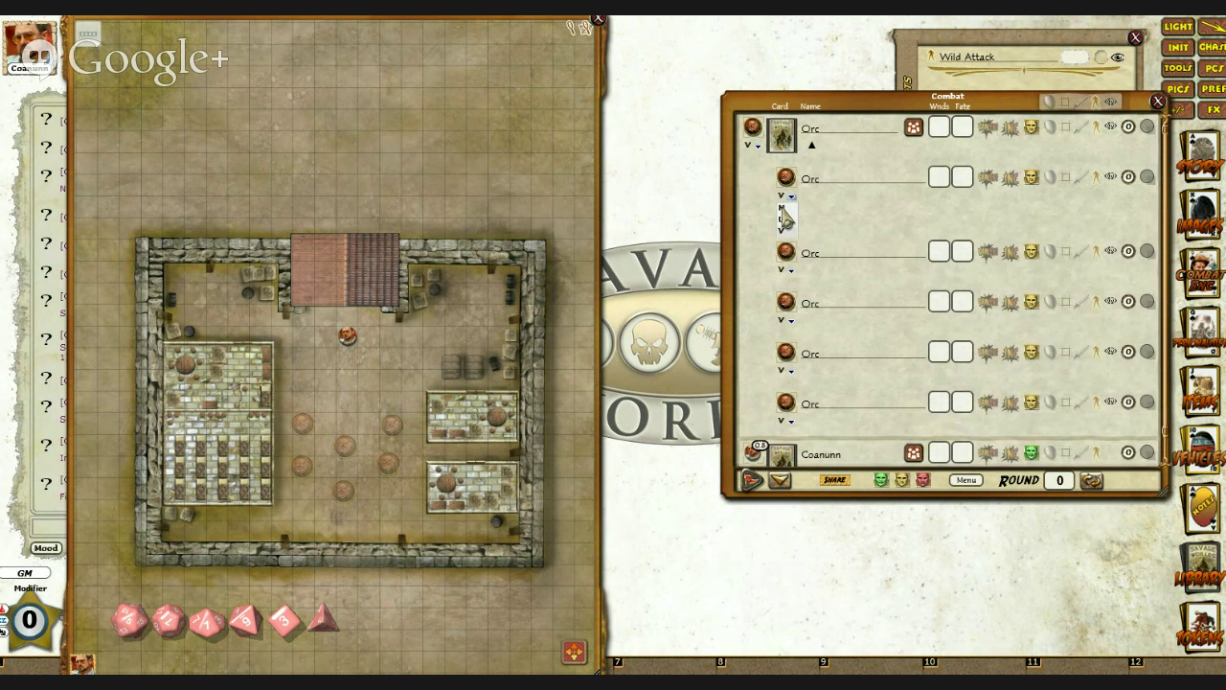
{"action": "left_click", "coordinate": [782, 211]}
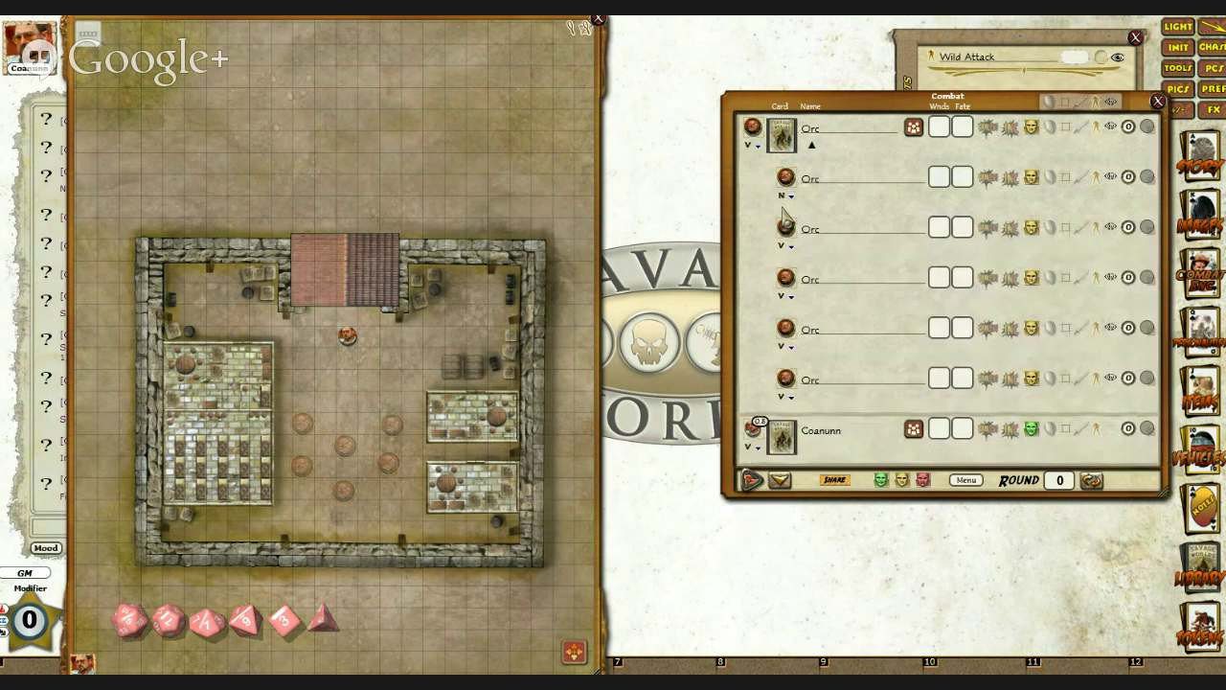
{"action": "left_click", "coordinate": [757, 149]}
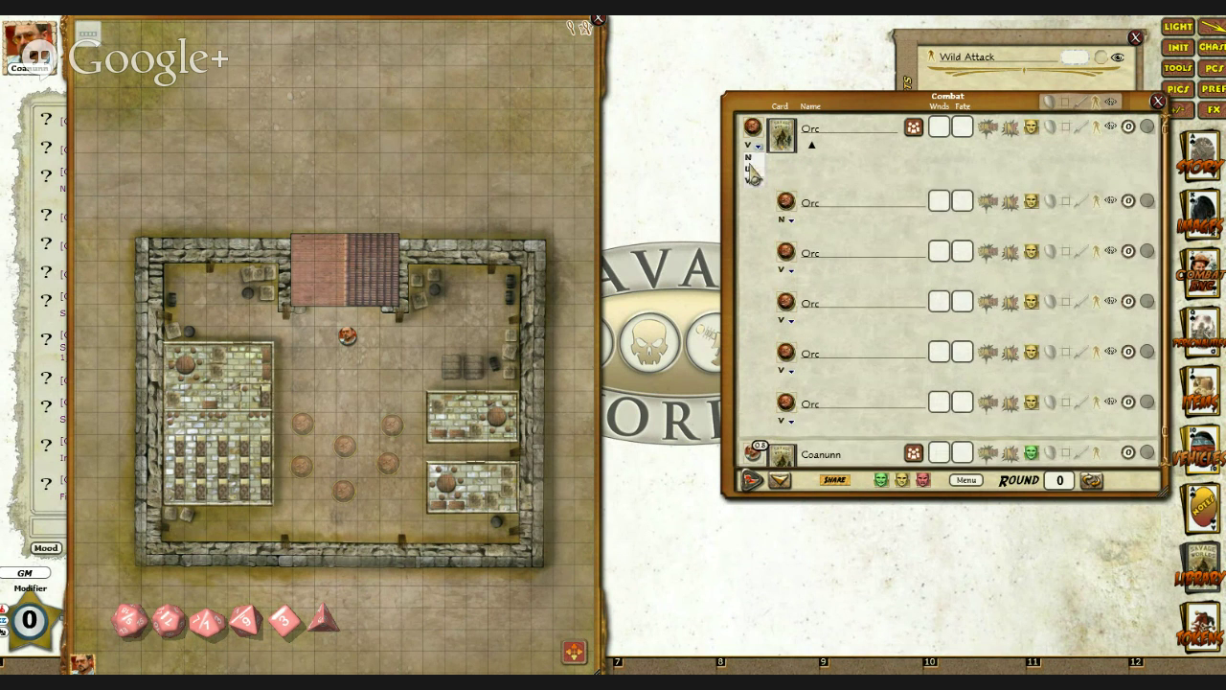
{"action": "left_click", "coordinate": [749, 157]}
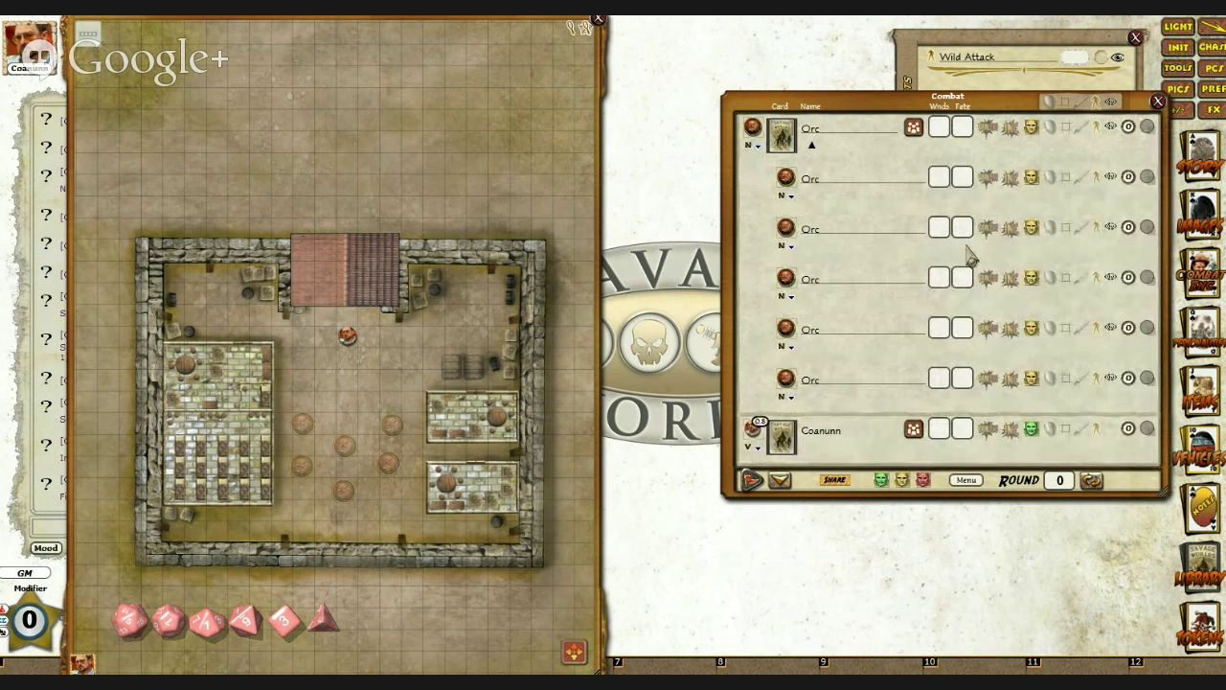
Step: Share the combat tracker with the players and arrange the shared tracker beside the map on the player's screen
{"action": "left_click", "coordinate": [835, 481]}
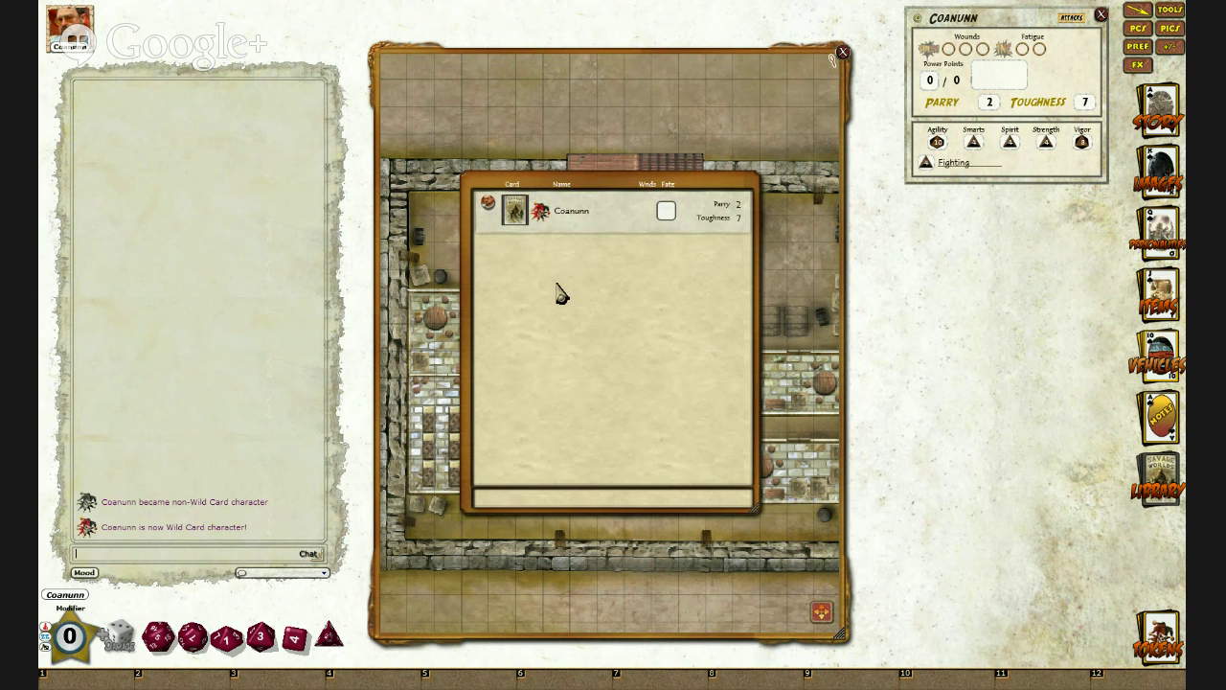
{"action": "left_click_drag", "start_coordinate": [603, 189], "coordinate": [975, 209]}
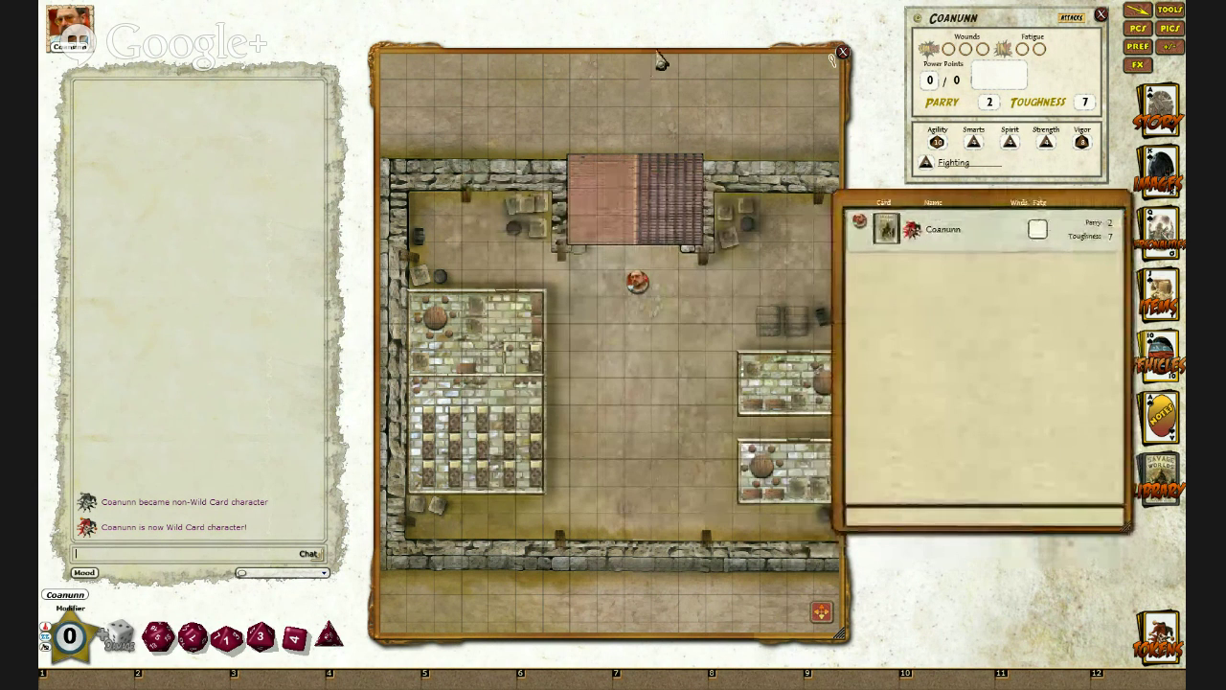
{"action": "left_click_drag", "start_coordinate": [659, 56], "coordinate": [623, 54]}
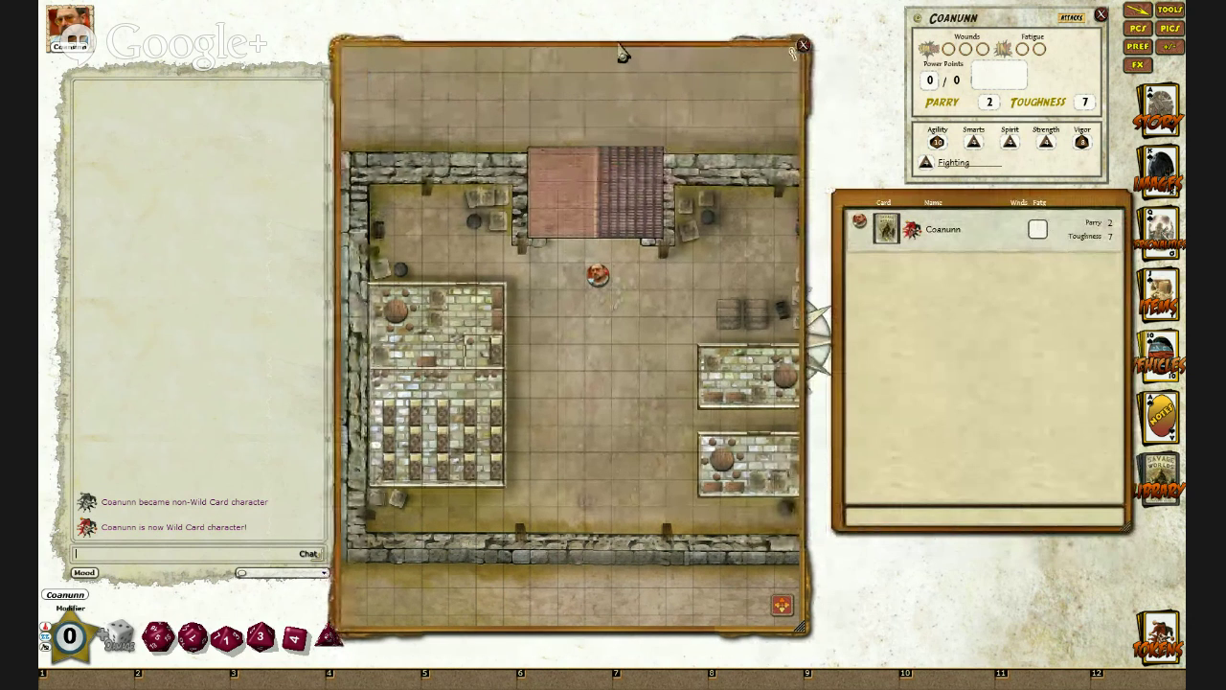
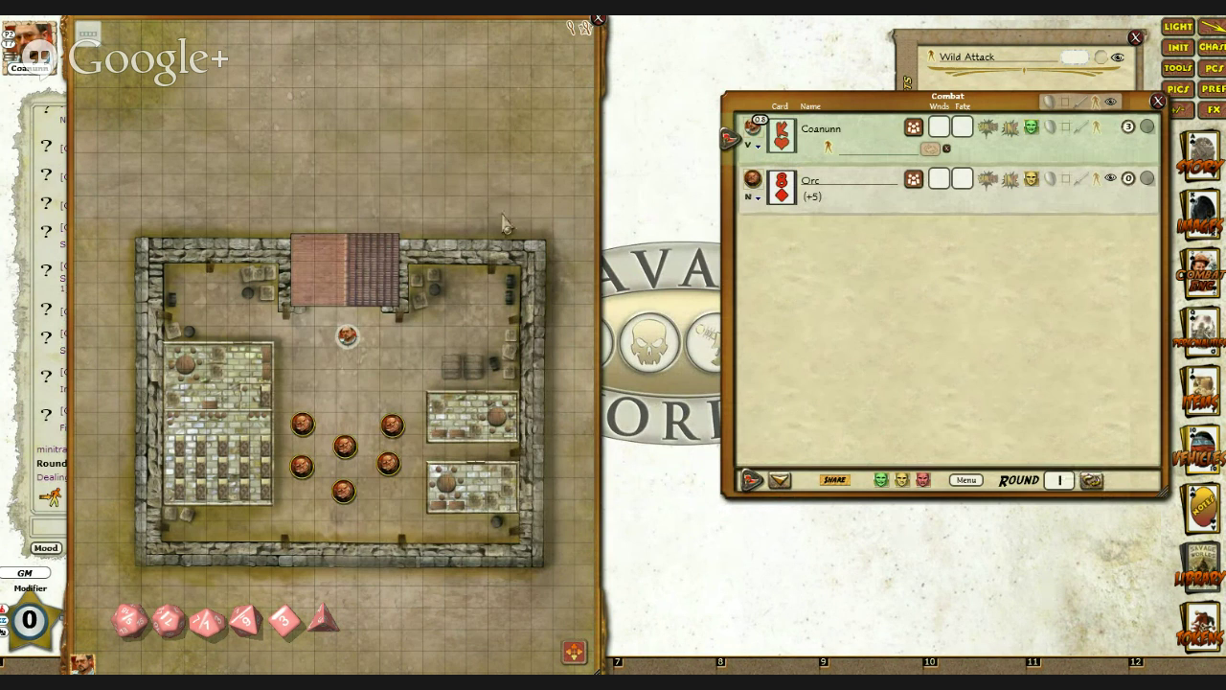
Step: Uncover Coanunn's portrait, deal a card to Coanunn's hand and close the hand window
{"action": "mouse_move", "coordinate": [407, 40]}
{"action": "left_mouse_down"}
{"action": "mouse_move", "coordinate": [664, 63]}
{"action": "mouse_move", "coordinate": [424, 48]}
{"action": "left_mouse_up"}
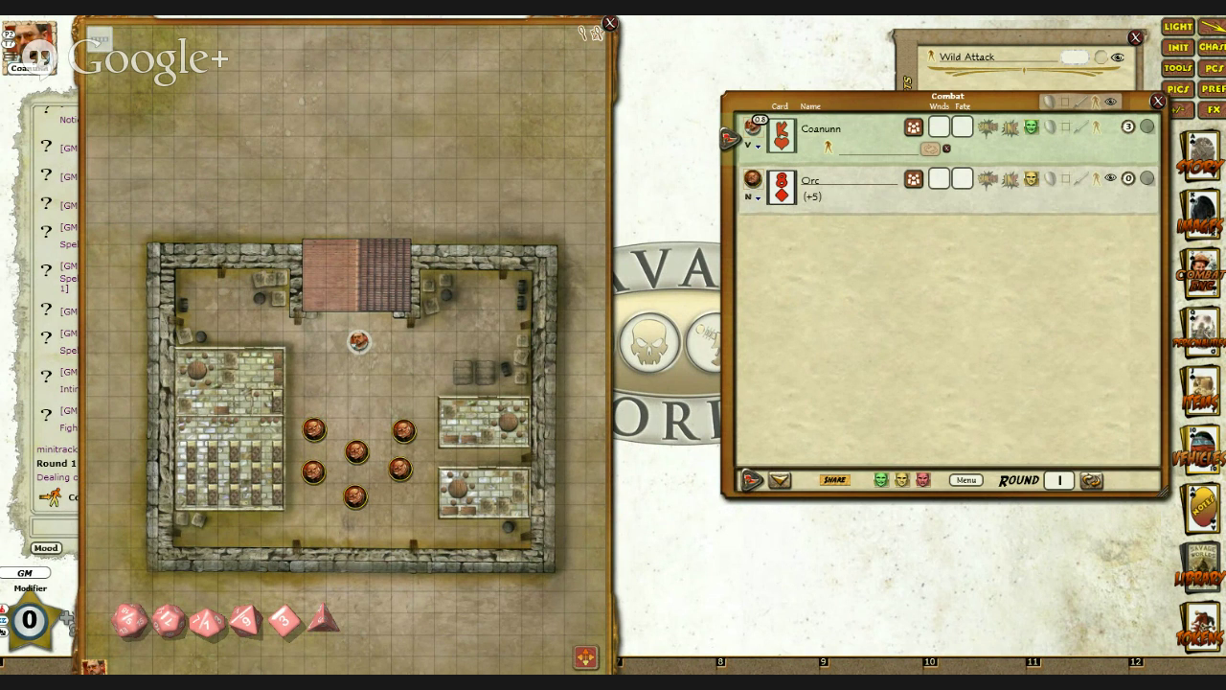
{"action": "right_click", "coordinate": [53, 54]}
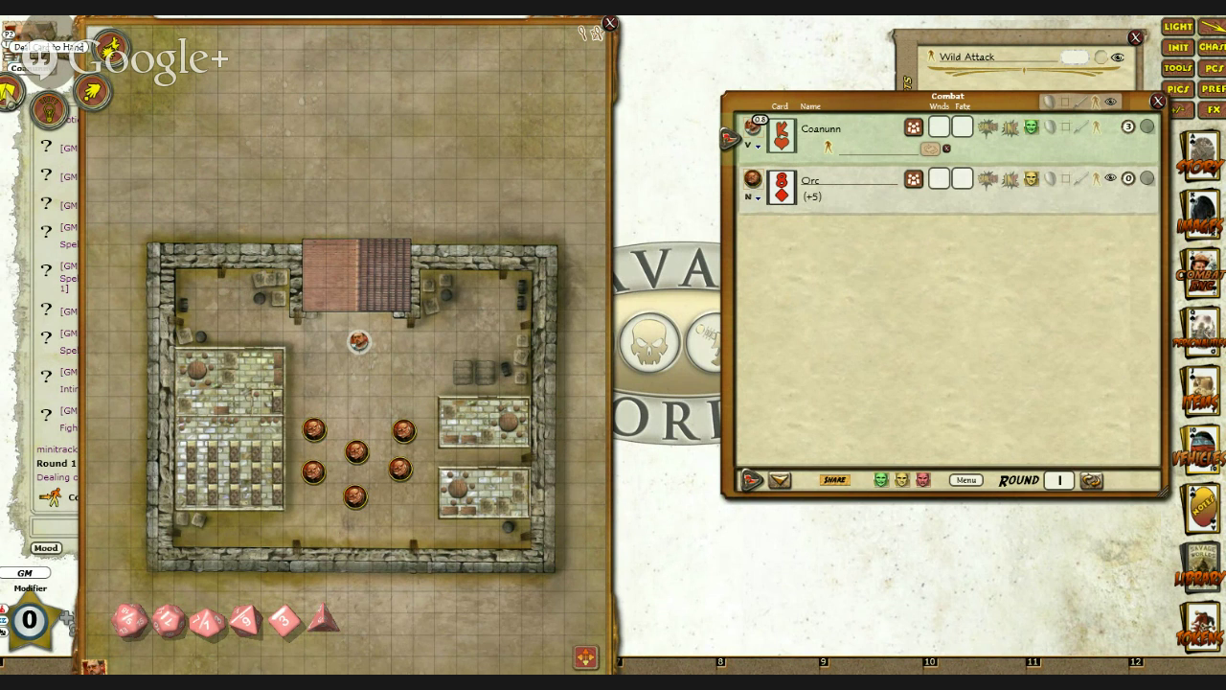
{"action": "left_click", "coordinate": [11, 92]}
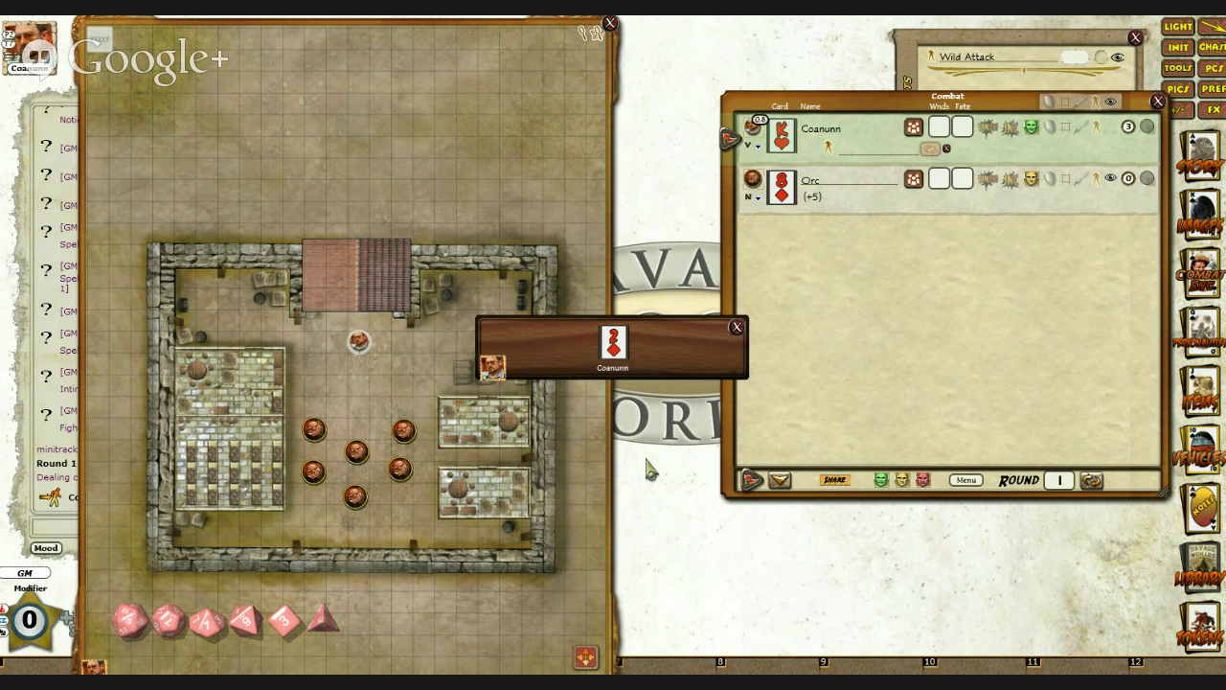
{"action": "left_click", "coordinate": [737, 328]}
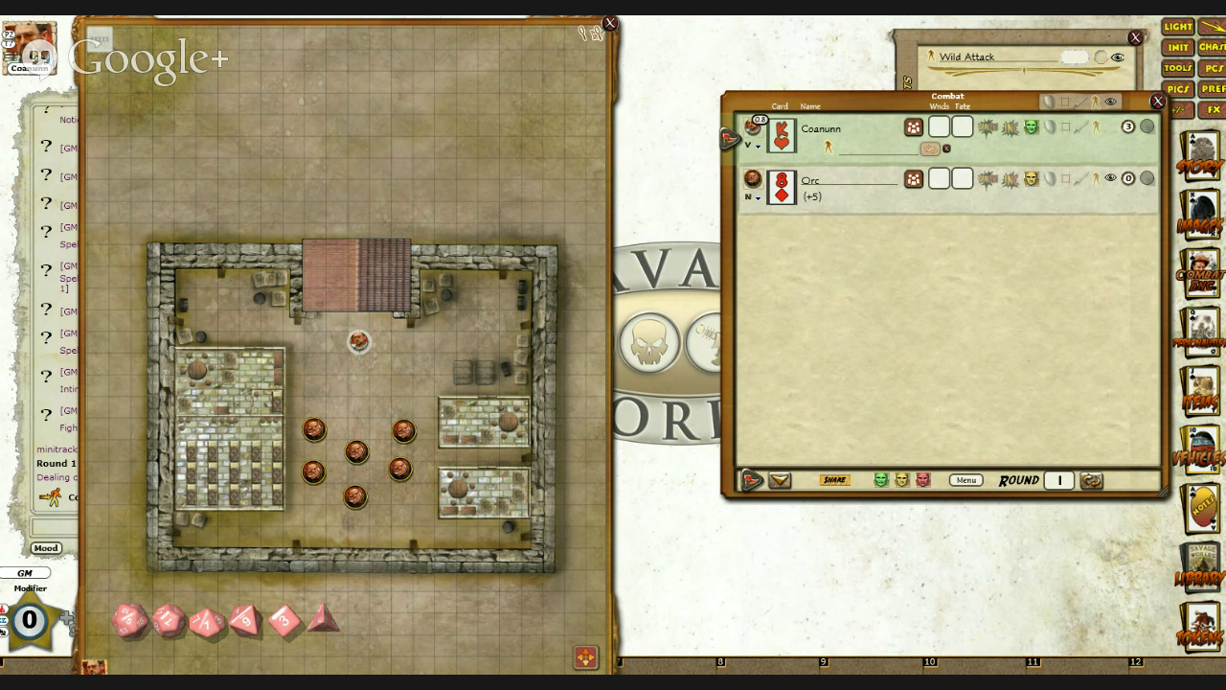
Step: Award Coanunn two bennies, one with the portrait's Award Benny option and one with the benny chip from the GM tools
{"action": "right_click", "coordinate": [43, 48]}
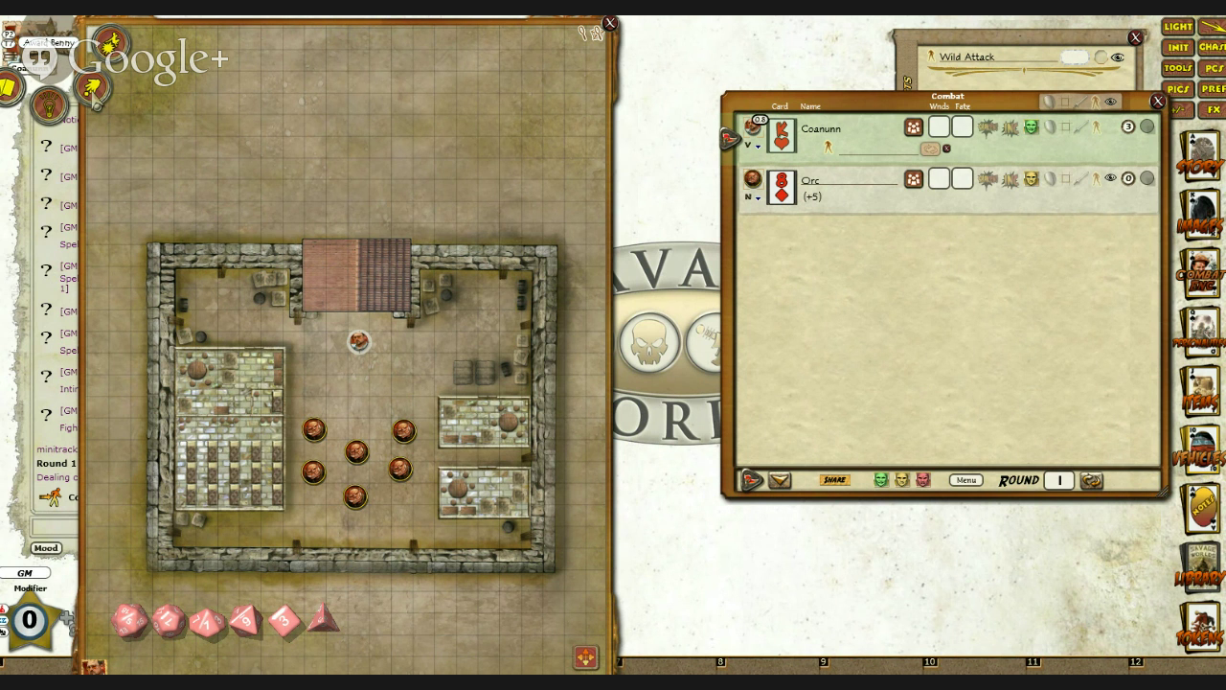
{"action": "left_click", "coordinate": [94, 91]}
{"action": "left_click_drag", "start_coordinate": [94, 136], "coordinate": [138, 128]}
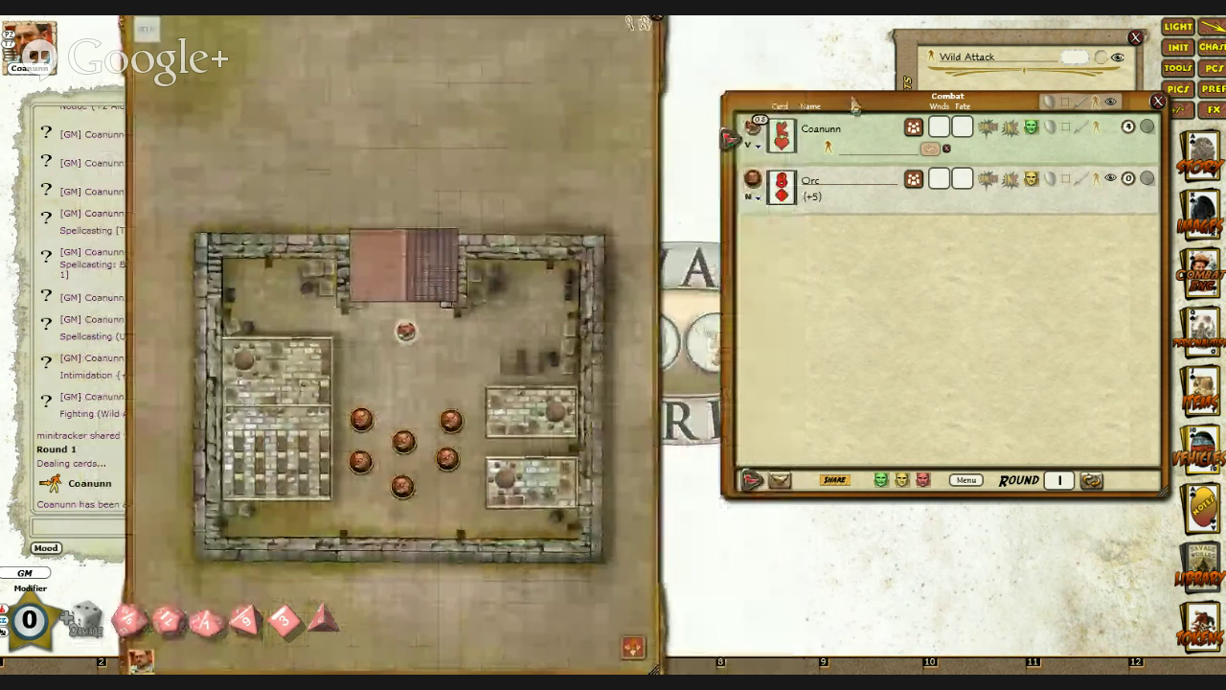
{"action": "left_click", "coordinate": [1177, 69]}
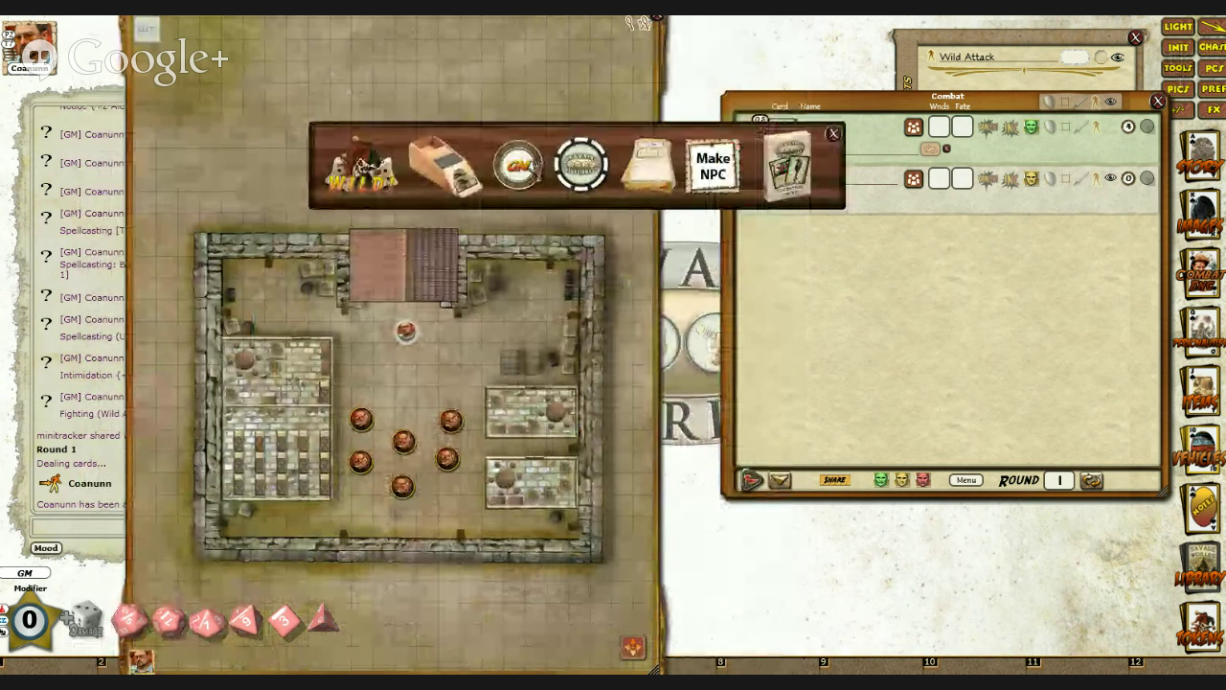
{"action": "left_click_drag", "start_coordinate": [581, 165], "coordinate": [323, 230]}
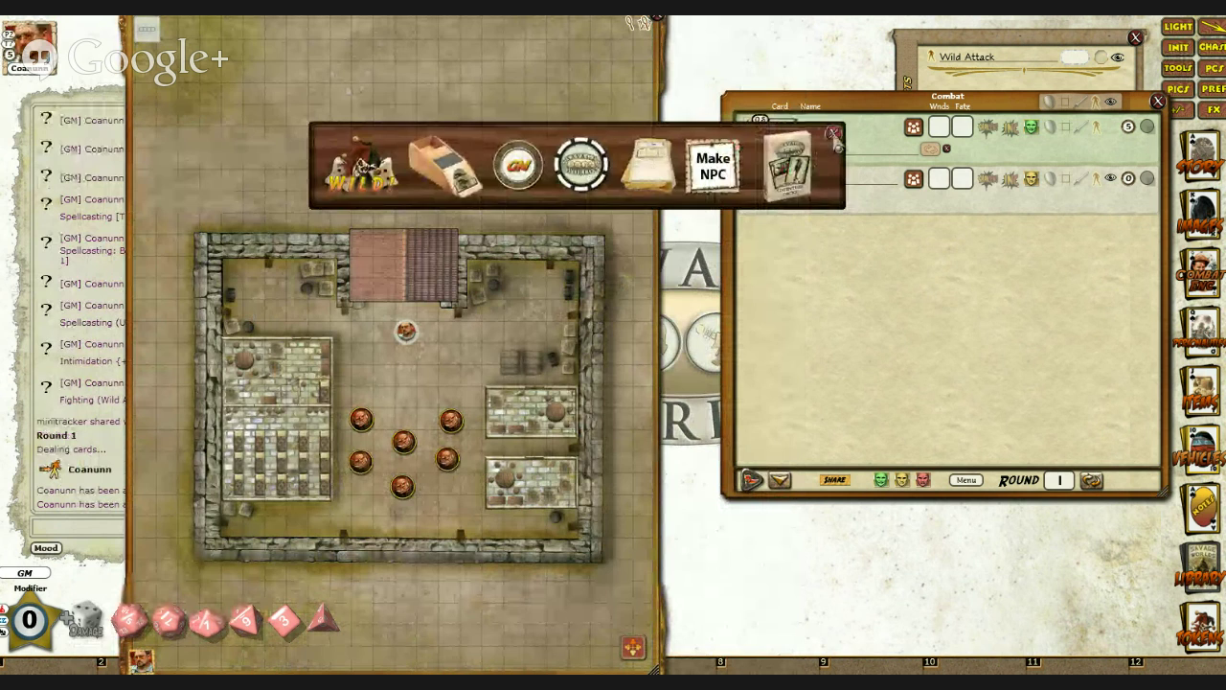
{"action": "left_click", "coordinate": [833, 133]}
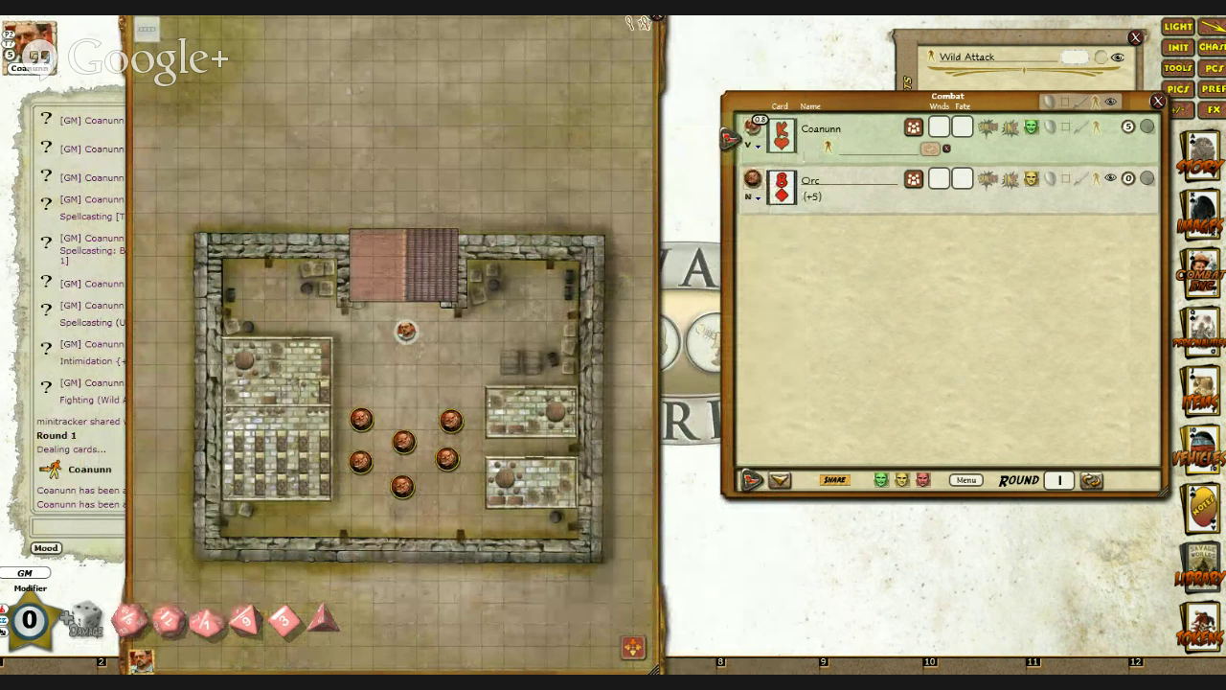
Step: Ring the bell for Coanunn's player and use Toggle AFK on the player's side
{"action": "right_click", "coordinate": [48, 41]}
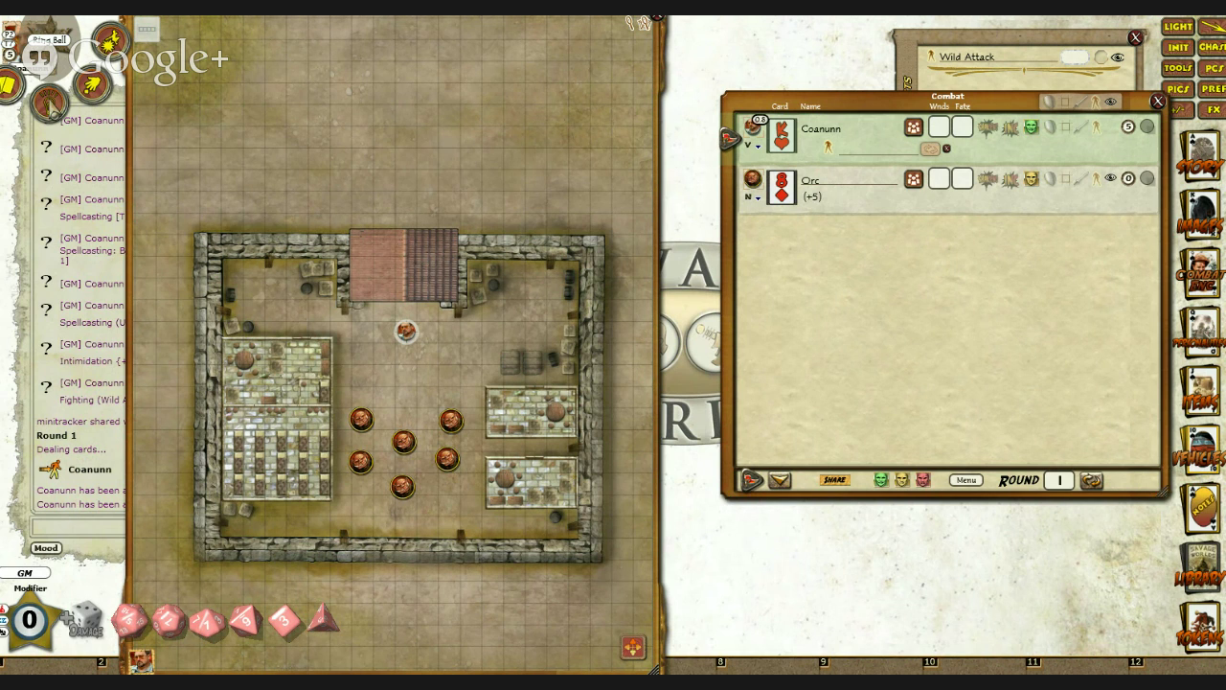
{"action": "left_click", "coordinate": [48, 102]}
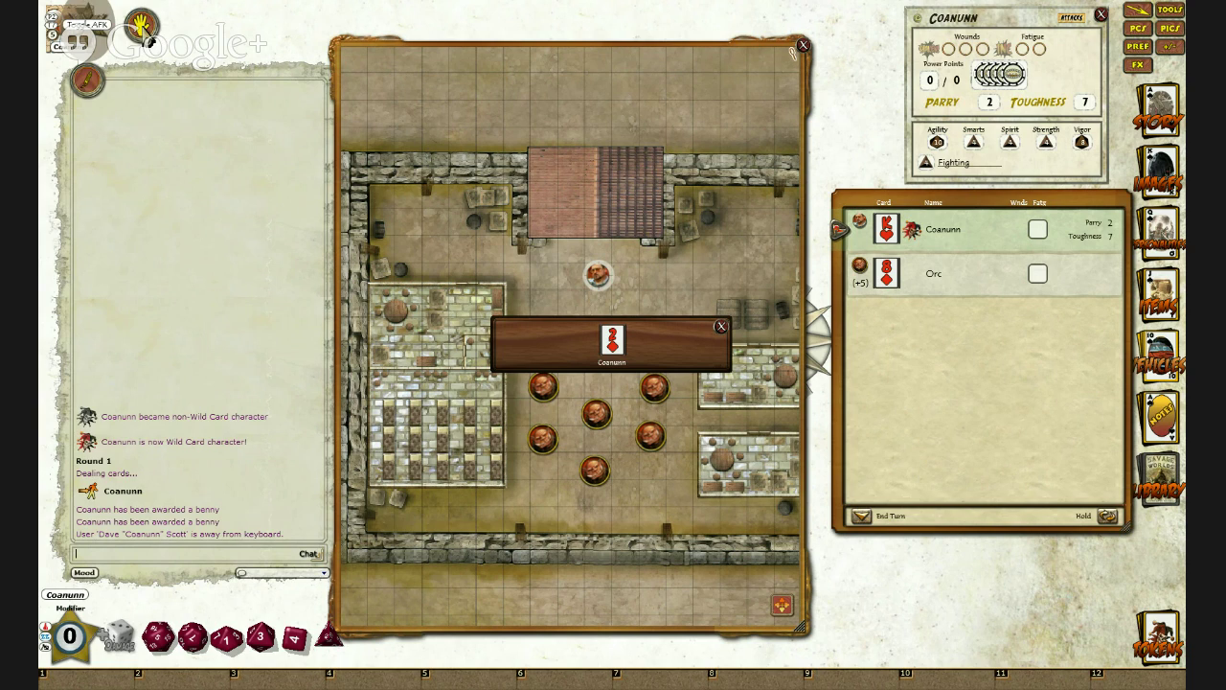
{"action": "left_click", "coordinate": [143, 36]}
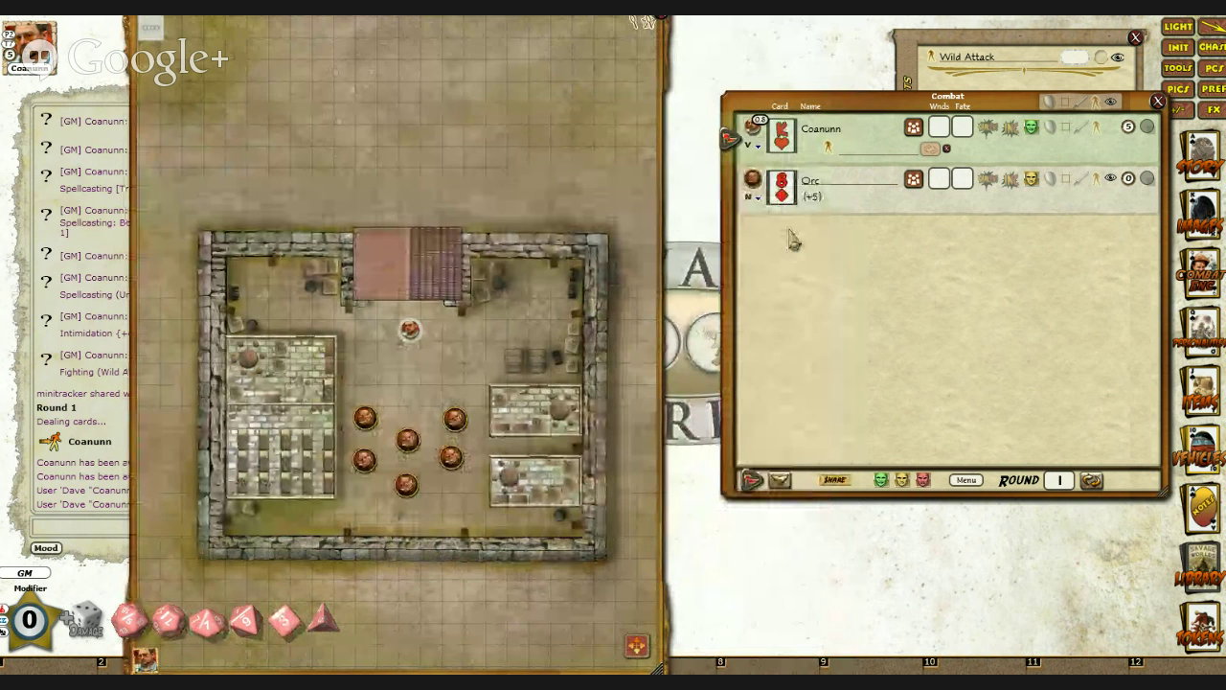
Step: Expand the Orc group in the combat tracker and target the upper-left Orc on the map with Coanunn's token
{"action": "left_click", "coordinate": [914, 182]}
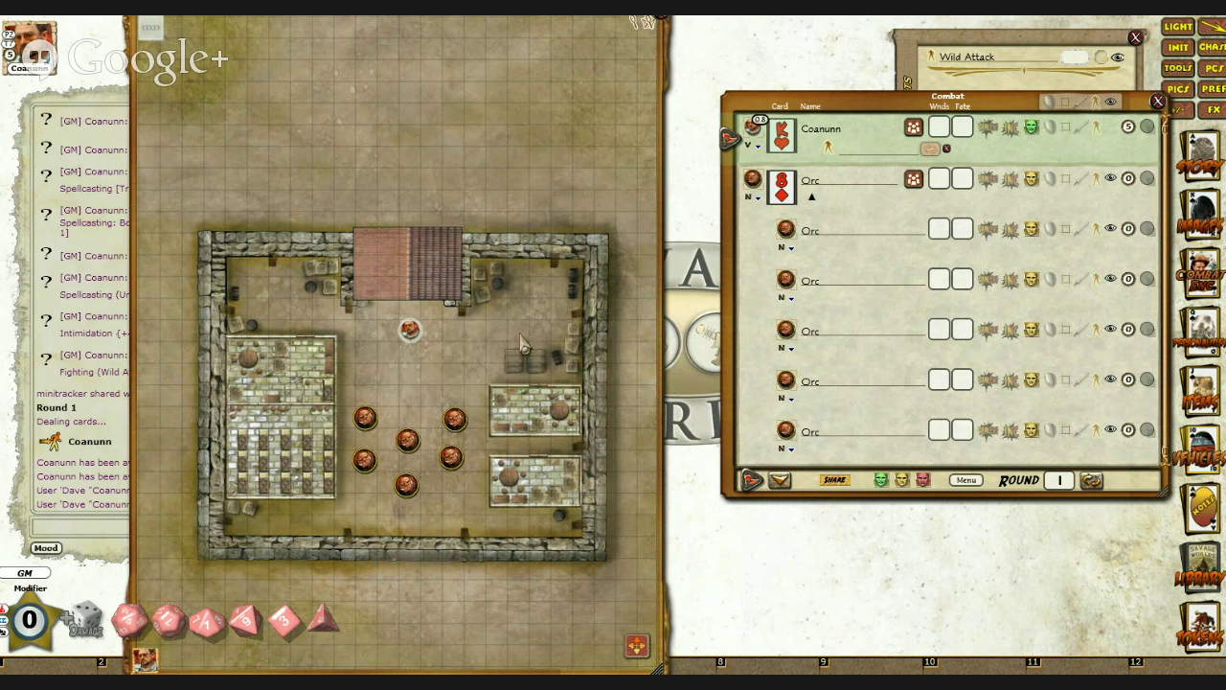
{"action": "left_click_drag", "start_coordinate": [414, 347], "coordinate": [410, 336]}
{"action": "key", "text": "ctrl"}
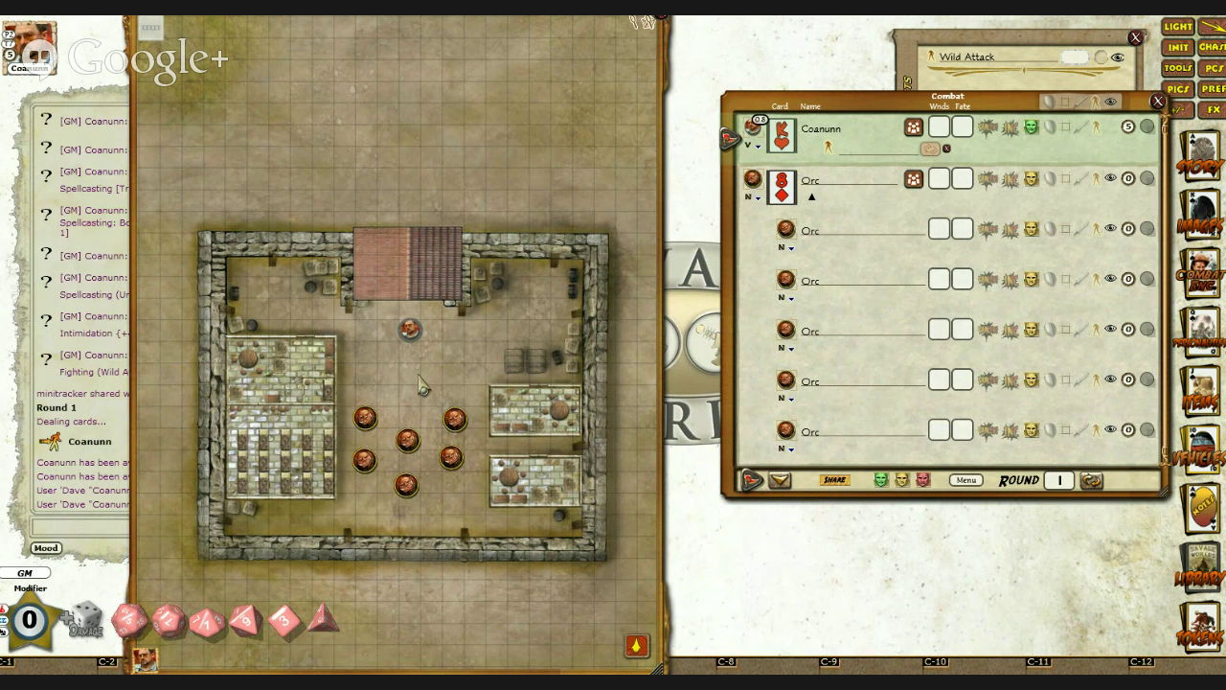
{"action": "left_click_drag", "start_coordinate": [364, 417], "coordinate": [368, 427]}
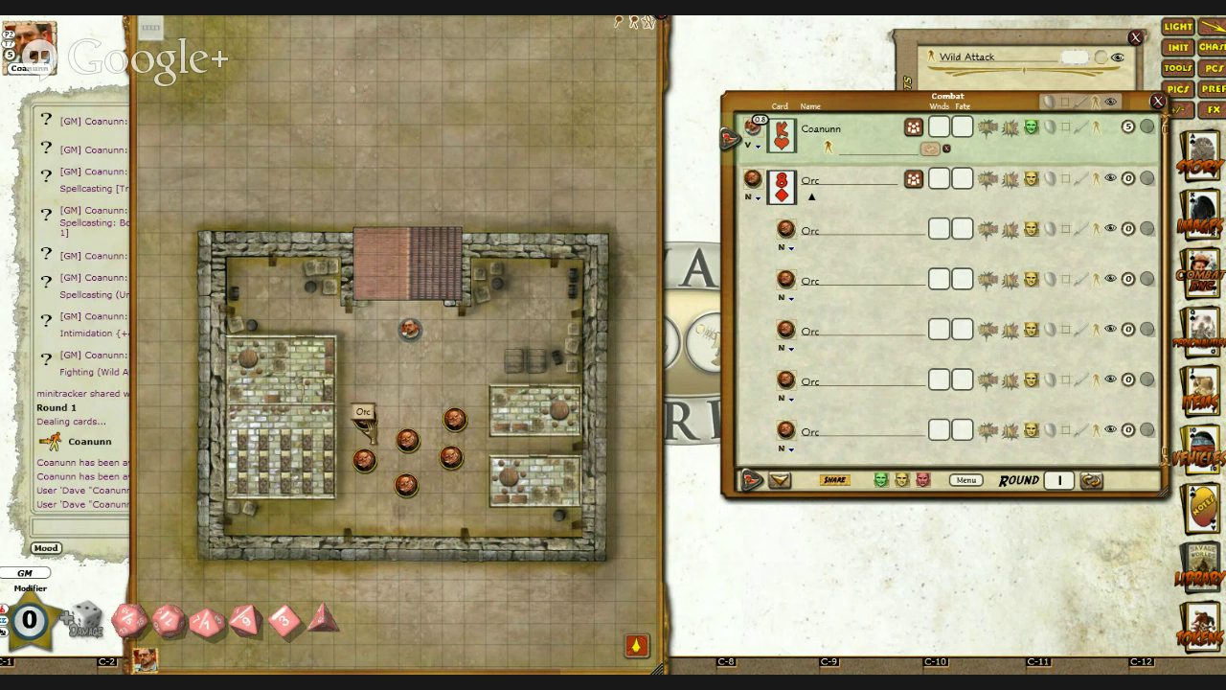
{"action": "left_click", "coordinate": [367, 425], "text": "ctrl"}
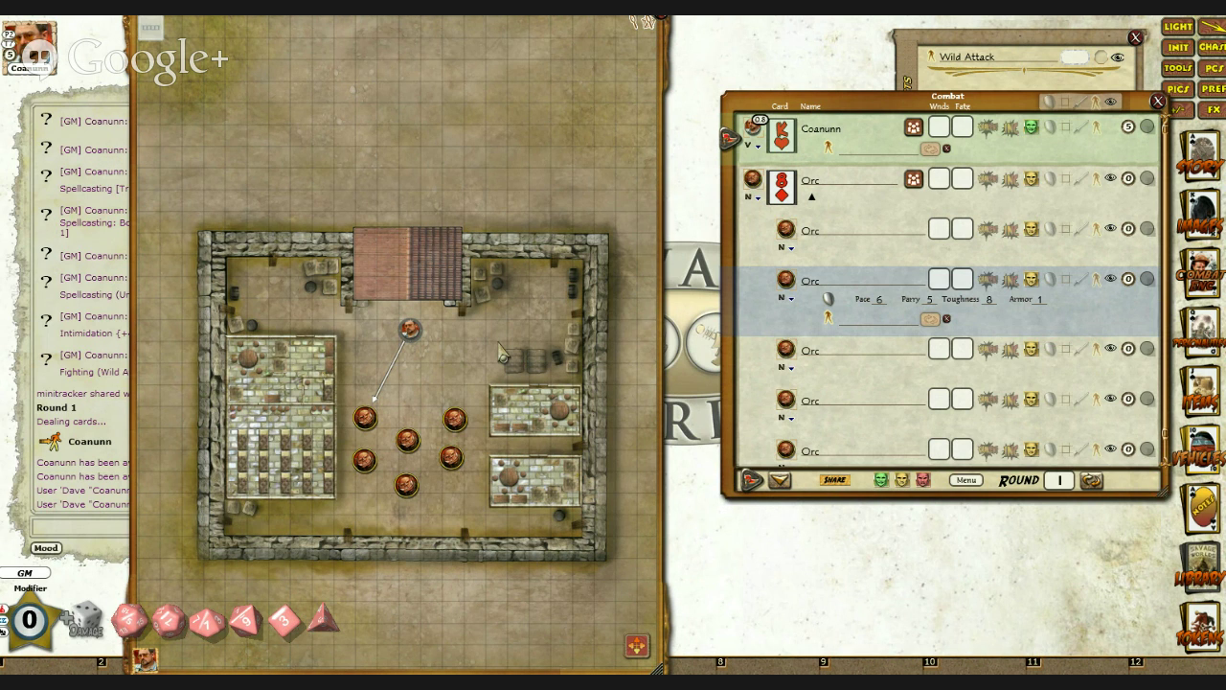
Step: Delete the targeted Orc from the combat and mark the first two remaining Orcs under the group leader as Shaken
{"action": "right_click", "coordinate": [810, 316]}
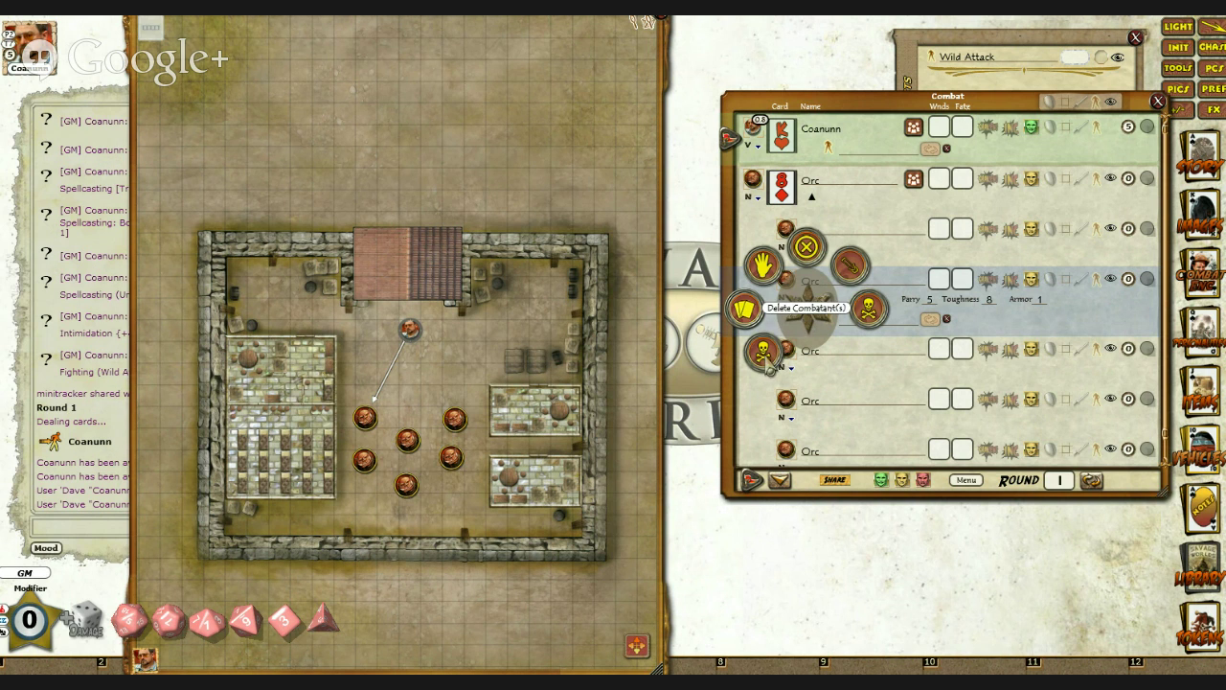
{"action": "left_click", "coordinate": [763, 352]}
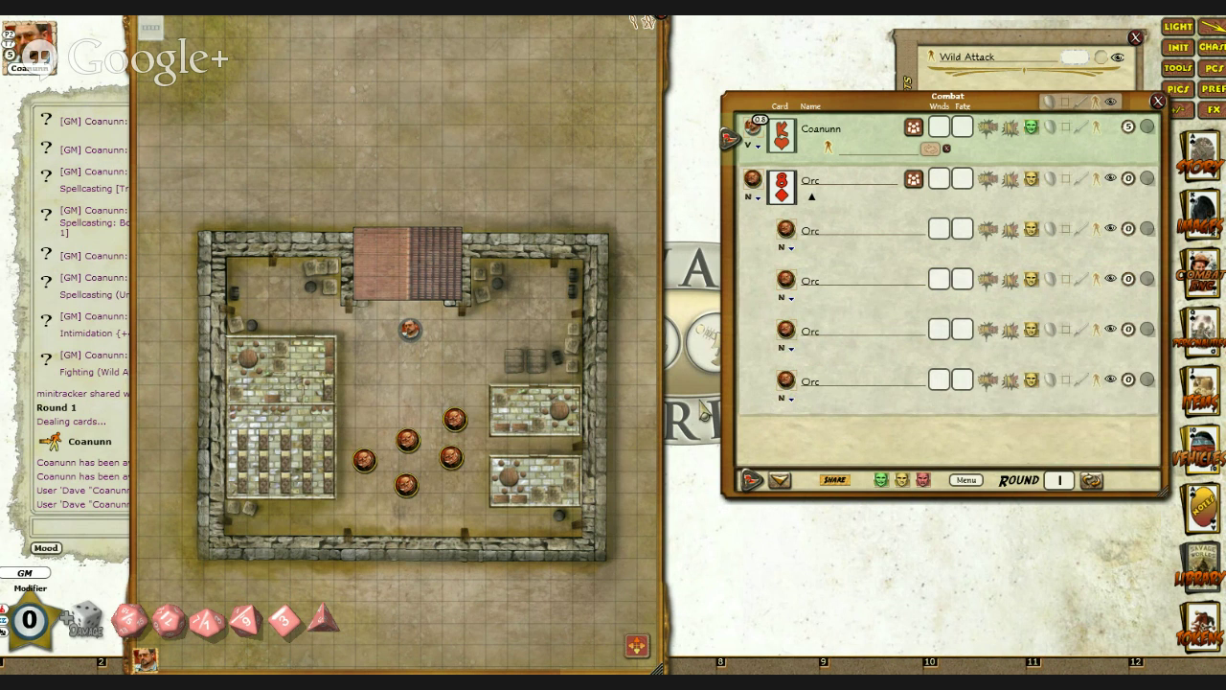
{"action": "left_click", "coordinate": [989, 231]}
{"action": "left_click", "coordinate": [987, 276]}
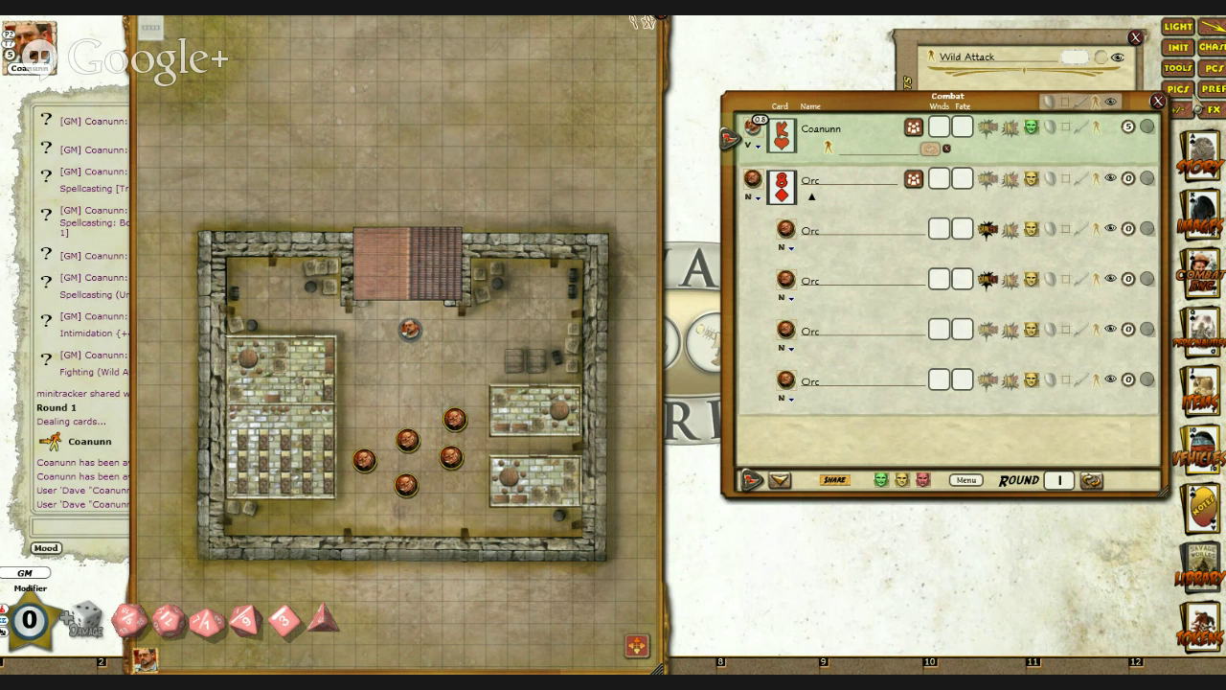
Step: Set Show combat effects and Show combat conditions to On in the GM token options
{"action": "left_click", "coordinate": [1213, 91]}
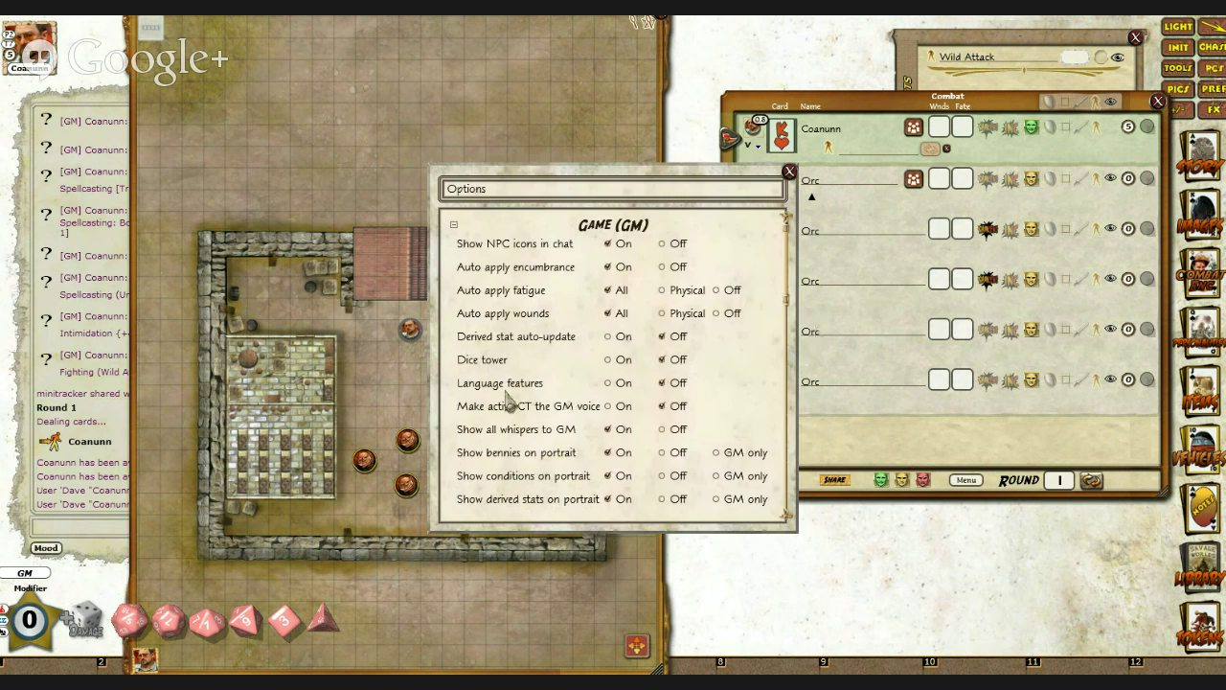
{"action": "scroll", "coordinate": [506, 401], "scroll_direction": "down", "scroll_amount": 5}
{"action": "scroll", "coordinate": [508, 395], "scroll_direction": "down", "scroll_amount": 8}
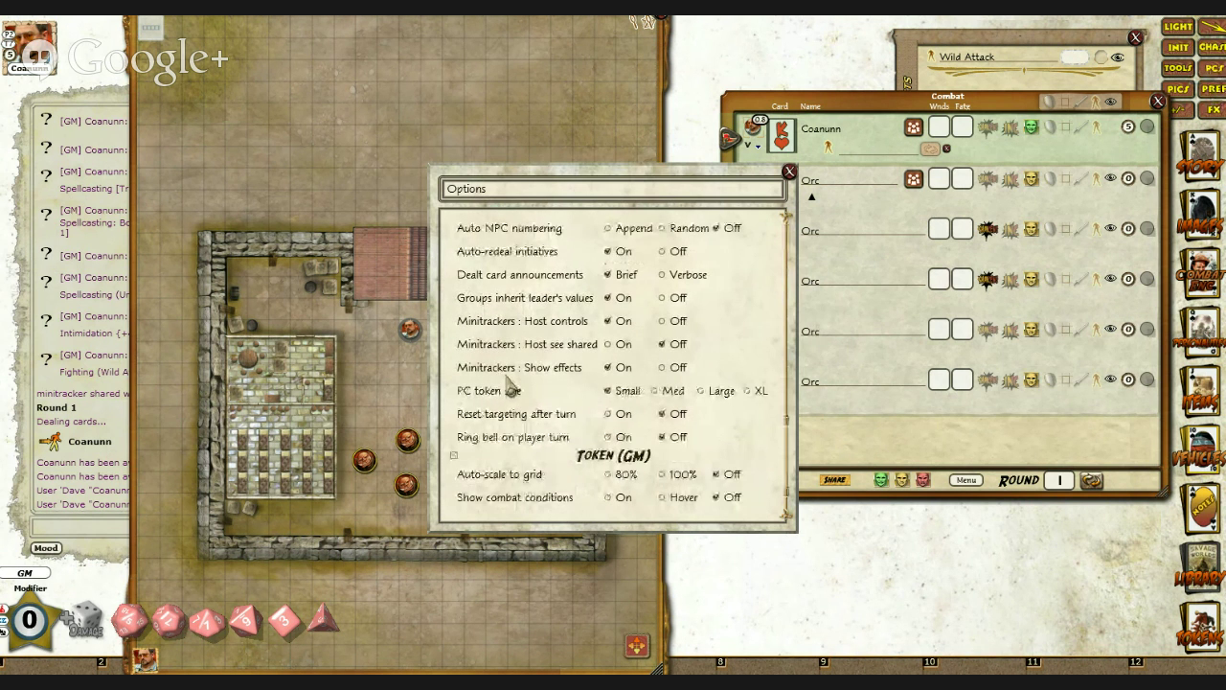
{"action": "scroll", "coordinate": [506, 425], "scroll_direction": "down", "scroll_amount": 2}
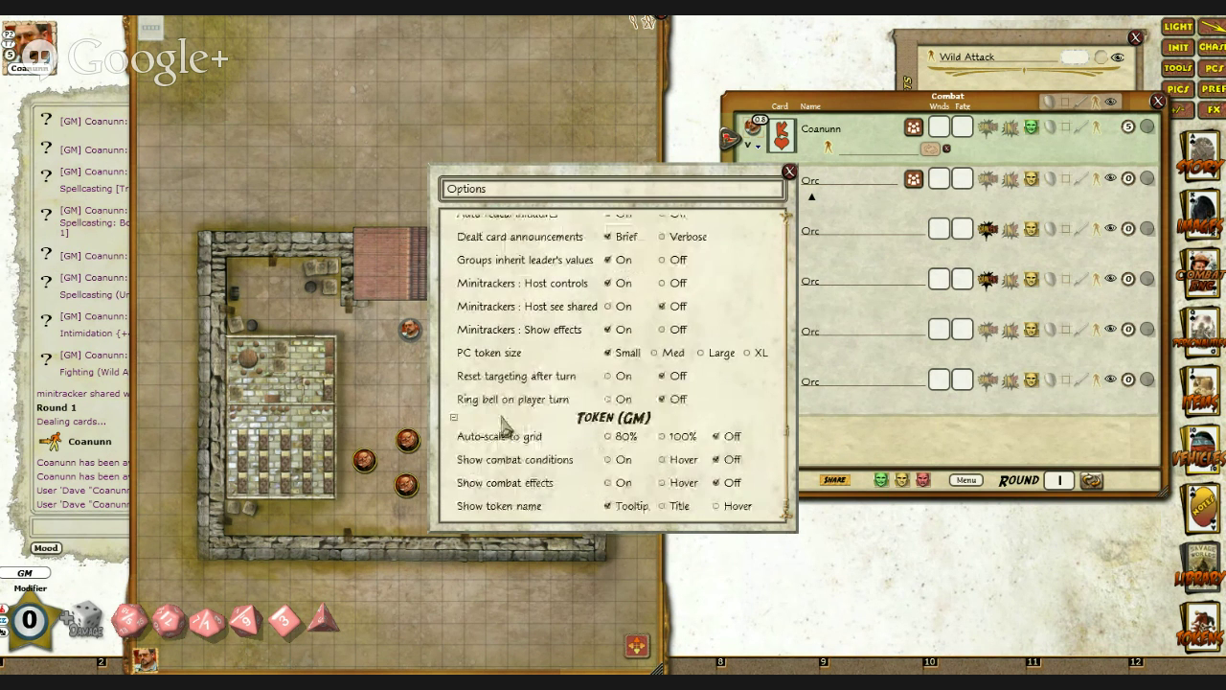
{"action": "left_click", "coordinate": [608, 483]}
{"action": "left_click", "coordinate": [609, 460]}
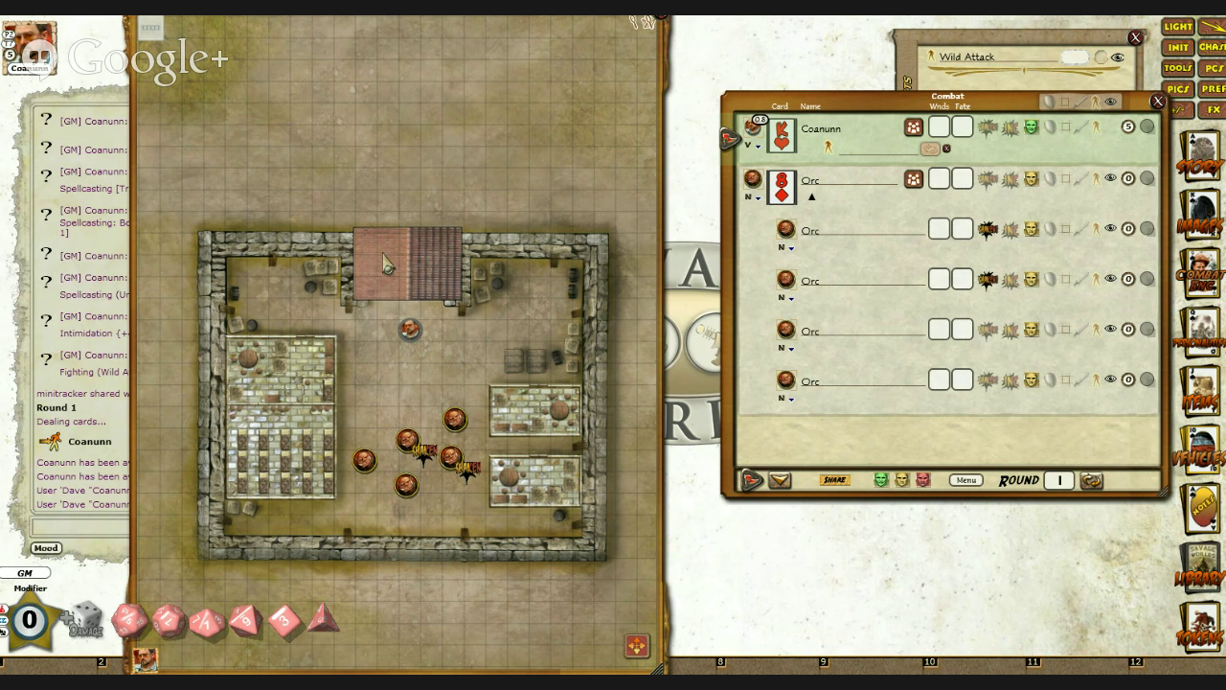
Step: Open Coanunn's character sheet at the skills and try the Fighting die on the upper-right Orc token, keeping the combat tracker in front
{"action": "left_click", "coordinate": [1147, 131]}
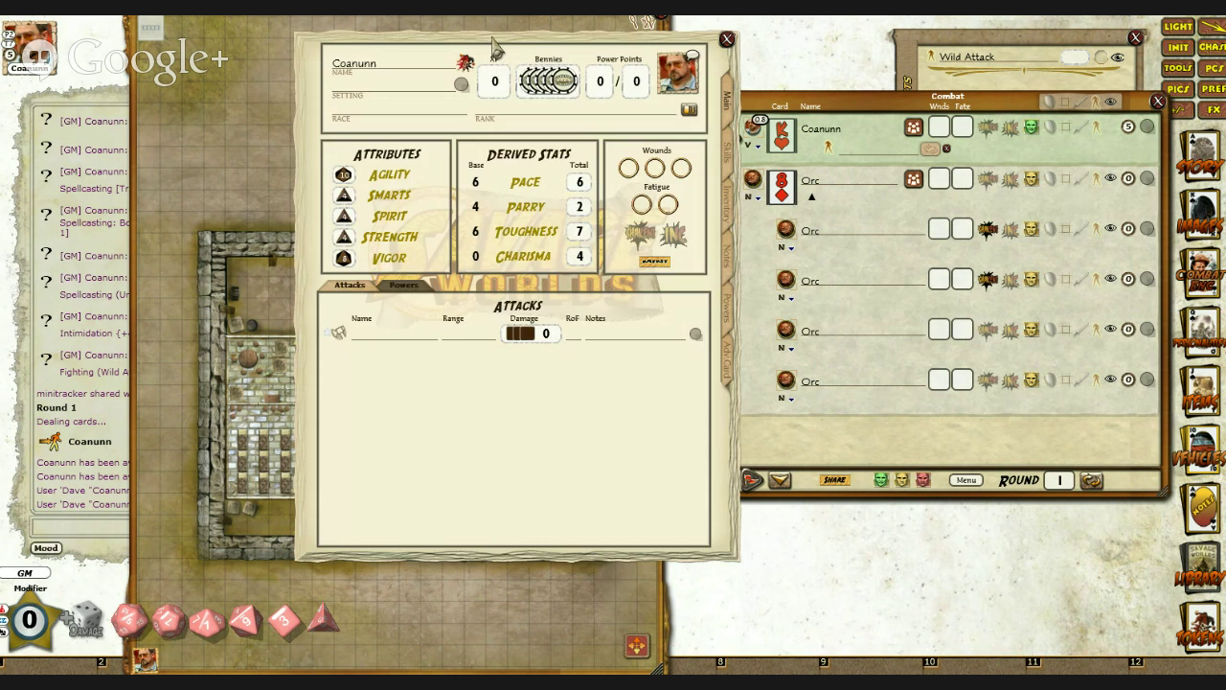
{"action": "left_click_drag", "start_coordinate": [493, 40], "coordinate": [954, 87]}
{"action": "left_click", "coordinate": [1188, 201]}
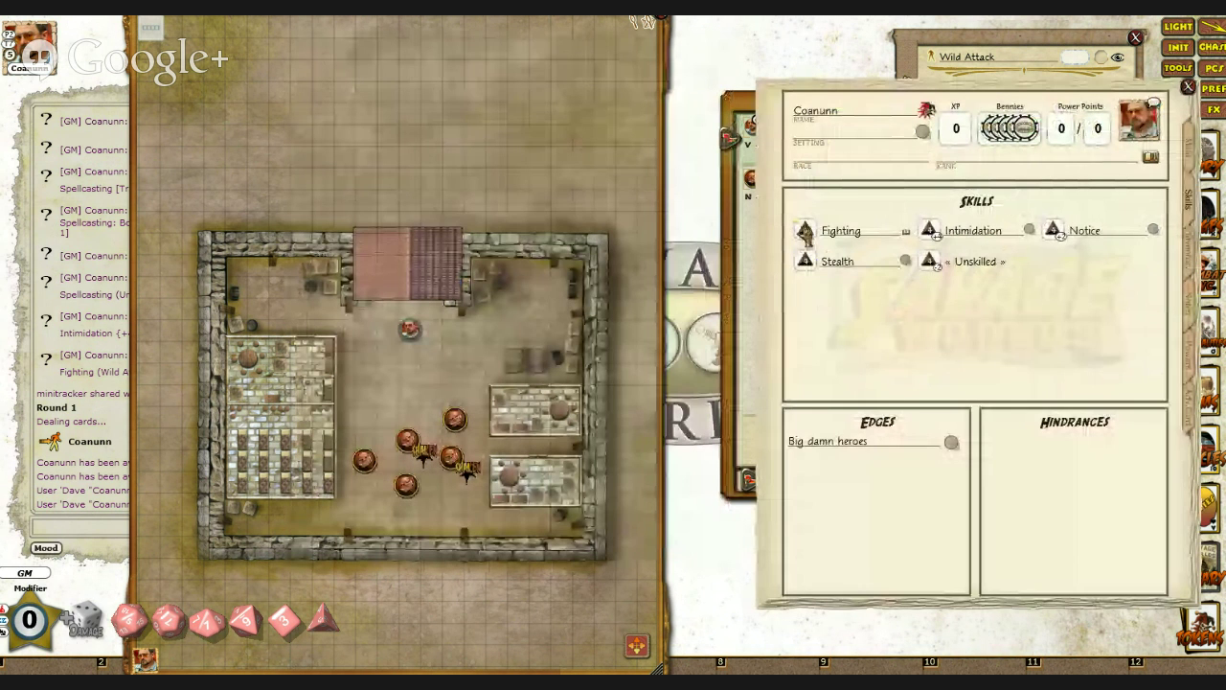
{"action": "left_click_drag", "start_coordinate": [804, 230], "coordinate": [454, 421]}
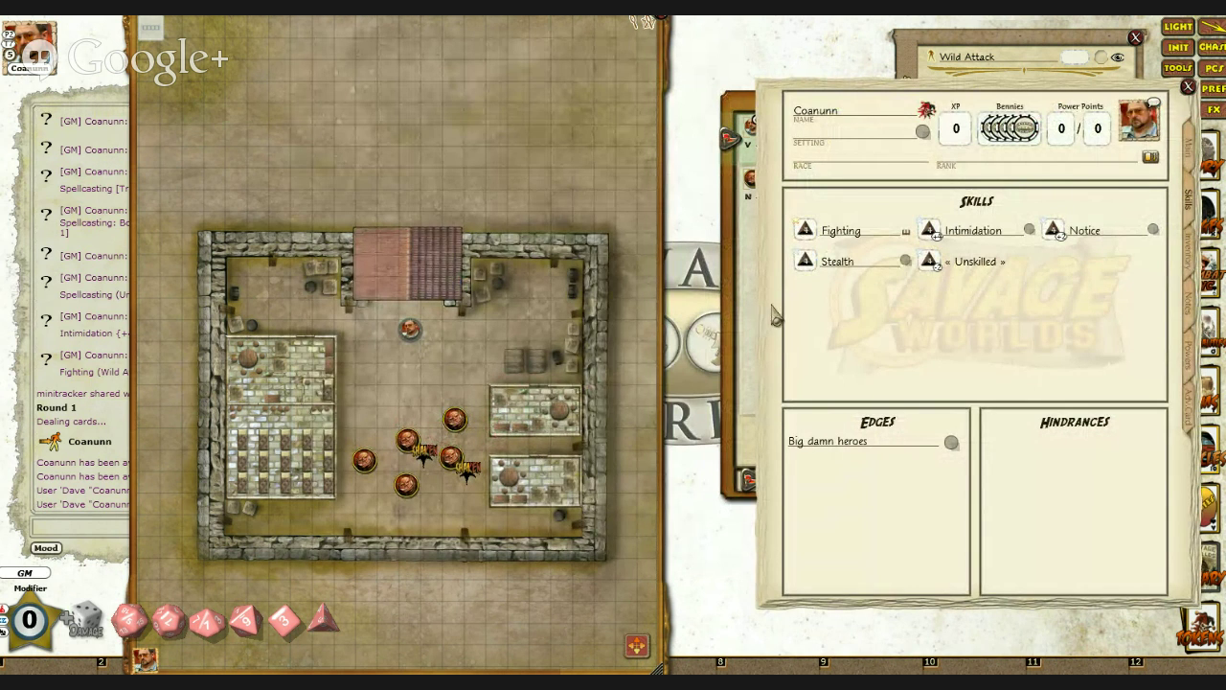
{"action": "left_click_drag", "start_coordinate": [776, 316], "coordinate": [723, 409]}
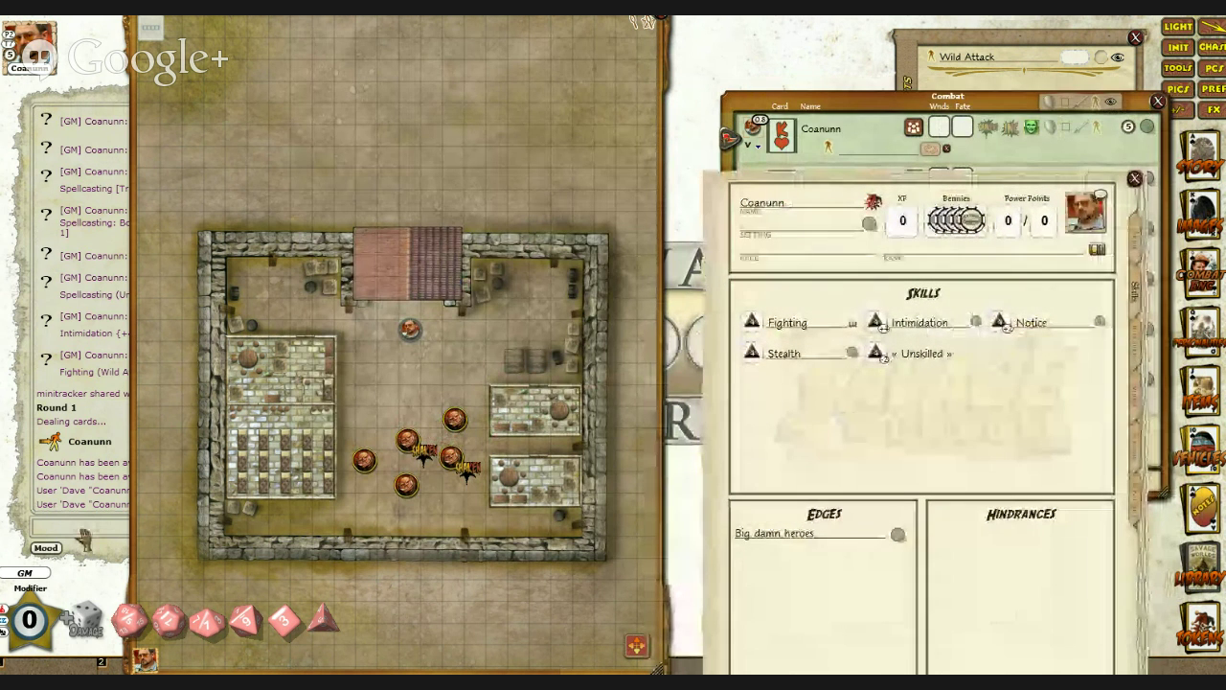
{"action": "left_click", "coordinate": [891, 110]}
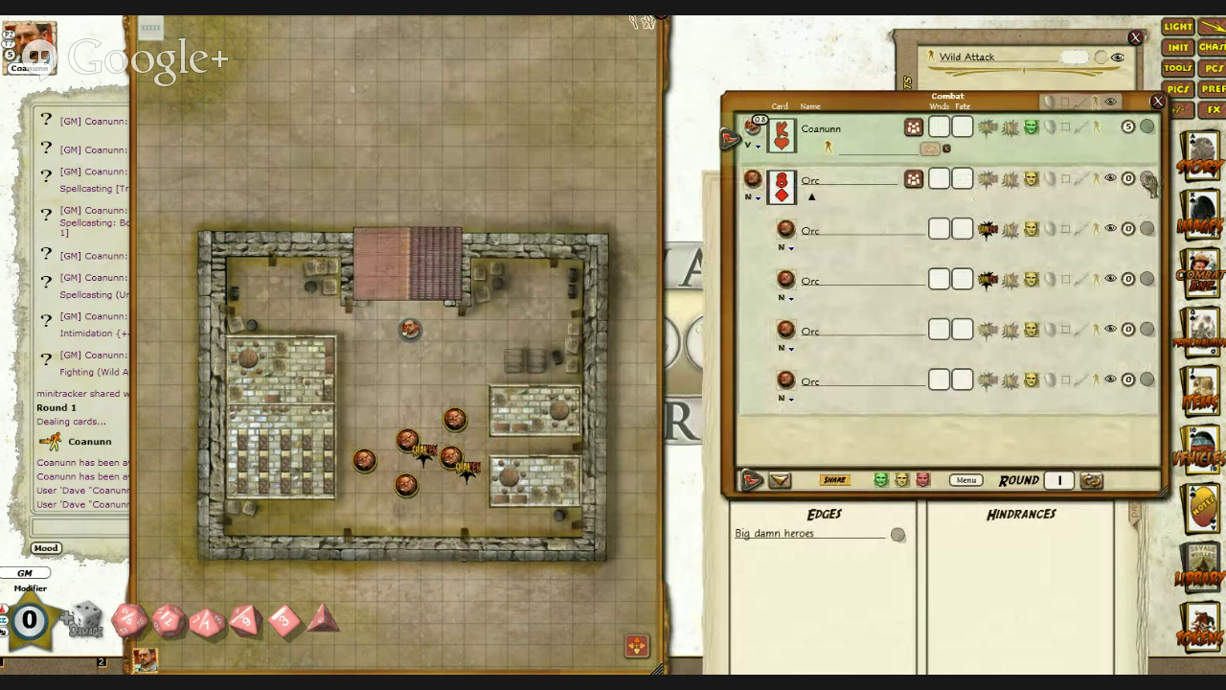
Step: Open the Orc group leader's sheet and toggle the derived stats of all combatants on and off in the combat tracker
{"action": "left_click", "coordinate": [1146, 180]}
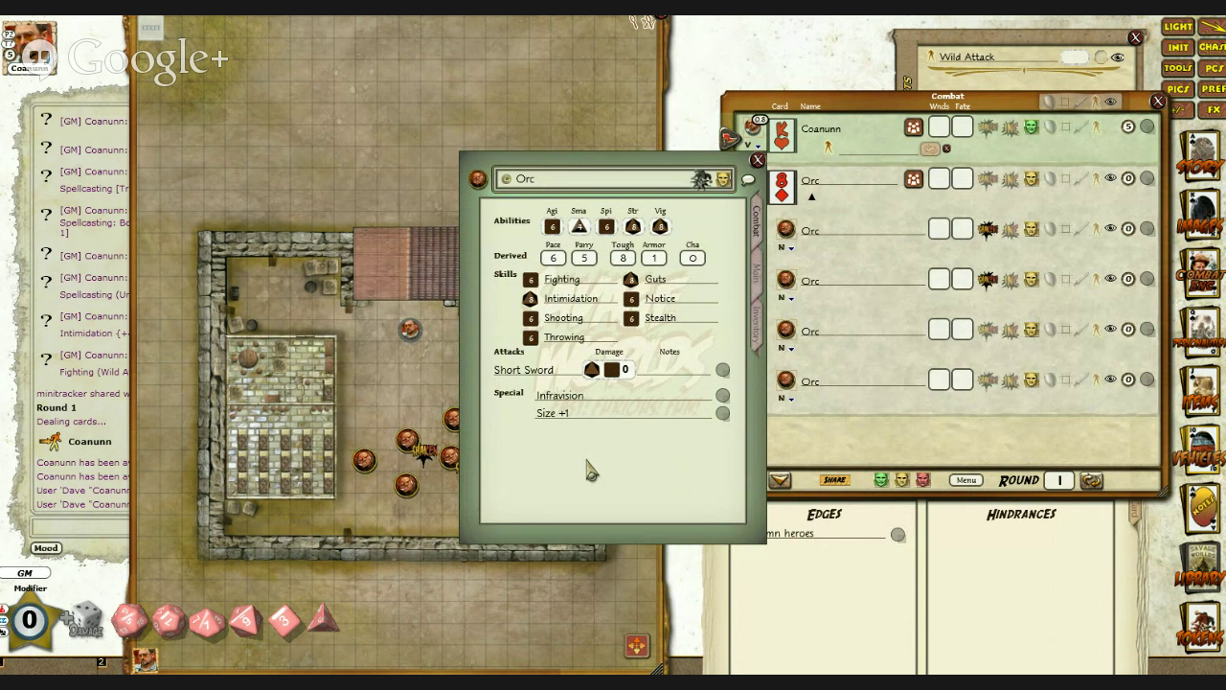
{"action": "left_click", "coordinate": [893, 451]}
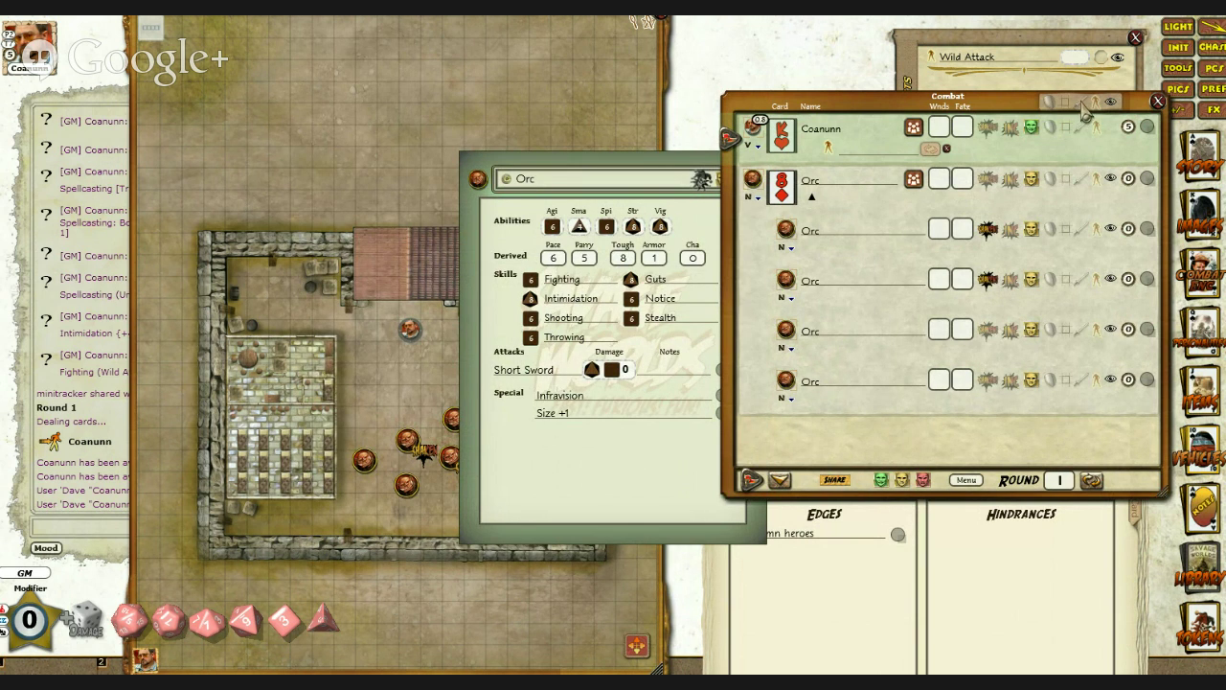
{"action": "left_click", "coordinate": [1049, 101]}
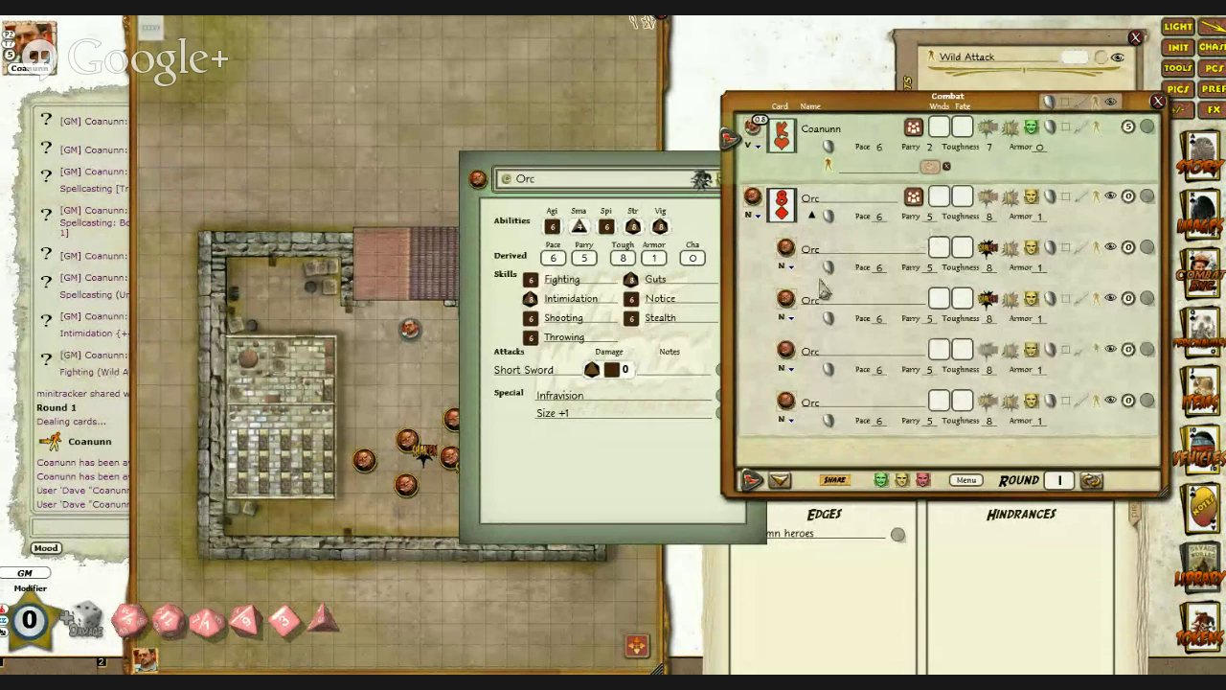
{"action": "left_click", "coordinate": [1050, 103]}
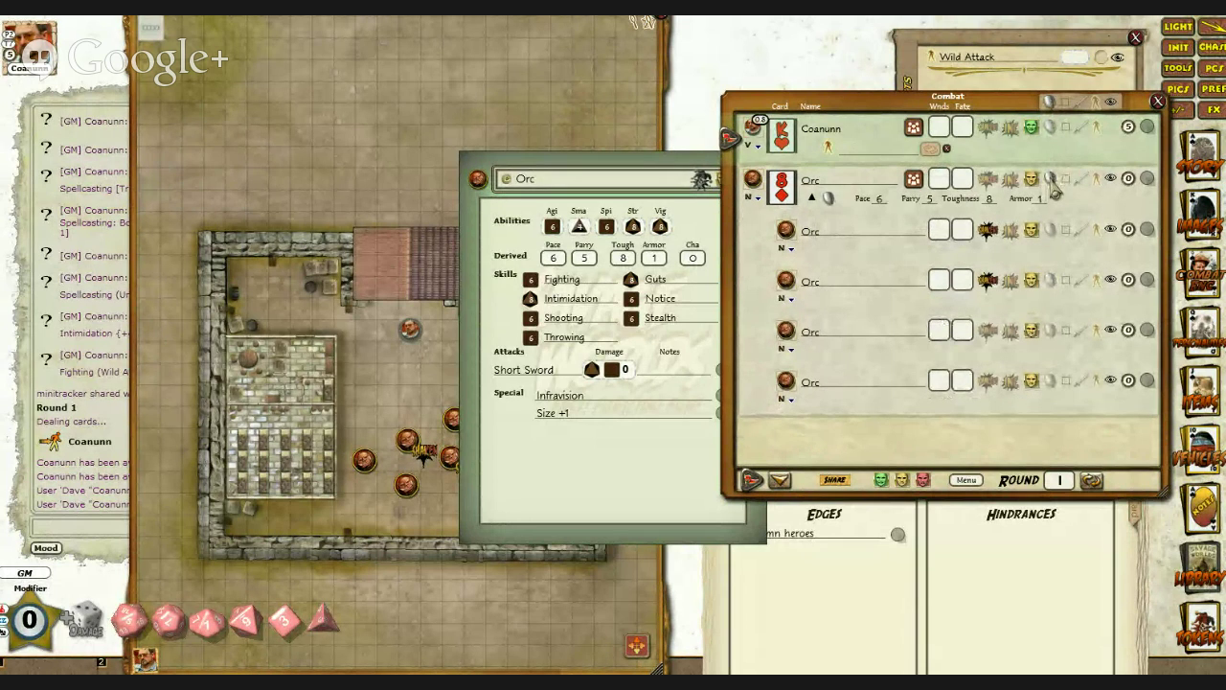
Step: Show the derived stats of the first two Orcs under the leader and the leader's traits and weapons in the combat tracker
{"action": "left_click", "coordinate": [1050, 280]}
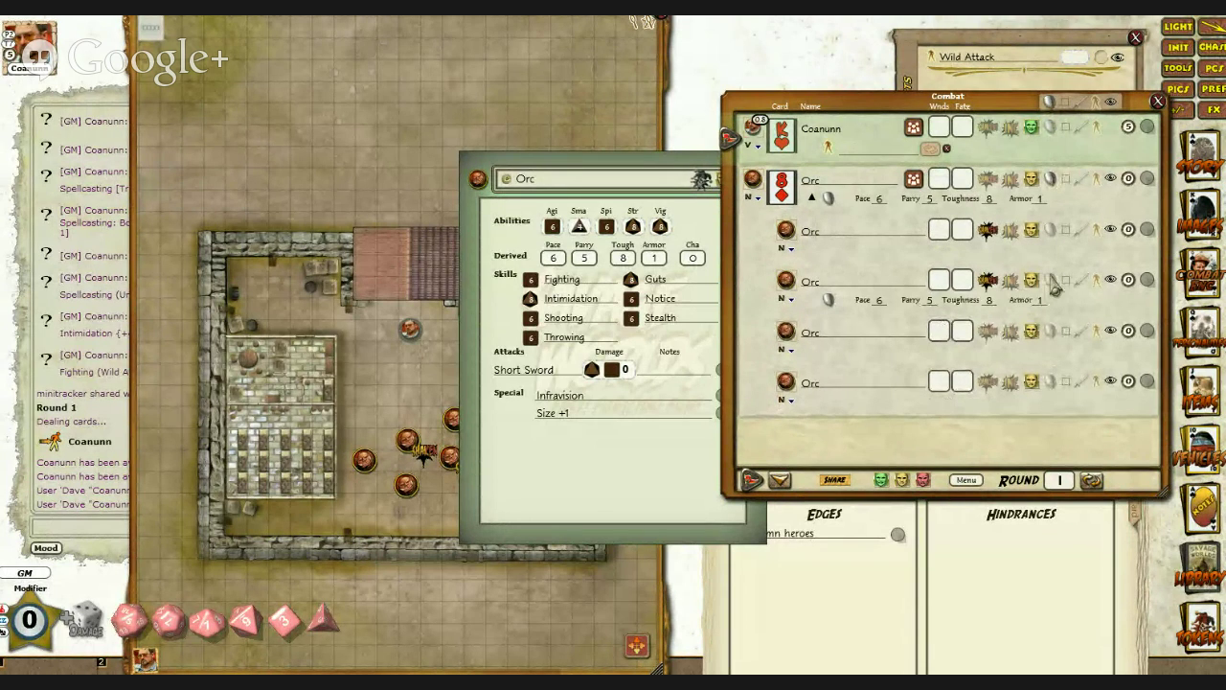
{"action": "left_click", "coordinate": [1050, 230]}
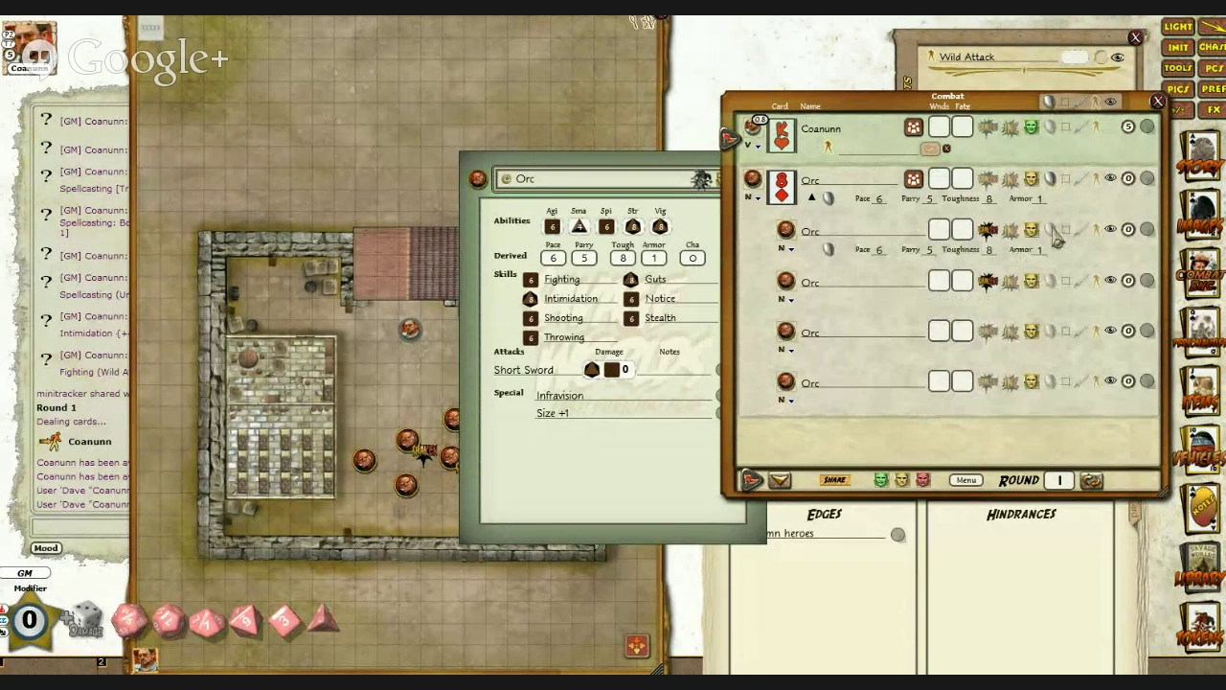
{"action": "left_click", "coordinate": [1050, 282]}
{"action": "left_click", "coordinate": [1081, 180]}
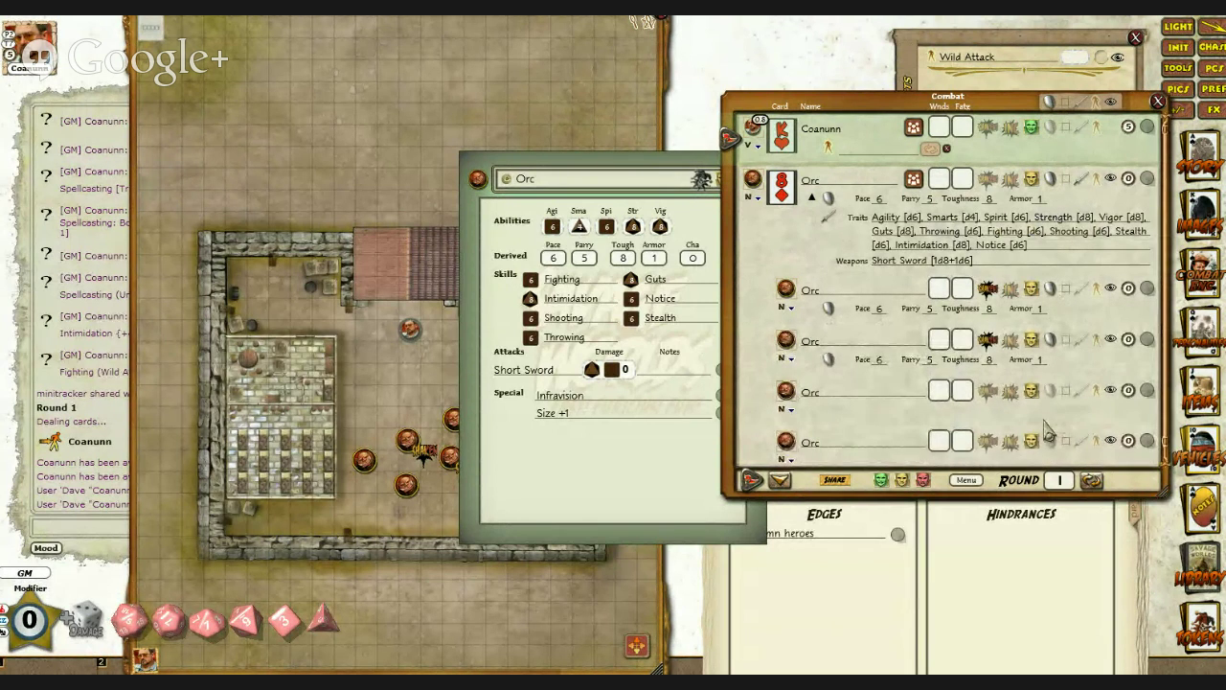
Step: Roll Fighting from the Orc's sheet, and close the sheet and the Roman Fort map to reveal the chat
{"action": "left_click_drag", "start_coordinate": [638, 156], "coordinate": [507, 178]}
{"action": "left_click", "coordinate": [629, 176]}
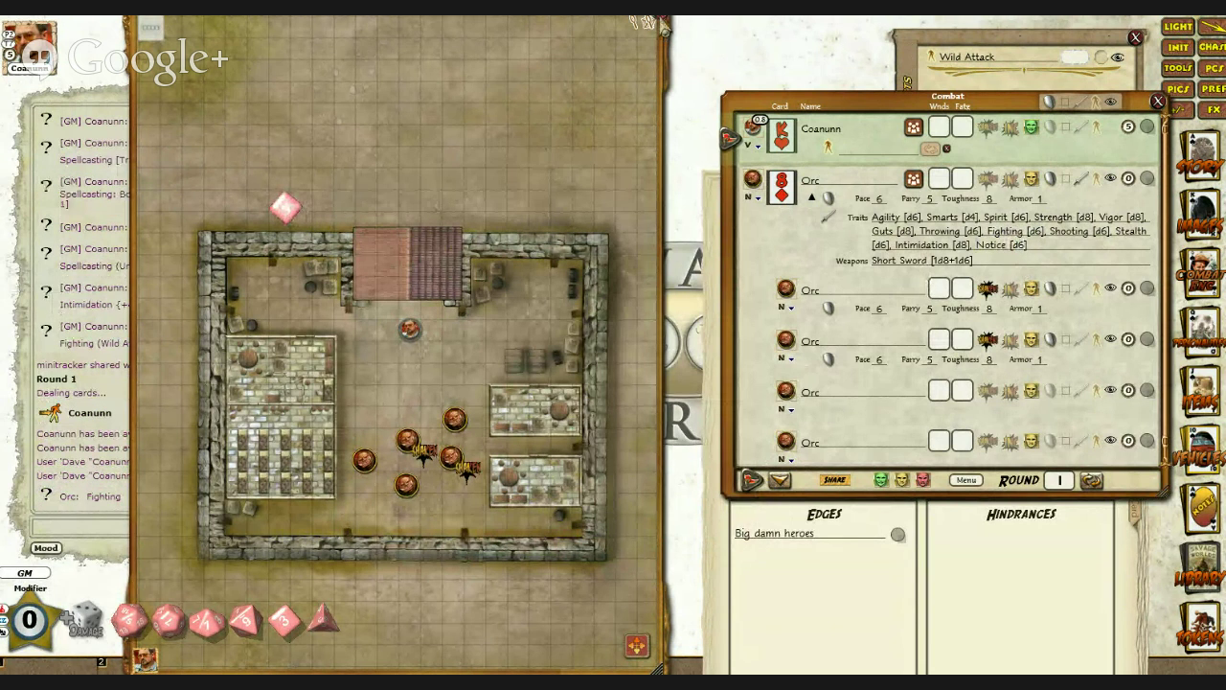
{"action": "left_click", "coordinate": [661, 25]}
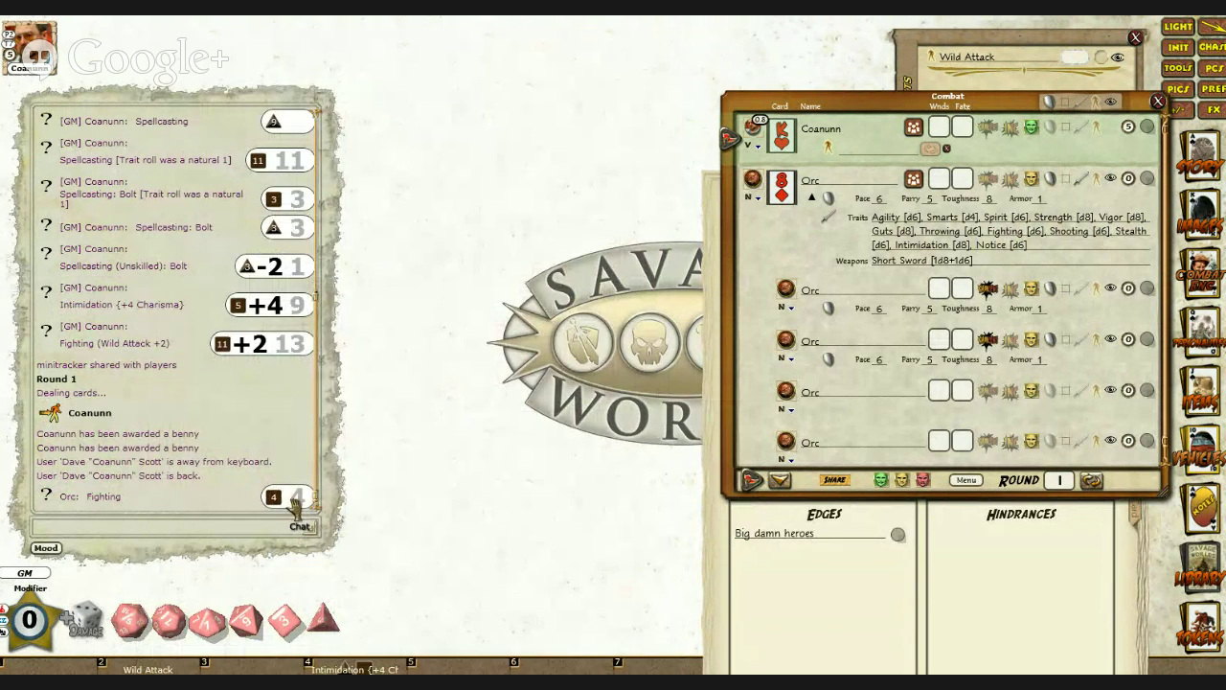
Step: Roll the Orc leader's Fighting and Short Sword damage from the combat tracker and send the damage result to Coanunn's portrait
{"action": "double_click", "coordinate": [1021, 240]}
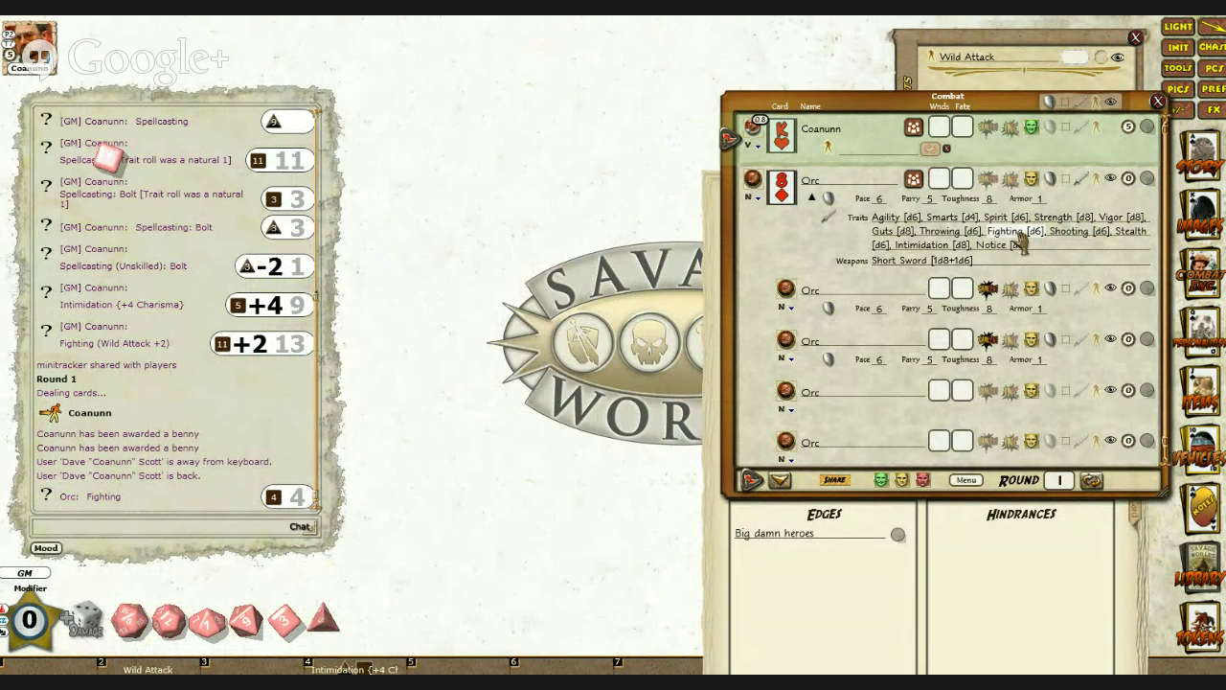
{"action": "double_click", "coordinate": [945, 261]}
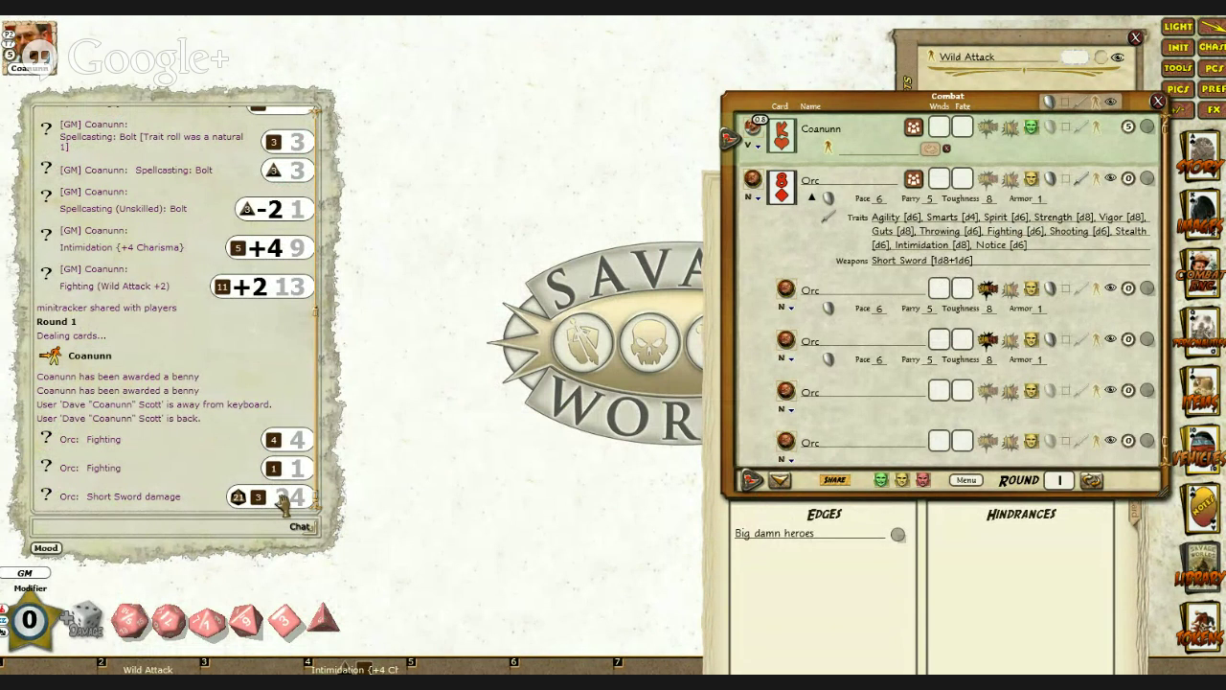
{"action": "left_click_drag", "start_coordinate": [284, 500], "coordinate": [46, 50]}
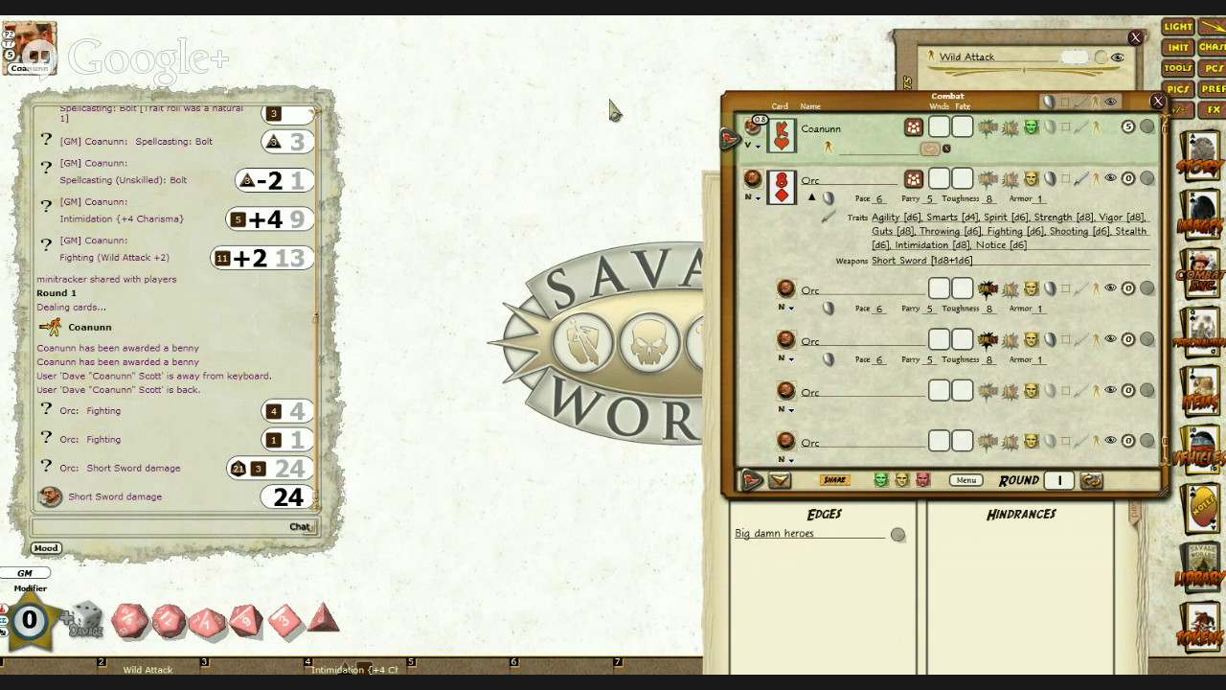
Step: Reopen the Roman Fort map and advance the combat turn through each Orc into Round 2
{"action": "left_click", "coordinate": [784, 482]}
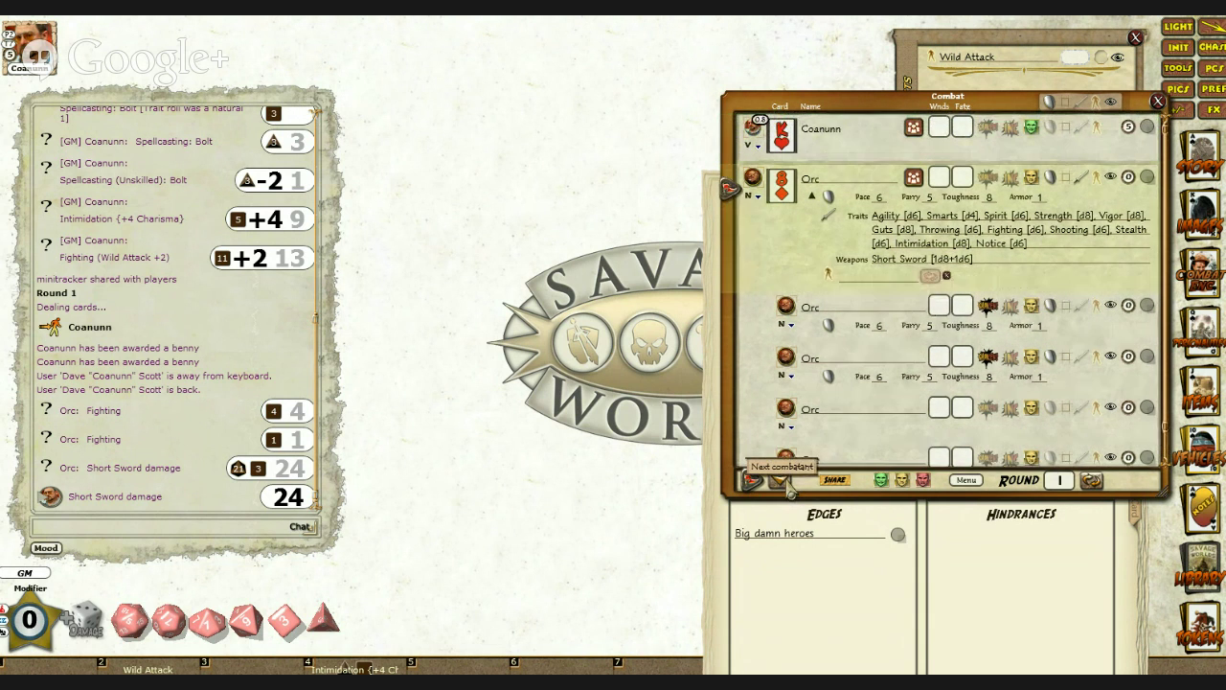
{"action": "left_click", "coordinate": [780, 481]}
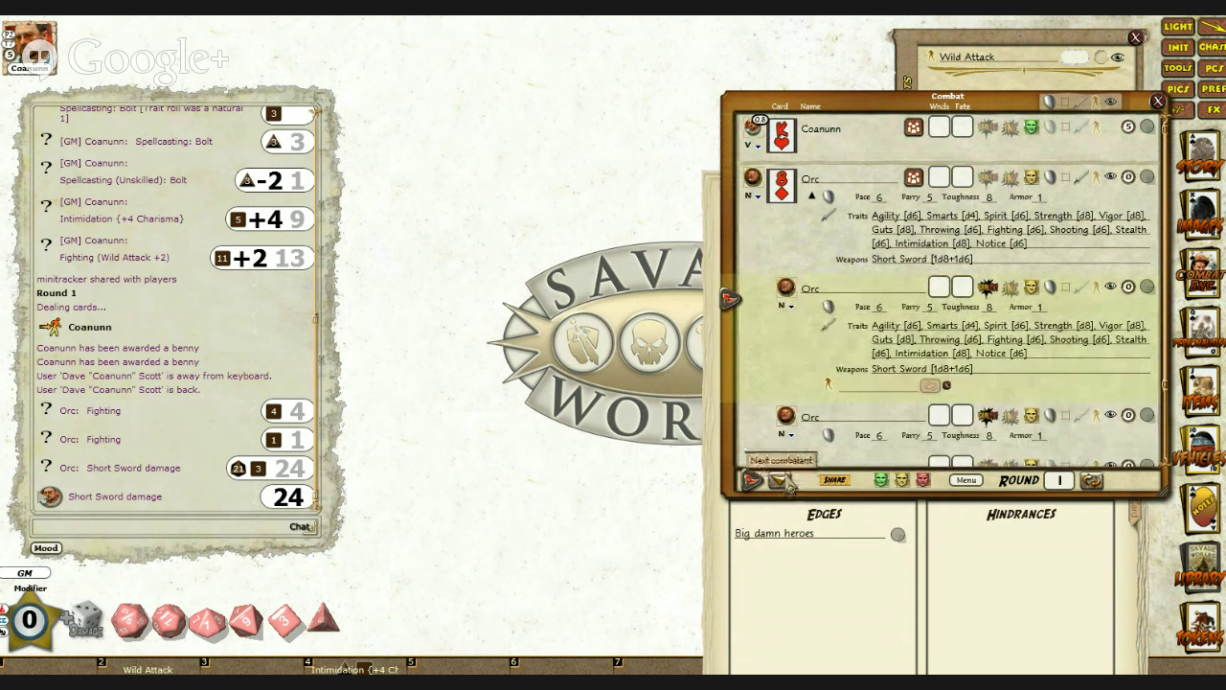
{"action": "left_click", "coordinate": [1201, 211]}
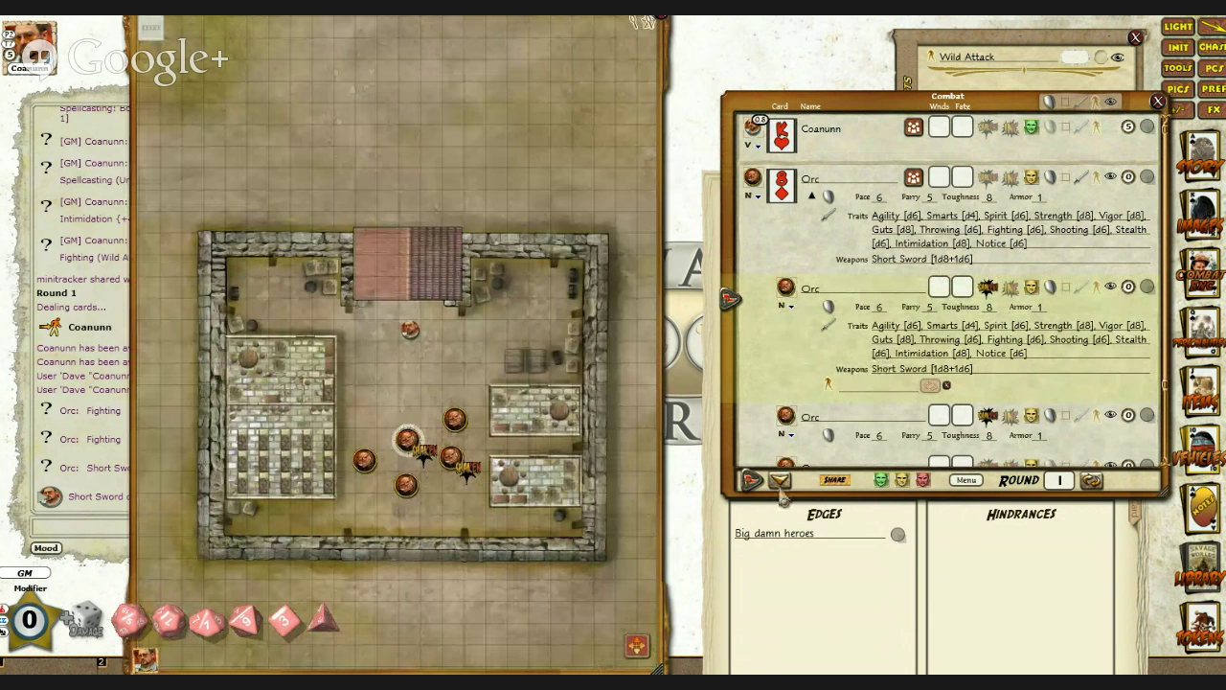
{"action": "left_click", "coordinate": [781, 490]}
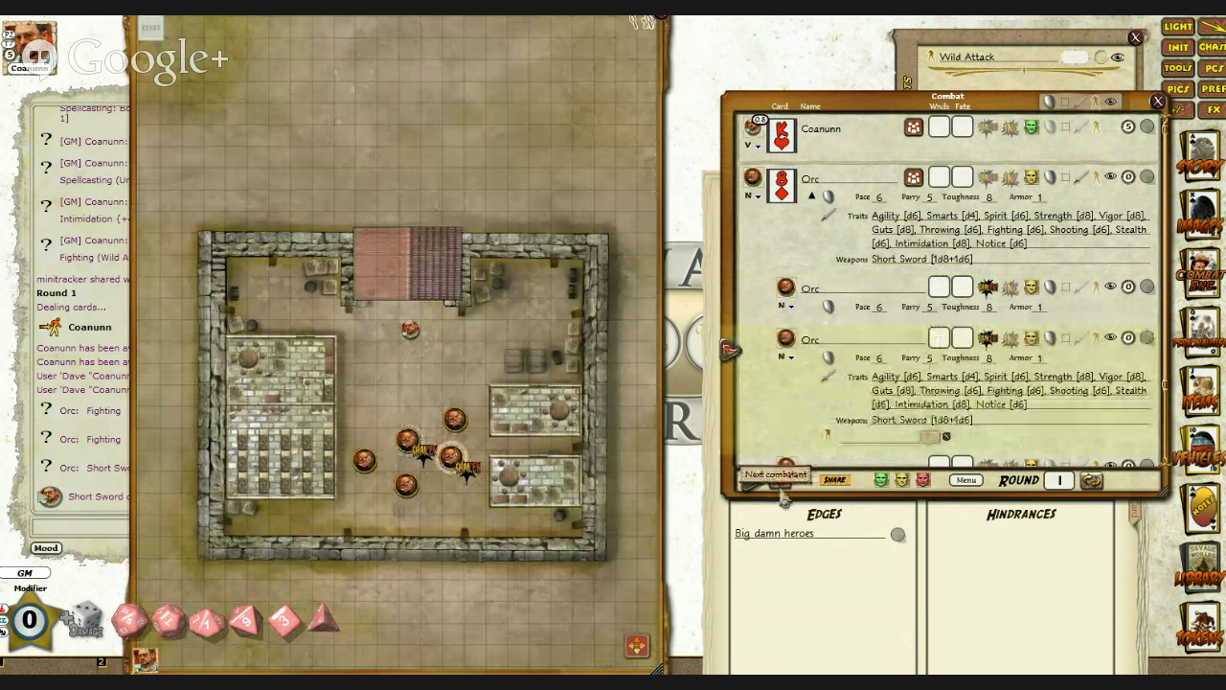
{"action": "left_click", "coordinate": [783, 495]}
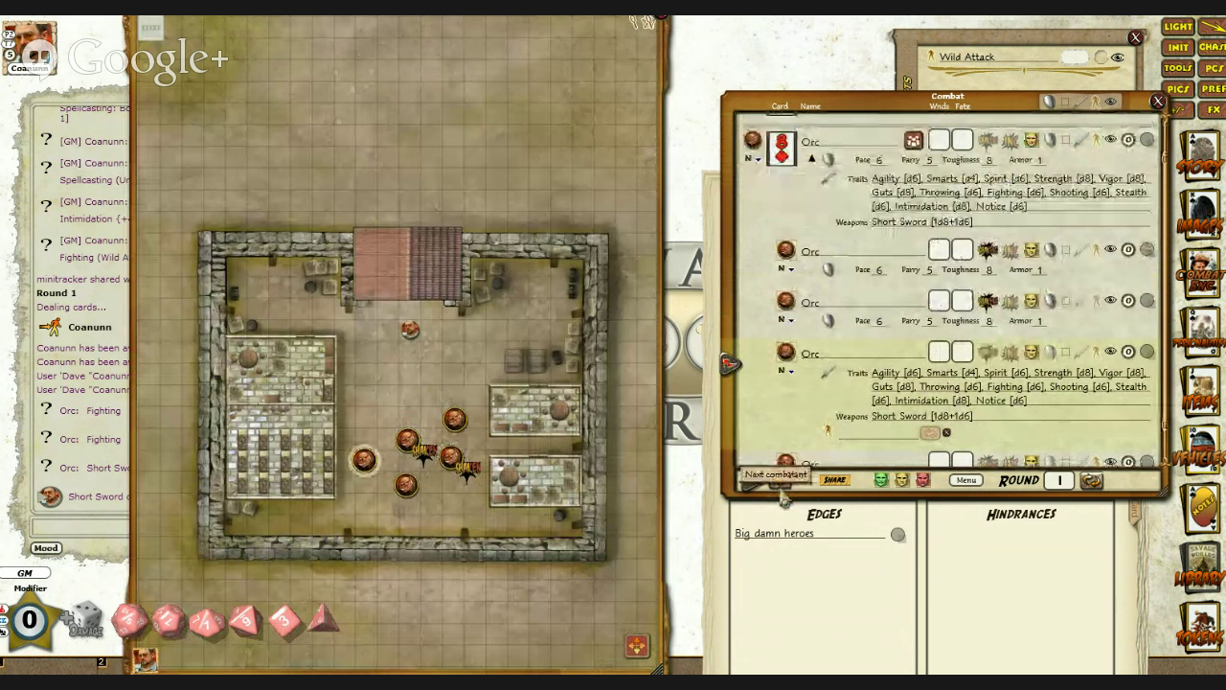
{"action": "left_click", "coordinate": [783, 496]}
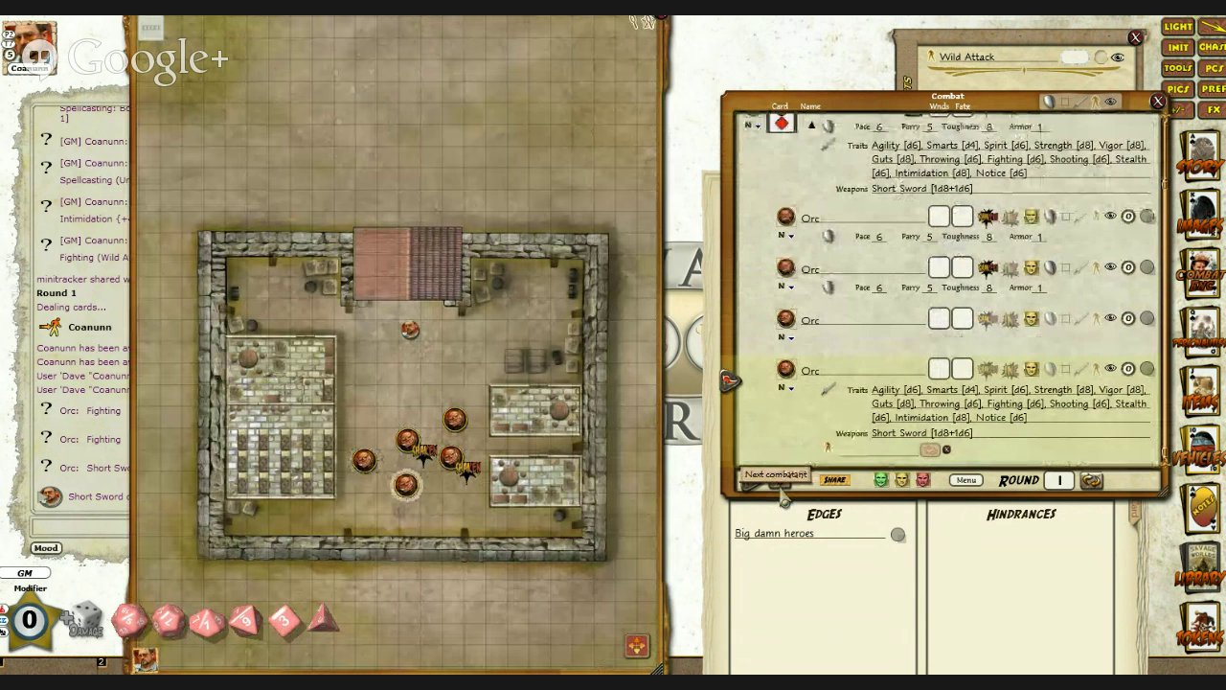
{"action": "left_click", "coordinate": [782, 496]}
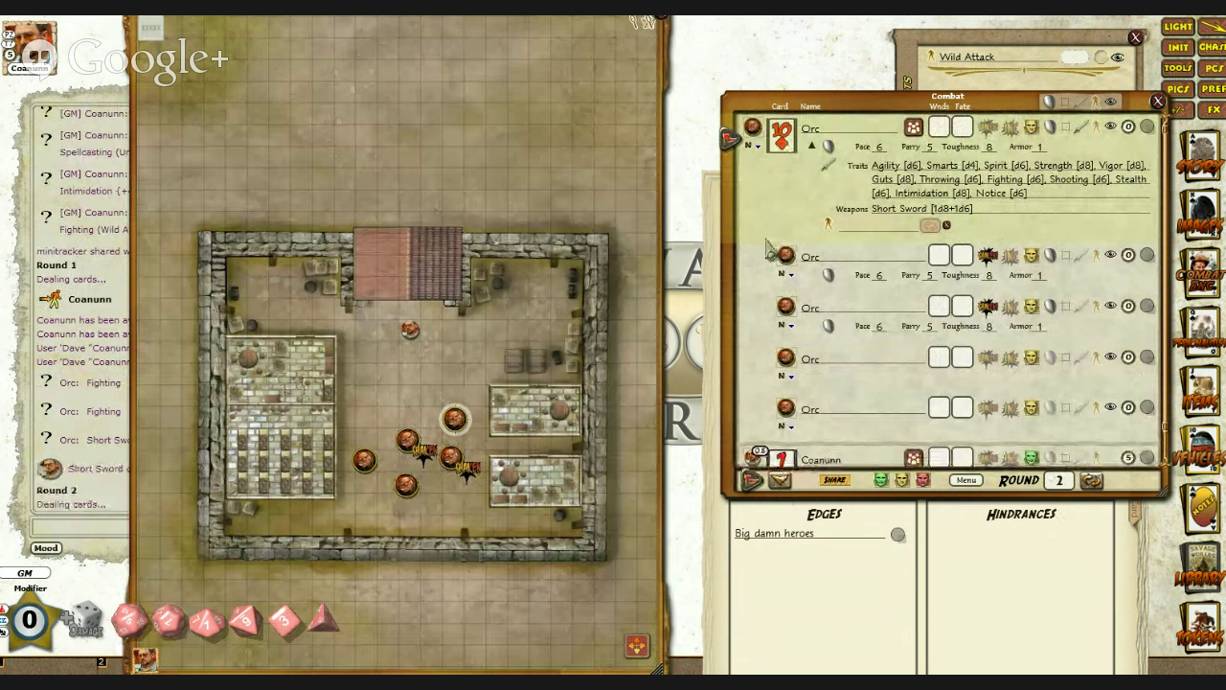
{"action": "scroll", "coordinate": [769, 249], "scroll_direction": "down", "scroll_amount": 1}
{"action": "scroll", "coordinate": [770, 249], "scroll_direction": "up", "scroll_amount": 1}
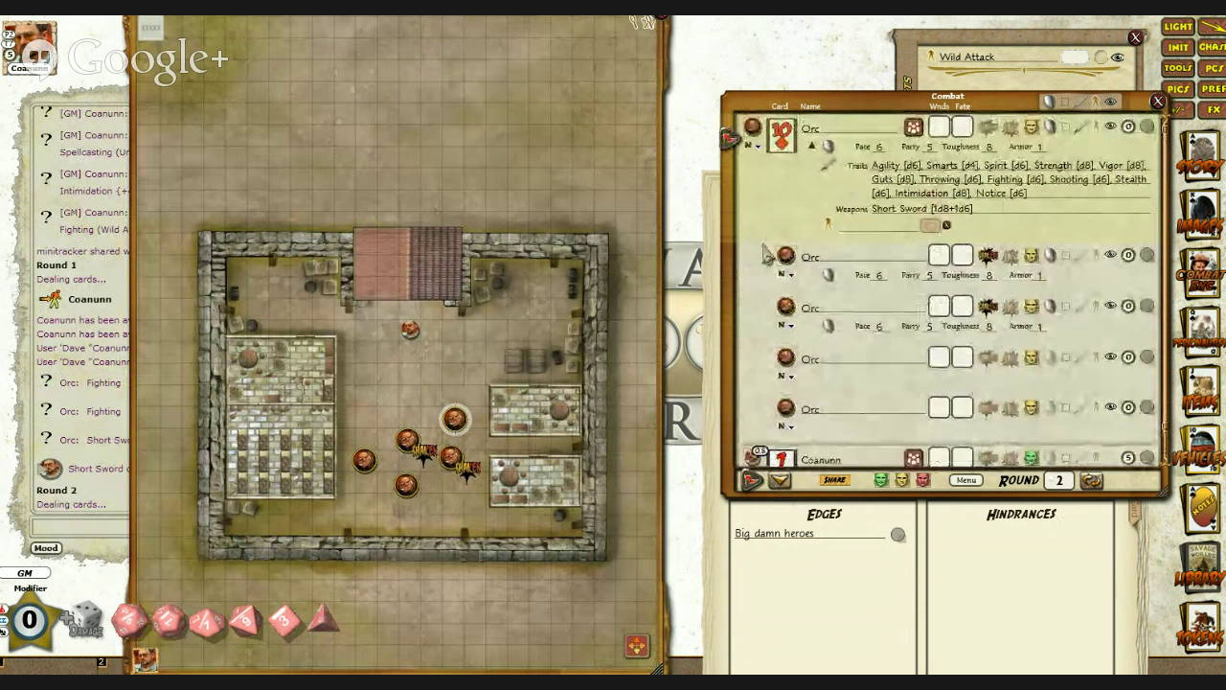
Step: Rearrange the map and Effects windows and apply the Wild Attack effect to the Orc group leader in the combat tracker
{"action": "left_click_drag", "start_coordinate": [319, 29], "coordinate": [217, 83]}
{"action": "left_click", "coordinate": [482, 185]}
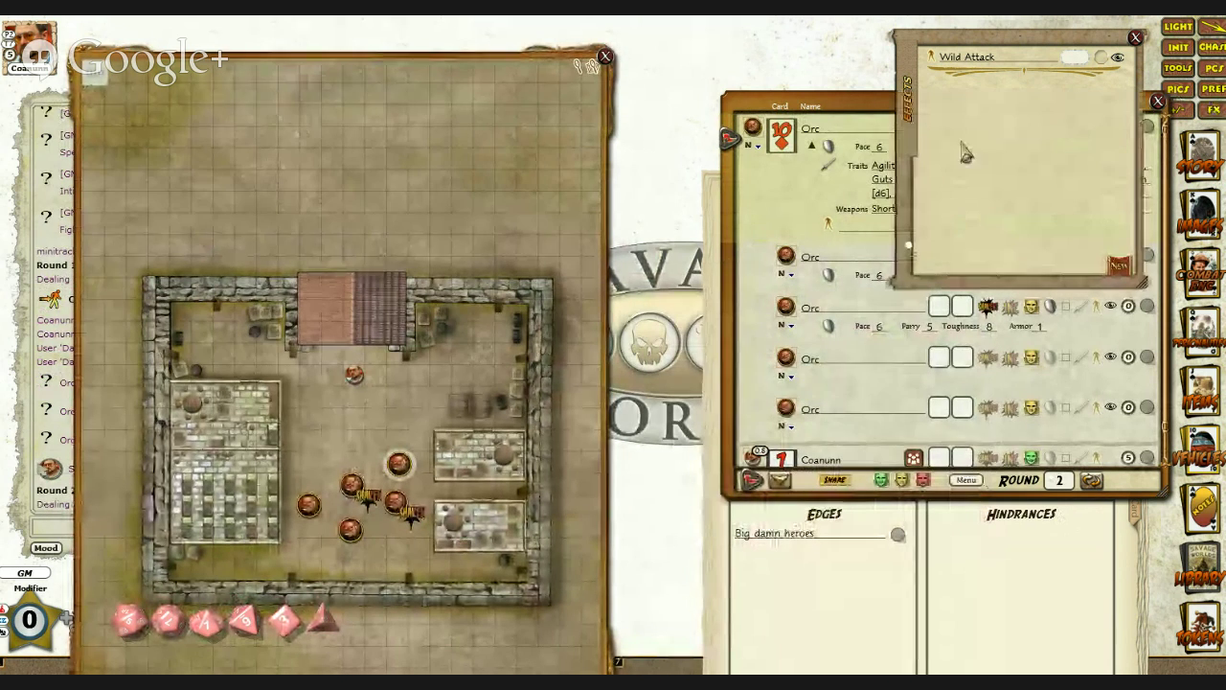
{"action": "left_click_drag", "start_coordinate": [987, 42], "coordinate": [337, 81]}
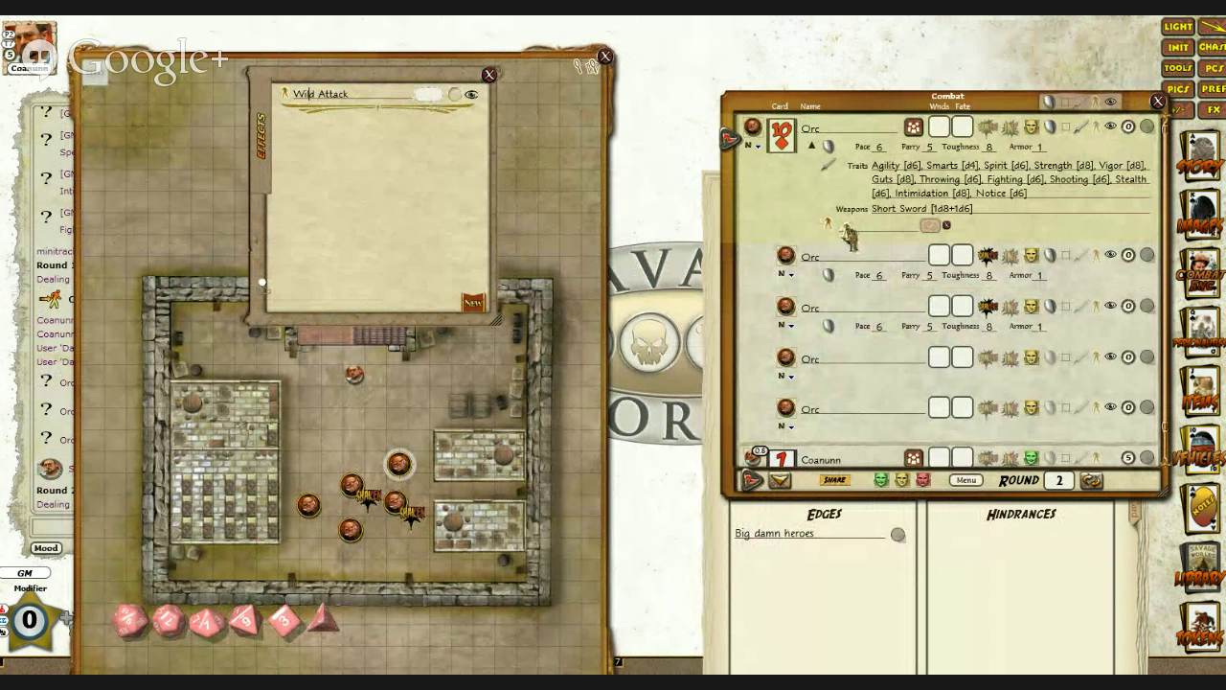
{"action": "left_click_drag", "start_coordinate": [852, 231], "coordinate": [854, 233]}
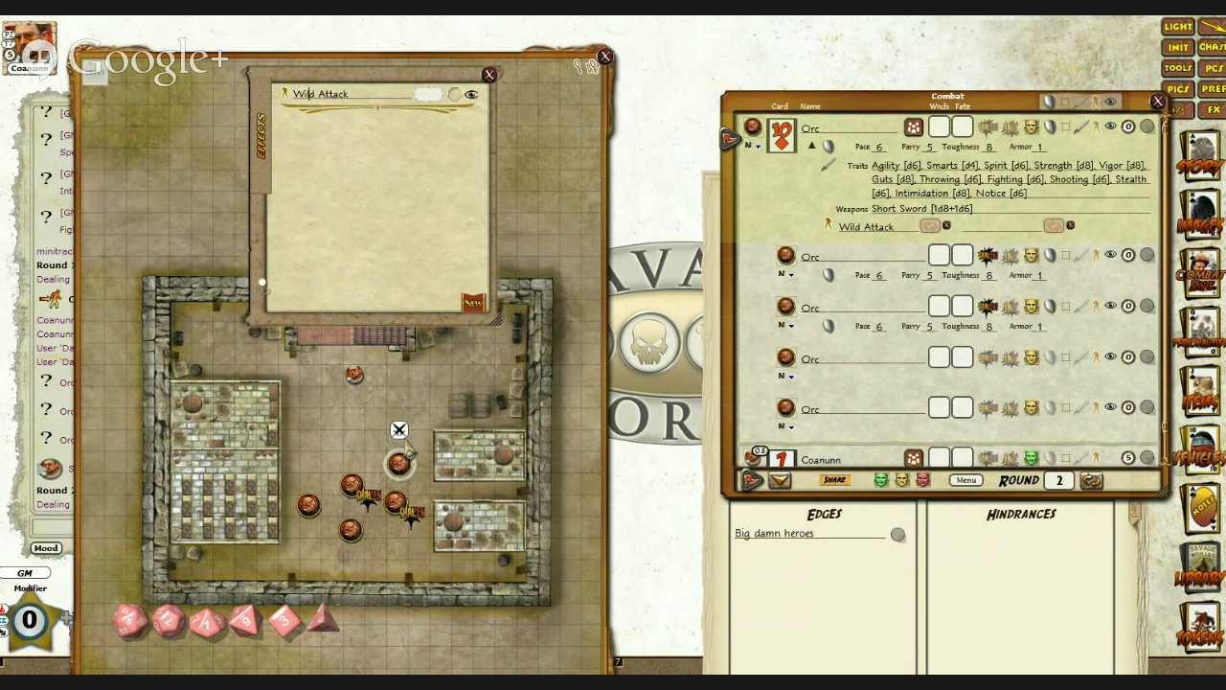
Step: Review the GM combat and token settings in the Options window, including Show combat conditions and Show combat effects
{"action": "left_click", "coordinate": [1208, 88]}
{"action": "scroll", "coordinate": [534, 364], "scroll_direction": "down", "scroll_amount": 5}
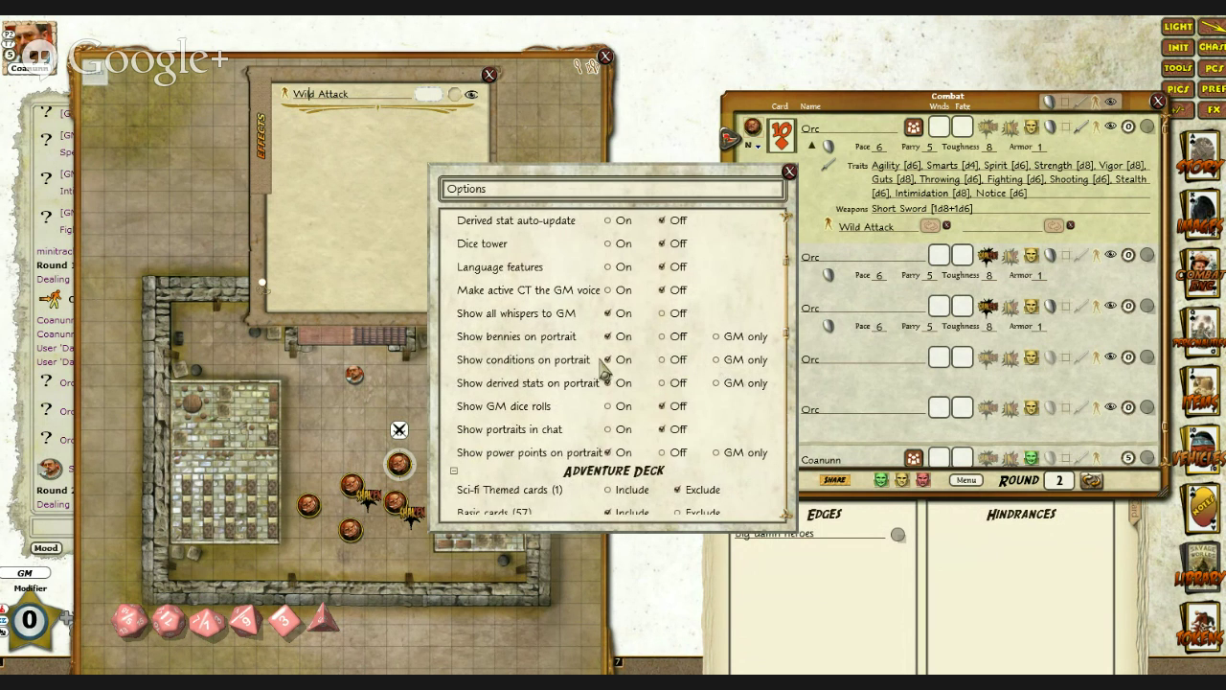
{"action": "scroll", "coordinate": [604, 384], "scroll_direction": "down", "scroll_amount": 10}
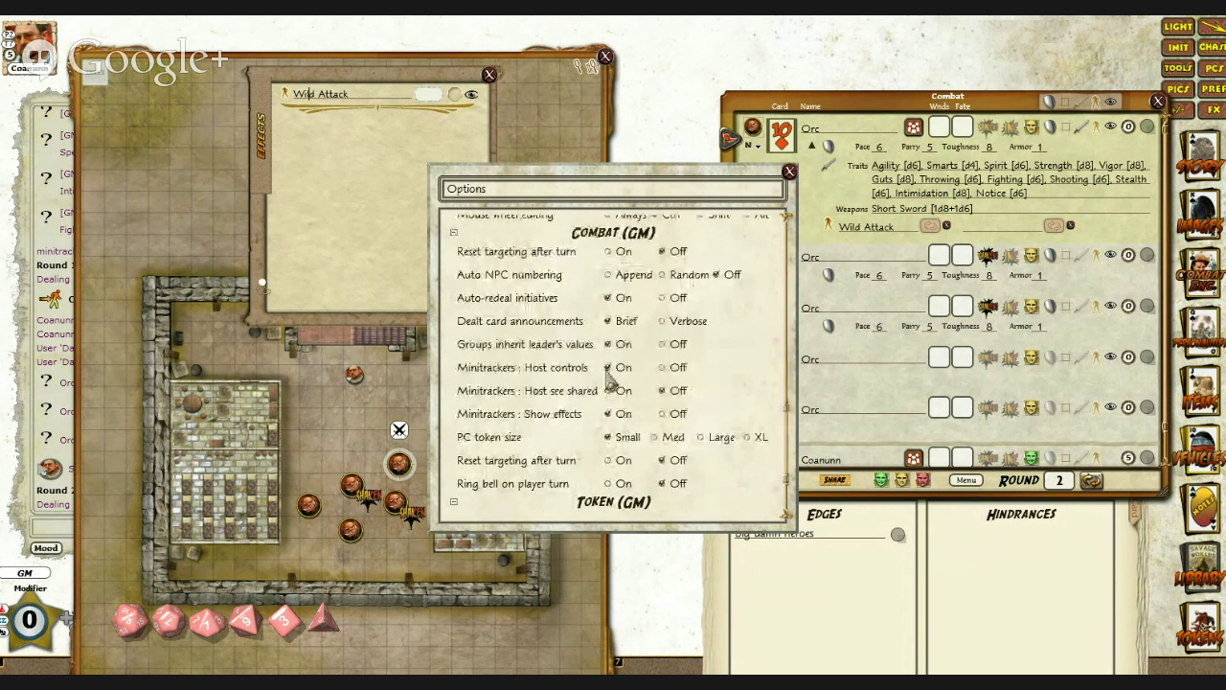
{"action": "scroll", "coordinate": [600, 349], "scroll_direction": "down", "scroll_amount": 3}
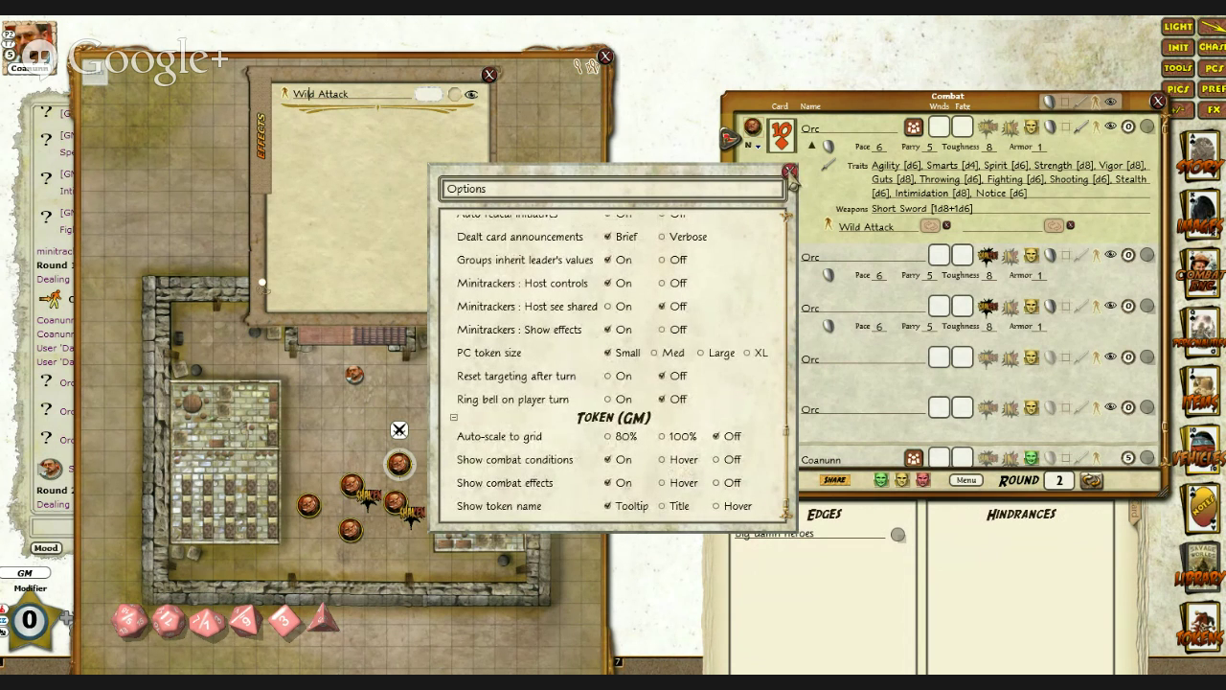
{"action": "left_click", "coordinate": [789, 172]}
Step: Close the Effects list, the Roman Fort map and the combat tracker, leaving Coanunn's character sheet open
{"action": "left_click", "coordinate": [489, 75]}
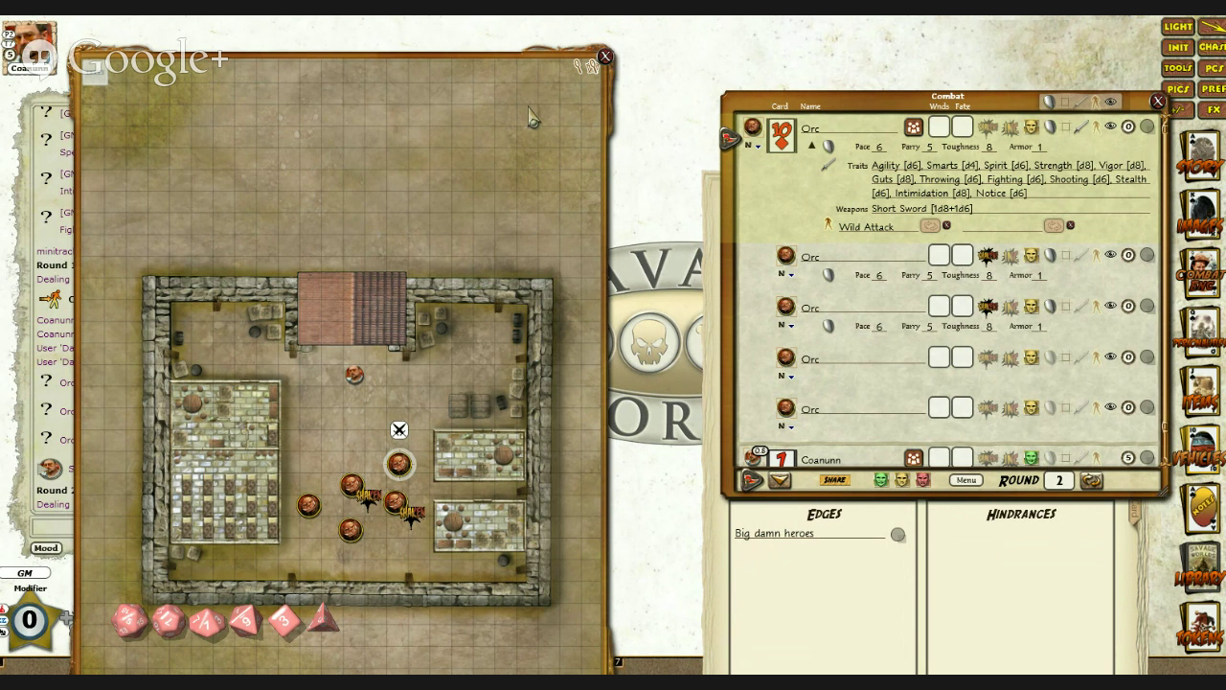
{"action": "left_click", "coordinate": [605, 58]}
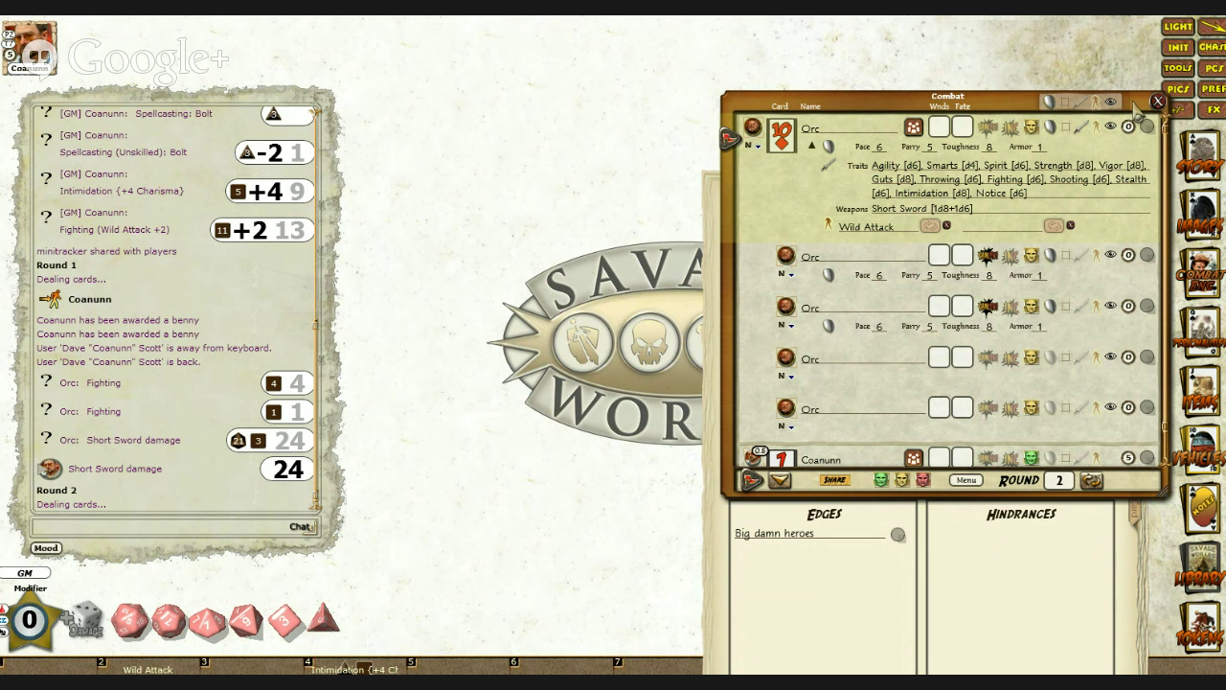
{"action": "left_click_drag", "start_coordinate": [1139, 104], "coordinate": [674, 36]}
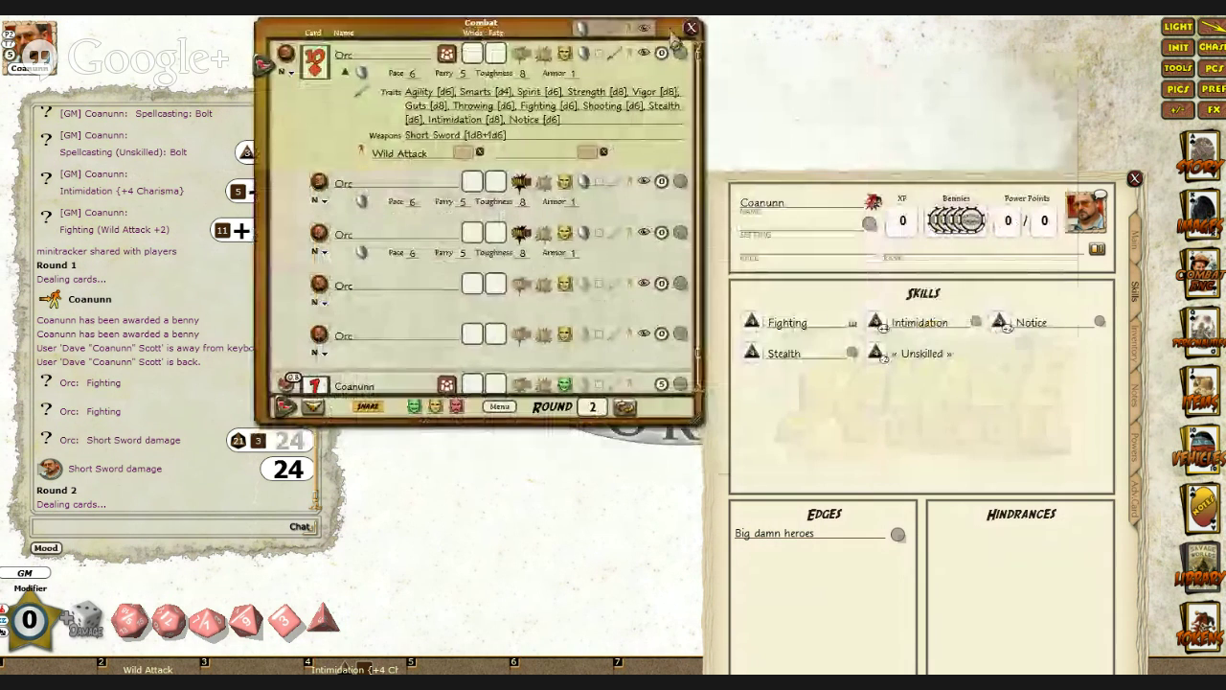
{"action": "left_click", "coordinate": [691, 26]}
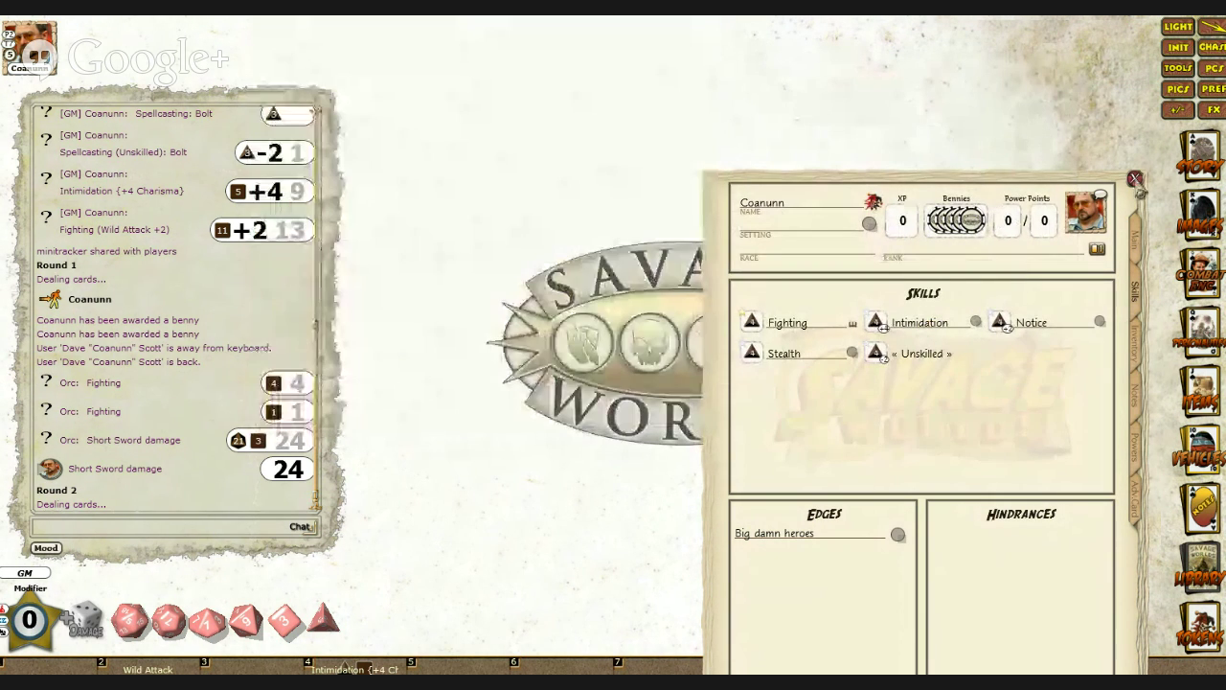
Step: Reopen Coanunn's character sheet, add a blank edge below Big damn heroes, and open and close its description
{"action": "left_click", "coordinate": [1134, 178]}
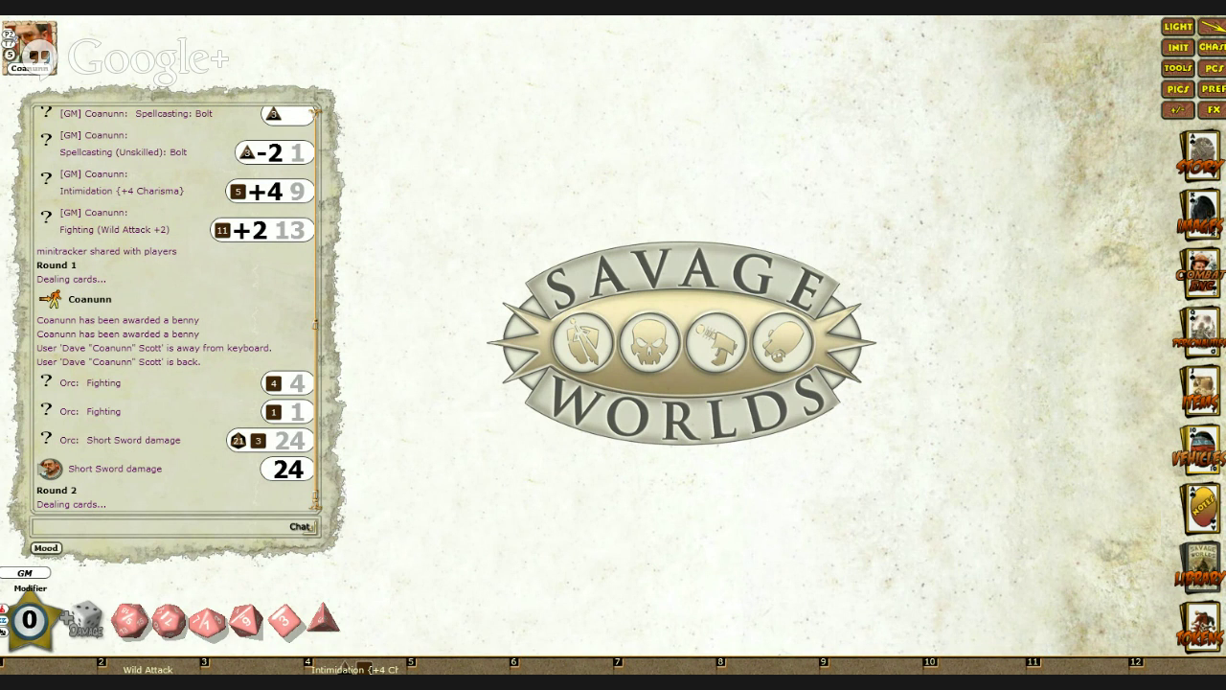
{"action": "double_click", "coordinate": [29, 43]}
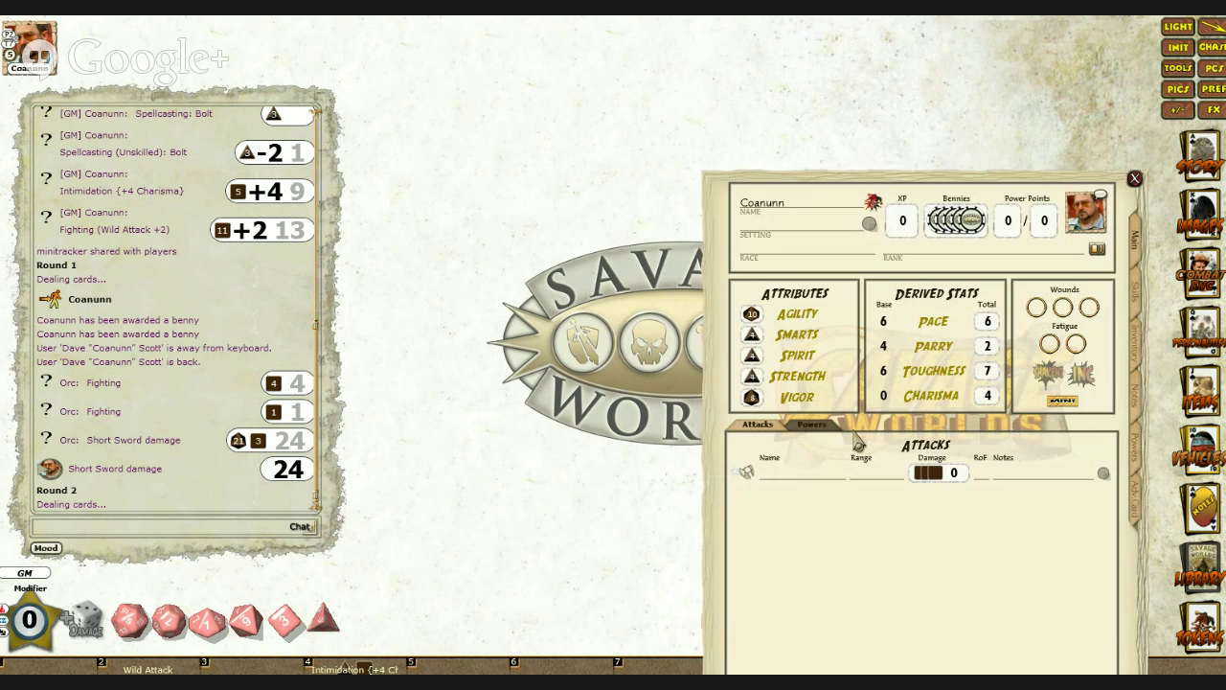
{"action": "left_click", "coordinate": [1135, 289]}
{"action": "left_click_drag", "start_coordinate": [996, 185], "coordinate": [891, 91]}
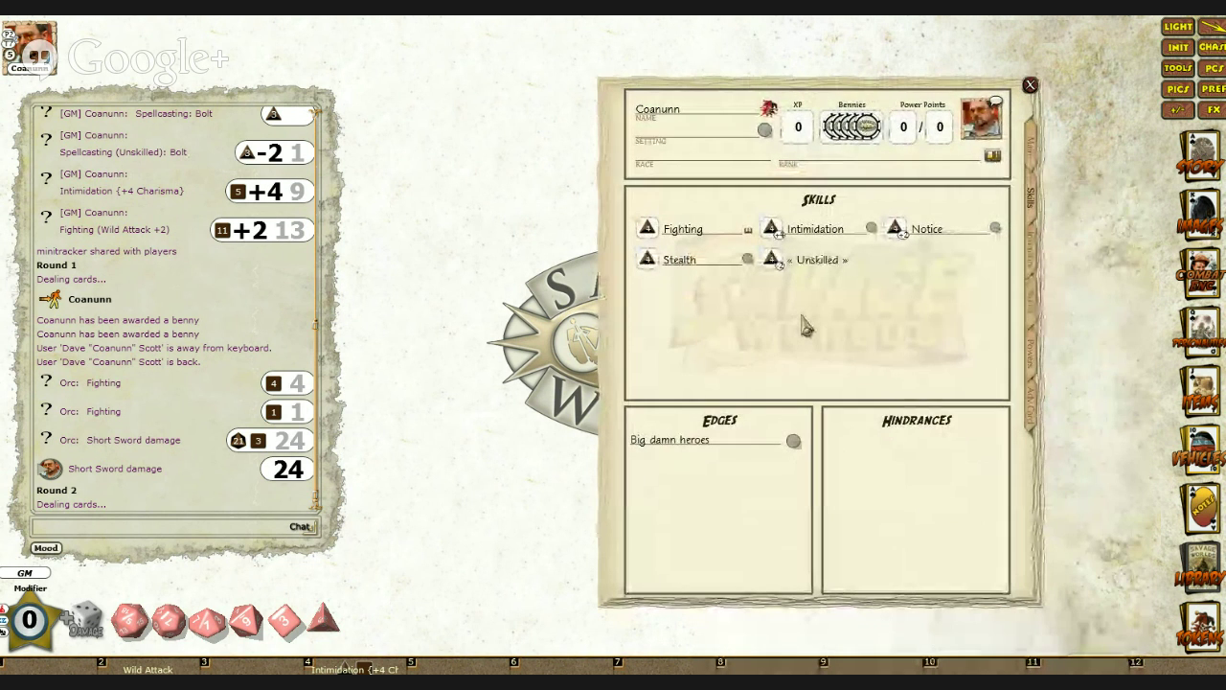
{"action": "right_click", "coordinate": [720, 491]}
{"action": "left_click", "coordinate": [726, 538]}
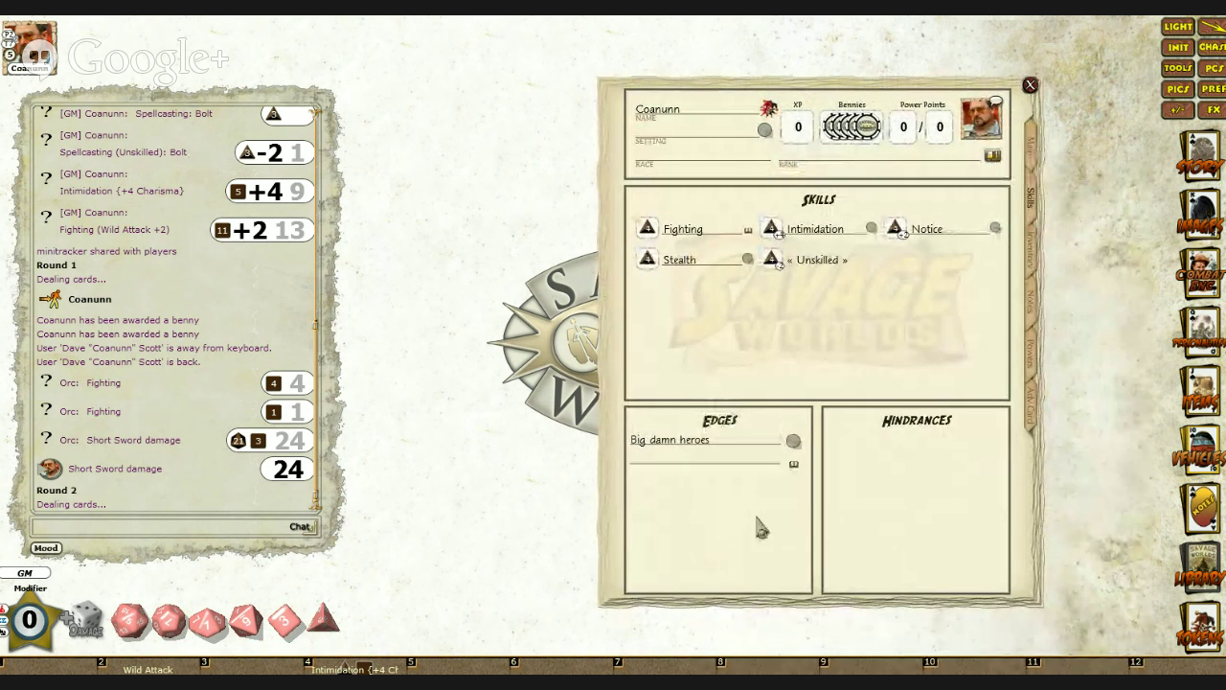
{"action": "left_click", "coordinate": [794, 464]}
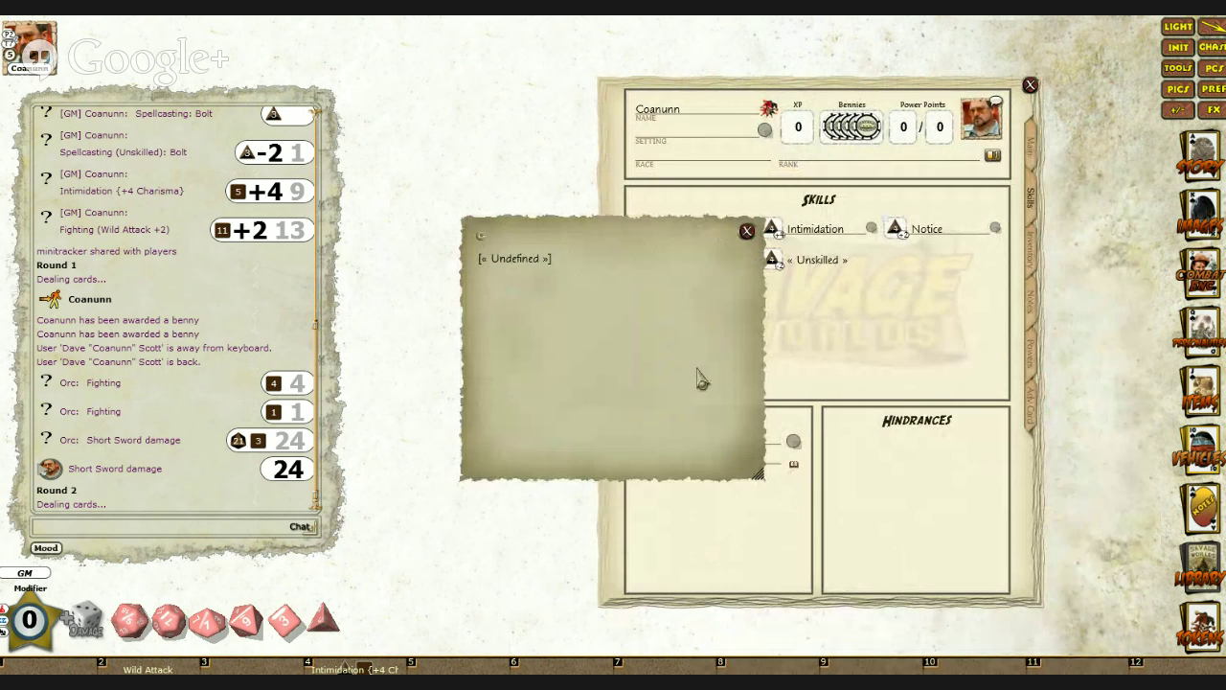
{"action": "left_click", "coordinate": [749, 232]}
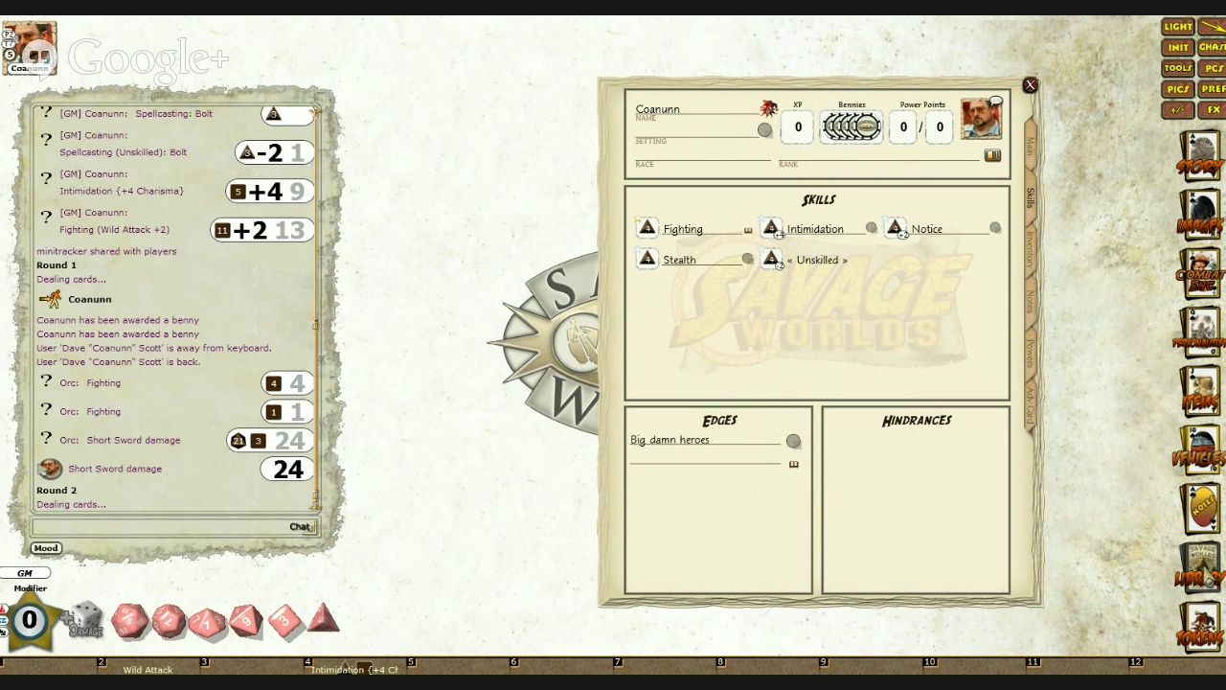
Step: Load the Adventure Deck module into the library through Module Activation
{"action": "left_click", "coordinate": [1201, 567]}
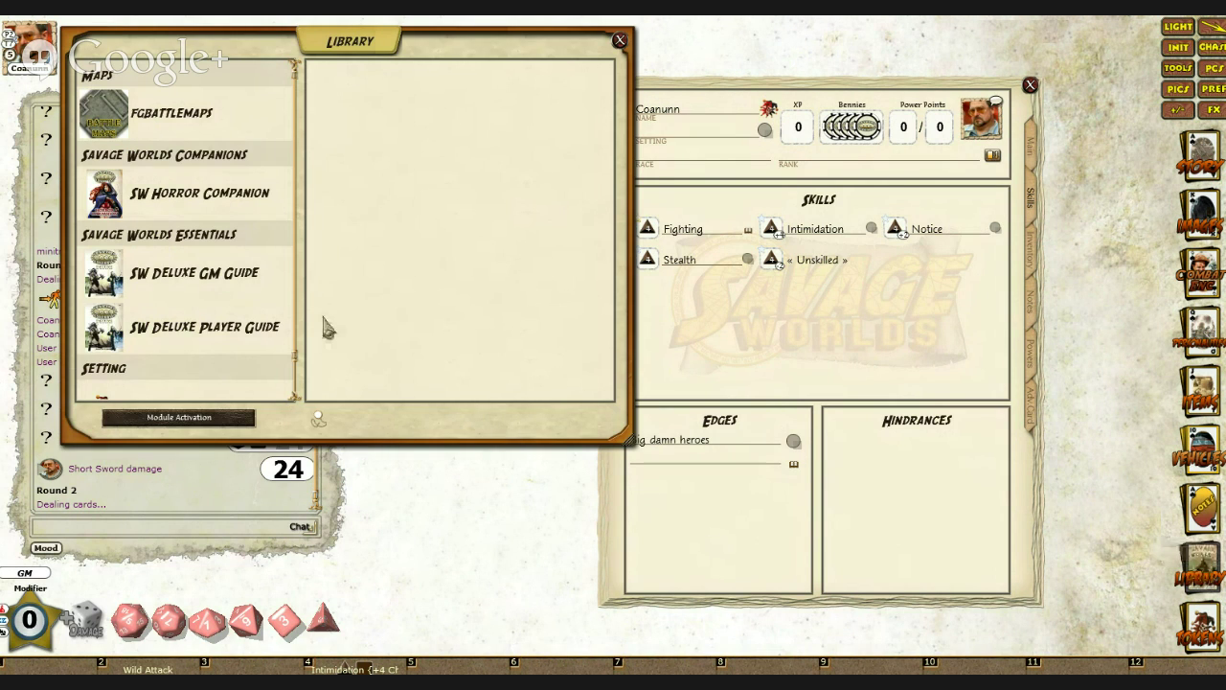
{"action": "left_click", "coordinate": [179, 418]}
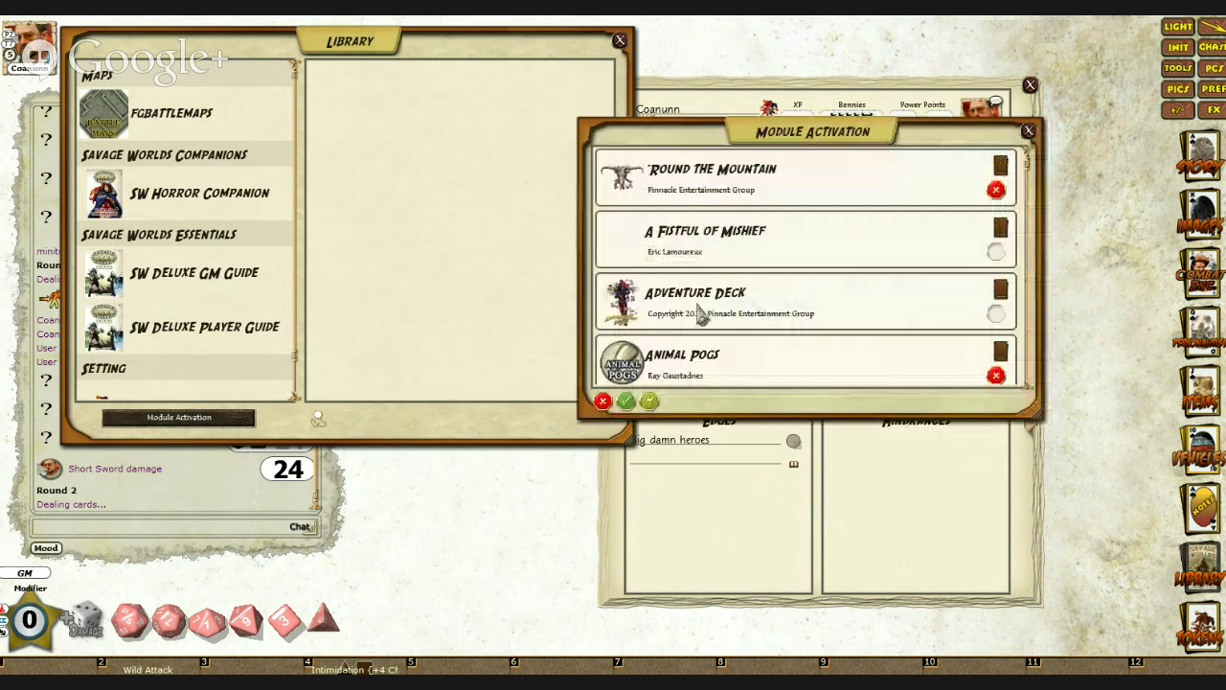
{"action": "left_click", "coordinate": [1001, 295]}
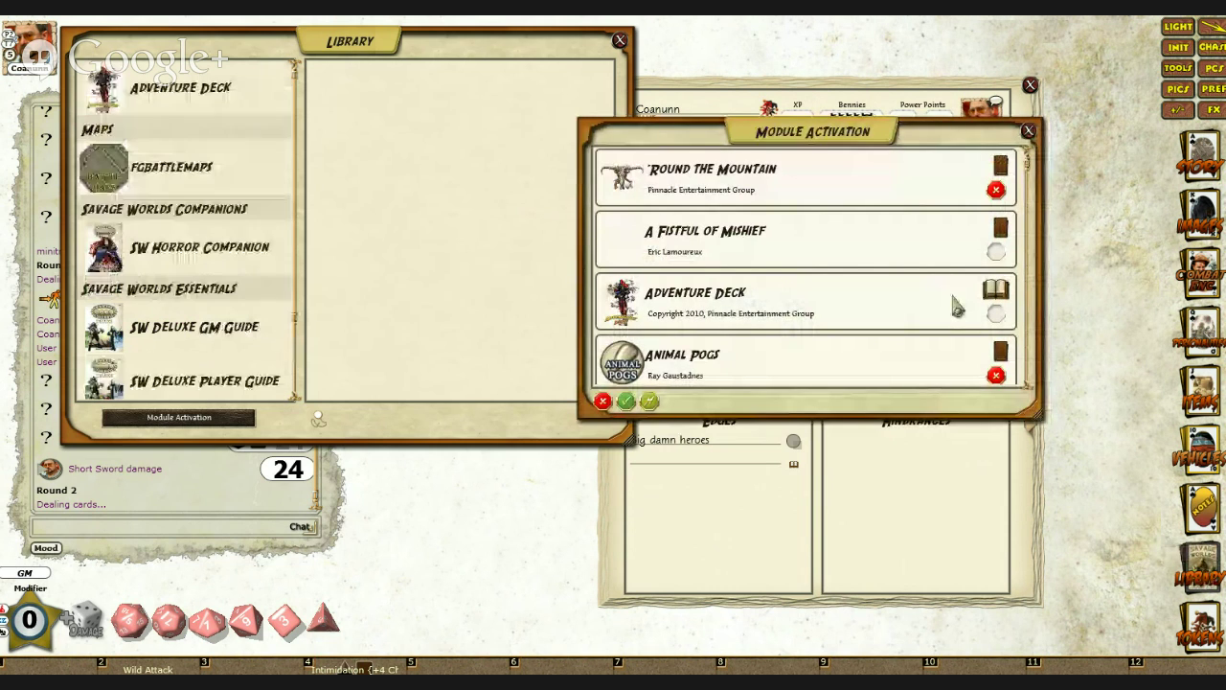
{"action": "left_click", "coordinate": [1029, 130]}
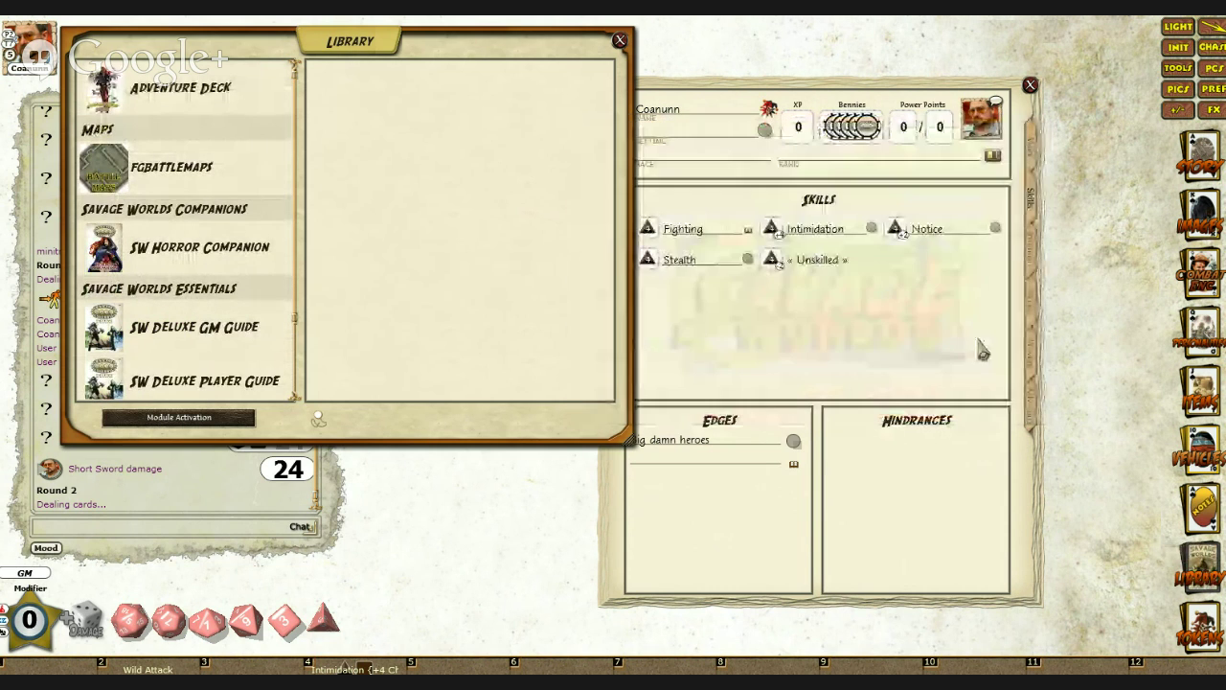
Step: Browse the list of cards in the Adventure Deck module and close the library
{"action": "left_click", "coordinate": [163, 91]}
{"action": "scroll", "coordinate": [396, 156], "scroll_direction": "down", "scroll_amount": 4}
{"action": "scroll", "coordinate": [396, 154], "scroll_direction": "up", "scroll_amount": 3}
{"action": "scroll", "coordinate": [397, 153], "scroll_direction": "up", "scroll_amount": 1}
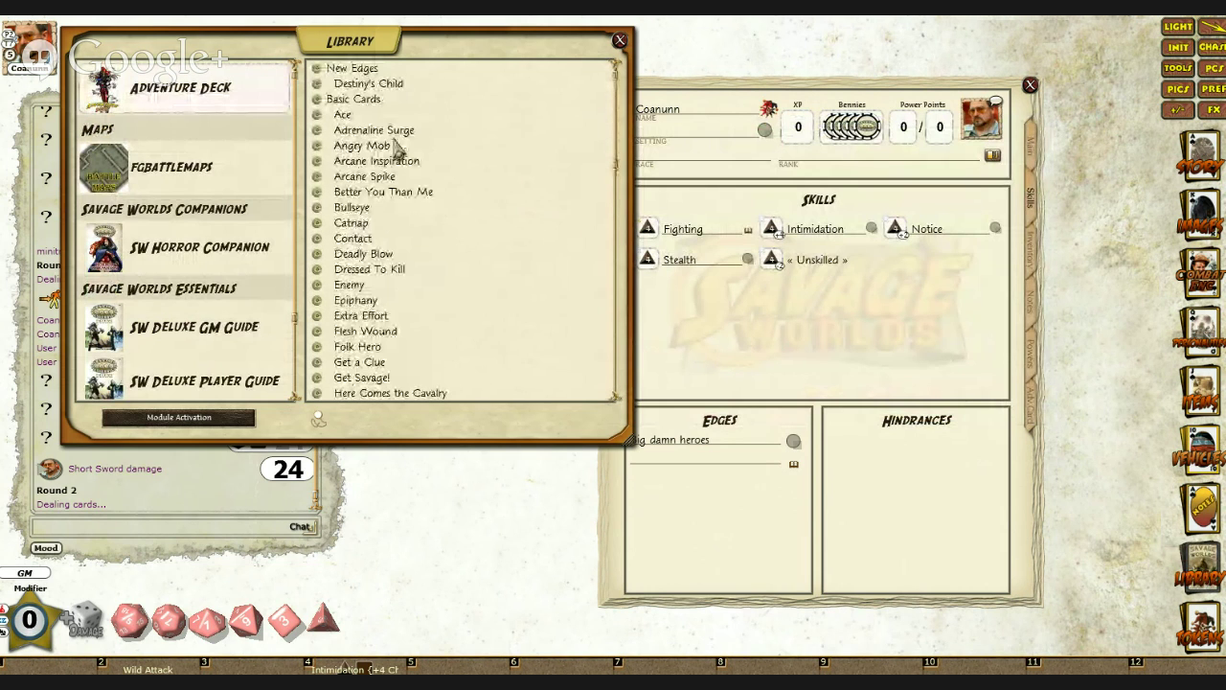
{"action": "left_click", "coordinate": [620, 40]}
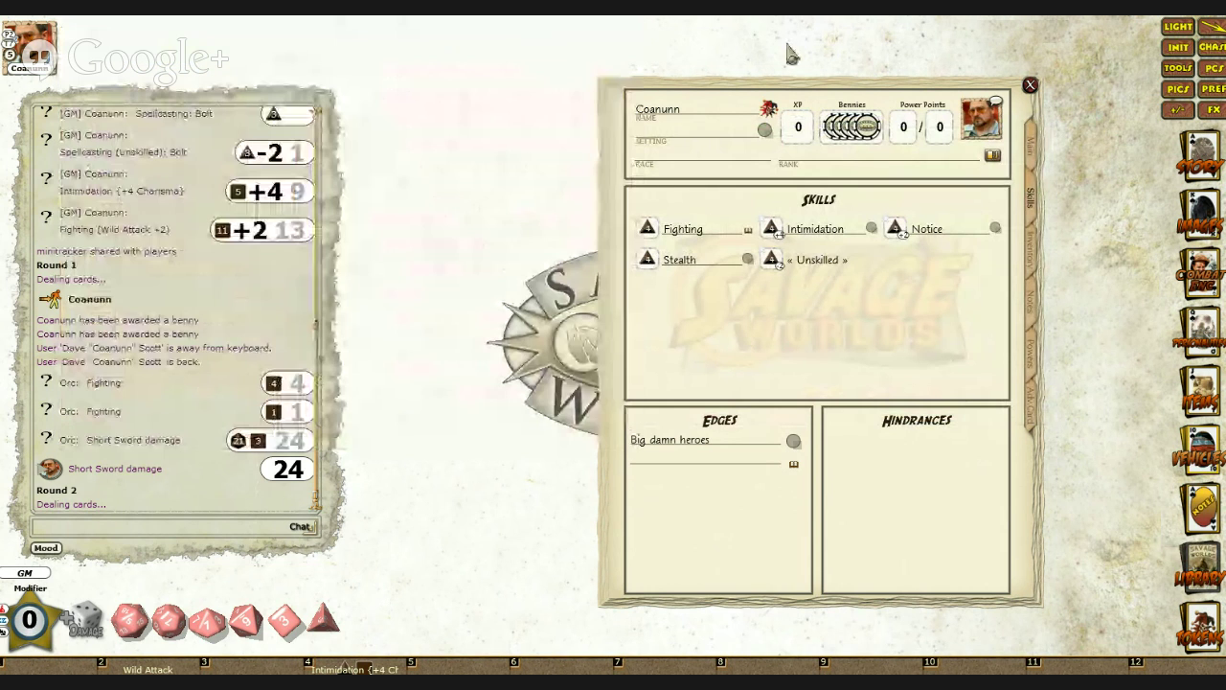
Step: Deal a card from the adventure deck to Coanunn's Adventure Cards, read its description and close the tools box
{"action": "left_click", "coordinate": [1178, 68]}
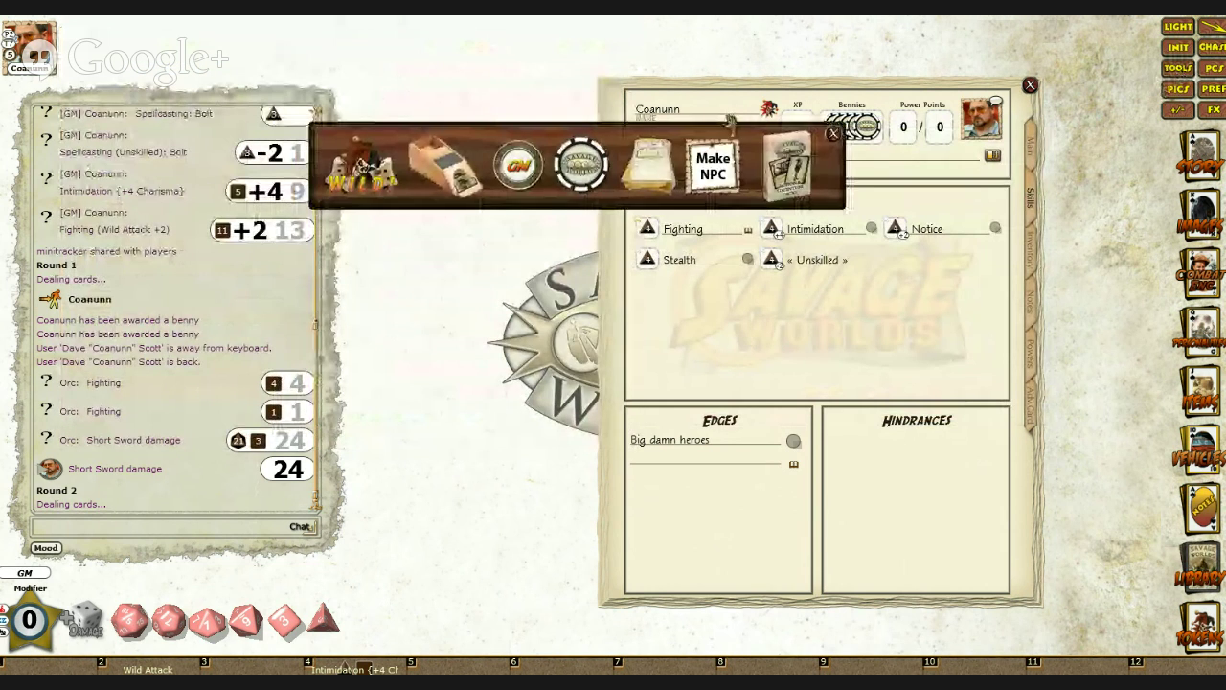
{"action": "left_click_drag", "start_coordinate": [729, 129], "coordinate": [494, 129]}
{"action": "left_click", "coordinate": [1032, 407]}
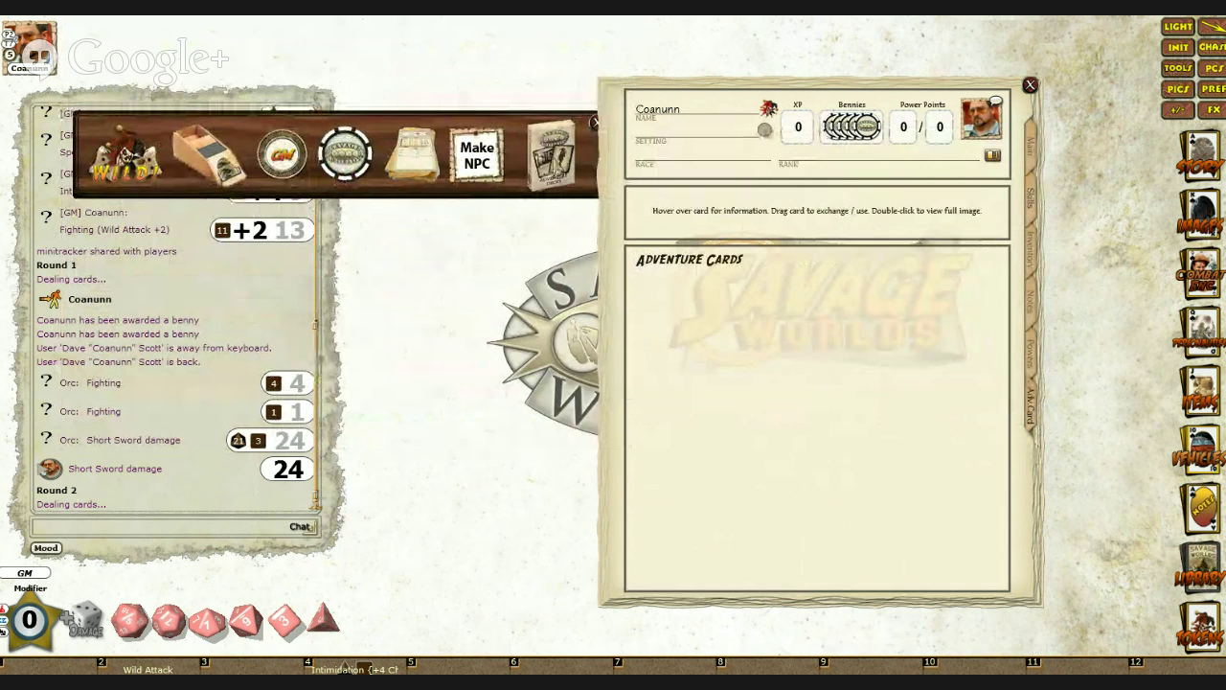
{"action": "left_click_drag", "start_coordinate": [556, 162], "coordinate": [753, 351]}
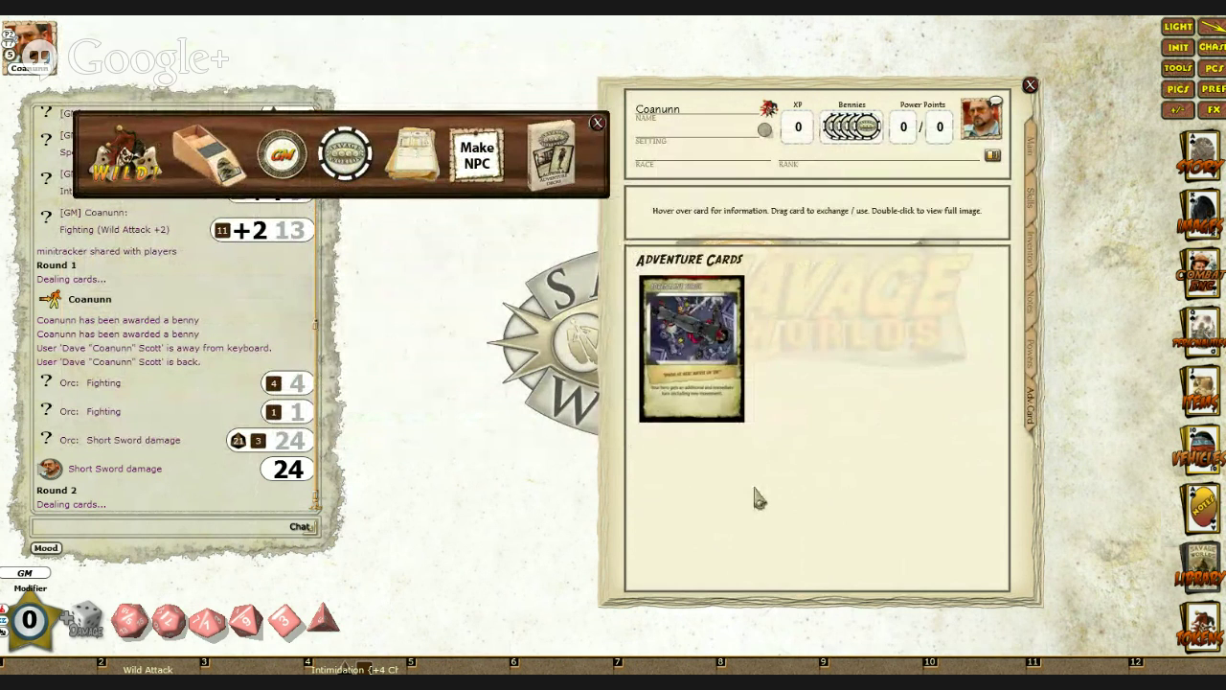
{"action": "mouse_move", "coordinate": [713, 407]}
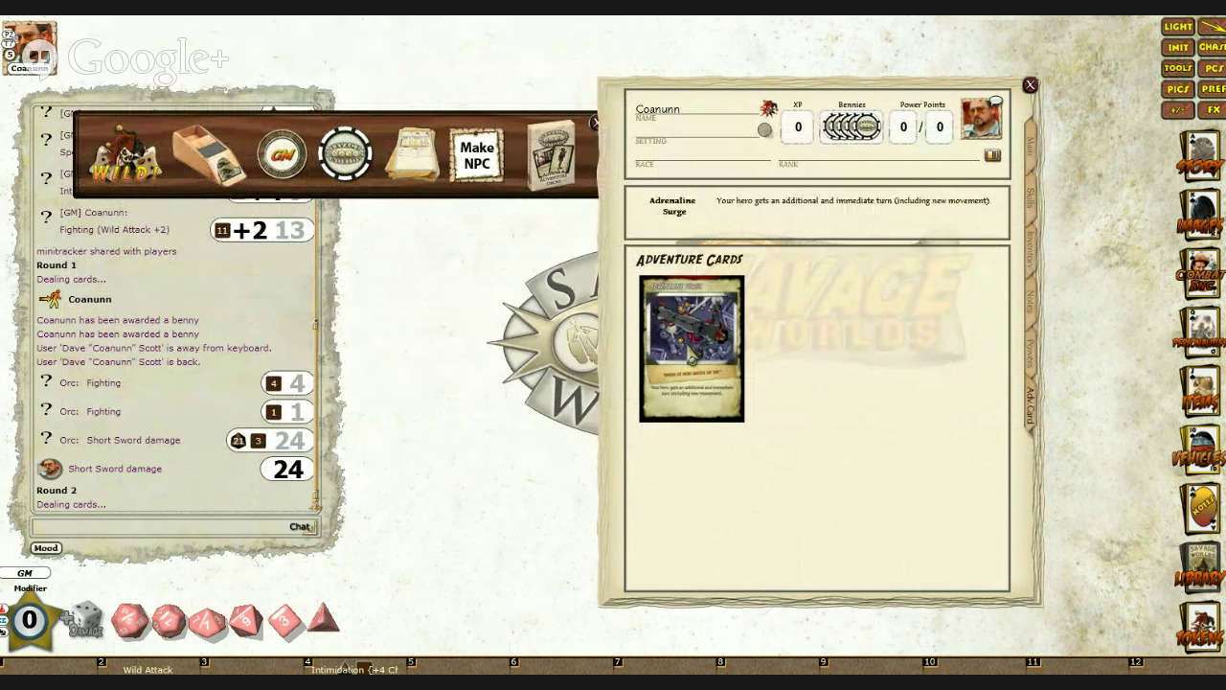
{"action": "left_click_drag", "start_coordinate": [479, 122], "coordinate": [447, 98]}
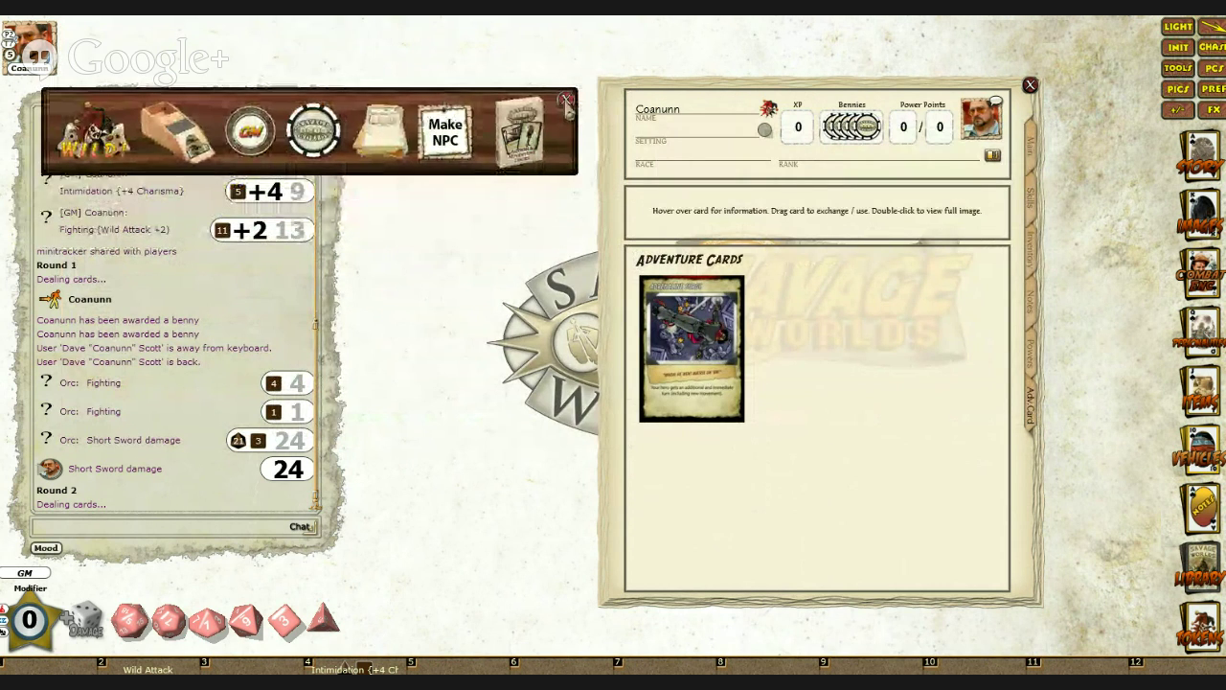
{"action": "left_click", "coordinate": [566, 100]}
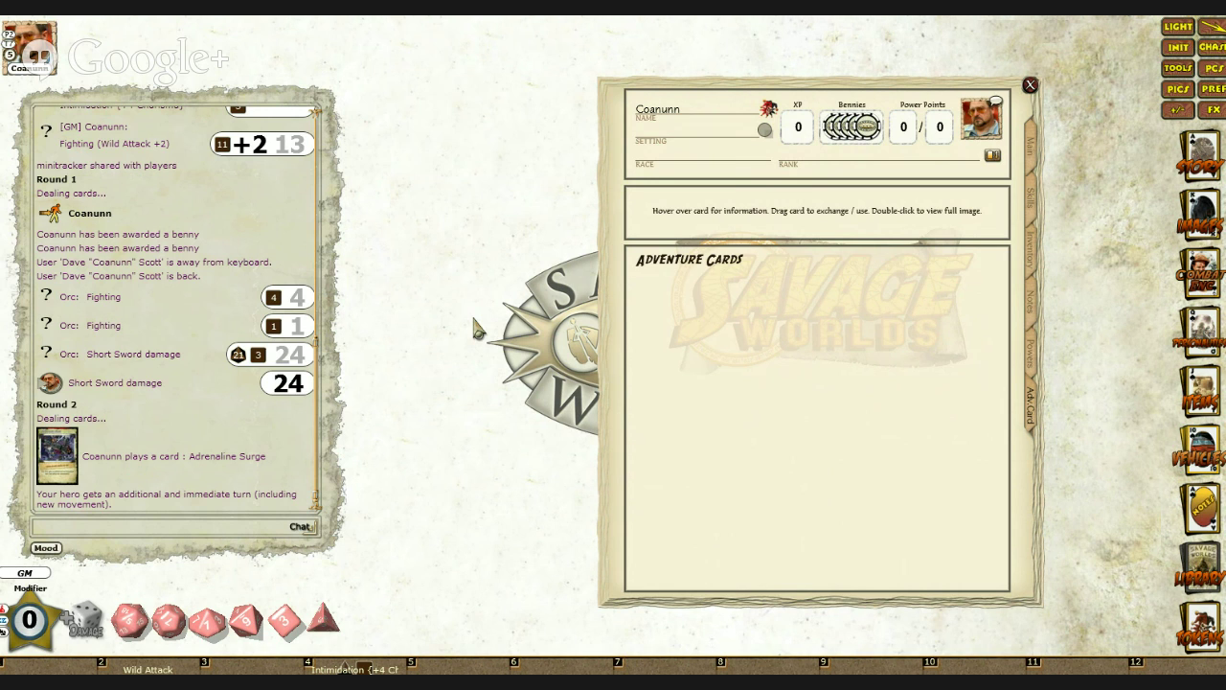
Step: Set Basic cards to Exclude in the Adventure Deck options, and close the Options window and Coanunn's character sheet
{"action": "left_click", "coordinate": [1213, 90]}
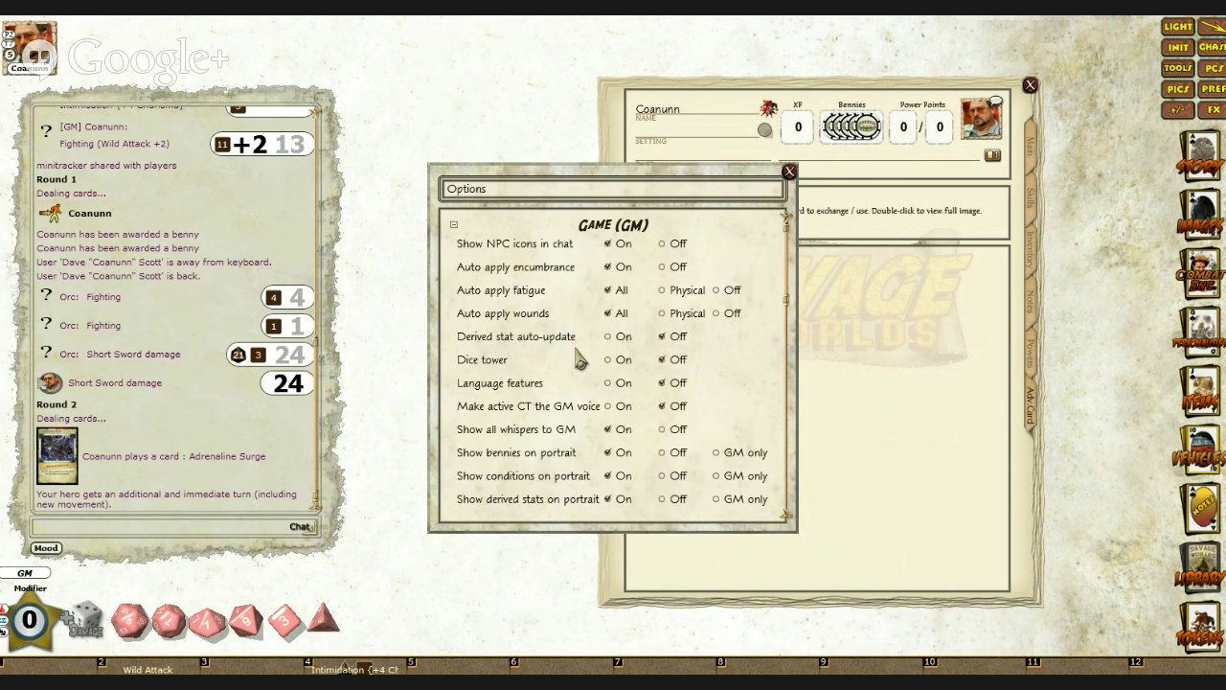
{"action": "scroll", "coordinate": [582, 355], "scroll_direction": "down", "scroll_amount": 5}
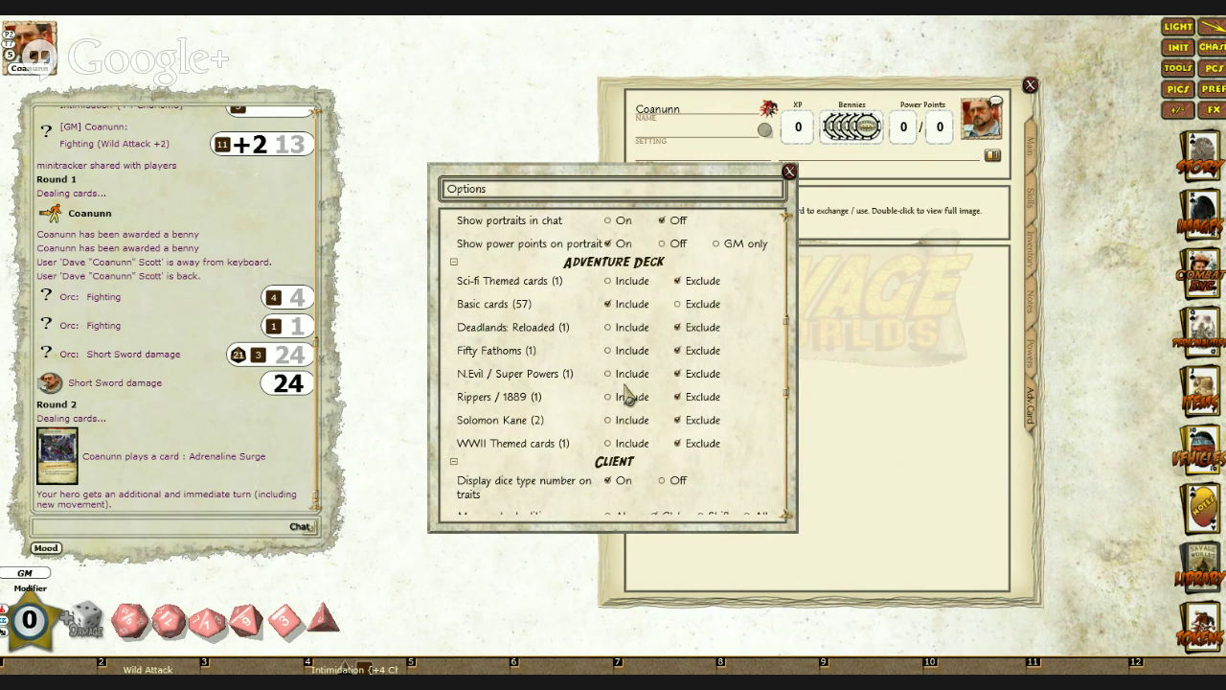
{"action": "left_click", "coordinate": [680, 305]}
{"action": "left_click", "coordinate": [789, 172]}
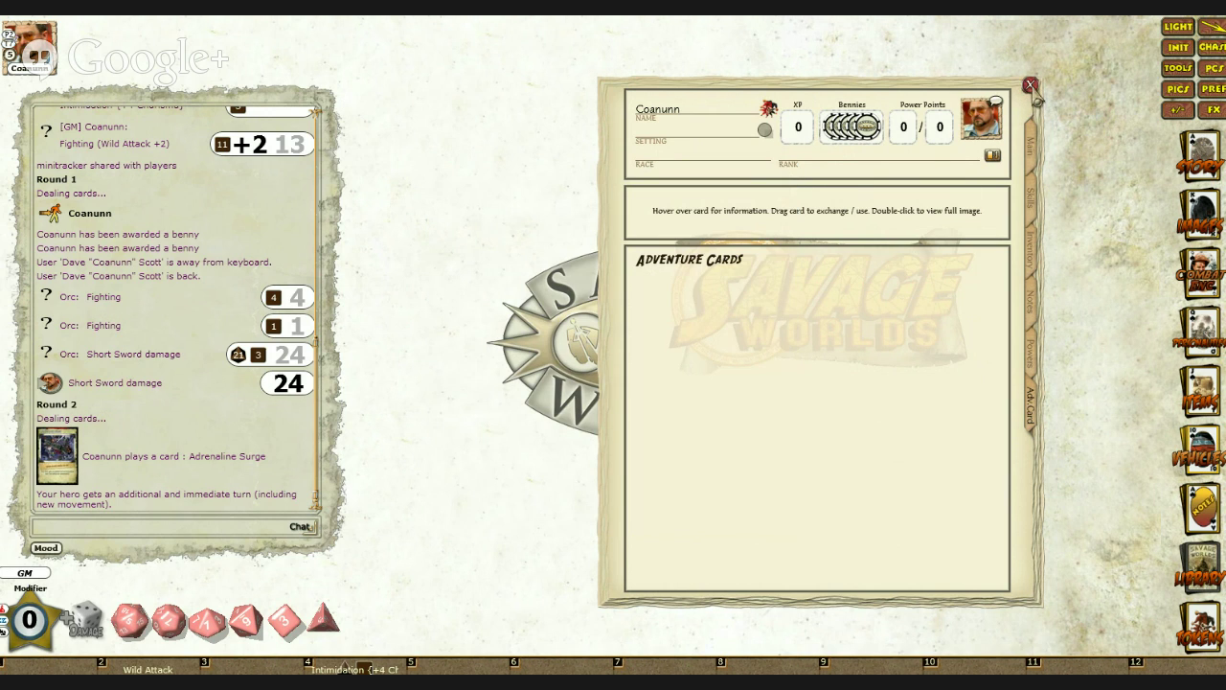
{"action": "left_click", "coordinate": [1030, 86]}
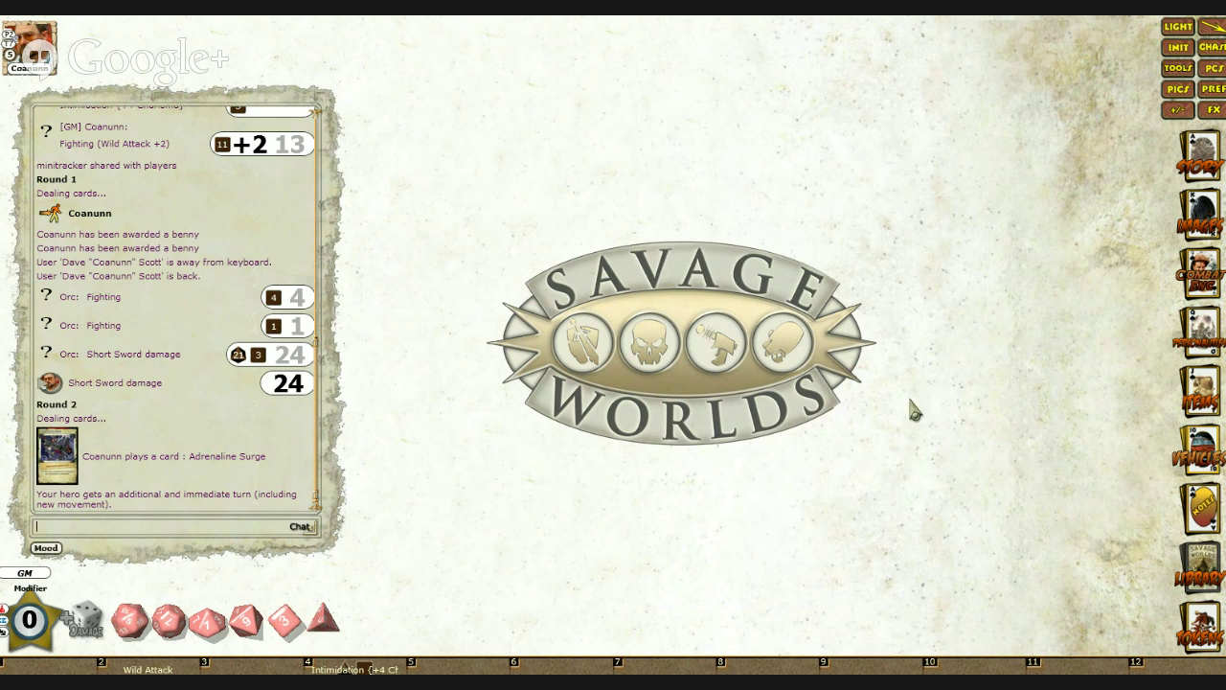
Step: Look briefly at the campaign's Story list and Coanunn's main character sheet, closing each one
{"action": "left_click", "coordinate": [1201, 153]}
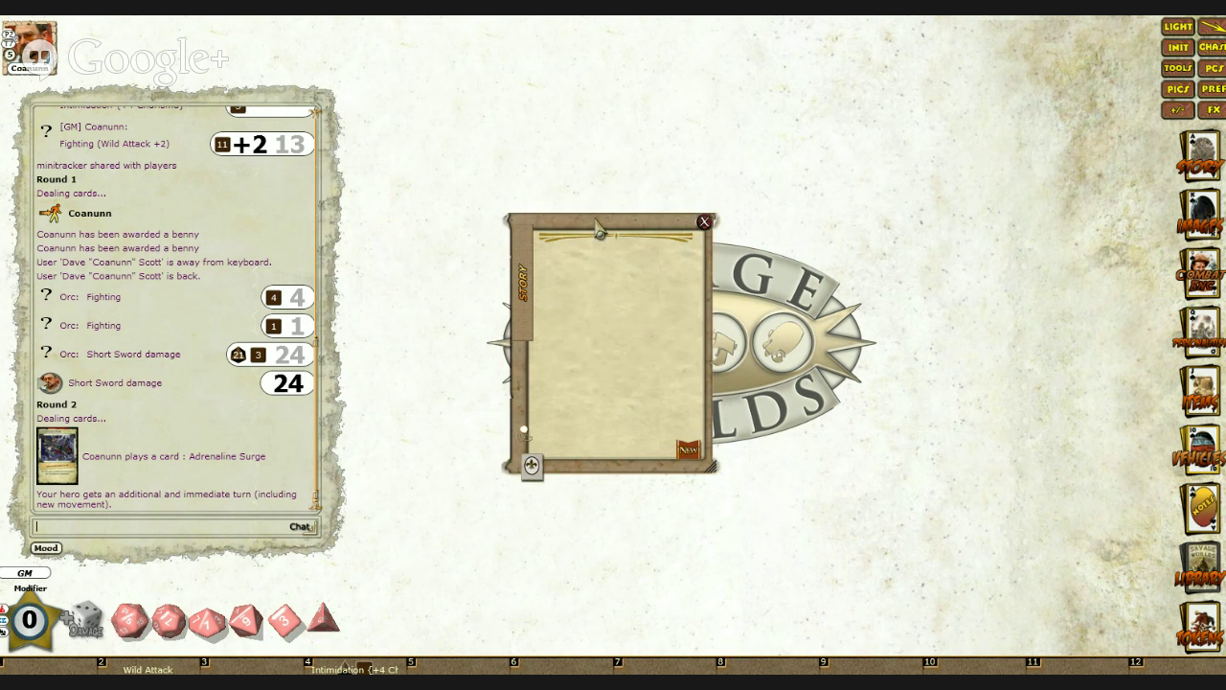
{"action": "left_click_drag", "start_coordinate": [597, 228], "coordinate": [814, 137]}
{"action": "left_click", "coordinate": [922, 130]}
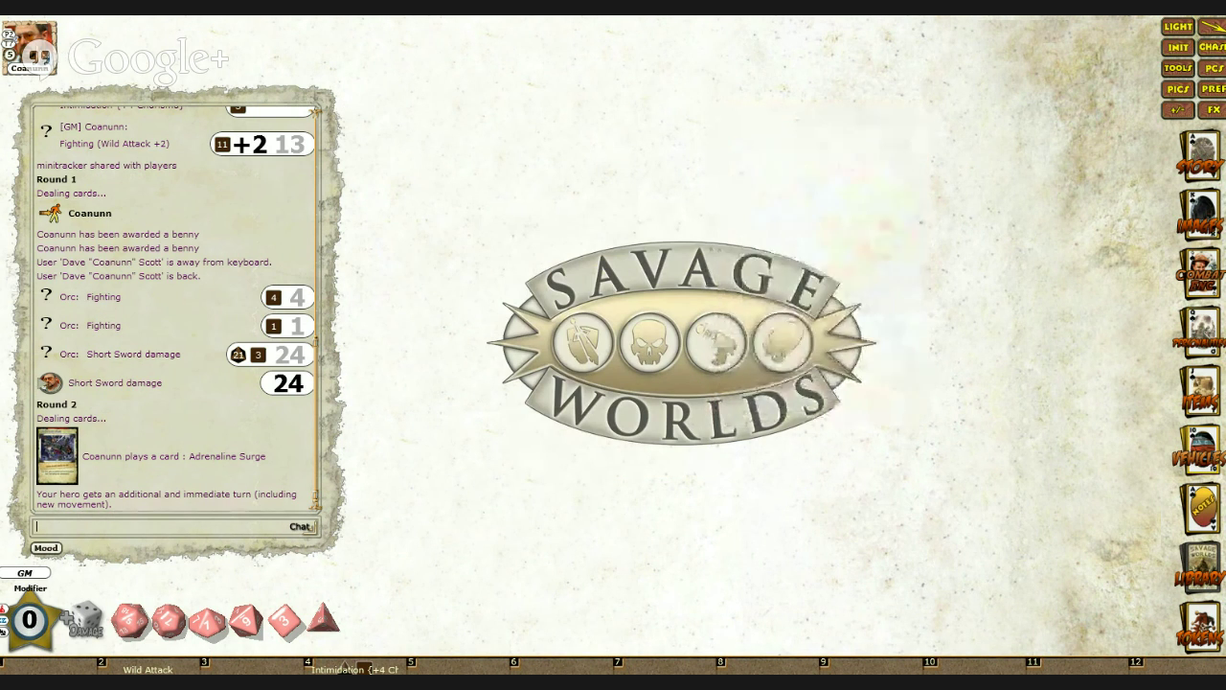
{"action": "double_click", "coordinate": [34, 44]}
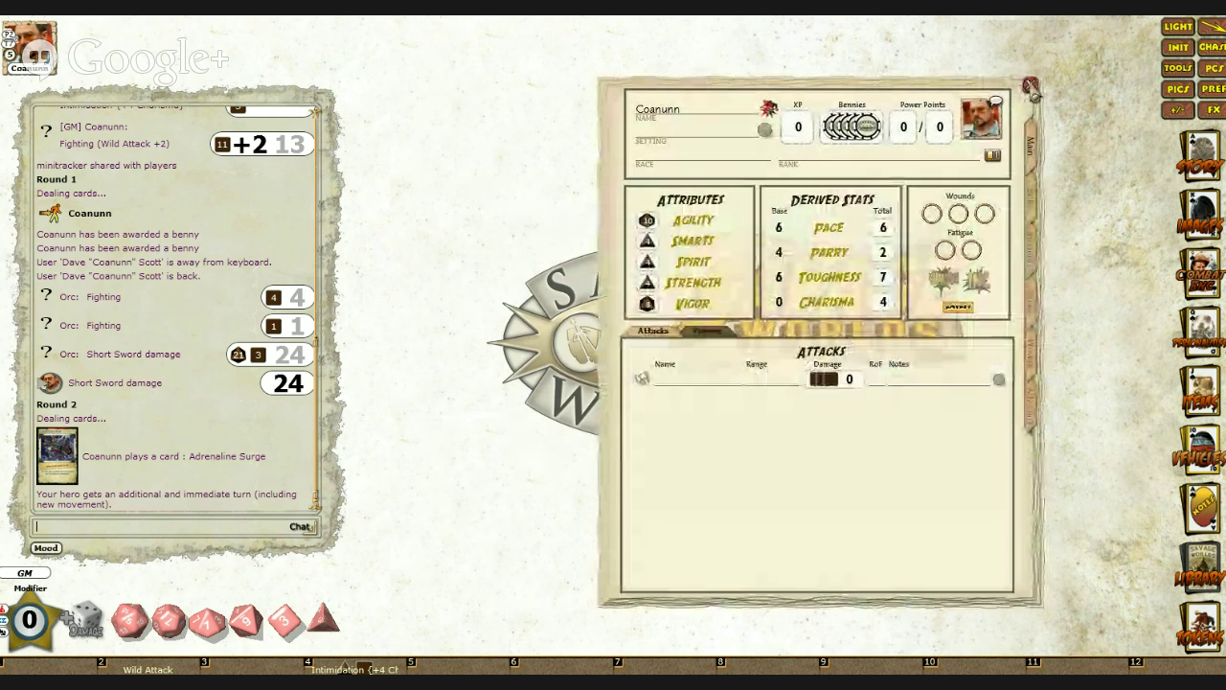
{"action": "left_click", "coordinate": [1030, 88]}
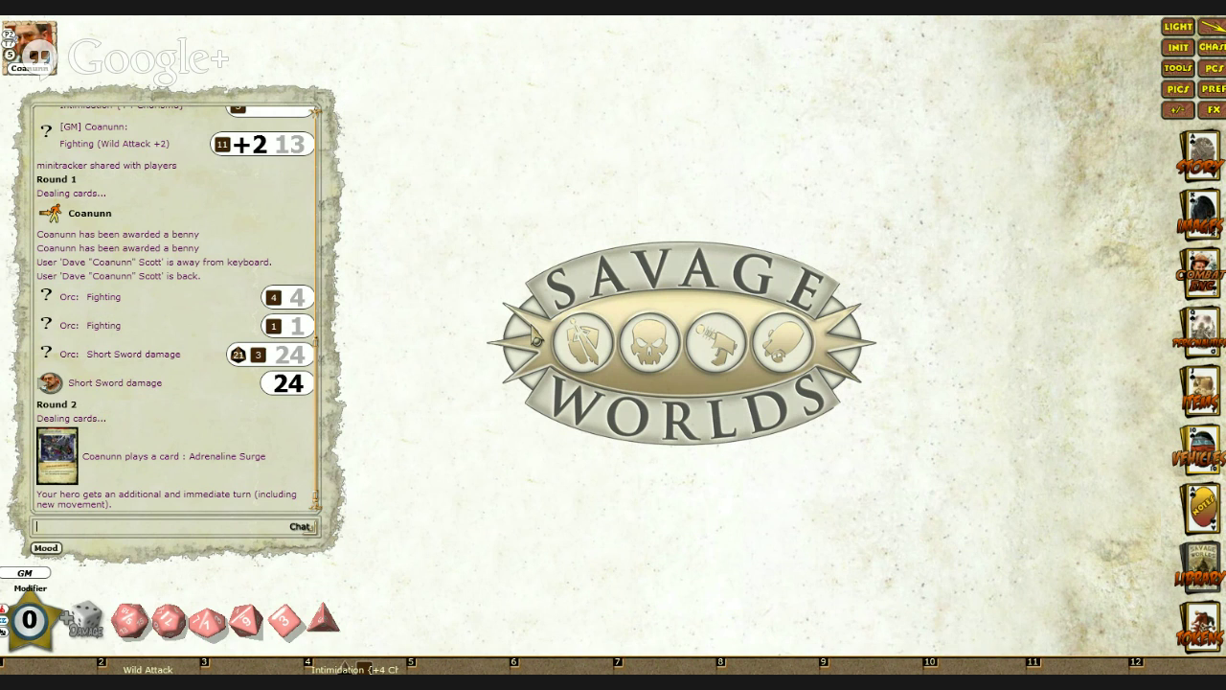
Step: Leave the current campaign and return to the launcher
{"action": "right_click", "coordinate": [489, 251]}
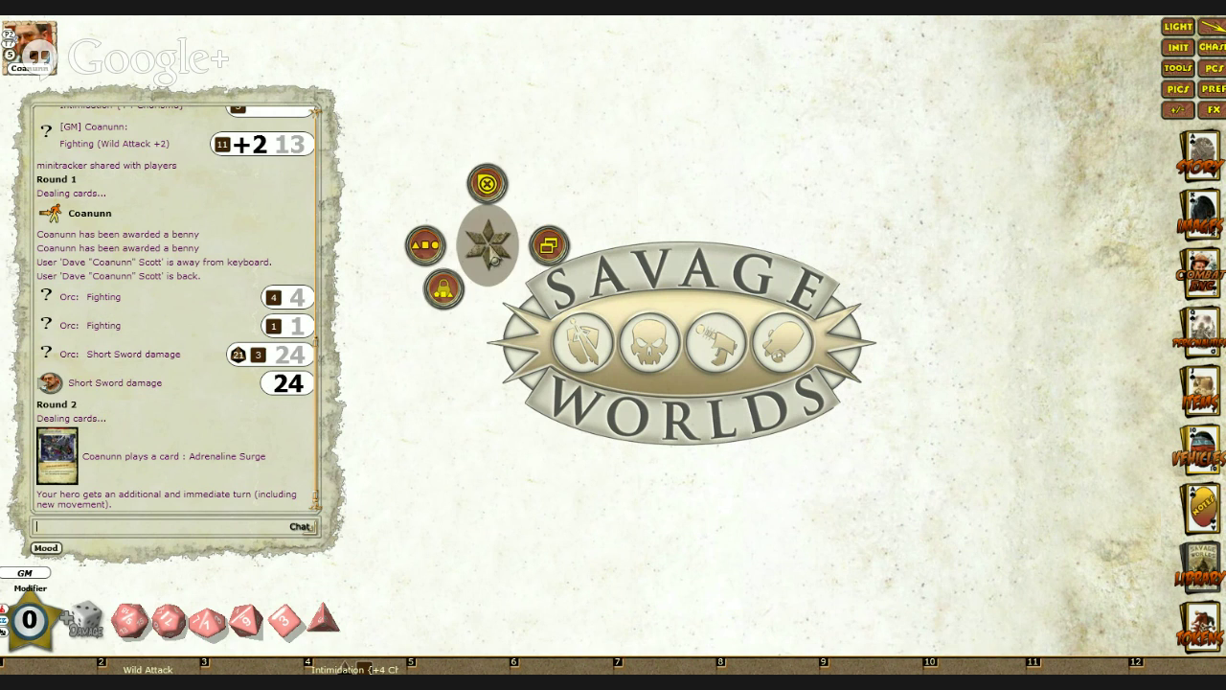
{"action": "left_click", "coordinate": [491, 187]}
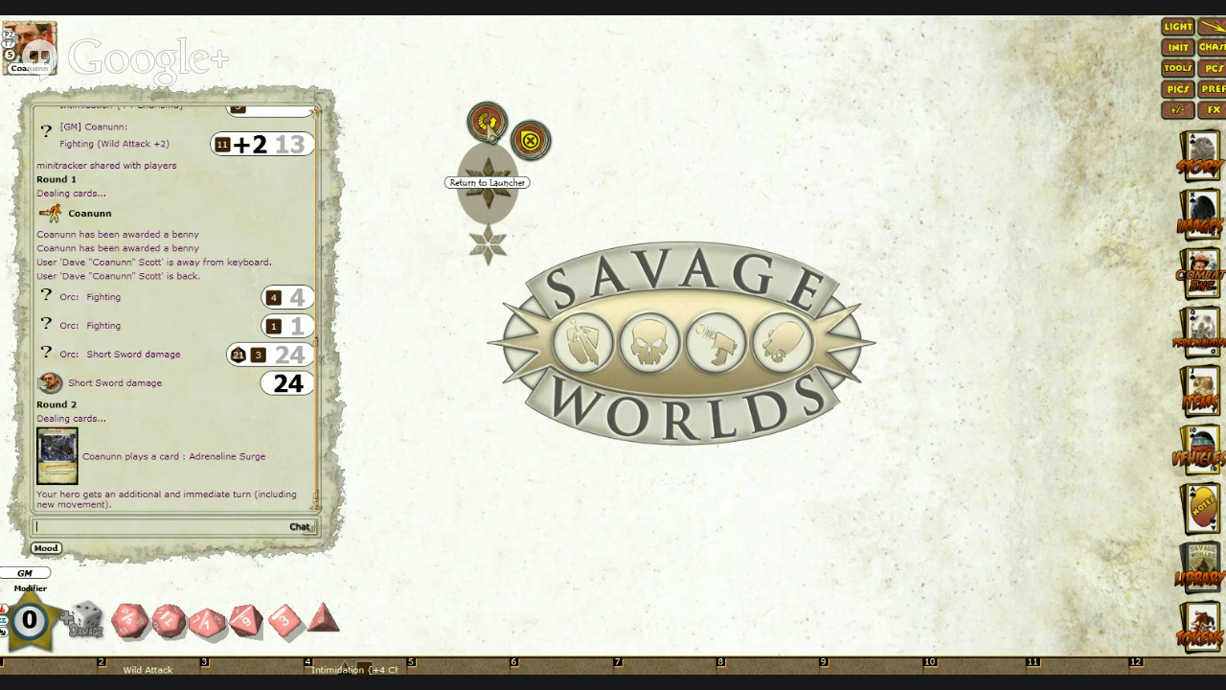
{"action": "left_click", "coordinate": [488, 123]}
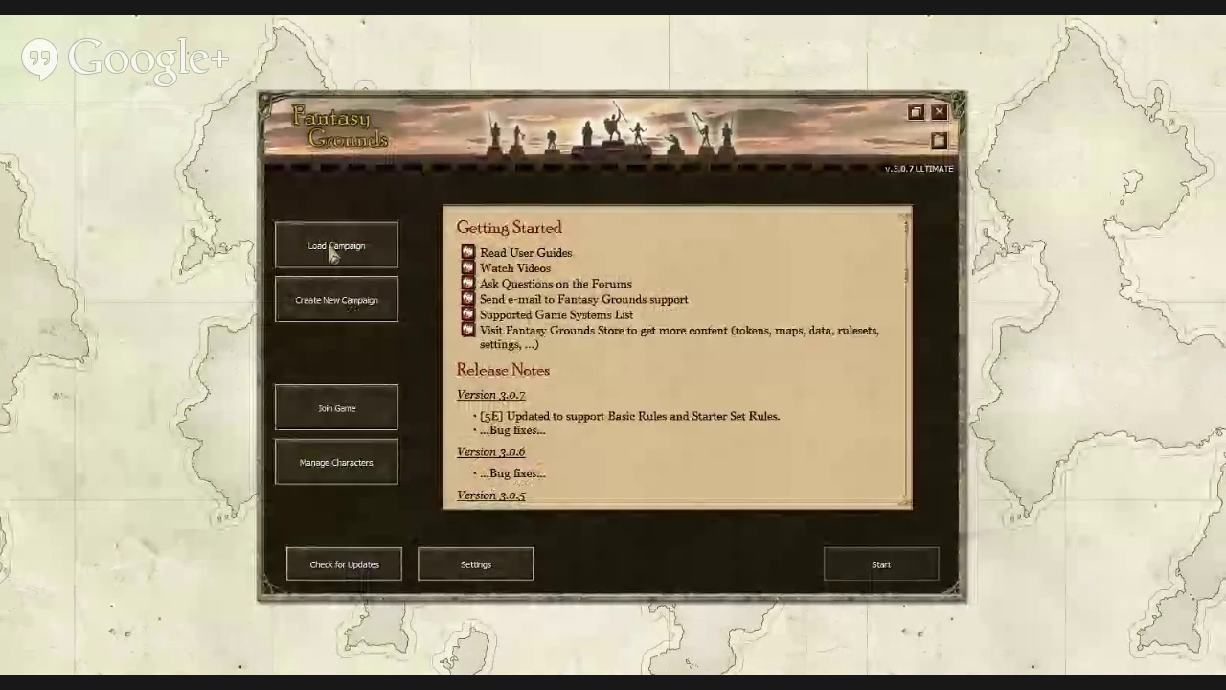
Step: Enable the SW East Texas University extension in the campaign's details and start the campaign
{"action": "left_click", "coordinate": [334, 247]}
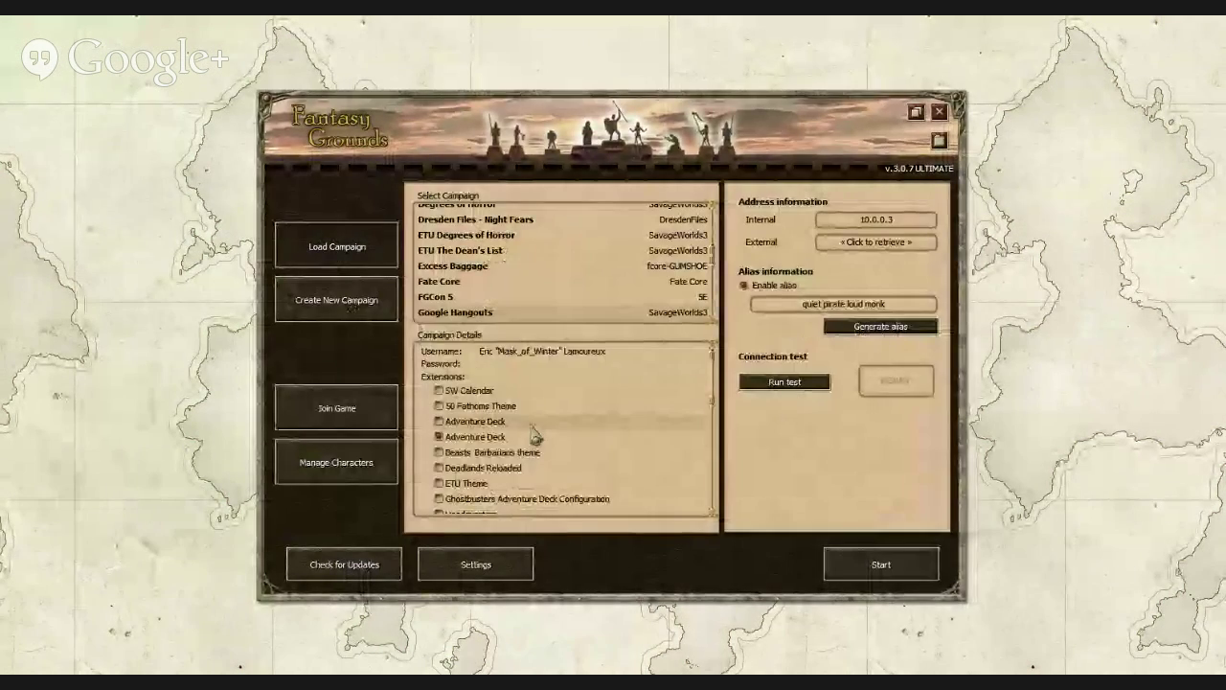
{"action": "scroll", "coordinate": [534, 436], "scroll_direction": "down", "scroll_amount": 3}
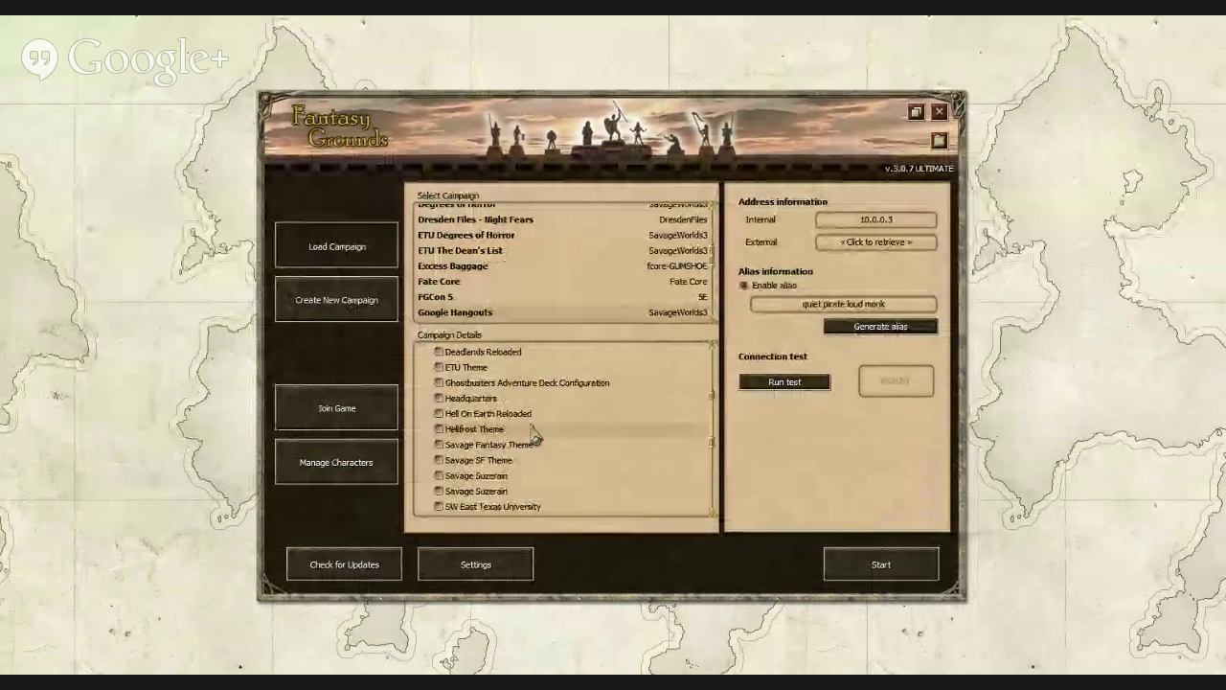
{"action": "scroll", "coordinate": [534, 436], "scroll_direction": "down", "scroll_amount": 2}
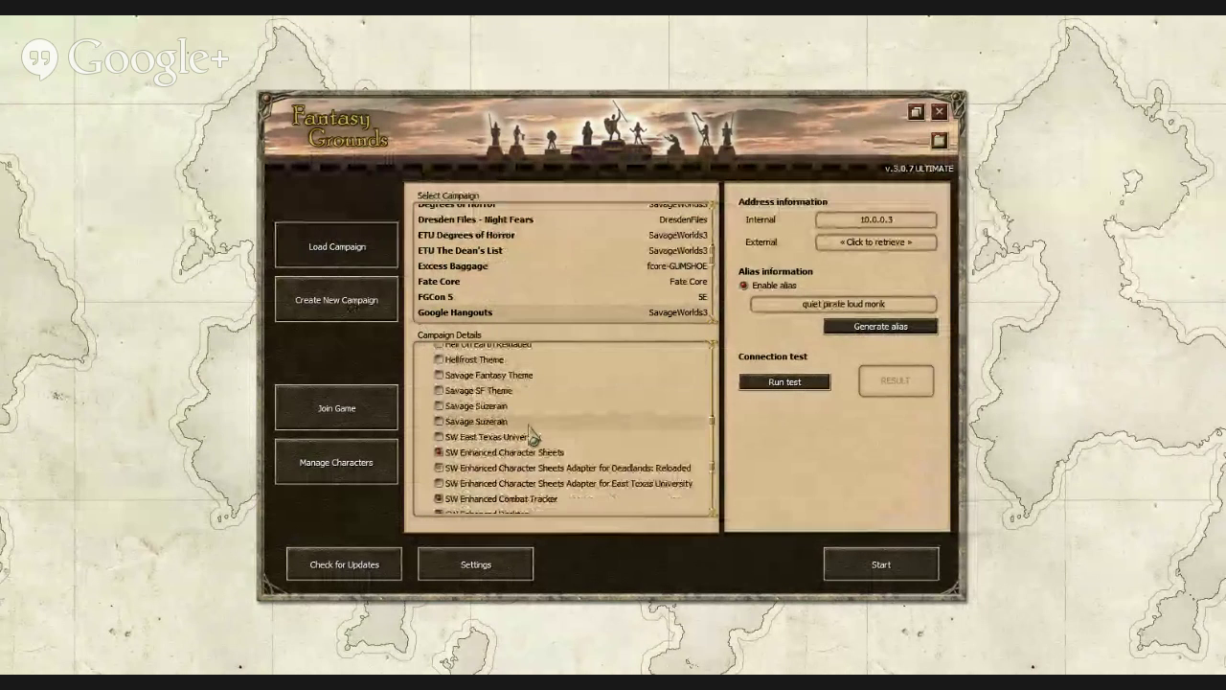
{"action": "left_click", "coordinate": [439, 437]}
{"action": "left_click", "coordinate": [438, 452]}
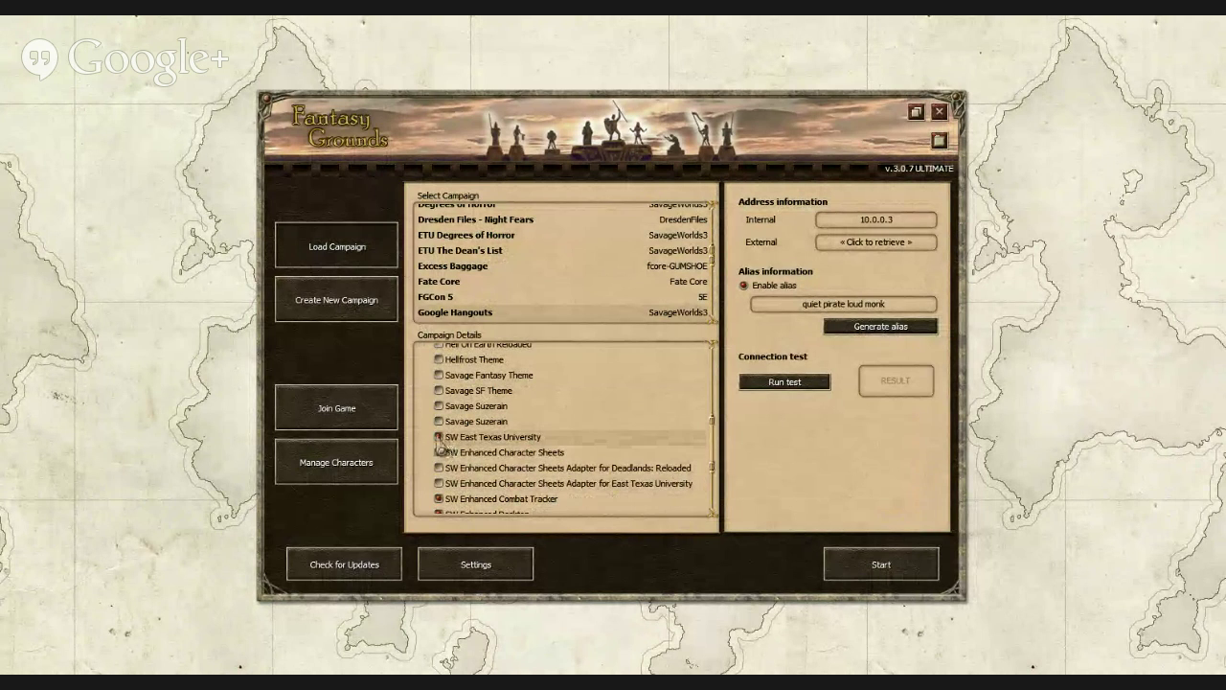
{"action": "left_click", "coordinate": [440, 450]}
{"action": "left_click", "coordinate": [847, 552]}
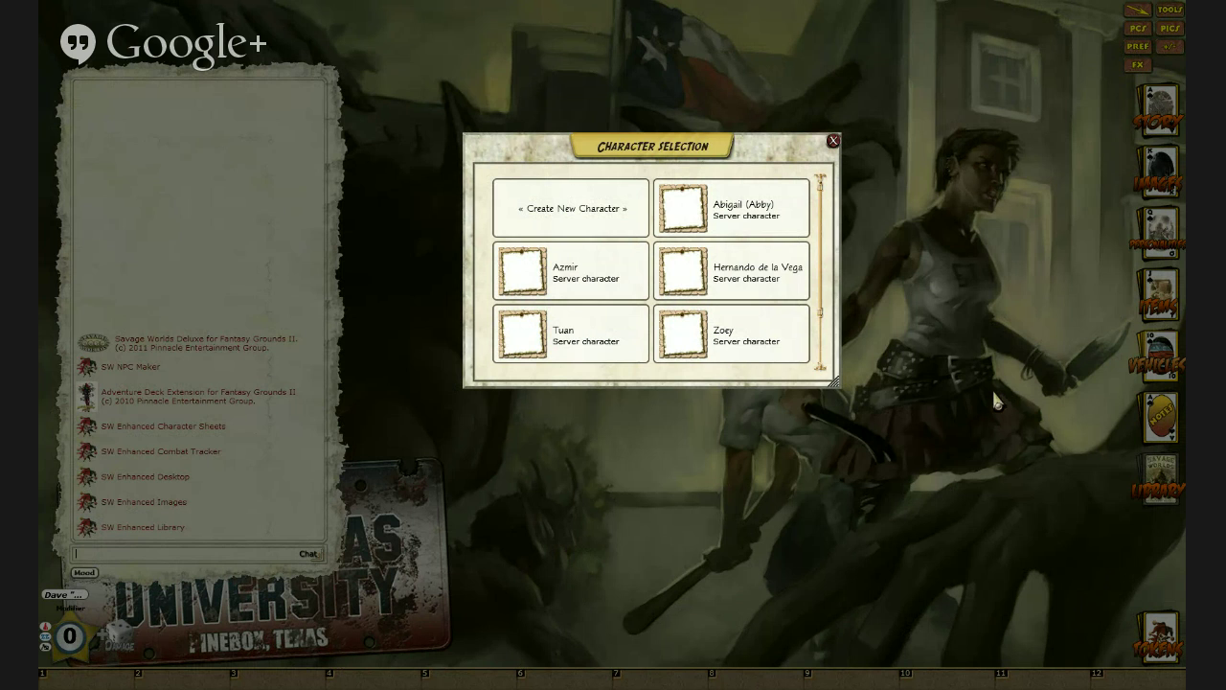
Step: Choose the server character Azmir in the player's character selection
{"action": "left_click", "coordinate": [517, 266]}
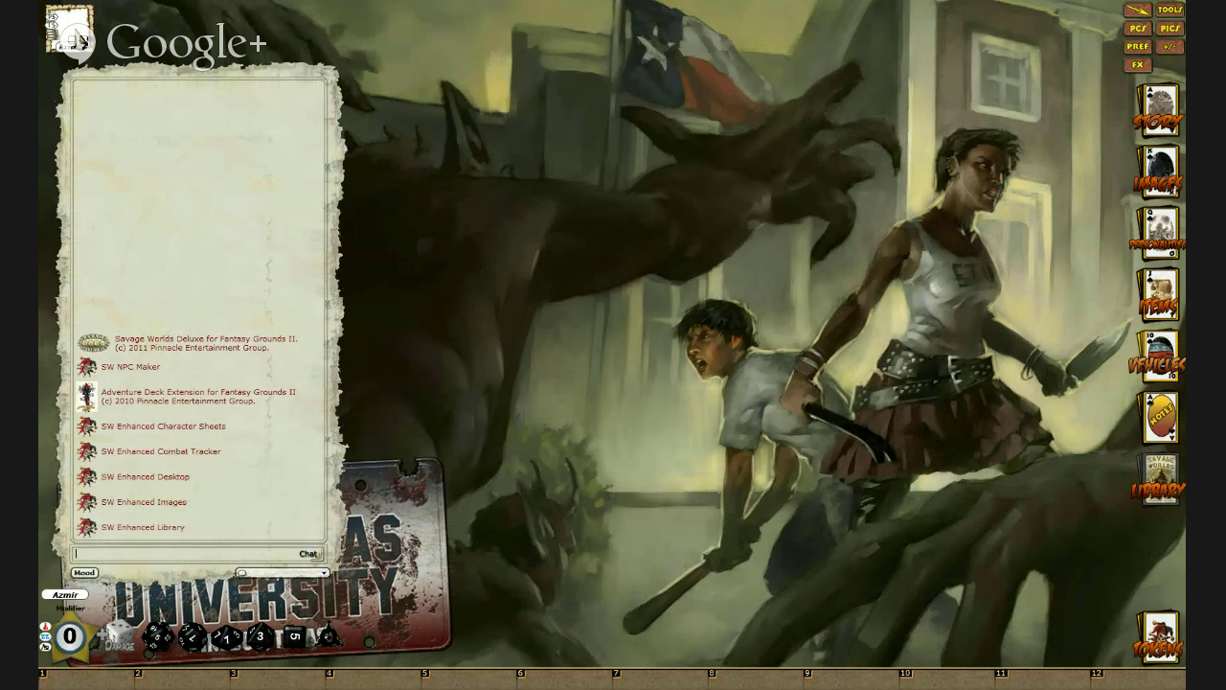
Step: Open Azmir's character sheet, move it clear of the chat window and look at its adventure cards and powers pages
{"action": "double_click", "coordinate": [82, 41]}
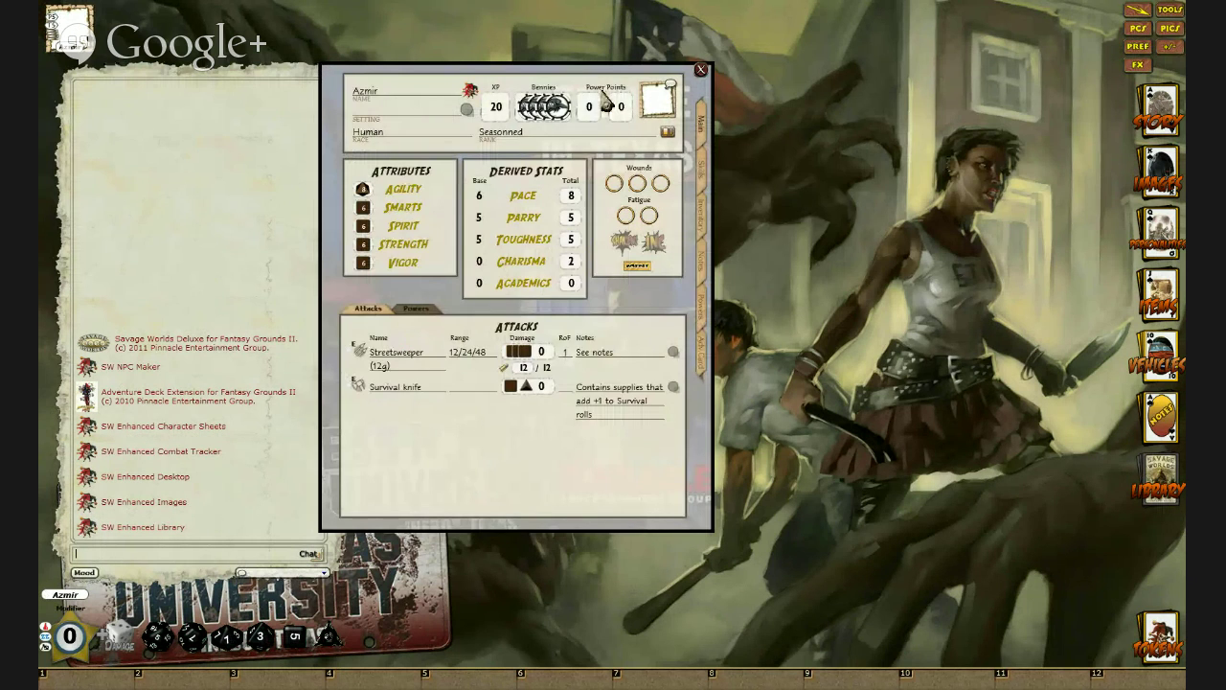
{"action": "left_click_drag", "start_coordinate": [592, 78], "coordinate": [862, 84]}
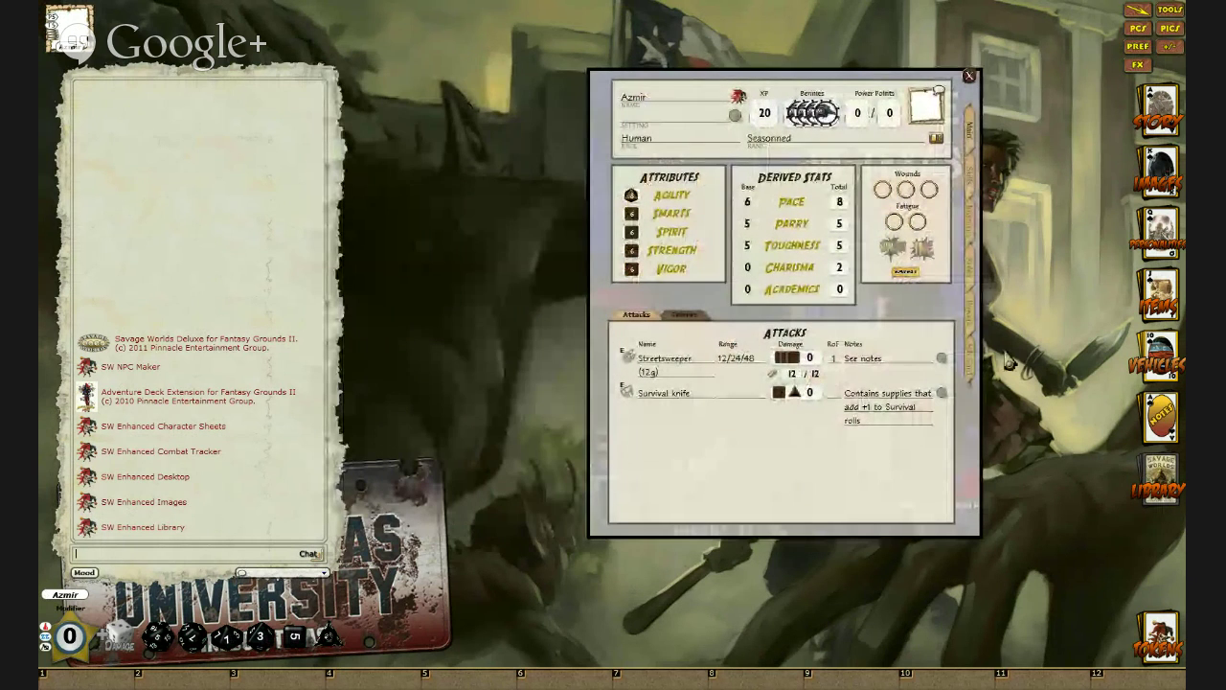
{"action": "left_click", "coordinate": [972, 354]}
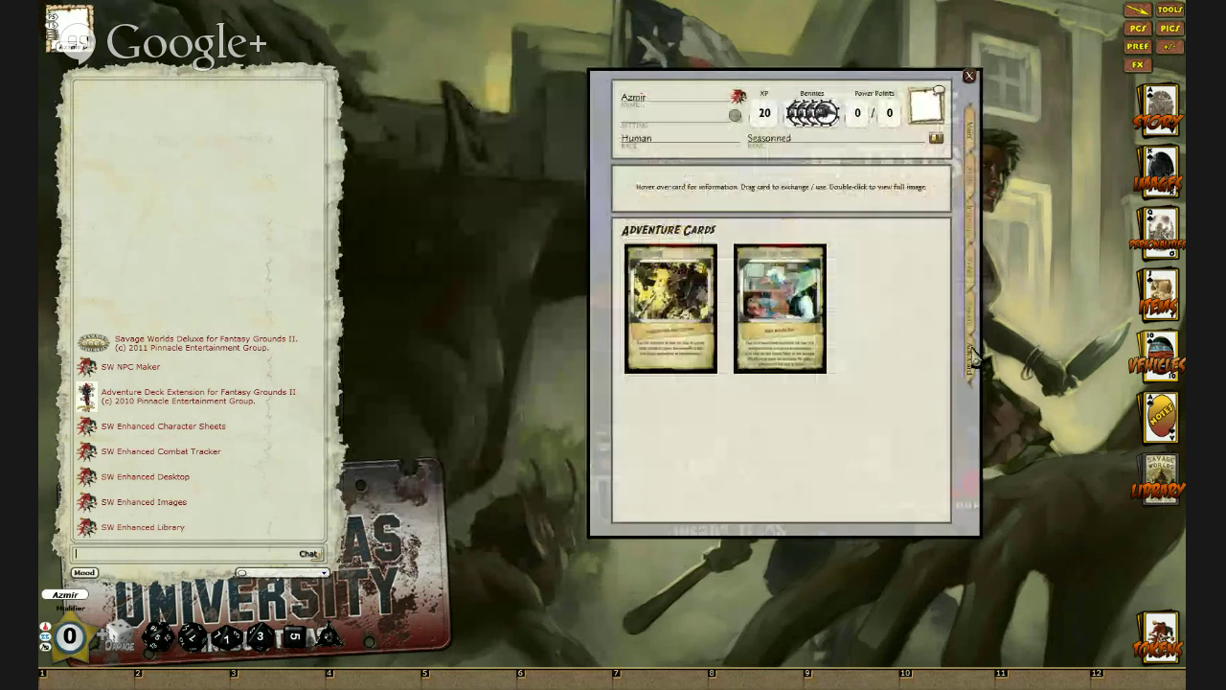
{"action": "left_click", "coordinate": [972, 316]}
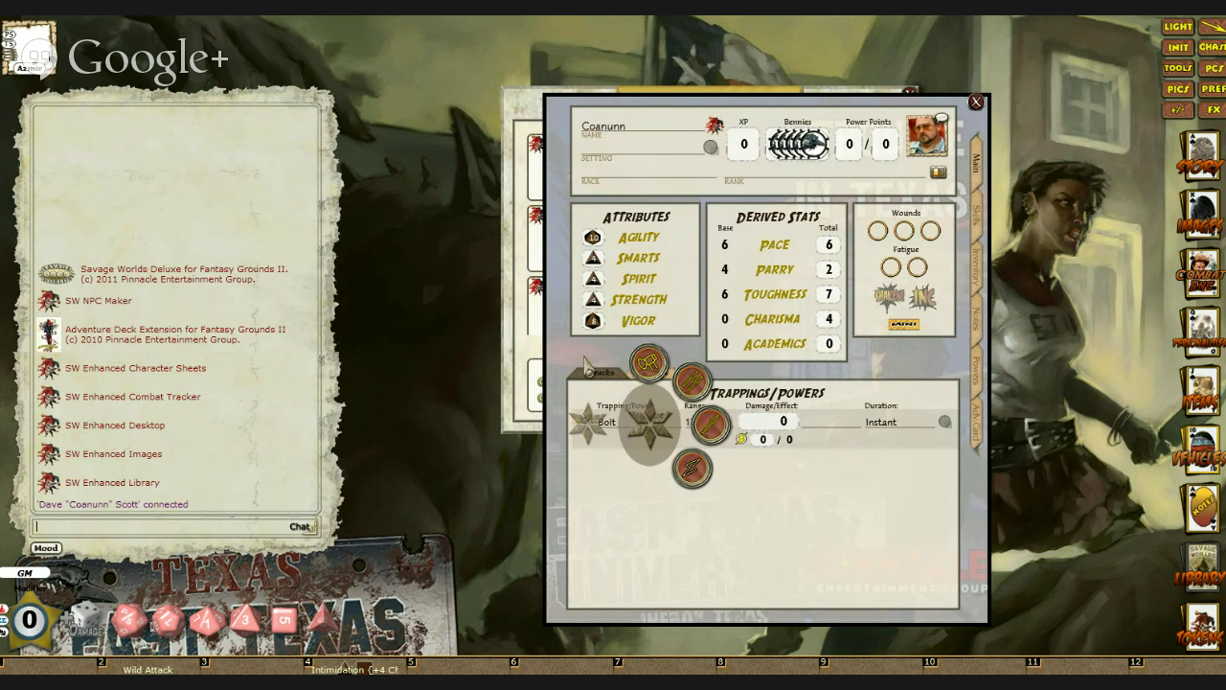
Step: Review the skills and main pages of Coanunn's character sheet, and close the sheet and the character selection
{"action": "left_click", "coordinate": [587, 362]}
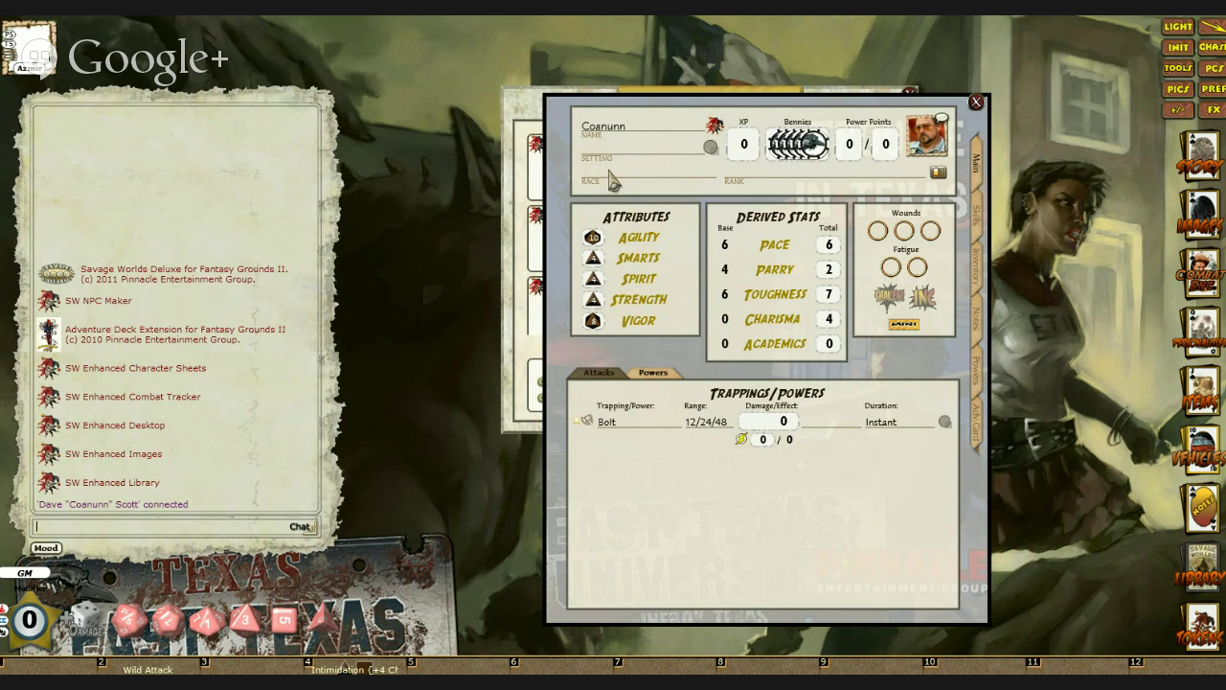
{"action": "left_click", "coordinate": [979, 220]}
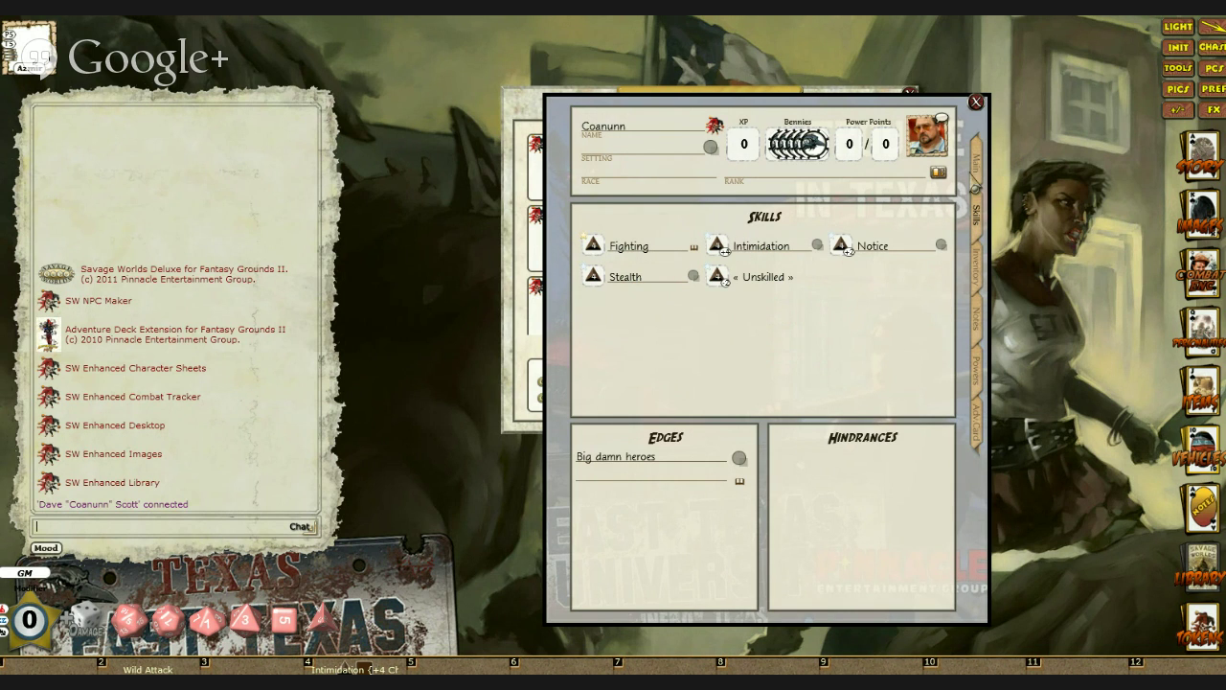
{"action": "left_click", "coordinate": [977, 168]}
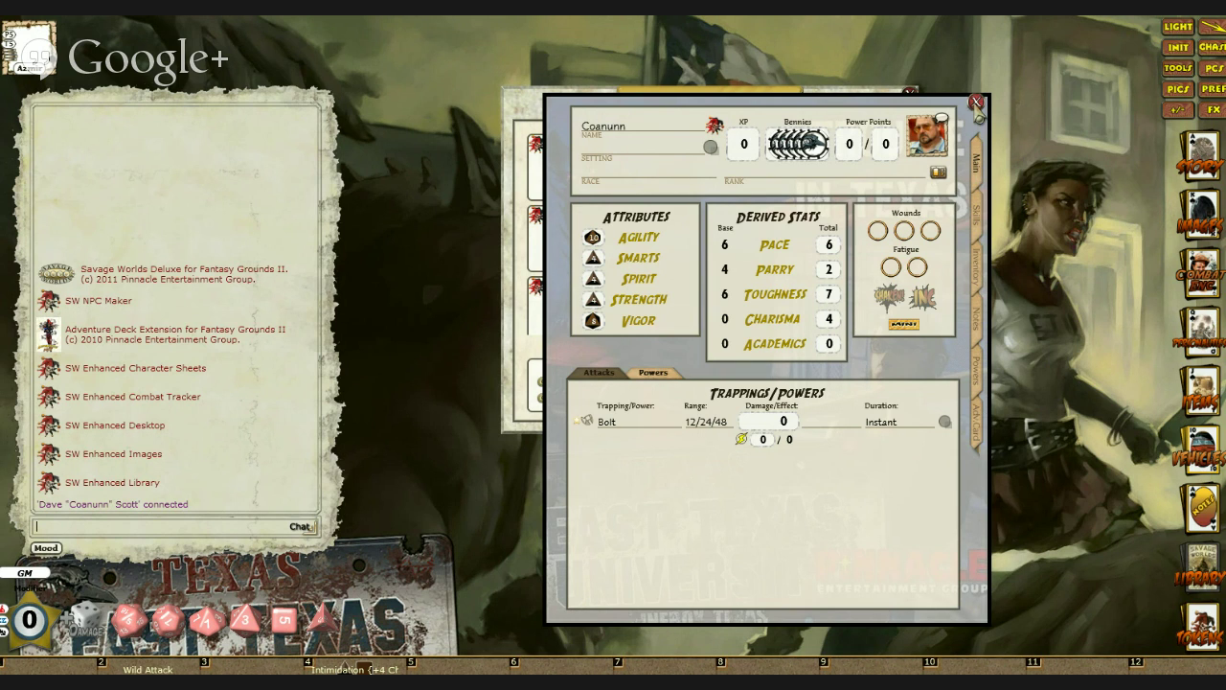
{"action": "left_click", "coordinate": [976, 104]}
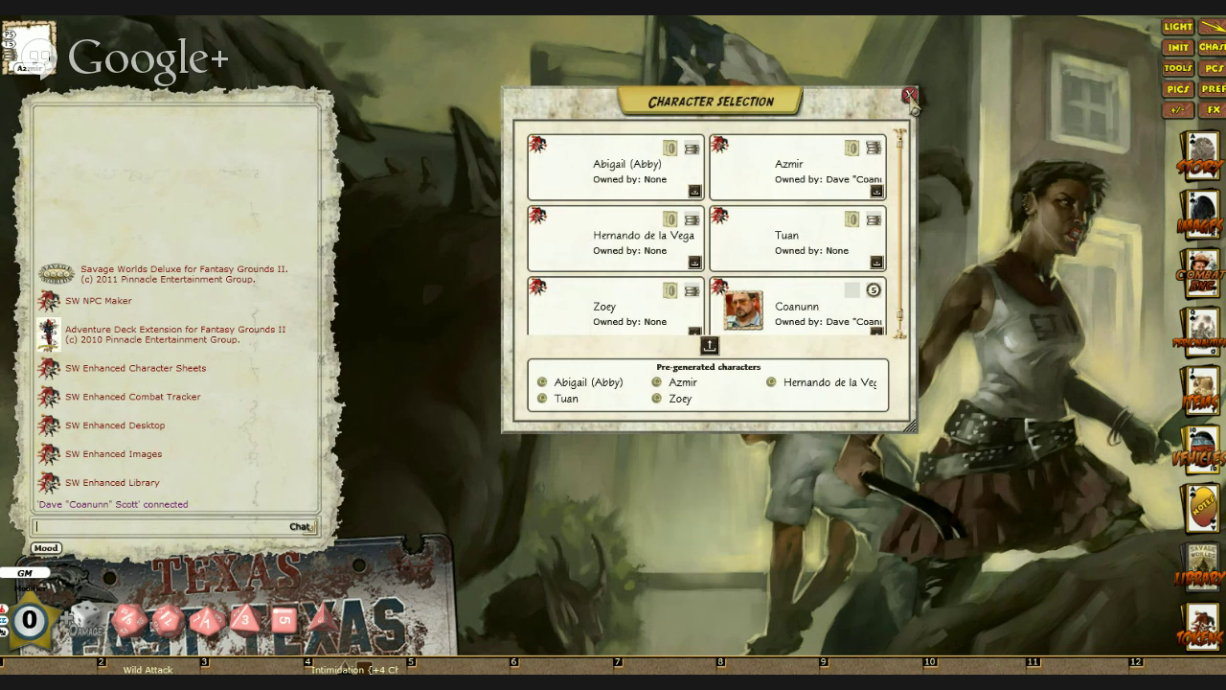
{"action": "left_click", "coordinate": [910, 96]}
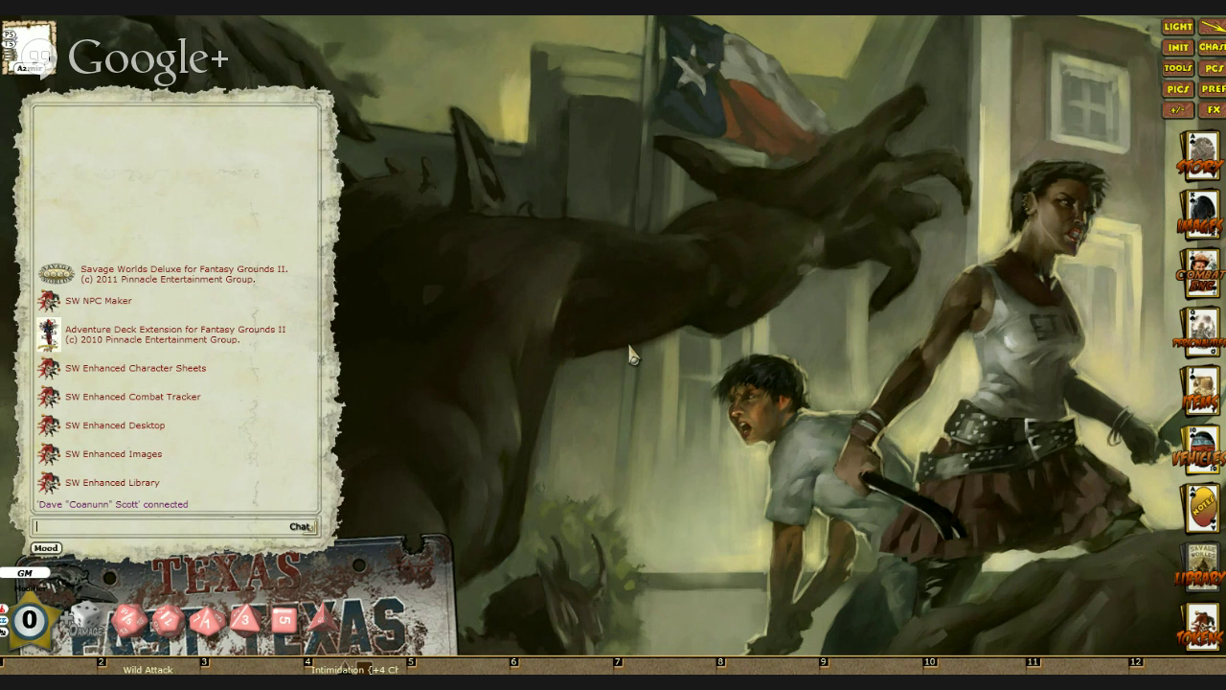
Step: Add bennies to the GM's pool and spend one of them in the chat
{"action": "left_click", "coordinate": [1174, 87]}
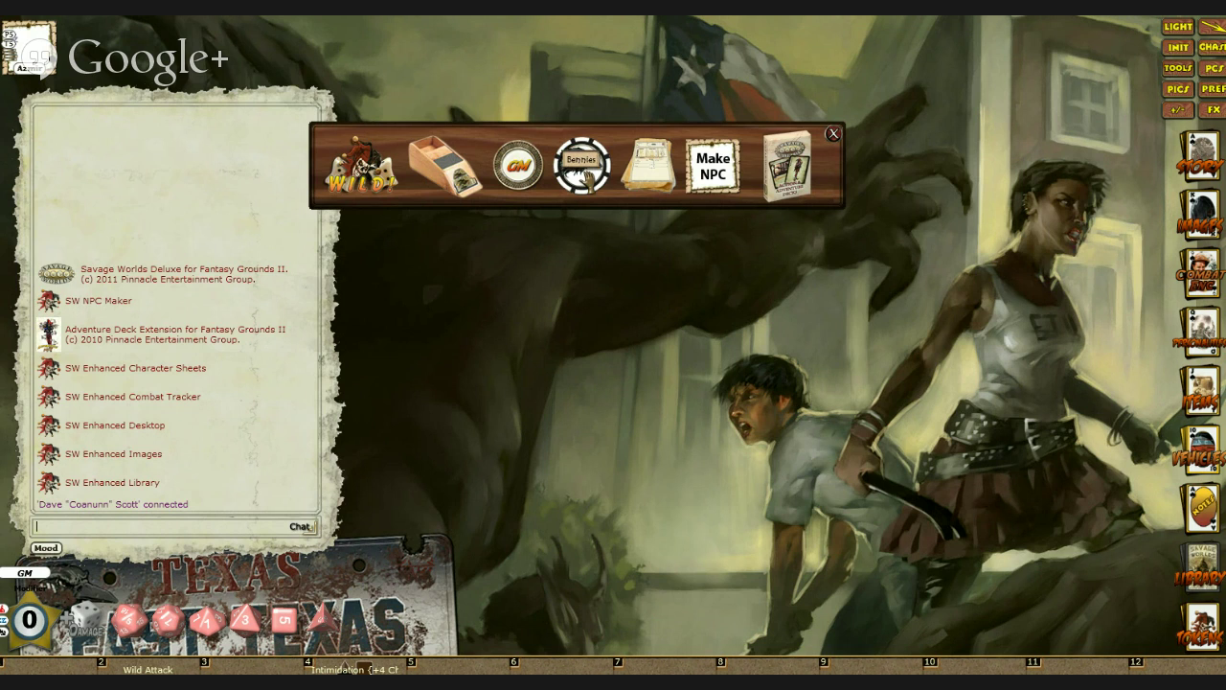
{"action": "left_click", "coordinate": [582, 164]}
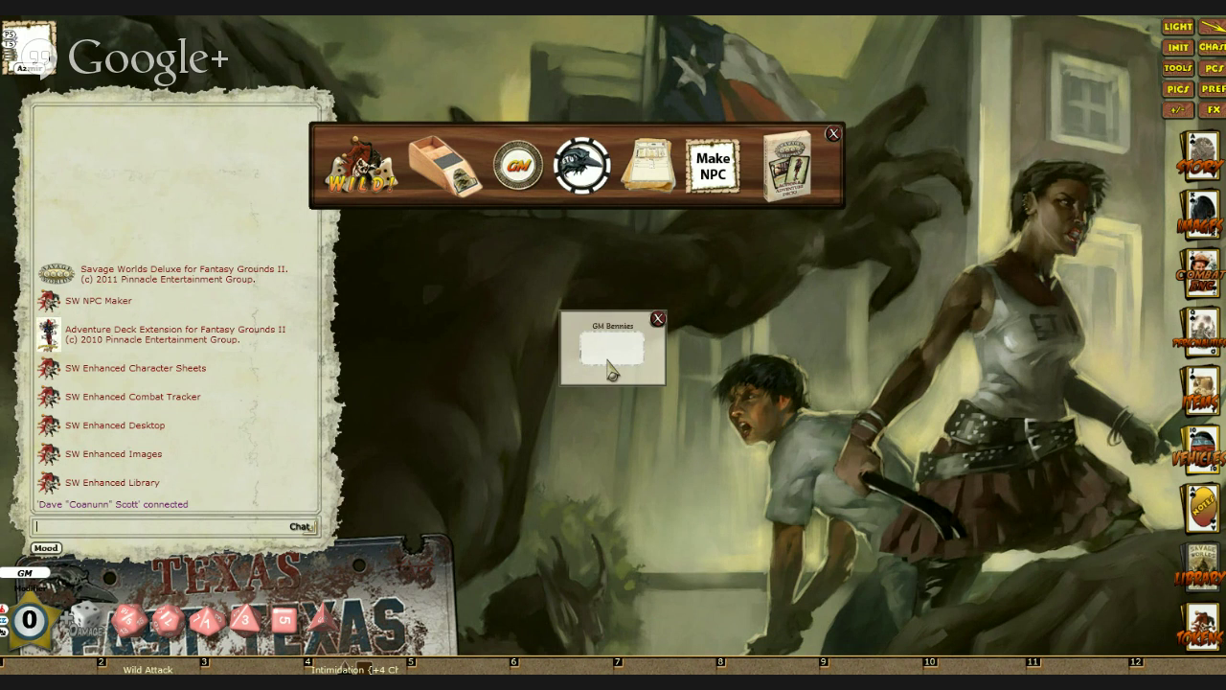
{"action": "scroll", "coordinate": [608, 360], "scroll_direction": "up", "scroll_amount": 4}
{"action": "left_click_drag", "start_coordinate": [628, 354], "coordinate": [153, 326]}
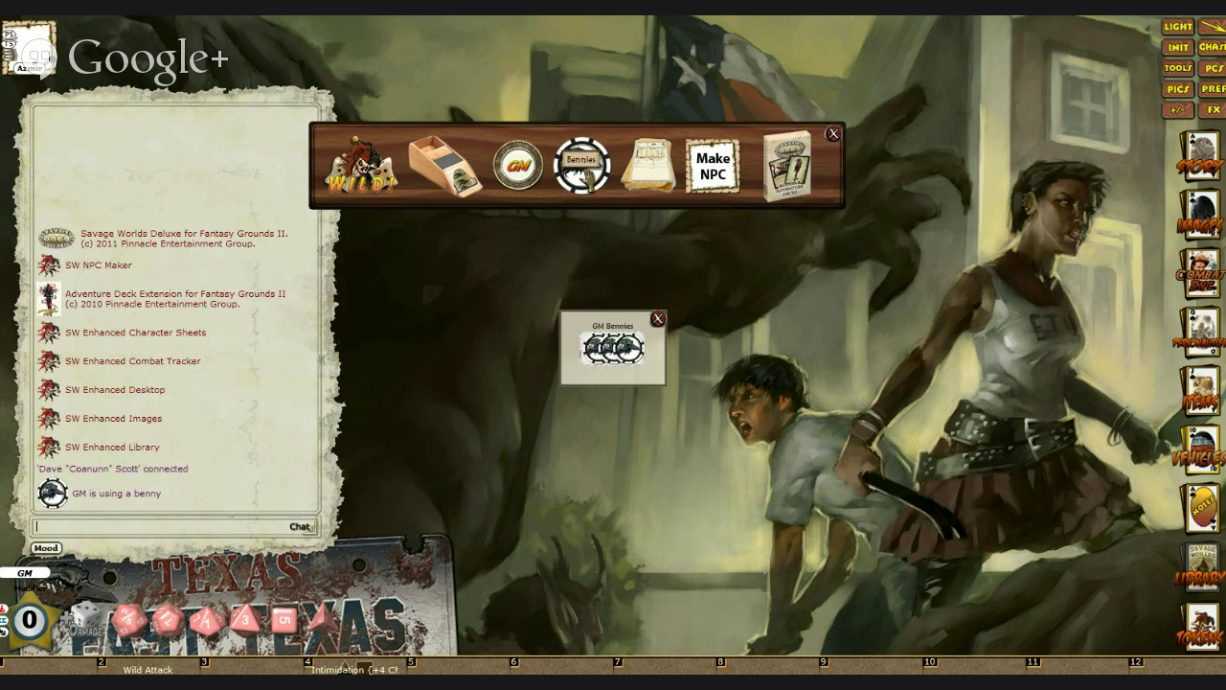
Step: Award Azmir a benny, spend one from Azmir's sheet in the chat, and close the sheet and benny tools
{"action": "left_click_drag", "start_coordinate": [590, 180], "coordinate": [37, 55]}
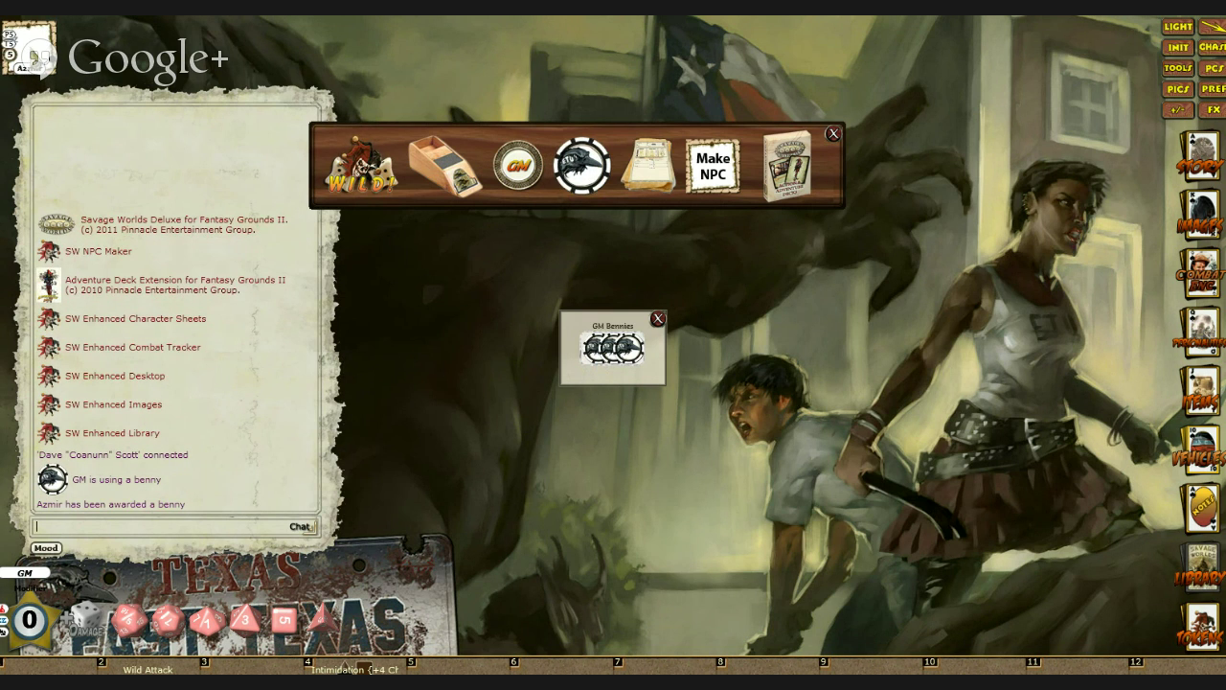
{"action": "double_click", "coordinate": [37, 56]}
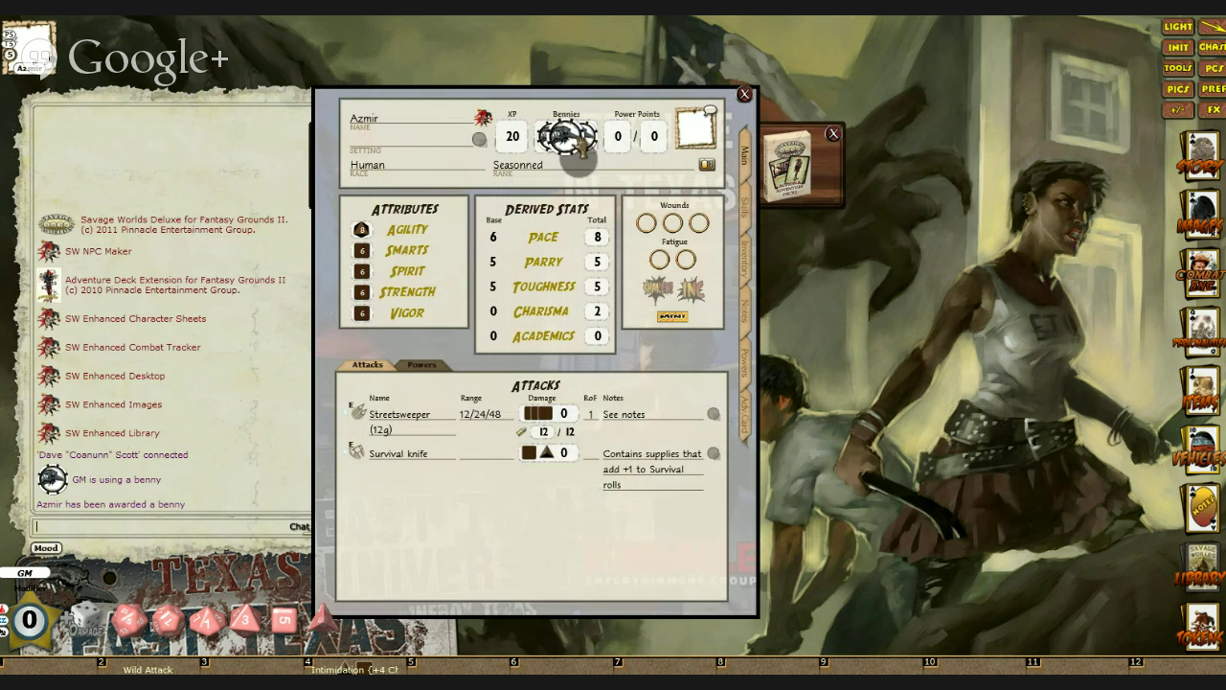
{"action": "left_click_drag", "start_coordinate": [570, 136], "coordinate": [185, 301]}
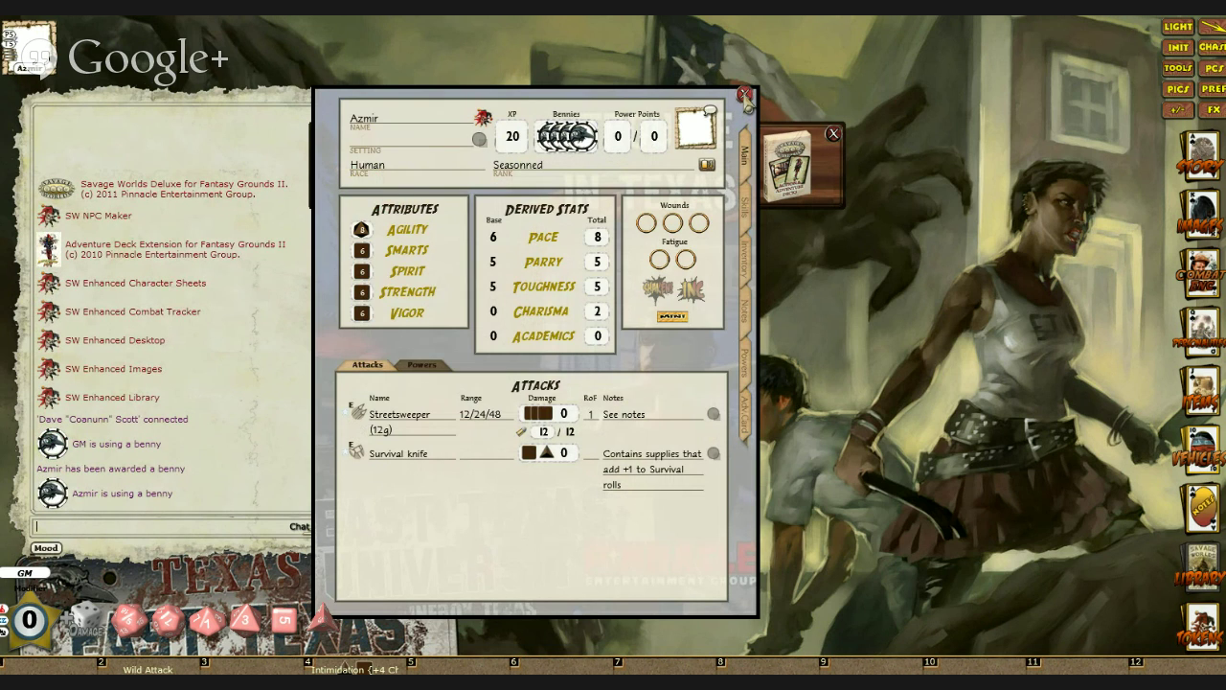
{"action": "left_click", "coordinate": [744, 95]}
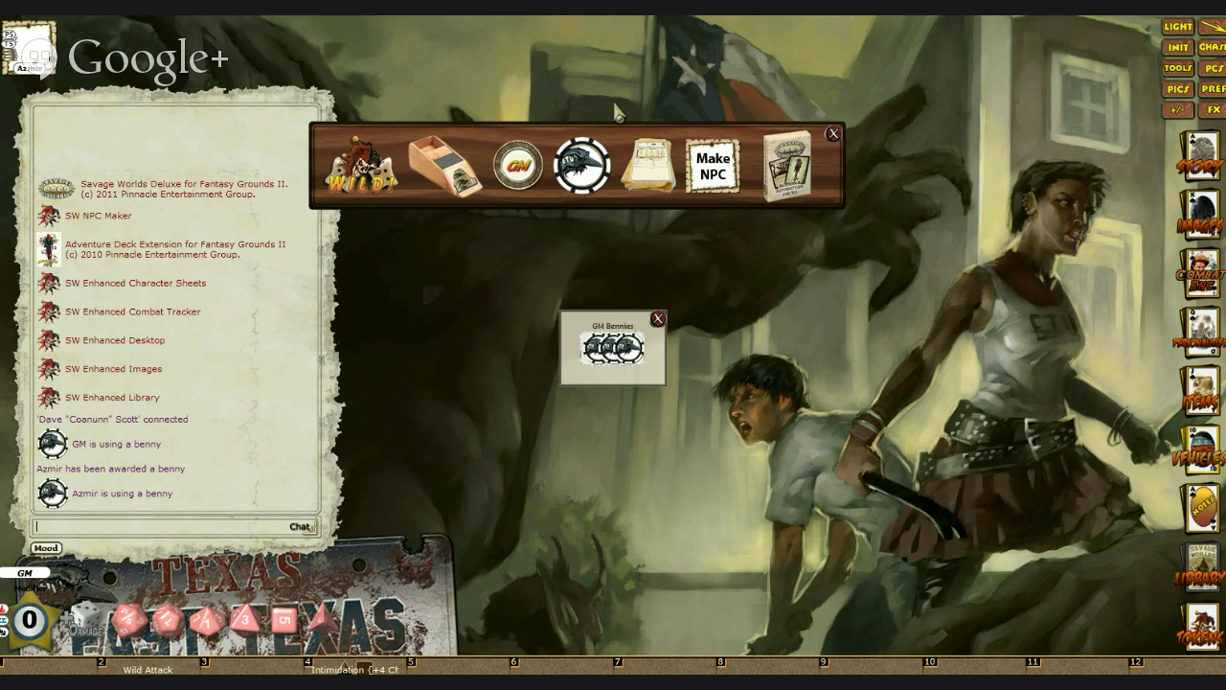
{"action": "left_click", "coordinate": [658, 319]}
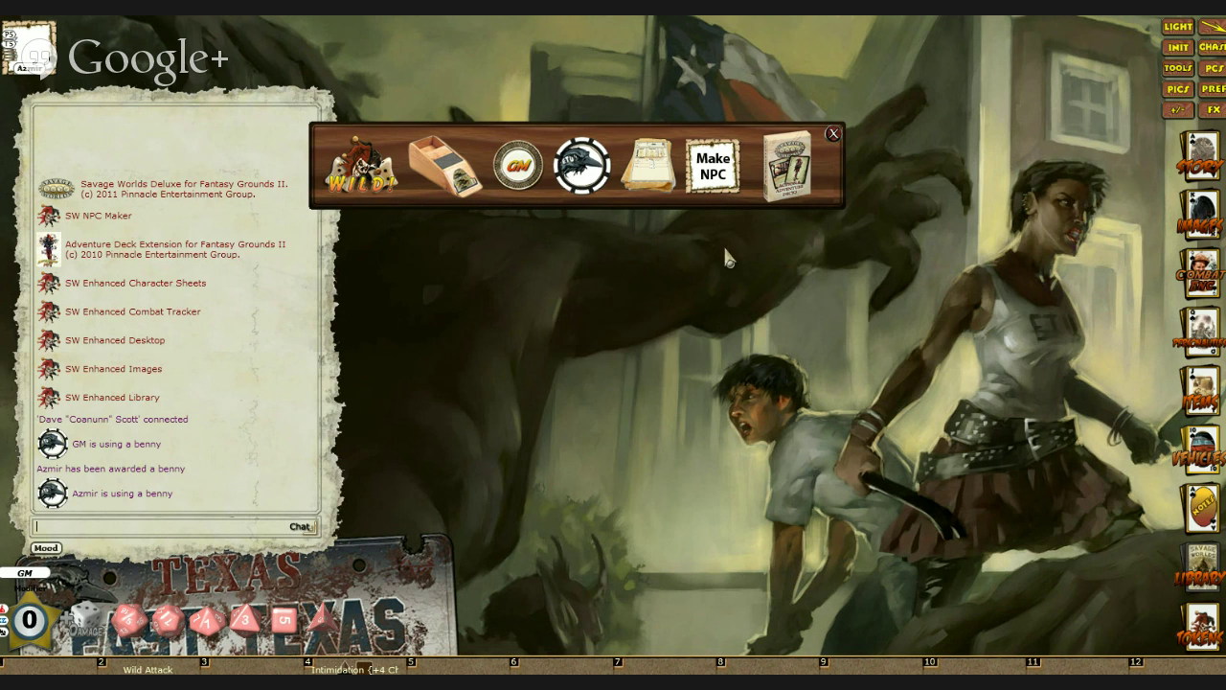
{"action": "left_click", "coordinate": [832, 134]}
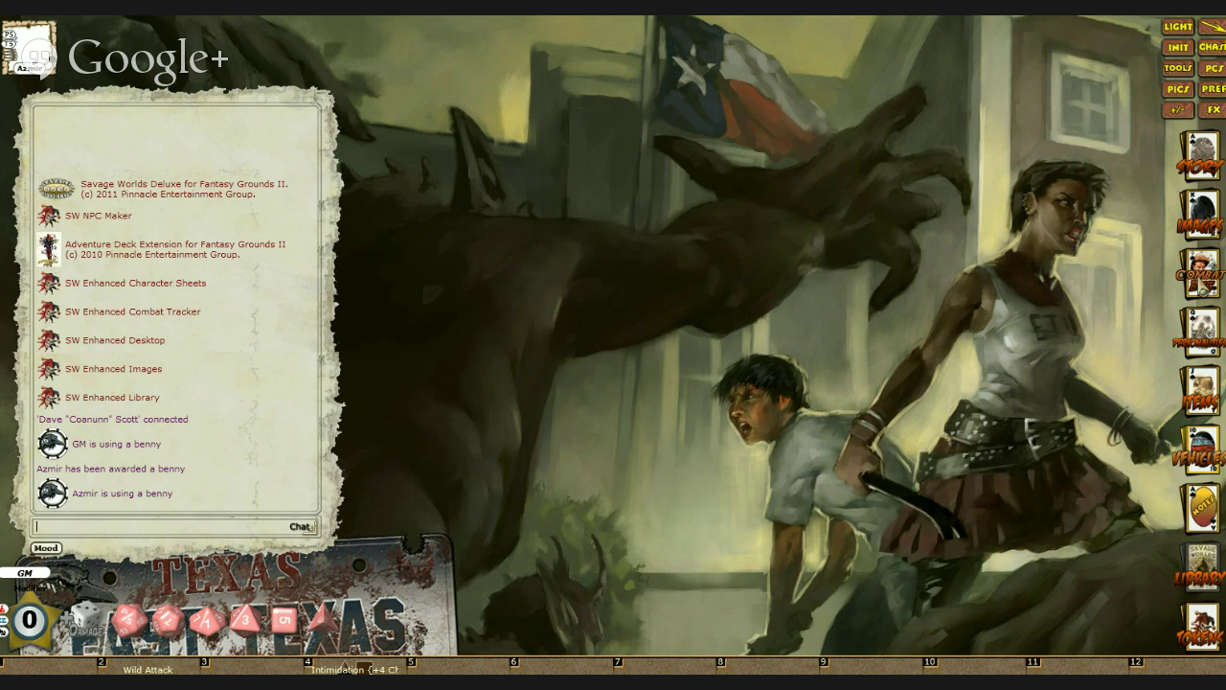
Step: Create a new entry in the Personalities list, open its sheet and move the sheet clear of the list
{"action": "left_click", "coordinate": [1203, 330]}
{"action": "right_click", "coordinate": [593, 311]}
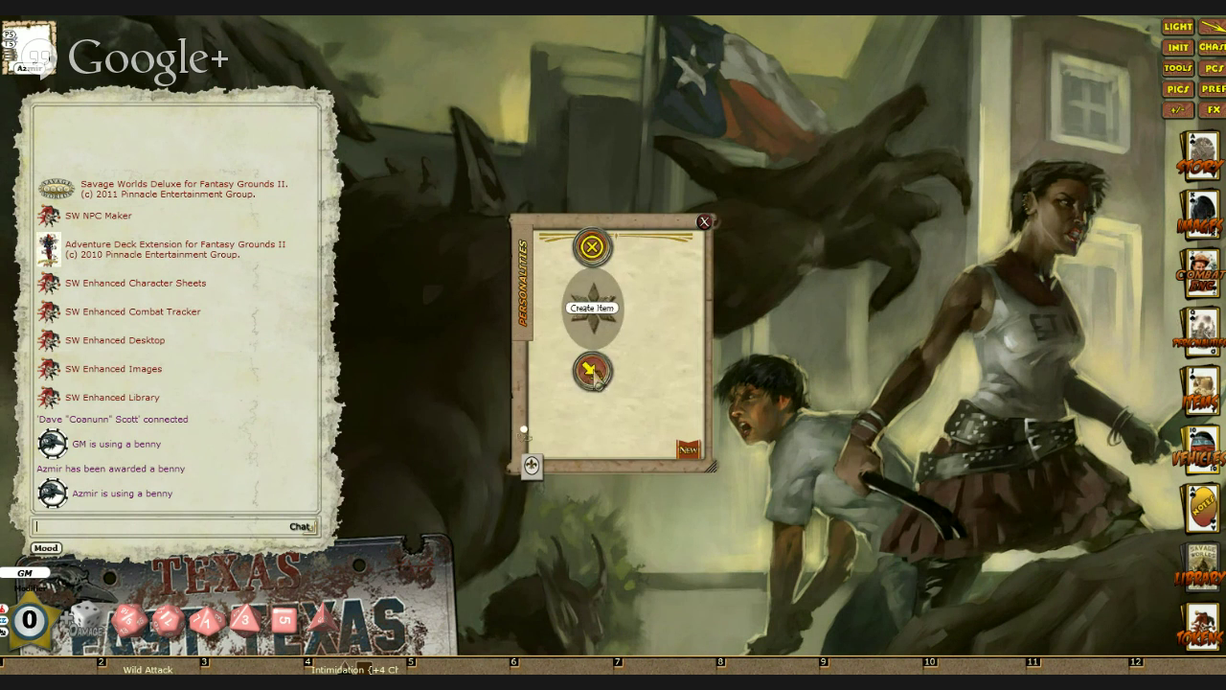
{"action": "left_click", "coordinate": [591, 374]}
{"action": "left_click", "coordinate": [546, 243]}
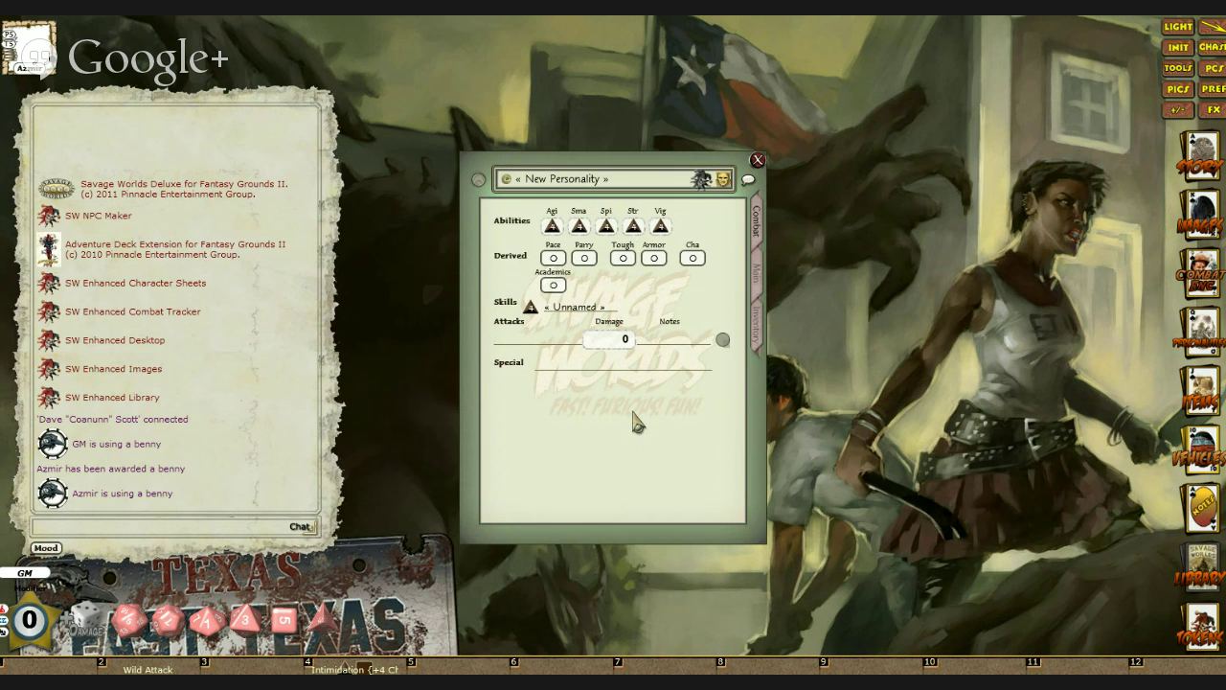
{"action": "left_click_drag", "start_coordinate": [611, 172], "coordinate": [934, 72]}
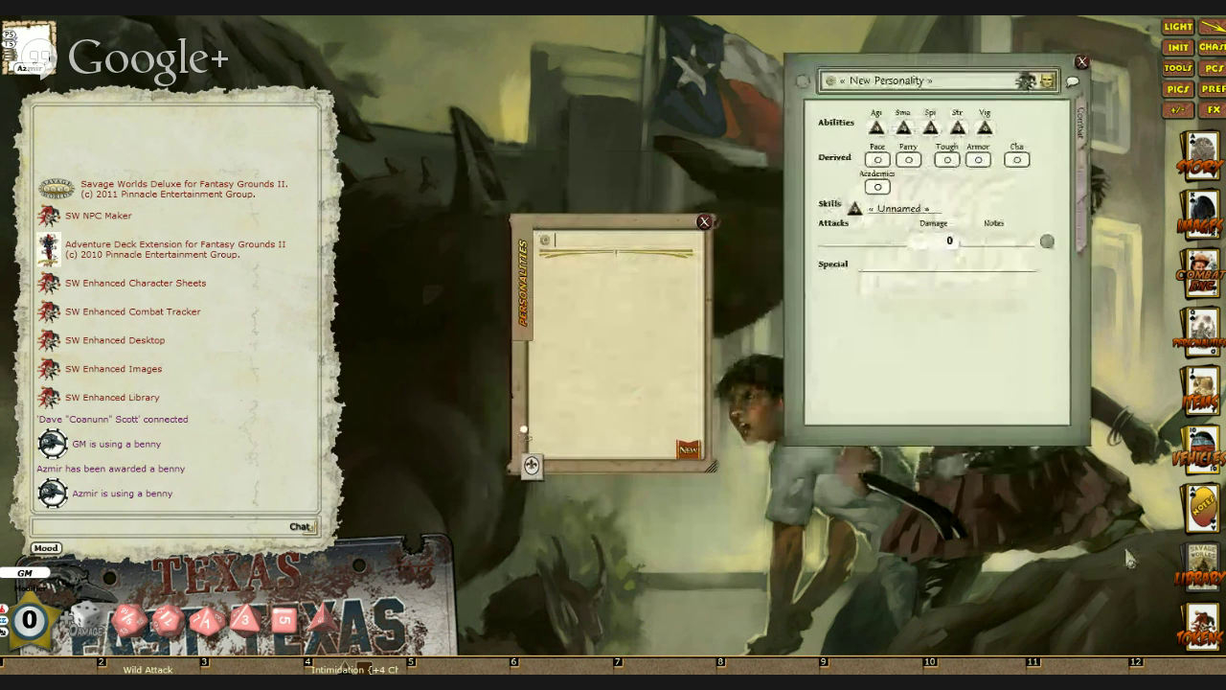
Step: Browse the creatures in the SW Deluxe GM Guide's Bestiary from the library and close the Bestiary
{"action": "left_click", "coordinate": [1203, 570]}
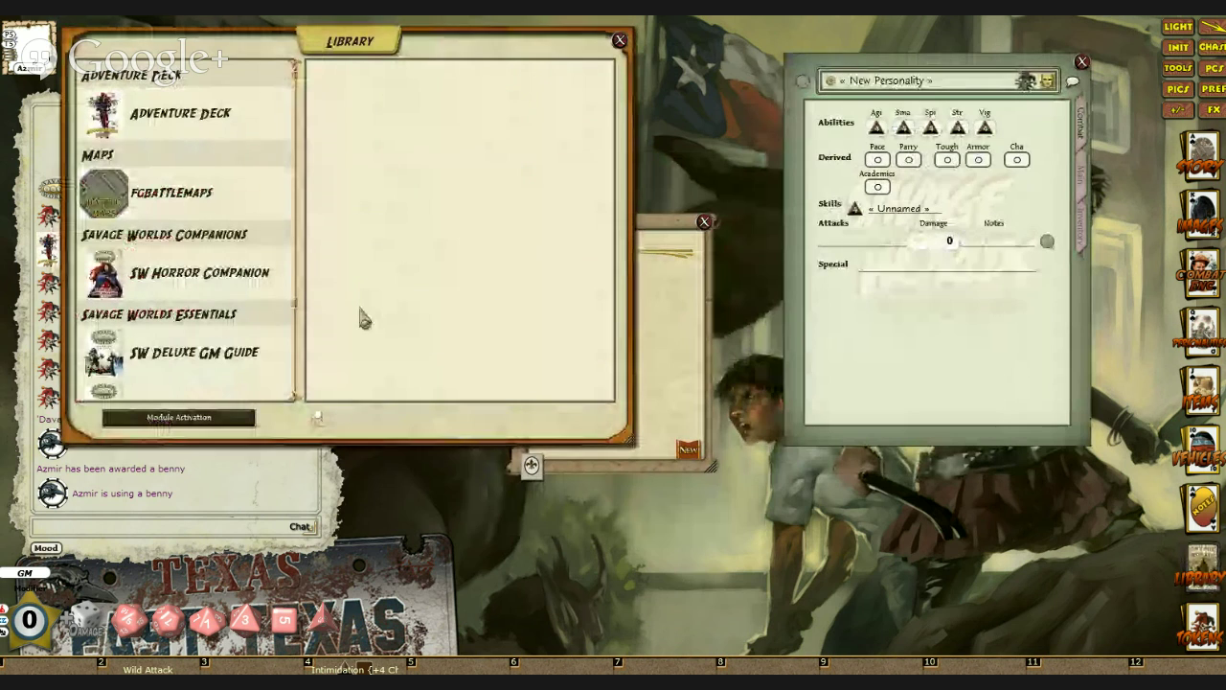
{"action": "left_click", "coordinate": [189, 365]}
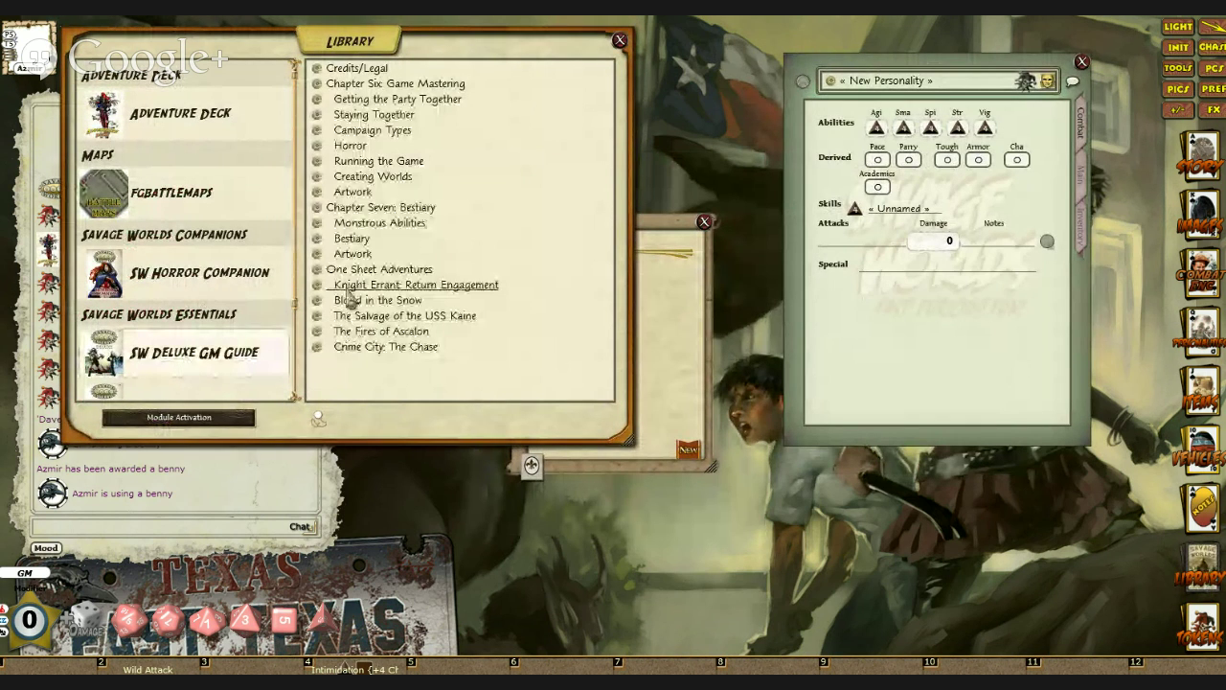
{"action": "left_click", "coordinate": [318, 247]}
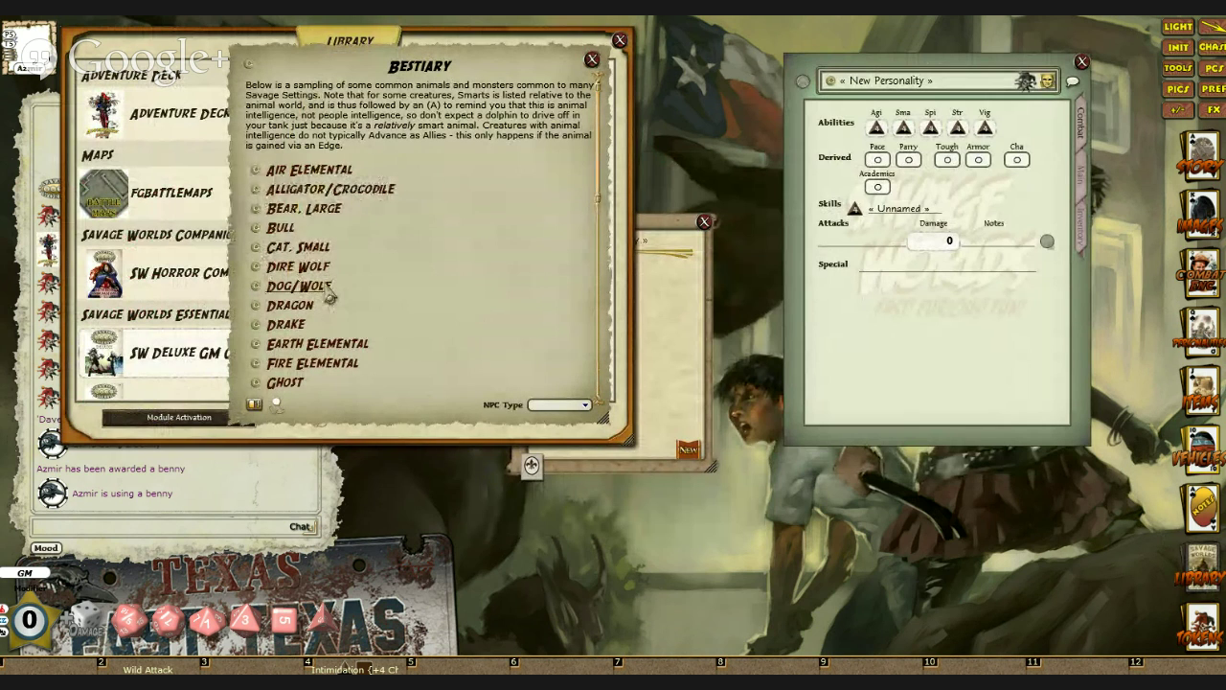
{"action": "scroll", "coordinate": [316, 269], "scroll_direction": "down", "scroll_amount": 5}
{"action": "scroll", "coordinate": [328, 297], "scroll_direction": "down", "scroll_amount": 3}
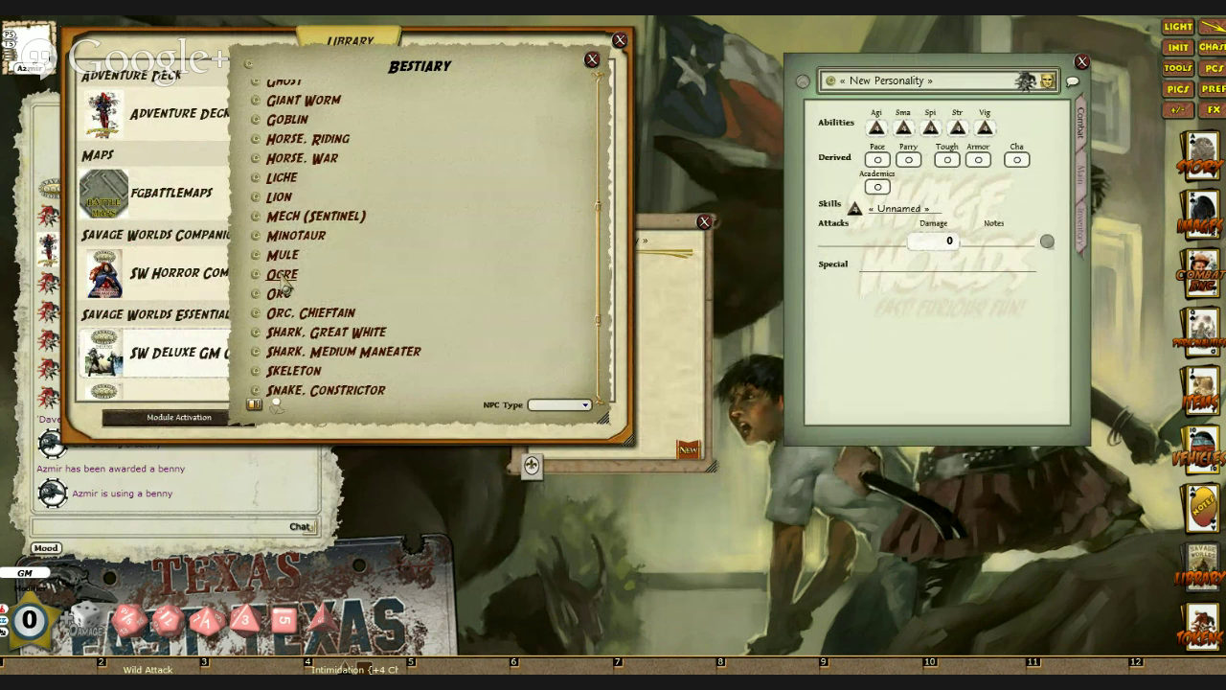
{"action": "scroll", "coordinate": [345, 304], "scroll_direction": "down", "scroll_amount": 3}
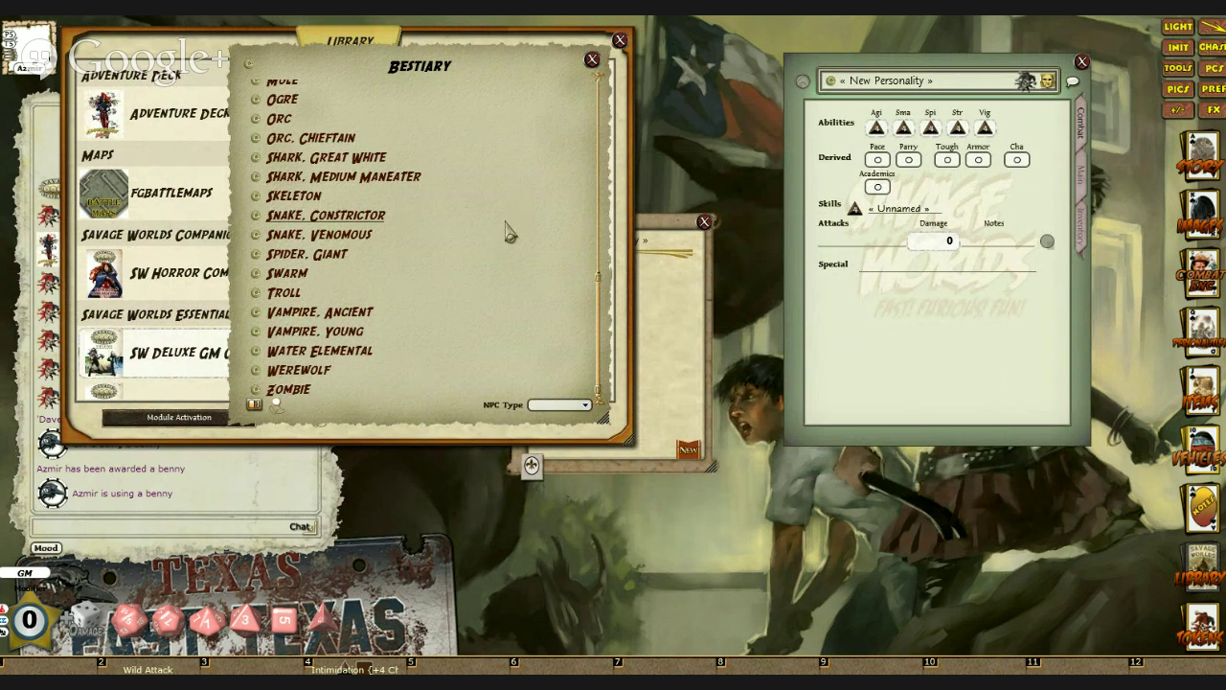
{"action": "left_click", "coordinate": [593, 60]}
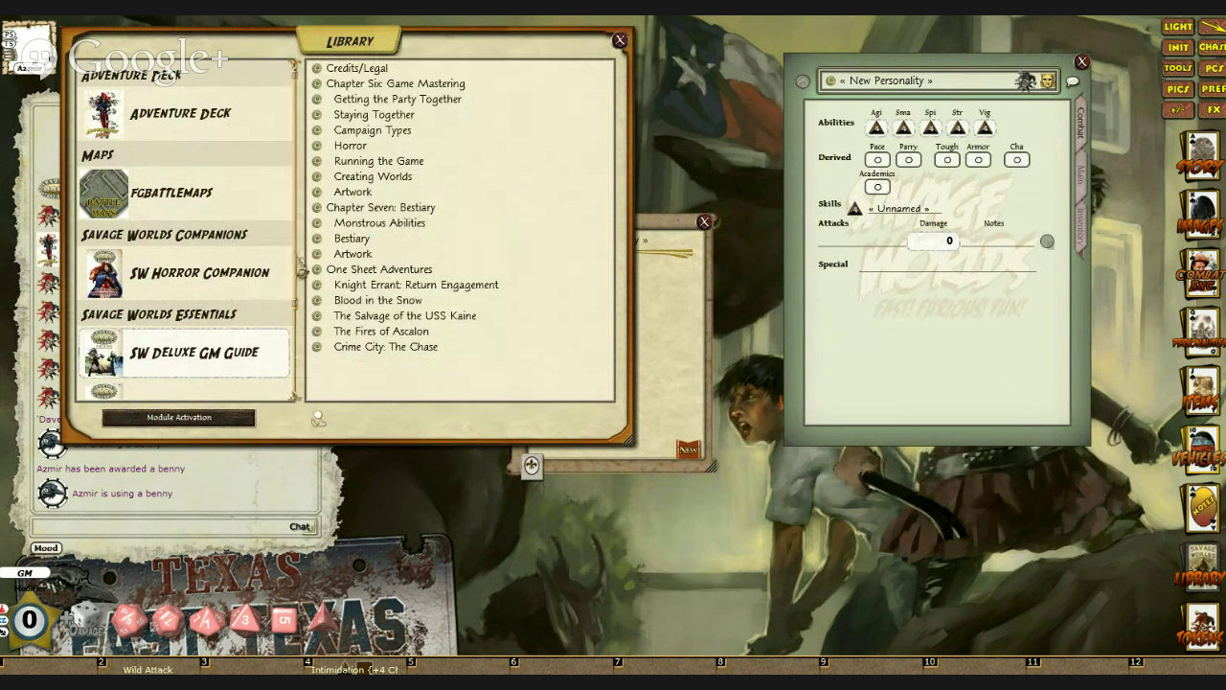
Step: Look through the contents of the SW Horror Companion and Homebrew Campaign modules in the library
{"action": "left_click", "coordinate": [189, 278]}
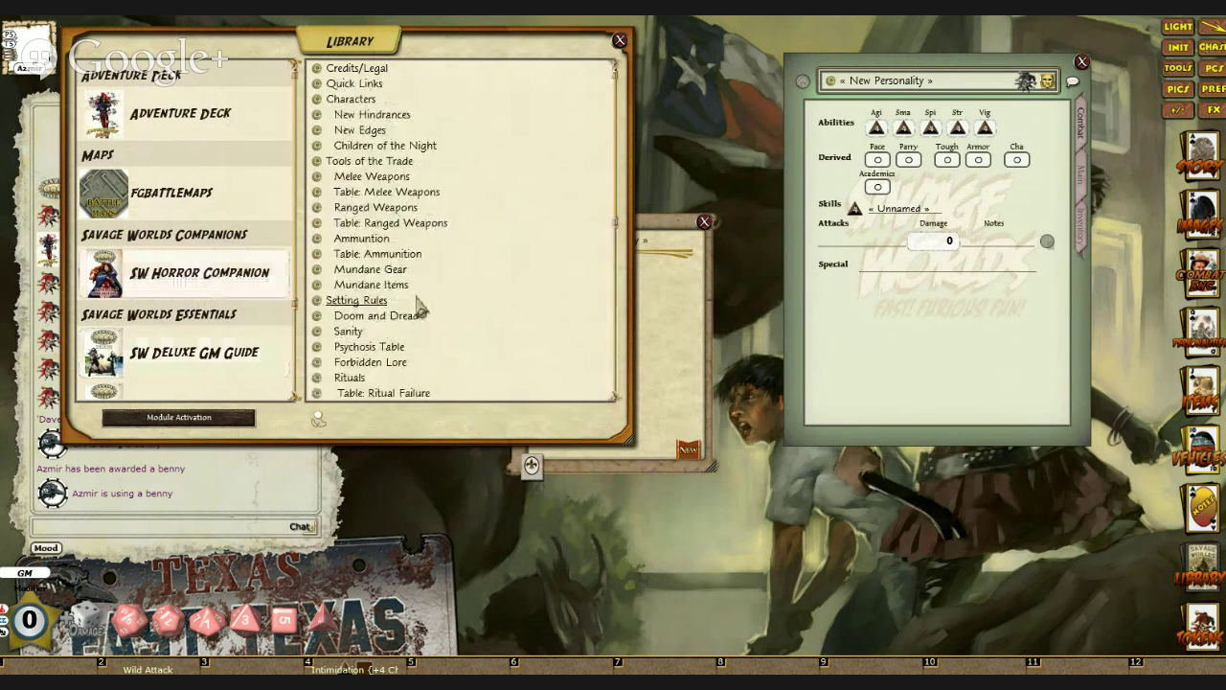
{"action": "scroll", "coordinate": [414, 298], "scroll_direction": "down", "scroll_amount": 10}
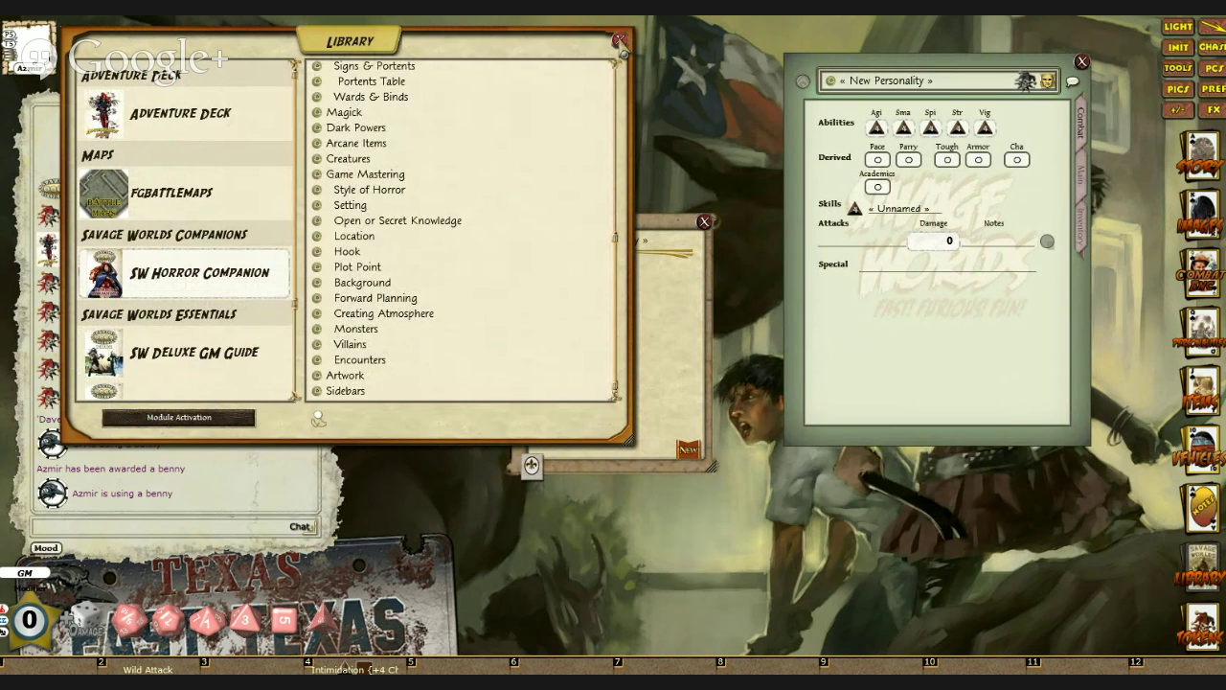
{"action": "scroll", "coordinate": [232, 292], "scroll_direction": "down", "scroll_amount": 3}
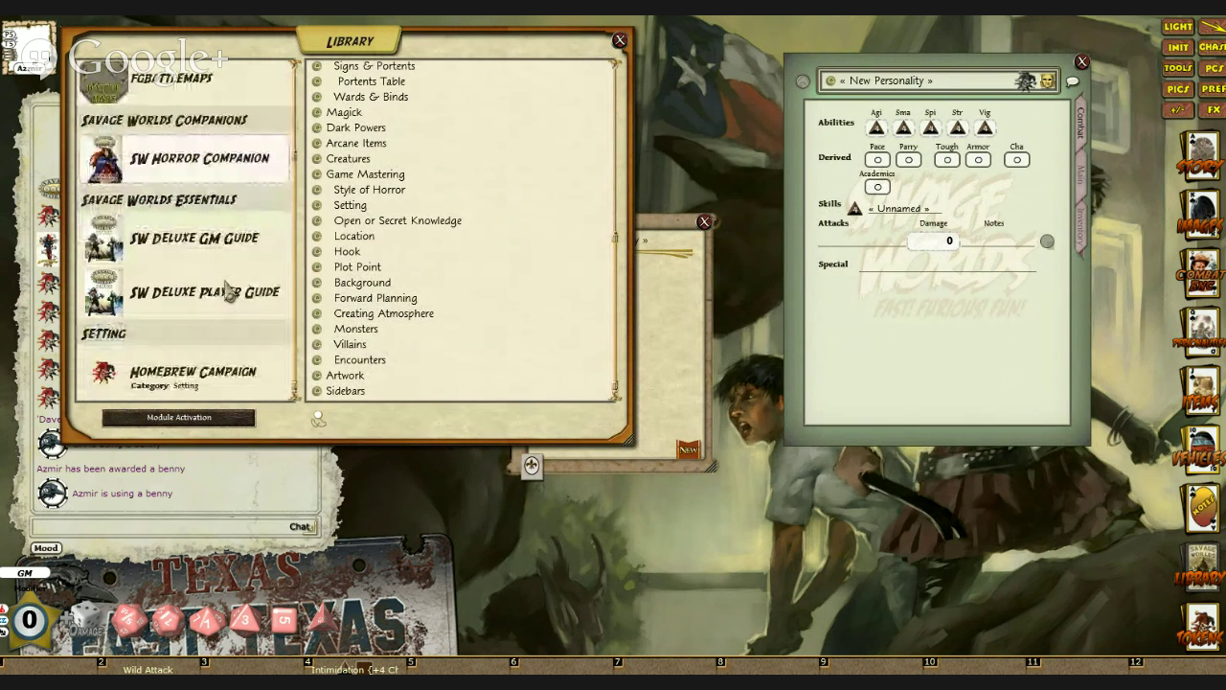
{"action": "left_click", "coordinate": [173, 364]}
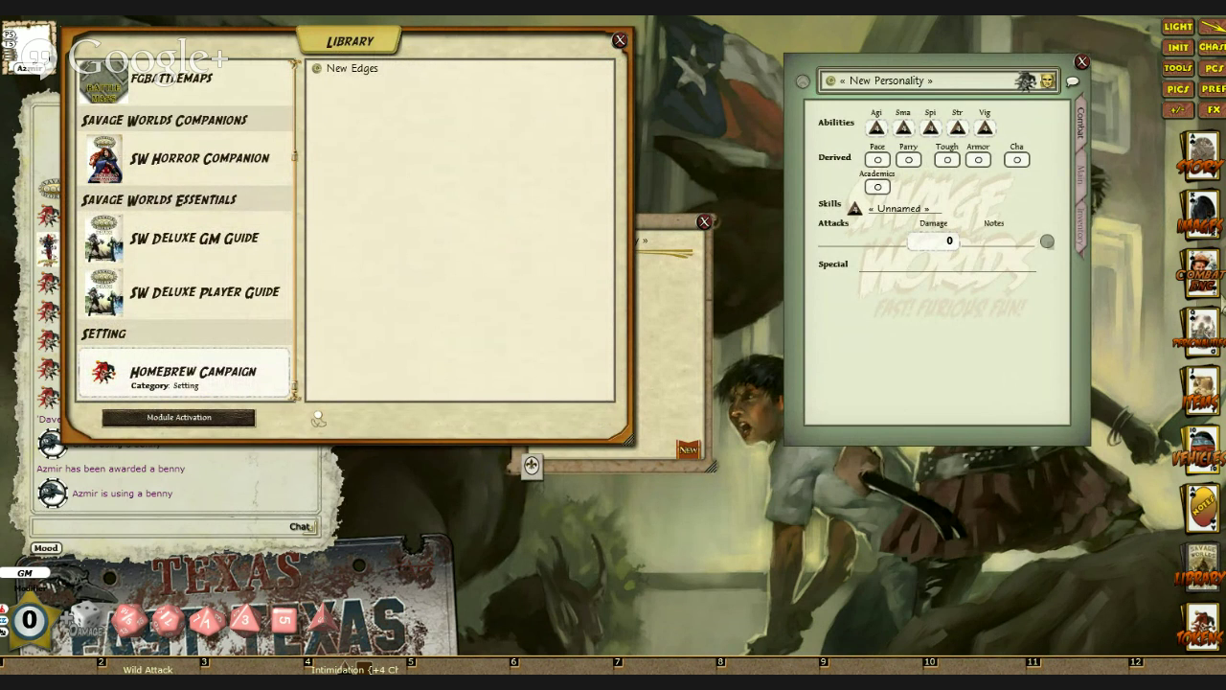
Step: Move the Personalities list beside the library, over the personality sheet, and create a new entry in the Story list
{"action": "left_click", "coordinate": [1203, 330]}
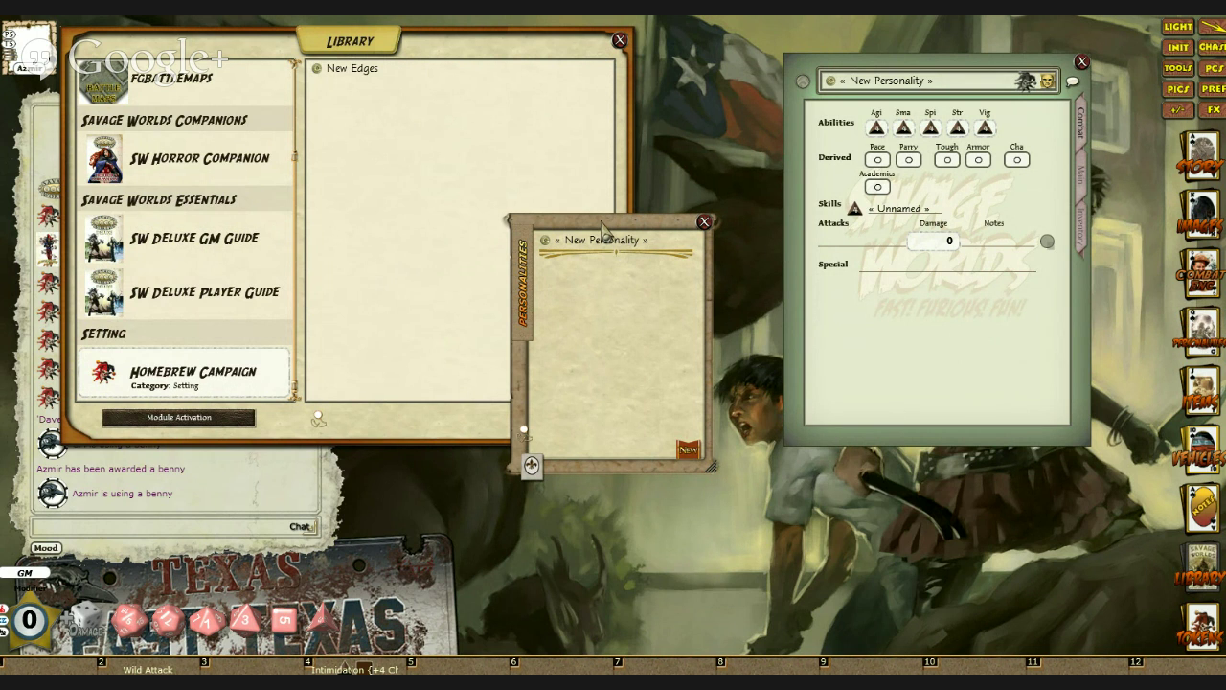
{"action": "left_click_drag", "start_coordinate": [600, 225], "coordinate": [910, 327]}
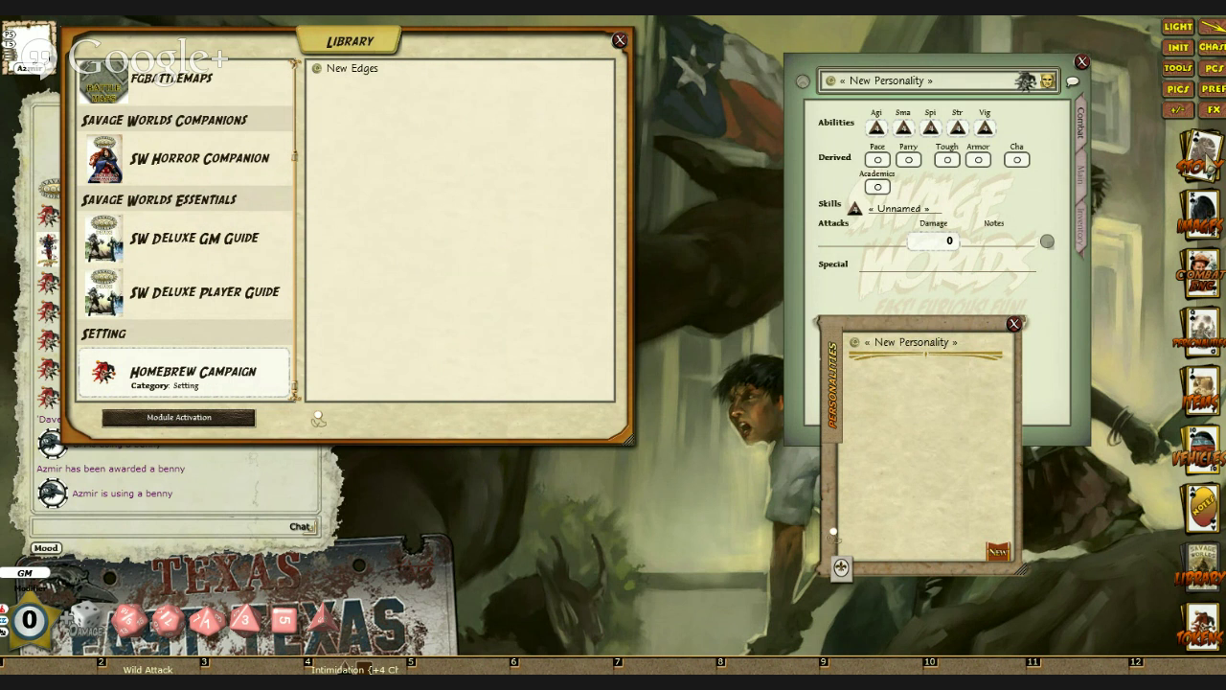
{"action": "left_click", "coordinate": [1201, 155]}
{"action": "left_click_drag", "start_coordinate": [812, 204], "coordinate": [604, 279]}
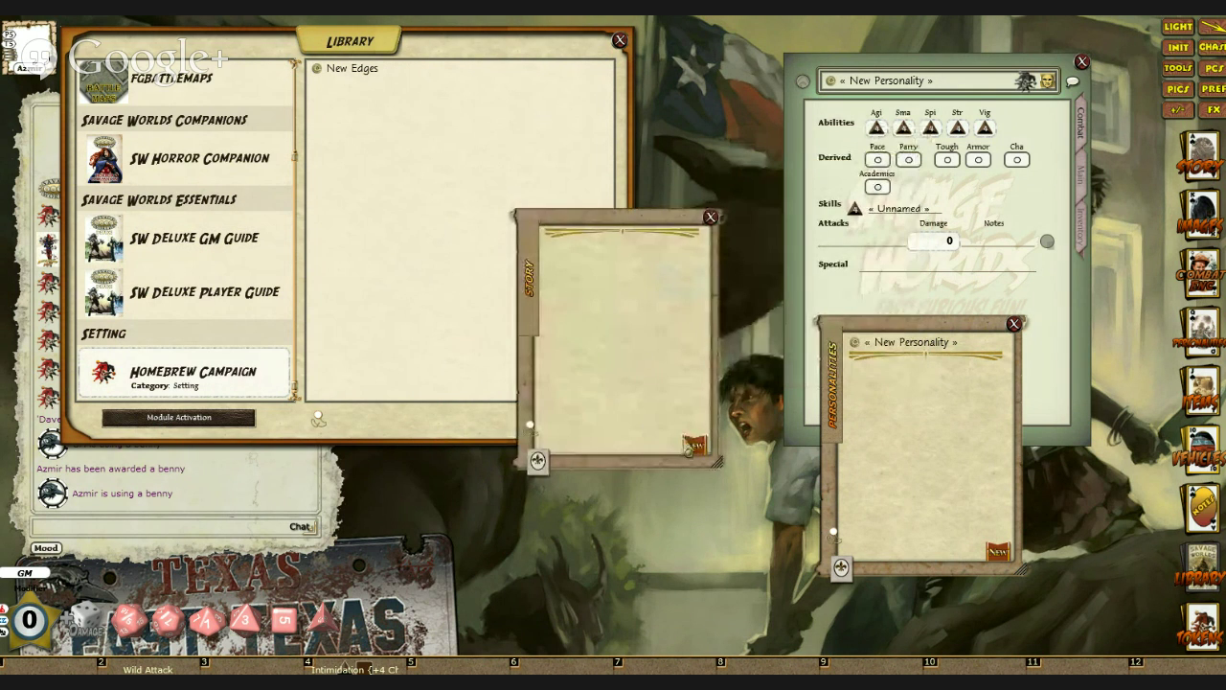
{"action": "left_click", "coordinate": [695, 438]}
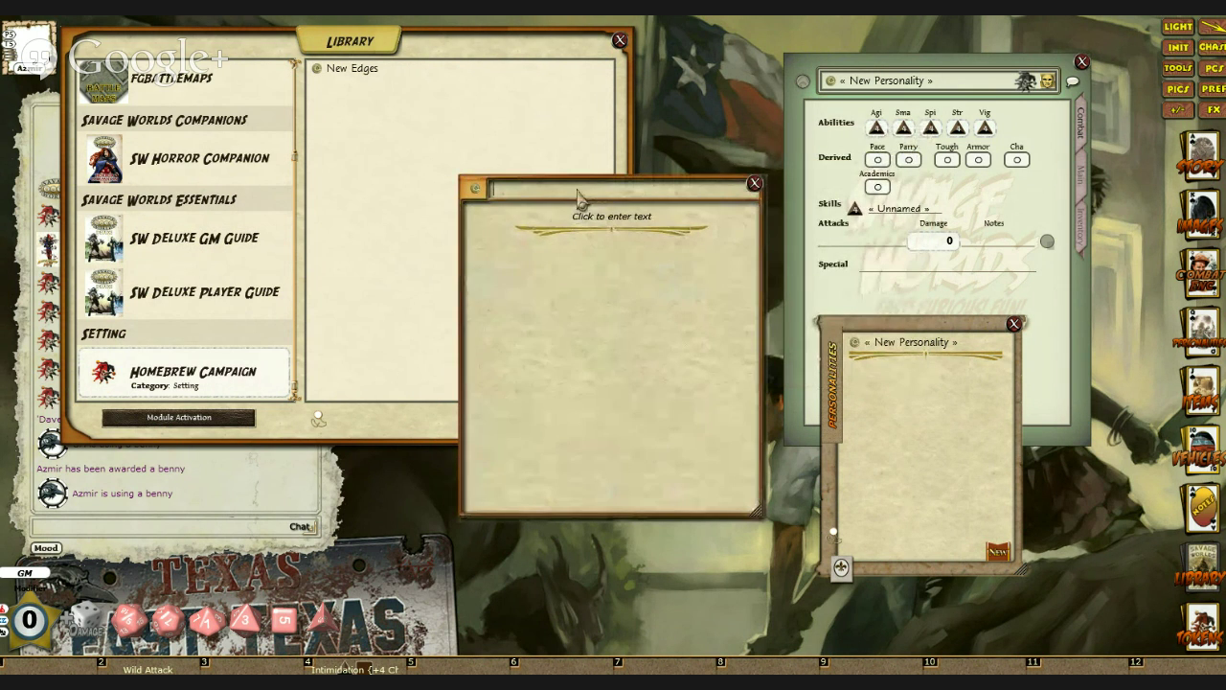
Step: Insert a link labelled Critter into the body of the new story entry, pointing to the new personality
{"action": "left_click", "coordinate": [551, 232]}
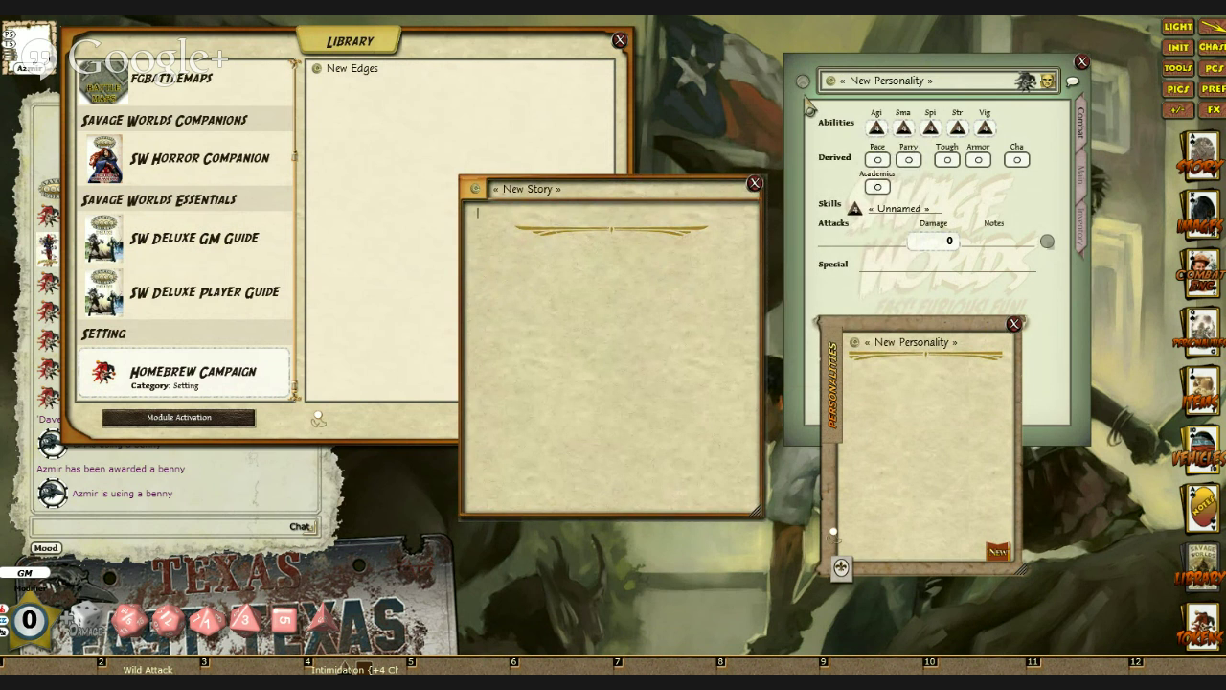
{"action": "right_click", "coordinate": [513, 230]}
{"action": "left_click", "coordinate": [554, 263]}
{"action": "left_click", "coordinate": [512, 304]}
{"action": "type", "text": "Critter"}
{"action": "left_click", "coordinate": [830, 81]}
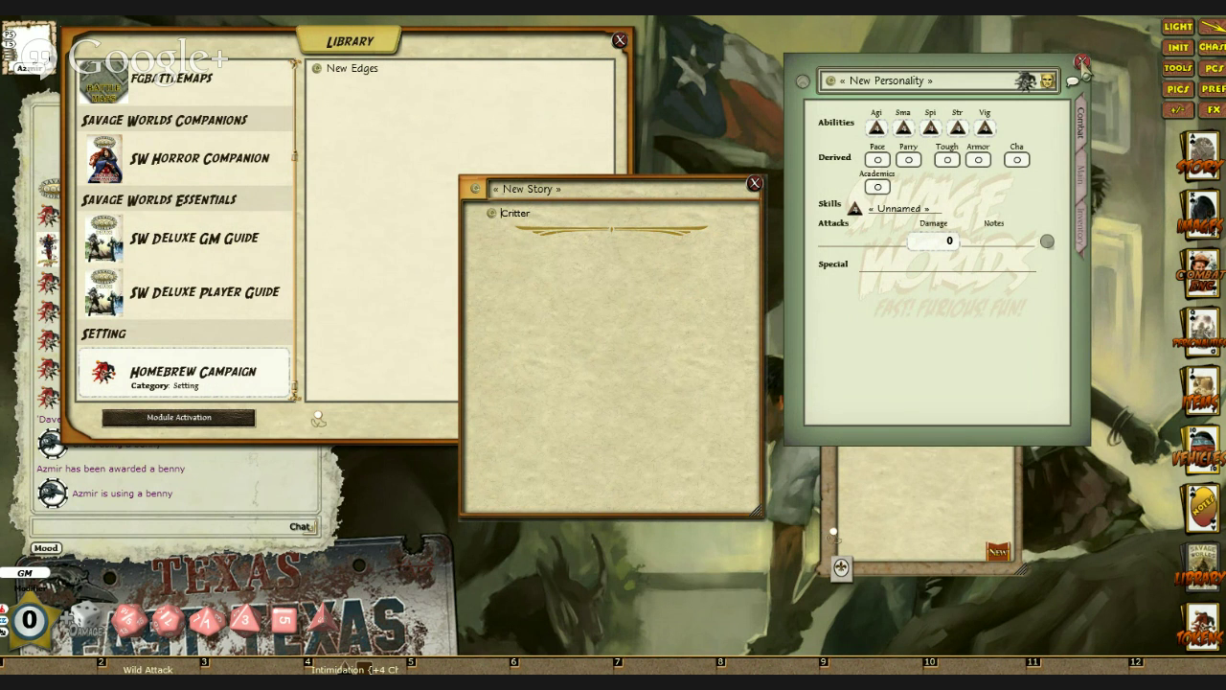
Step: Move the story entry clear of the other windows and close the personality sheet, Story list and Personalities list
{"action": "left_click", "coordinate": [1081, 62]}
{"action": "left_click_drag", "start_coordinate": [688, 346], "coordinate": [1002, 211]}
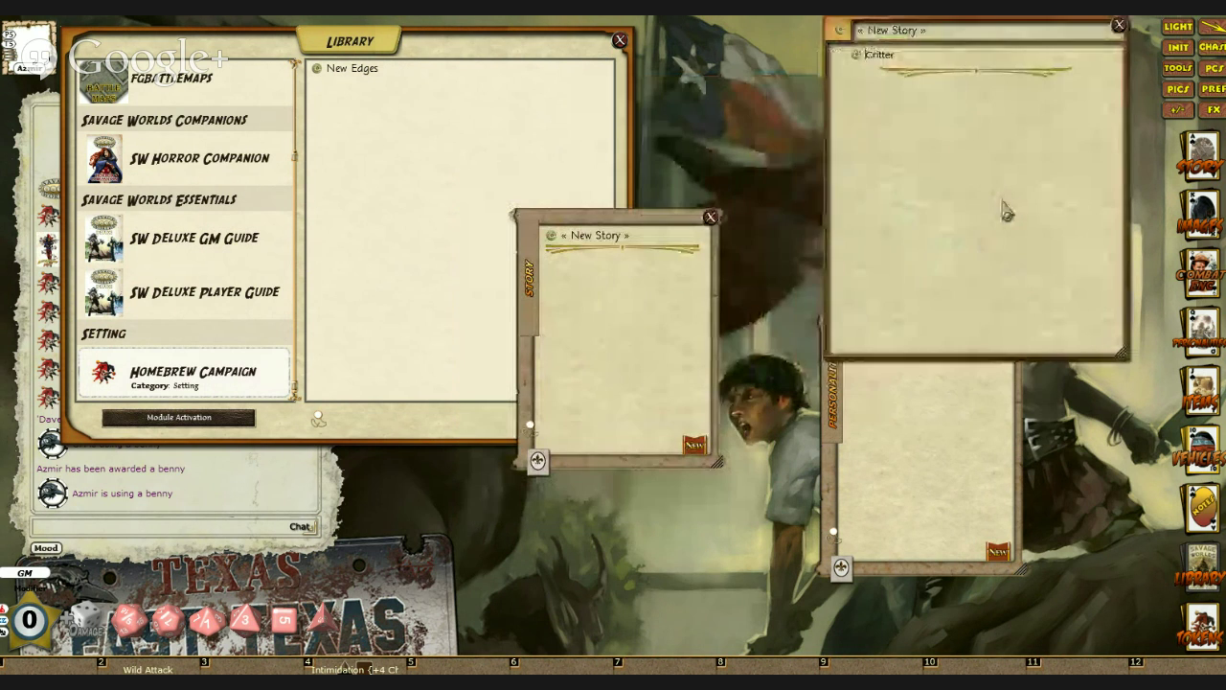
{"action": "left_click", "coordinate": [708, 219]}
{"action": "left_click_drag", "start_coordinate": [905, 411], "coordinate": [828, 493]}
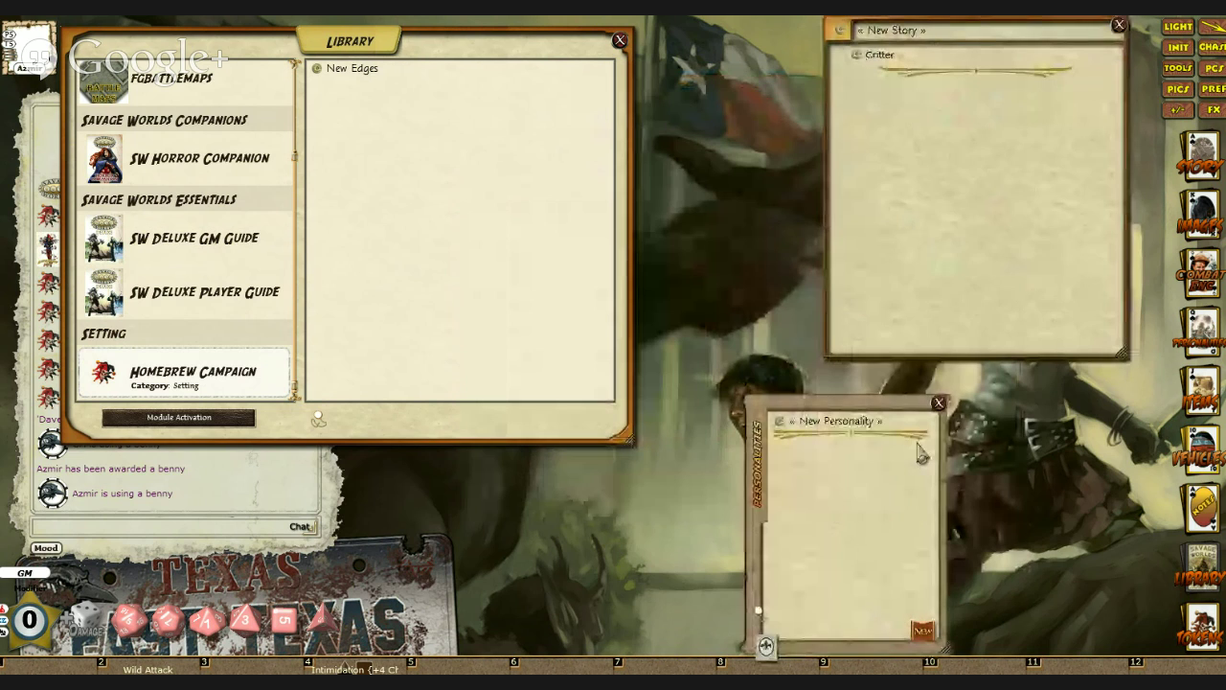
{"action": "left_click", "coordinate": [946, 401]}
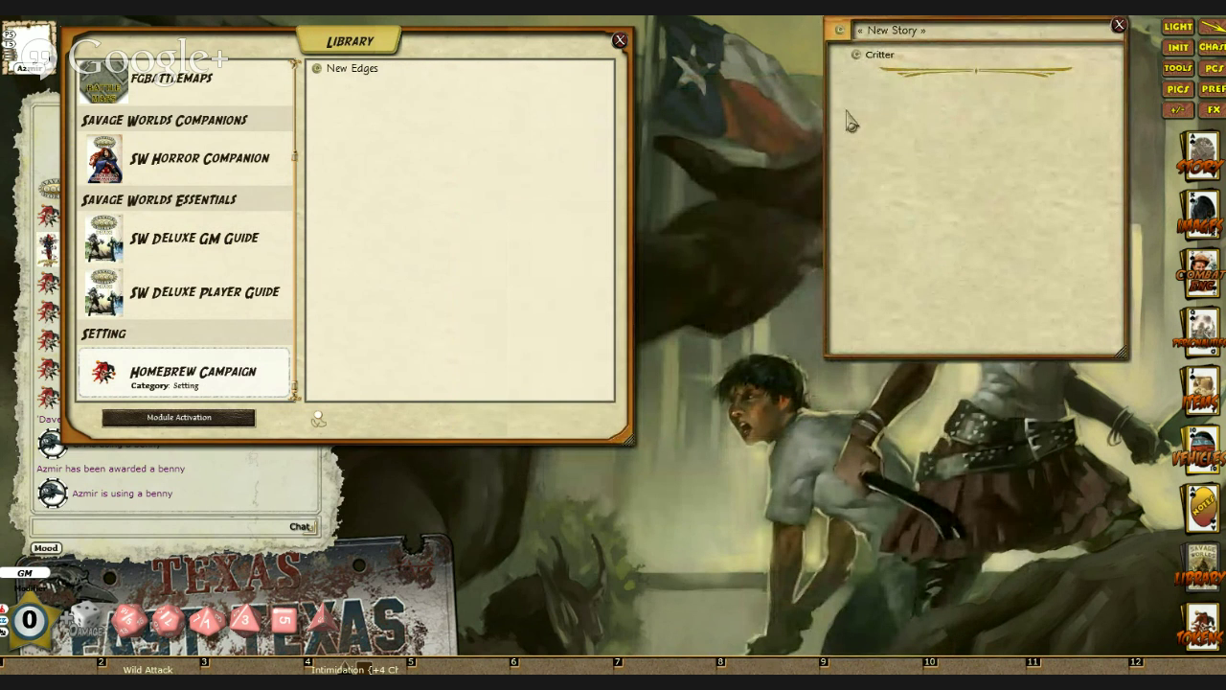
Step: Test the story entry's Critter link by opening the personality sheet, and close the sheet, the story entry and the library
{"action": "left_click", "coordinate": [859, 64]}
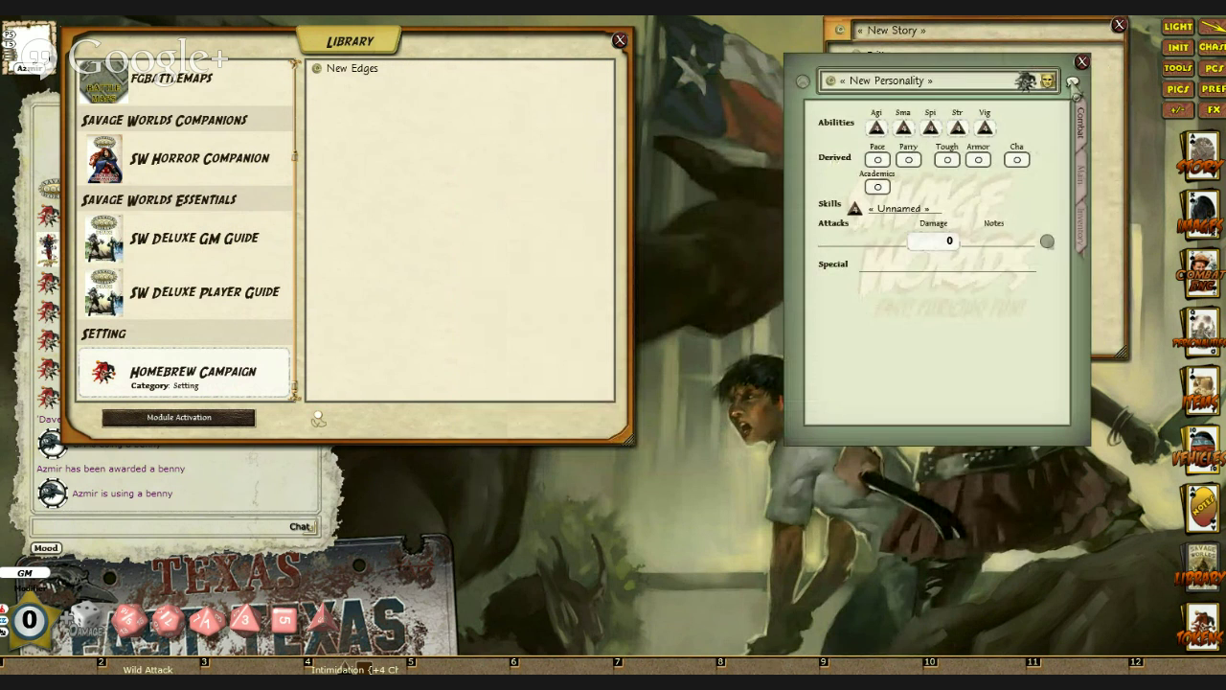
{"action": "left_click", "coordinate": [1082, 62]}
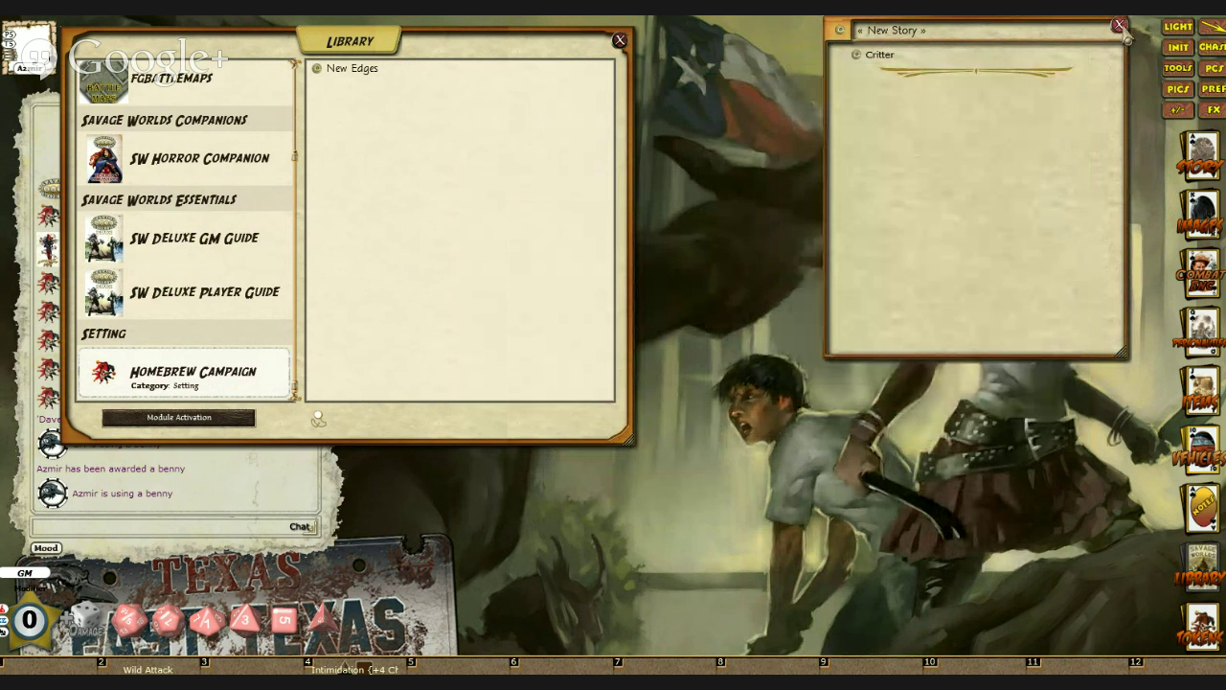
{"action": "left_click", "coordinate": [1120, 27]}
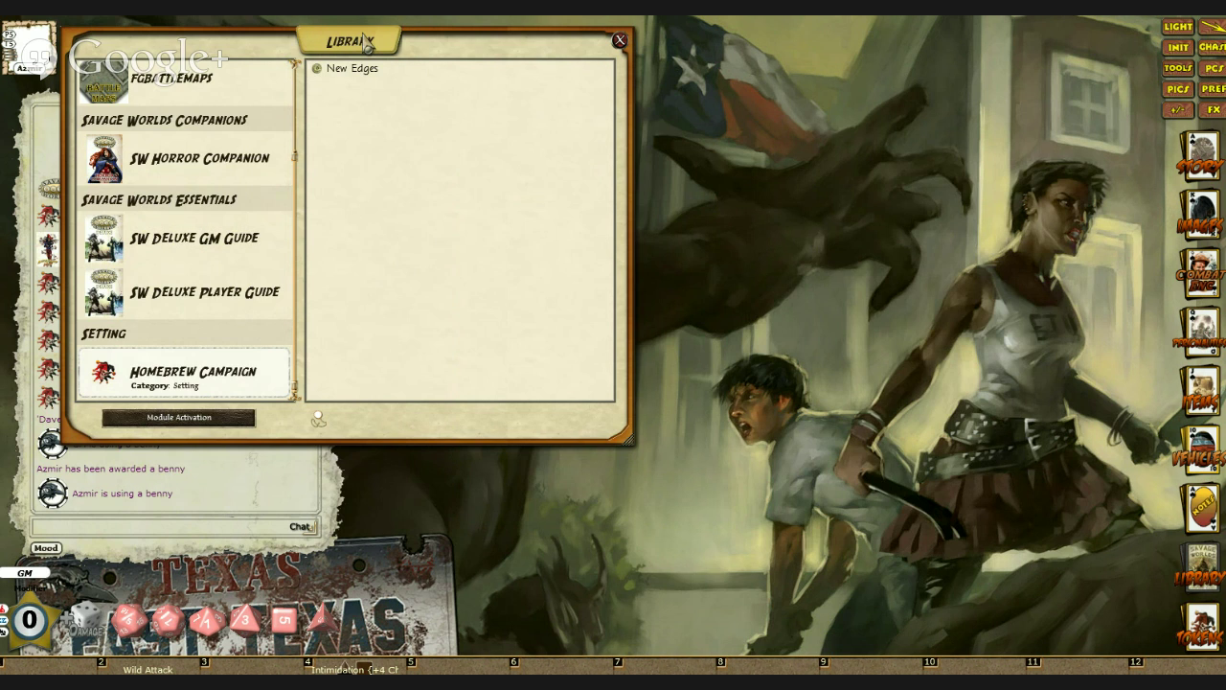
{"action": "left_click_drag", "start_coordinate": [367, 43], "coordinate": [843, 175]}
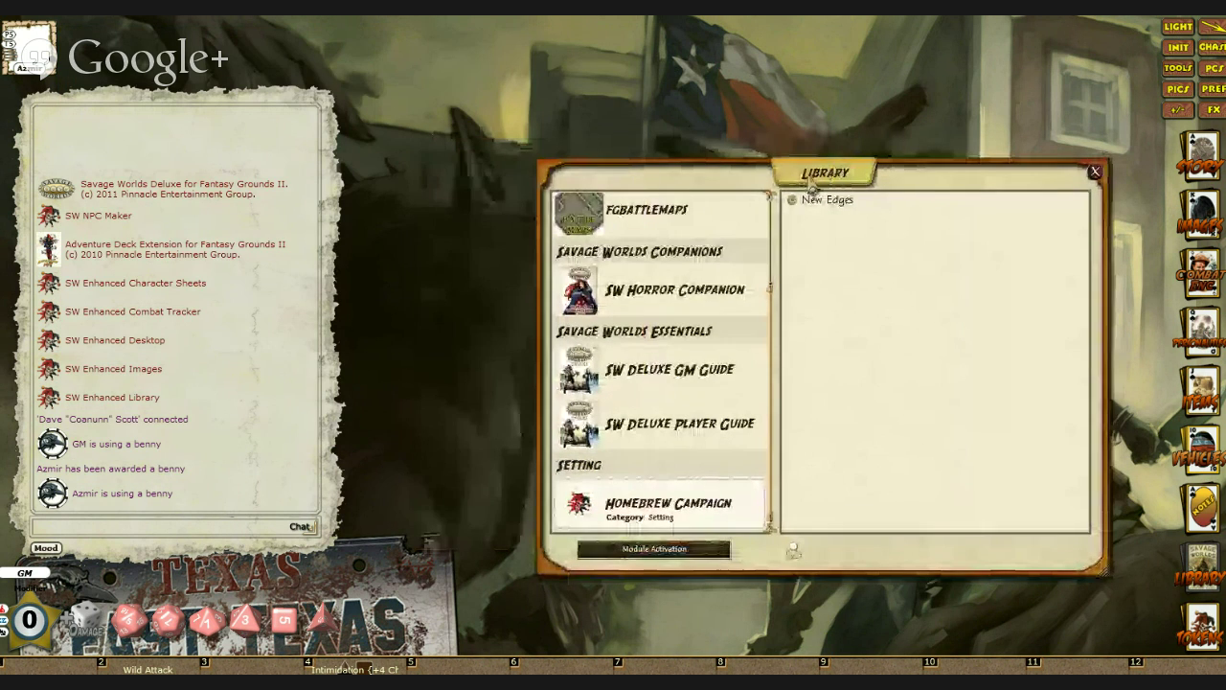
{"action": "left_click", "coordinate": [1096, 173]}
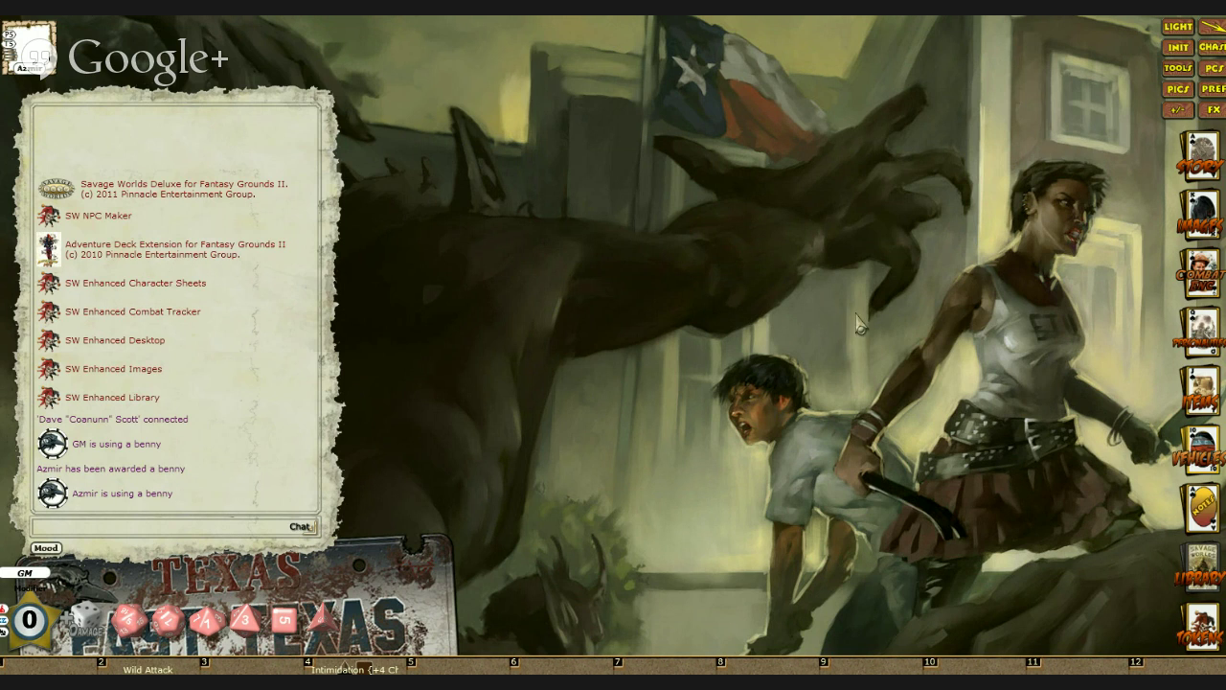
Step: View the Character Selection window, close it, and open the Images list clear of the chat
{"action": "left_click", "coordinate": [1215, 70]}
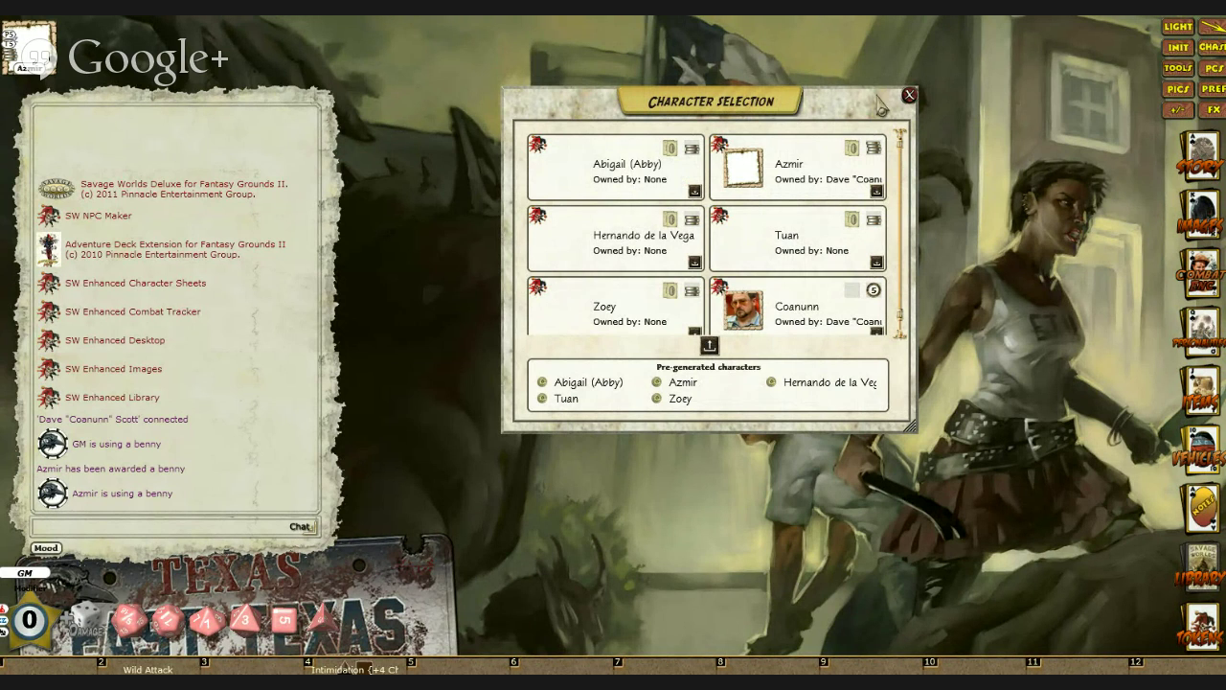
{"action": "left_click", "coordinate": [909, 95]}
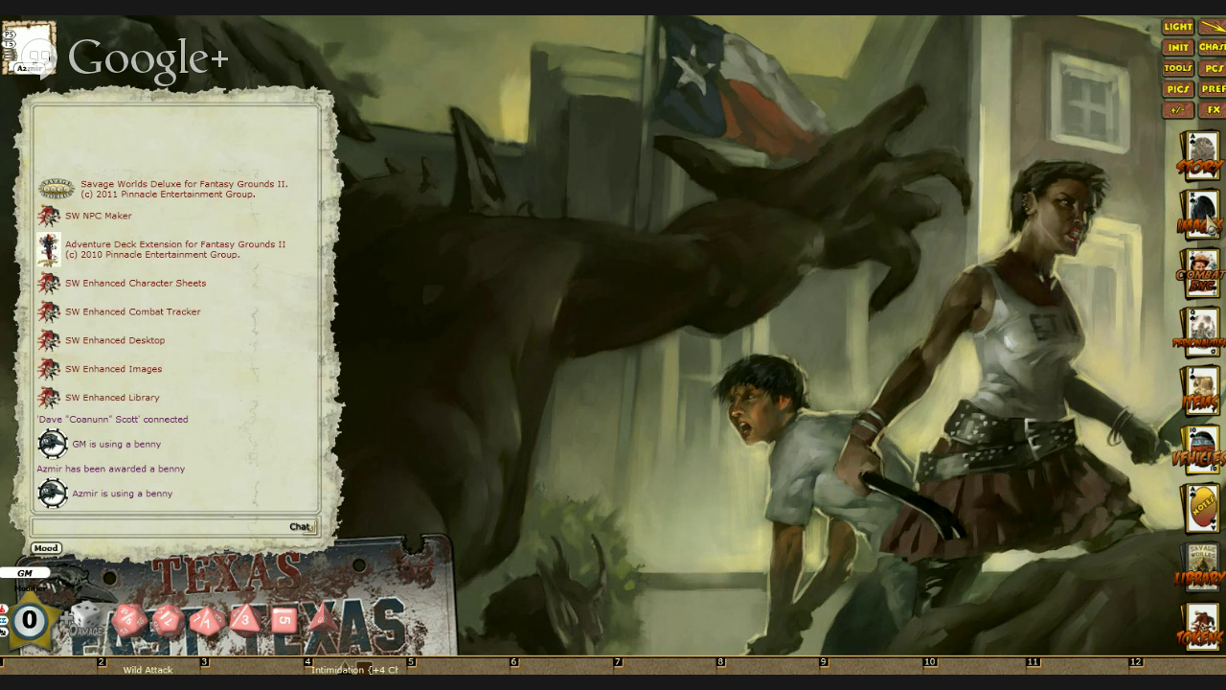
{"action": "left_click", "coordinate": [1213, 224]}
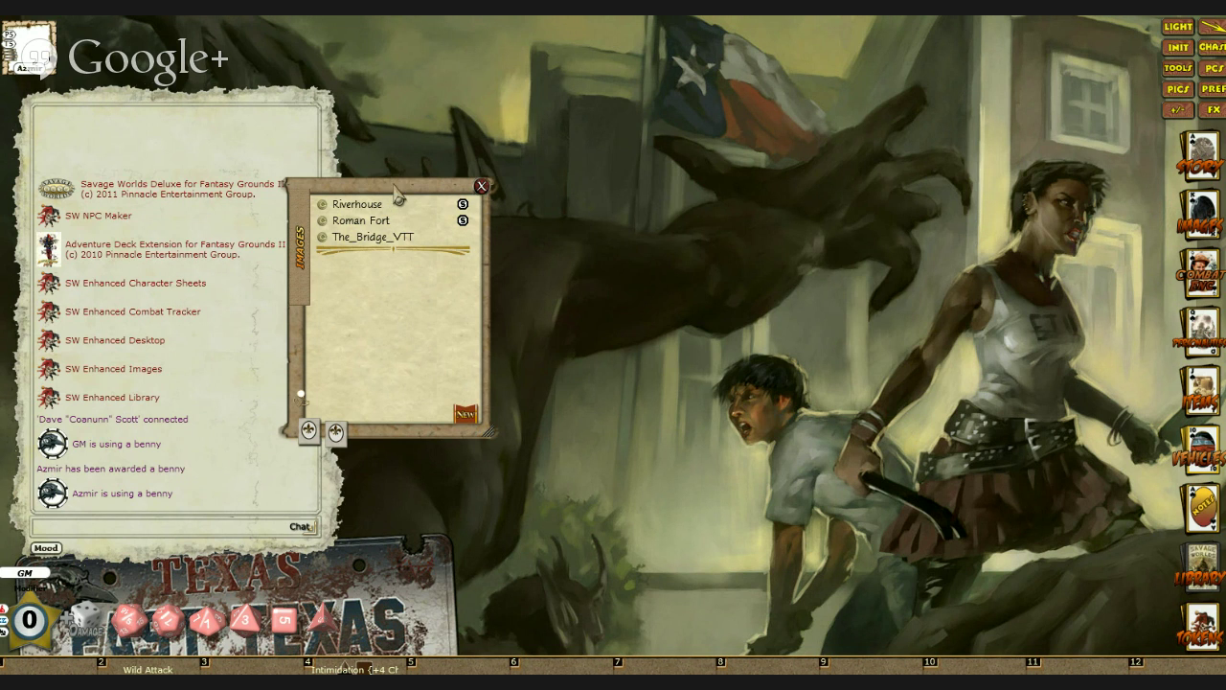
{"action": "left_click_drag", "start_coordinate": [388, 194], "coordinate": [679, 148]}
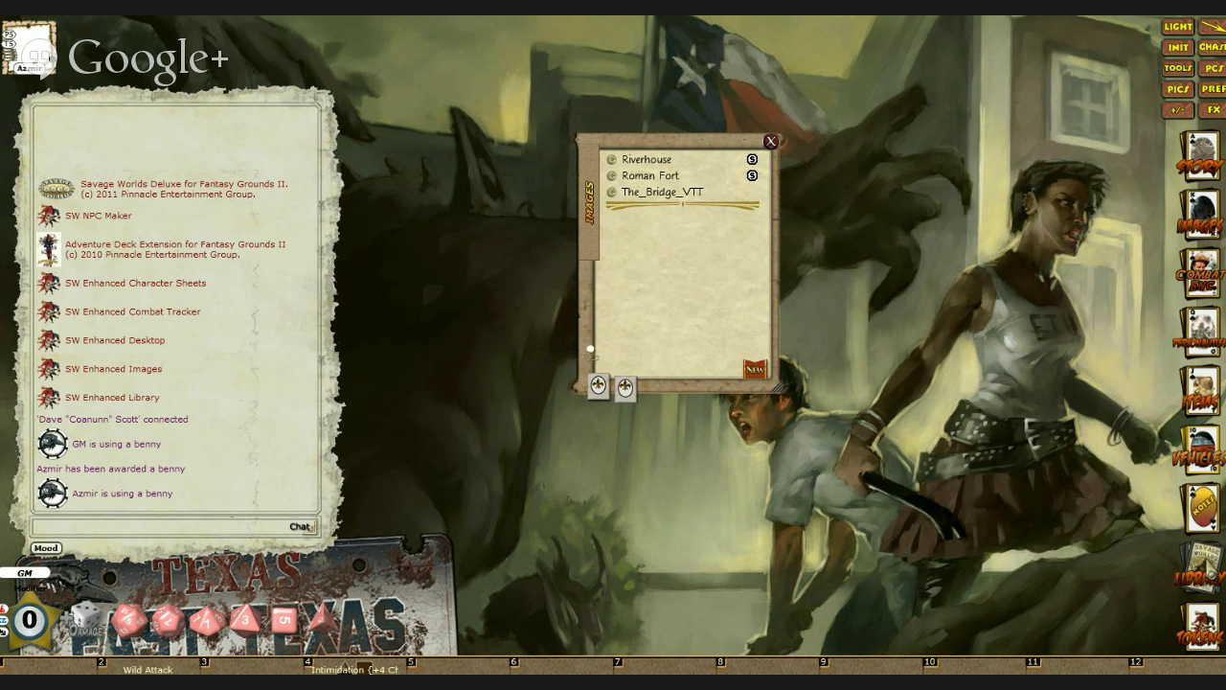
Step: Browse the contents of the SW Deluxe Player Guide in the library and close the library
{"action": "left_click", "coordinate": [1202, 567]}
{"action": "left_click_drag", "start_coordinate": [700, 266], "coordinate": [369, 180]}
{"action": "scroll", "coordinate": [326, 350], "scroll_direction": "down", "scroll_amount": 3}
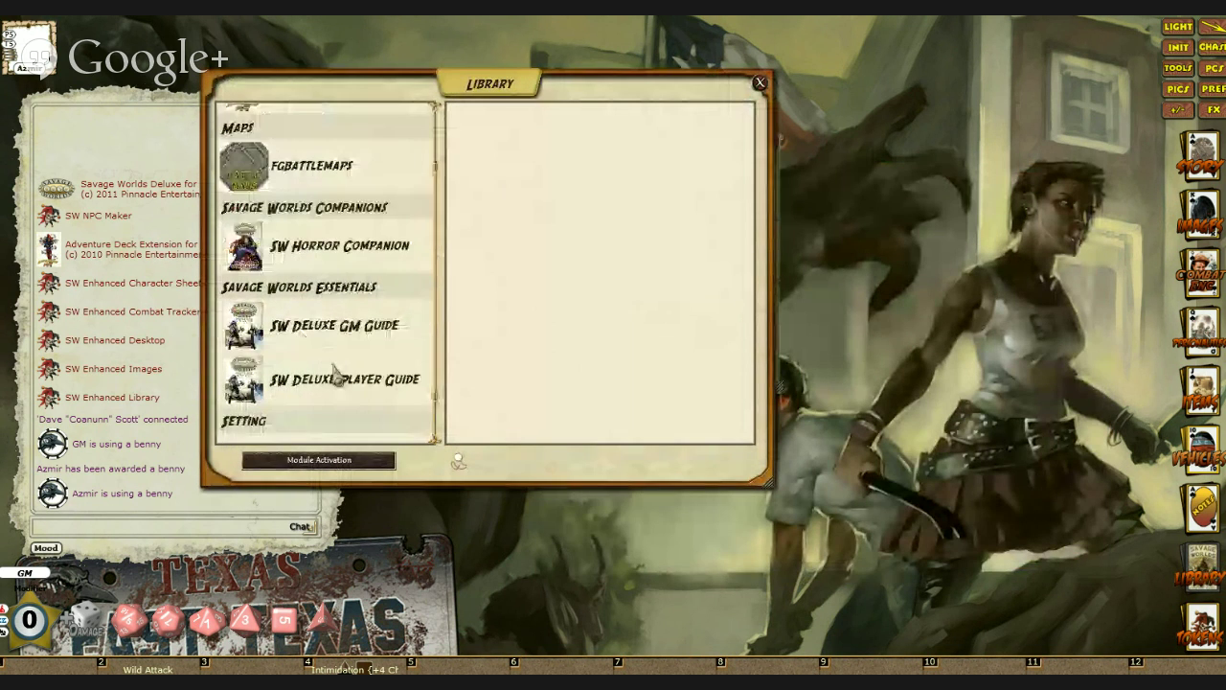
{"action": "left_click", "coordinate": [325, 350]}
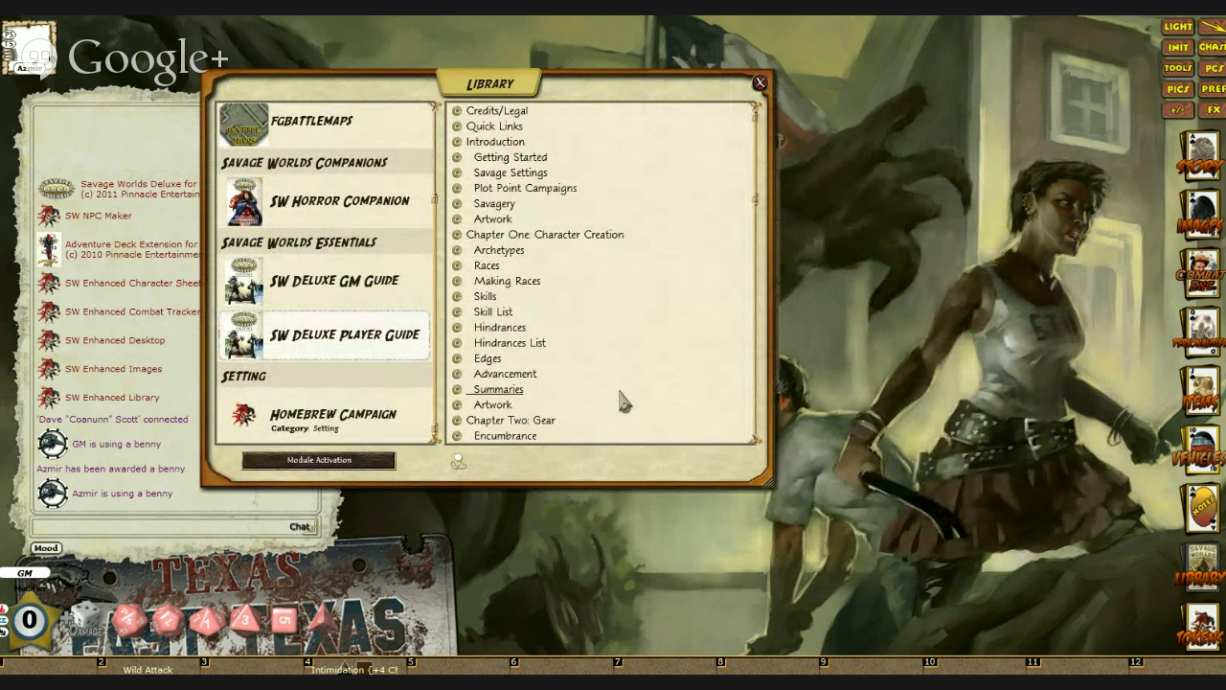
{"action": "scroll", "coordinate": [617, 395], "scroll_direction": "down", "scroll_amount": 3}
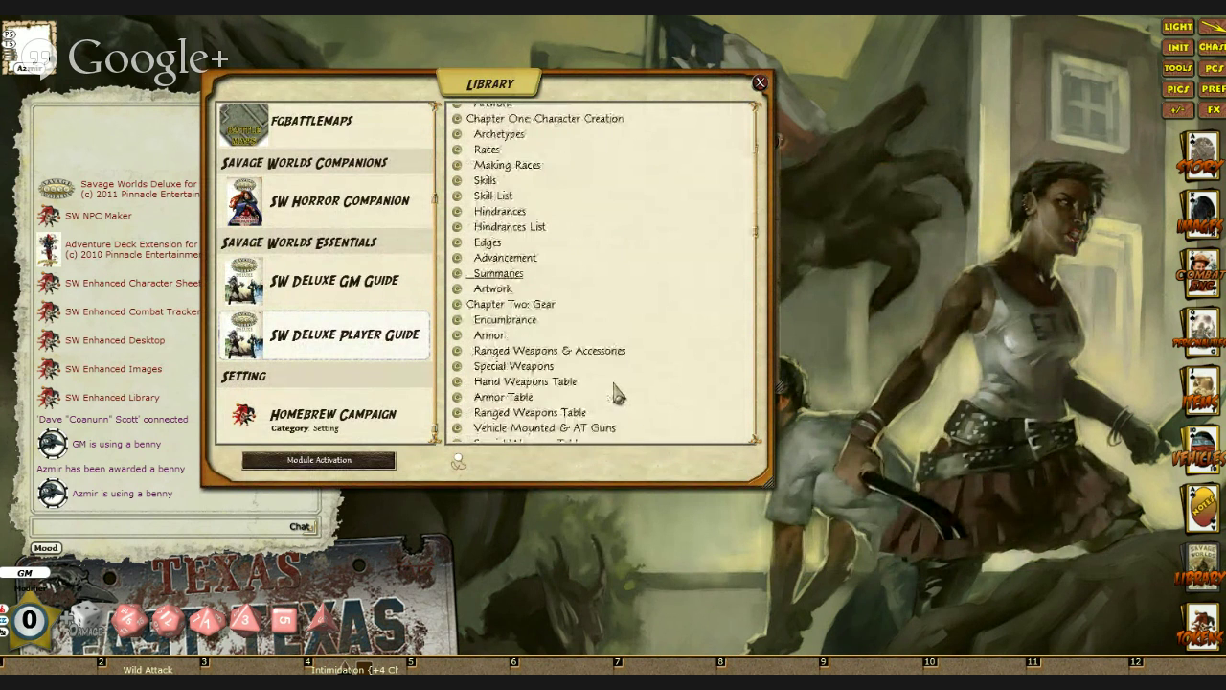
{"action": "scroll", "coordinate": [618, 392], "scroll_direction": "down", "scroll_amount": 4}
{"action": "scroll", "coordinate": [617, 393], "scroll_direction": "up", "scroll_amount": 3}
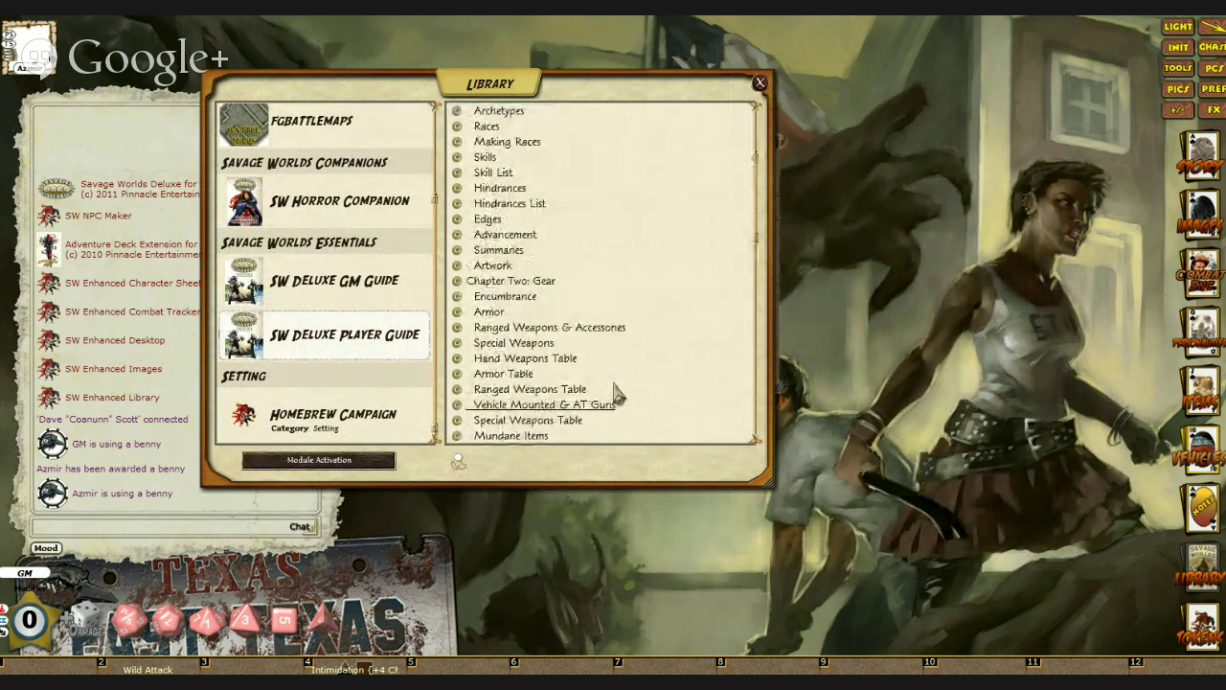
{"action": "scroll", "coordinate": [618, 392], "scroll_direction": "up", "scroll_amount": 4}
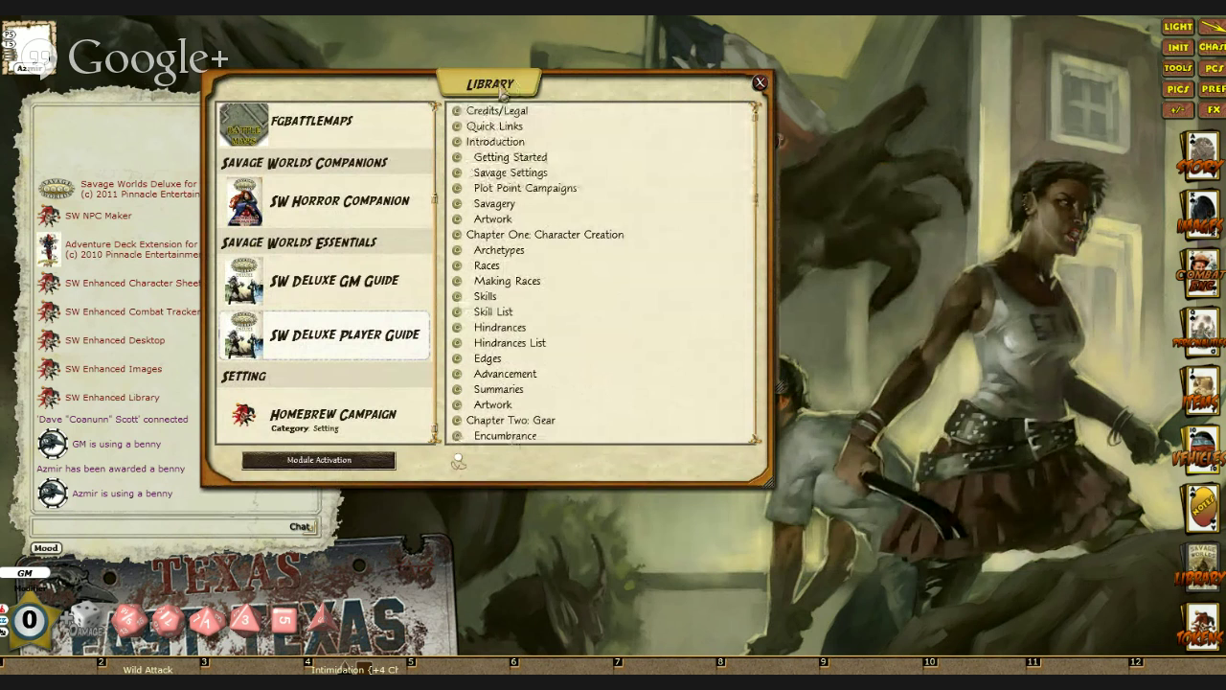
{"action": "left_click_drag", "start_coordinate": [496, 91], "coordinate": [791, 151]}
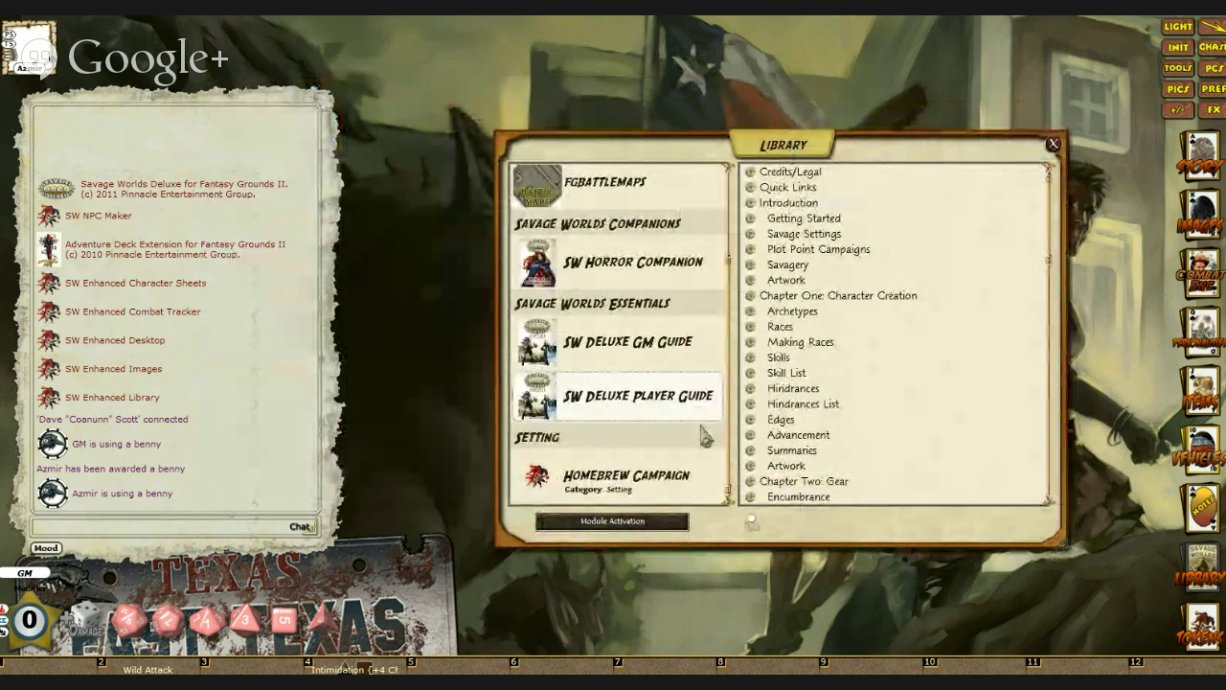
{"action": "scroll", "coordinate": [683, 449], "scroll_direction": "up", "scroll_amount": 3}
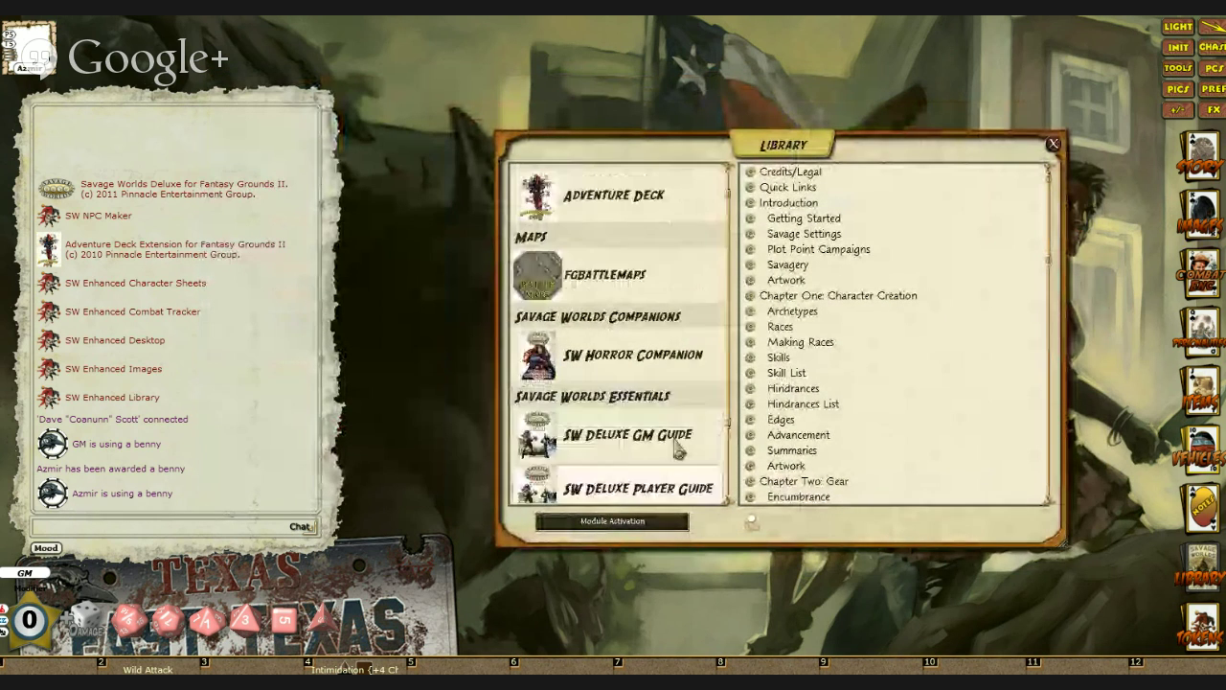
{"action": "left_click", "coordinate": [1053, 144]}
Step: Arrange the library and Module Activation windows side by side, load the DLR Marshal's Handbook and show its contents
{"action": "left_click", "coordinate": [772, 142]}
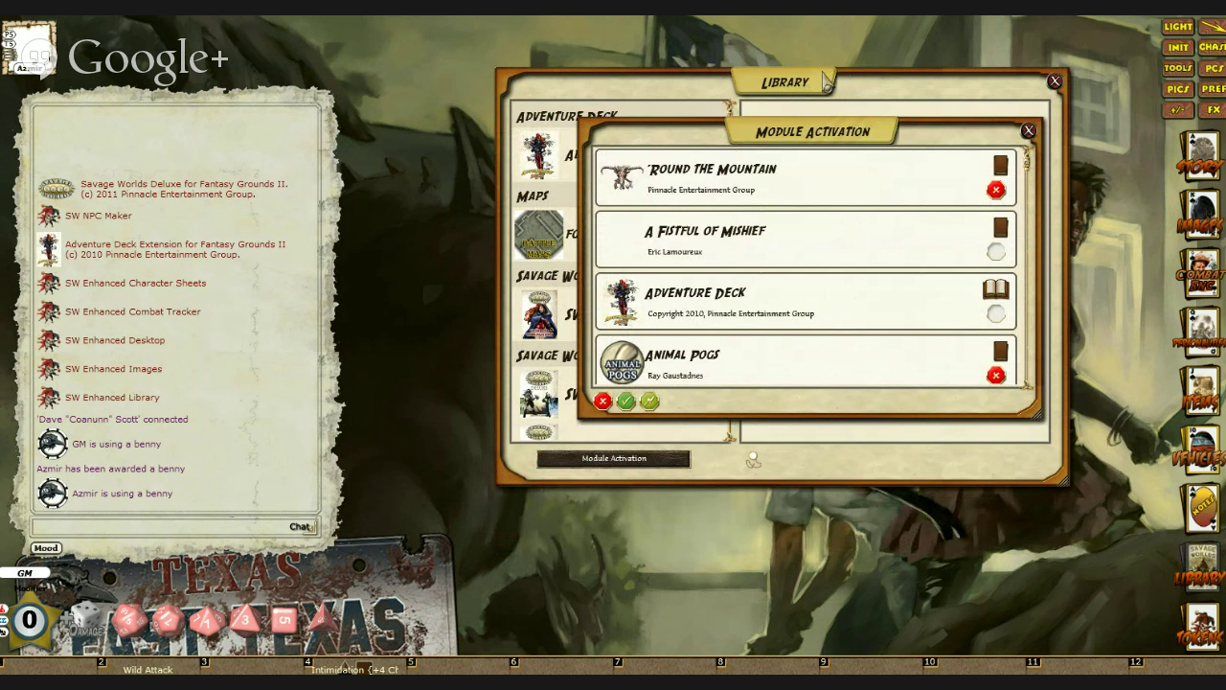
{"action": "left_click_drag", "start_coordinate": [855, 86], "coordinate": [369, 108]}
{"action": "left_click_drag", "start_coordinate": [762, 131], "coordinate": [806, 225]}
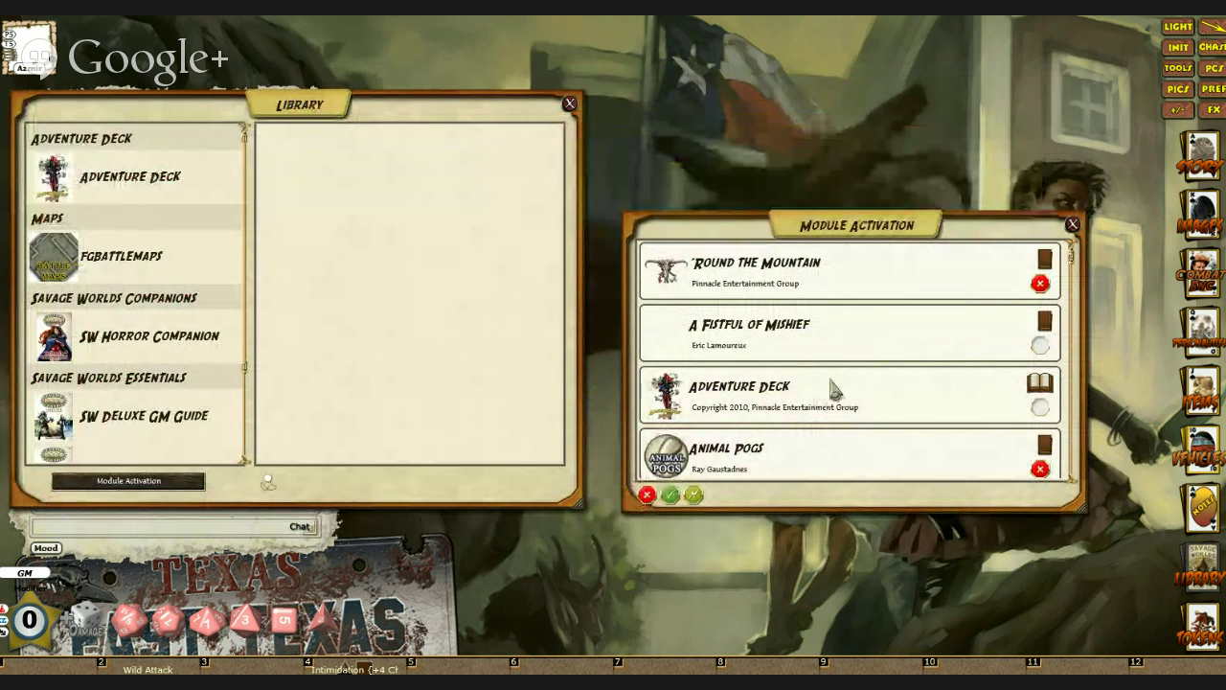
{"action": "scroll", "coordinate": [895, 343], "scroll_direction": "down", "scroll_amount": 5}
{"action": "scroll", "coordinate": [896, 343], "scroll_direction": "down", "scroll_amount": 5}
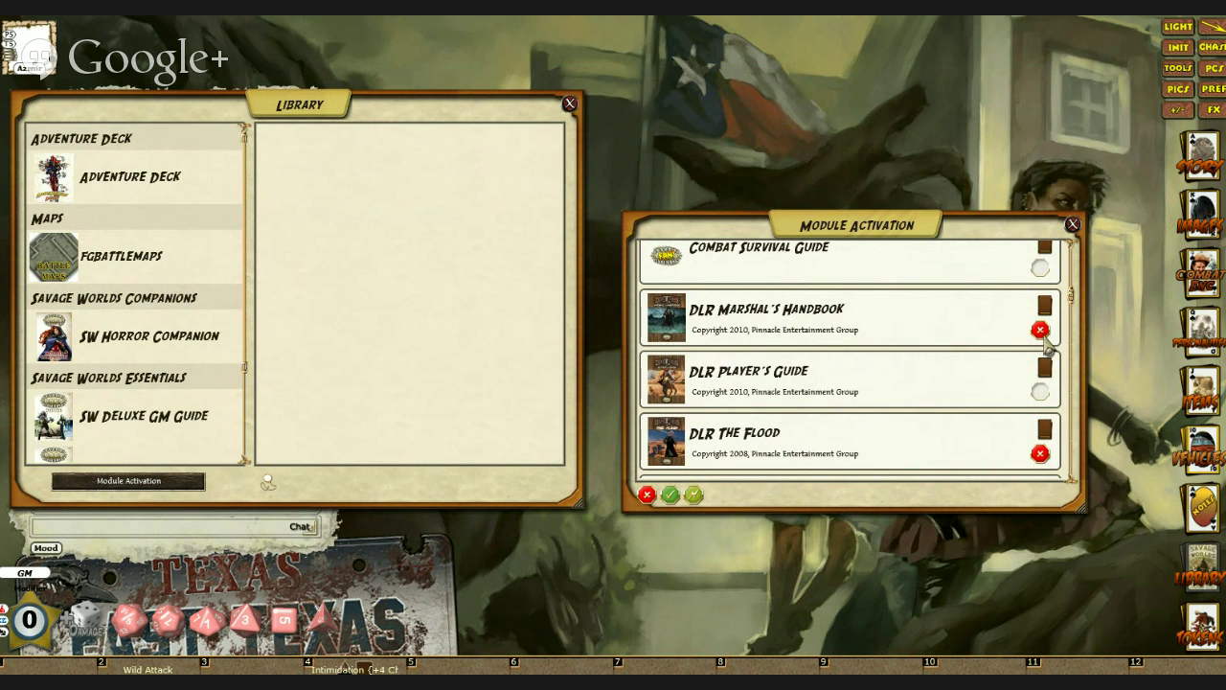
{"action": "left_click", "coordinate": [1046, 307]}
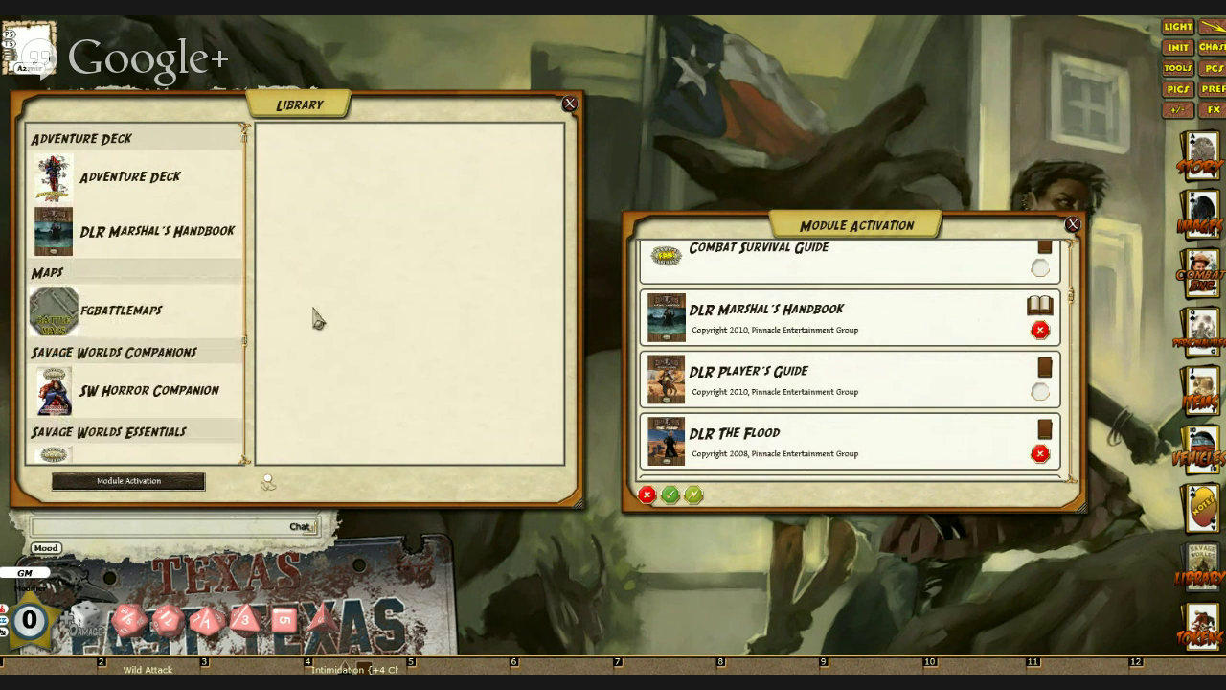
{"action": "left_click", "coordinate": [144, 244]}
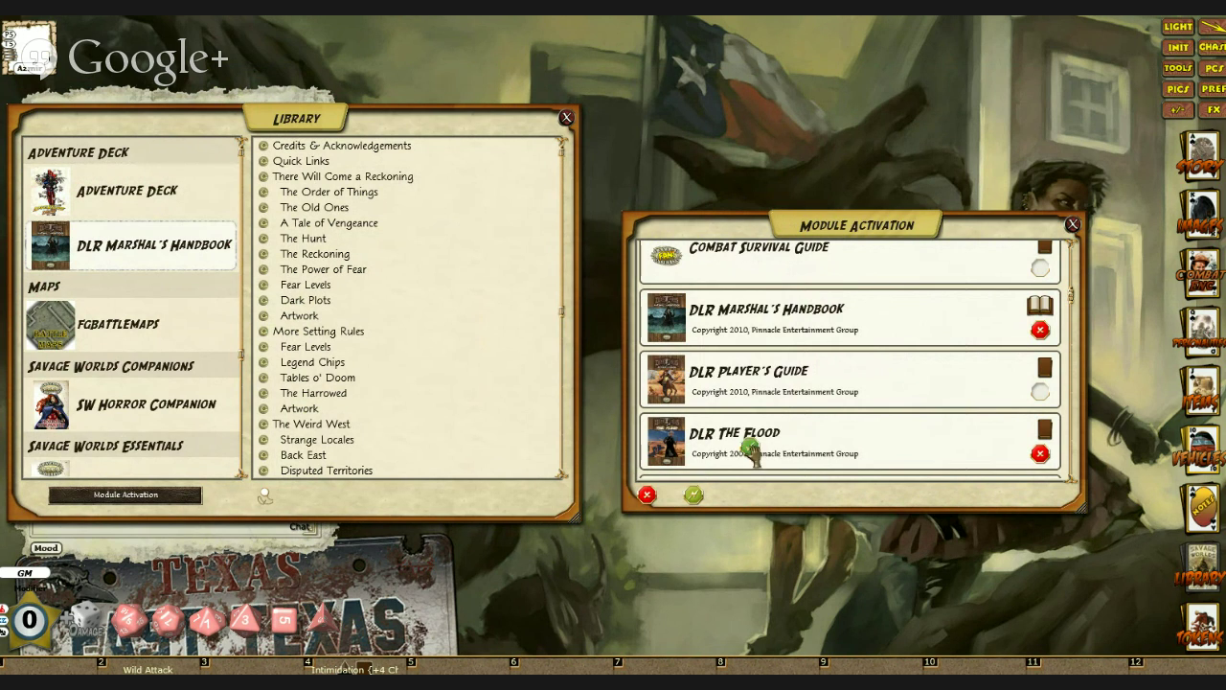
Step: Allow players to use the DLR Player's Guide, load it and list its contents, and open the library in the player's client
{"action": "left_click", "coordinate": [1041, 393]}
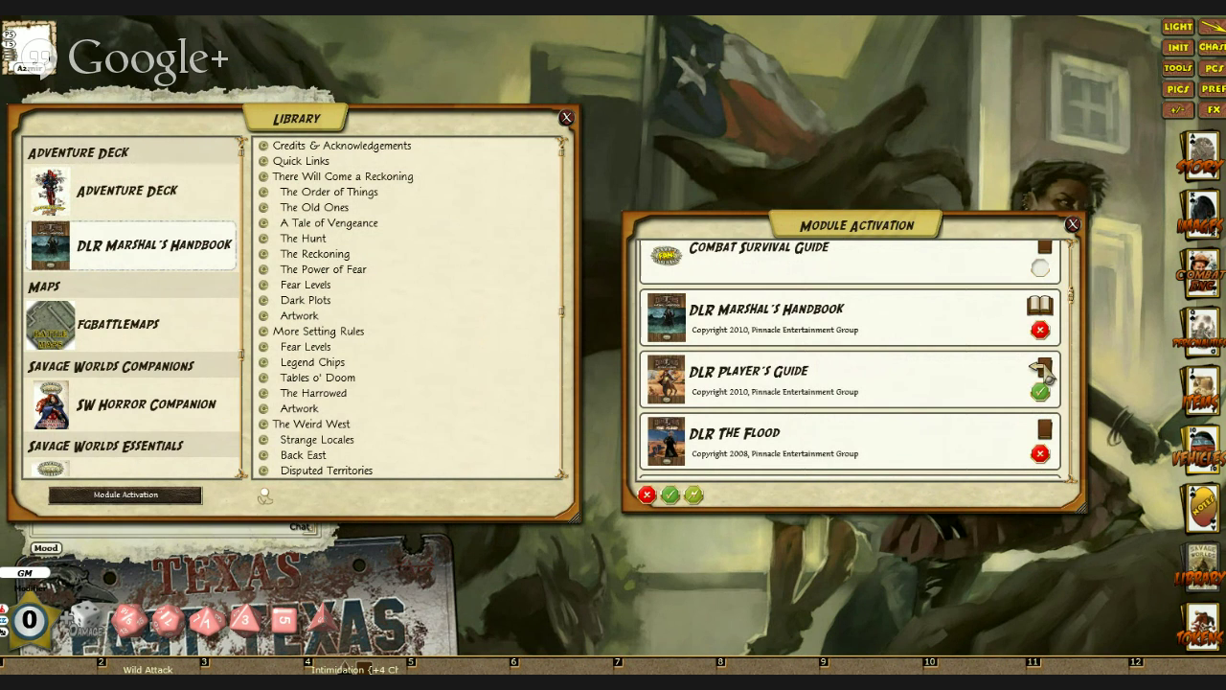
{"action": "left_click", "coordinate": [1042, 370]}
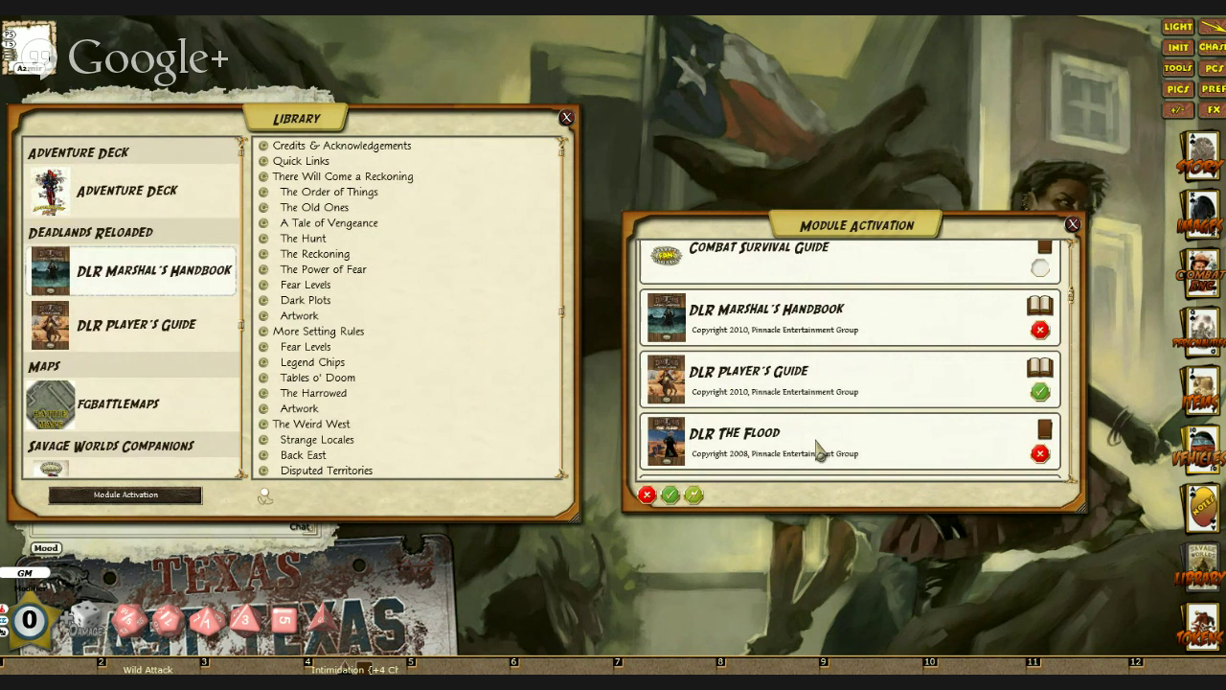
{"action": "left_click", "coordinate": [118, 333]}
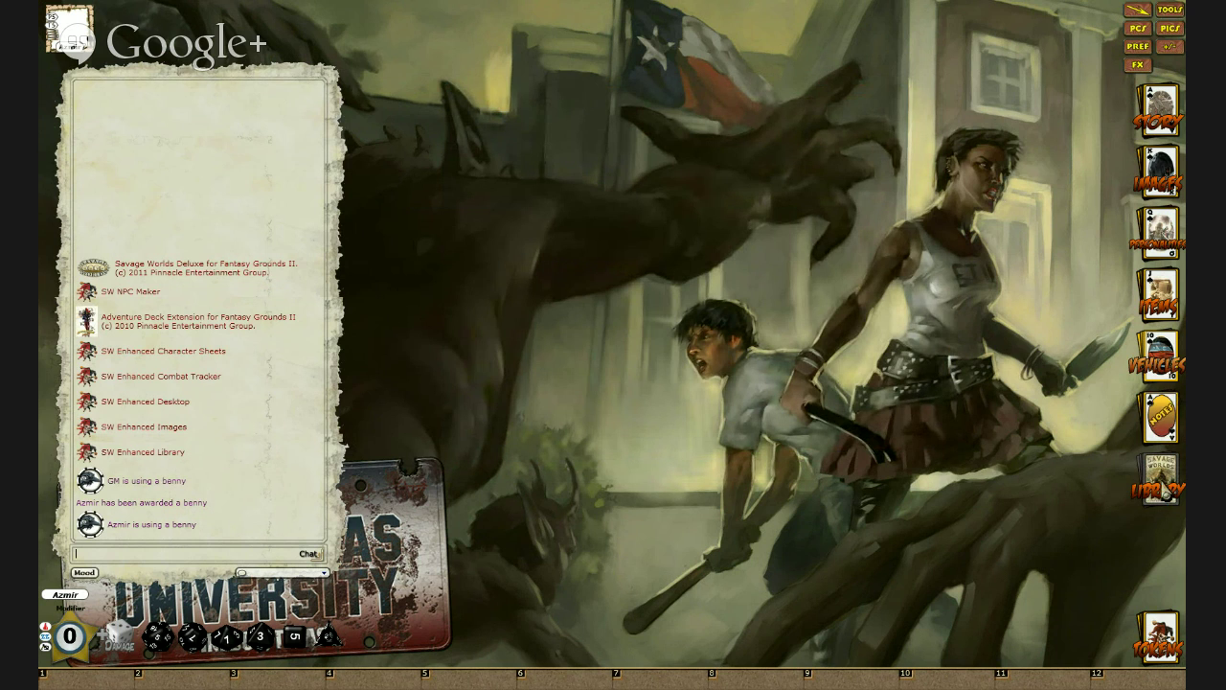
{"action": "left_click", "coordinate": [1161, 482]}
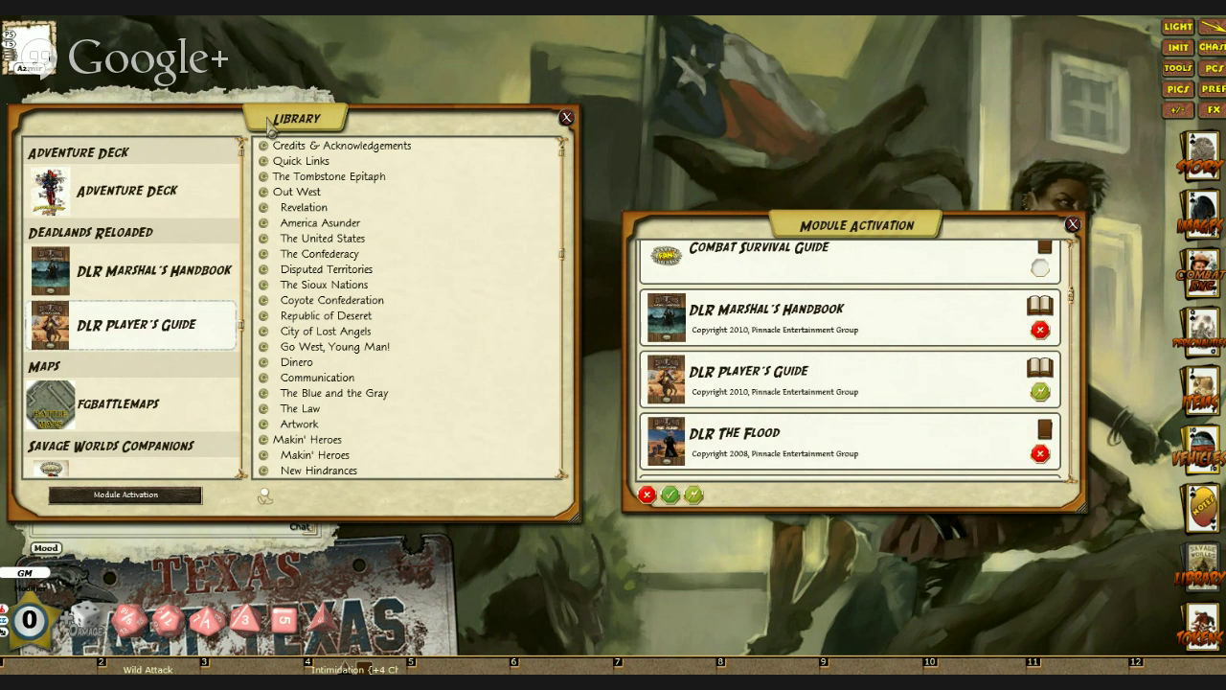
Step: Browse the DLR Player's Guide's New Edges page and view its Background Edges list
{"action": "scroll", "coordinate": [342, 336], "scroll_direction": "down", "scroll_amount": 3}
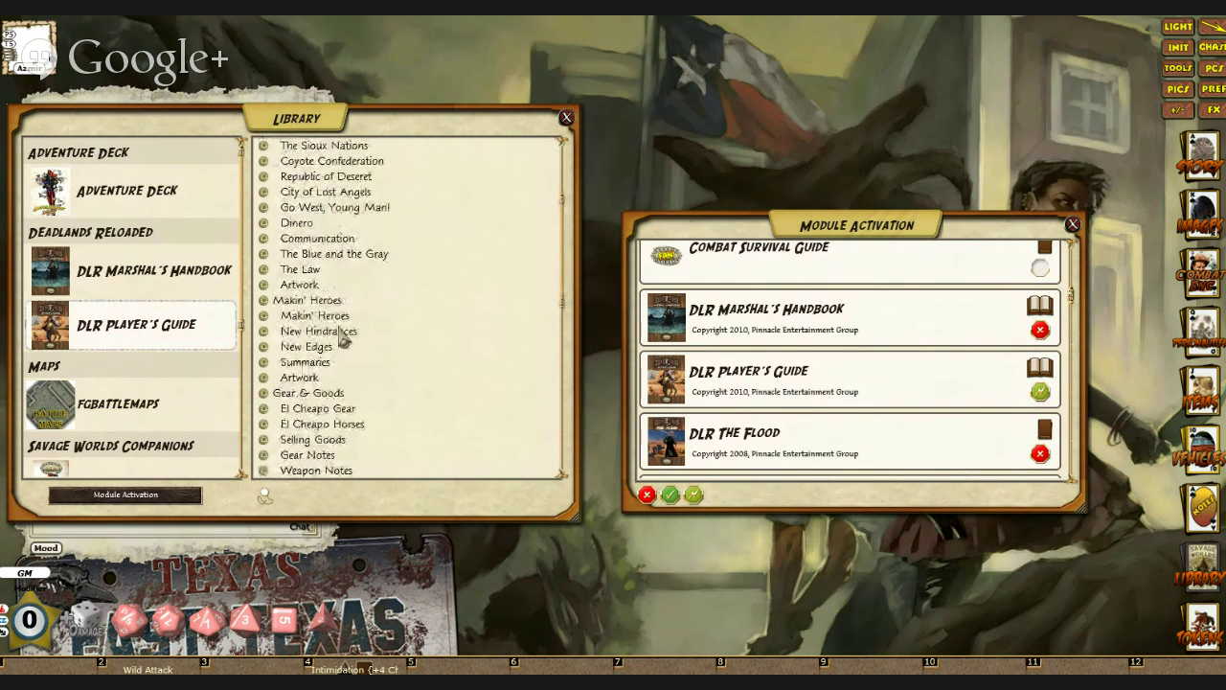
{"action": "scroll", "coordinate": [342, 335], "scroll_direction": "down", "scroll_amount": 2}
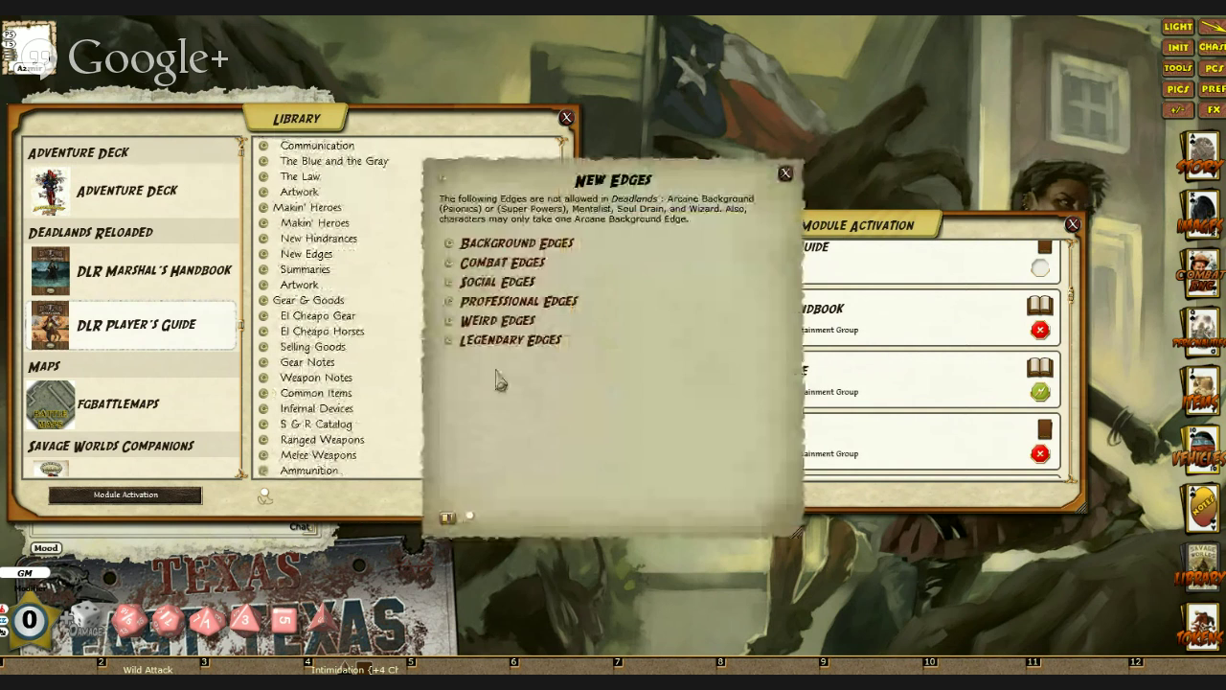
{"action": "left_click_drag", "start_coordinate": [496, 381], "coordinate": [712, 316]}
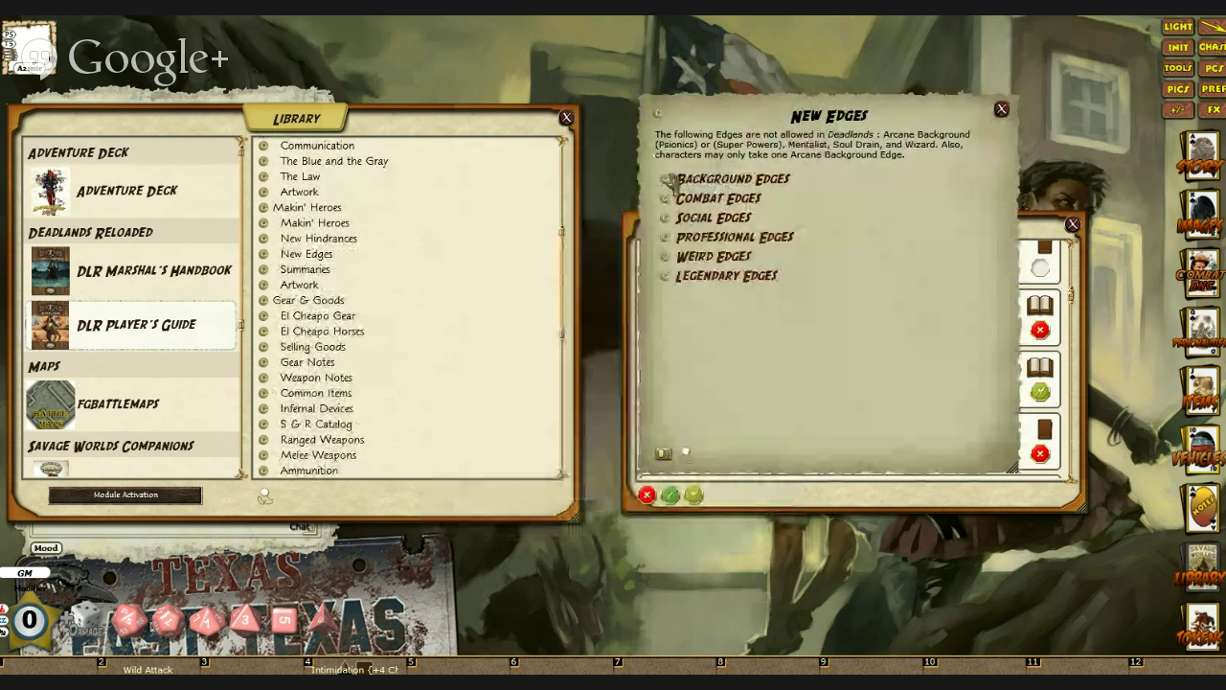
{"action": "left_click", "coordinate": [671, 179]}
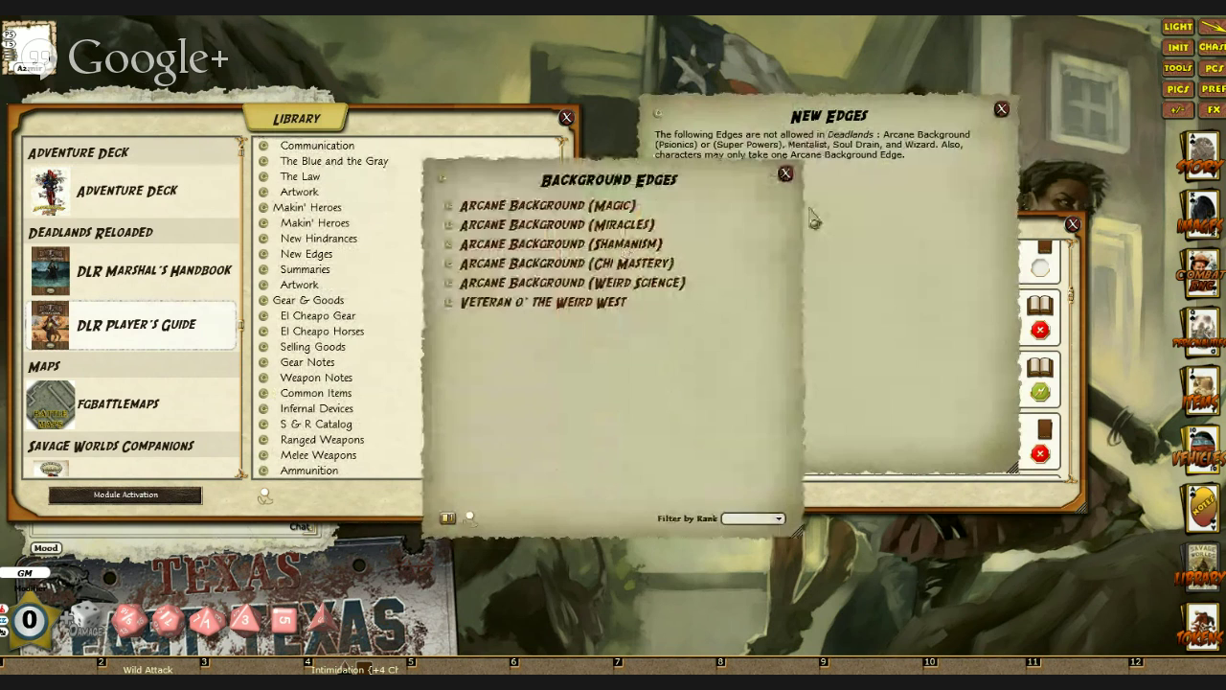
{"action": "left_click", "coordinate": [786, 174]}
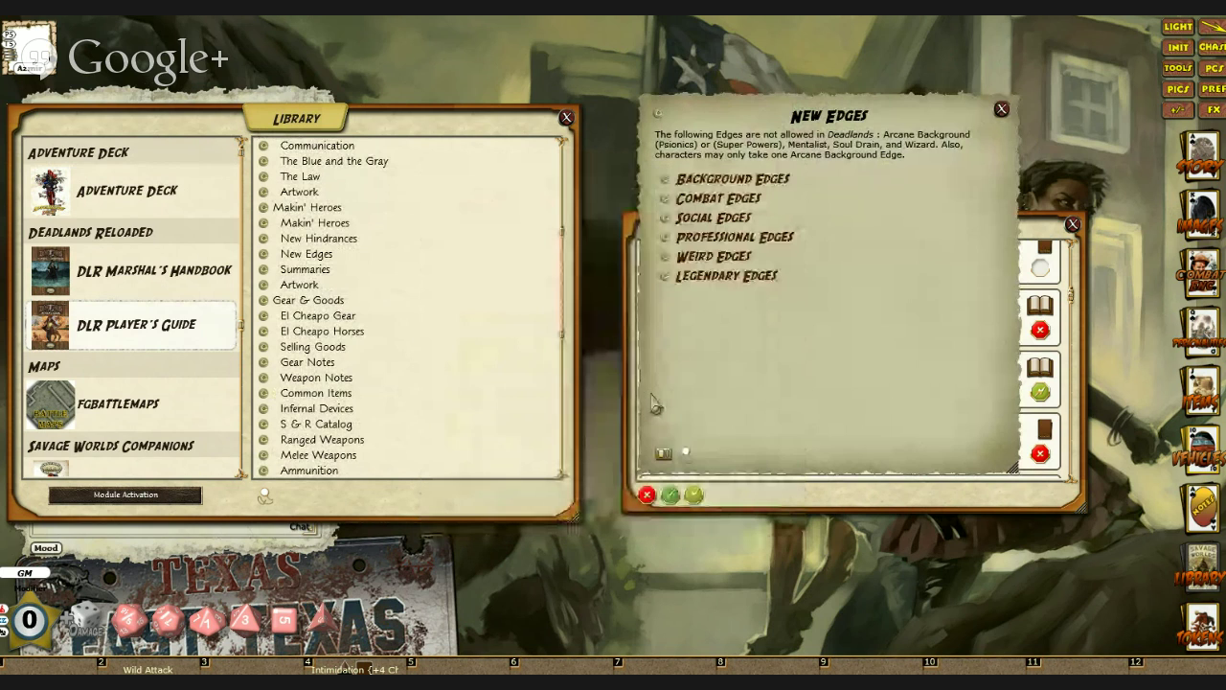
Step: Look through the DLR Player's Guide contents down to the No Mans Land entries, and close all open windows
{"action": "left_click", "coordinate": [1001, 109]}
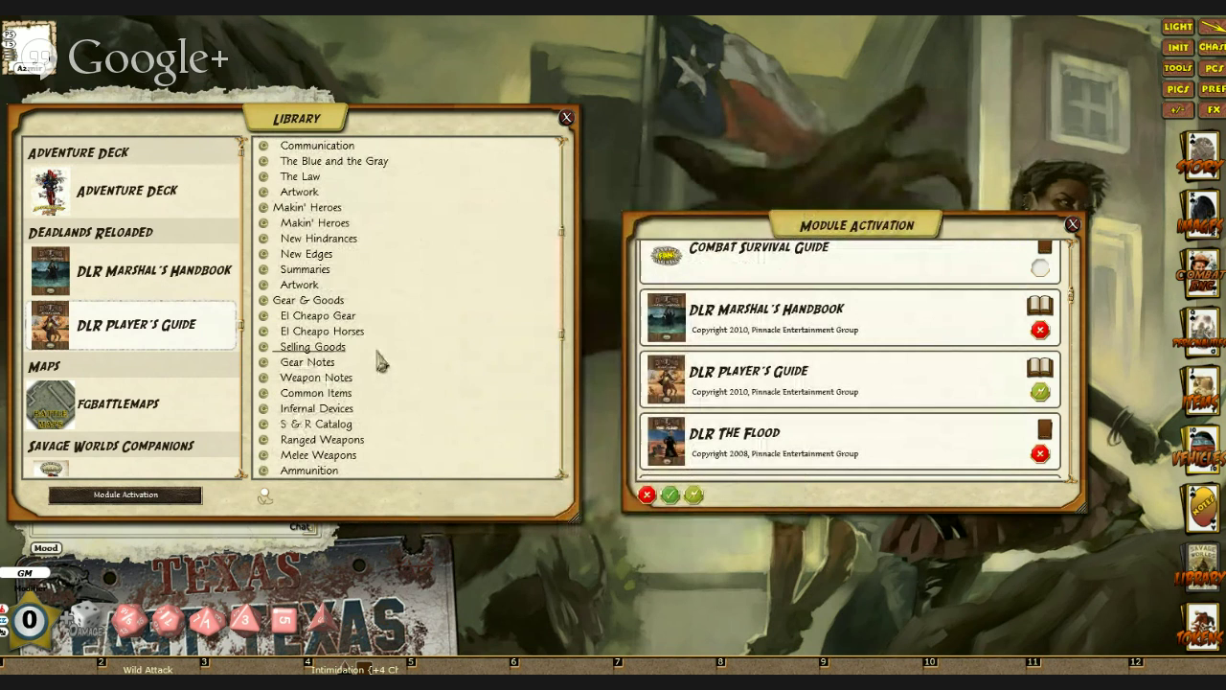
{"action": "scroll", "coordinate": [379, 359], "scroll_direction": "down", "scroll_amount": 5}
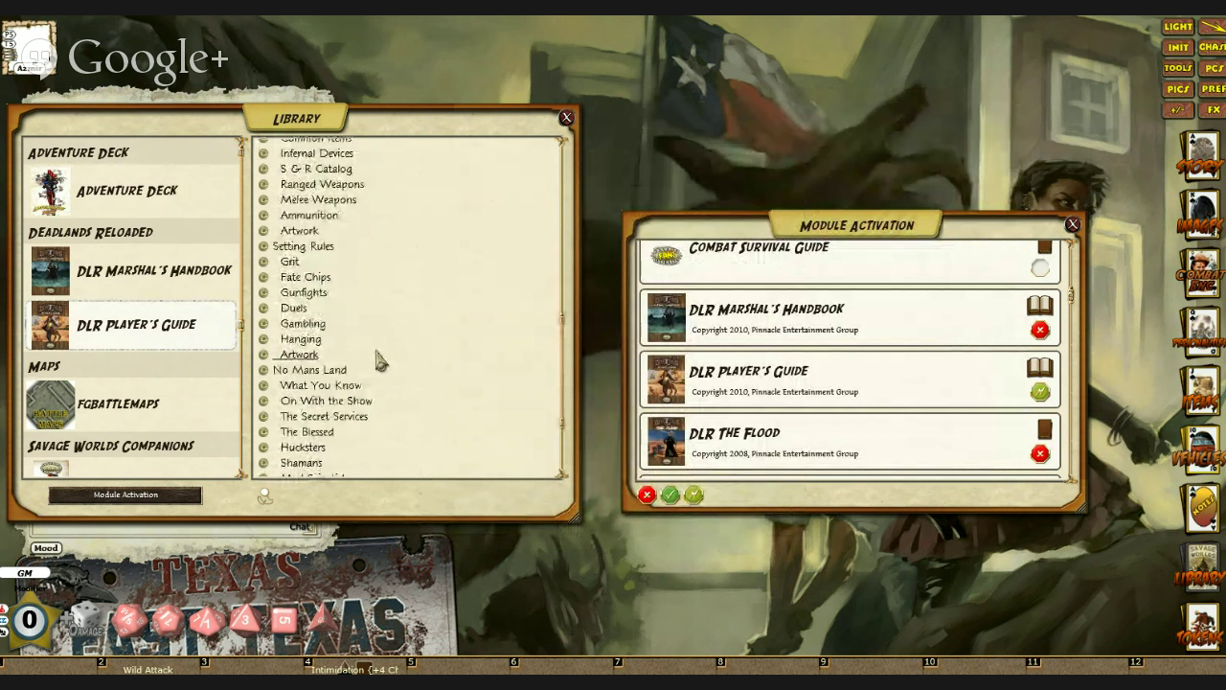
{"action": "scroll", "coordinate": [376, 358], "scroll_direction": "down", "scroll_amount": 3}
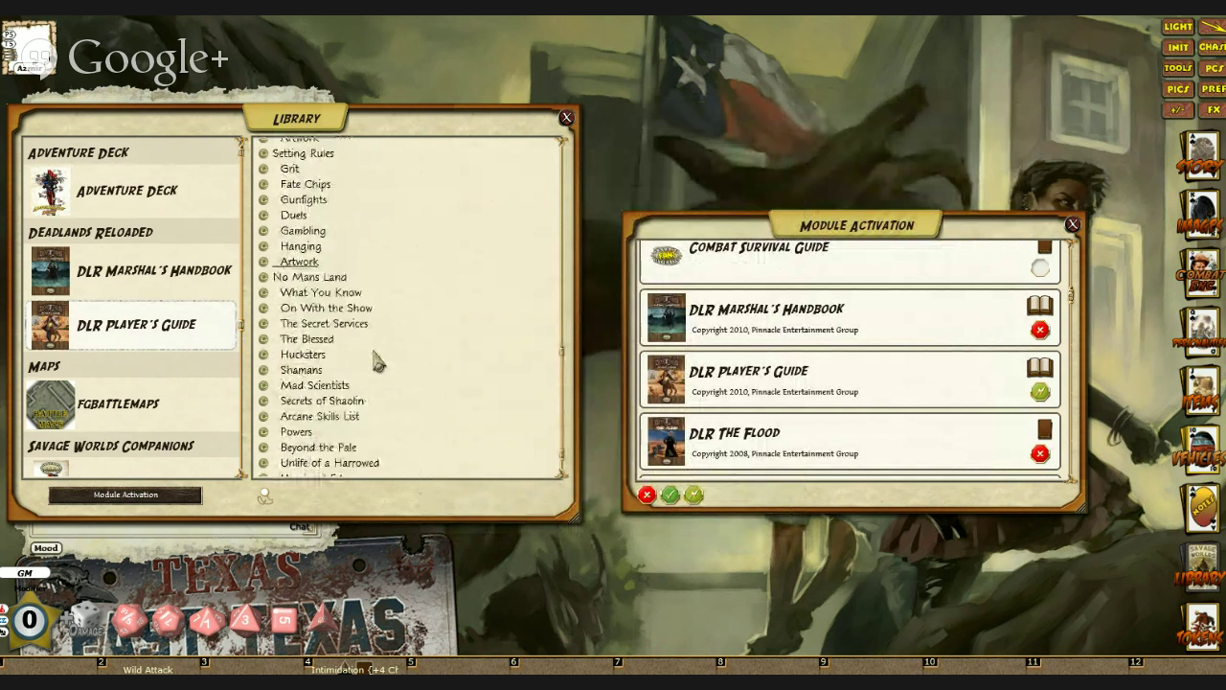
{"action": "left_click", "coordinate": [566, 117]}
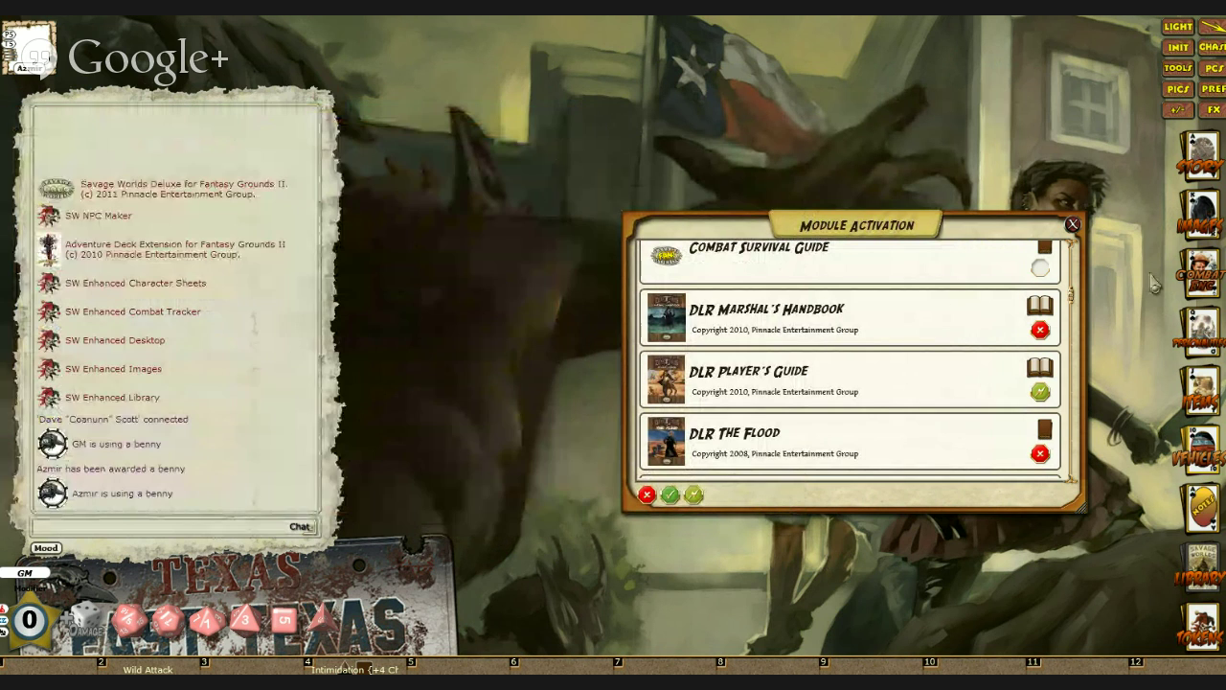
{"action": "left_click", "coordinate": [1072, 224]}
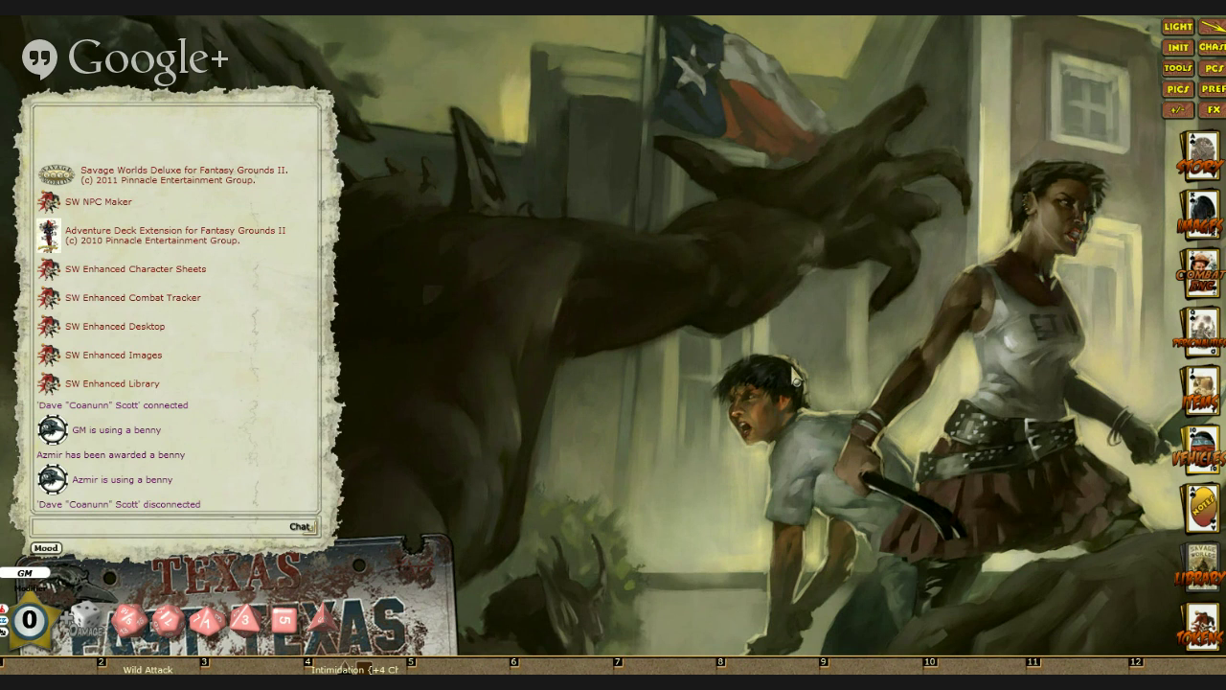
Step: Bring up the Exit Program option on the empty desktop
{"action": "right_click", "coordinate": [571, 319]}
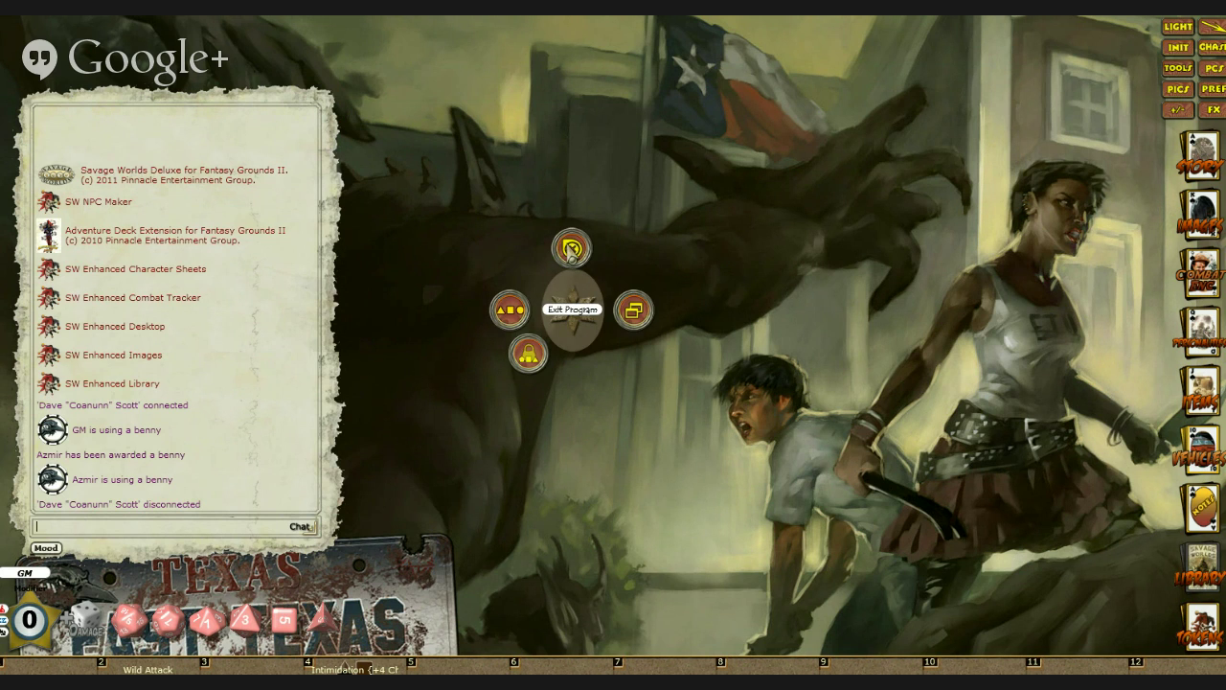